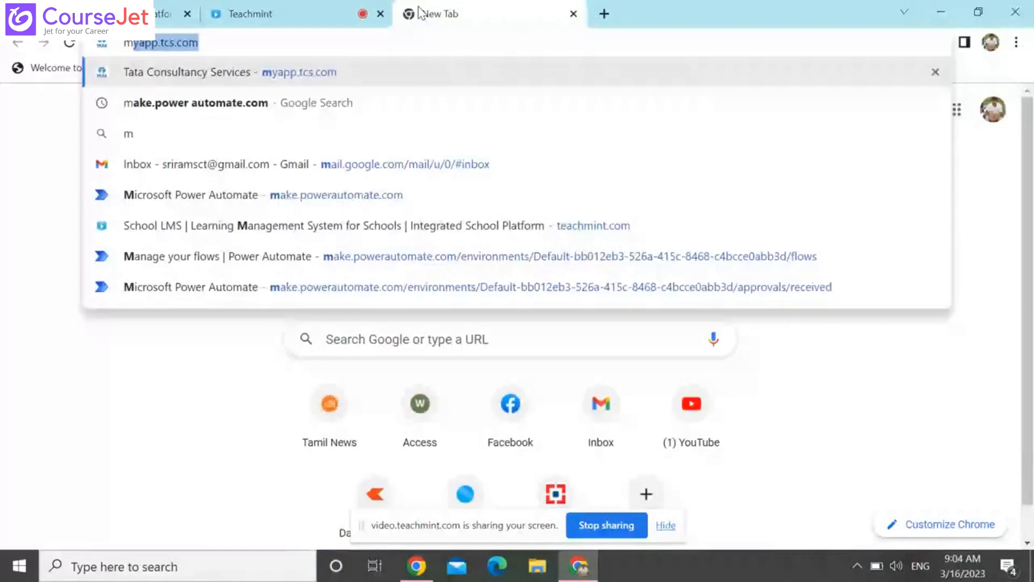
# Open make.powerautomate.com and display the list of existing cloud flows
pyautogui.write('a')
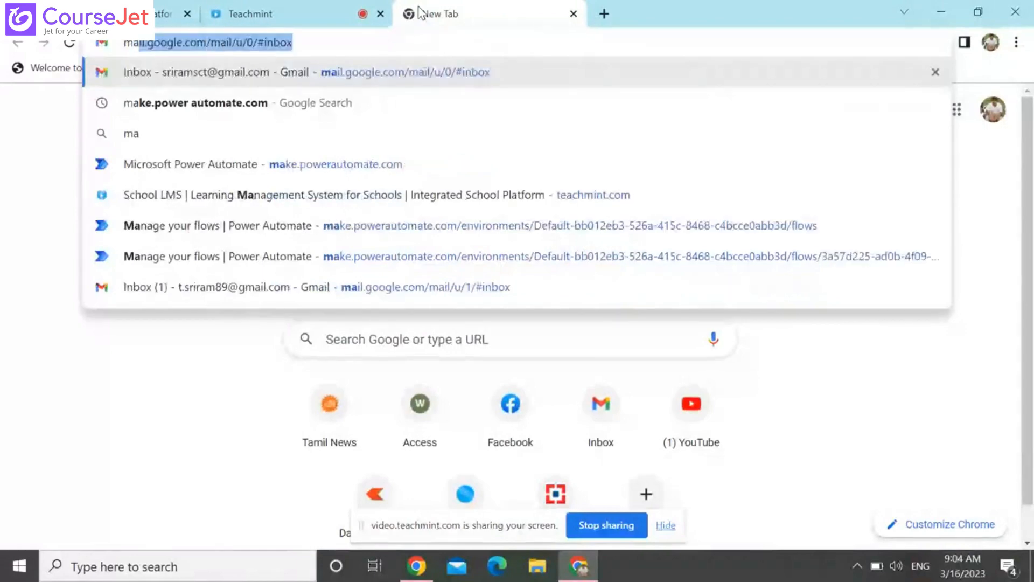
pyautogui.press('Down')
pyautogui.press('Down')
pyautogui.press('Down')
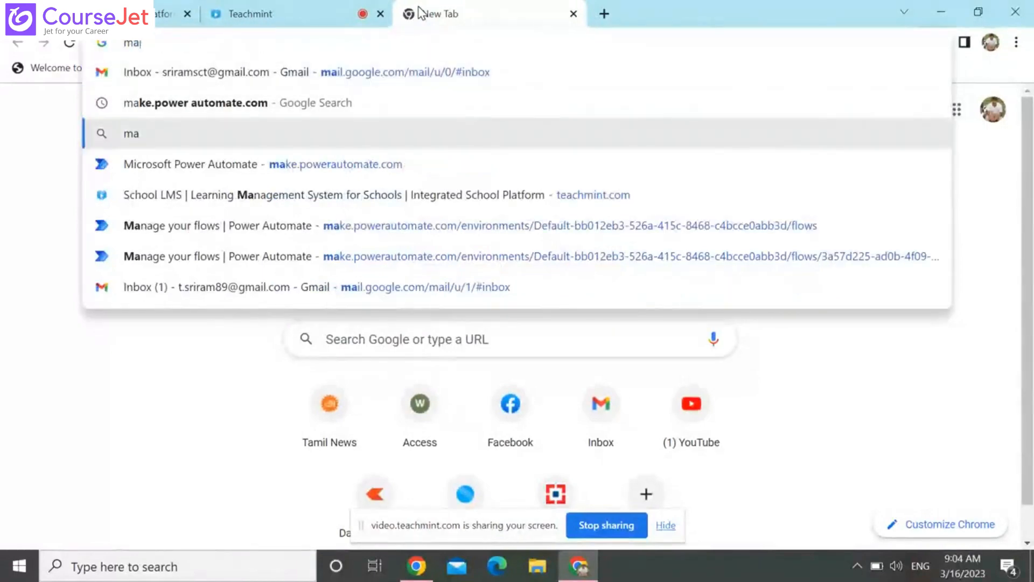
pyautogui.press('Return')
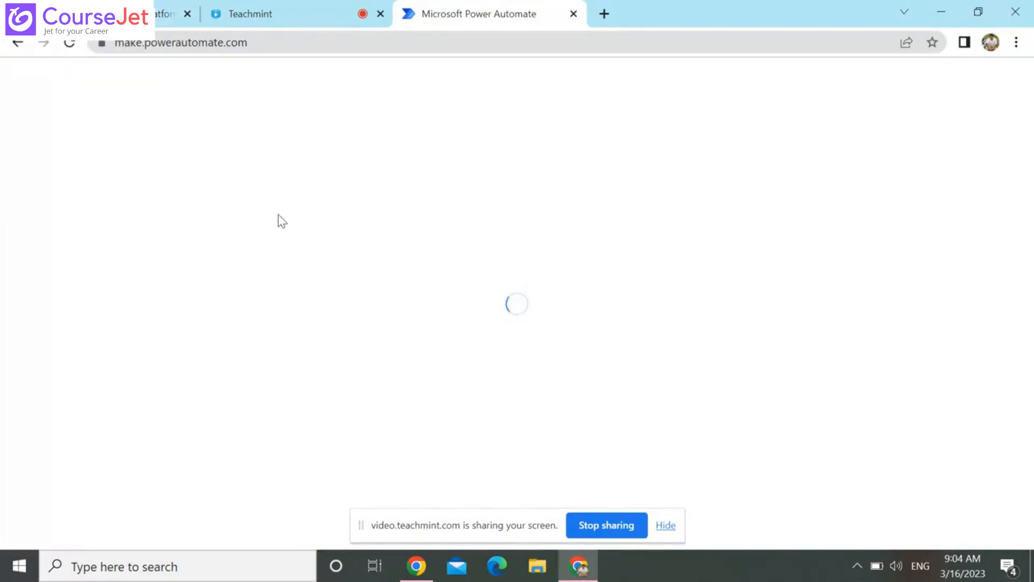
pyautogui.click(263, 11)
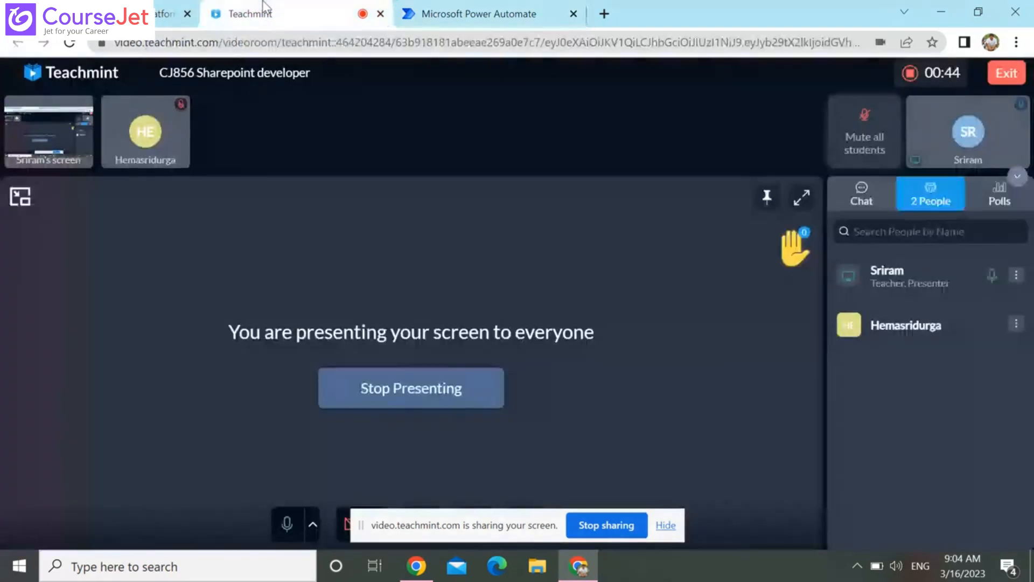
pyautogui.click(508, 6)
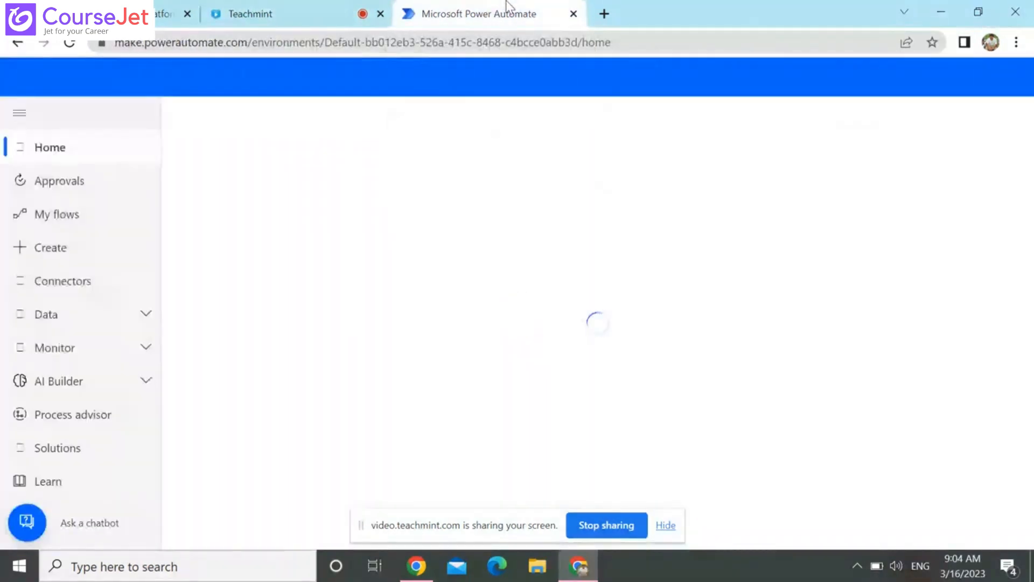
pyautogui.click(85, 211)
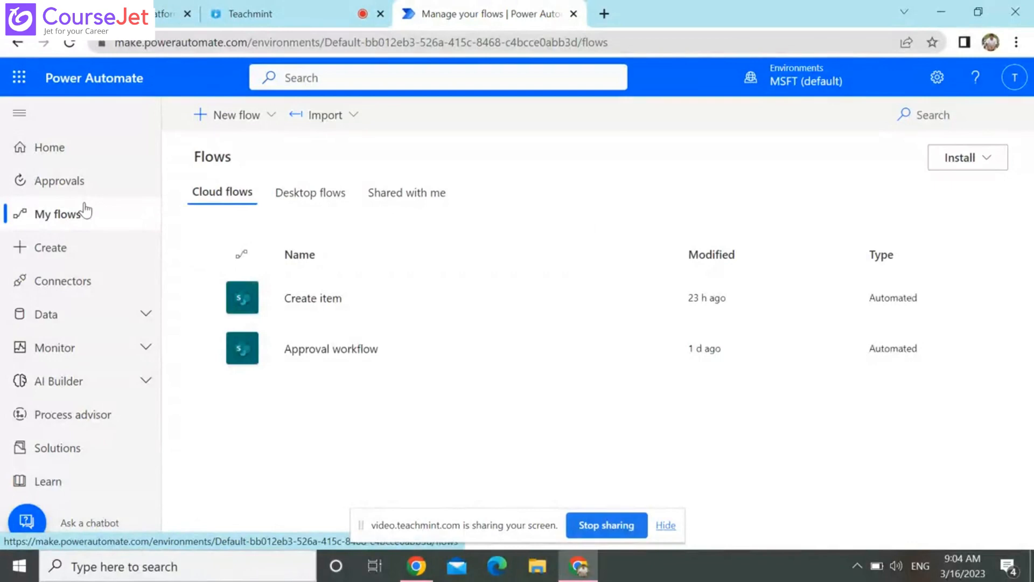
# Start creating a new flow with the Build your own option
pyautogui.click(86, 248)
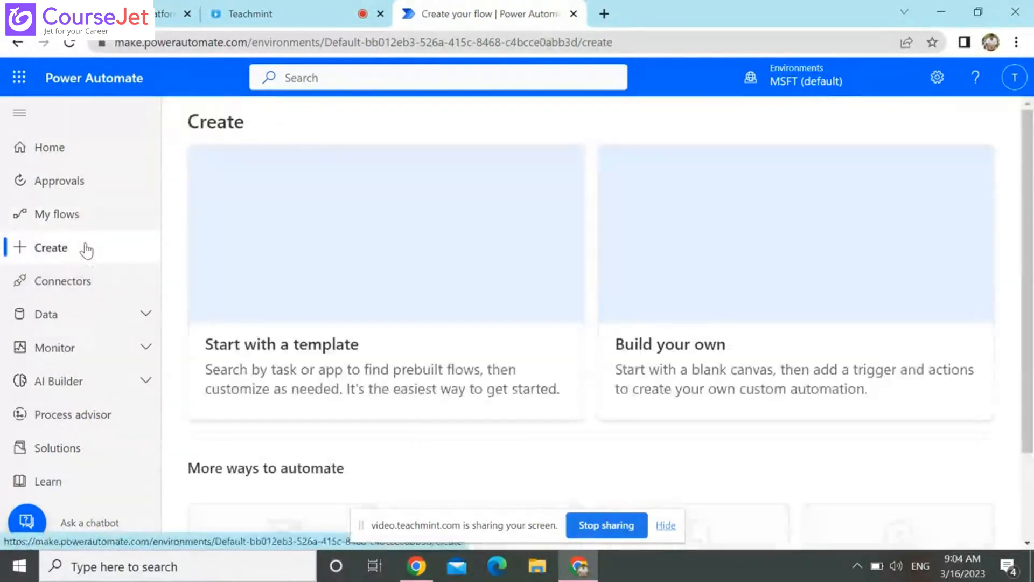
pyautogui.moveTo(1027, 400); pyautogui.dragTo(1027, 425)
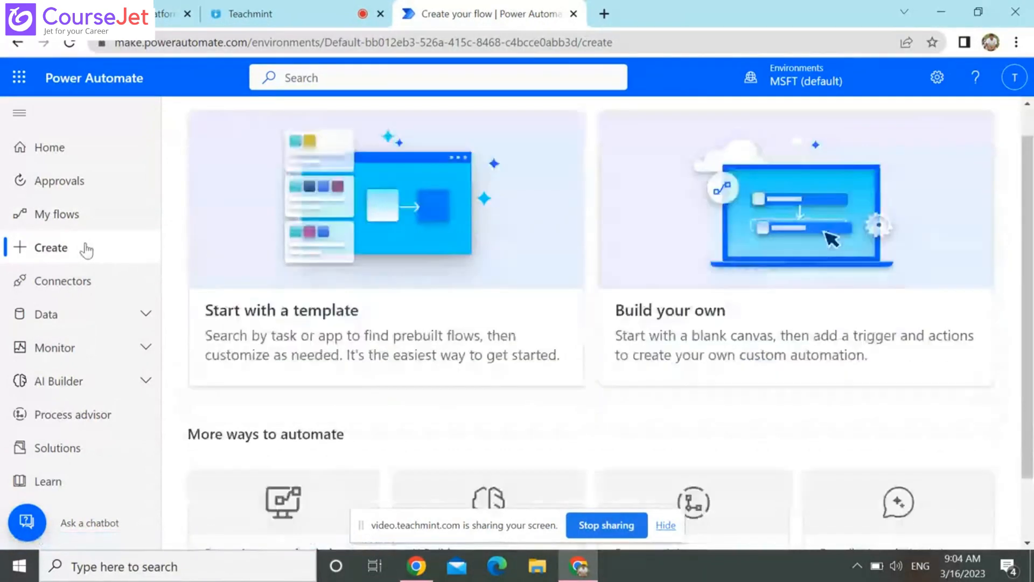
pyautogui.scroll(-2, 980, 369)
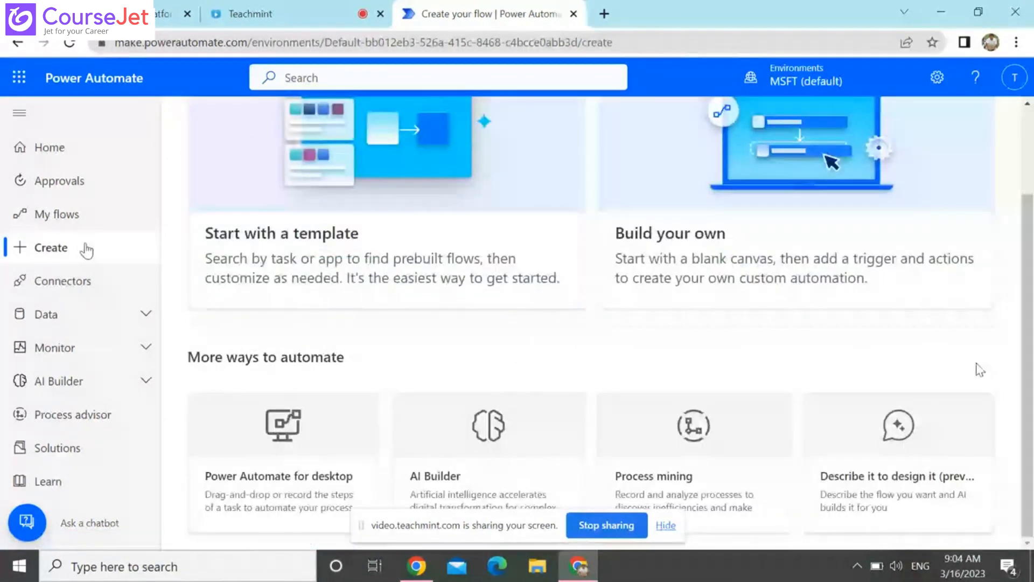
pyautogui.click(1027, 104)
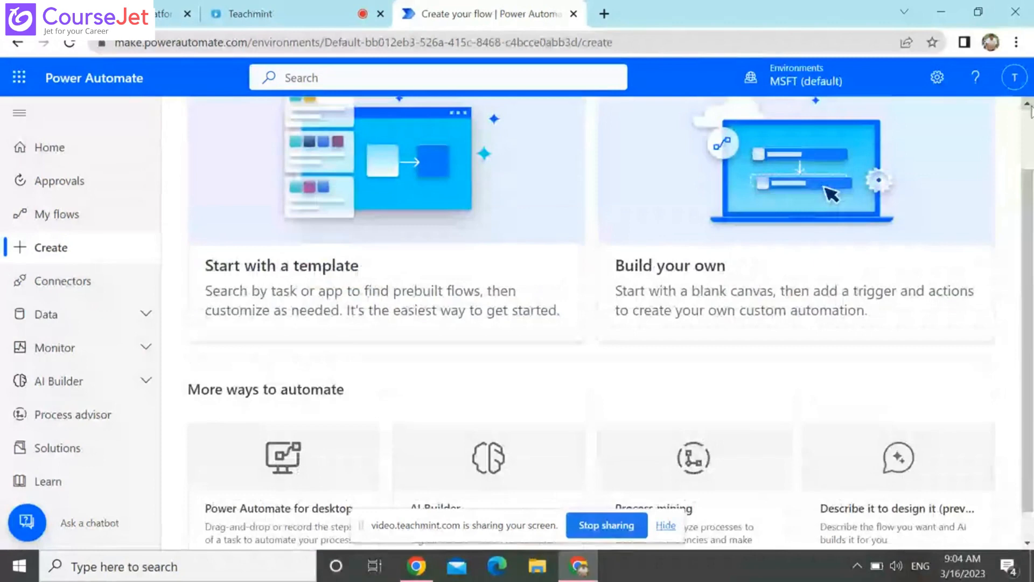
pyautogui.scroll(-1, 529, 326)
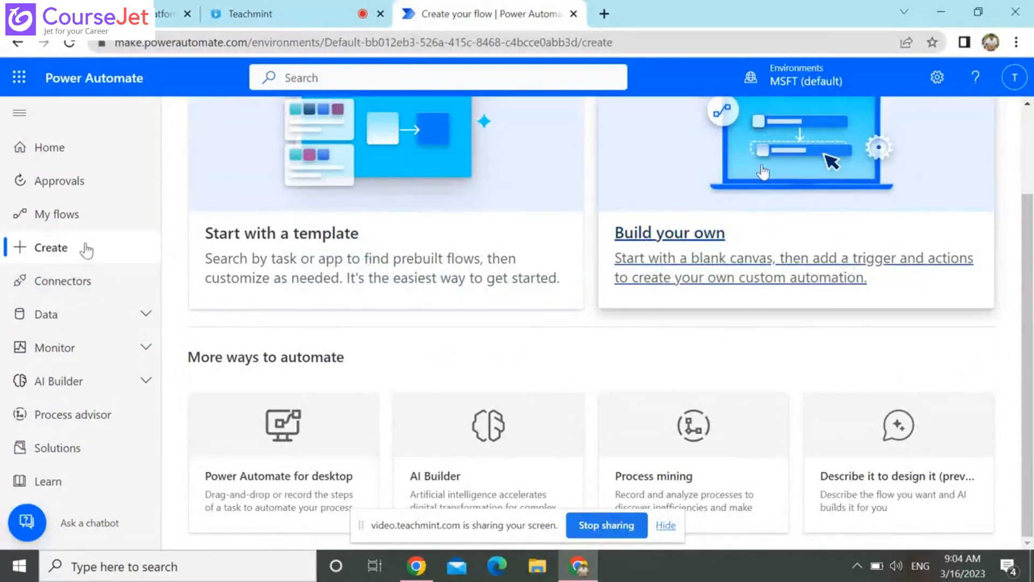
pyautogui.scroll(2, 692, 344)
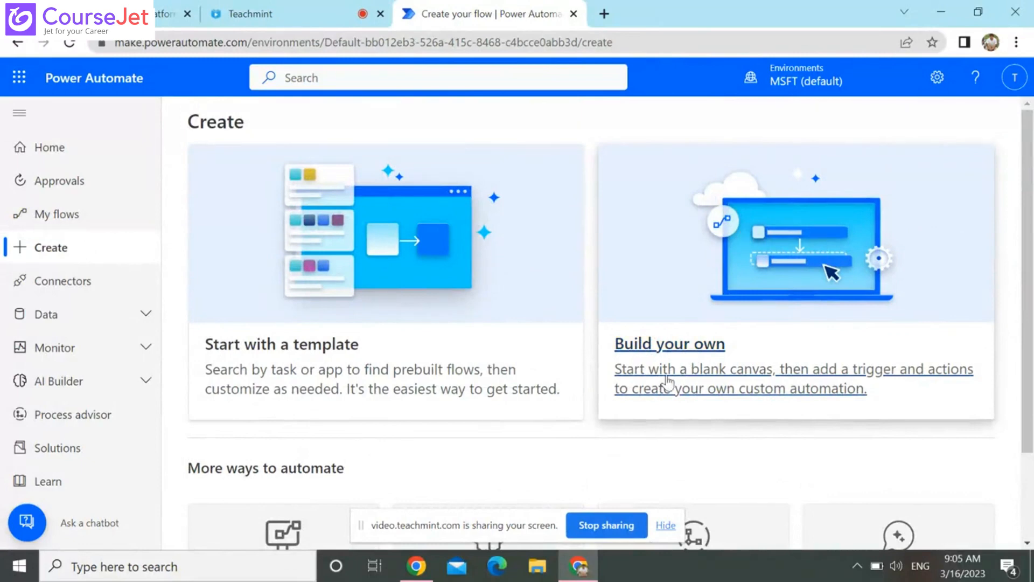
pyautogui.click(908, 259)
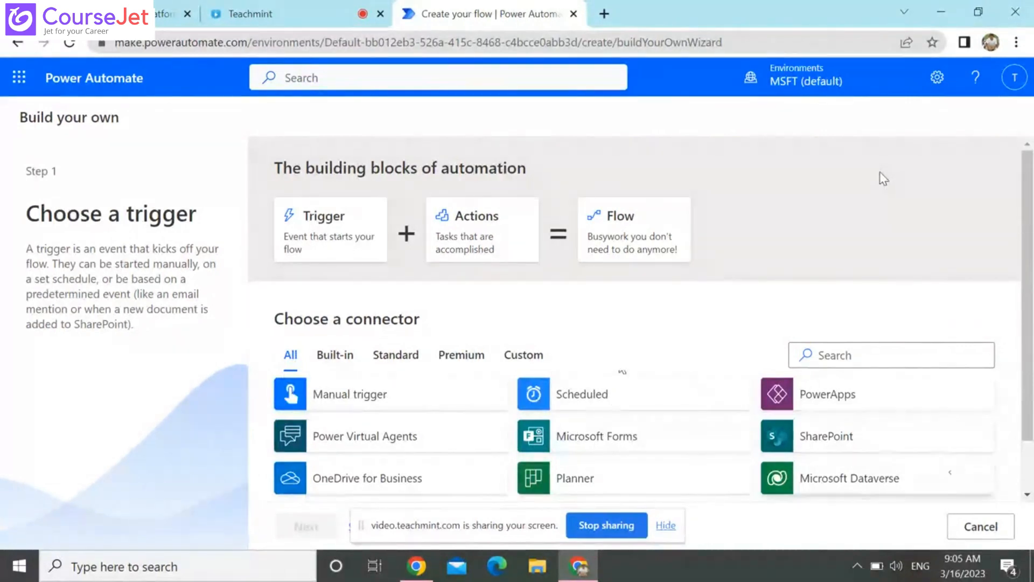
# Choose the SharePoint trigger "When an item is created" and skip the action choice to build the flow in the designer
pyautogui.click(902, 439)
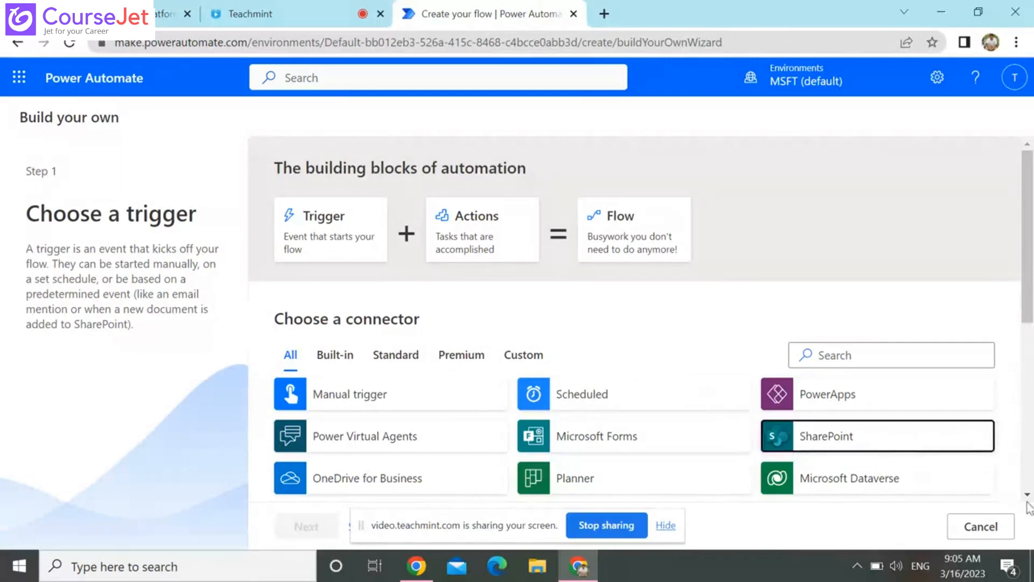
pyautogui.scroll(-4, 1029, 507)
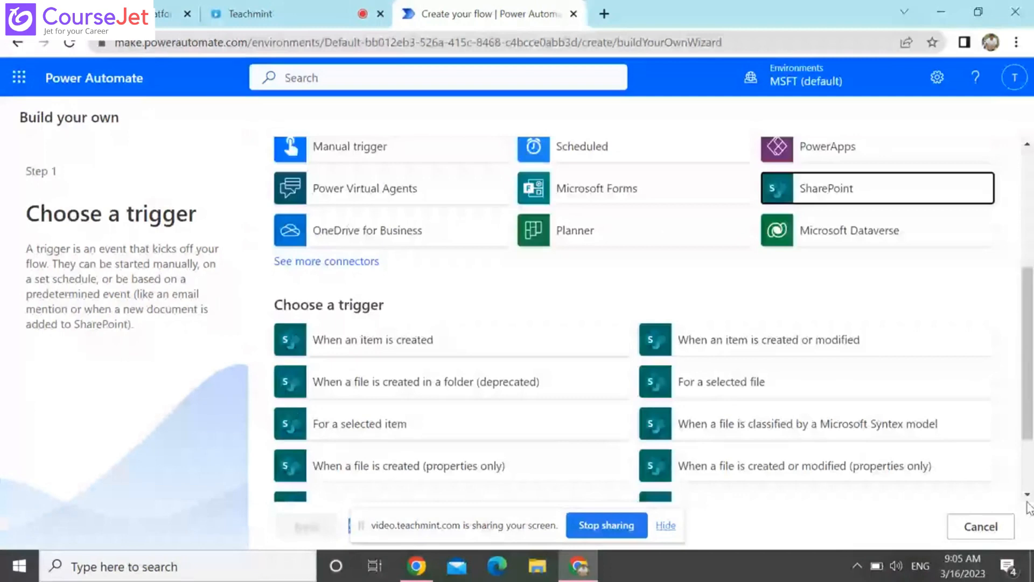
pyautogui.click(373, 340)
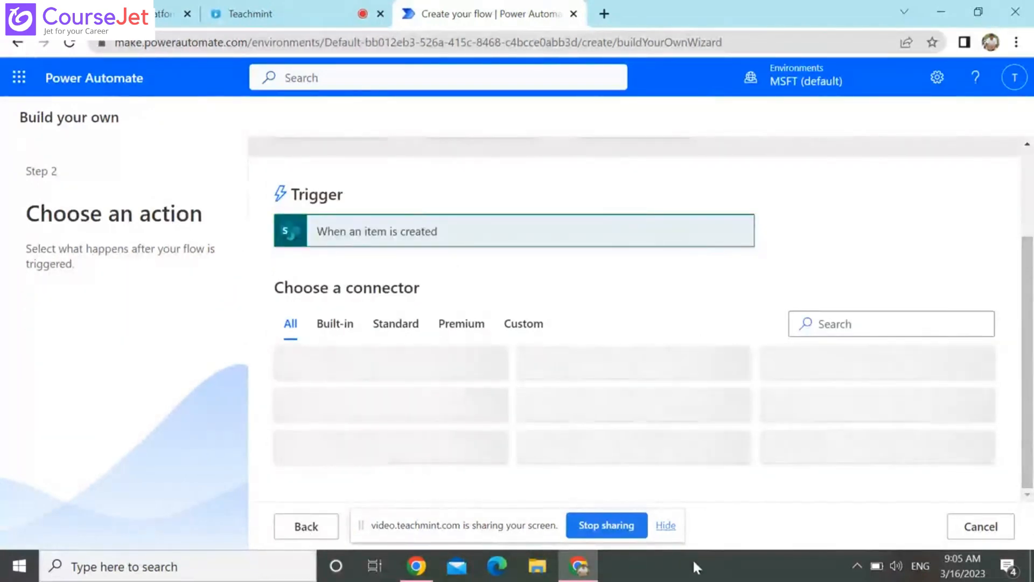
pyautogui.click(666, 525)
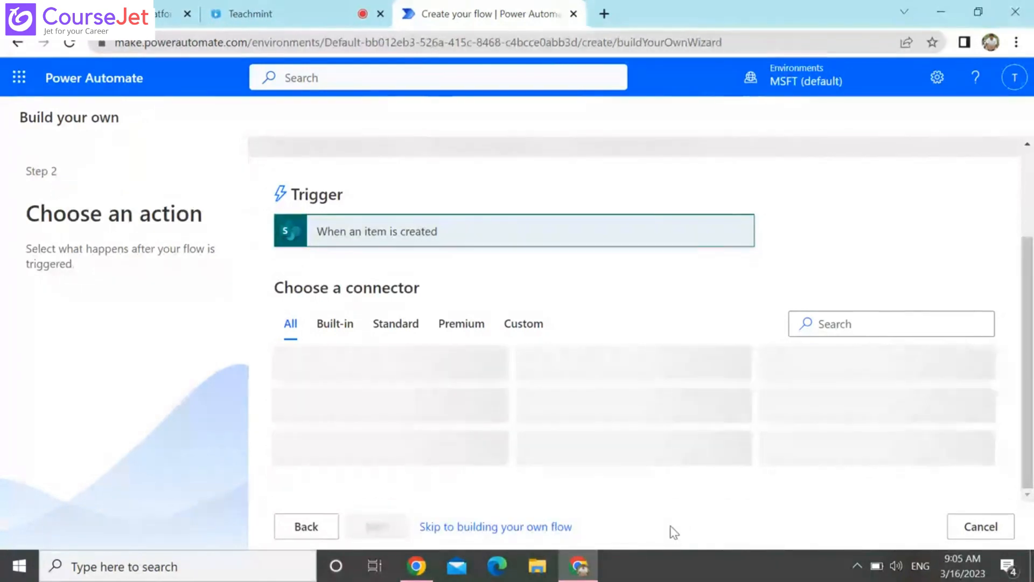
pyautogui.click(503, 527)
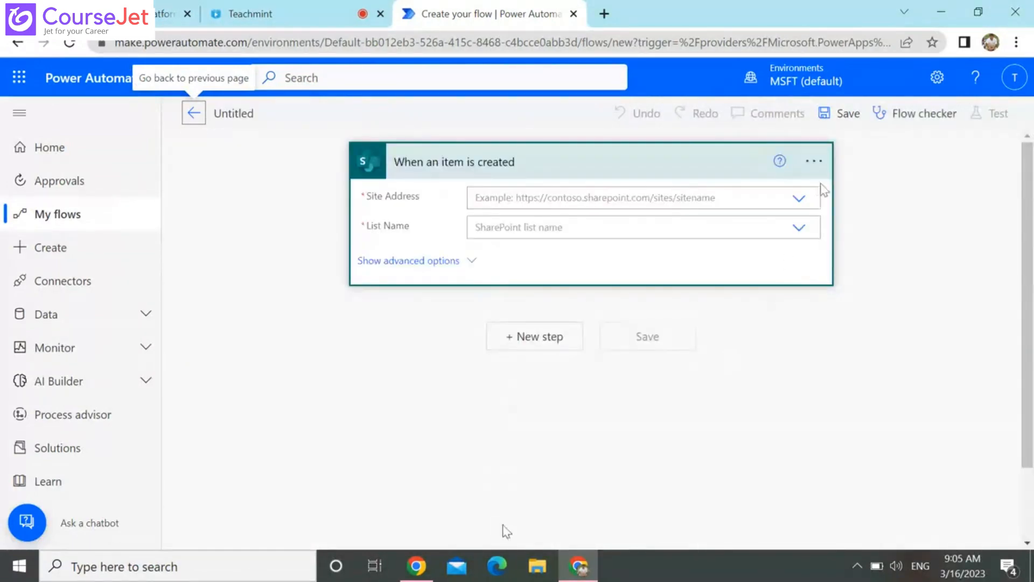
# Set the trigger's site address to Digital Initiative Public Relations and its list name to CustomerDetails
pyautogui.click(800, 201)
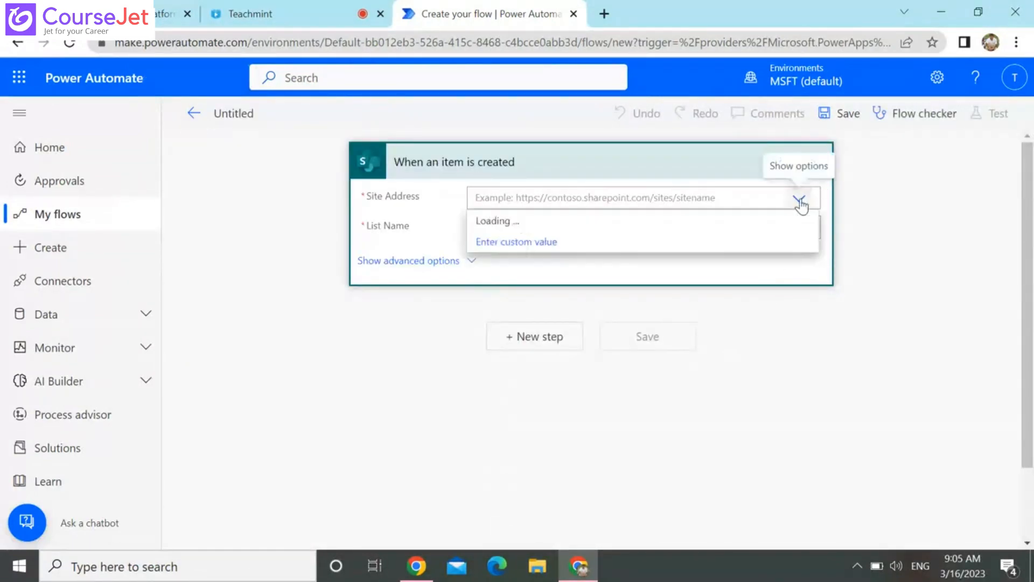
pyautogui.click(620, 231)
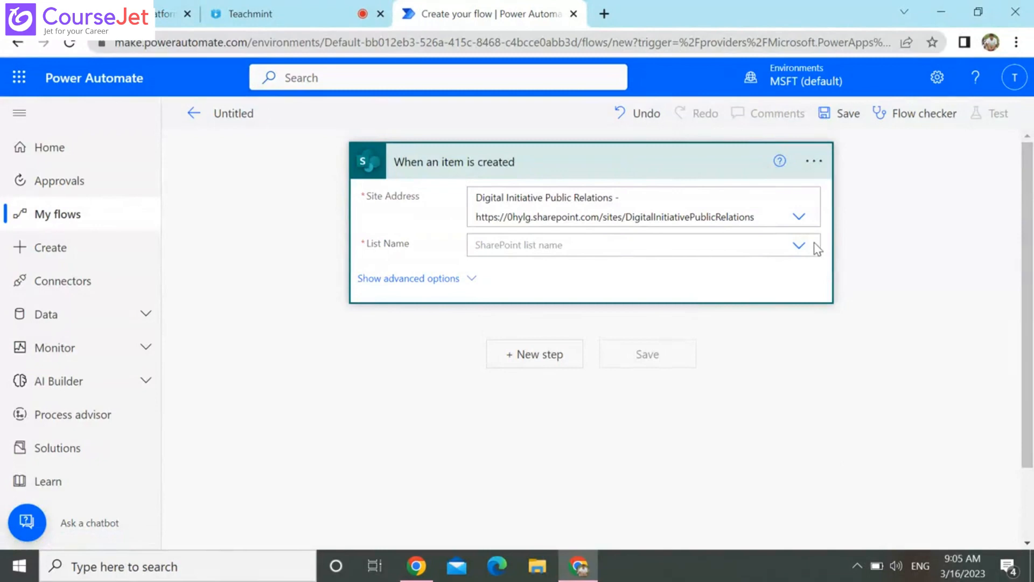
pyautogui.click(798, 247)
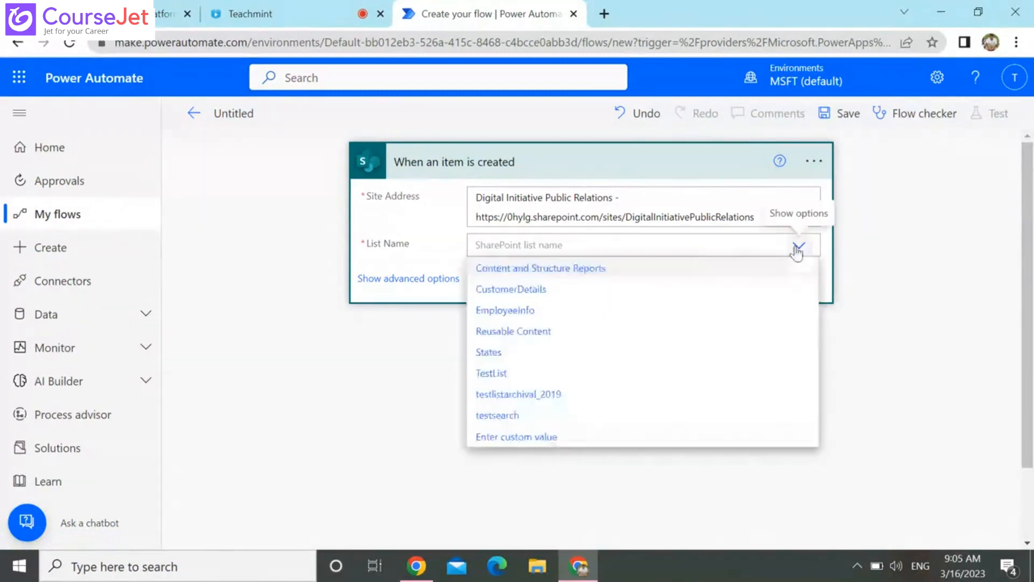
pyautogui.click(585, 290)
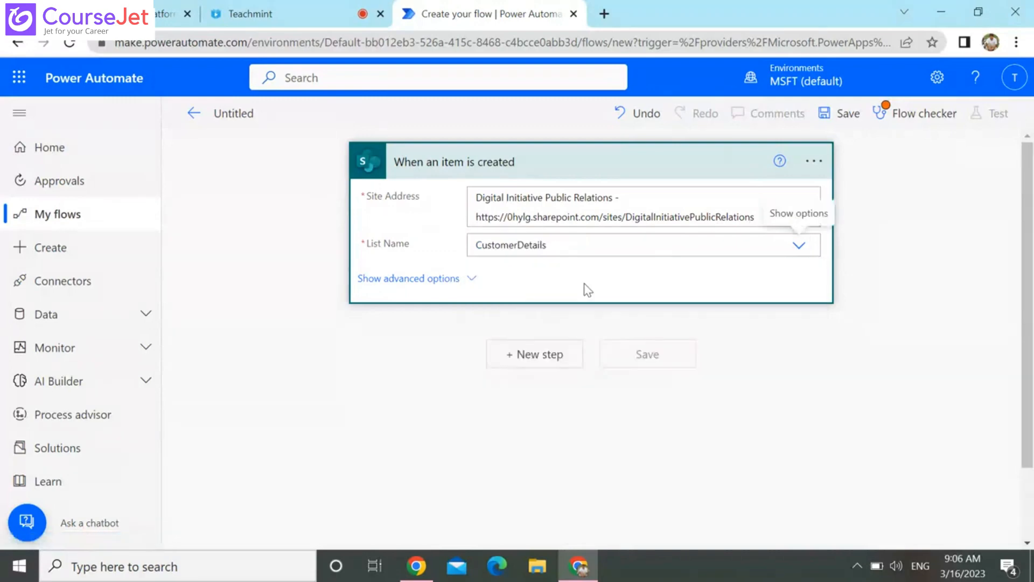
# Add a new step after the trigger, searching for "sharepoint" and choosing the "Send an HTTP request to SharePoint" action
pyautogui.click(548, 357)
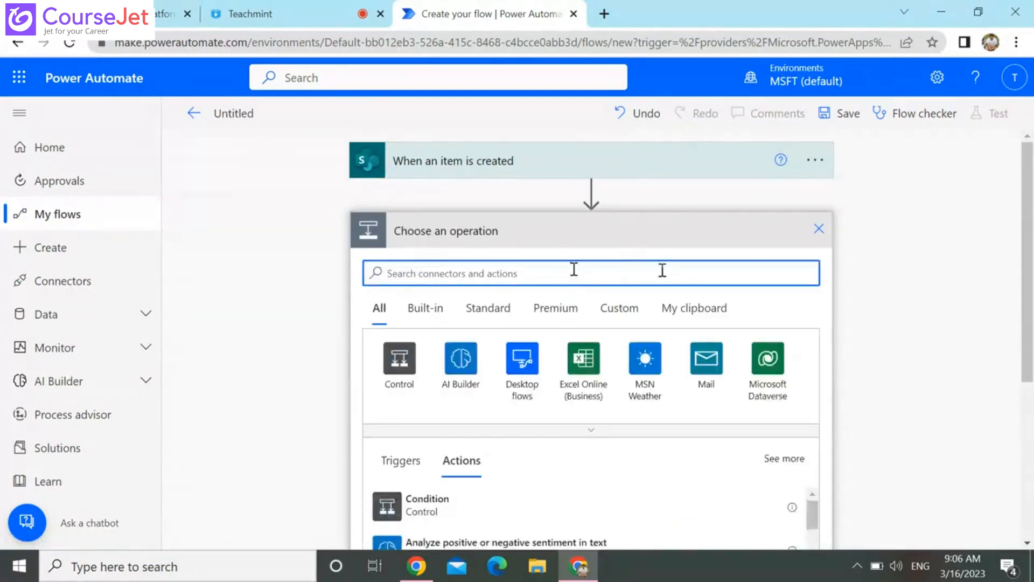
pyautogui.write('sha')
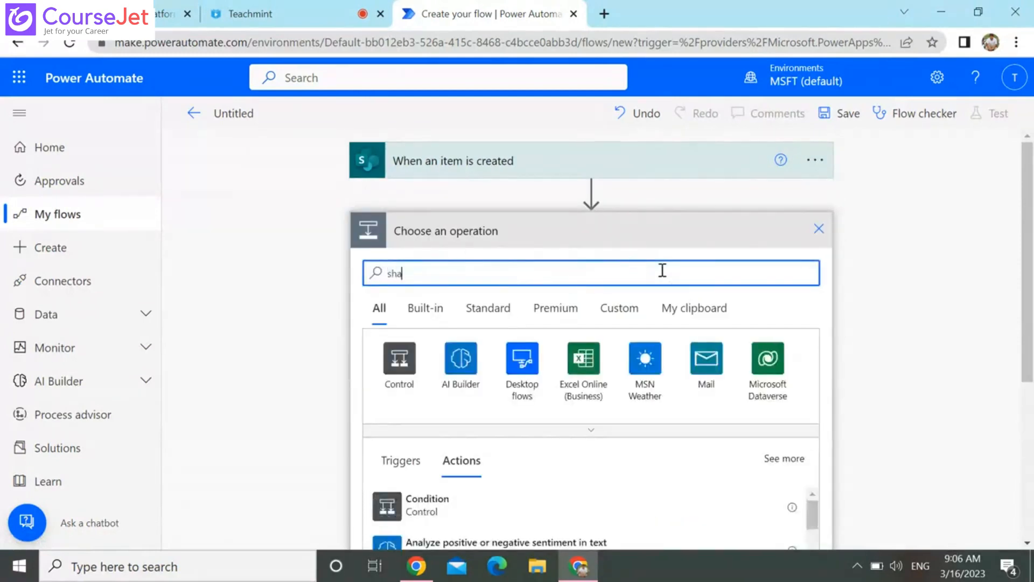
pyautogui.write('repoint')
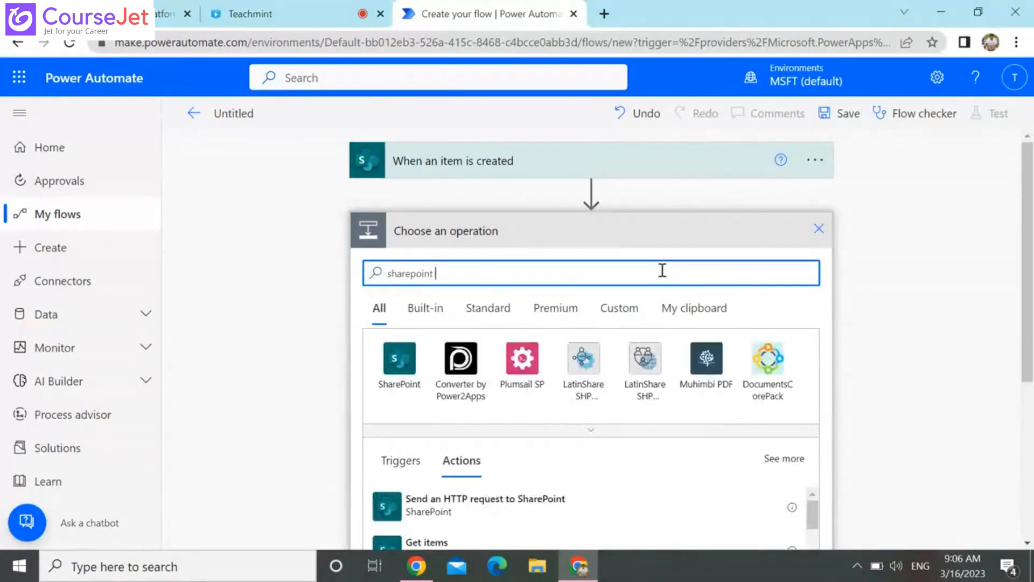
pyautogui.click(436, 494)
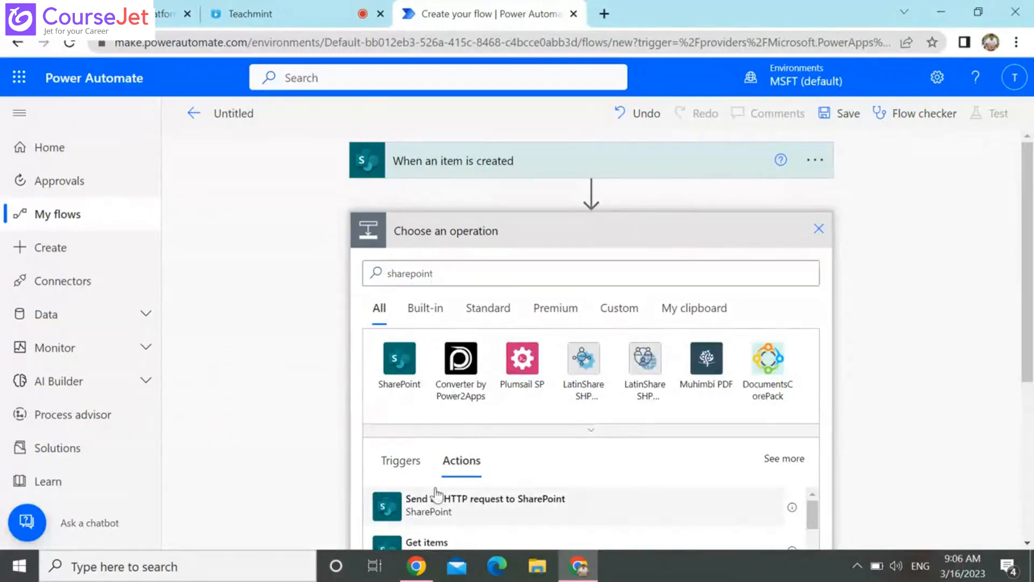
pyautogui.click(435, 496)
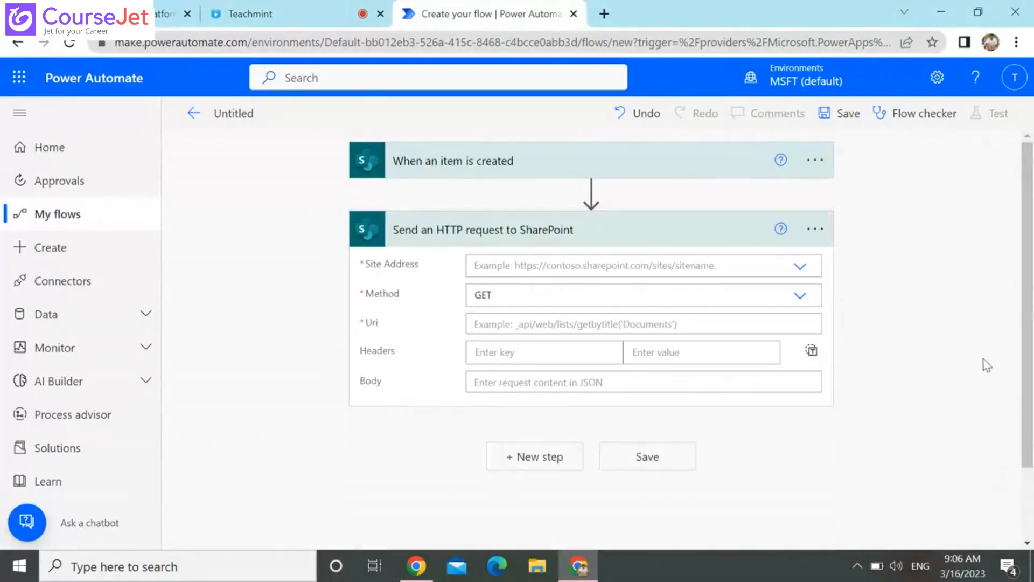
# Set the HTTP request action's site address to Digital Initiative Public Relations and begin editing its Uri
pyautogui.click(801, 266)
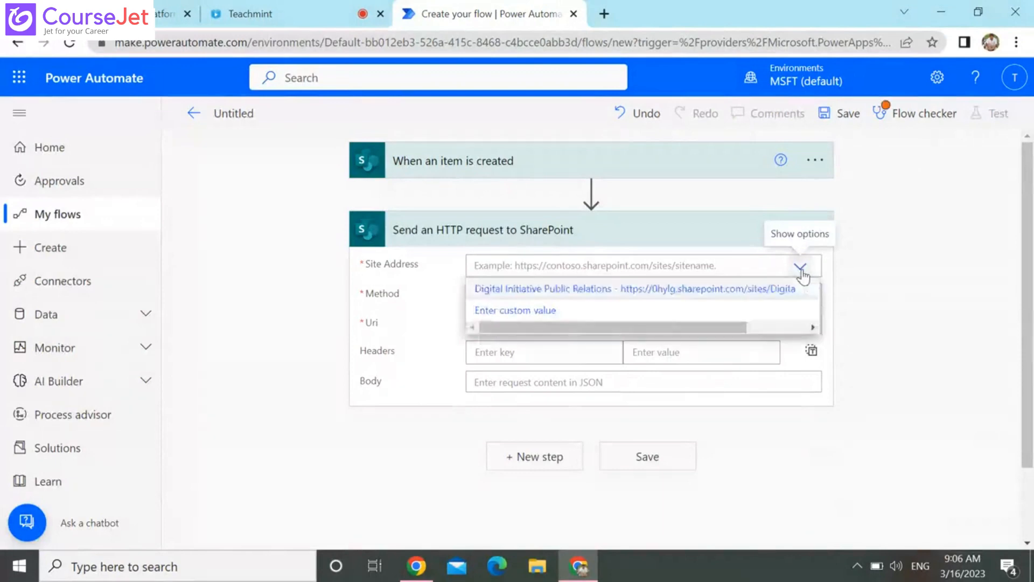
pyautogui.click(773, 295)
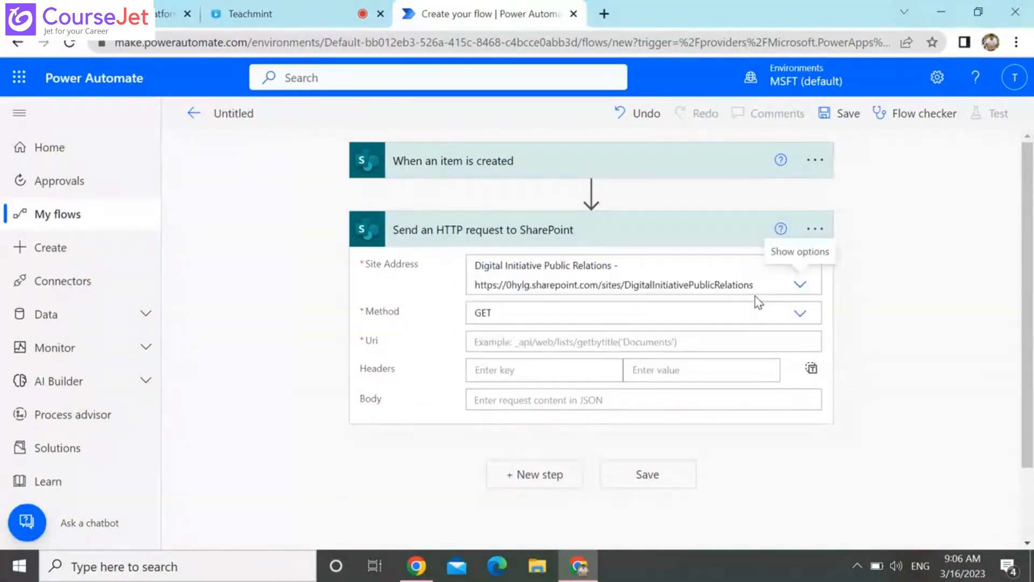
pyautogui.click(706, 351)
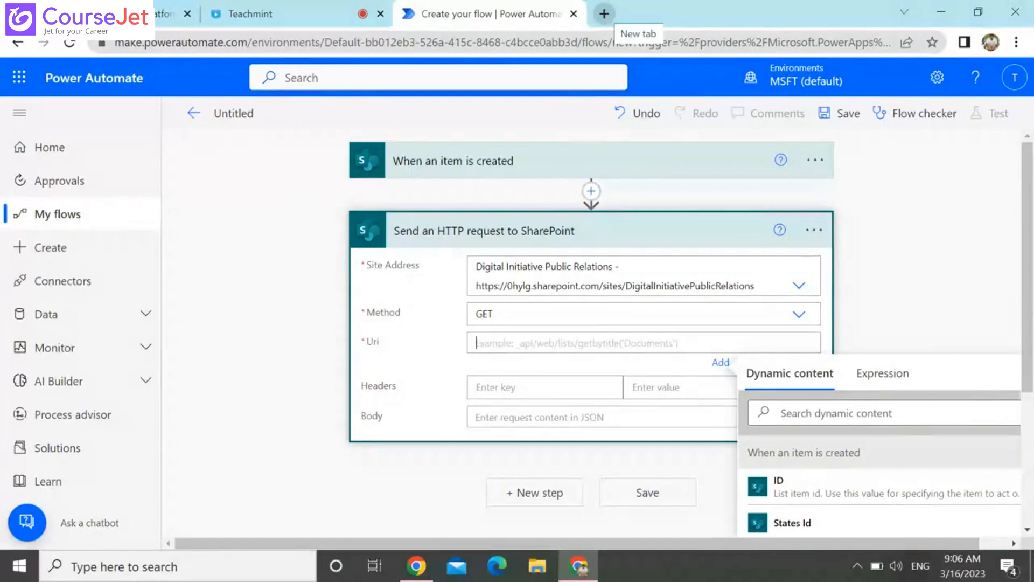
# Open the Digital Initiative Public Relations SharePoint site in a new browser tab
pyautogui.click(606, 15)
pyautogui.write('s')
pyautogui.press('Down')
pyautogui.press('Down')
pyautogui.press('Down')
pyautogui.press('Down')
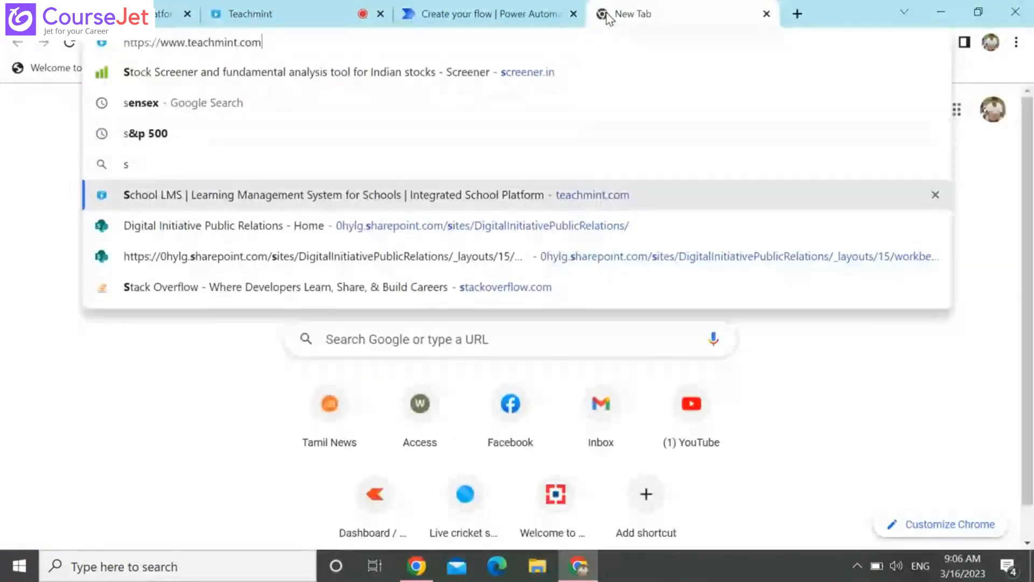
pyautogui.press('Down')
pyautogui.press('Return')
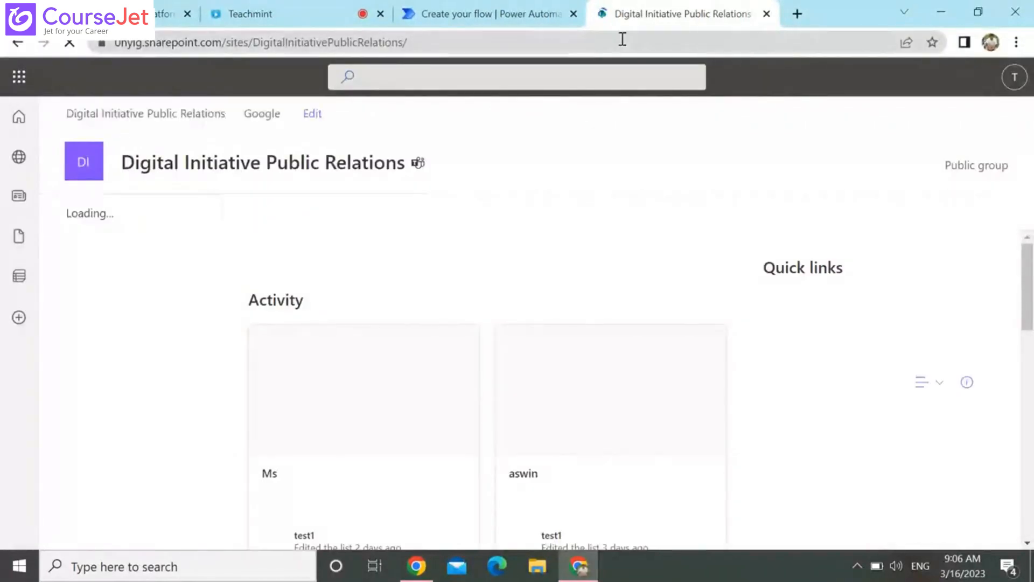
# Search the web in a new tab for "sharepoint rest api get list item by id" and open the SharePoint Stack Exchange result
pyautogui.click(797, 14)
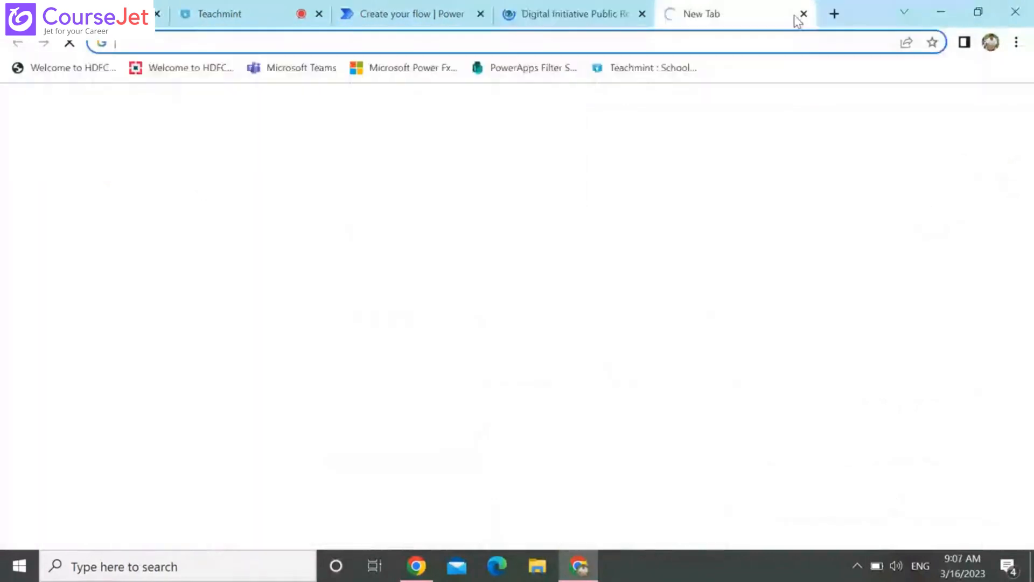
pyautogui.write('rest')
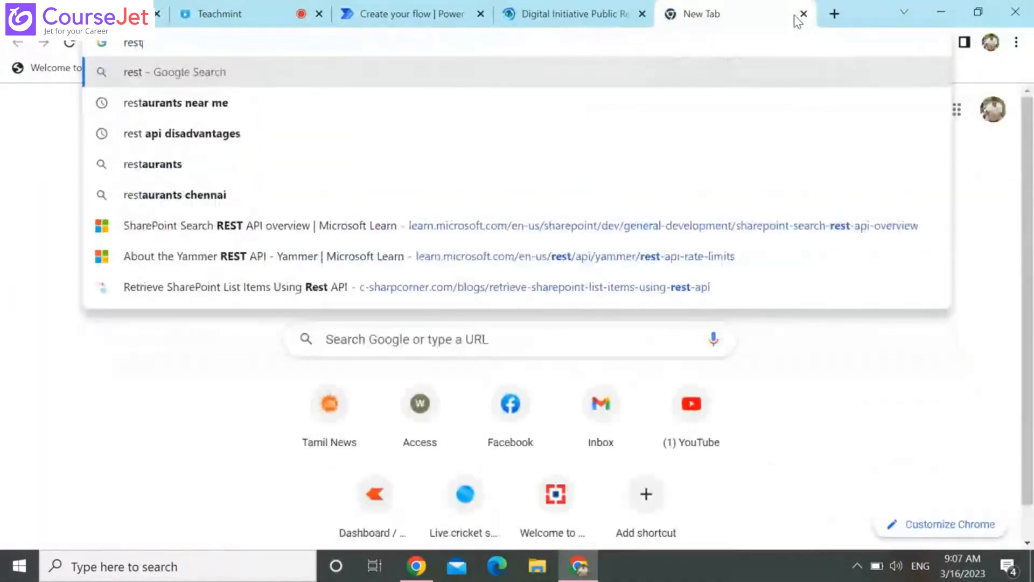
pyautogui.write(' ap')
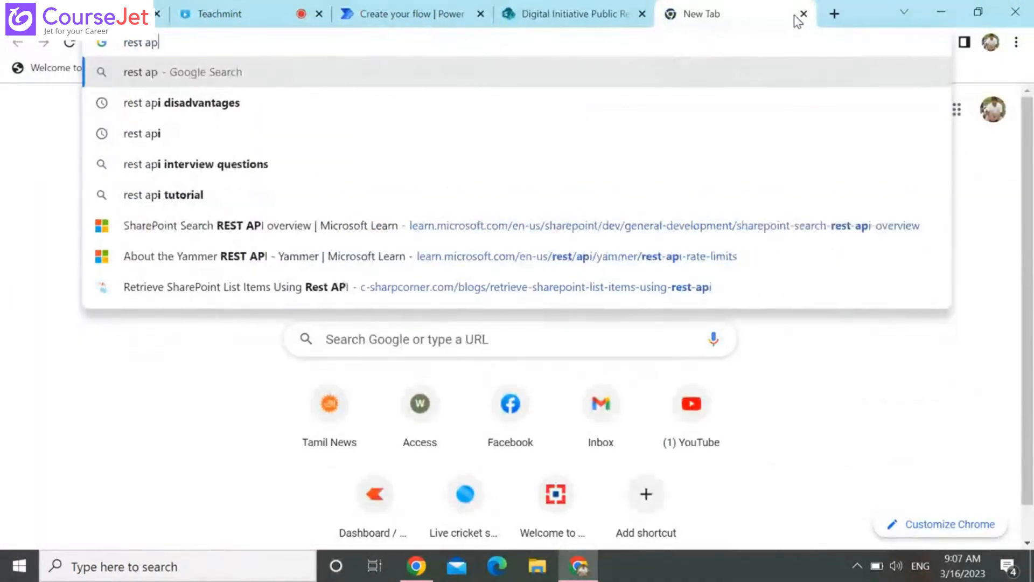
pyautogui.write('i to')
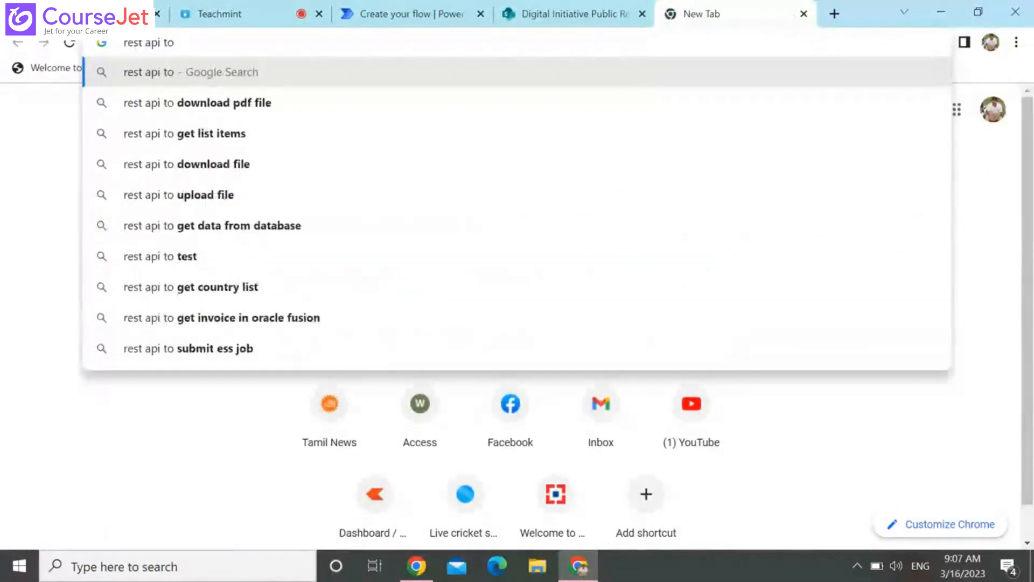
pyautogui.write(' get list items')
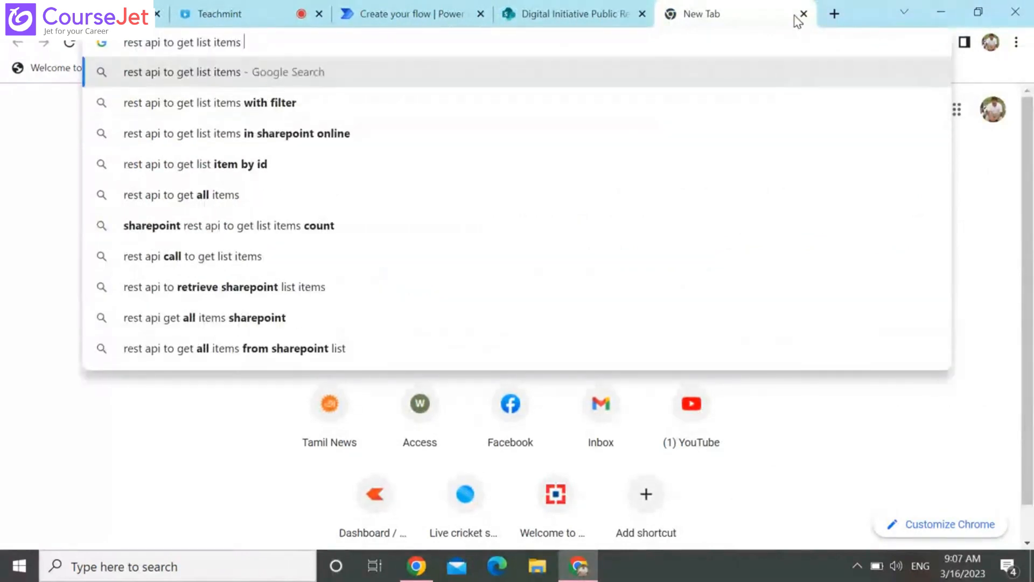
pyautogui.press('Down')
pyautogui.press('Down')
pyautogui.press('Down')
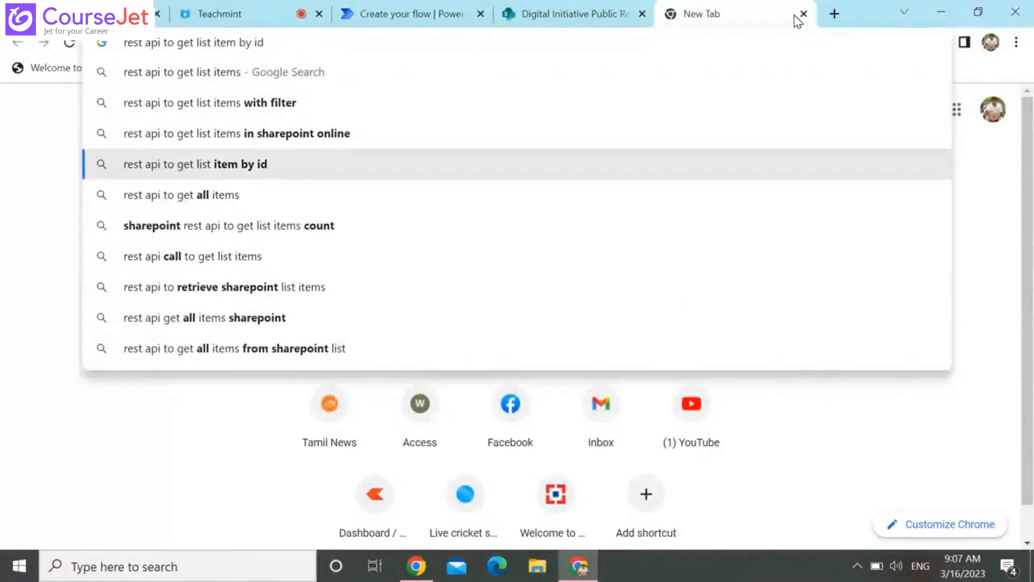
pyautogui.write('c')
pyautogui.press('BackSpace')
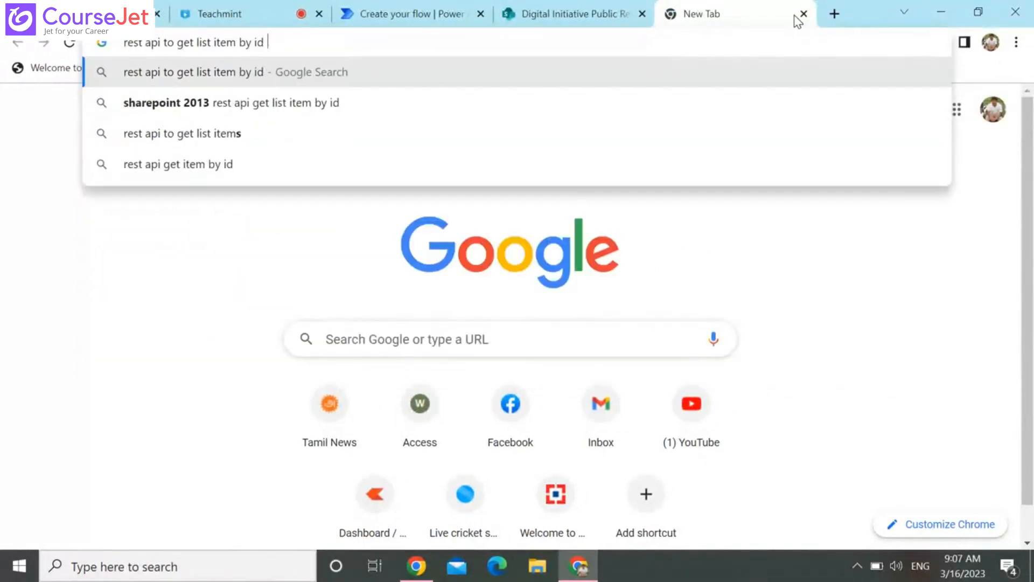
pyautogui.press('Down')
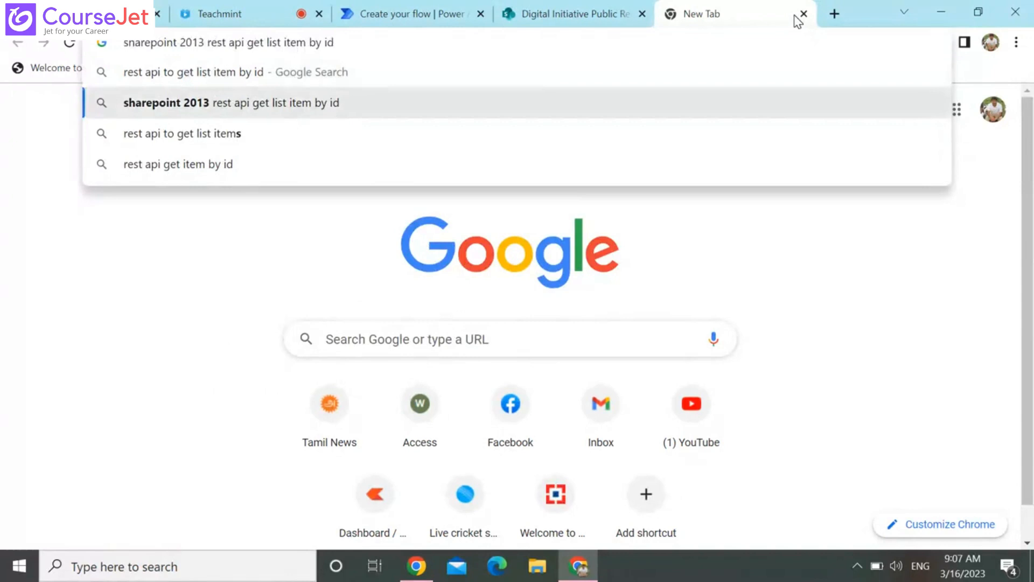
pyautogui.doubleClick(192, 42)
pyautogui.press('BackSpace')
pyautogui.press('Return')
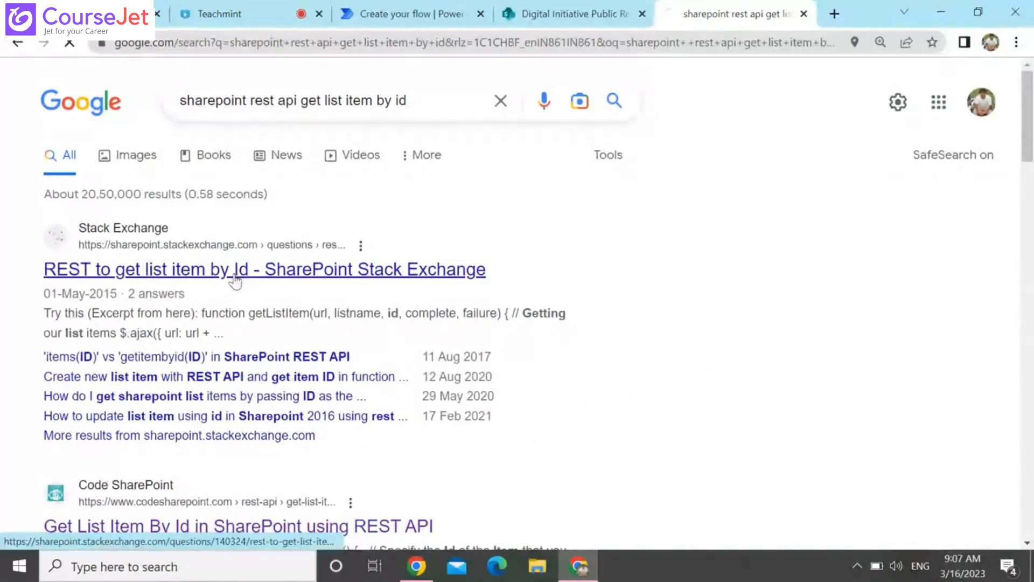
pyautogui.click(296, 274)
# Open TestList on the Digital Initiative Public Relations site, look through its columns, and open its current view for editing
pyautogui.click(555, 14)
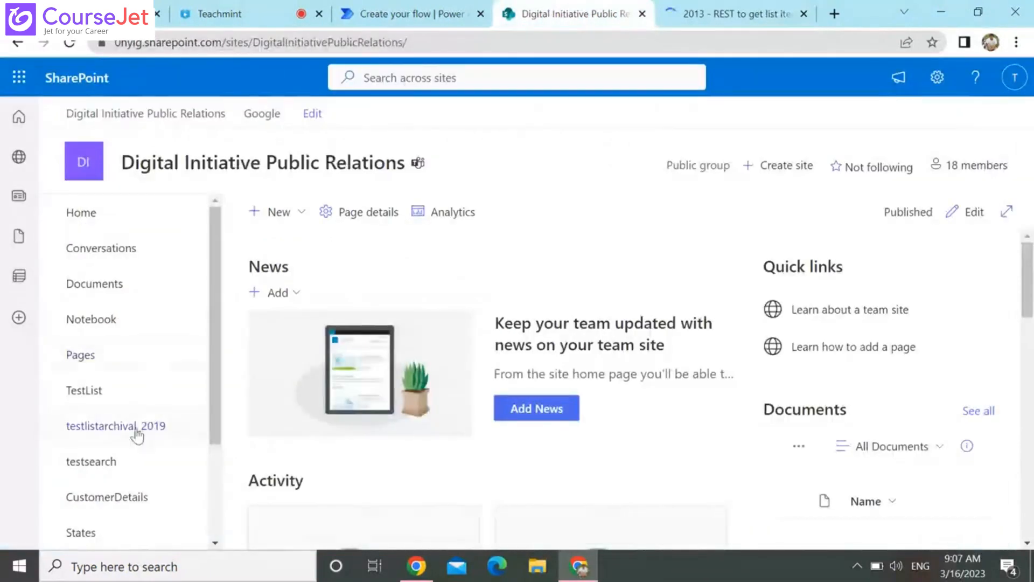
pyautogui.click(104, 393)
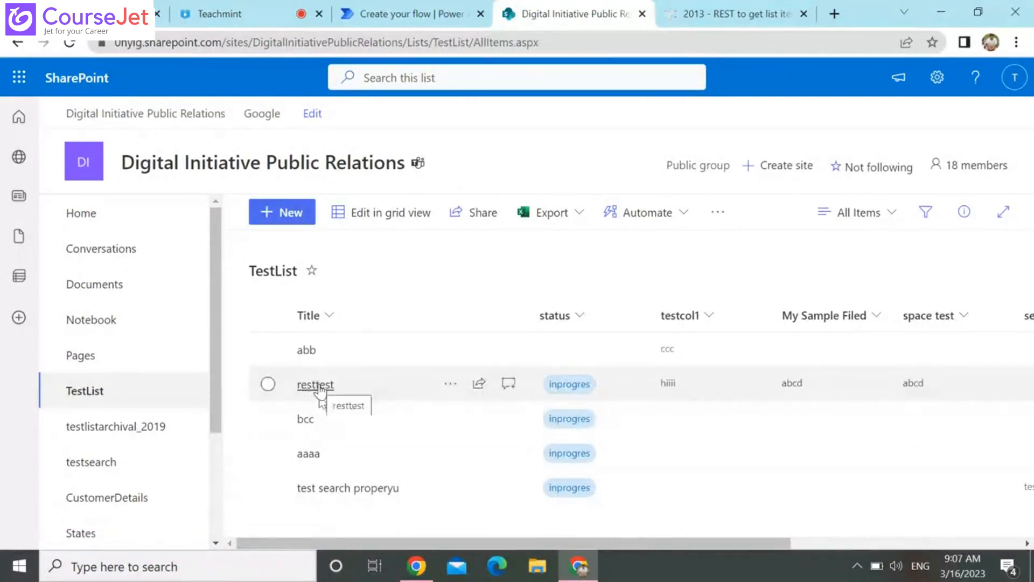
pyautogui.moveTo(312, 543); pyautogui.dragTo(543, 508)
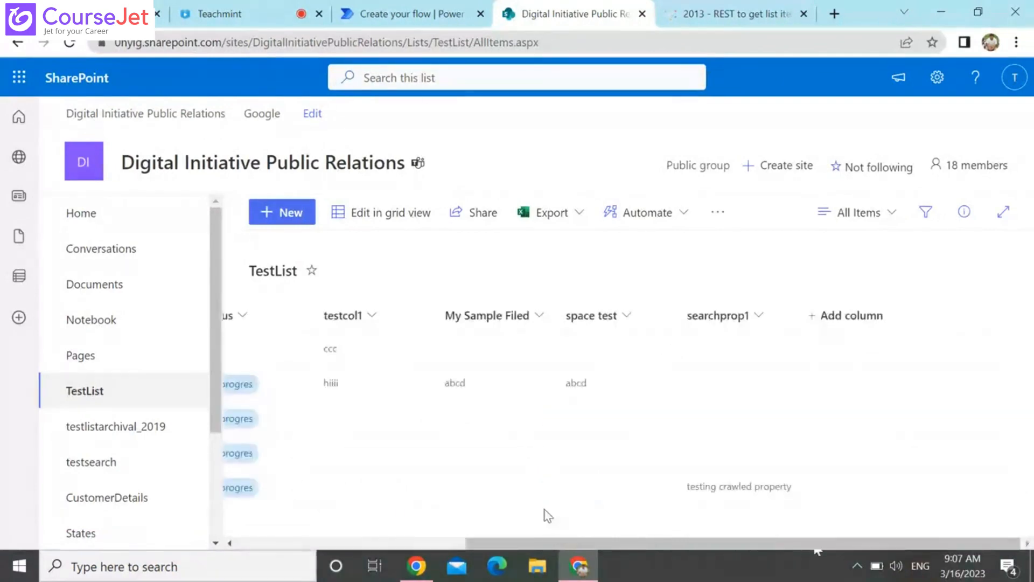
pyautogui.click(430, 545)
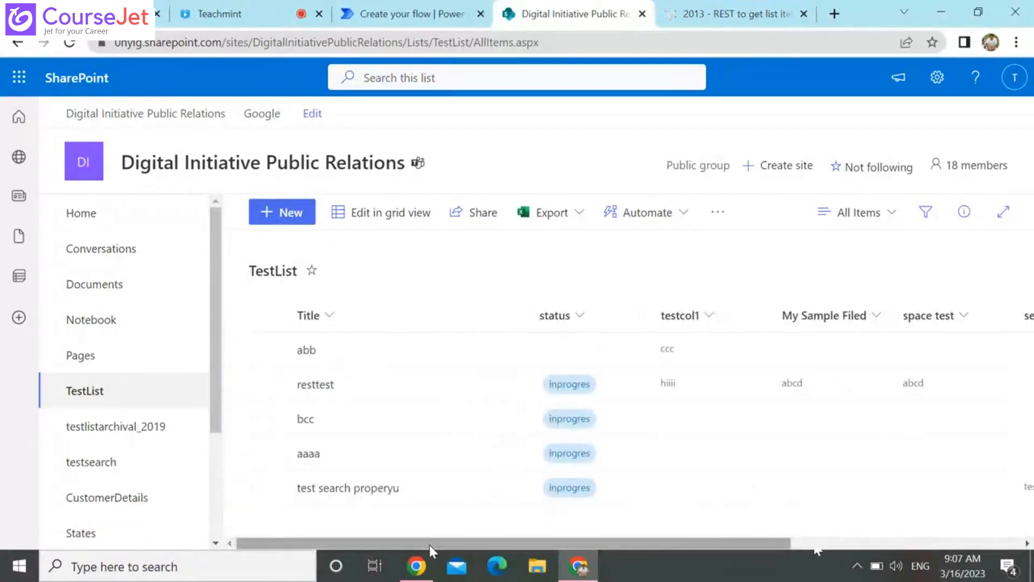
pyautogui.click(876, 215)
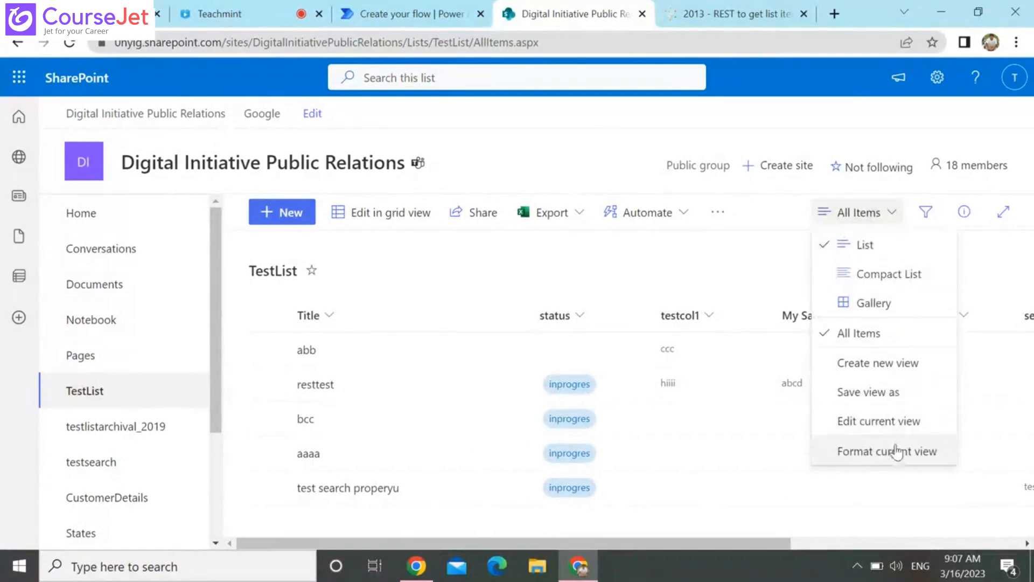
pyautogui.click(869, 420)
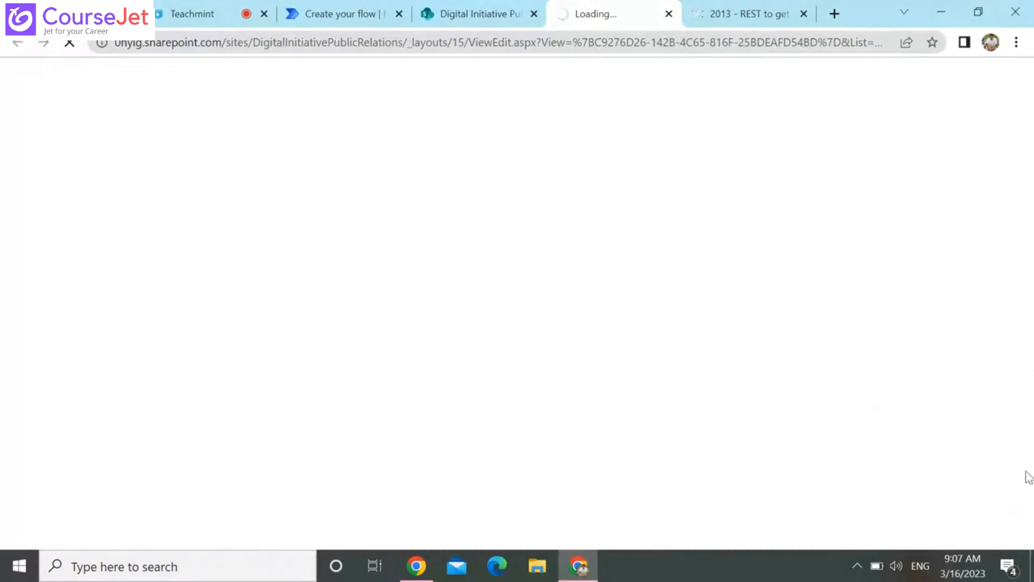
# Go through the Stack Exchange answers and copy the url line with GetByTitle('Test')/items(item id) from the second answer
pyautogui.click(762, 10)
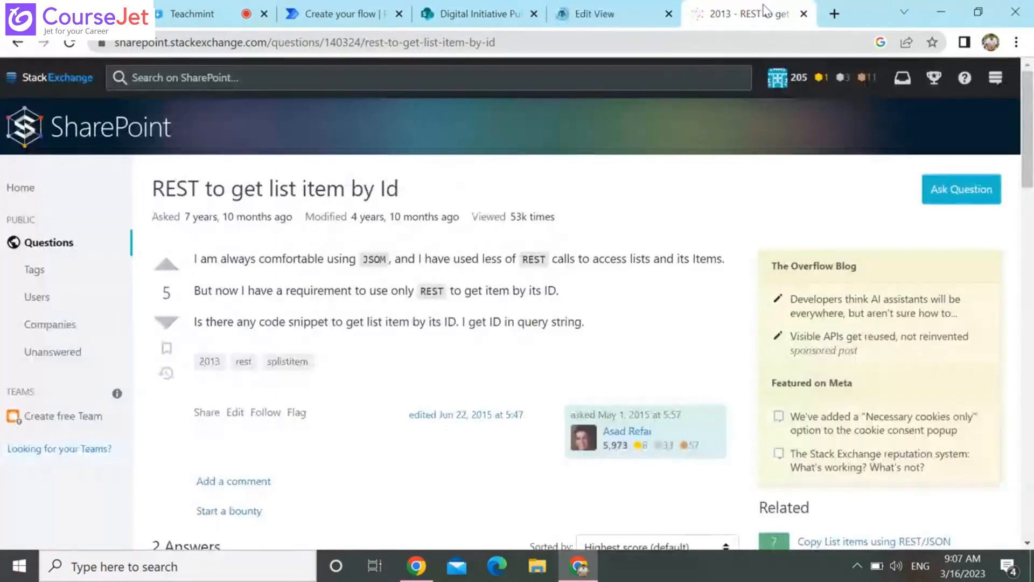
pyautogui.press('Down')
pyautogui.press('Down')
pyautogui.press('Down')
pyautogui.press('Down')
pyautogui.press('Down')
pyautogui.press('Down')
pyautogui.press('Down')
pyautogui.press('Down')
pyautogui.press('Down')
pyautogui.press('Down')
pyautogui.press('Down')
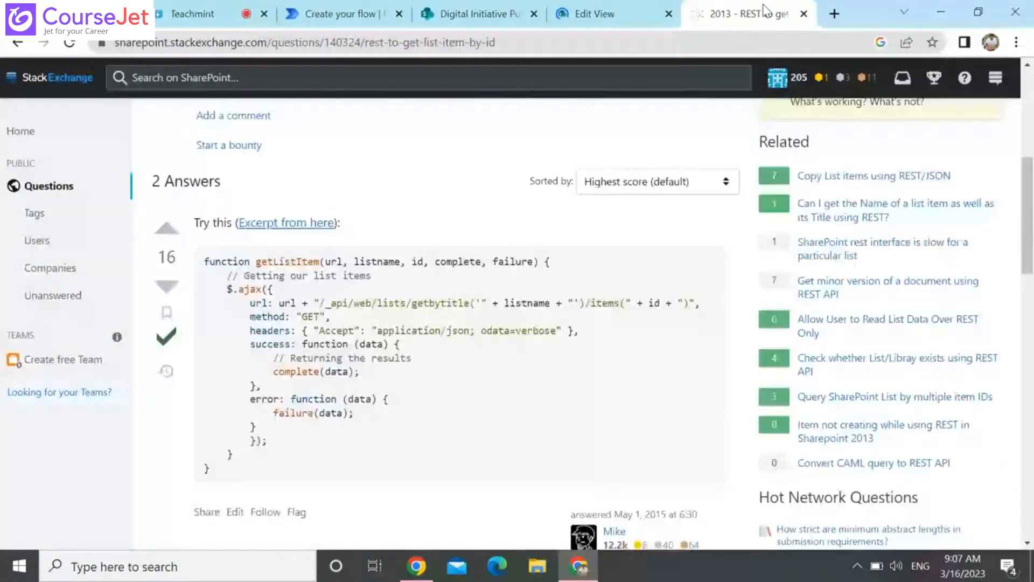
pyautogui.press('Down')
pyautogui.press('Down')
pyautogui.press('Down')
pyautogui.press('Down')
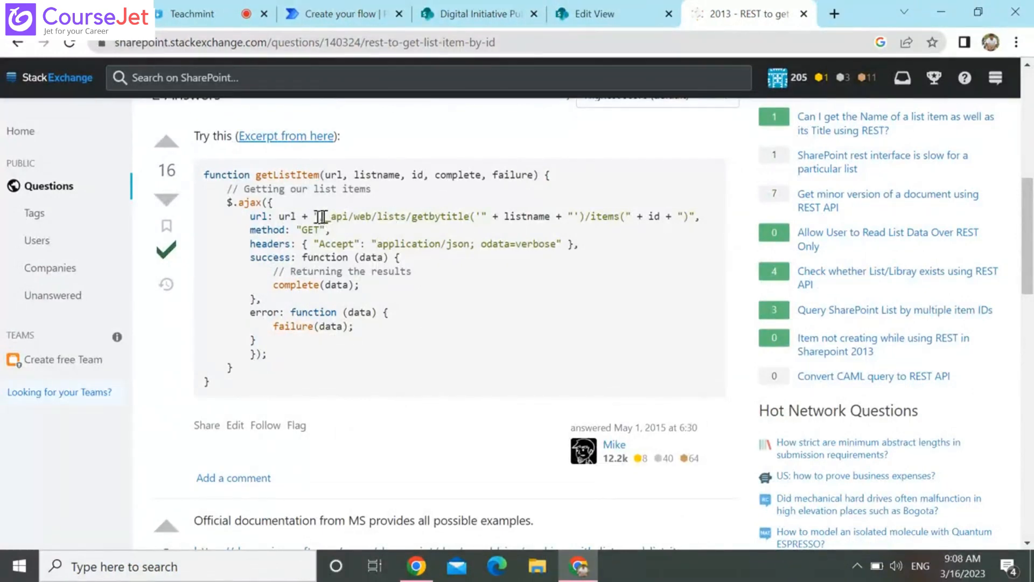
pyautogui.scroll(-5, 393, 351)
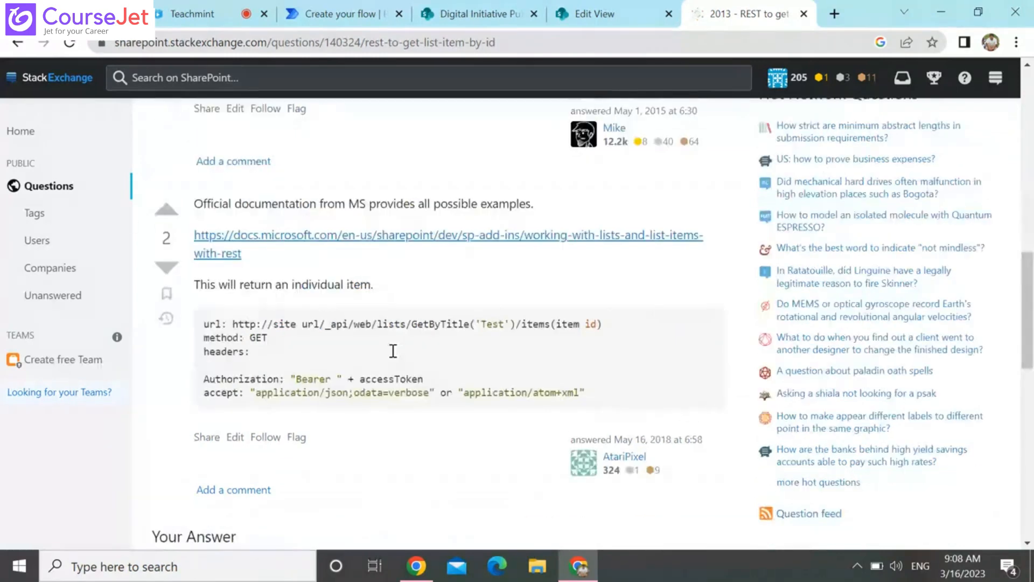
pyautogui.scroll(1, 393, 351)
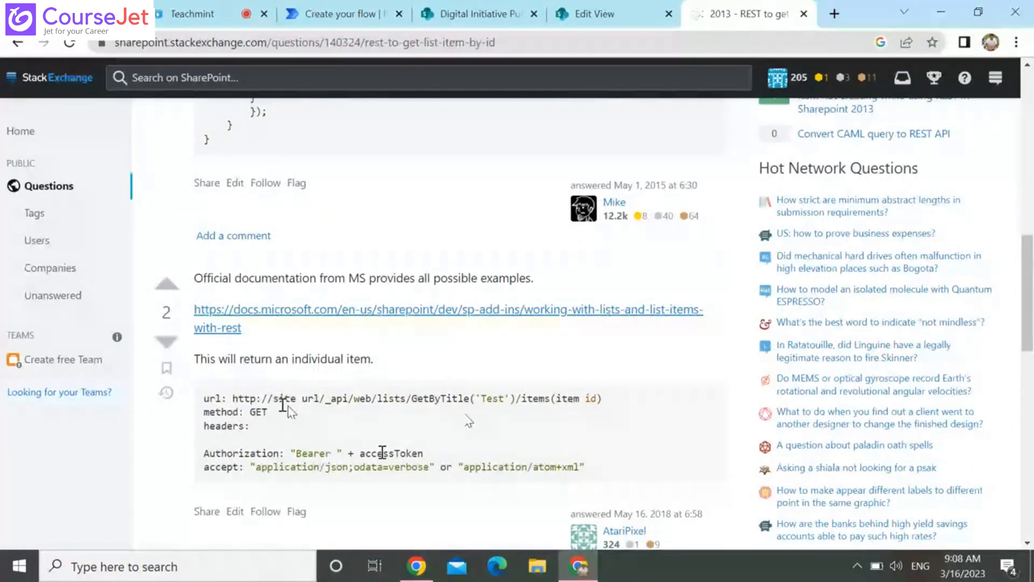
pyautogui.tripleClick(356, 396)
pyautogui.hotkey('ctrl', 'c')
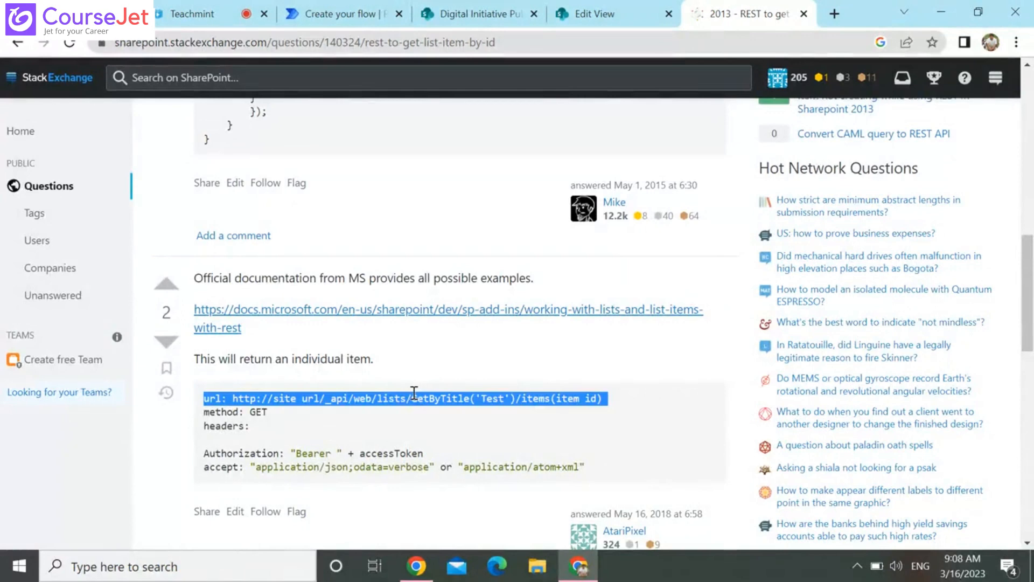
# Paste the copied line into a new Notepad document and select its part from "/_api/web/lists" to the end of the line
pyautogui.press('super')
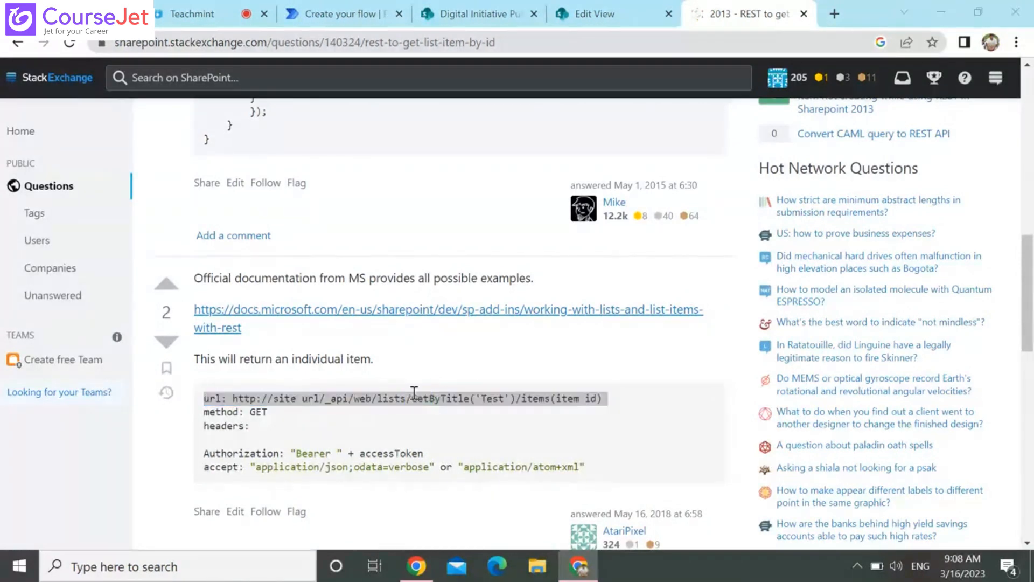
pyautogui.write('no')
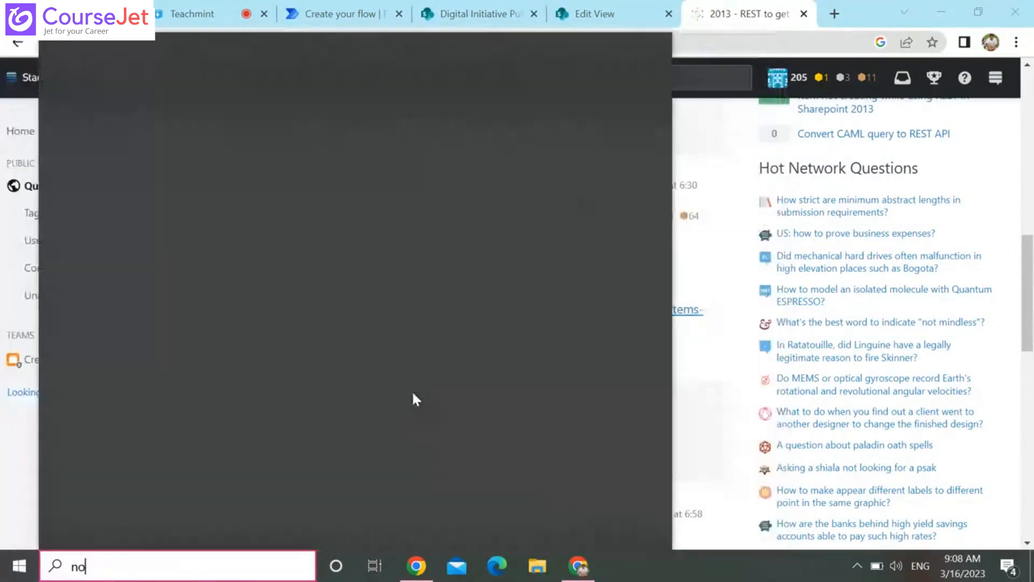
pyautogui.write('te')
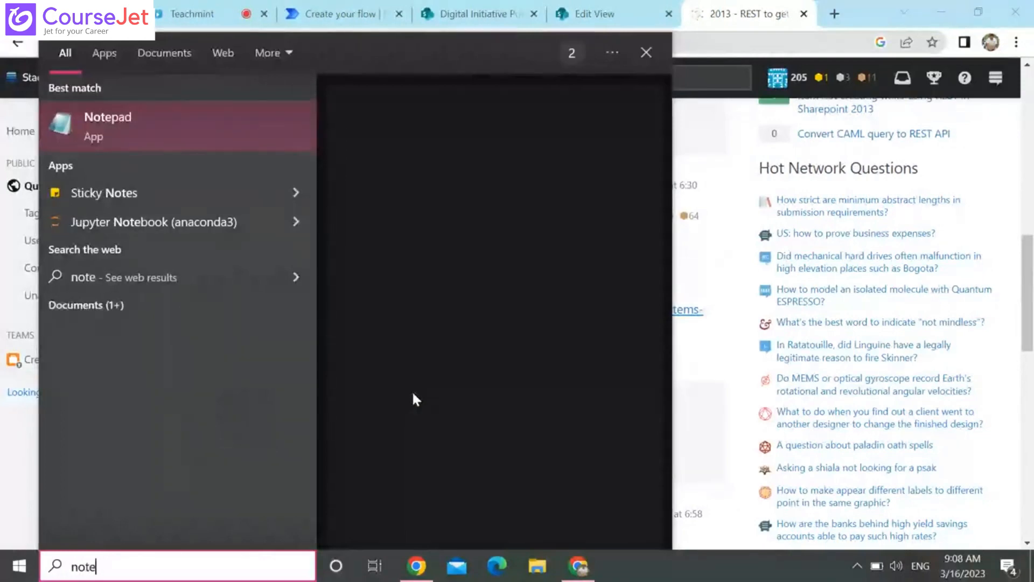
pyautogui.press('Return')
pyautogui.hotkey('ctrl', 'v')
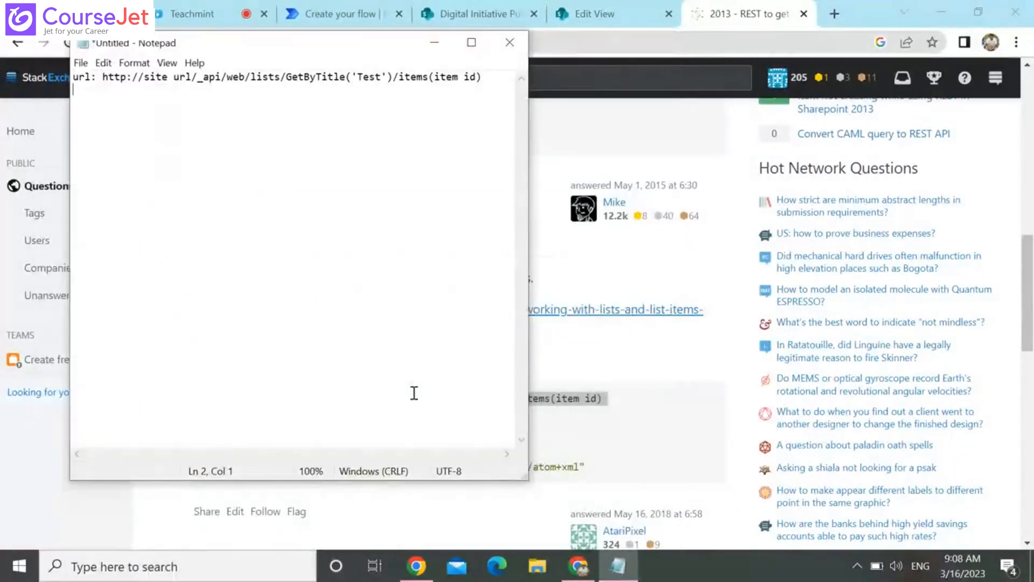
pyautogui.click(192, 79)
pyautogui.hotkey('shift', 'End')
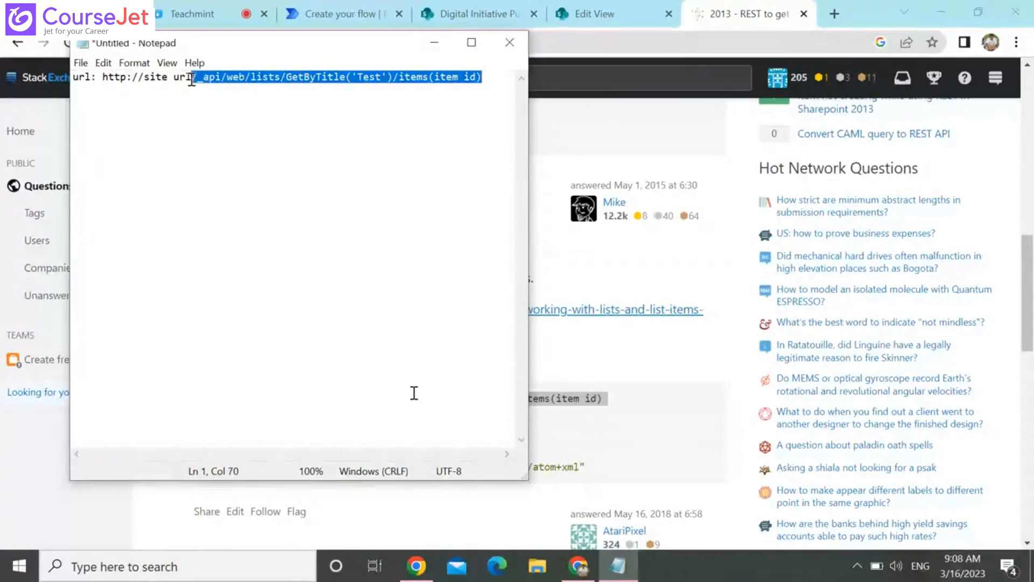
# Display the ID column in TestList's All Items view, save the view, and check the items' IDs
pyautogui.click(595, 14)
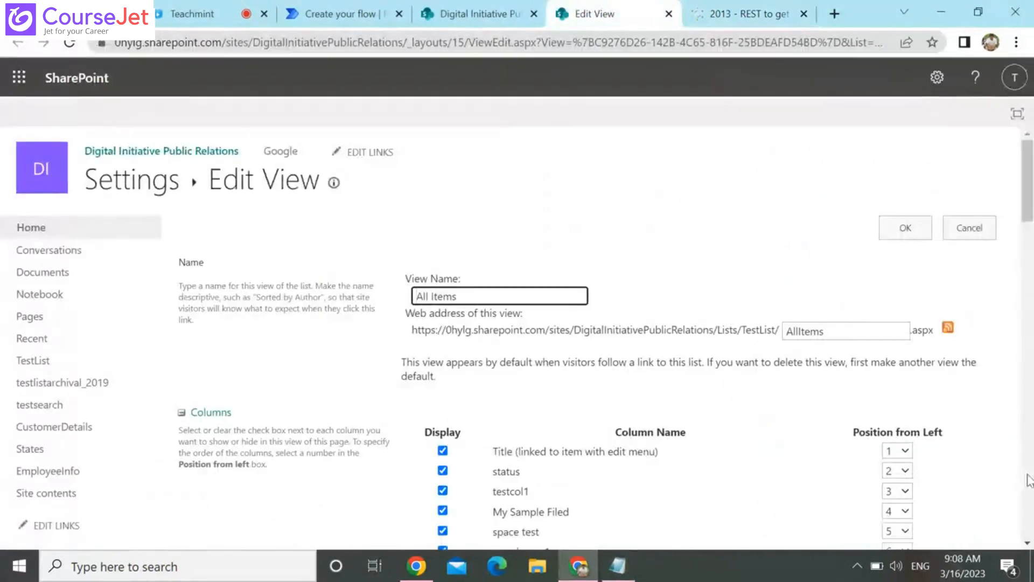
pyautogui.scroll(-7, 1030, 455)
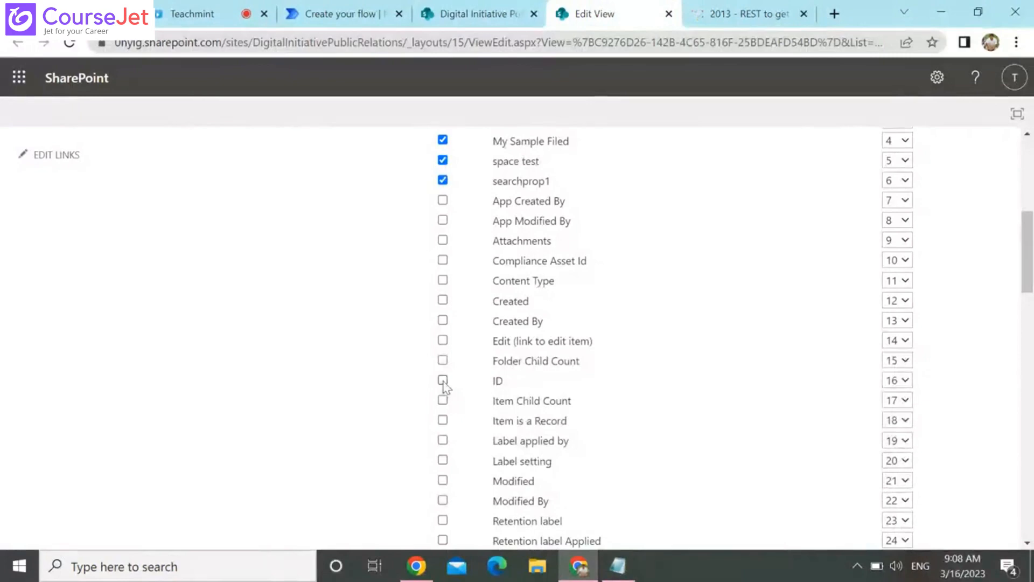
pyautogui.click(442, 381)
pyautogui.scroll(8, 531, 318)
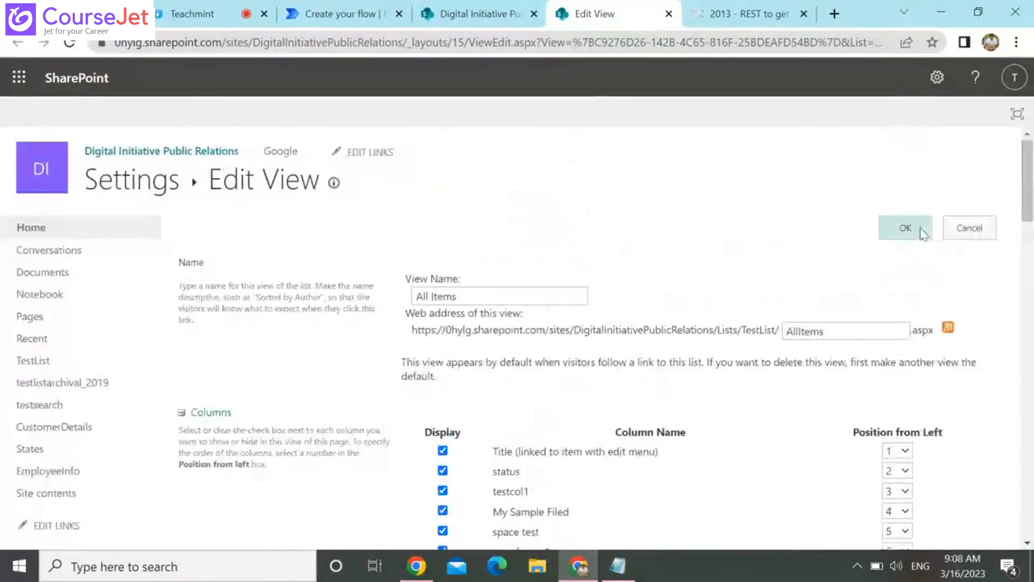
pyautogui.click(921, 231)
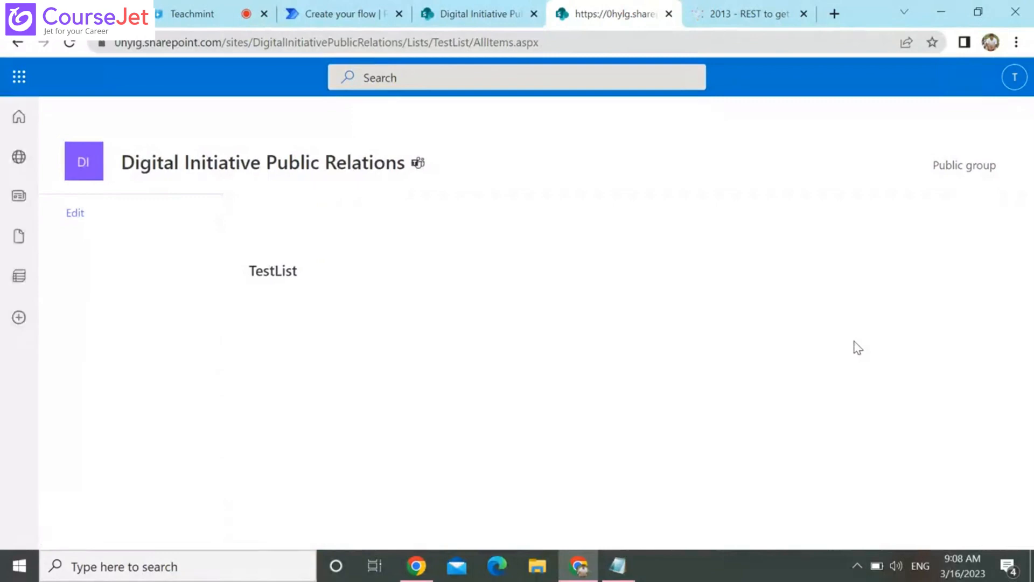
pyautogui.click(858, 543)
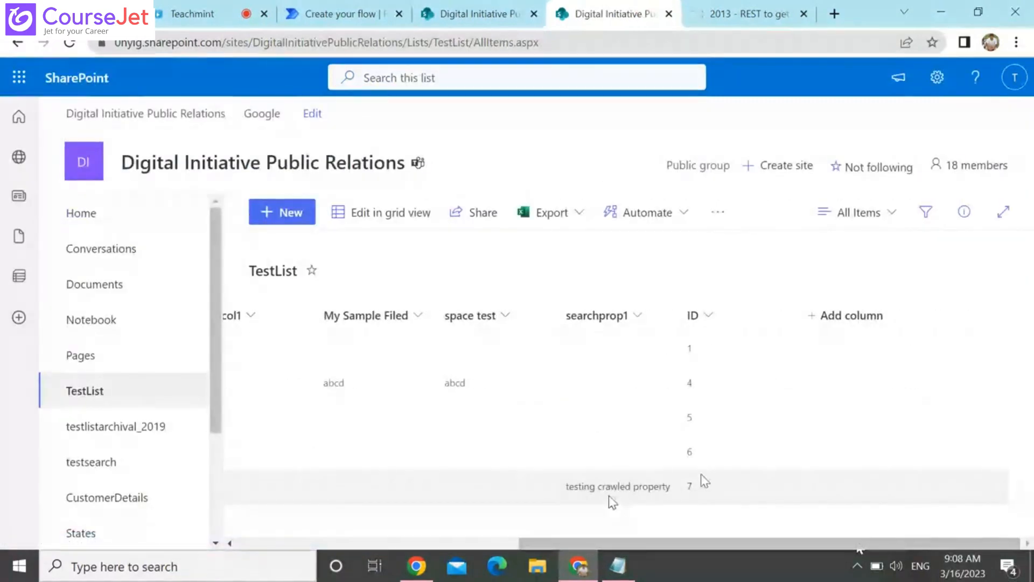
pyautogui.click(387, 544)
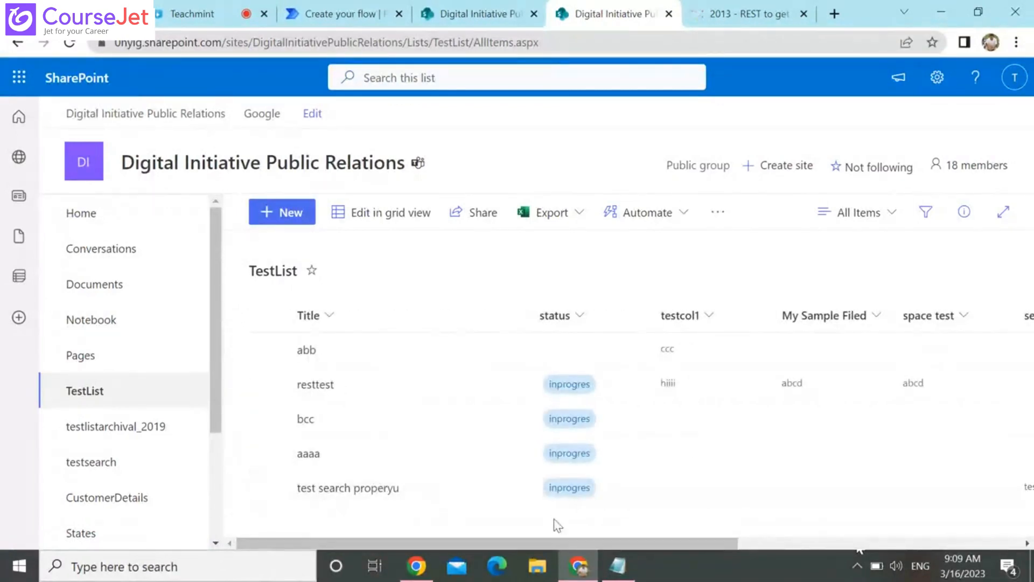
# Replace "Lists/TestList/AllItems.aspx" in the TestList page address with the copied "/_api/web/lists/GetByTitle('Test')/items(item id)" path and remove the doubled slash
pyautogui.click(450, 4)
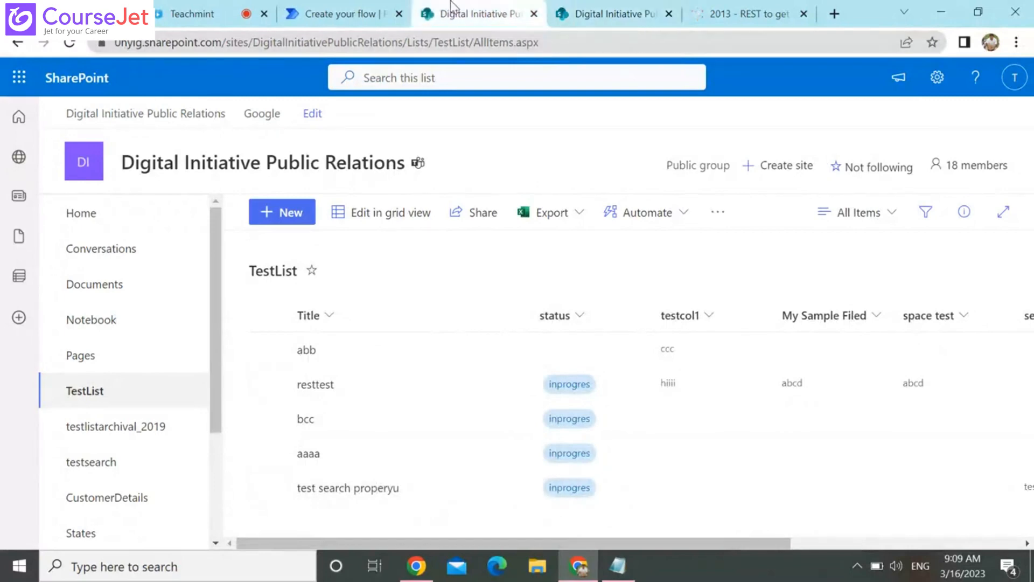
pyautogui.click(411, 40)
pyautogui.click(409, 41)
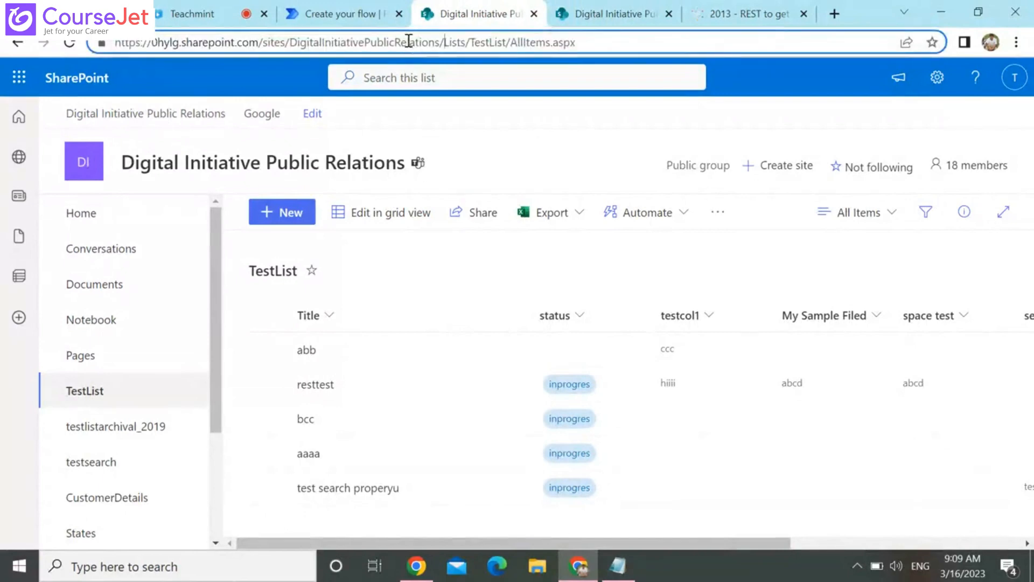
pyautogui.hotkey('shift', 'End')
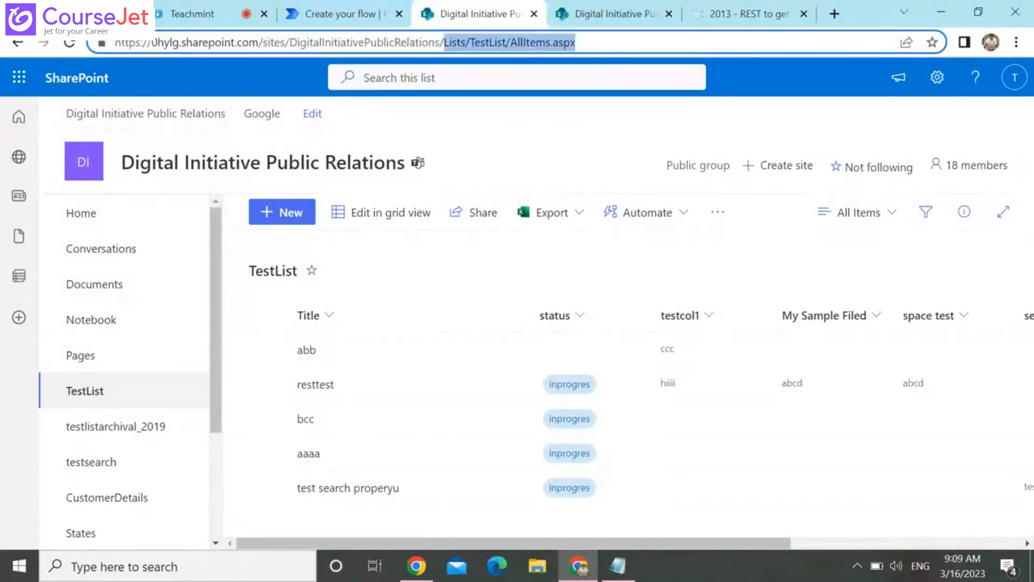
pyautogui.press('BackSpace')
pyautogui.write("/_api/web/lists/GetByTitle('Test')/items(item id)")
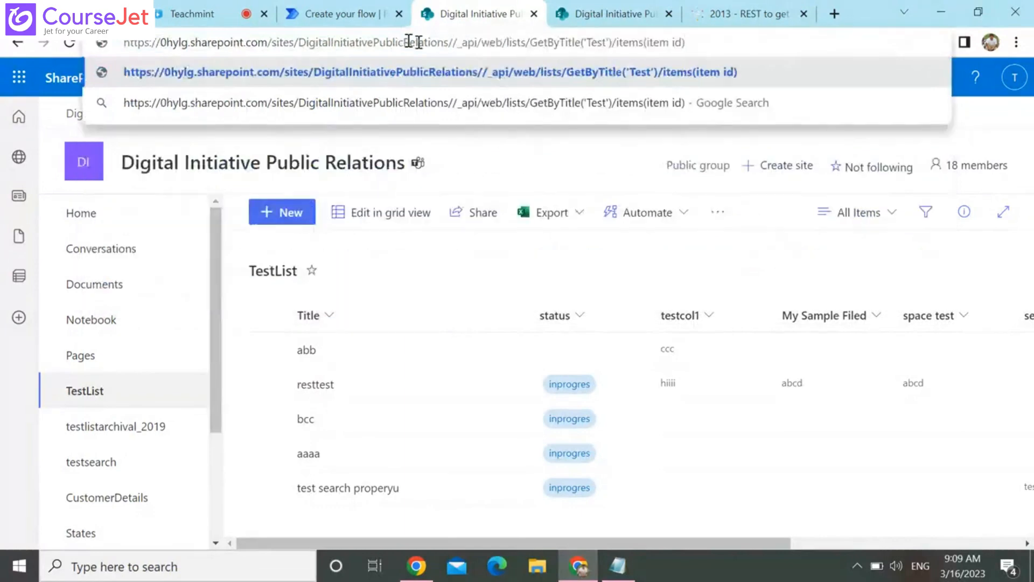
pyautogui.click(454, 44)
pyautogui.press('BackSpace')
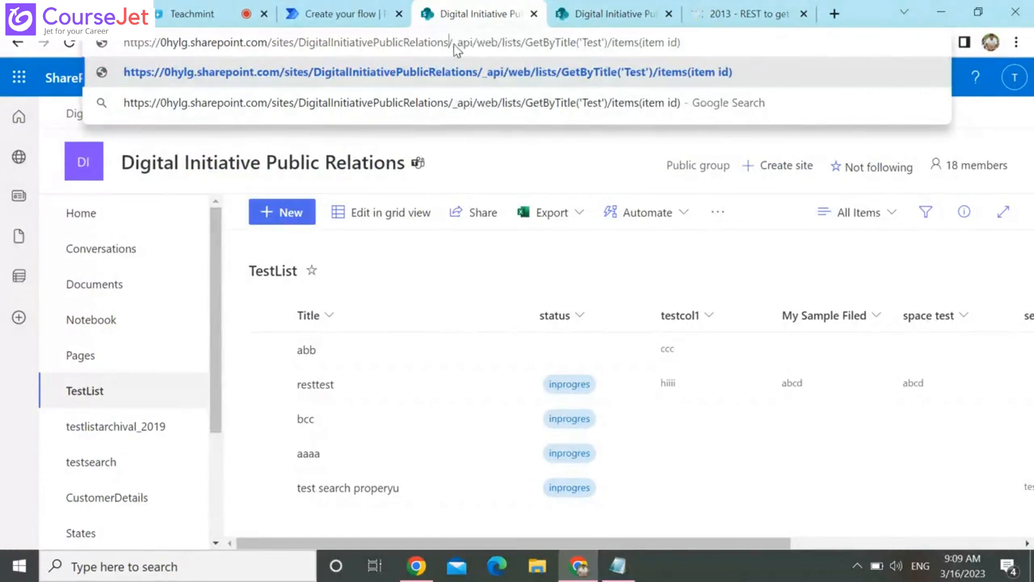
# Change the address to GetByTitle('TestList')/items(7) and load the REST response for that item
pyautogui.click(604, 41)
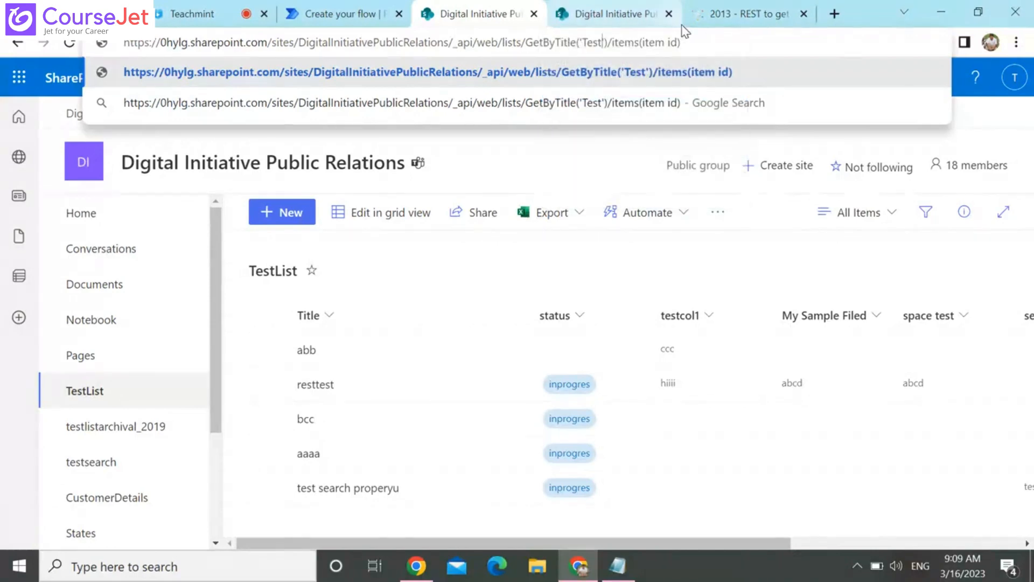
pyautogui.write('List')
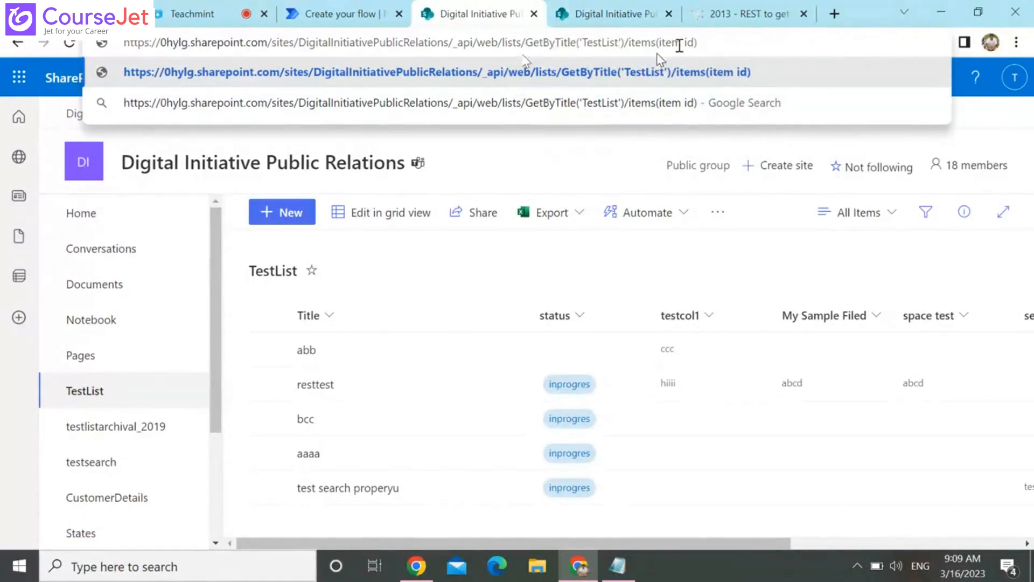
pyautogui.click(680, 43)
pyautogui.click(693, 43)
pyautogui.press('BackSpace')
pyautogui.press('BackSpace')
pyautogui.press('BackSpace')
pyautogui.press('BackSpace')
pyautogui.press('BackSpace')
pyautogui.press('BackSpace')
pyautogui.press('BackSpace')
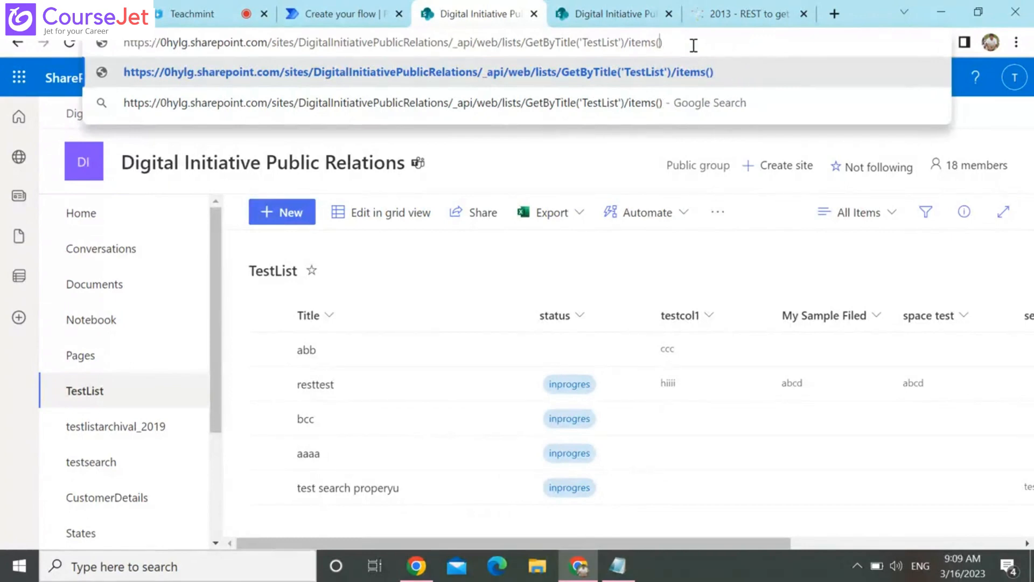
pyautogui.write('7')
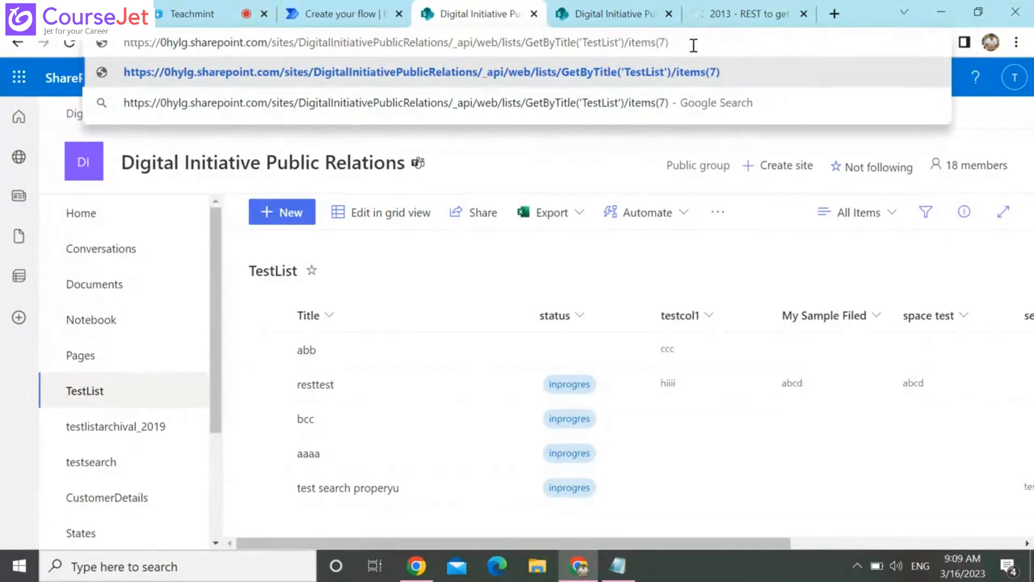
pyautogui.press('Return')
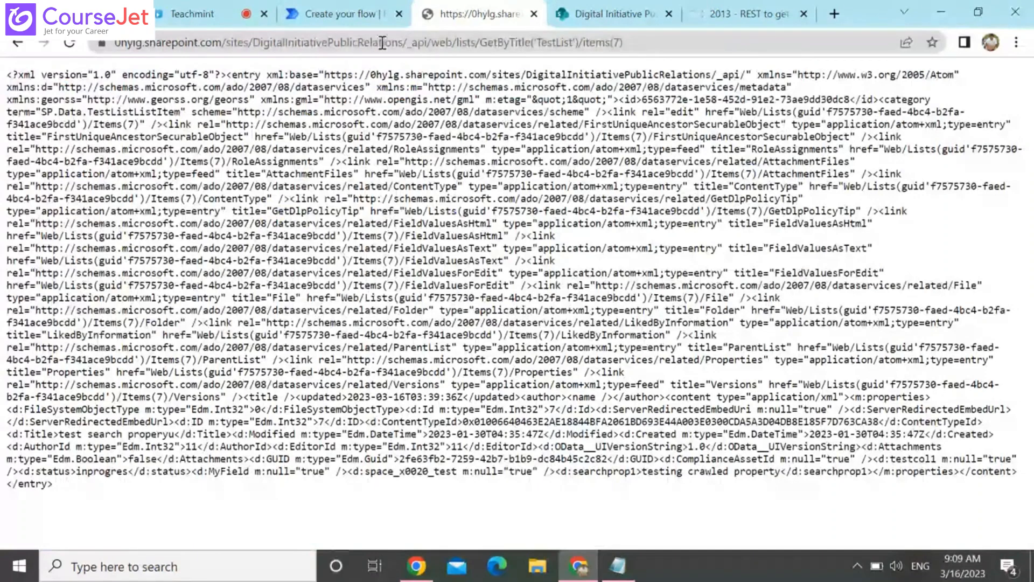
# Copy the complete REST address of the list item and post it in the Teachmint class chat
pyautogui.moveTo(403, 42); pyautogui.dragTo(625, 42)
pyautogui.hotkey('ctrl', 'c')
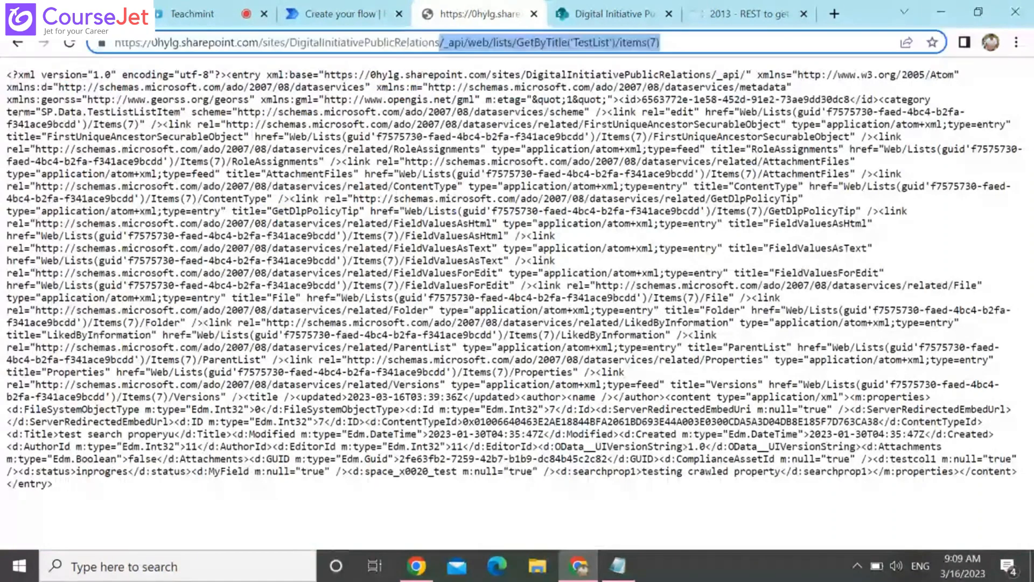
pyautogui.tripleClick(389, 42)
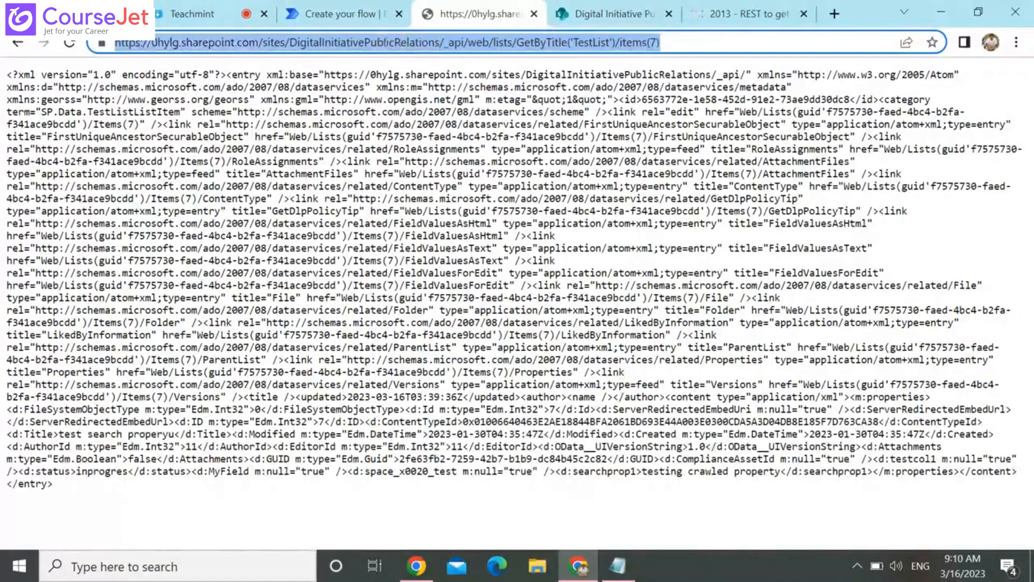
pyautogui.click(201, 14)
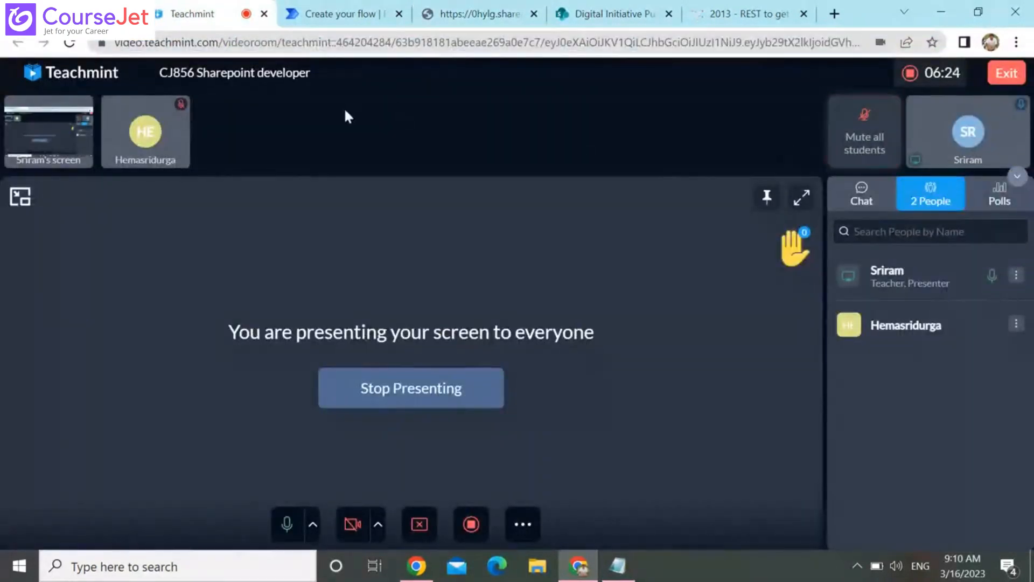
pyautogui.moveTo(28, 133)
pyautogui.click(865, 202)
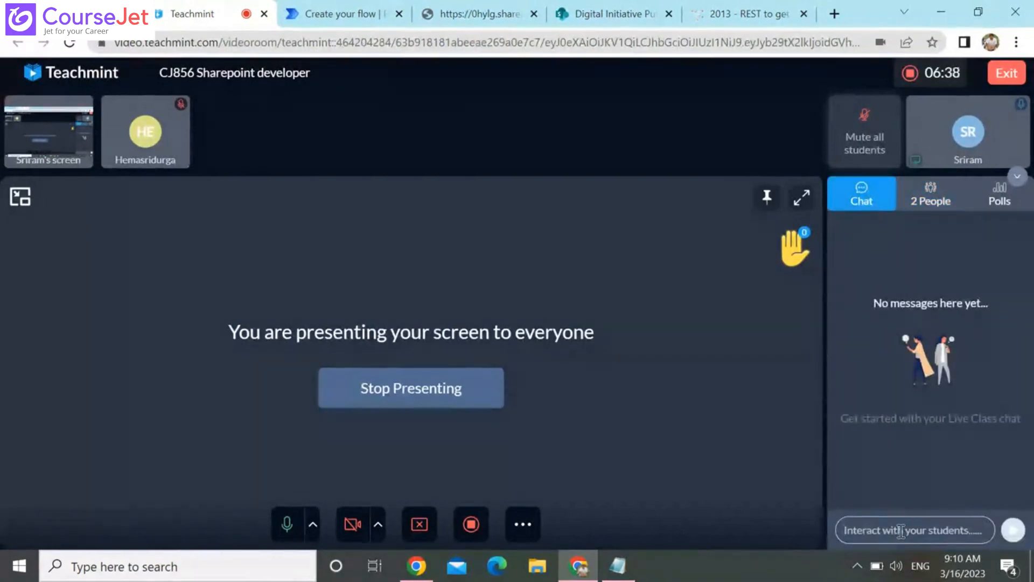
pyautogui.write("https://0hylg.sharepoint.com/sites/DigitalInitiativePublicRelations/_api/web/lists/GetByTitle('test')/items(7)")
pyautogui.press('Return')
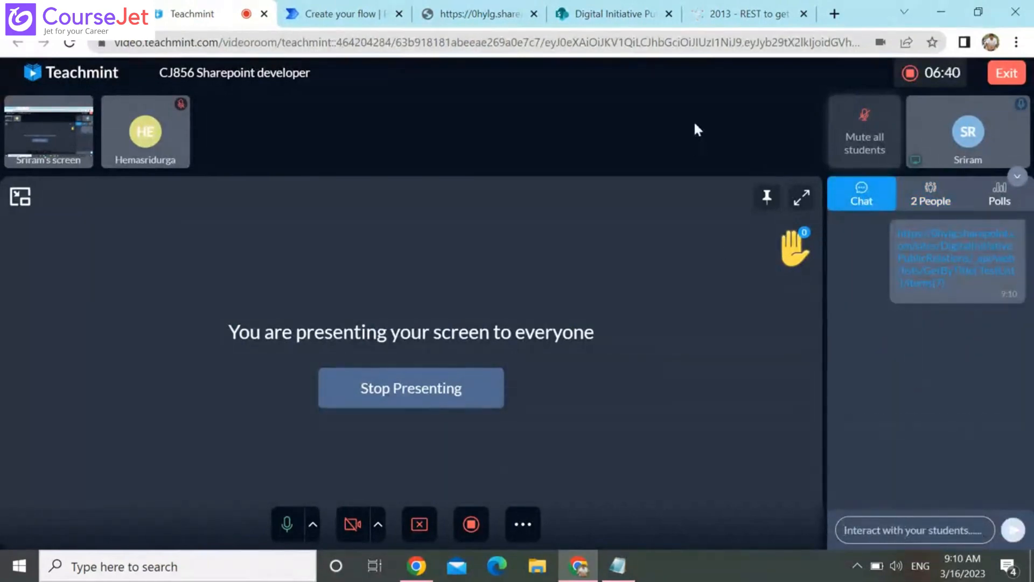
# Copy "/_api/web/lists/GetByTitle('TestList')/items(7)" from the REST address into the Uri of the Send an HTTP request to SharePoint action, and save the flow
pyautogui.click(467, 6)
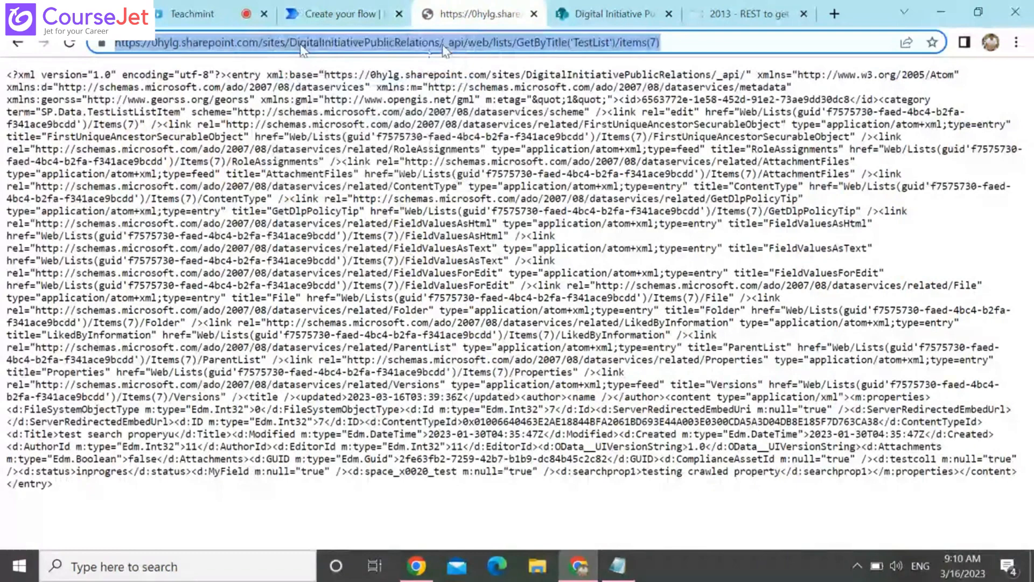
pyautogui.click(443, 43)
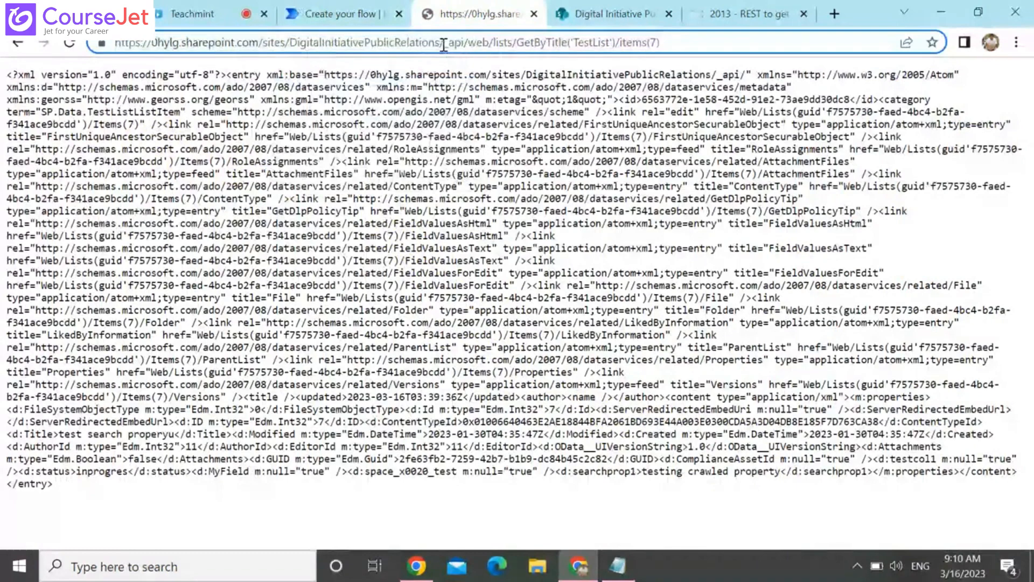
pyautogui.hotkey('shift', 'End')
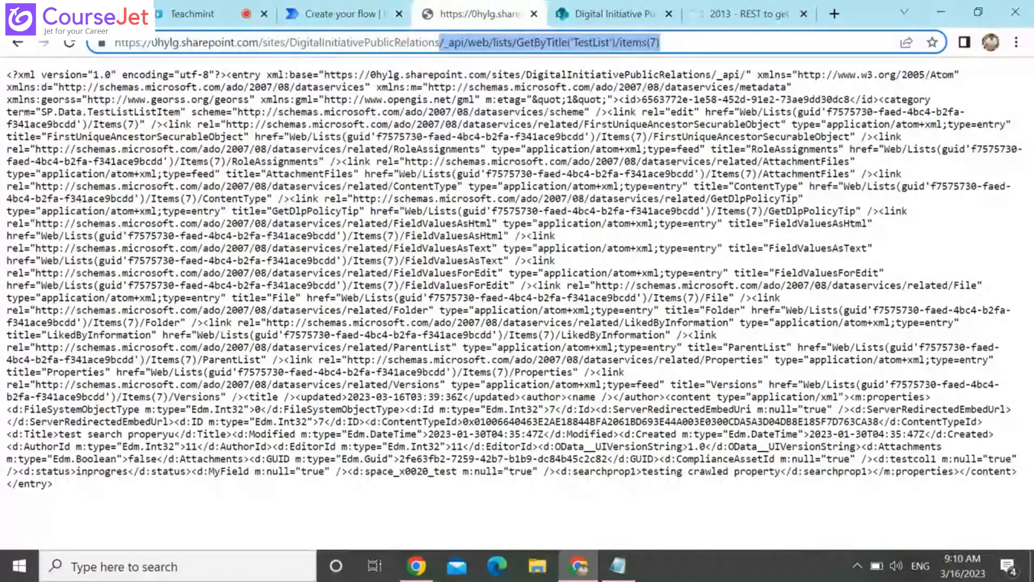
pyautogui.click(330, 15)
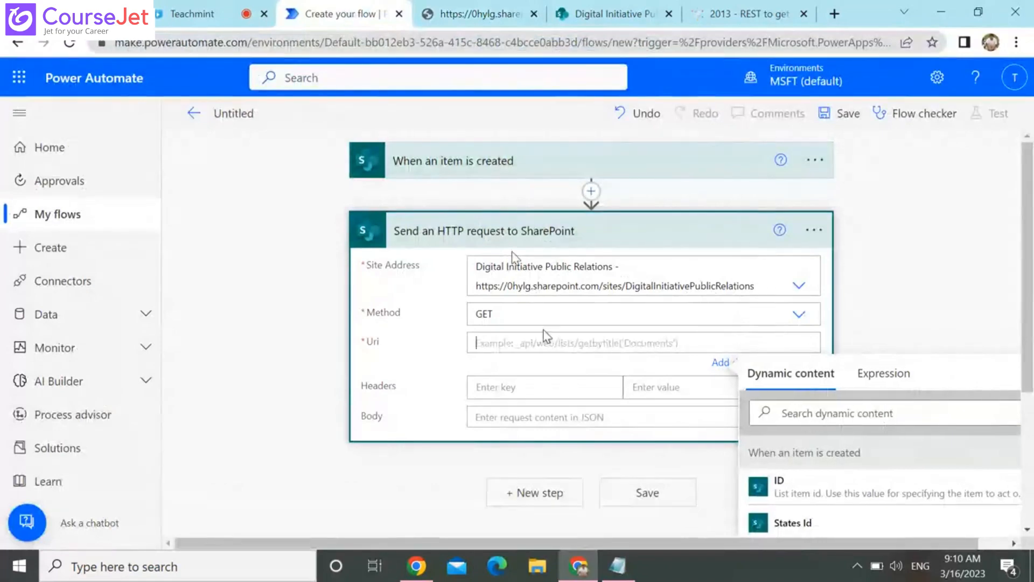
pyautogui.hotkey('ctrl', 'v')
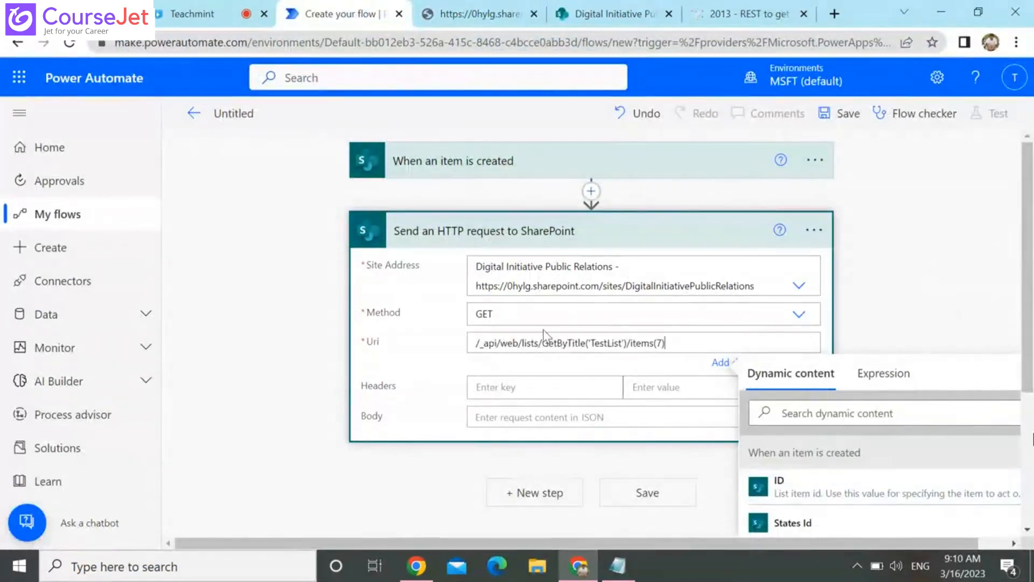
pyautogui.scroll(-4, 544, 333)
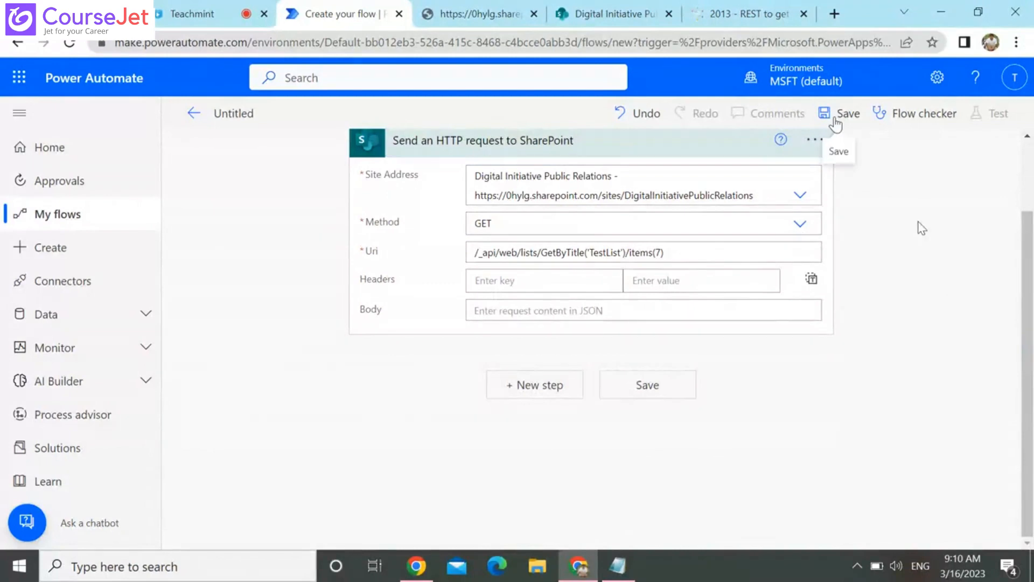
pyautogui.click(836, 122)
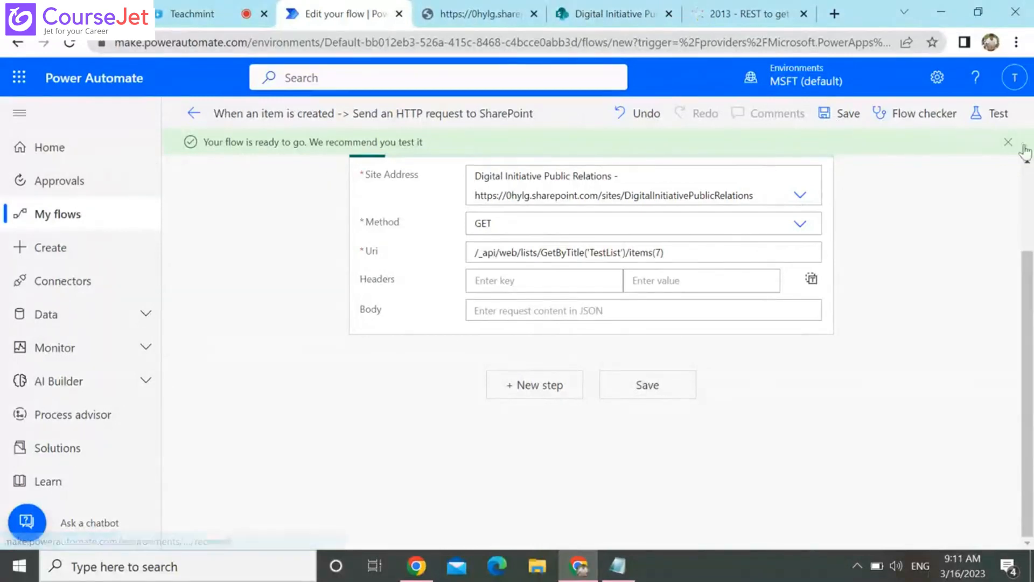
# Expand the When an item is created trigger to check its list name, and open the CustomerDetails list in SharePoint
pyautogui.scroll(2, 1026, 177)
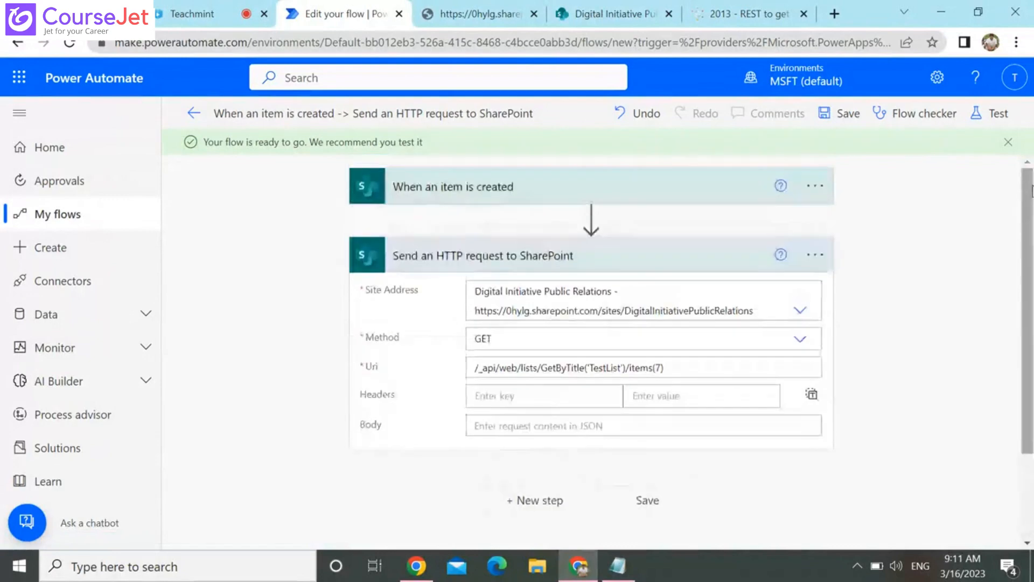
pyautogui.click(623, 186)
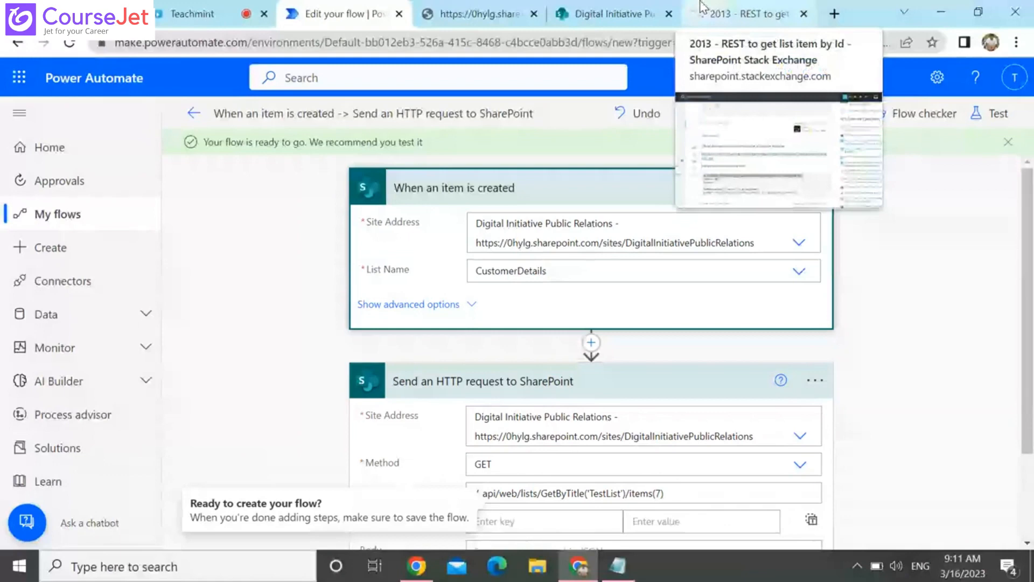
pyautogui.click(608, 13)
pyautogui.click(139, 499)
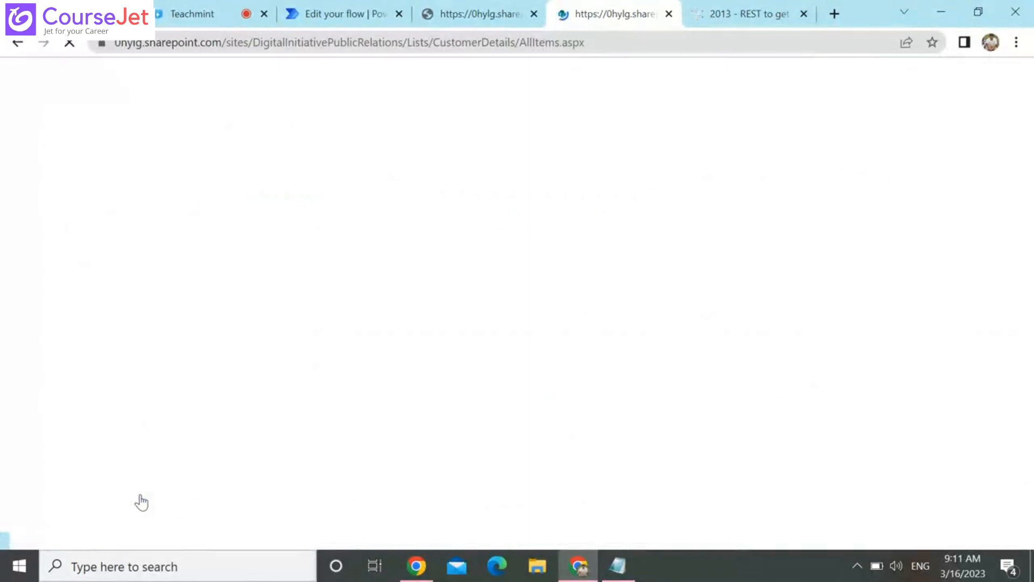
pyautogui.click(314, 7)
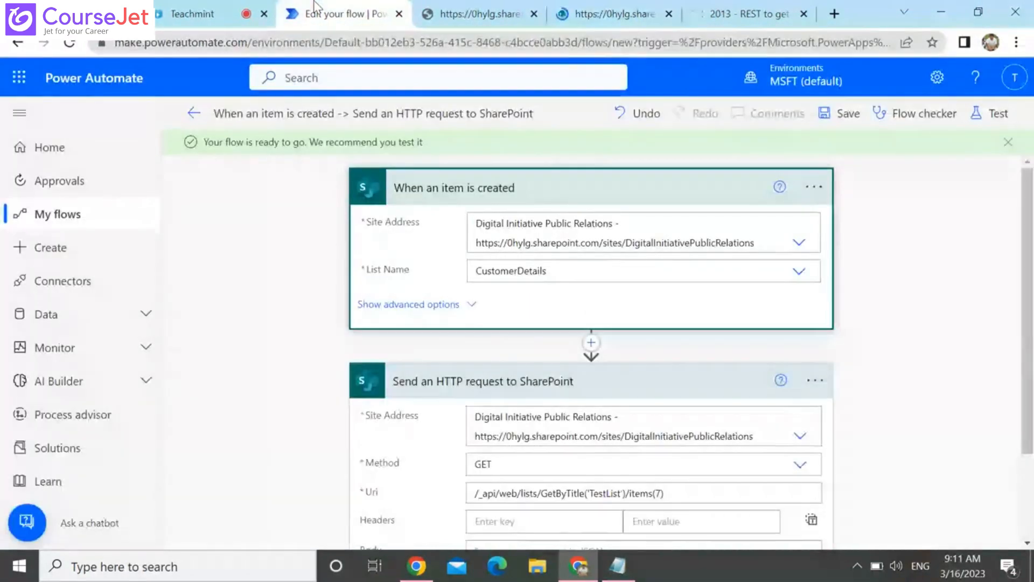
pyautogui.click(627, 10)
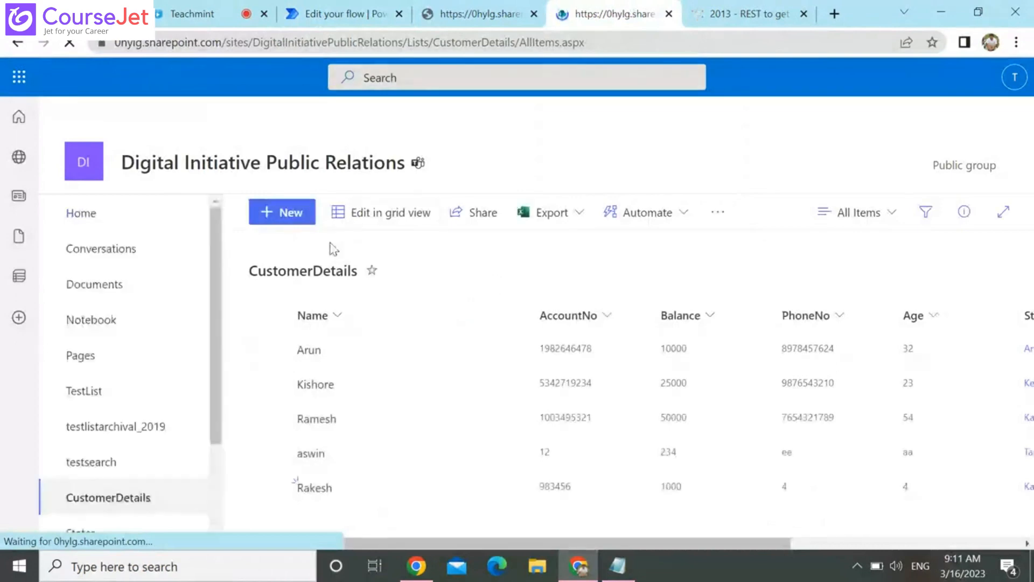
# Add an item to CustomerDetails with the customer's name, account number and phone number, balance 1000 and age 10, and save it
pyautogui.click(299, 210)
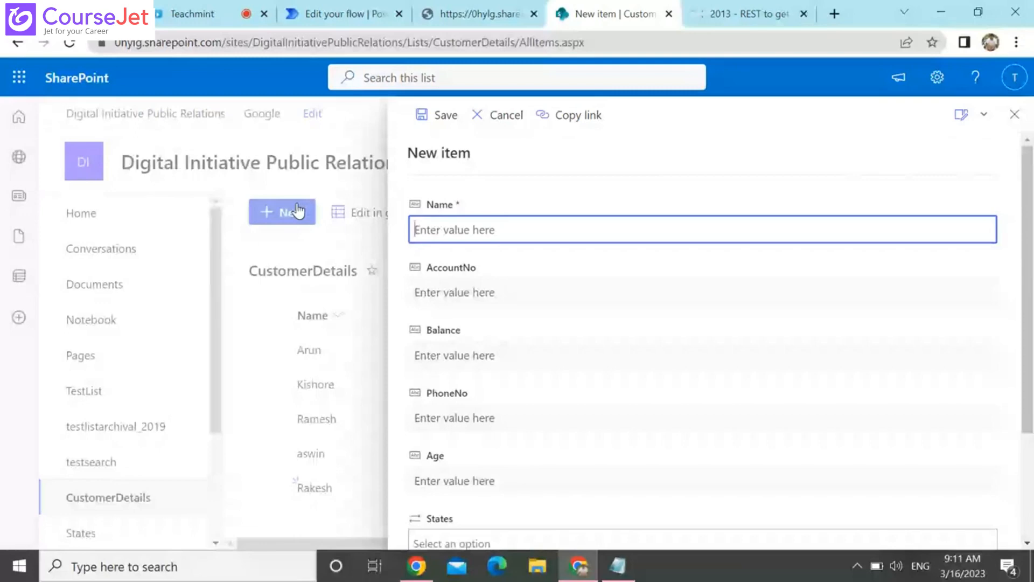
pyautogui.write('Dinesh')
pyautogui.press('Tab')
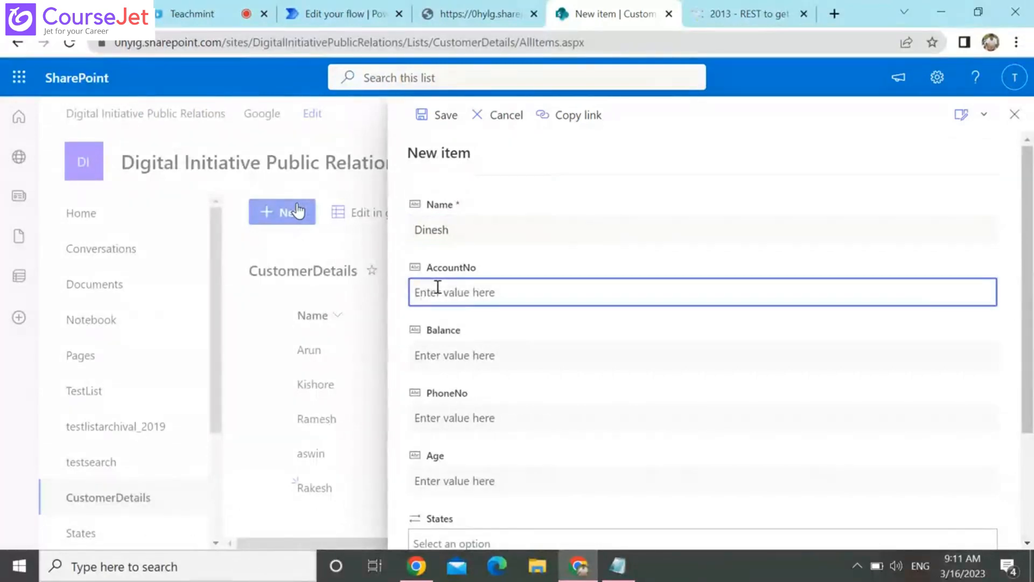
pyautogui.write('1092')
pyautogui.press('Tab')
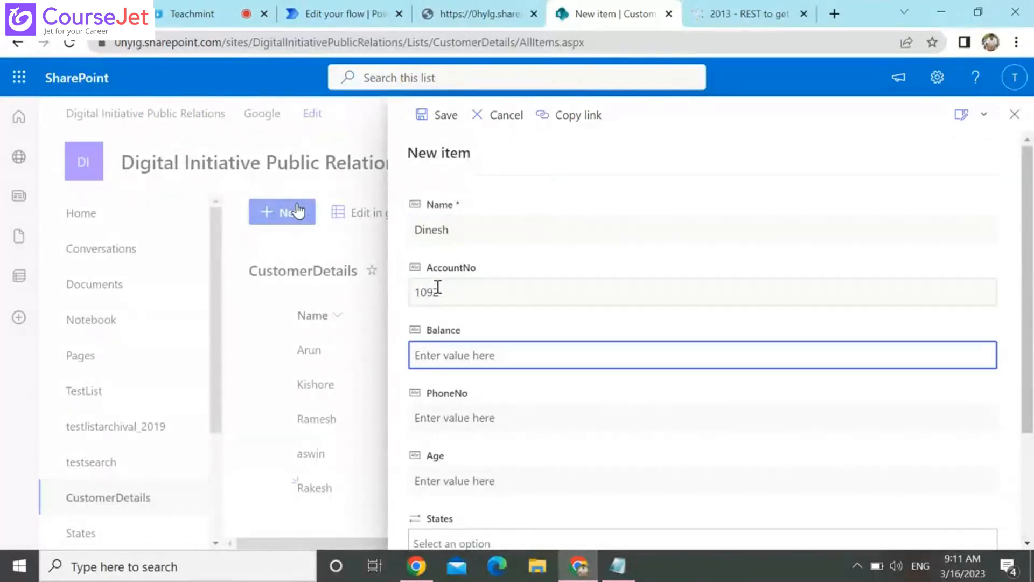
pyautogui.write('1000')
pyautogui.press('Tab')
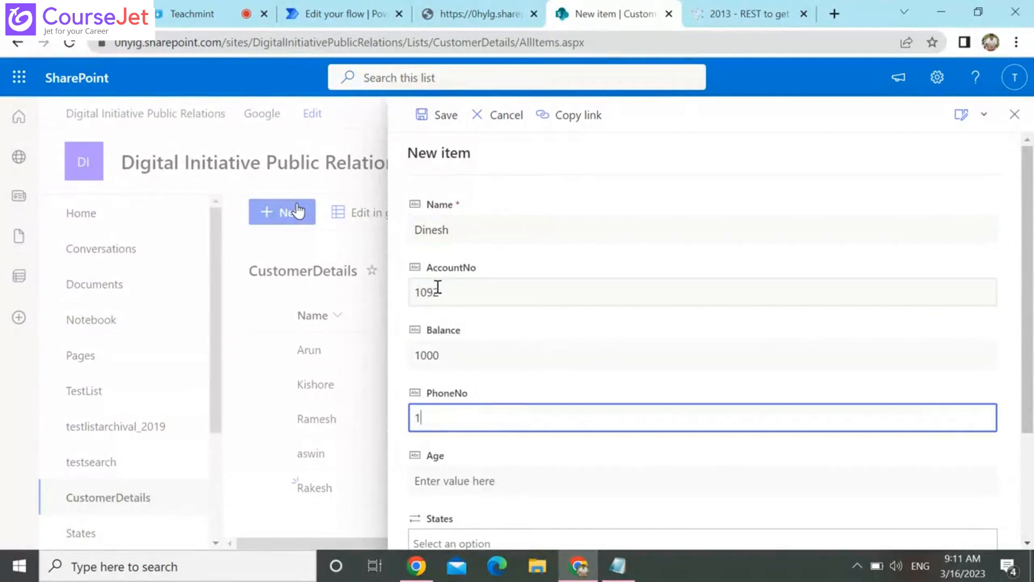
pyautogui.press('Tab')
pyautogui.write('10')
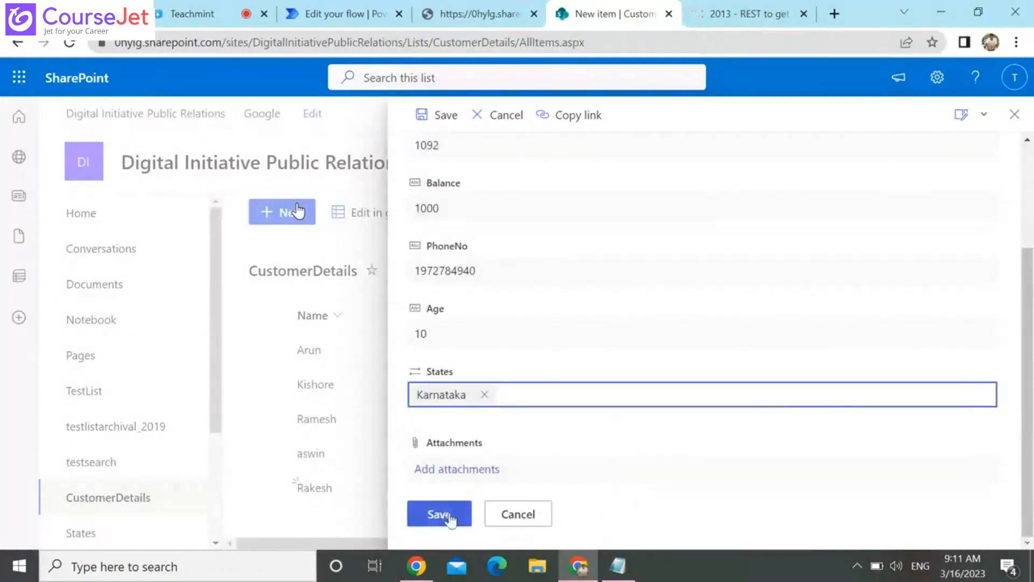
pyautogui.click(450, 515)
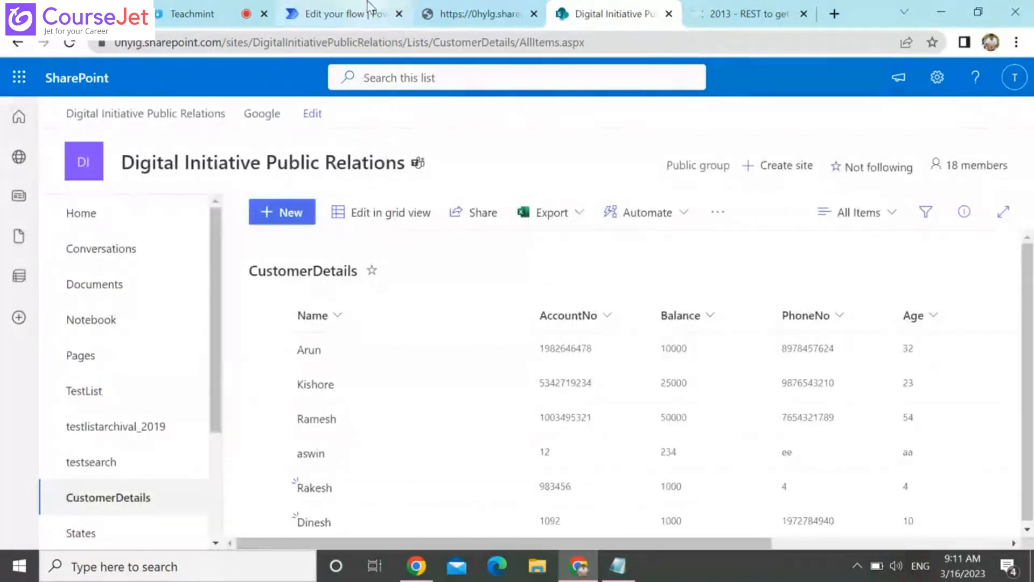
# Return to Power Automate and open the details page of the When an item is created -> Send an HTTP request to SharePoint flow
pyautogui.click(338, 14)
pyautogui.click(64, 223)
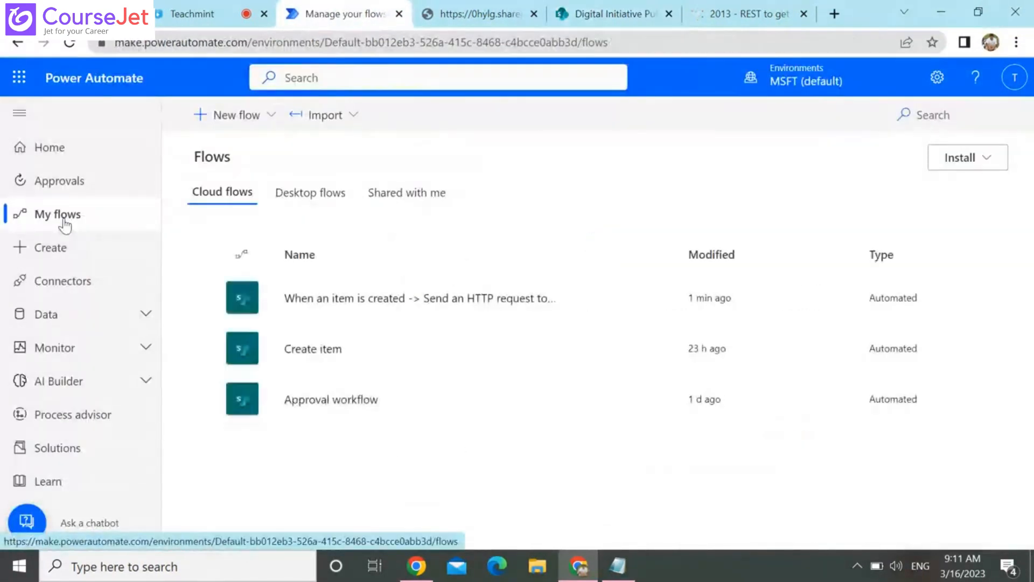
pyautogui.click(445, 305)
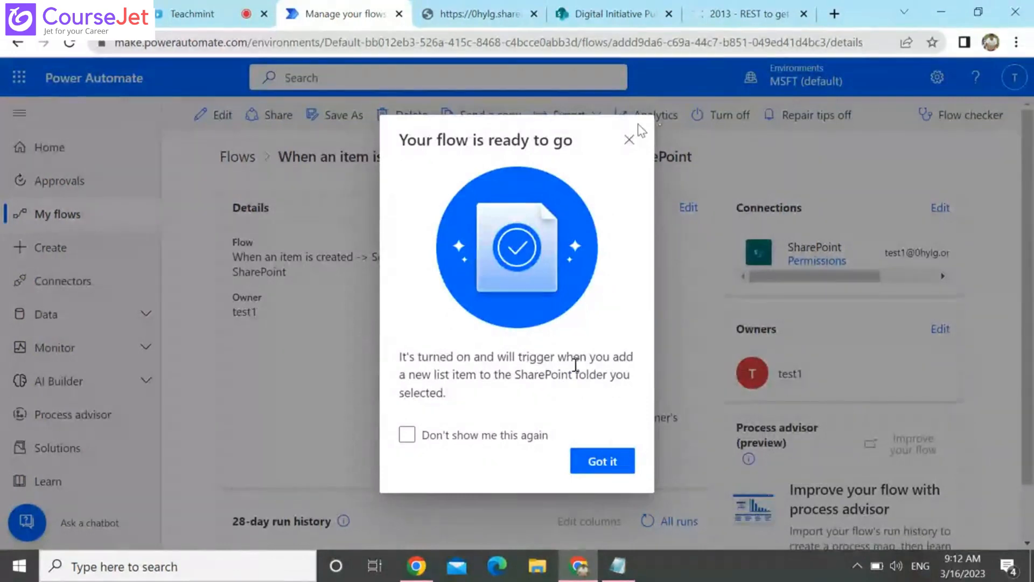
# Dismiss the flow-ready notice, open the flow's full run history and reload it
pyautogui.click(603, 463)
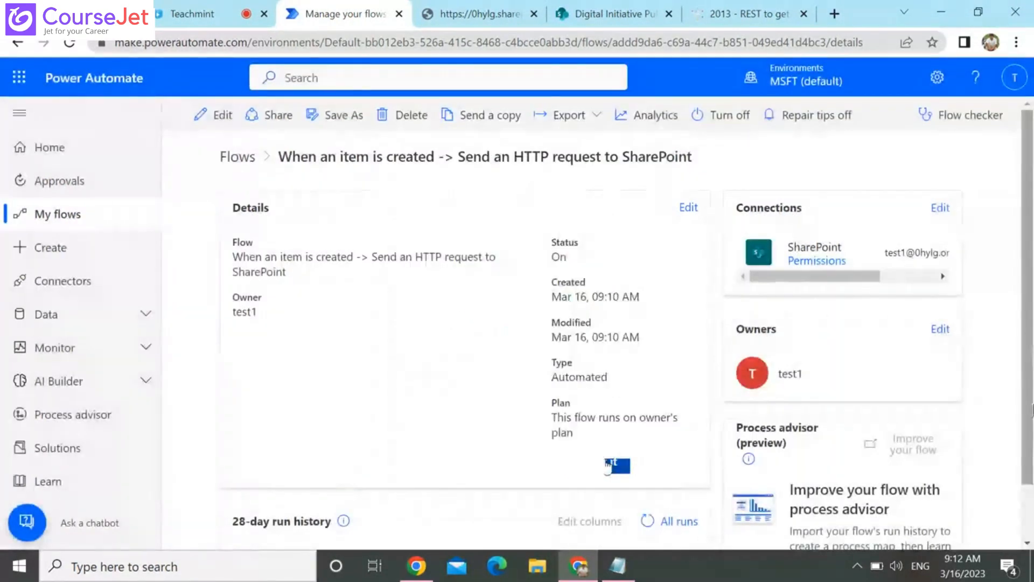
pyautogui.scroll(-1, 1030, 495)
pyautogui.scroll(-1, 807, 474)
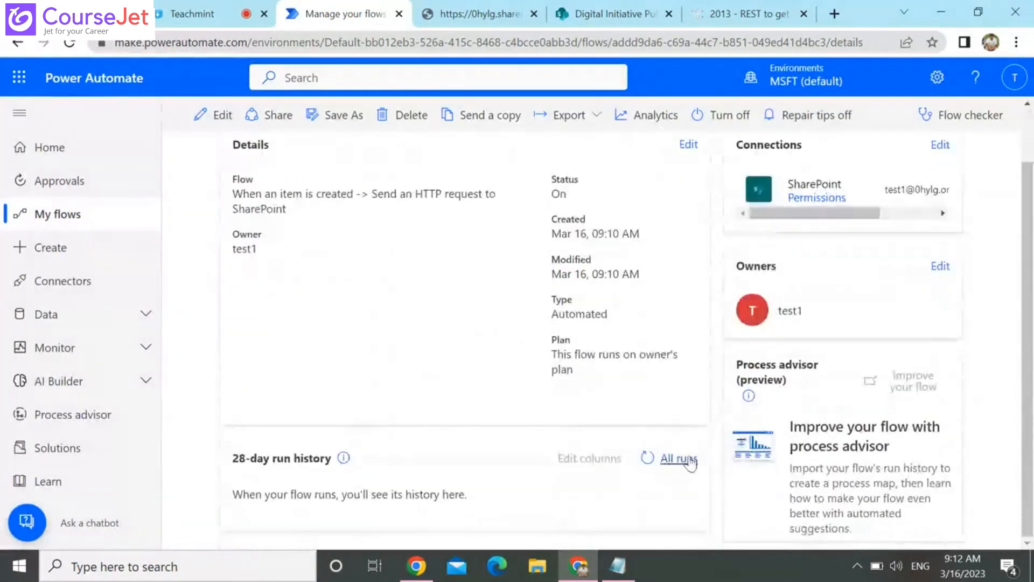
pyautogui.click(677, 465)
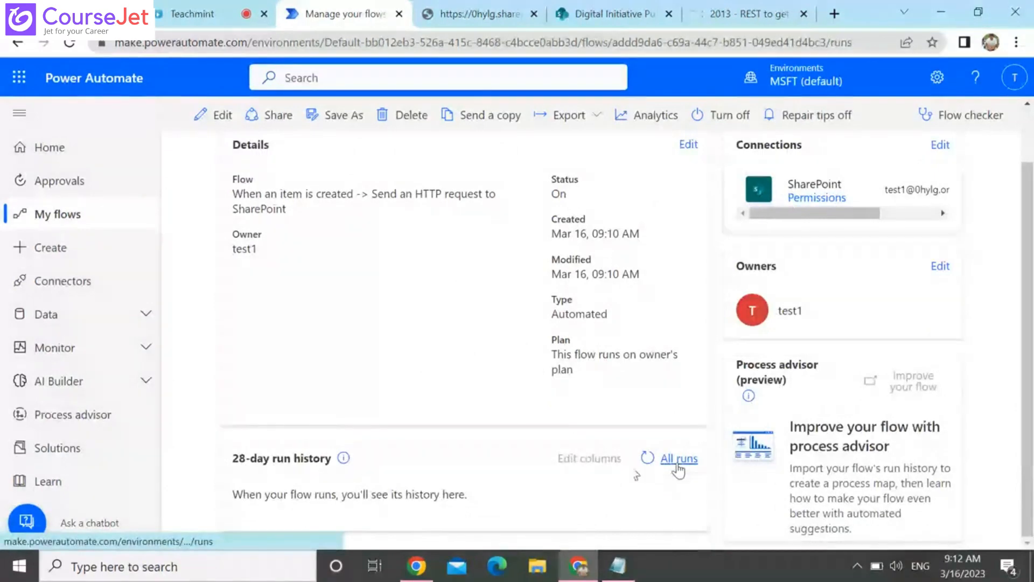
pyautogui.click(64, 48)
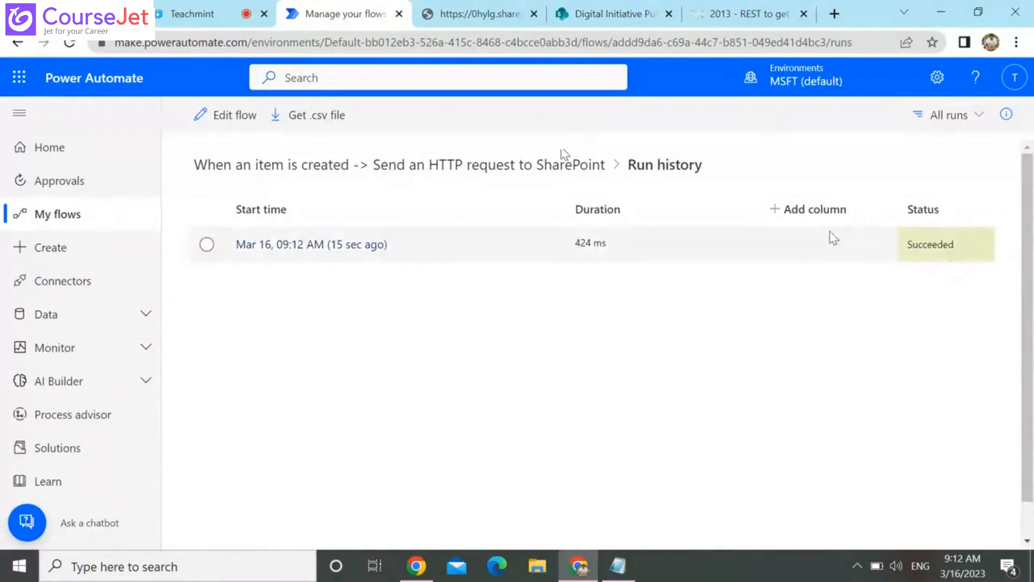
# Open the Mar 16, 09:12 AM run and examine the inputs and output body of Send an HTTP request to SharePoint
pyautogui.click(305, 245)
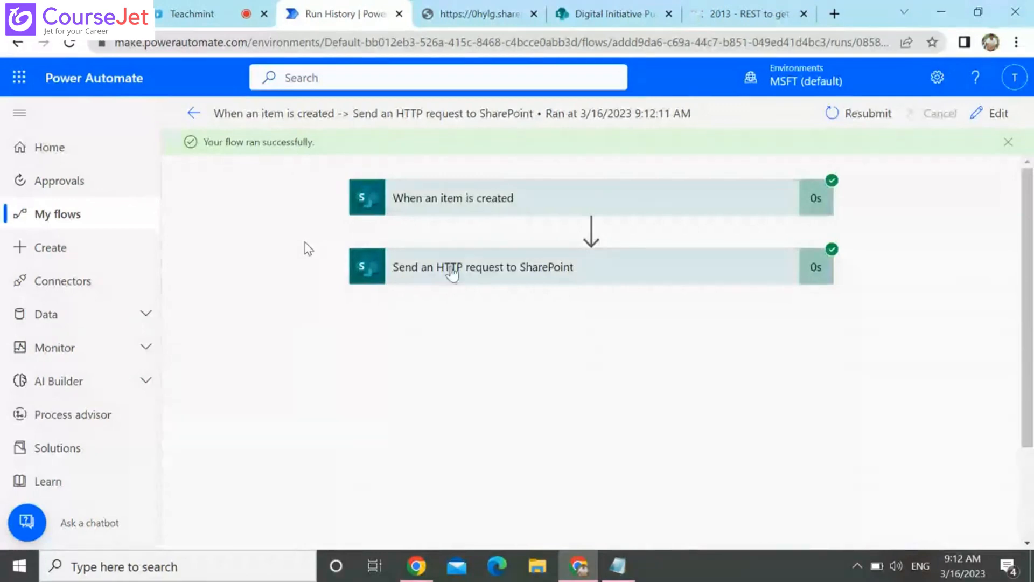
pyautogui.click(452, 273)
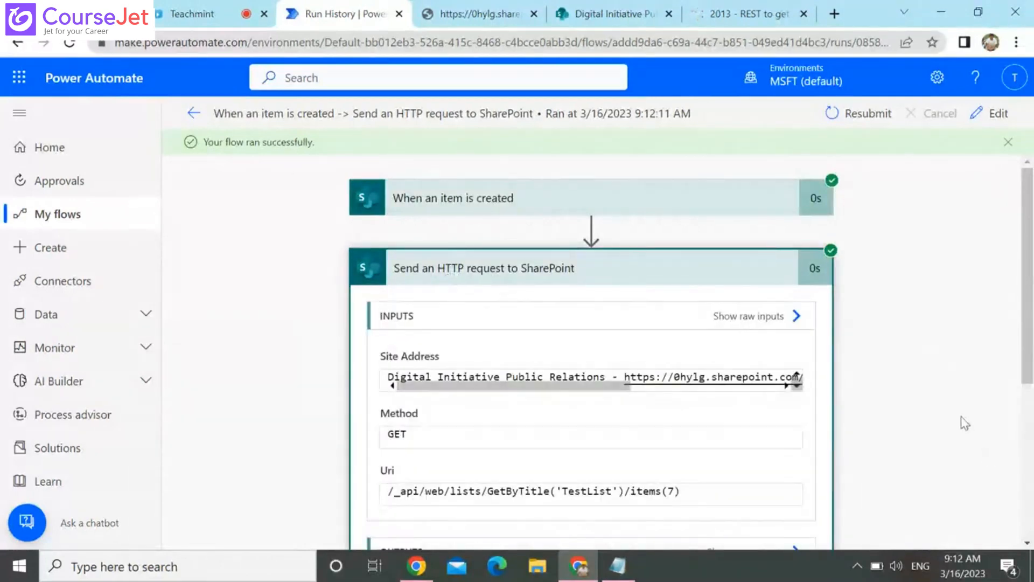
pyautogui.scroll(-5, 796, 376)
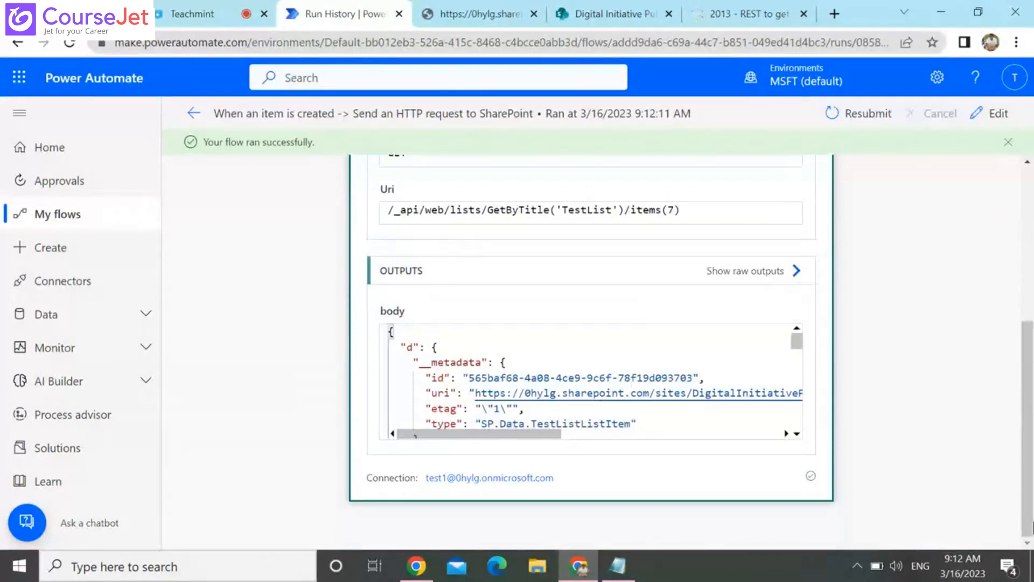
pyautogui.scroll(-3, 796, 435)
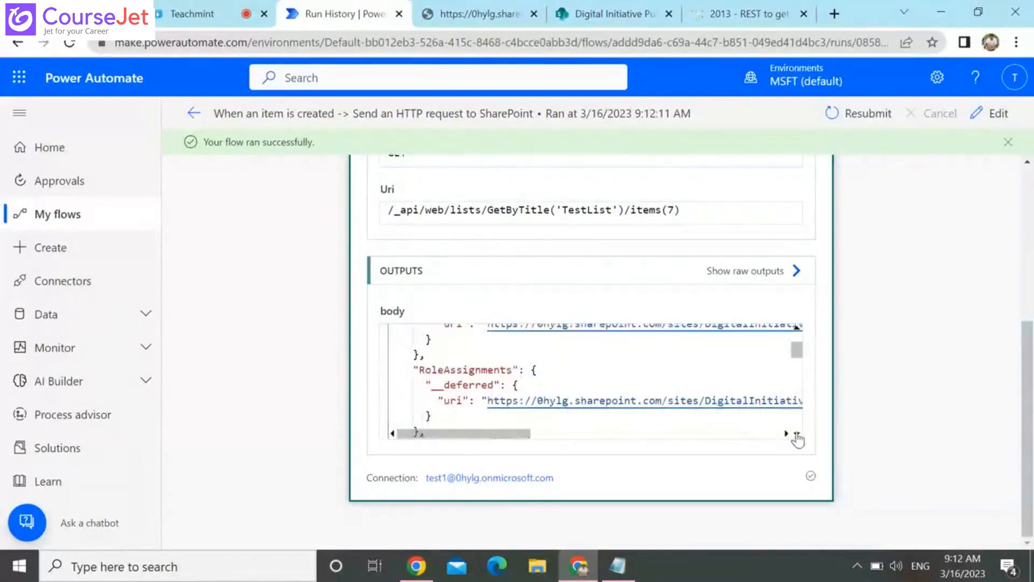
pyautogui.scroll(-5, 797, 435)
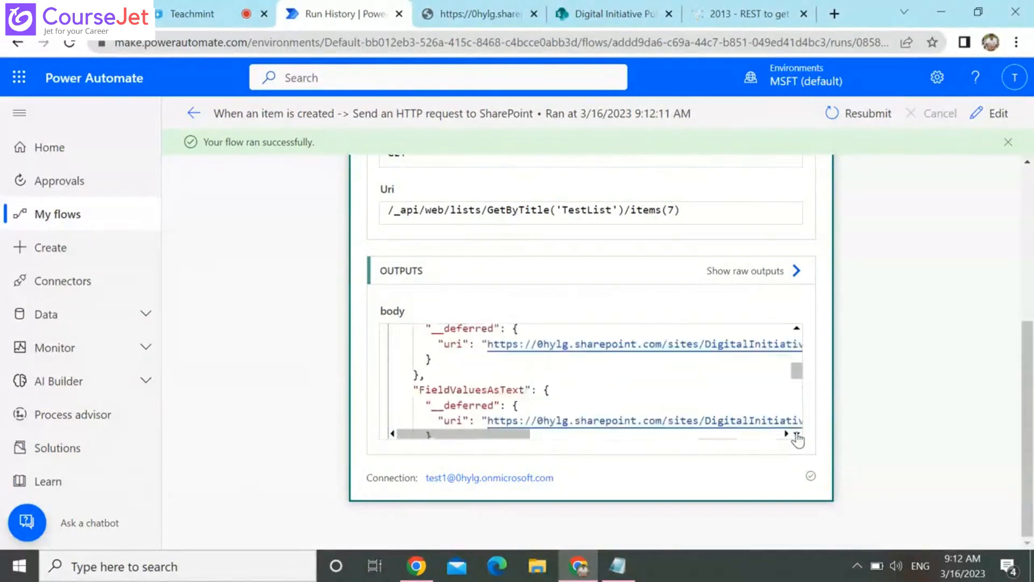
pyautogui.scroll(-5, 798, 440)
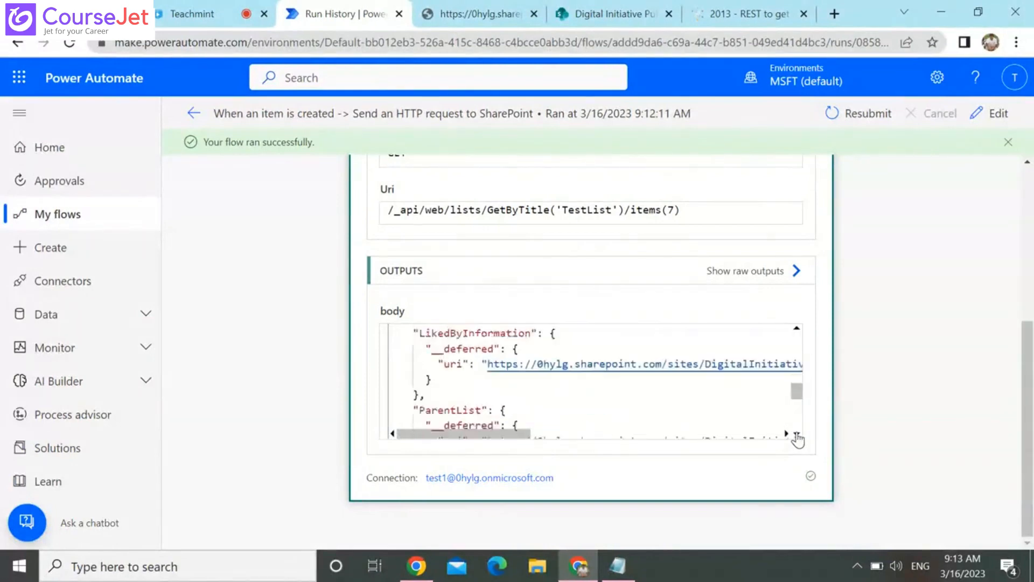
pyautogui.scroll(-1, 798, 440)
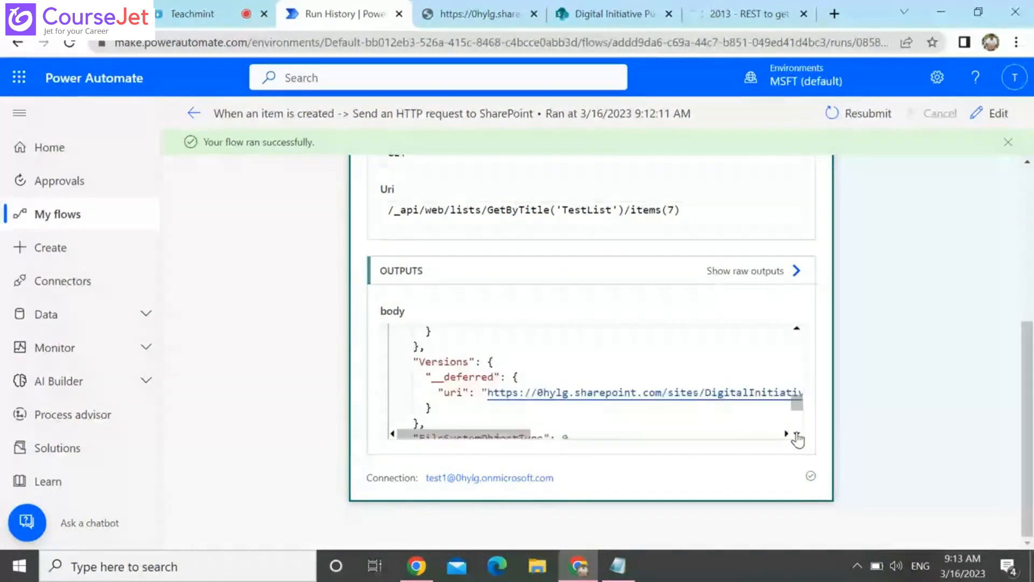
pyautogui.scroll(-3, 797, 440)
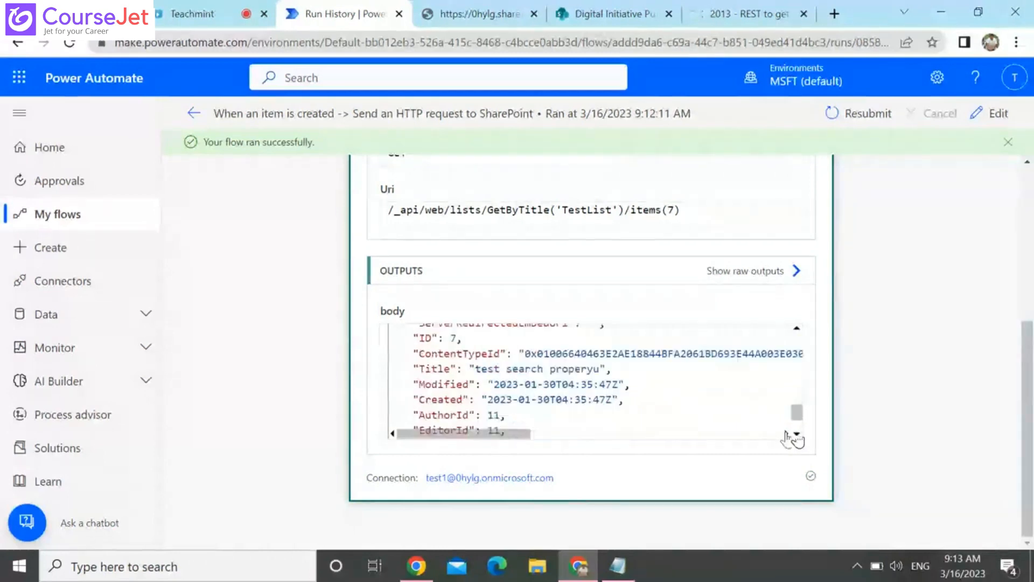
pyautogui.doubleClick(464, 380)
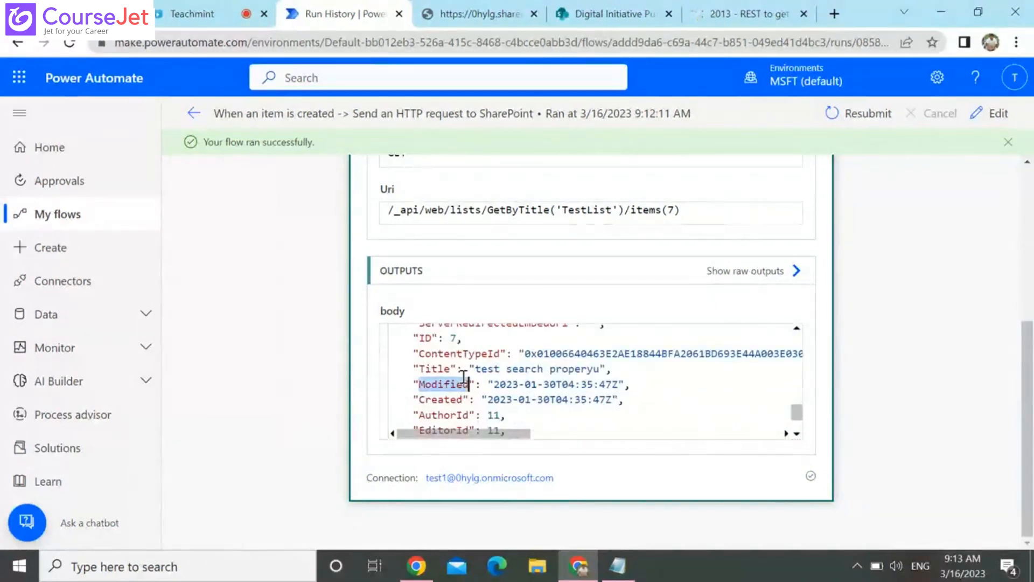
pyautogui.click(729, 205)
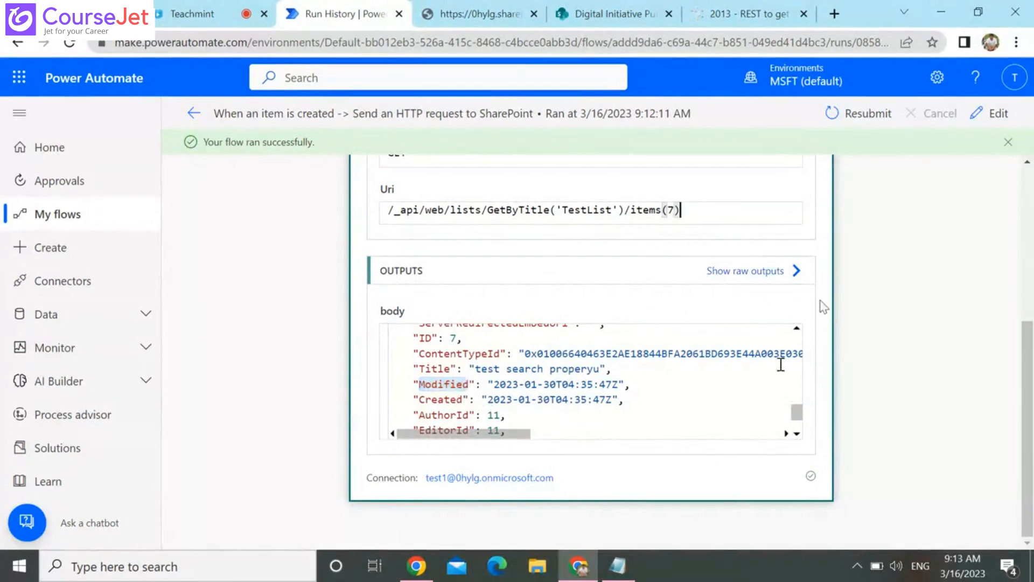
pyautogui.scroll(-2, 798, 431)
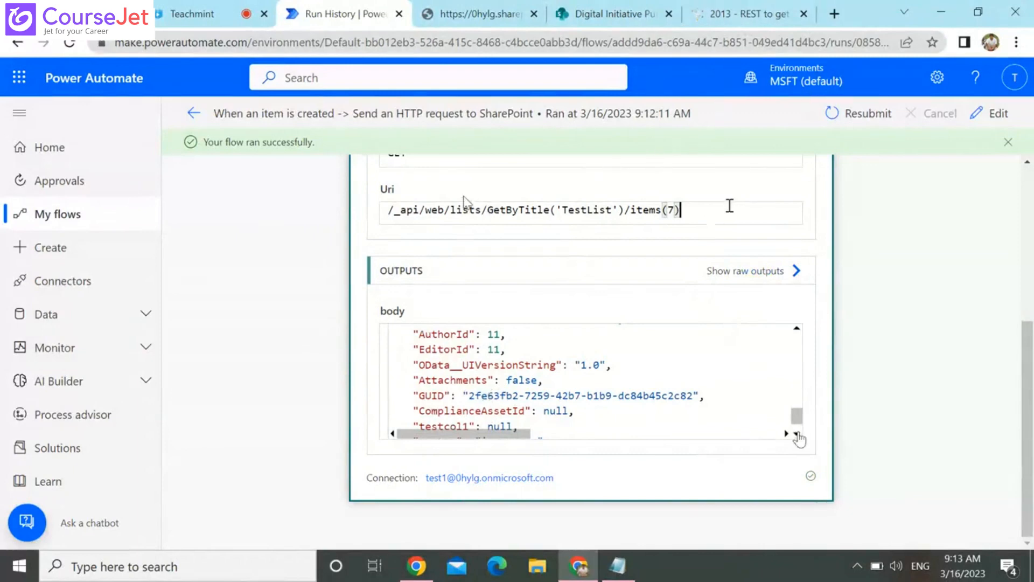
pyautogui.click(1027, 161)
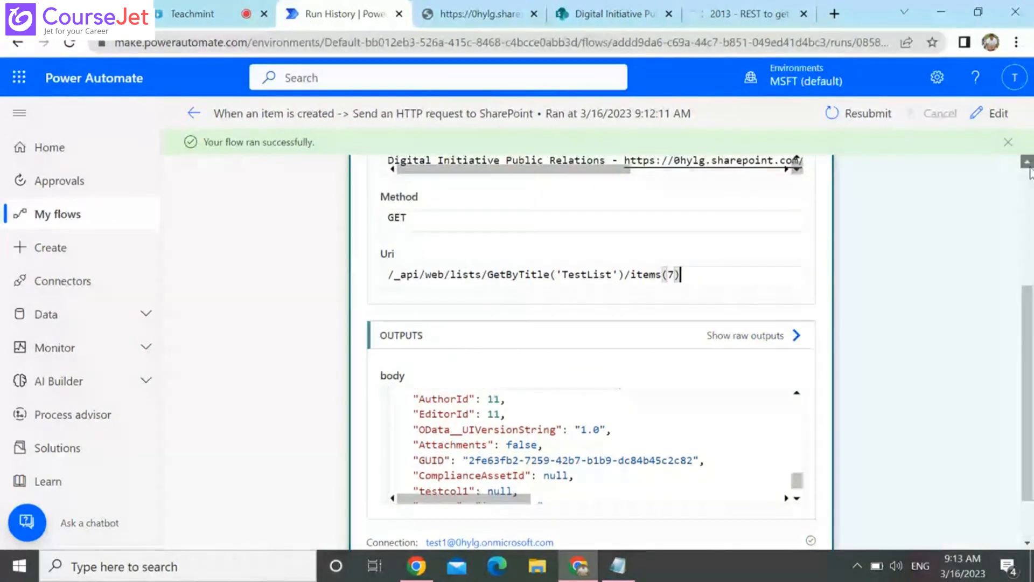
pyautogui.click(1029, 171)
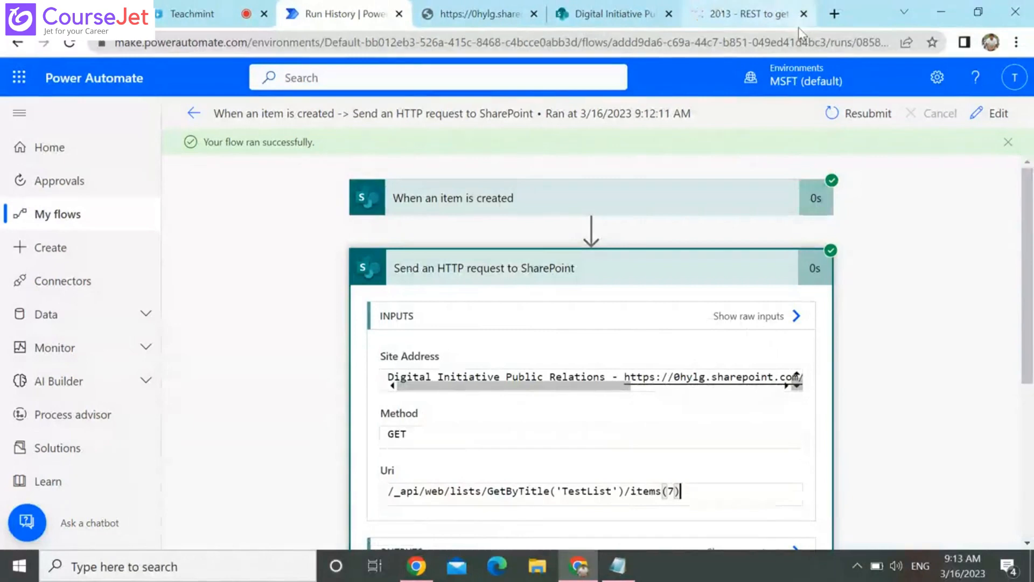
# Search Google for "power automate sharepoint api call" from the browser page with the Stack Exchange question
pyautogui.click(738, 19)
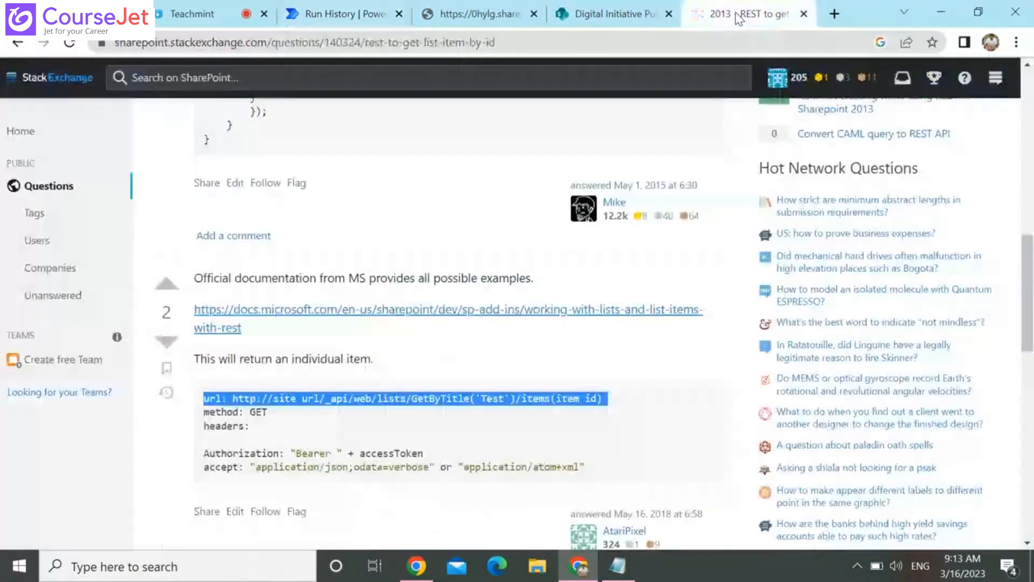
pyautogui.click(691, 45)
pyautogui.write('CALLL')
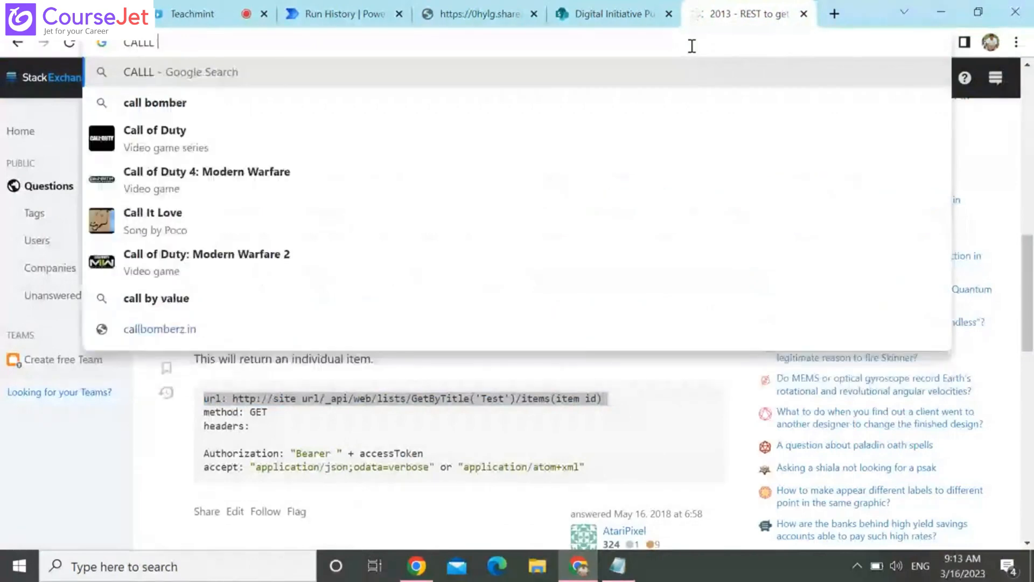
pyautogui.write(' sh')
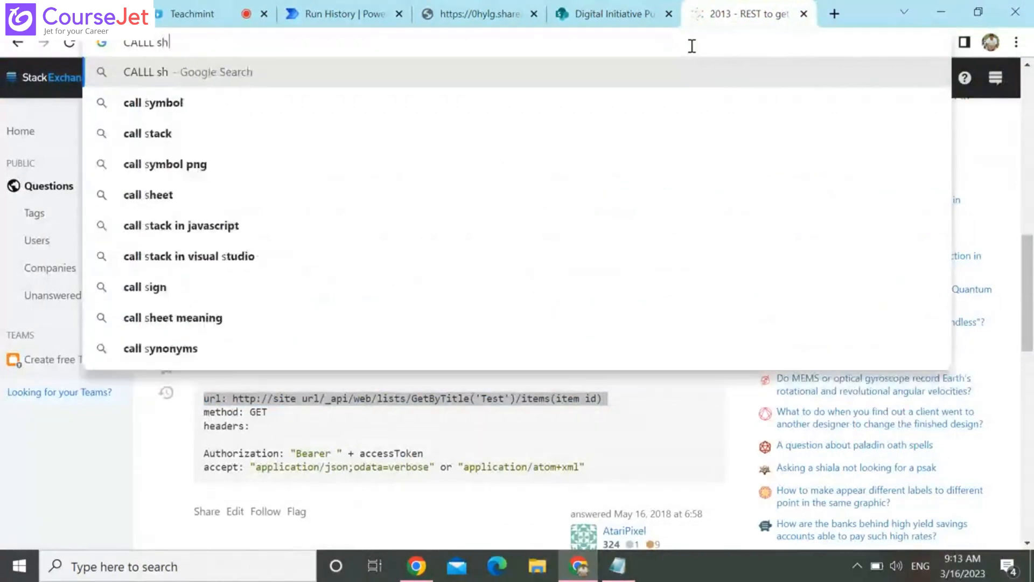
pyautogui.write('arepoint a')
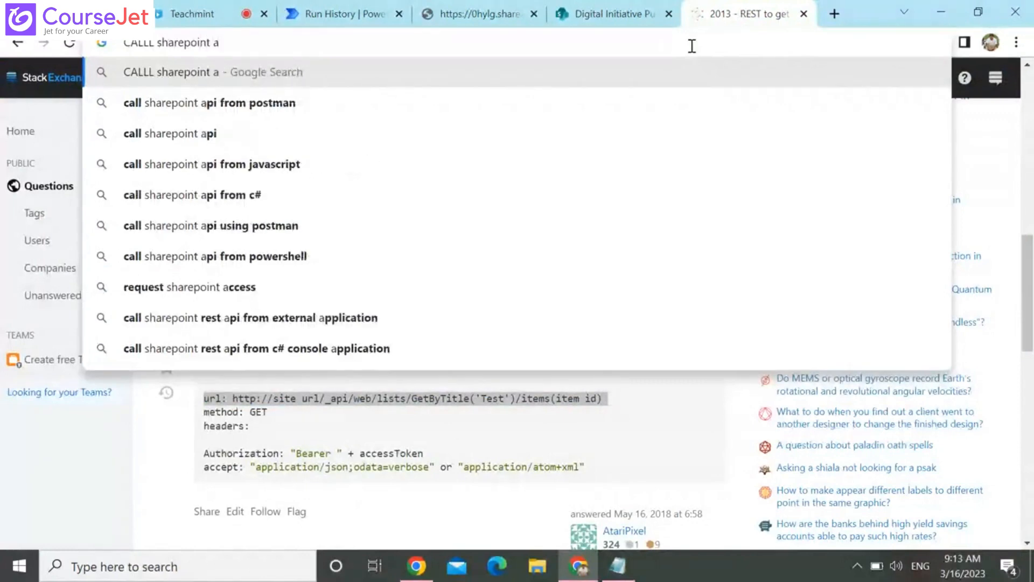
pyautogui.write('pi')
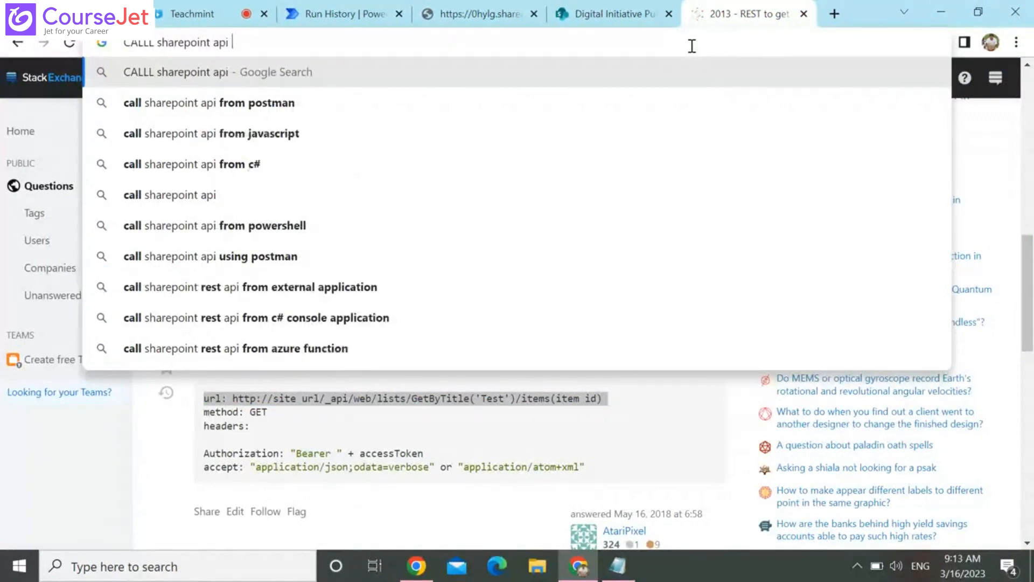
pyautogui.write(' po')
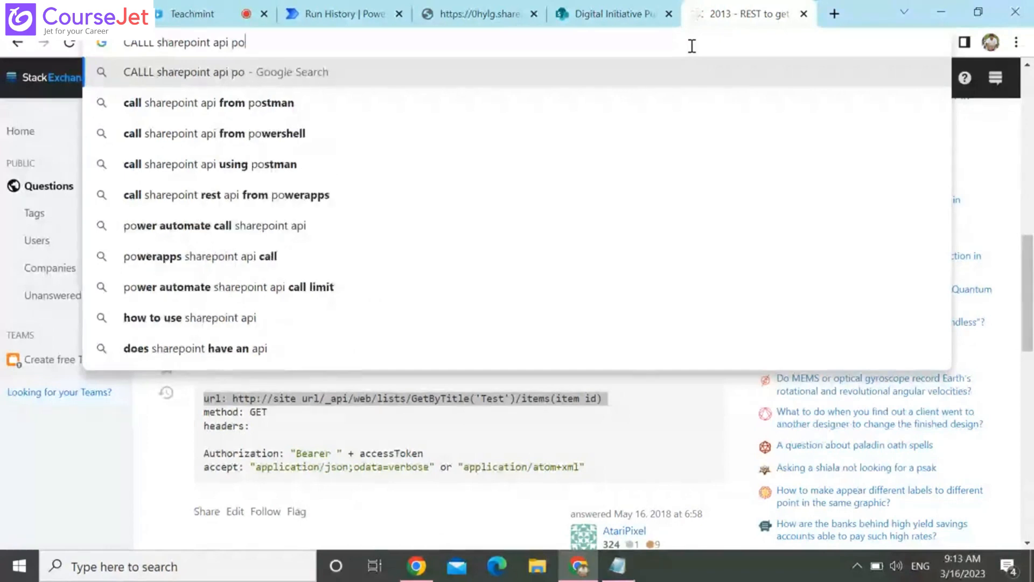
pyautogui.write('wer')
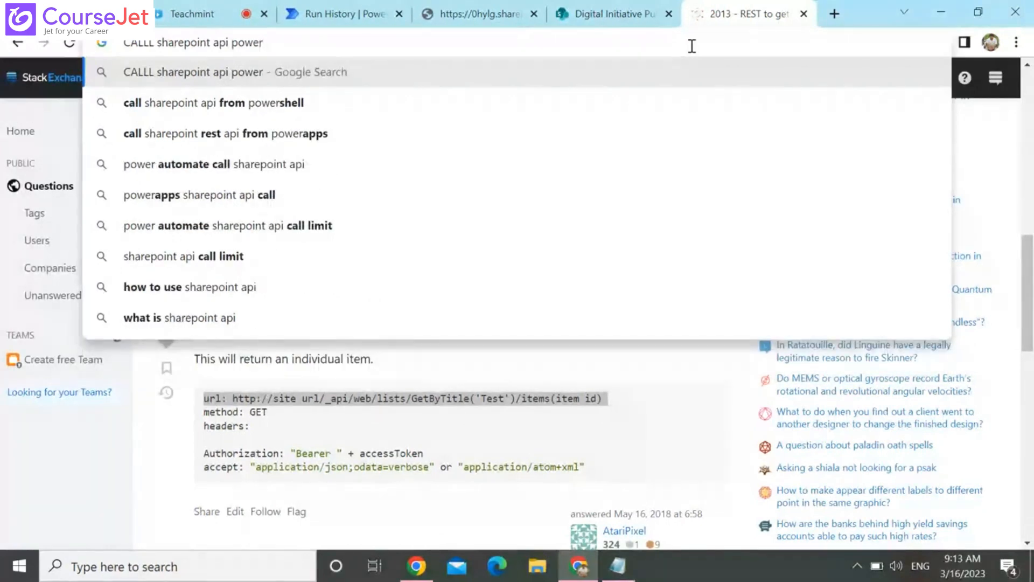
pyautogui.write(' au')
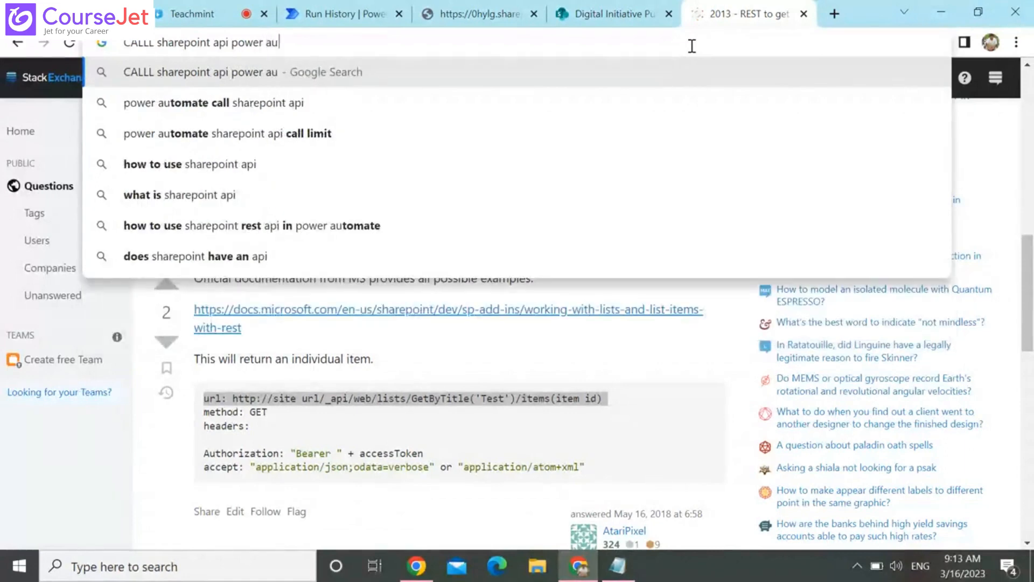
pyautogui.press('Down')
pyautogui.press('Down')
pyautogui.press('BackSpace')
pyautogui.press('BackSpace')
pyautogui.press('BackSpace')
pyautogui.press('BackSpace')
pyautogui.press('BackSpace')
pyautogui.press('BackSpace')
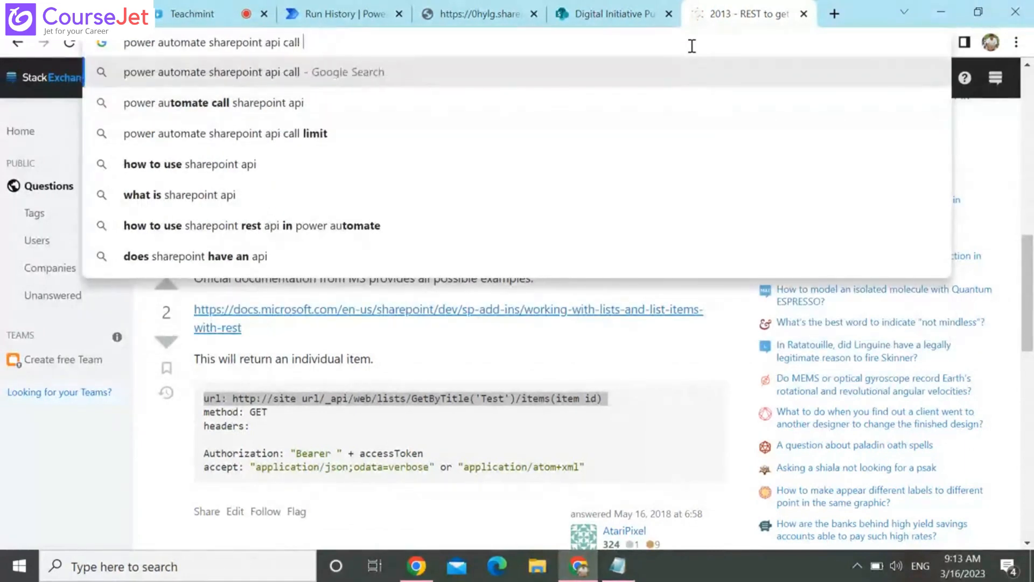
pyautogui.press('Return')
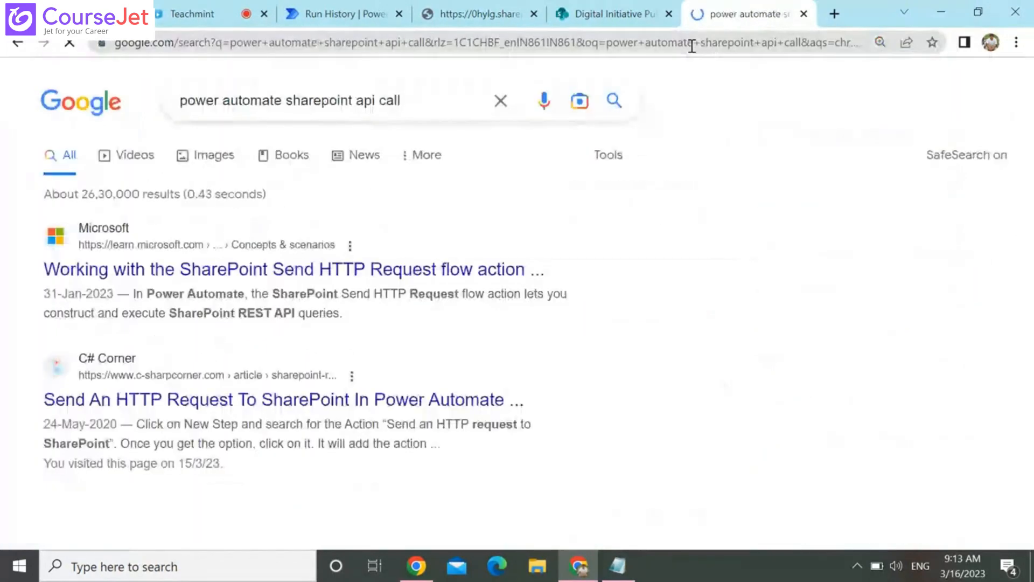
# Open the C# Corner article Send An HTTP Request To SharePoint In Power Automate and examine its GET method setup
pyautogui.middleClick(301, 406)
pyautogui.click(751, 9)
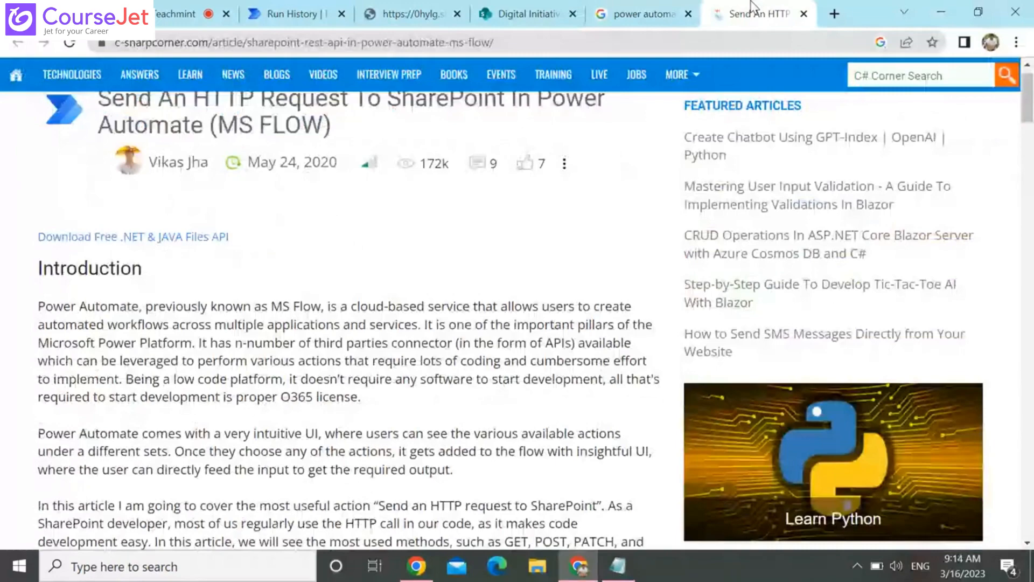
pyautogui.press('pagedown')
pyautogui.press('pagedown')
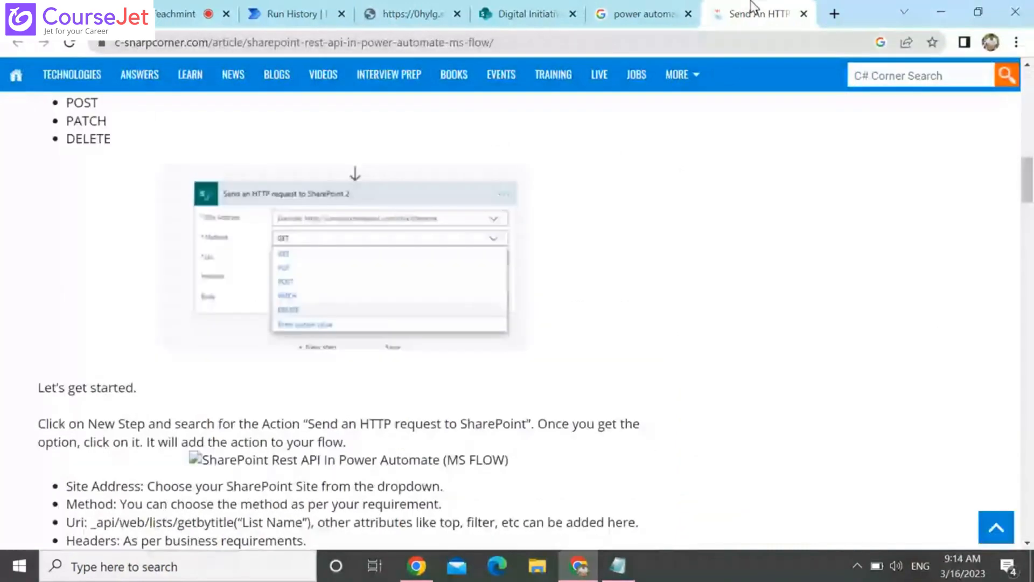
pyautogui.press('Down')
pyautogui.press('Down')
pyautogui.press('Down')
pyautogui.press('Down')
pyautogui.press('Down')
pyautogui.press('Down')
pyautogui.press('Down')
pyautogui.press('Down')
pyautogui.press('Down')
pyautogui.press('Down')
pyautogui.press('Down')
pyautogui.press('Down')
pyautogui.press('Down')
pyautogui.press('Down')
pyautogui.press('Down')
pyautogui.press('Down')
pyautogui.press('Down')
pyautogui.press('Down')
pyautogui.press('Down')
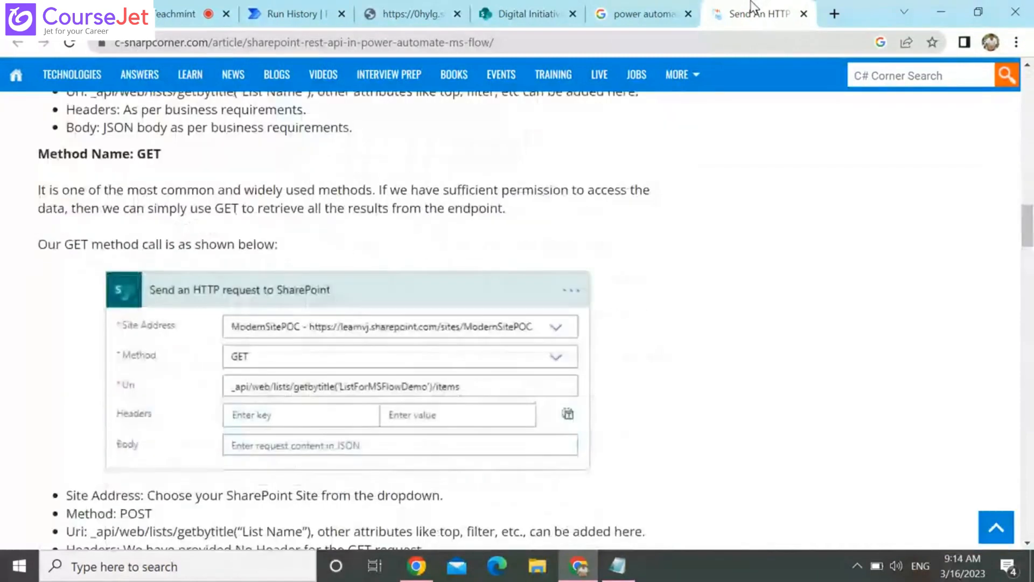
pyautogui.press('Down')
pyautogui.press('Down')
pyautogui.press('Down')
pyautogui.press('Down')
pyautogui.press('Down')
pyautogui.press('Down')
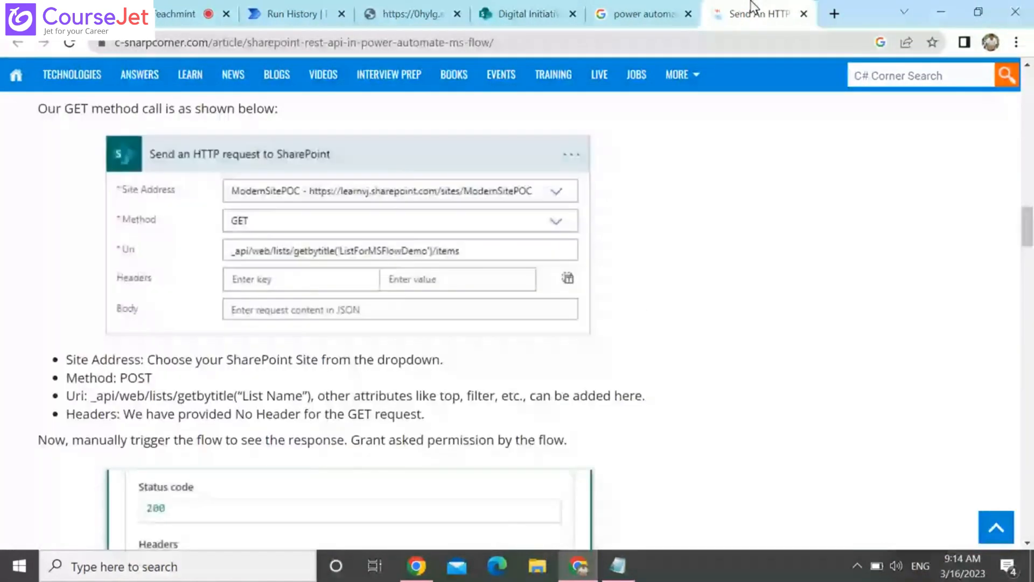
# Examine the article's GET response and Apply to each example with Compose actions, and return to the flow run in Power Automate
pyautogui.press('Down')
pyautogui.press('Down')
pyautogui.press('Down')
pyautogui.press('Down')
pyautogui.press('Down')
pyautogui.press('Down')
pyautogui.press('Down')
pyautogui.press('Down')
pyautogui.press('Down')
pyautogui.press('Down')
pyautogui.press('Down')
pyautogui.press('Down')
pyautogui.press('Down')
pyautogui.press('Down')
pyautogui.press('Down')
pyautogui.press('Down')
pyautogui.press('Down')
pyautogui.press('Down')
pyautogui.press('Down')
pyautogui.press('Down')
pyautogui.press('Down')
pyautogui.press('Down')
pyautogui.press('Down')
pyautogui.press('Down')
pyautogui.press('Down')
pyautogui.press('Down')
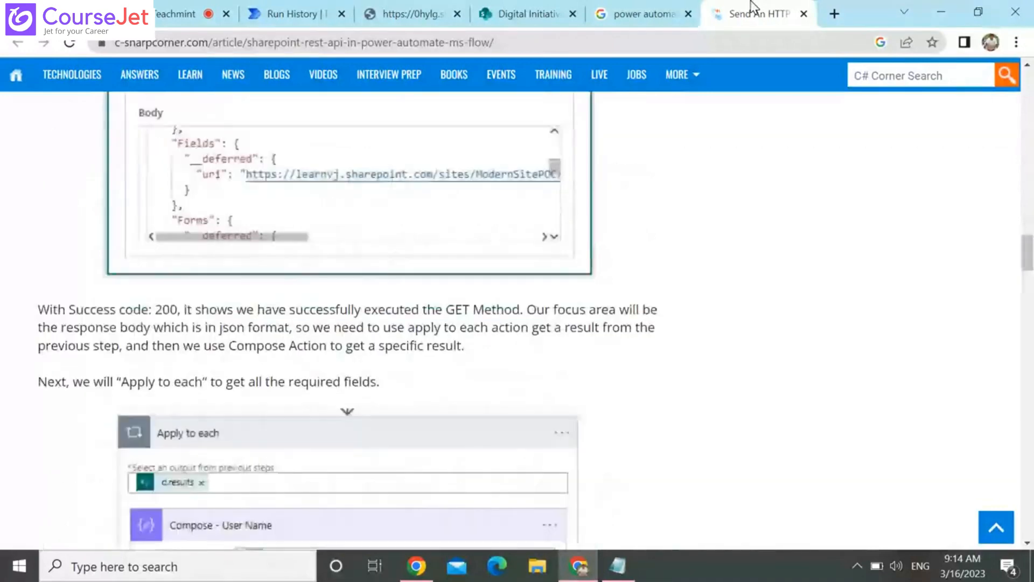
pyautogui.press('Down')
pyautogui.press('Down')
pyautogui.press('Down')
pyautogui.press('Down')
pyautogui.press('Down')
pyautogui.press('Down')
pyautogui.press('Down')
pyautogui.press('Down')
pyautogui.press('Down')
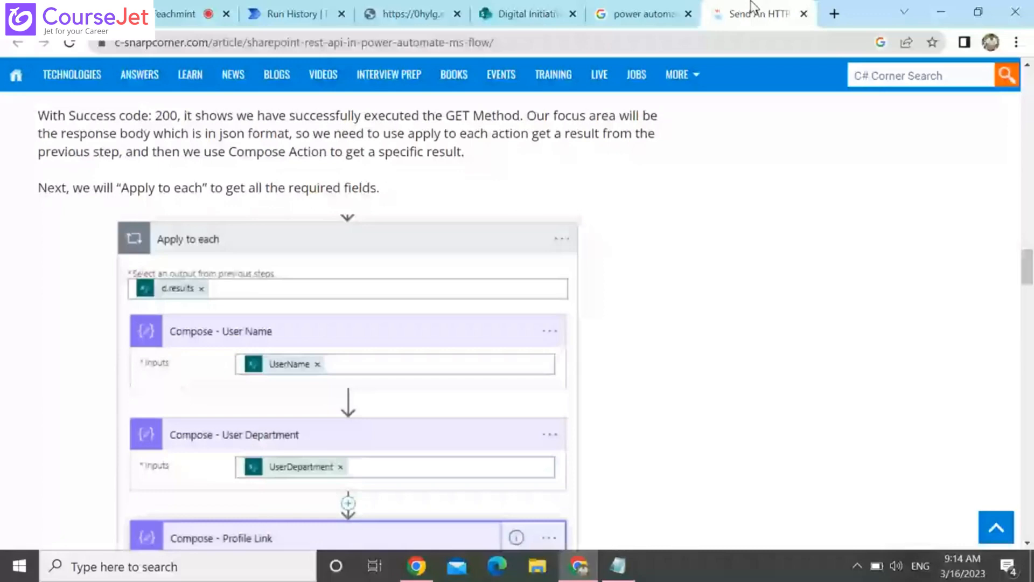
pyautogui.scroll(-1, 169, 178)
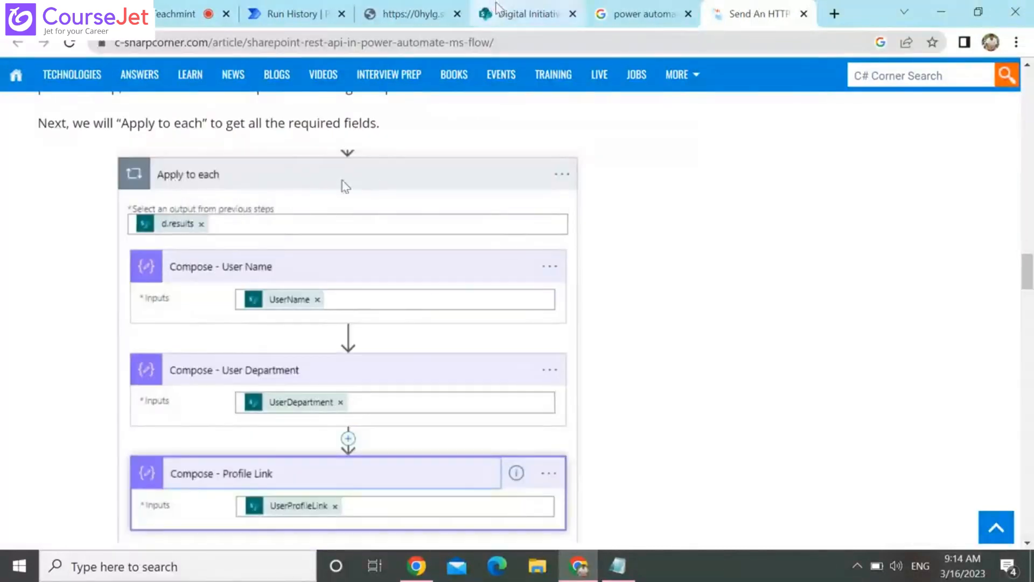
pyautogui.click(295, 12)
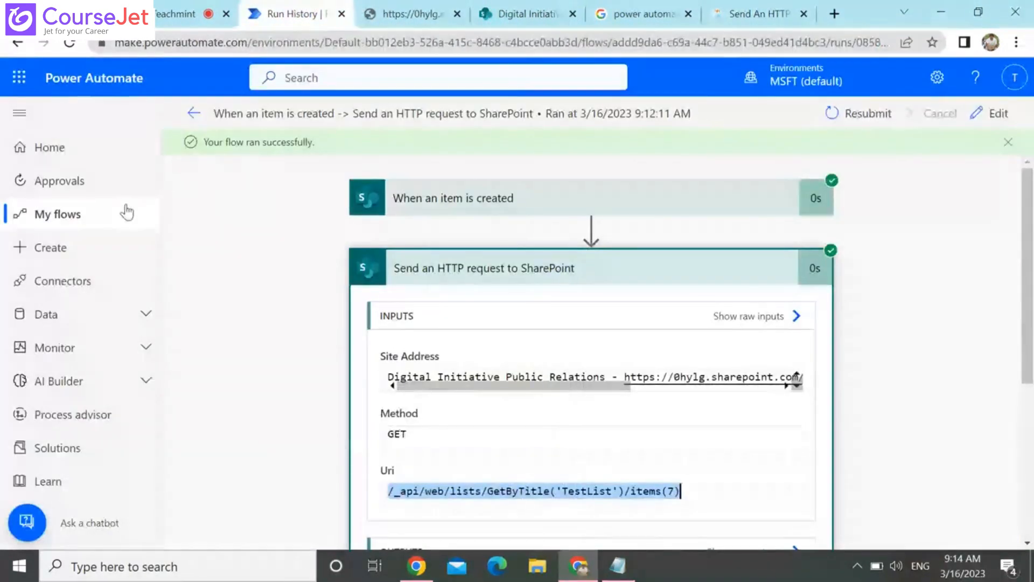
# Open the flow for editing and add an Apply to each control after Send an HTTP request to SharePoint
pyautogui.click(195, 113)
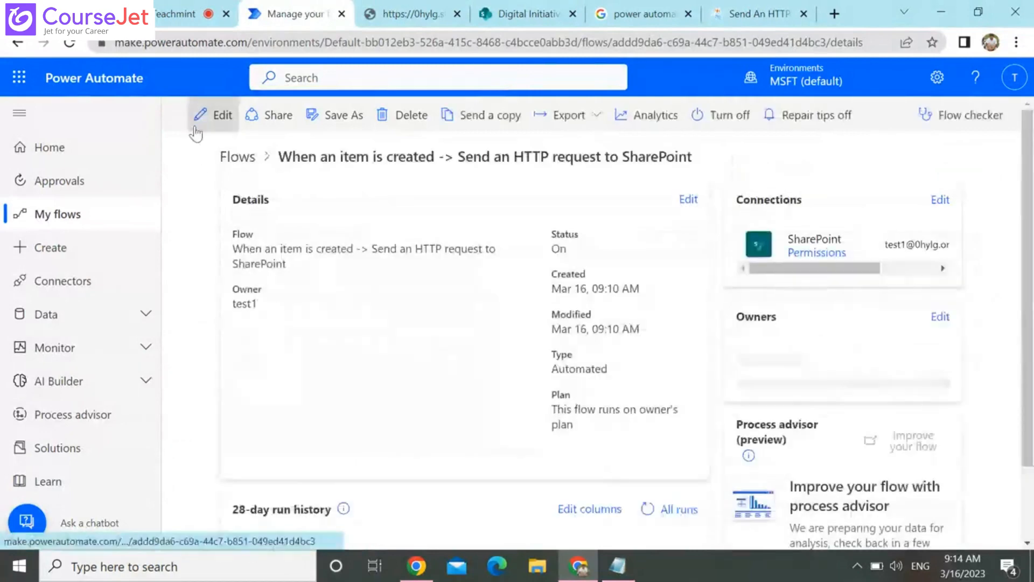
pyautogui.click(209, 124)
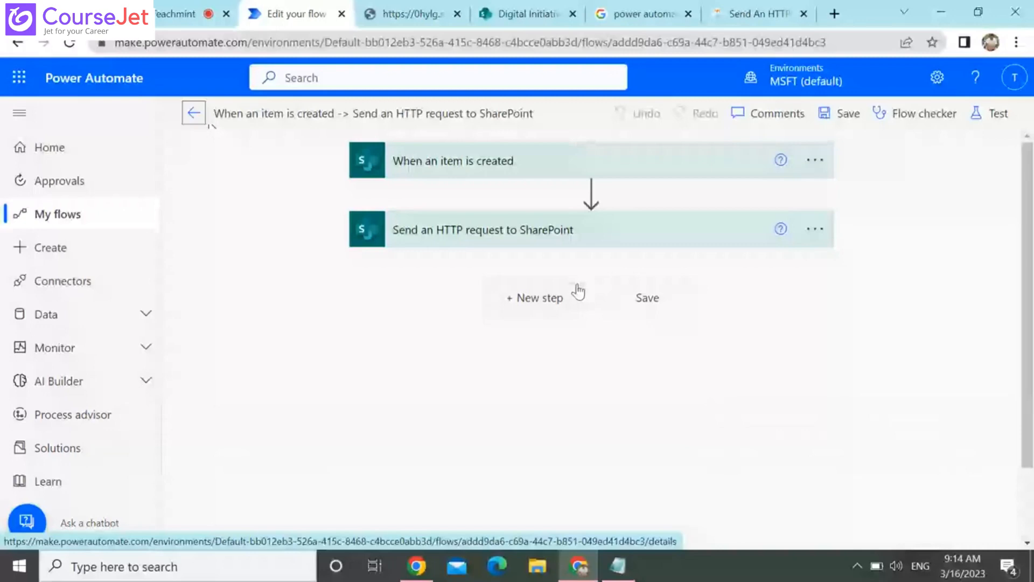
pyautogui.click(539, 298)
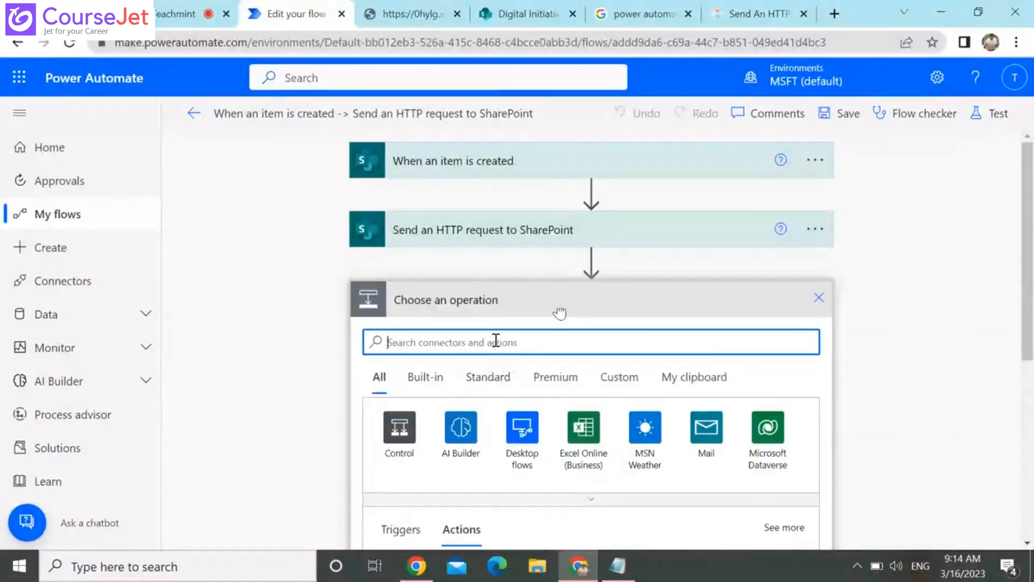
pyautogui.write('app')
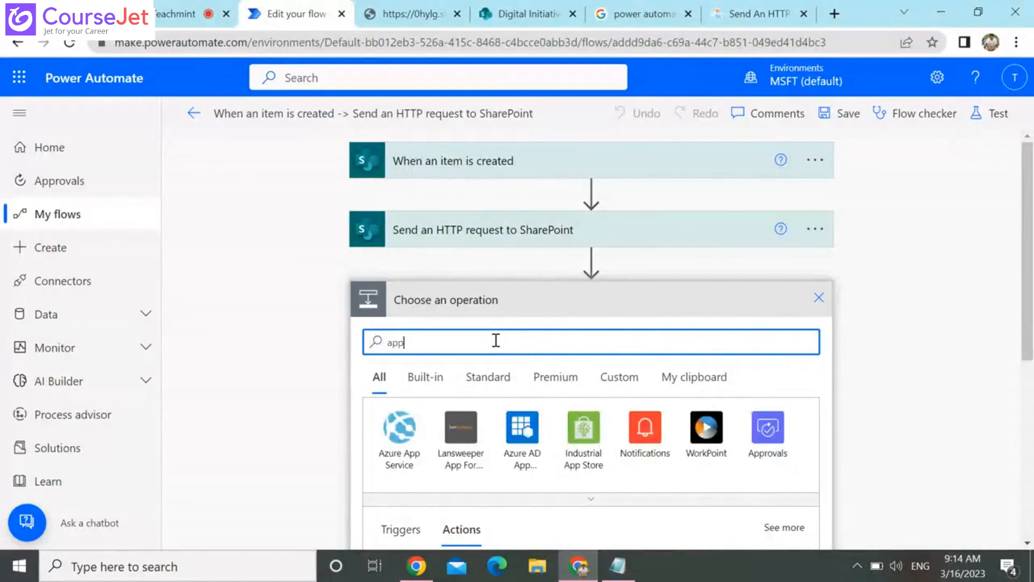
pyautogui.write('ly')
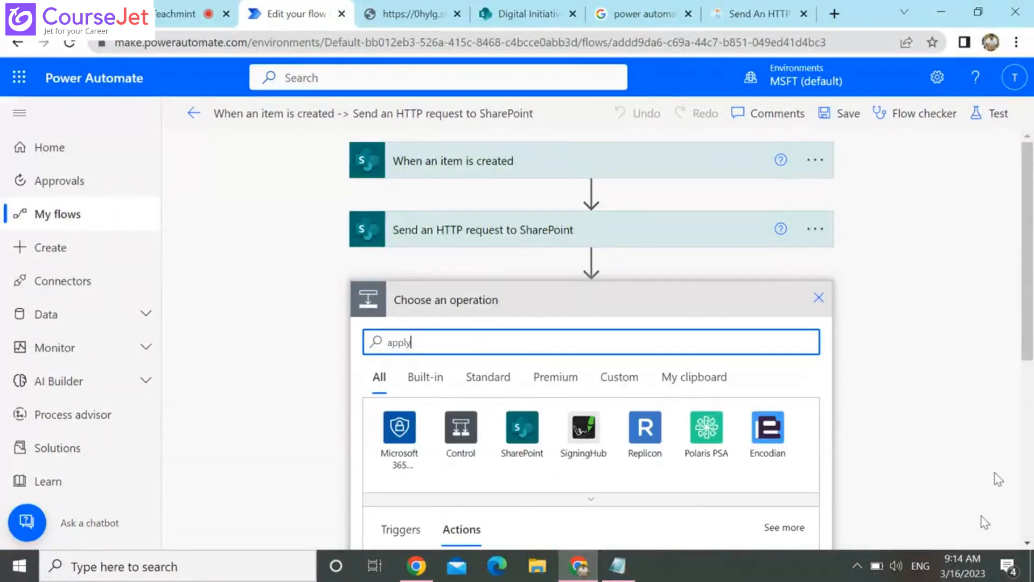
pyautogui.click(1027, 542)
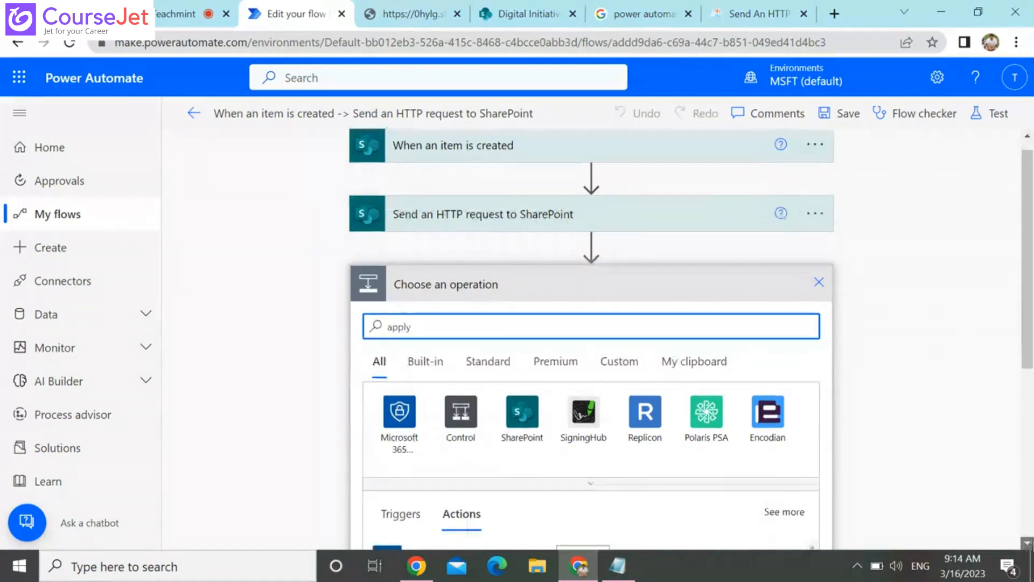
pyautogui.scroll(-3, 1027, 542)
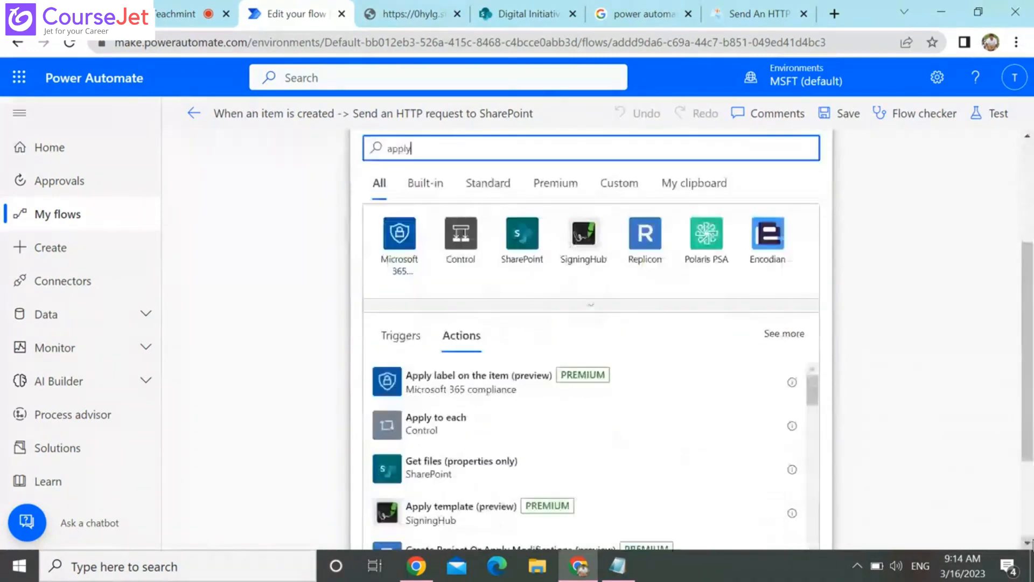
pyautogui.click(522, 434)
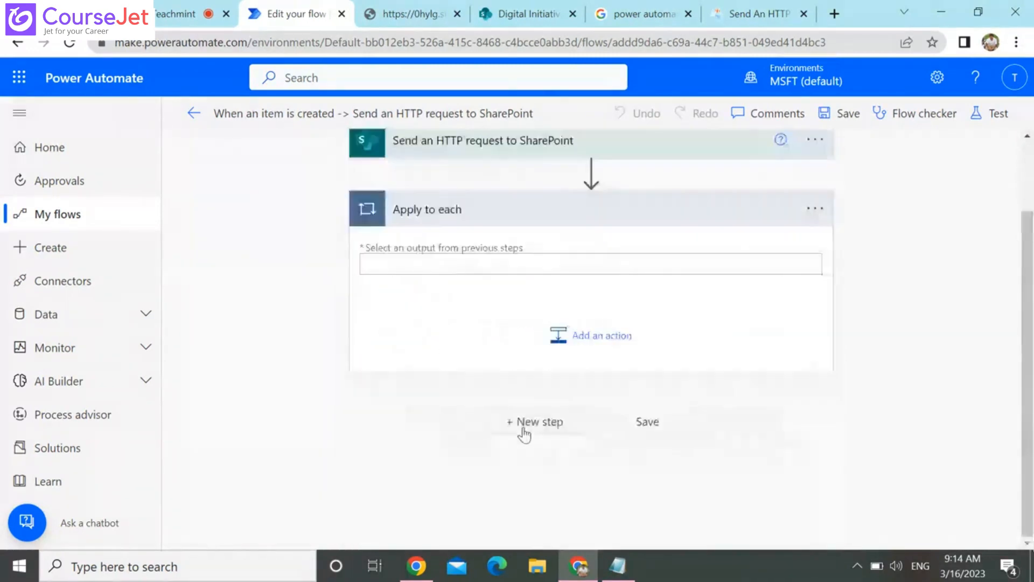
# Set the Apply to each input to the body output of Send an HTTP request to SharePoint
pyautogui.click(515, 259)
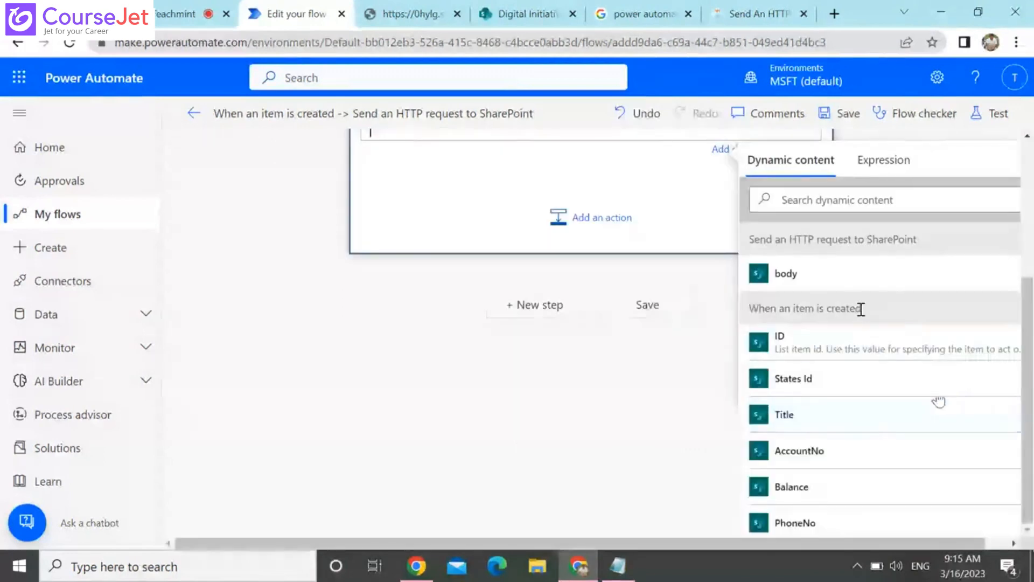
pyautogui.click(815, 287)
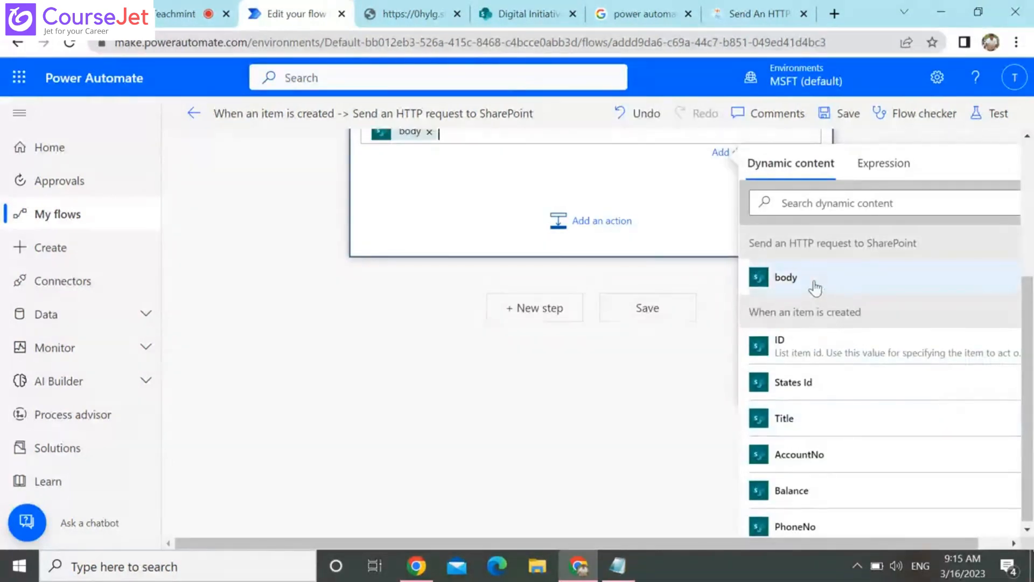
pyautogui.click(723, 450)
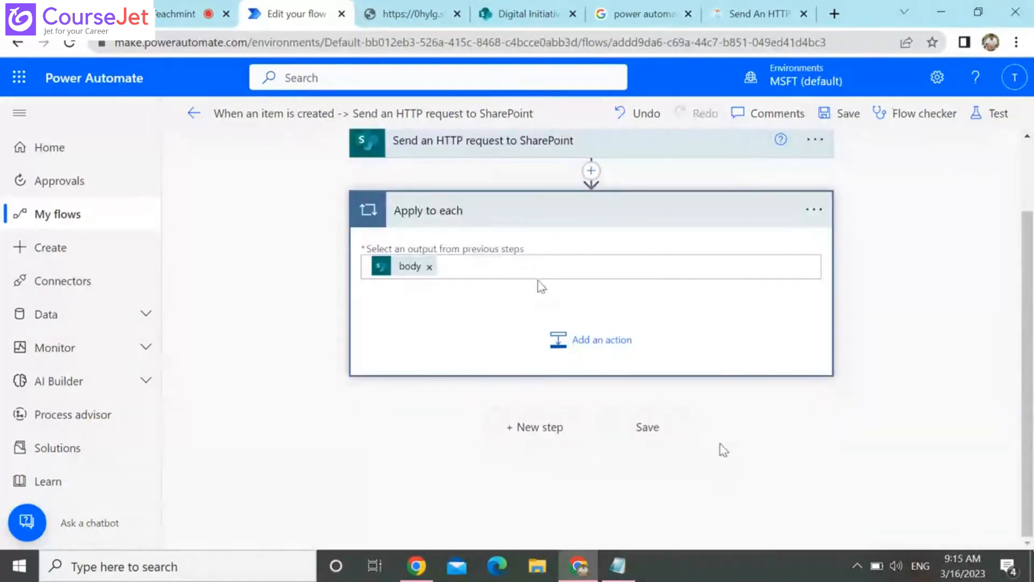
# Examine the C# Corner article's GET response, its Apply to each setup and the Compose action results for the first user
pyautogui.click(760, 12)
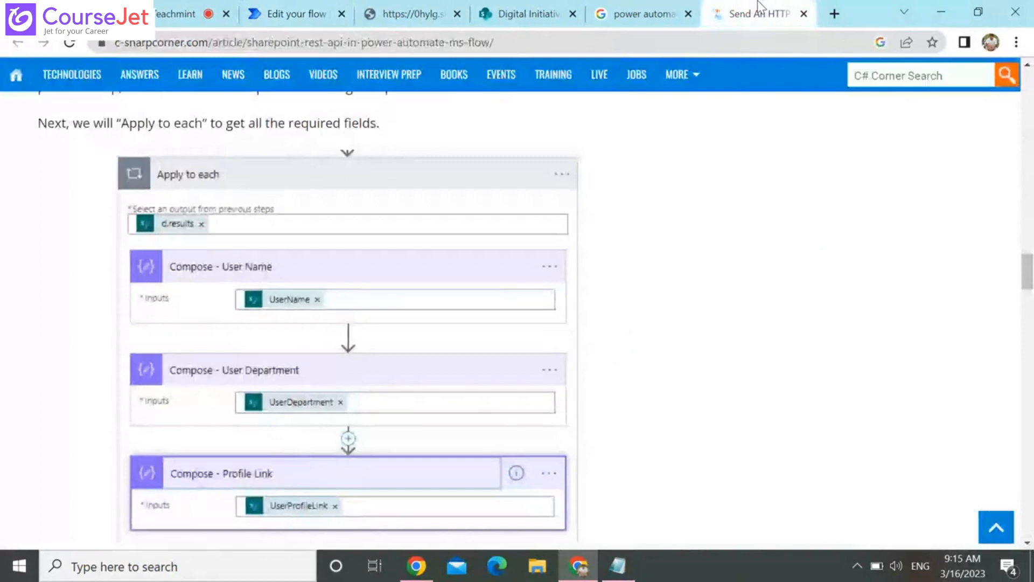
pyautogui.scroll(3, 1026, 75)
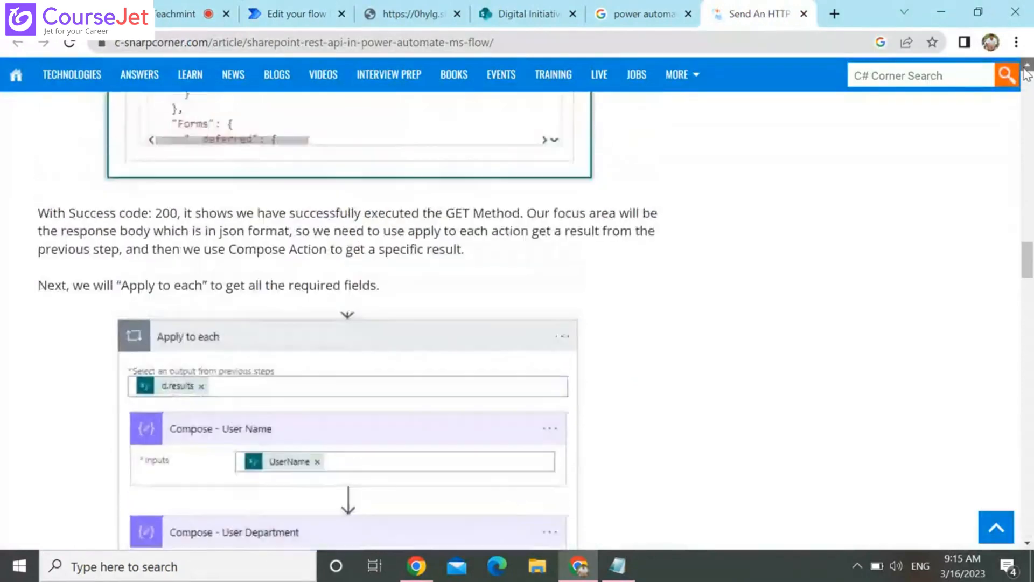
pyautogui.scroll(5, 1026, 76)
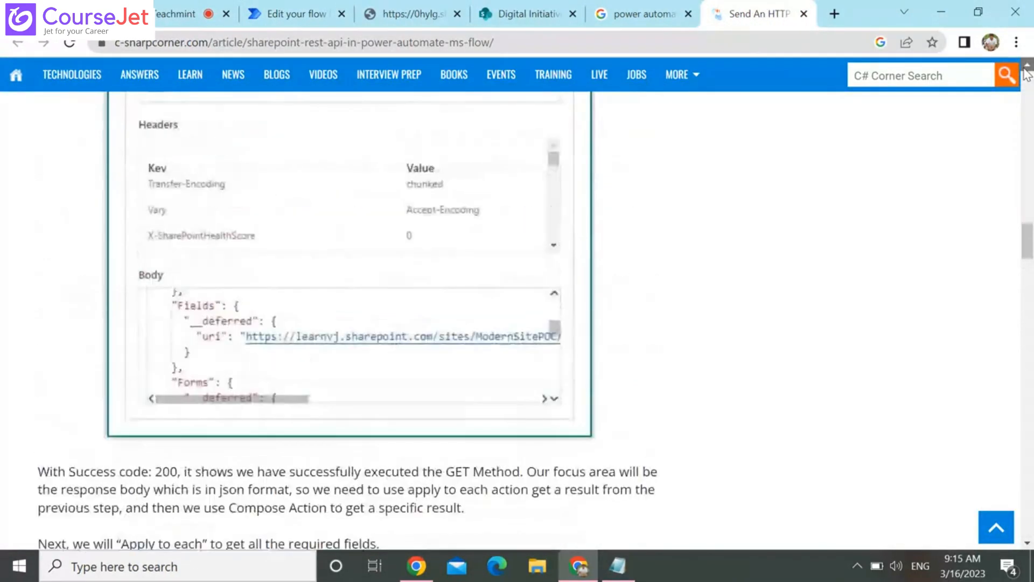
pyautogui.scroll(2, 1026, 76)
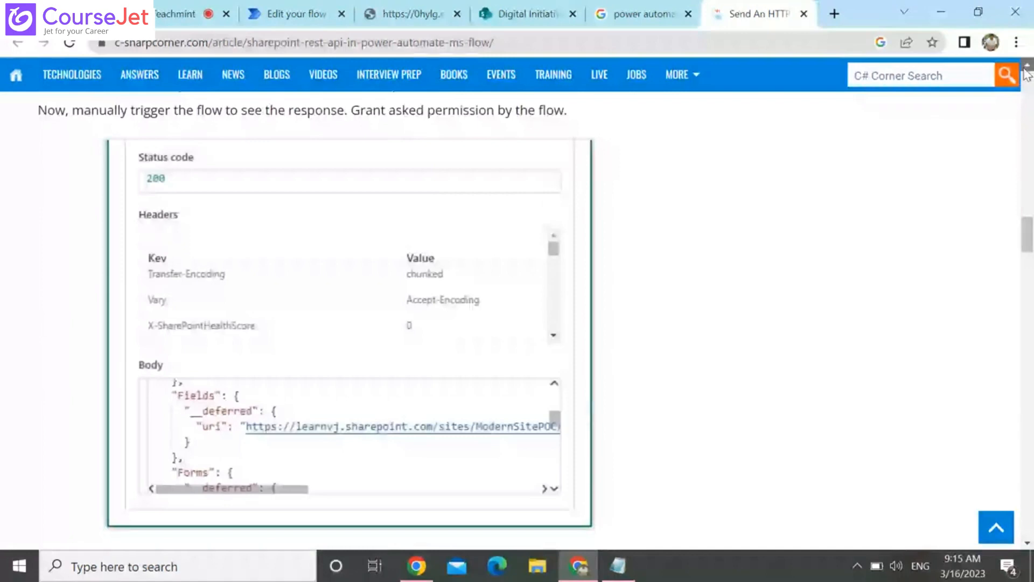
pyautogui.scroll(1, 1026, 76)
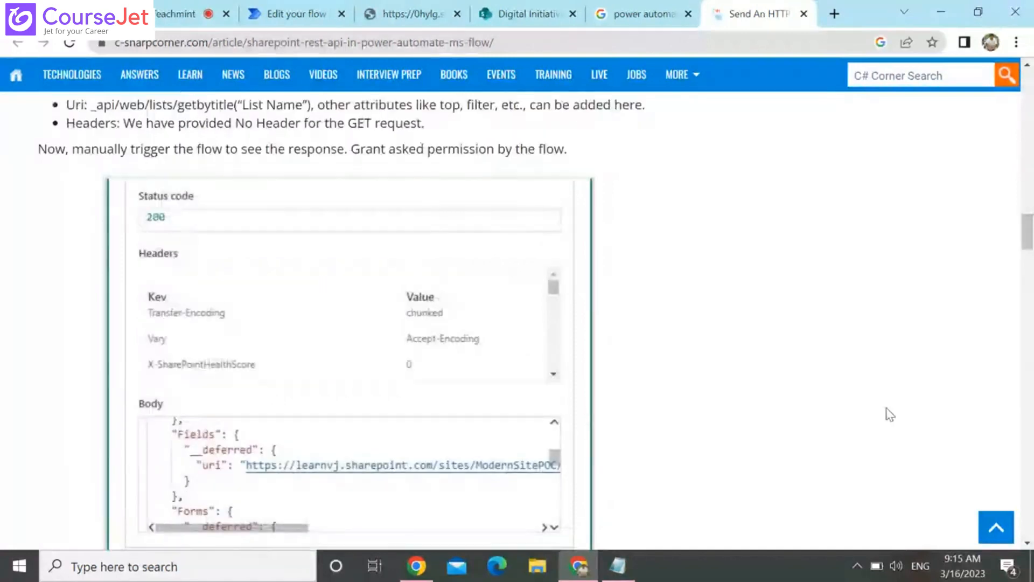
pyautogui.scroll(-10, 890, 414)
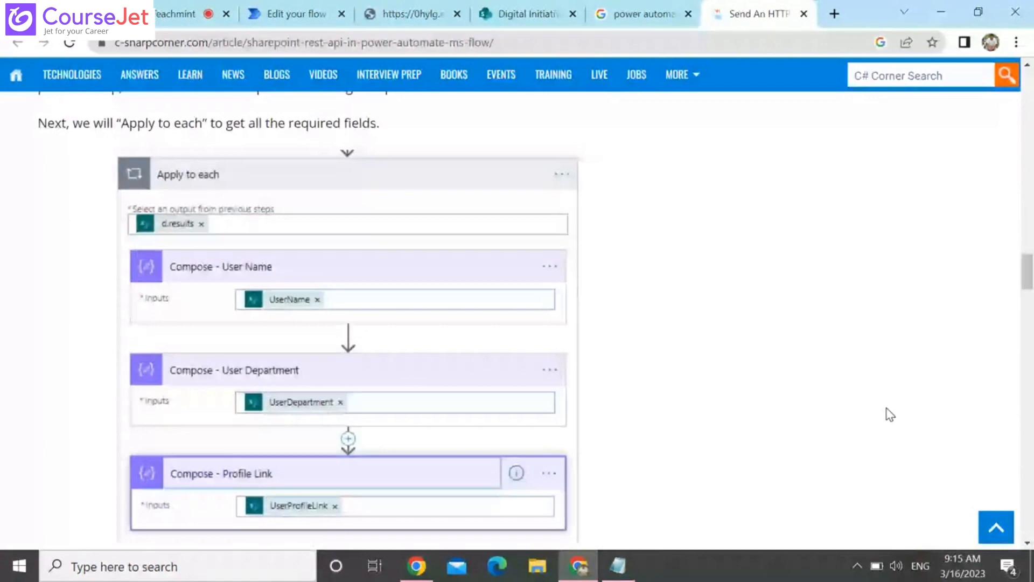
pyautogui.scroll(-8, 890, 415)
pyautogui.scroll(1, 890, 415)
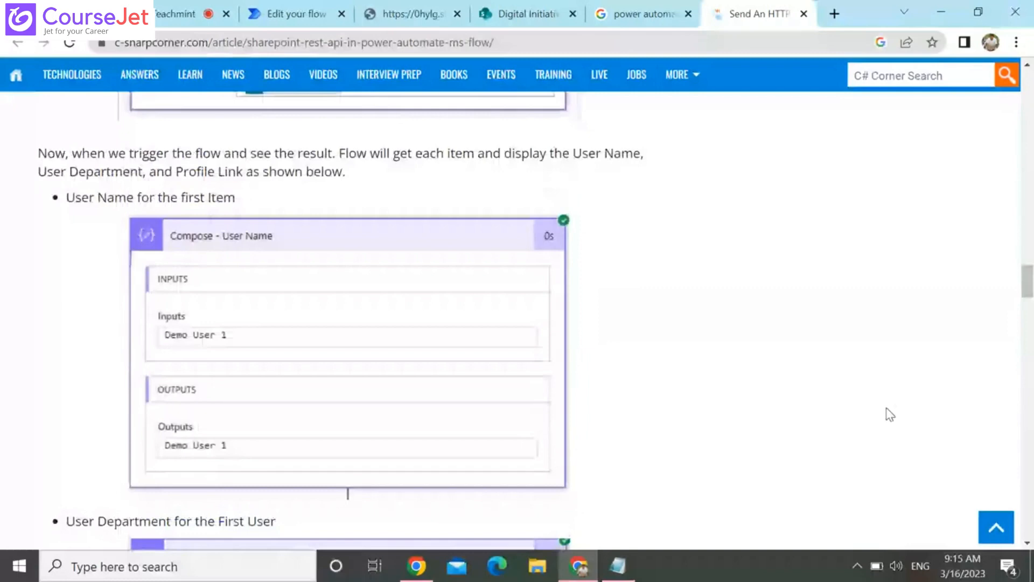
pyautogui.scroll(1, 890, 414)
pyautogui.scroll(-6, 890, 414)
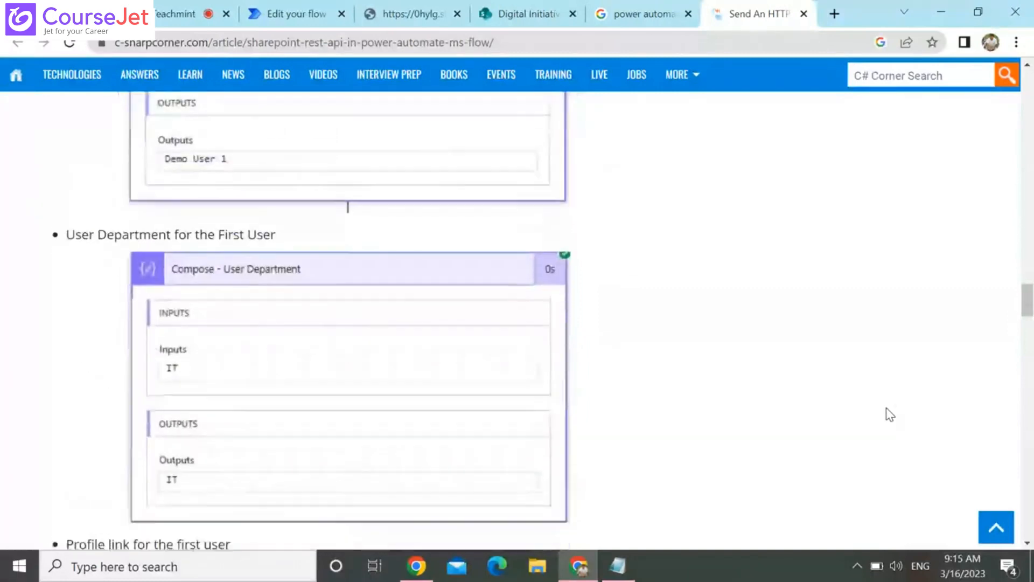
pyautogui.scroll(-6, 889, 415)
pyautogui.scroll(-2, 889, 415)
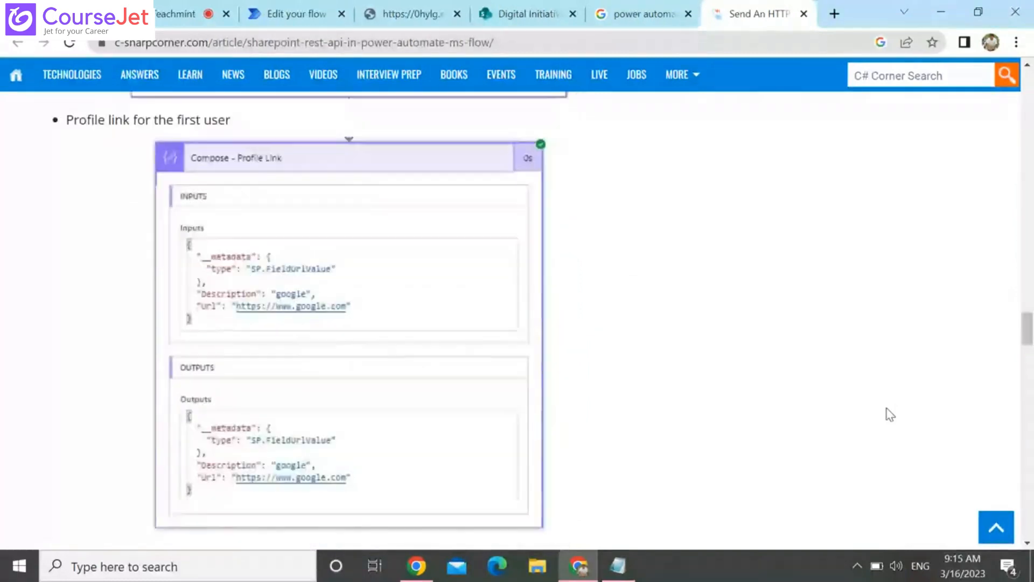
# Examine the article's POST, PATCH and DELETE method sections, including their URIs, headers and JSON bodies
pyautogui.scroll(-4, 886, 409)
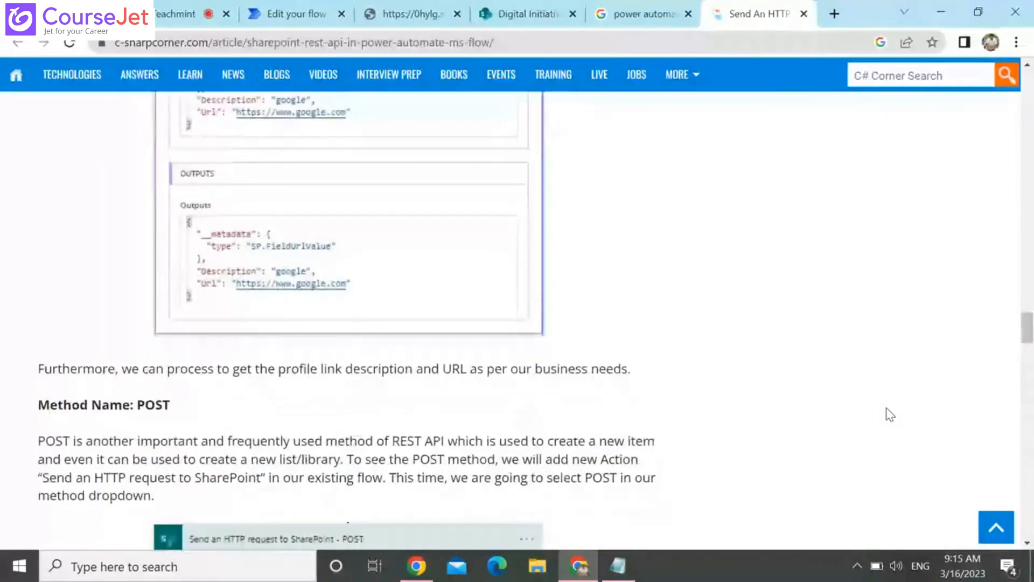
pyautogui.scroll(-4, 890, 415)
pyautogui.scroll(-8, 889, 415)
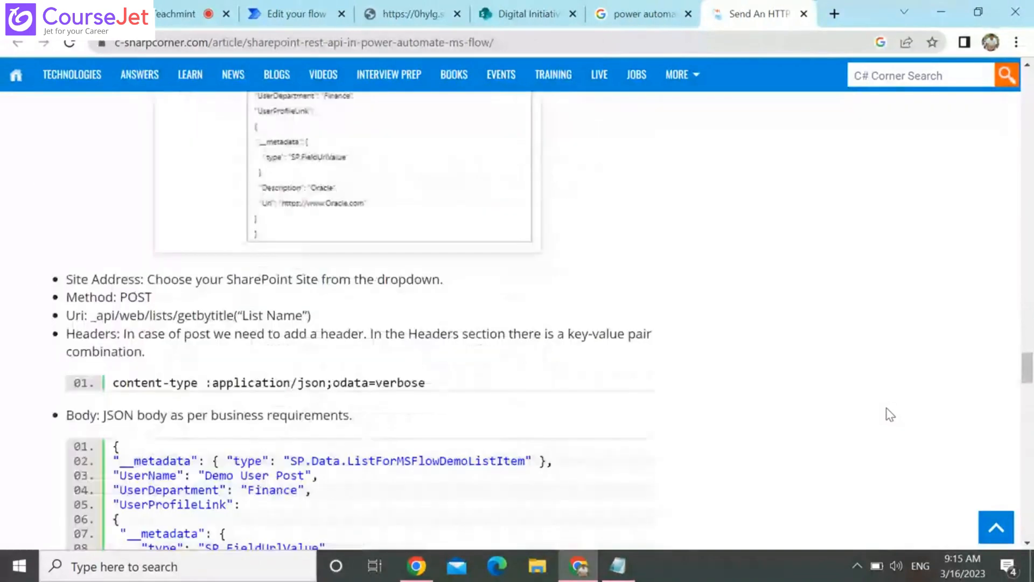
pyautogui.scroll(-8, 889, 414)
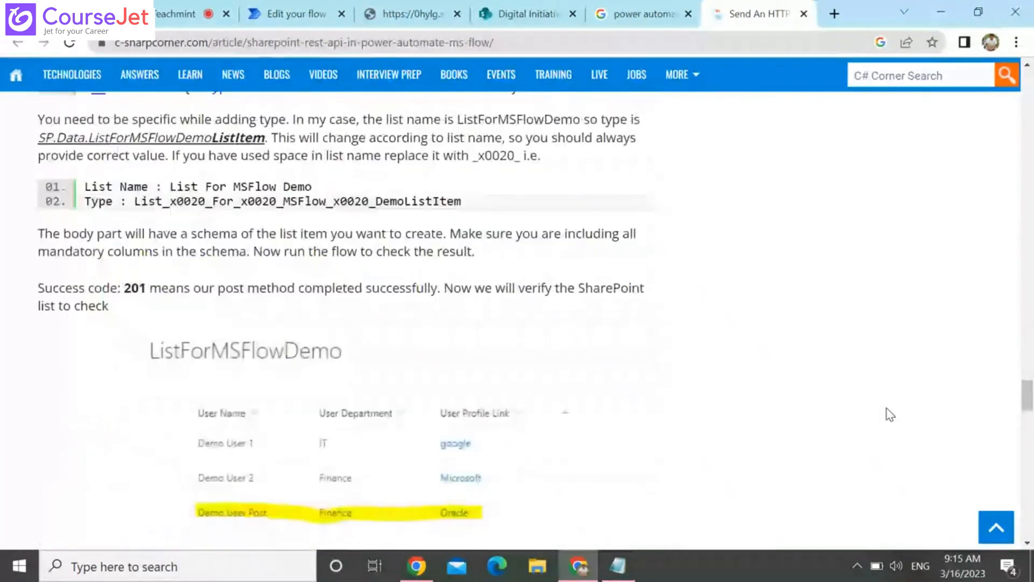
pyautogui.scroll(-12, 889, 415)
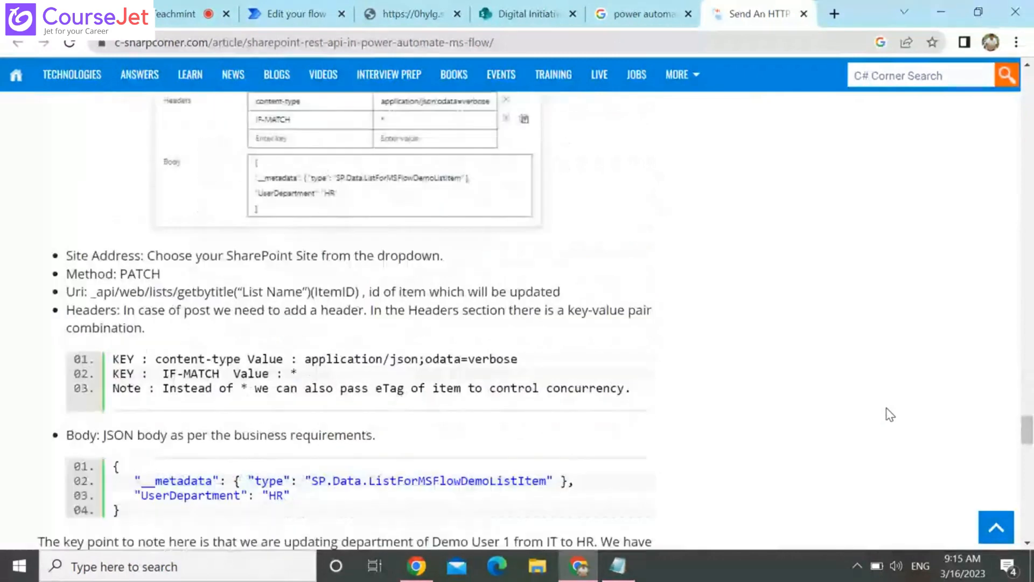
pyautogui.scroll(-12, 889, 415)
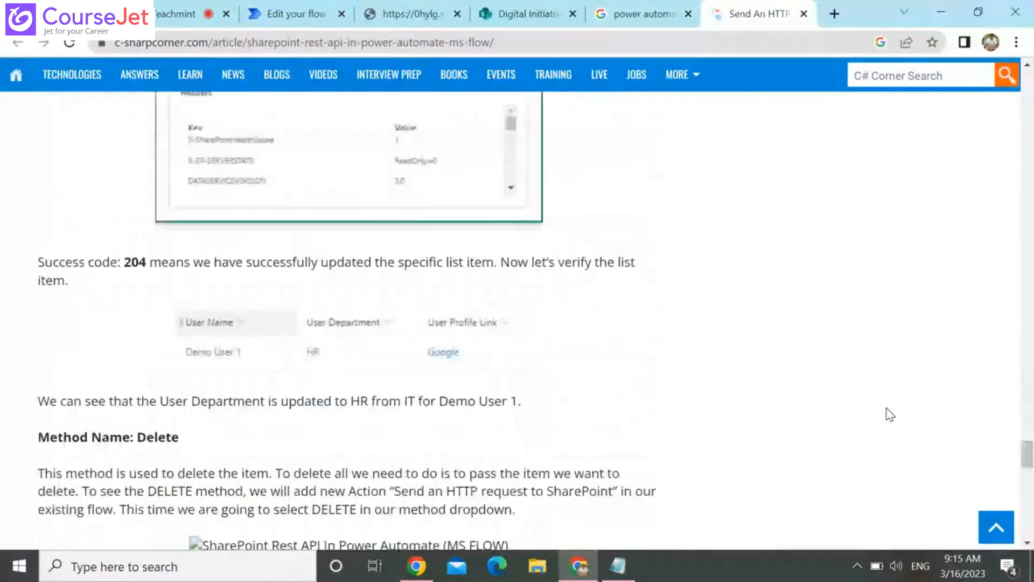
pyautogui.scroll(-4, 890, 415)
pyautogui.scroll(-8, 889, 415)
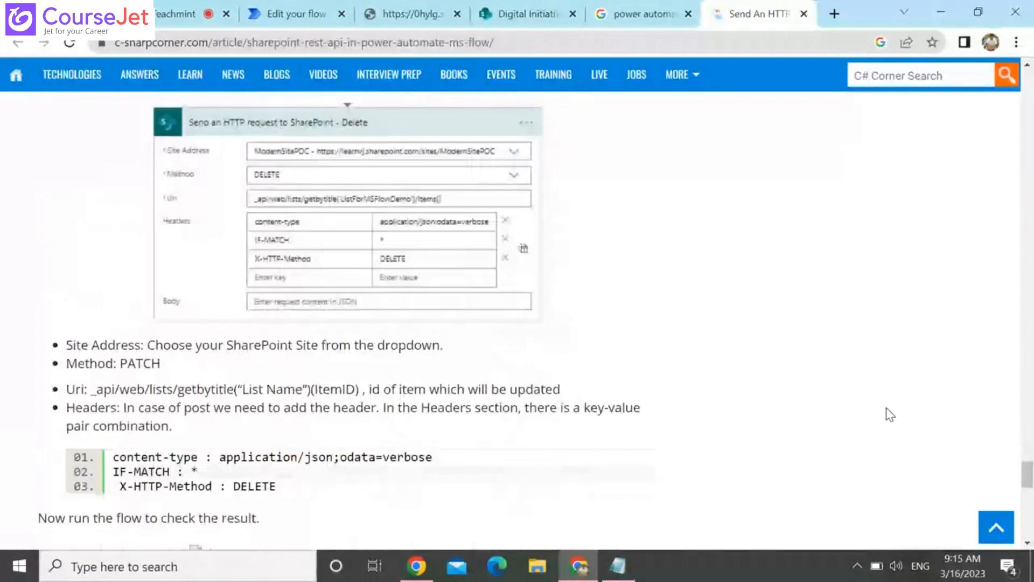
pyautogui.scroll(-1, 889, 415)
# View the testsearch list's columns in SharePoint and the API response for TestList item 7
pyautogui.click(506, 7)
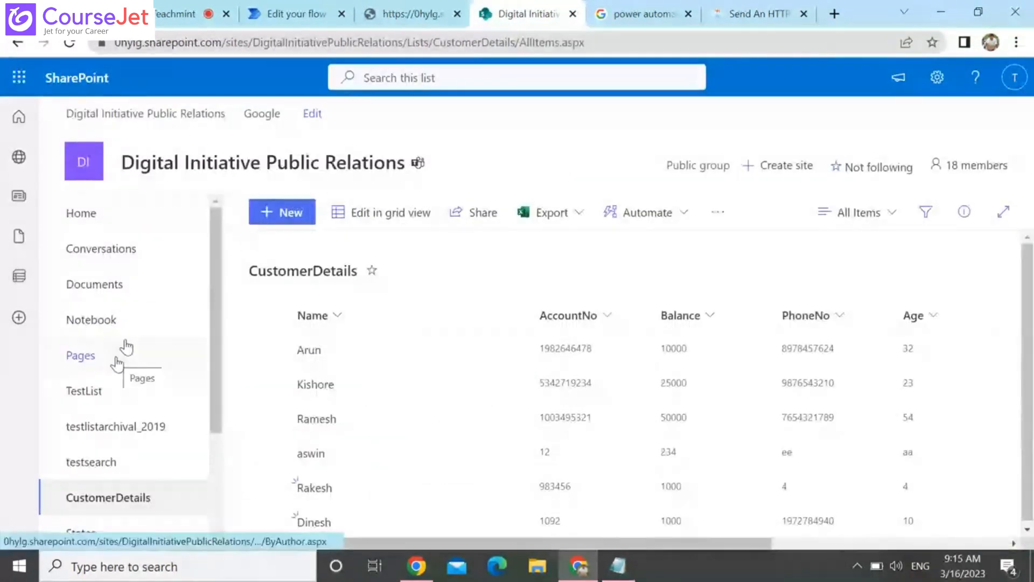
pyautogui.click(112, 464)
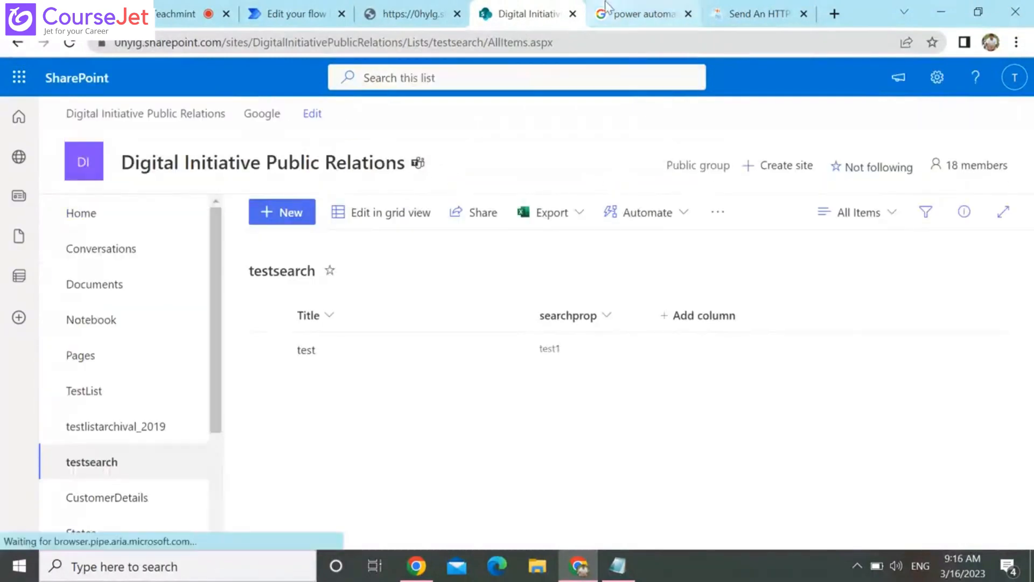
pyautogui.click(382, 15)
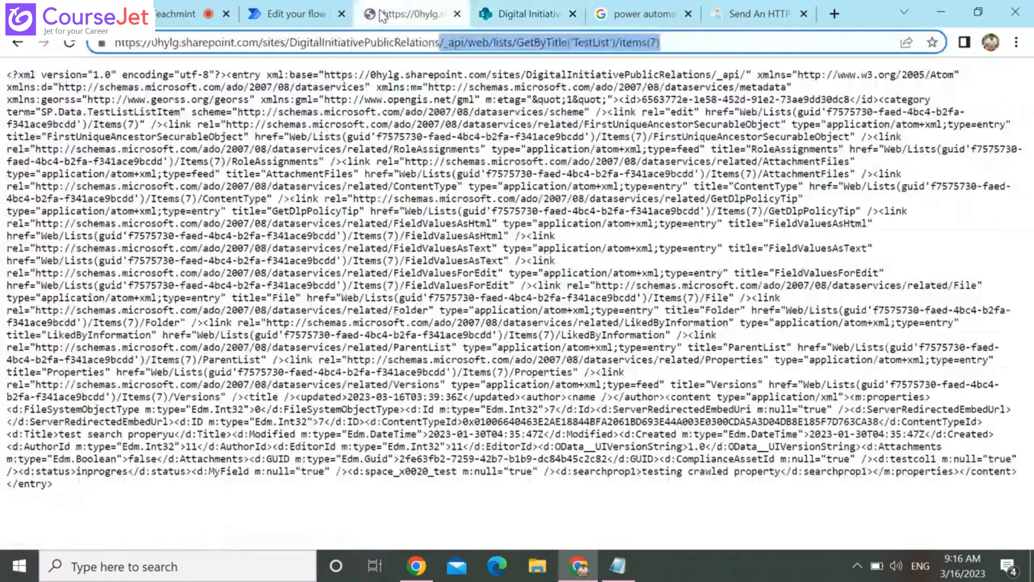
# Add a Create item action inside Apply to each, targeting the testsearch list on the Digital Initiative Public Relations site
pyautogui.click(291, 14)
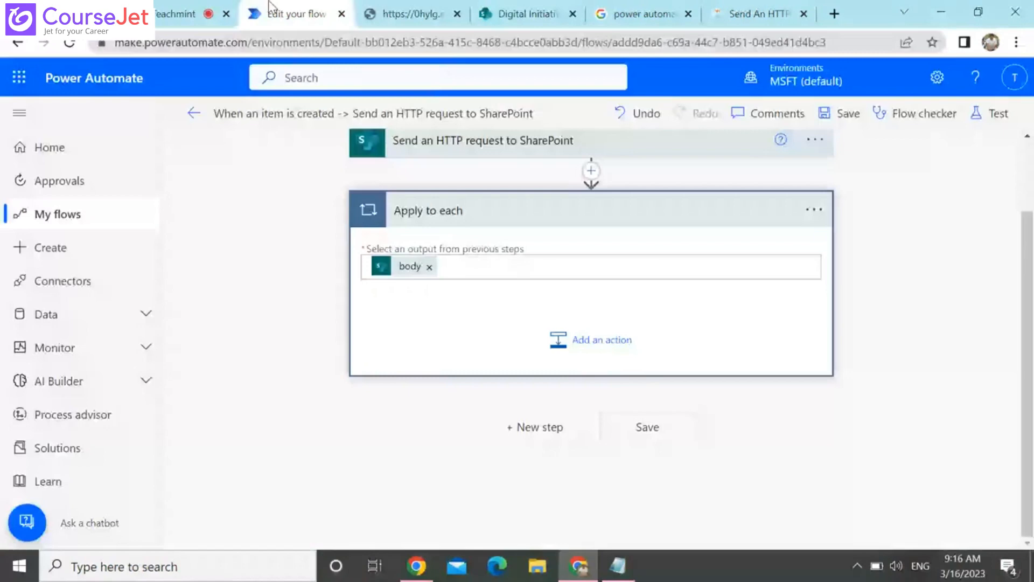
pyautogui.click(610, 356)
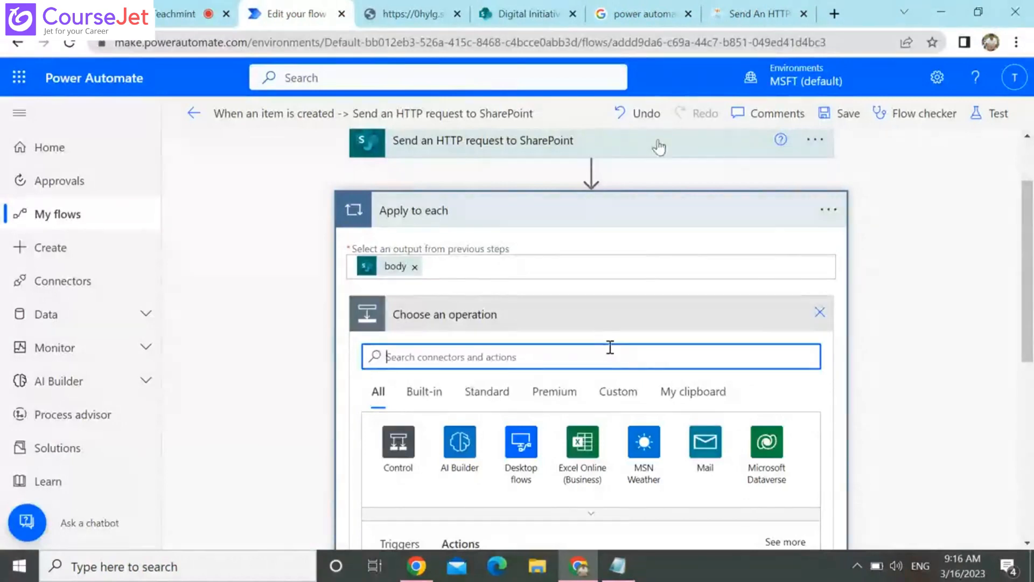
pyautogui.scroll(-3, 616, 388)
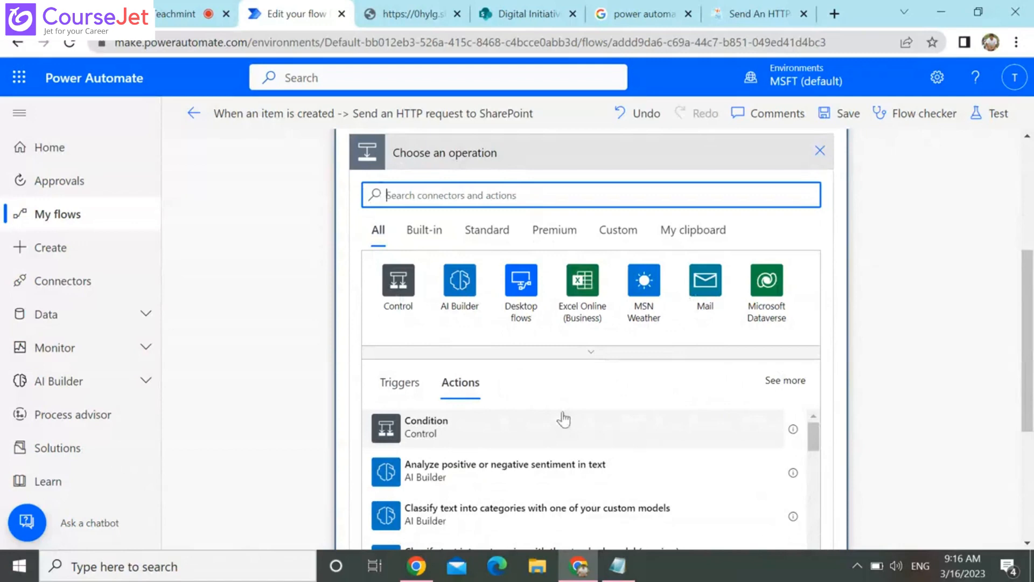
pyautogui.write('c')
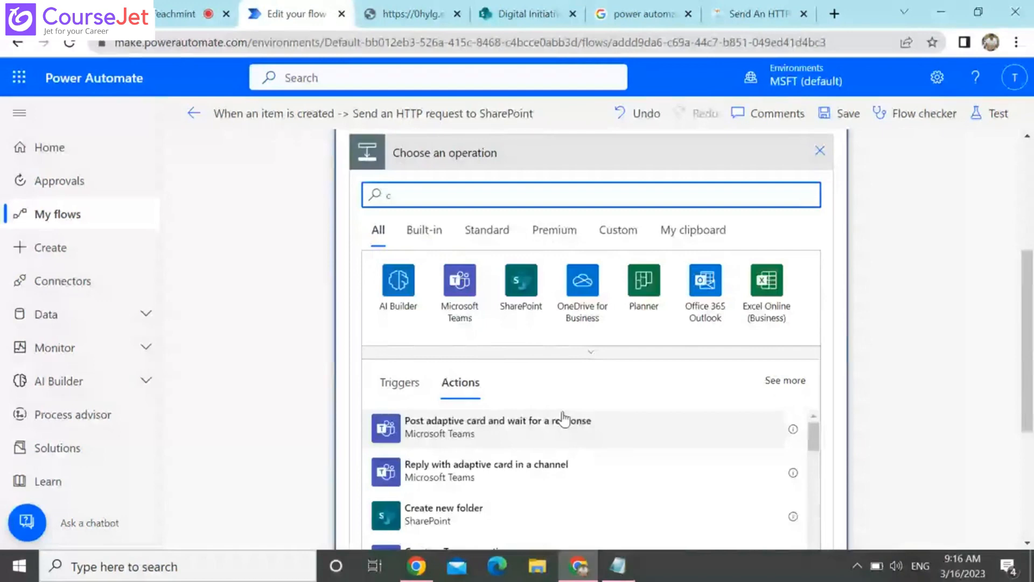
pyautogui.write('rea')
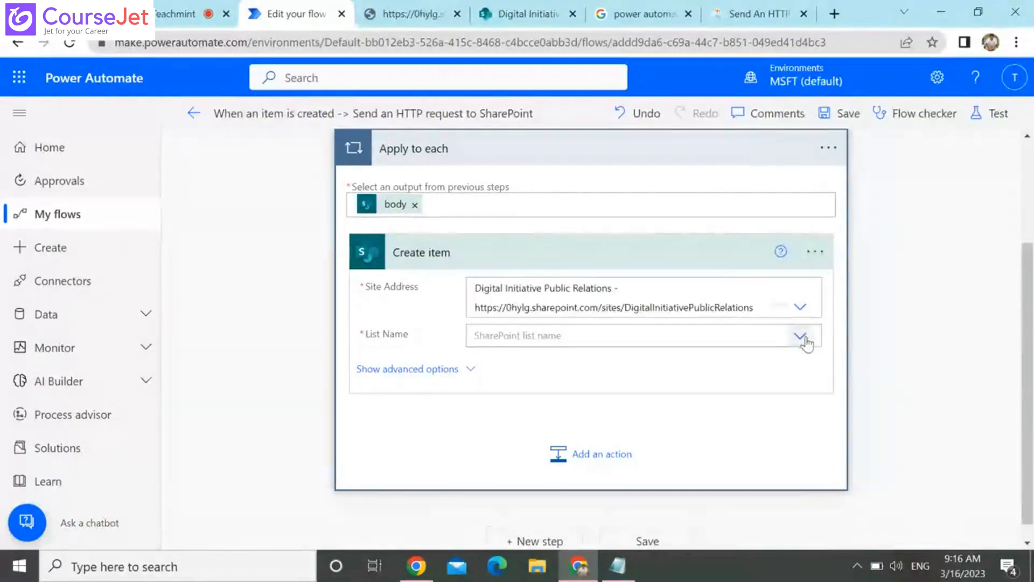
pyautogui.click(802, 337)
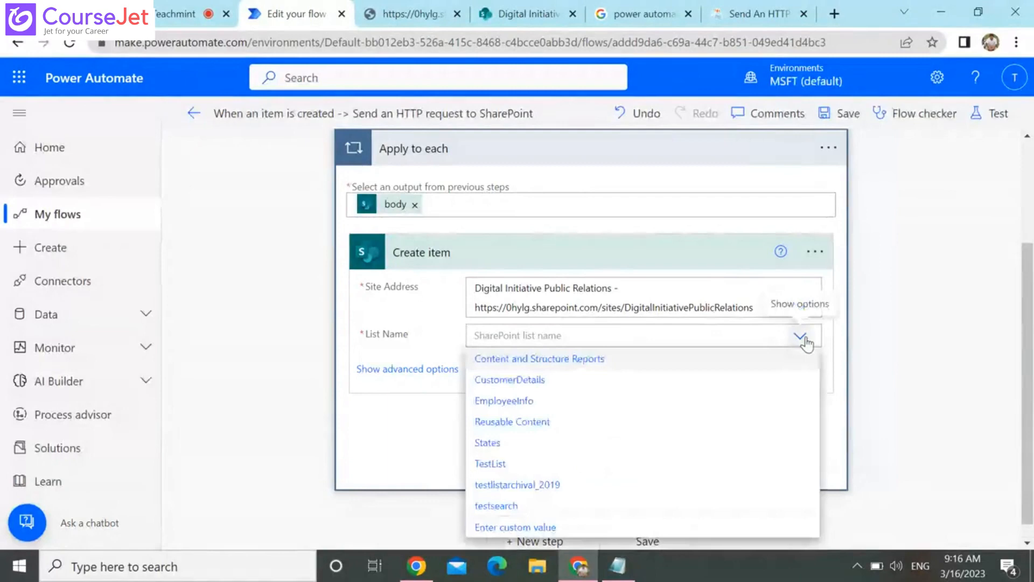
pyautogui.click(496, 505)
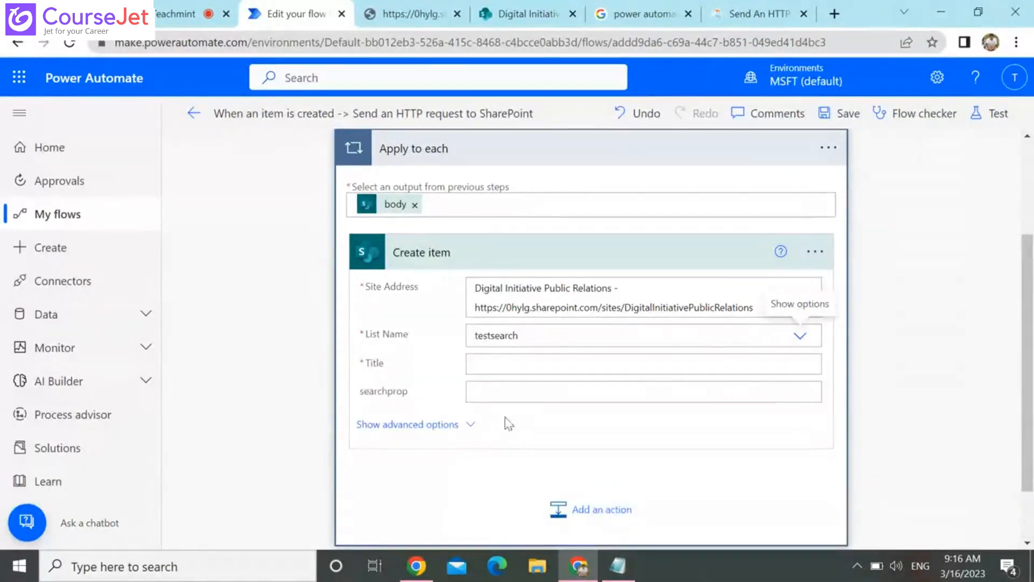
# Examine the dynamic content offered for Title, the testsearch list's columns and the C# Corner article's Apply to each mapping
pyautogui.click(530, 362)
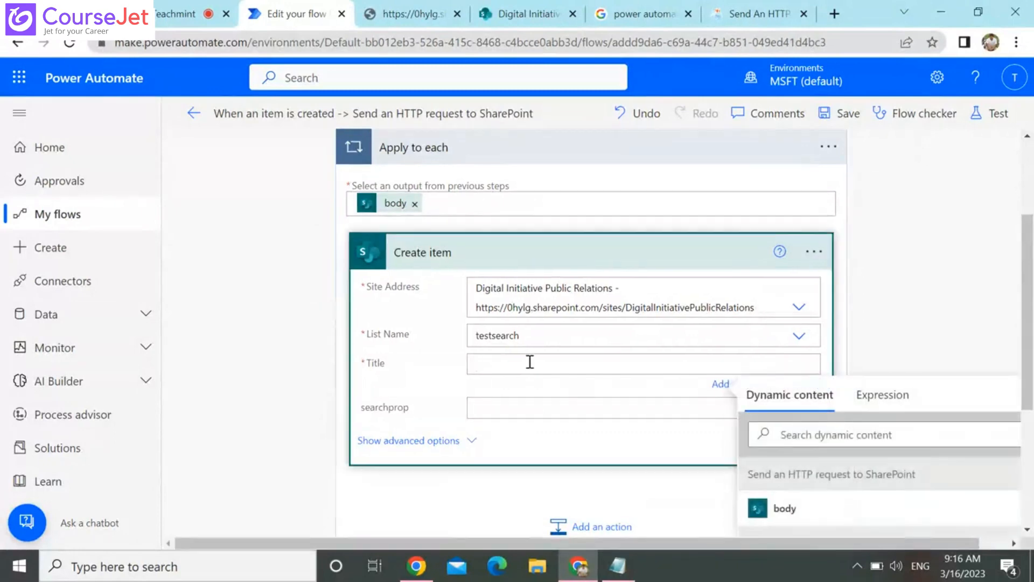
pyautogui.scroll(-4, 1029, 474)
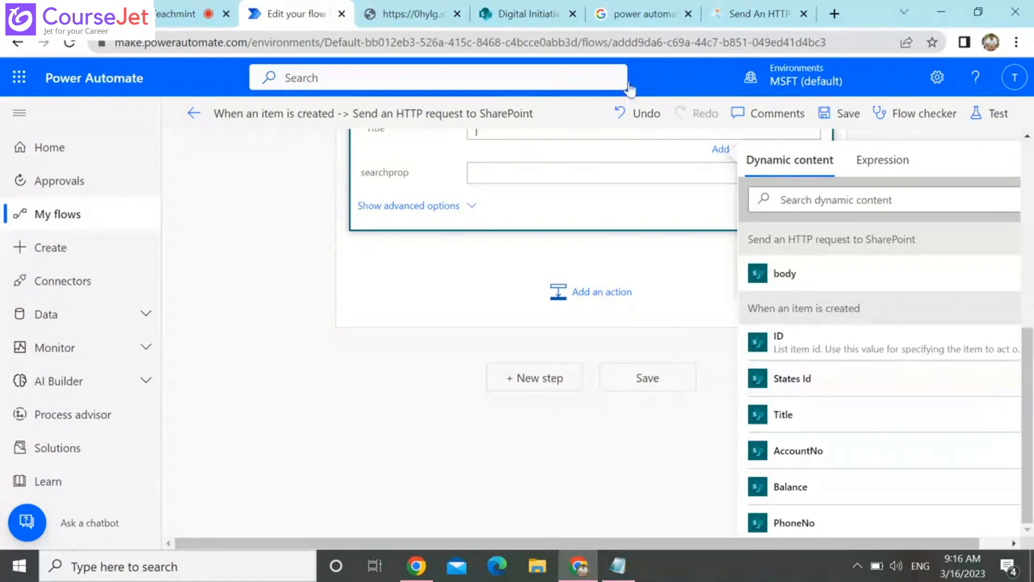
pyautogui.click(535, 8)
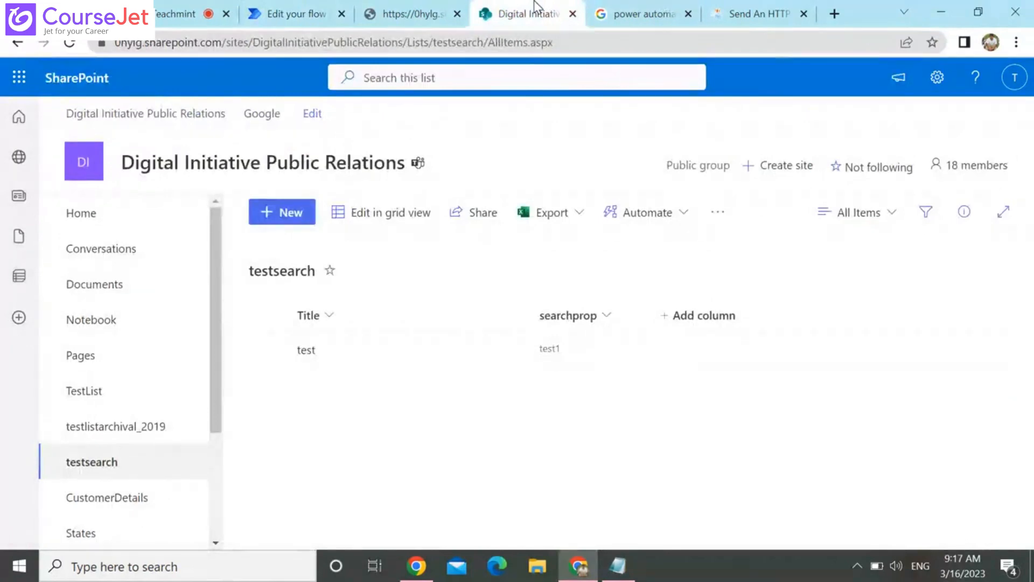
pyautogui.click(717, 8)
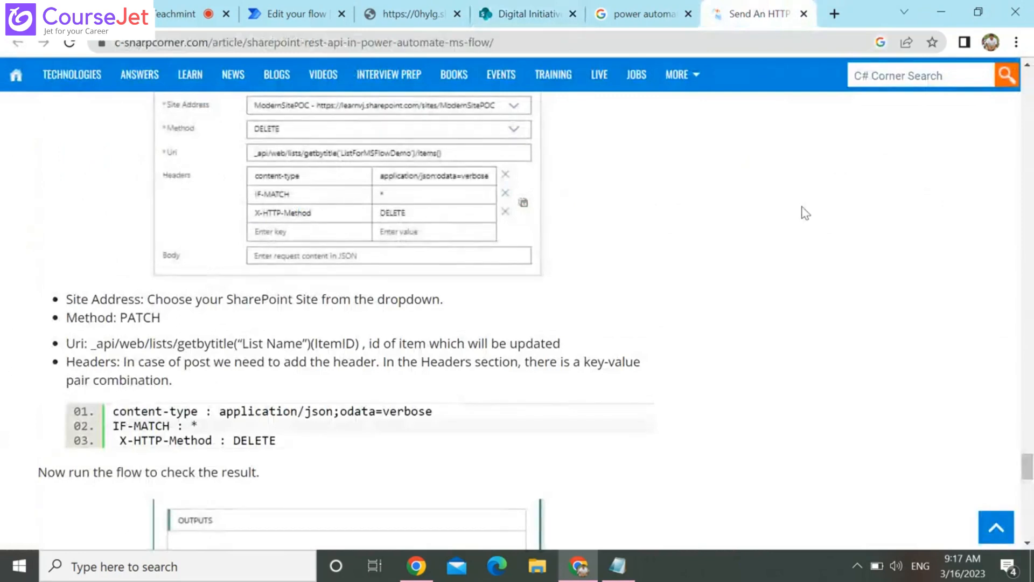
pyautogui.scroll(15, 806, 213)
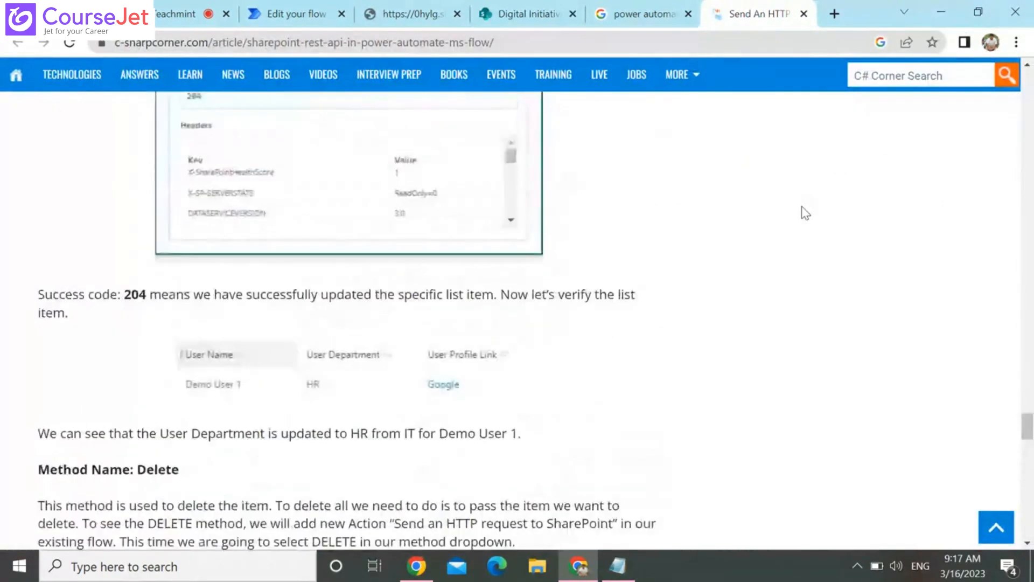
pyautogui.scroll(4, 805, 213)
pyautogui.scroll(15, 806, 213)
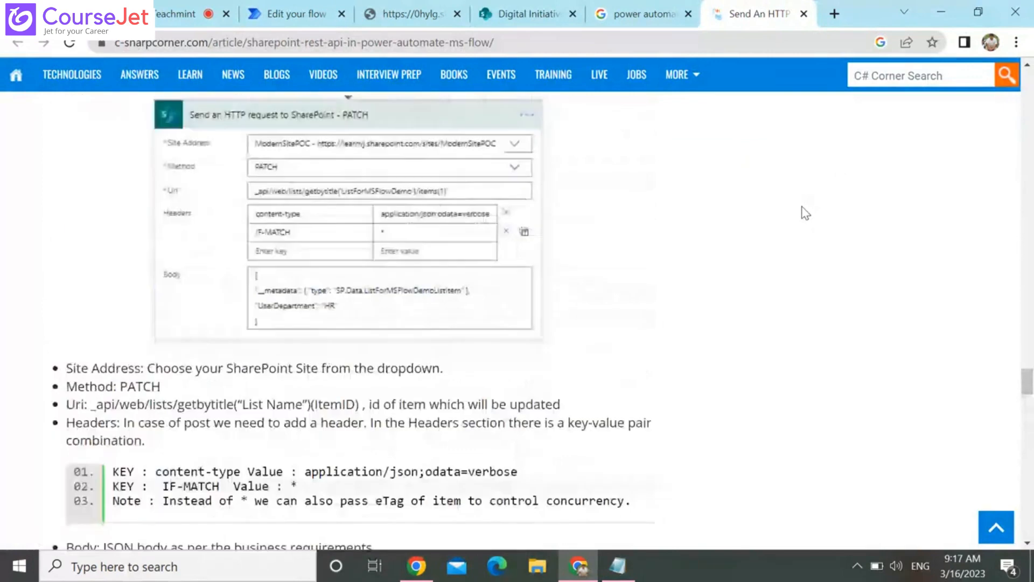
pyautogui.scroll(15, 805, 213)
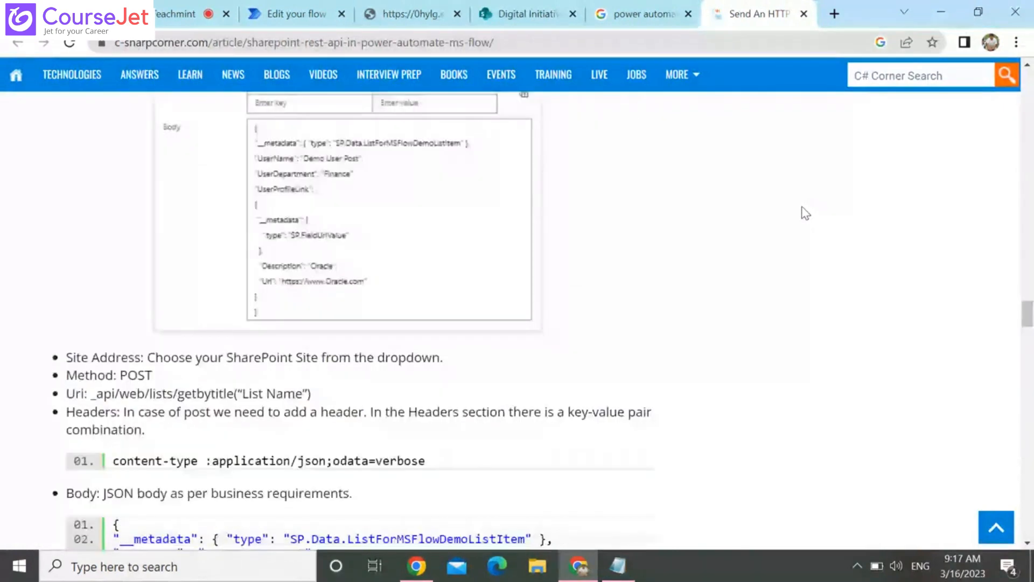
pyautogui.scroll(10, 805, 213)
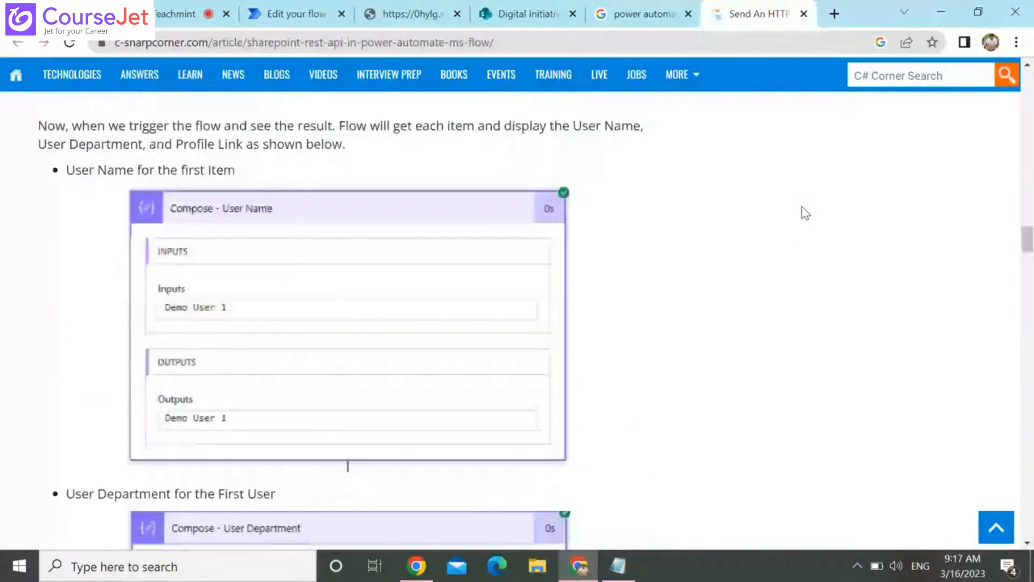
pyautogui.scroll(4, 805, 213)
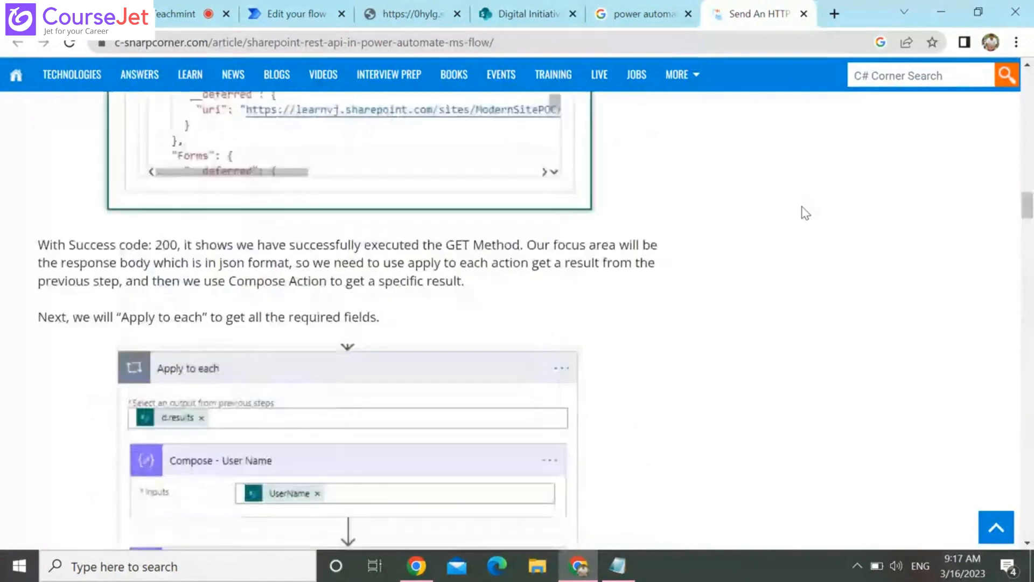
pyautogui.scroll(-1, 805, 213)
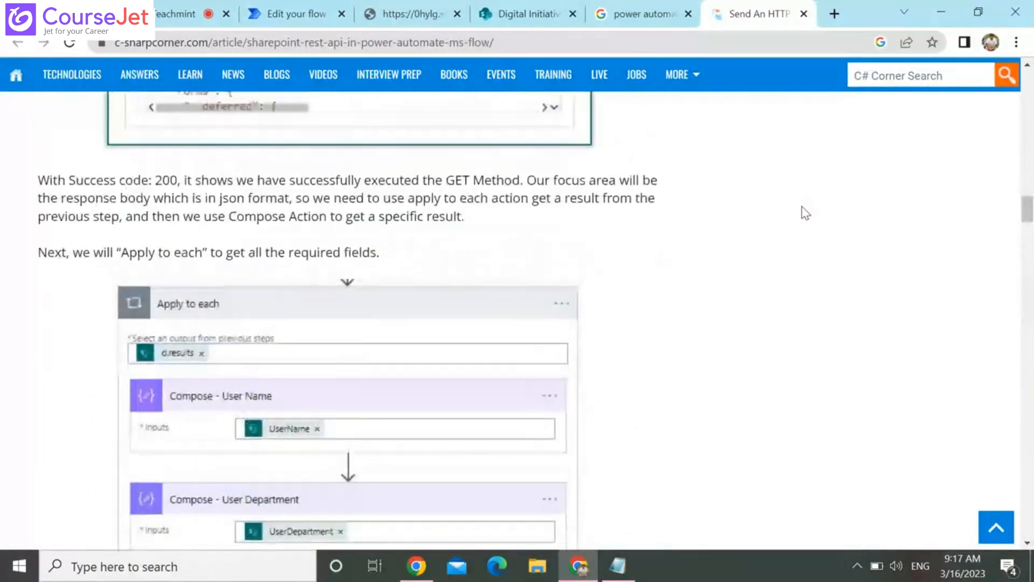
pyautogui.click(544, 7)
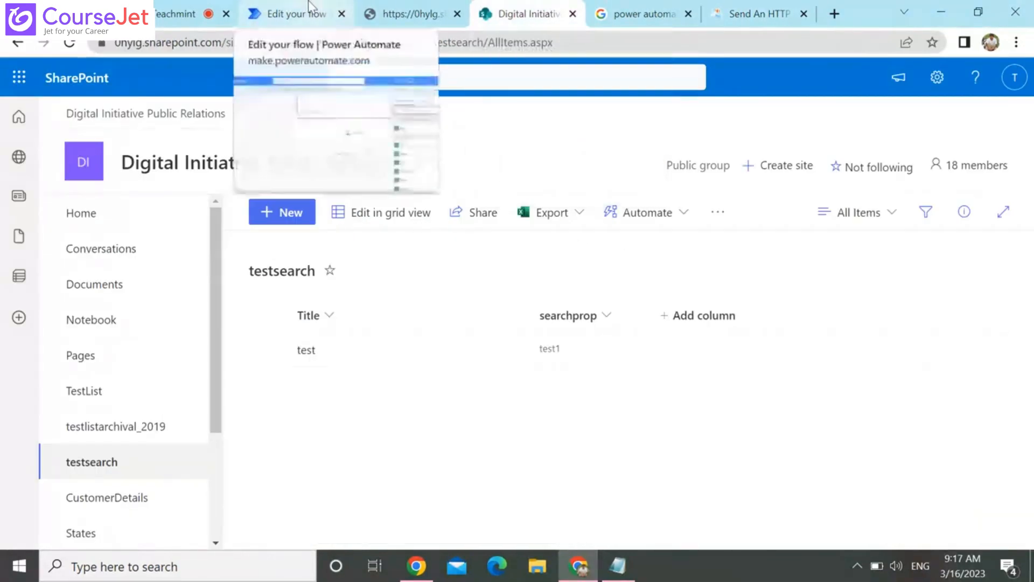
# Try using the body output of Send an HTTP request to SharePoint as the Create item Title
pyautogui.click(288, 13)
pyautogui.click(792, 273)
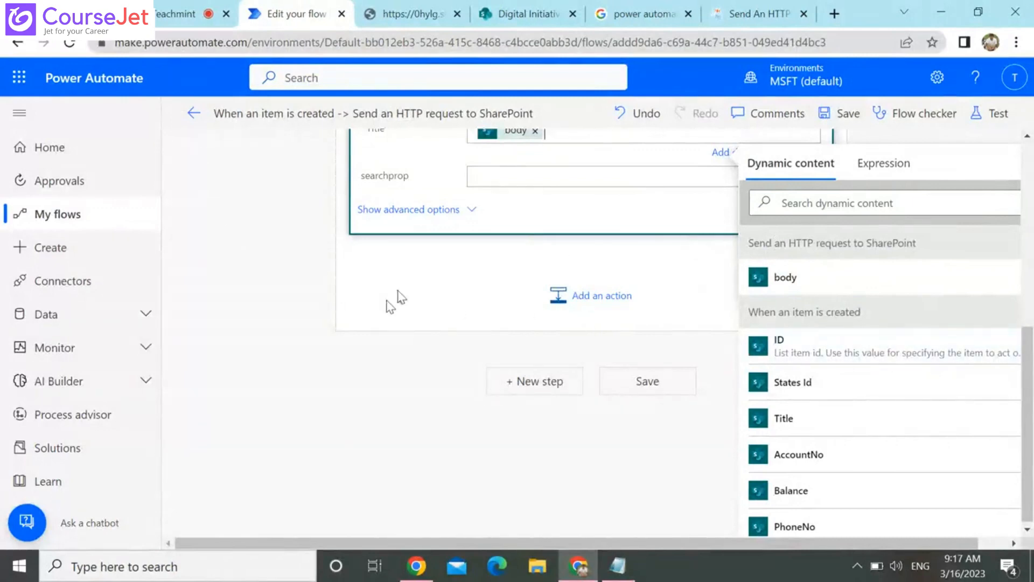
pyautogui.click(397, 298)
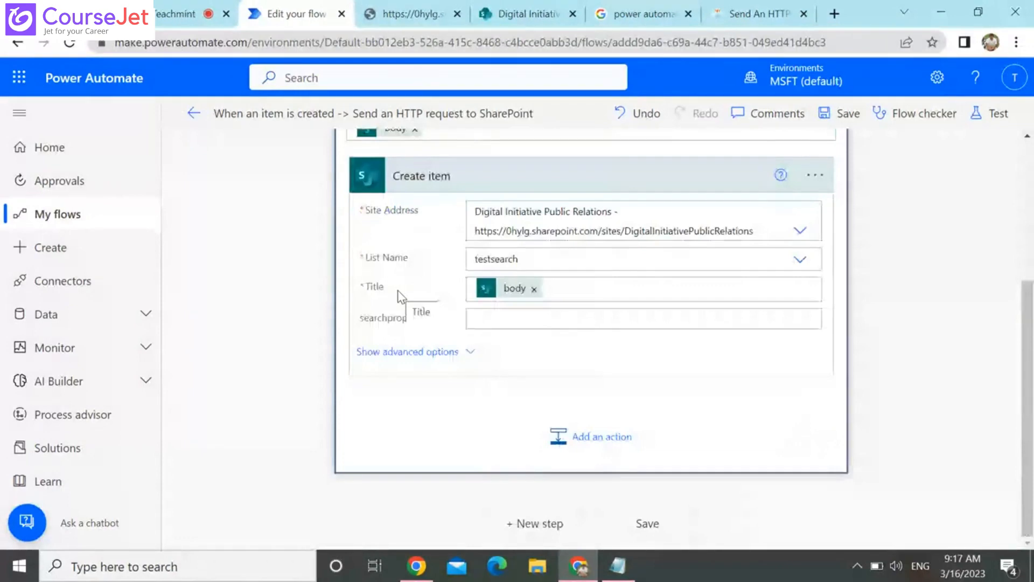
pyautogui.click(534, 290)
# Try to set the Create item Title with the expression d.result
pyautogui.click(998, 544)
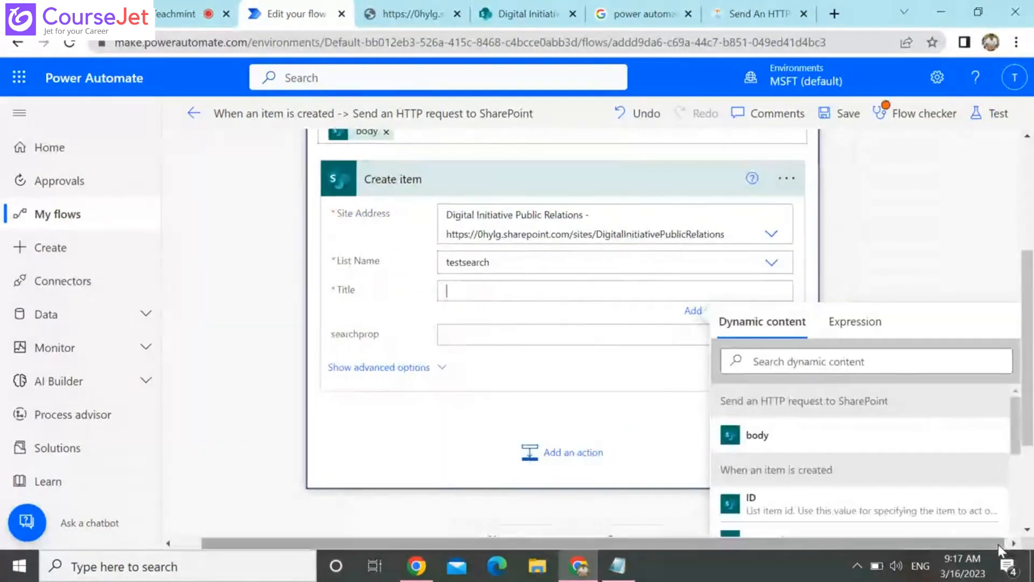
pyautogui.click(837, 330)
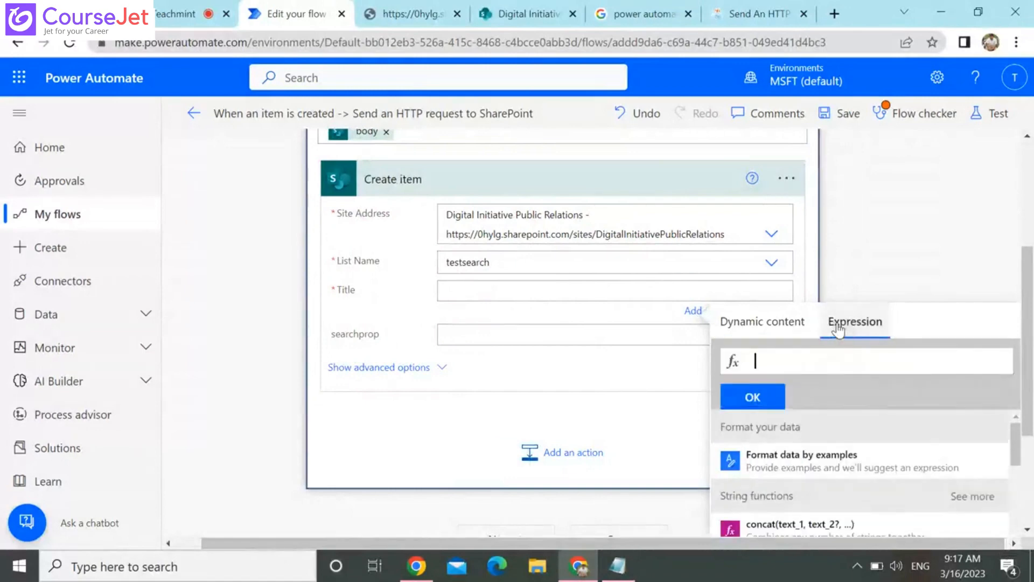
pyautogui.write('b')
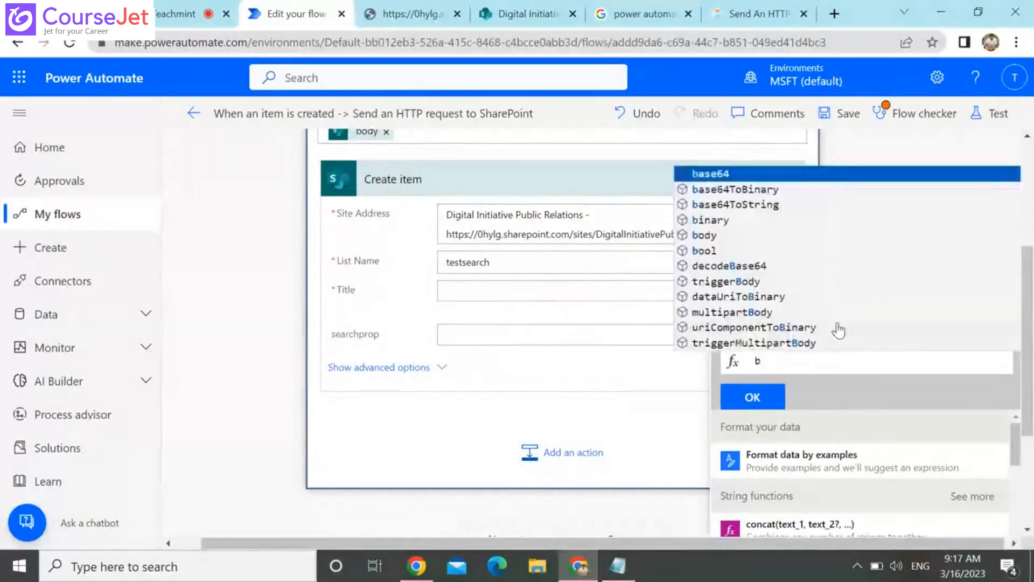
pyautogui.press('BackSpace')
pyautogui.write('d')
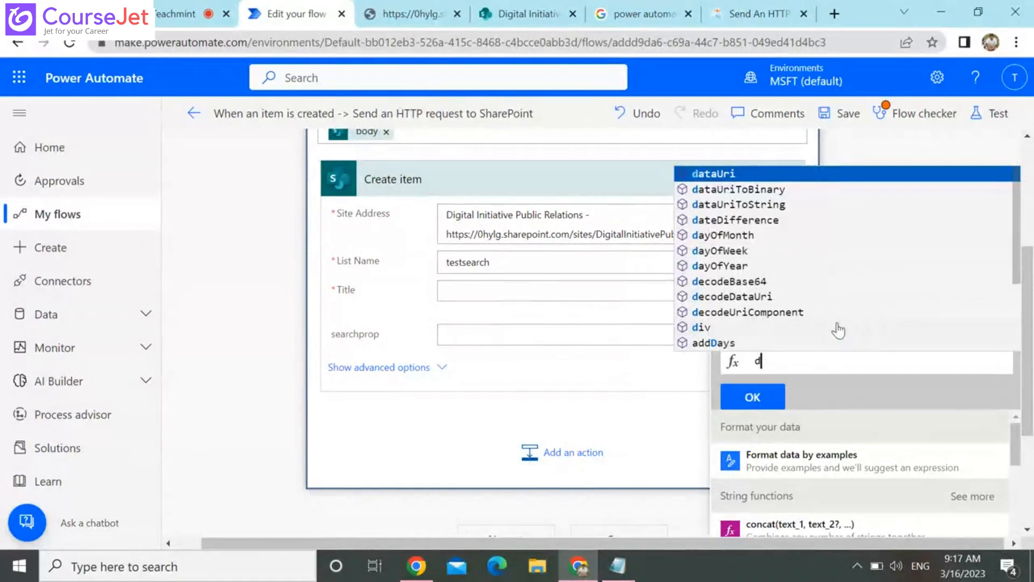
pyautogui.write('.re')
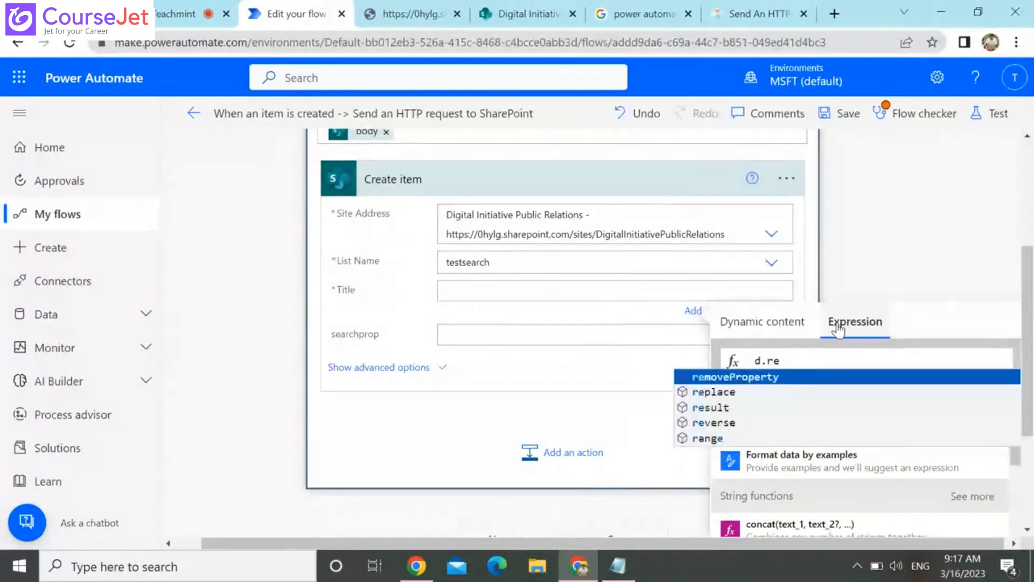
pyautogui.press('Down')
pyautogui.press('Down')
pyautogui.press('Return')
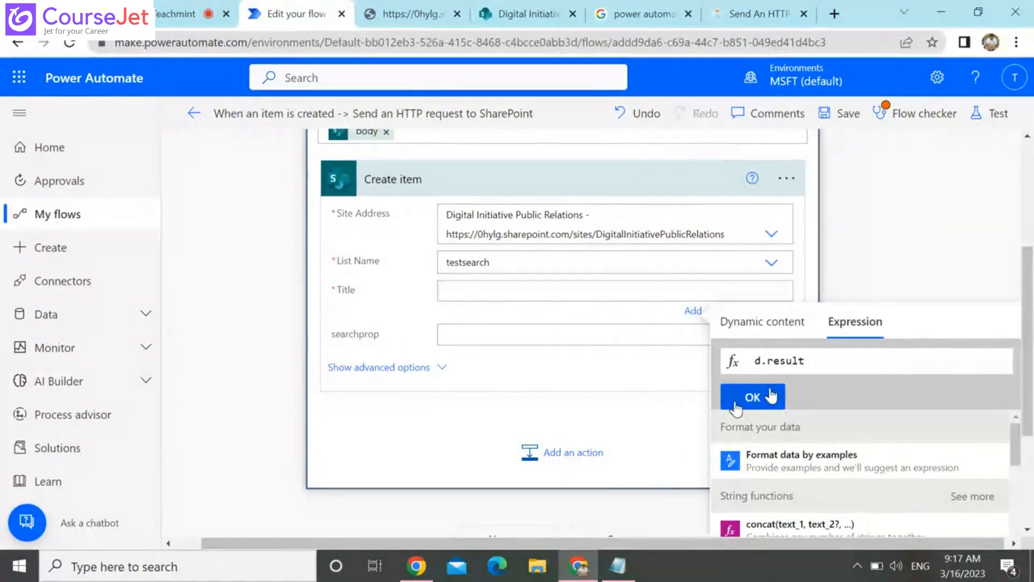
pyautogui.click(752, 398)
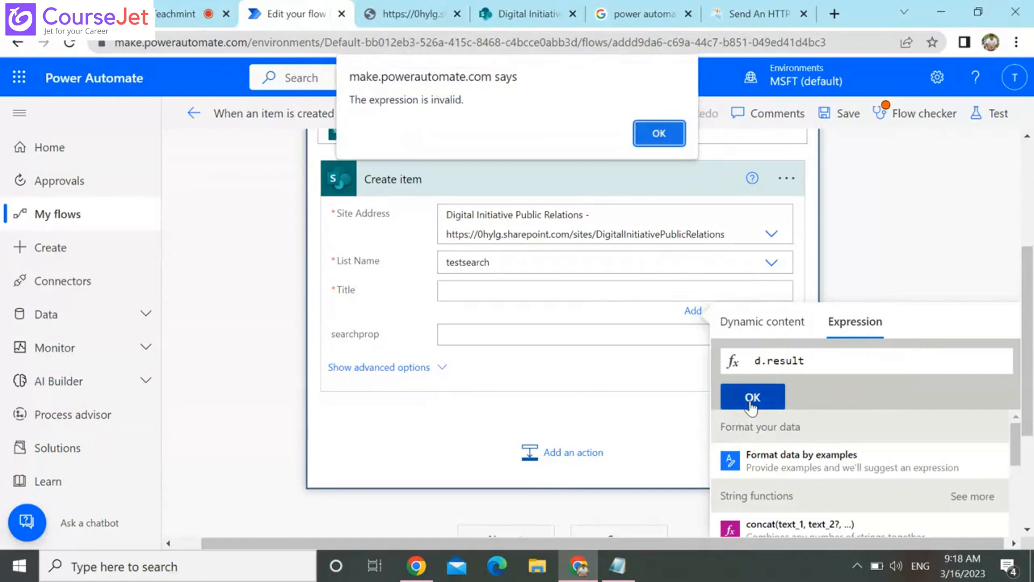
pyautogui.click(661, 133)
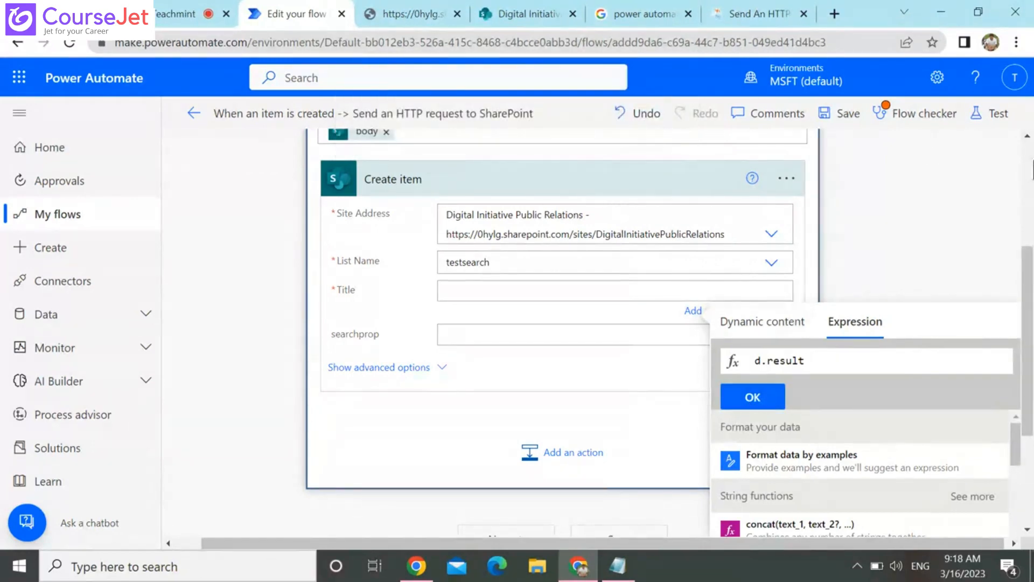
# Review the Apply to each input and the HTTP request's settings, and compare them with the article's Apply to each and Compose example
pyautogui.scroll(3, 1033, 164)
pyautogui.scroll(2, 1032, 165)
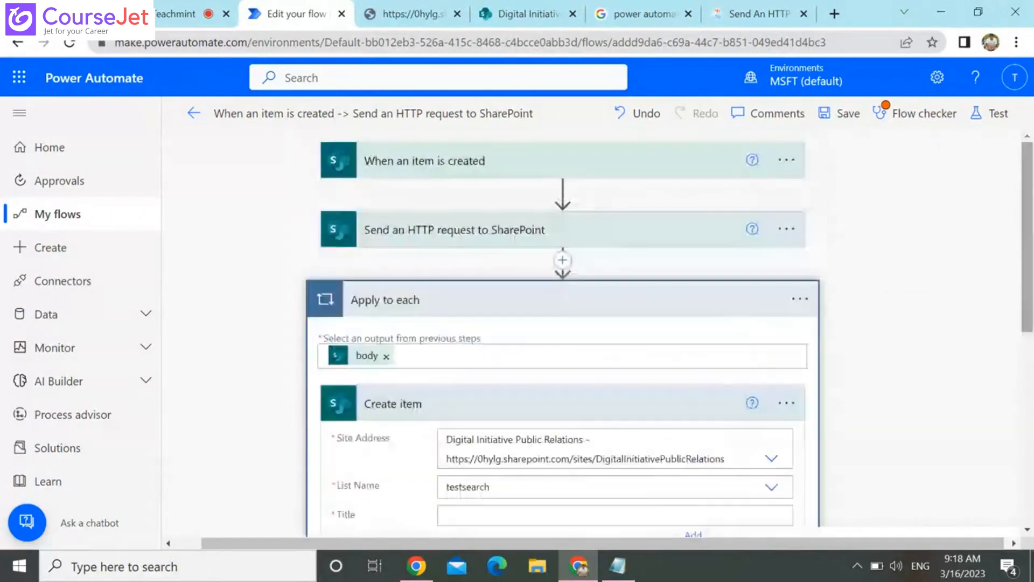
pyautogui.click(365, 364)
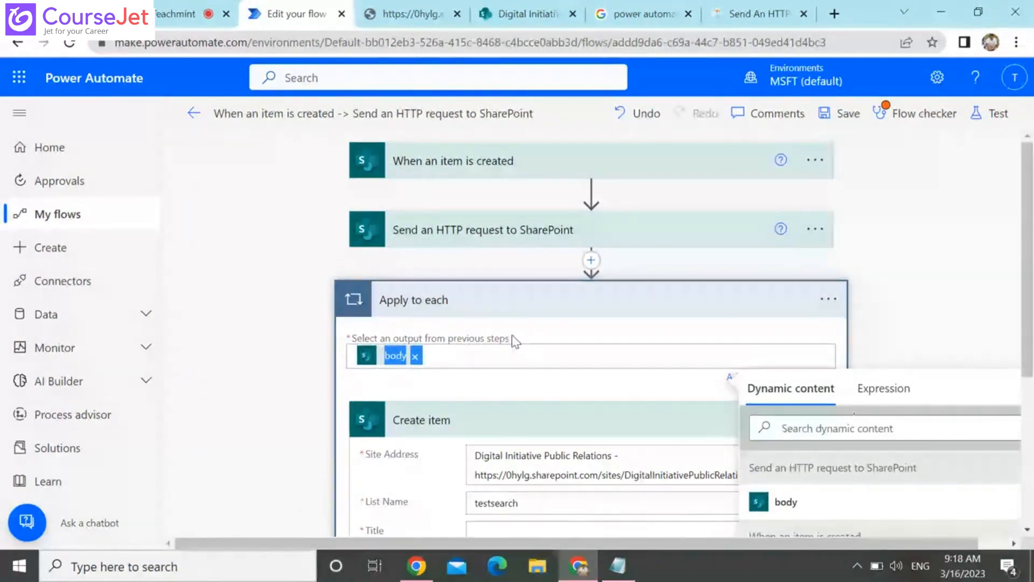
pyautogui.click(522, 231)
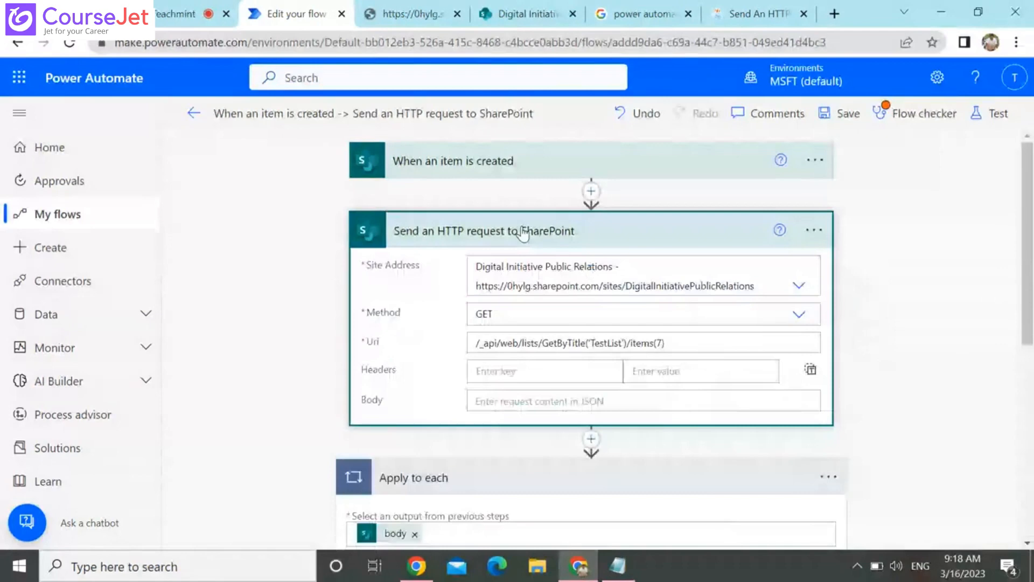
pyautogui.click(758, 15)
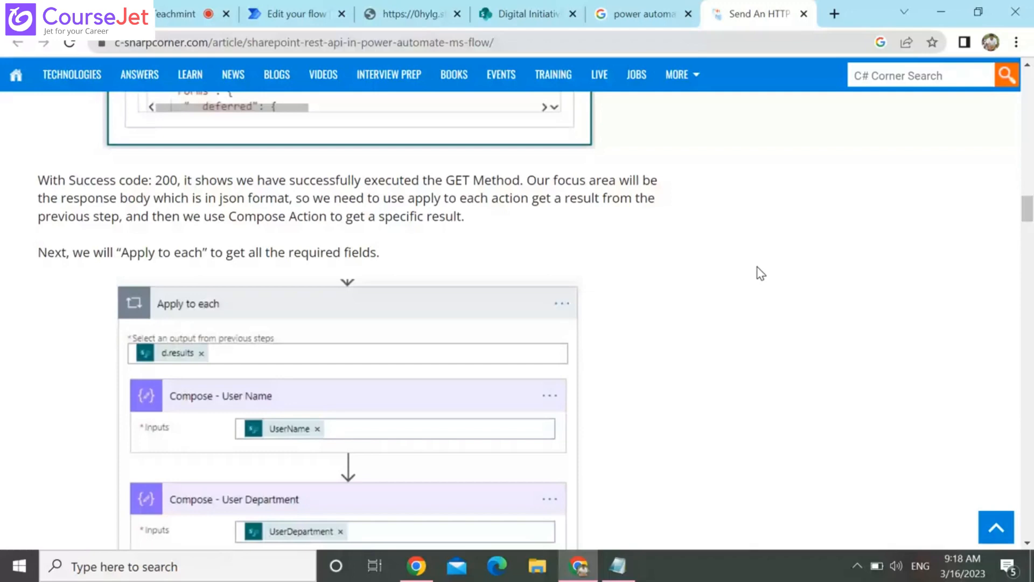
pyautogui.doubleClick(423, 199)
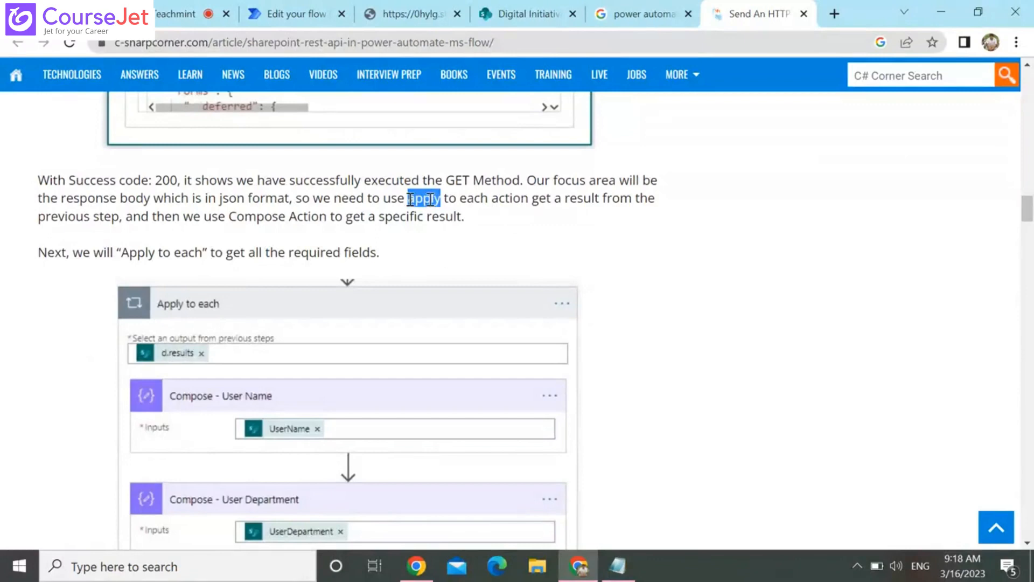
pyautogui.scroll(-9, 410, 203)
pyautogui.scroll(4, 411, 203)
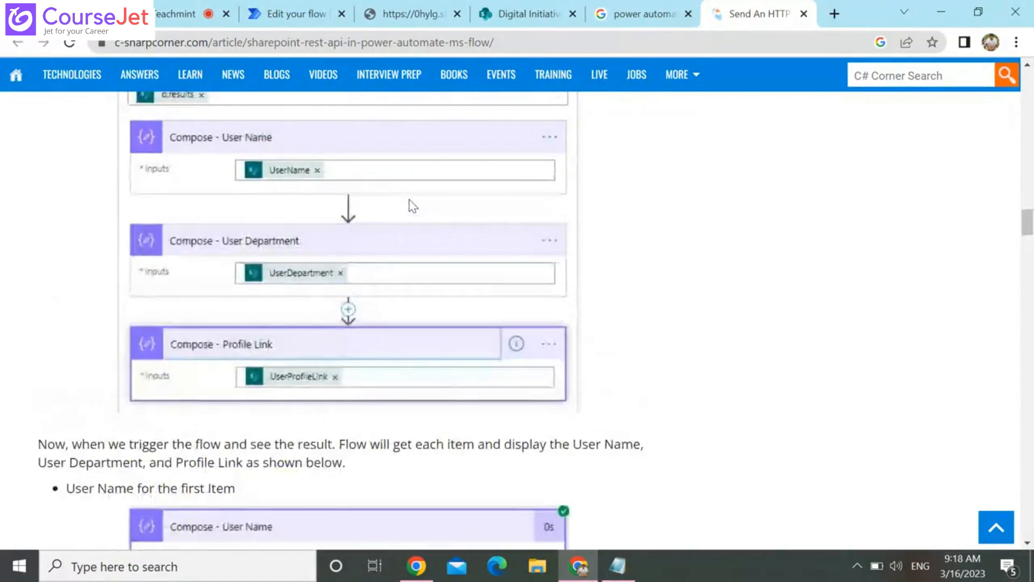
pyautogui.scroll(4, 413, 206)
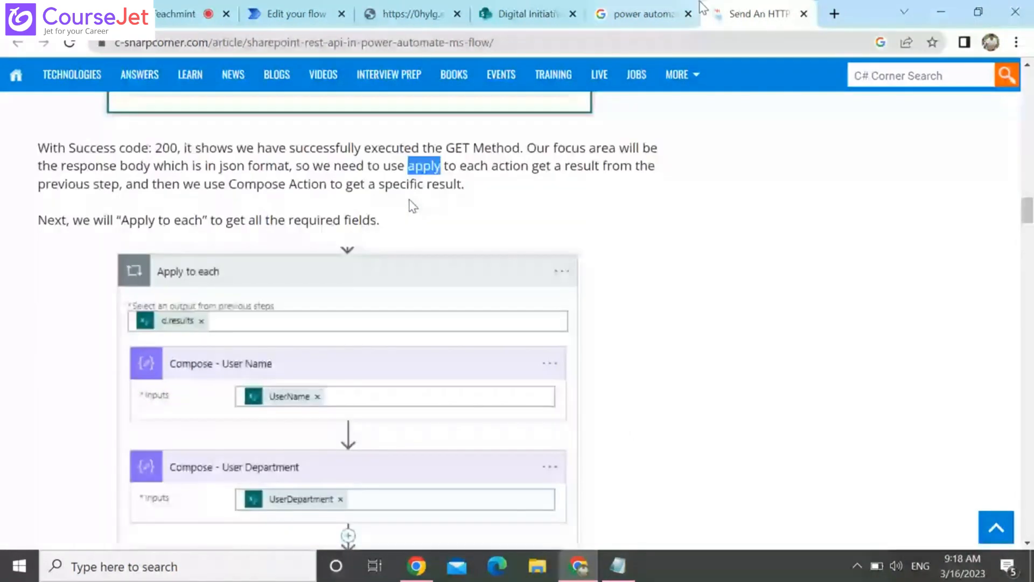
# Read the Microsoft Learn article on the Send HTTP Request action, focusing on its JSON light header and Parse the response expressions
pyautogui.click(642, 13)
pyautogui.click(654, 2)
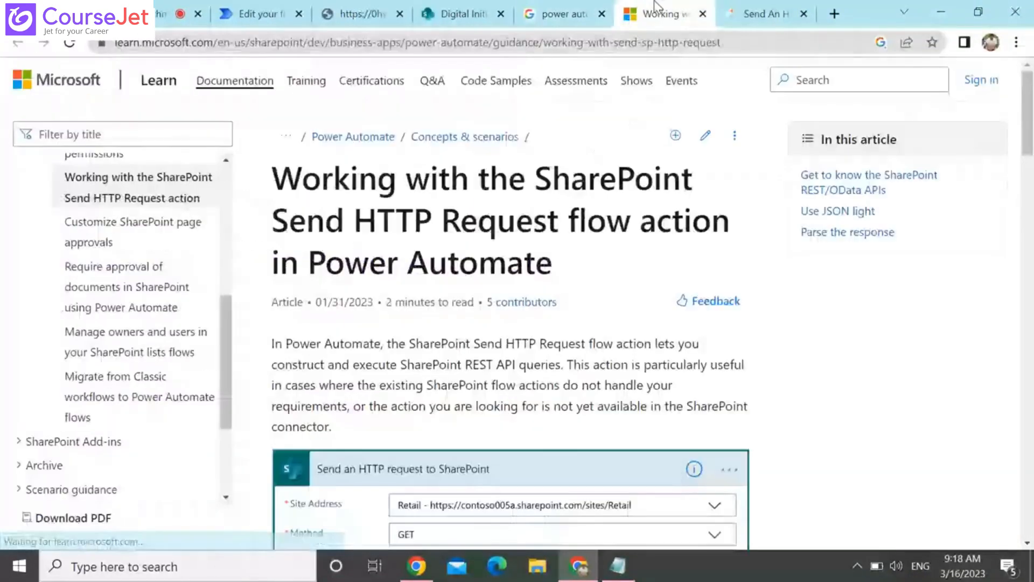
pyautogui.scroll(-10, 654, 2)
pyautogui.scroll(-8, 654, 1)
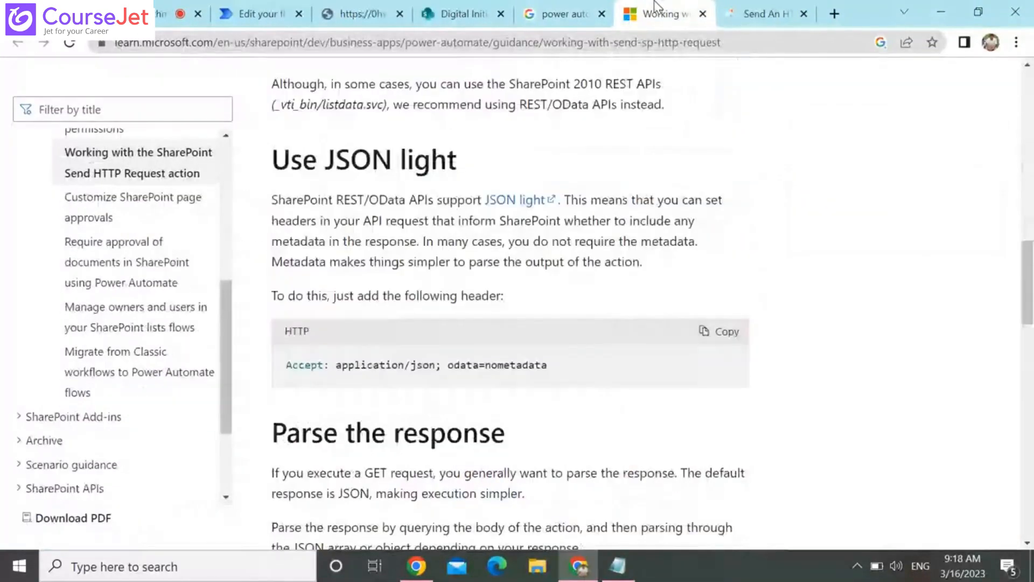
pyautogui.scroll(-3, 654, 1)
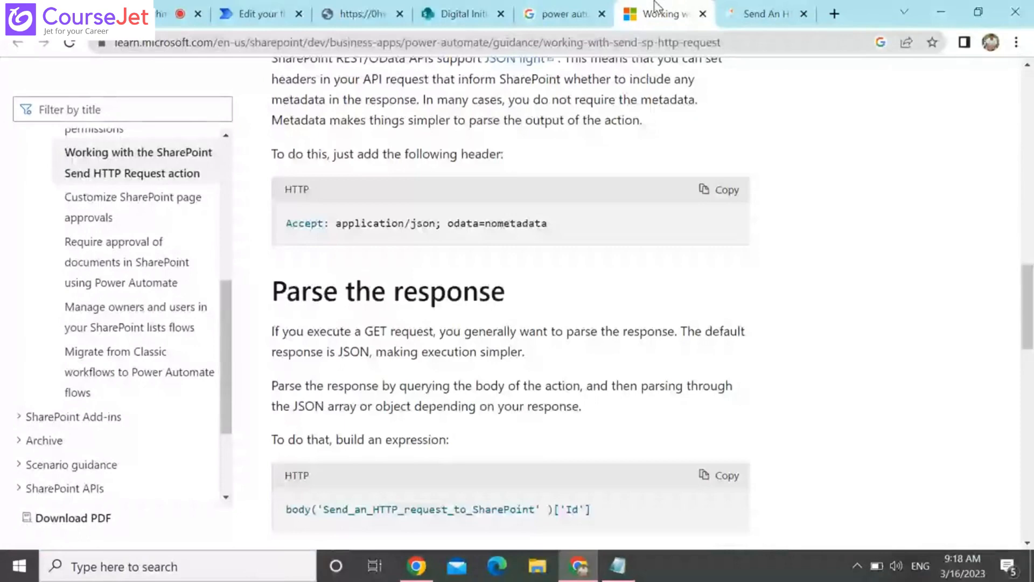
pyautogui.scroll(-1, 656, 6)
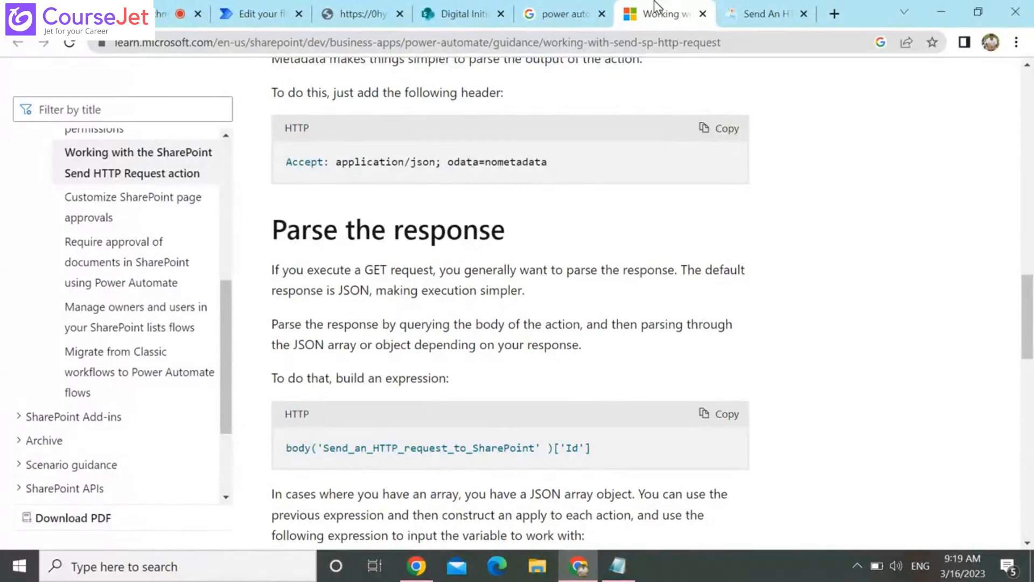
pyautogui.press('Down')
pyautogui.press('Down')
pyautogui.press('Down')
pyautogui.press('Down')
pyautogui.press('Down')
pyautogui.press('Down')
pyautogui.press('Down')
pyautogui.press('Down')
pyautogui.press('Down')
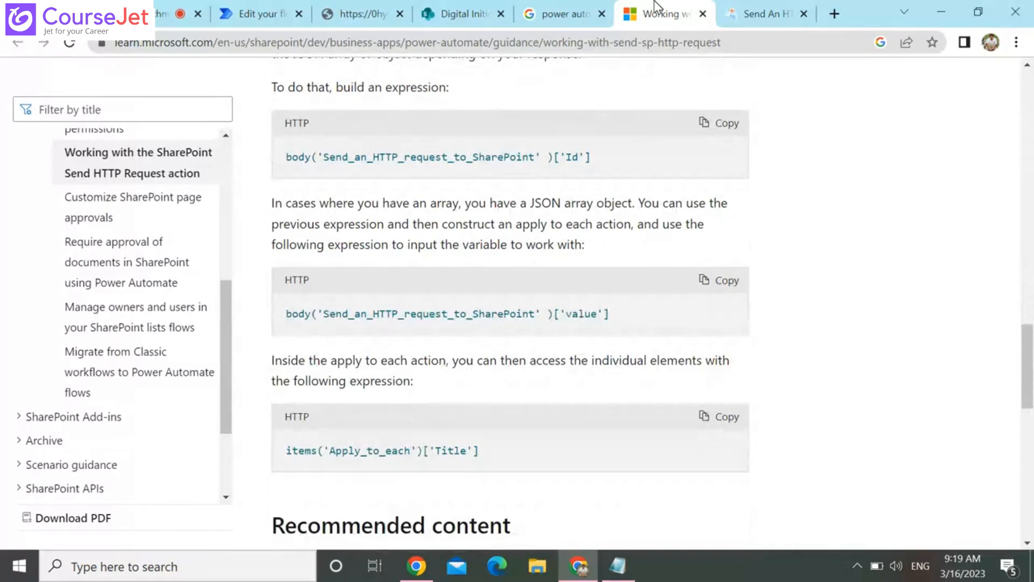
pyautogui.scroll(5, 673, 187)
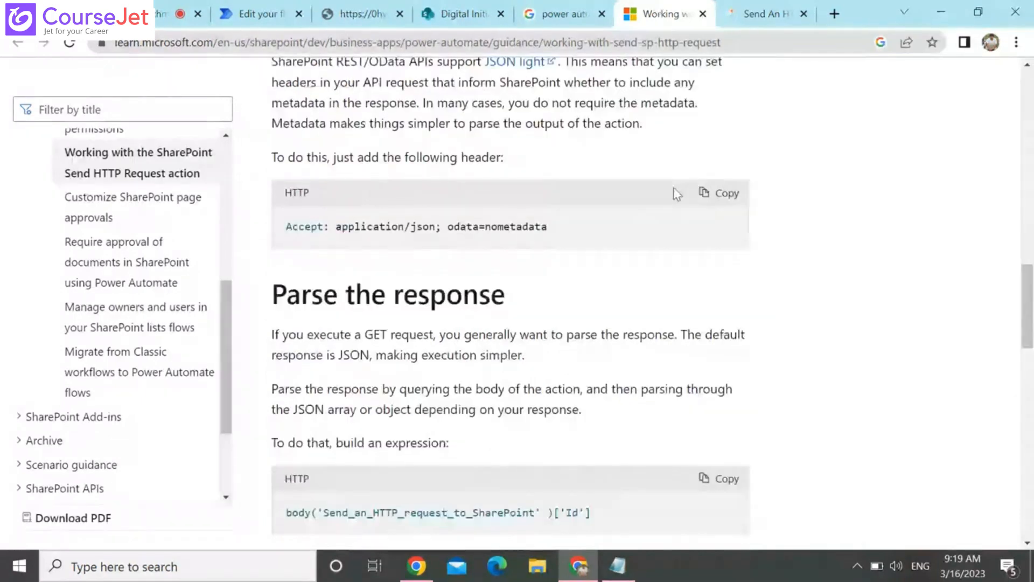
pyautogui.moveTo(517, 334); pyautogui.dragTo(489, 334)
pyautogui.moveTo(665, 344); pyautogui.dragTo(666, 350)
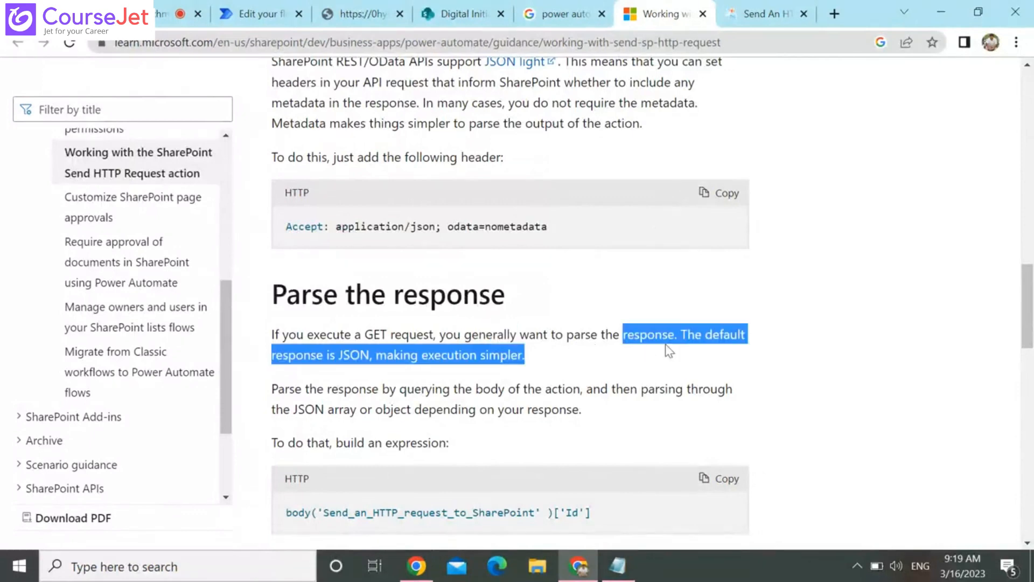
pyautogui.tripleClick(371, 389)
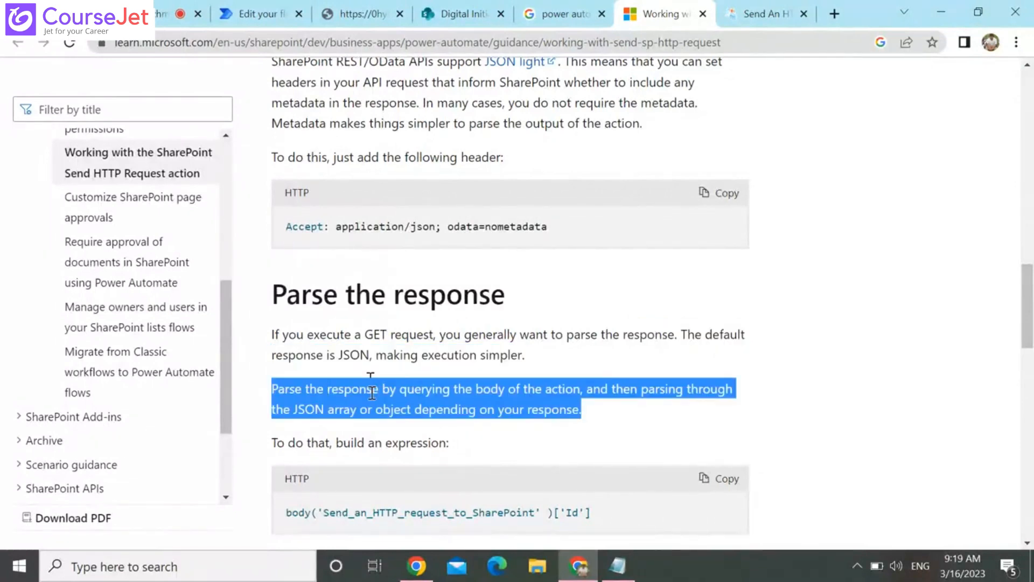
pyautogui.scroll(-3, 372, 393)
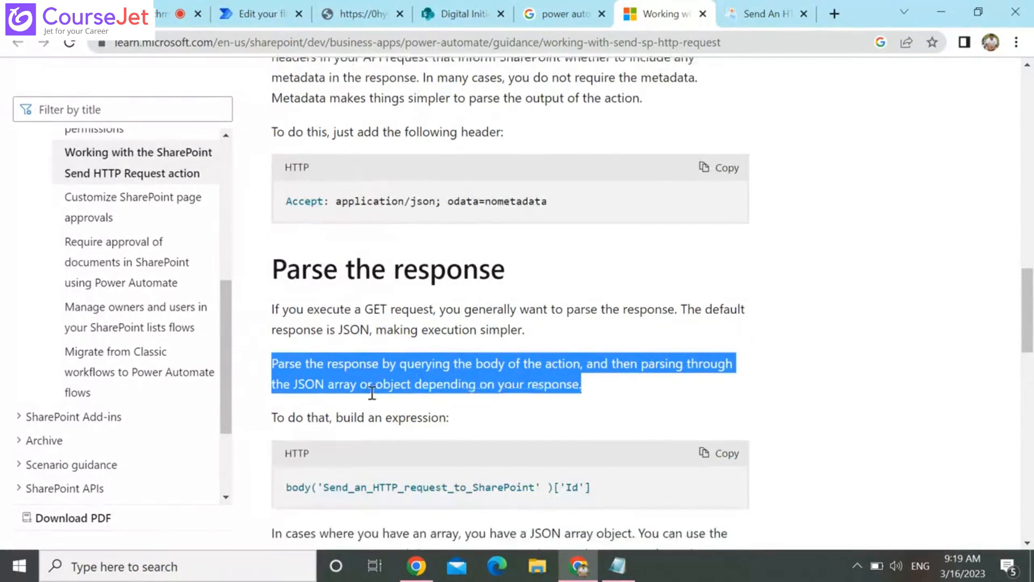
pyautogui.scroll(1, 375, 399)
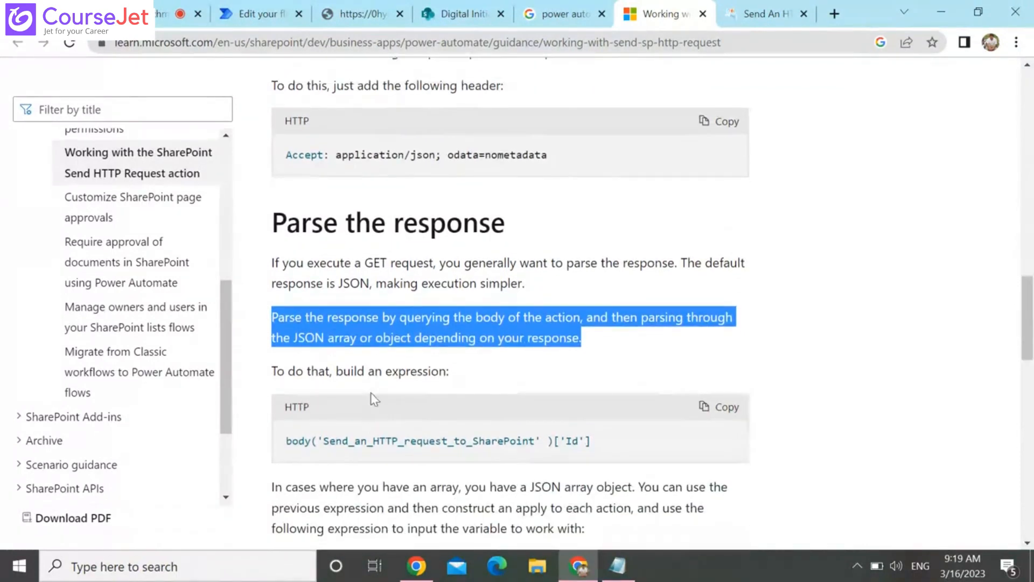
# Examine the article's example Send an HTTP request to SharePoint action, including its Uri and Headers
pyautogui.scroll(5, 375, 398)
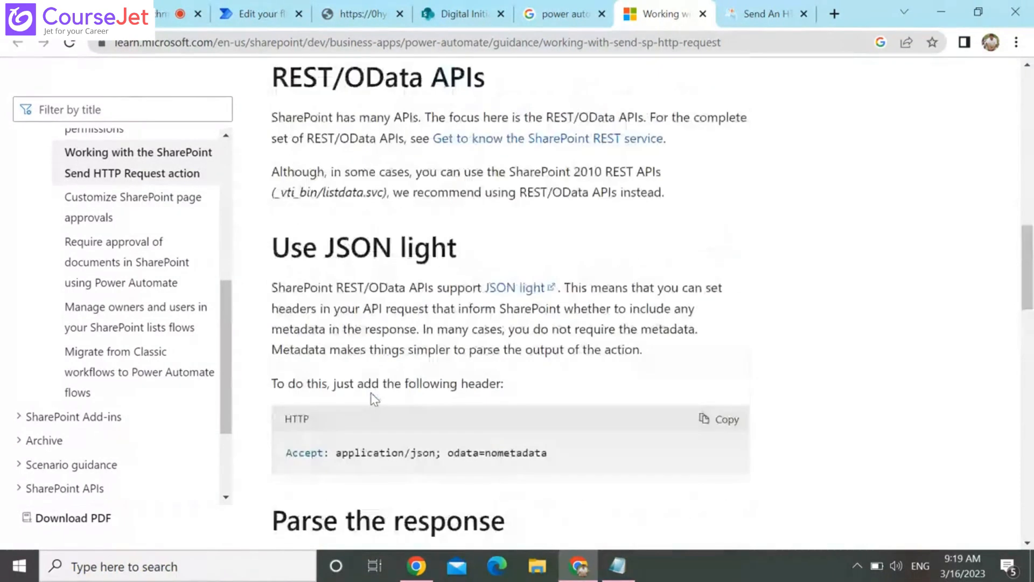
pyautogui.scroll(4, 374, 398)
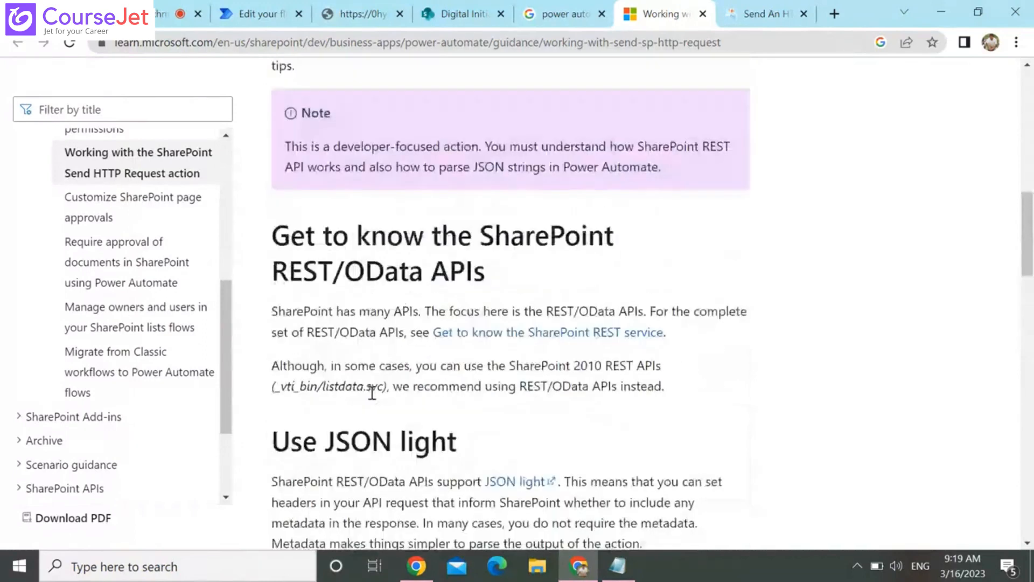
pyautogui.scroll(5, 372, 393)
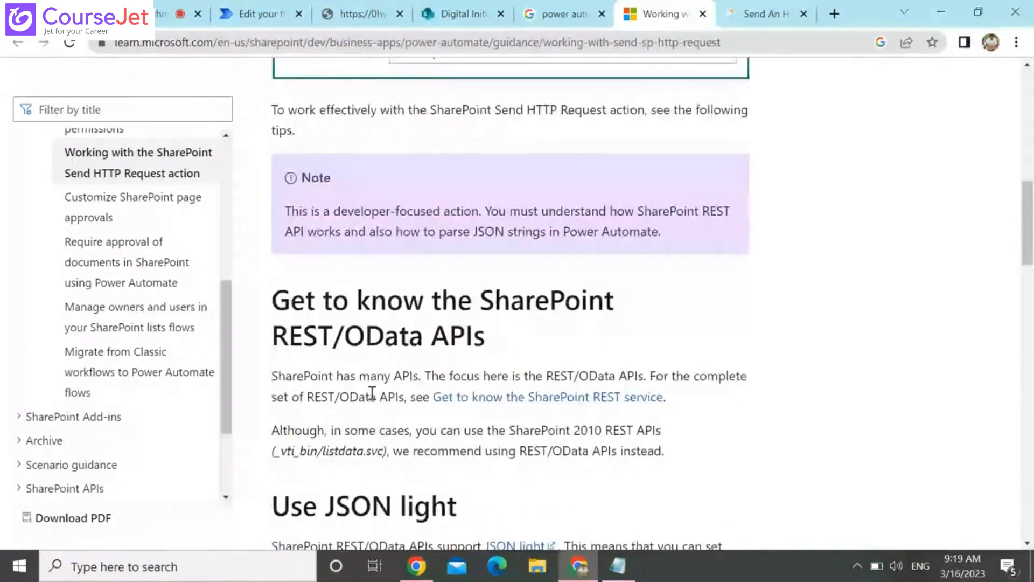
pyautogui.scroll(1, 371, 393)
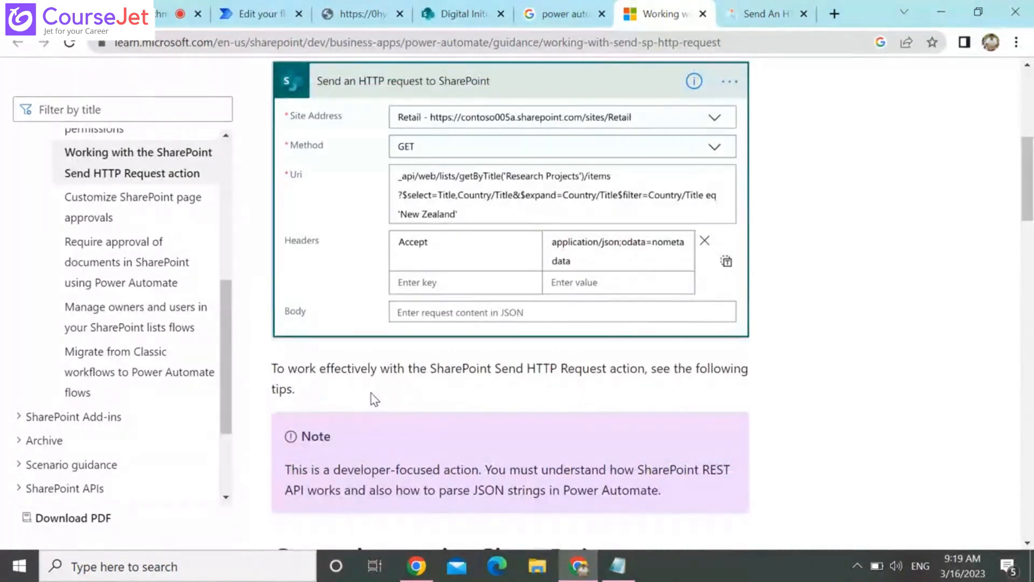
pyautogui.scroll(-6, 370, 399)
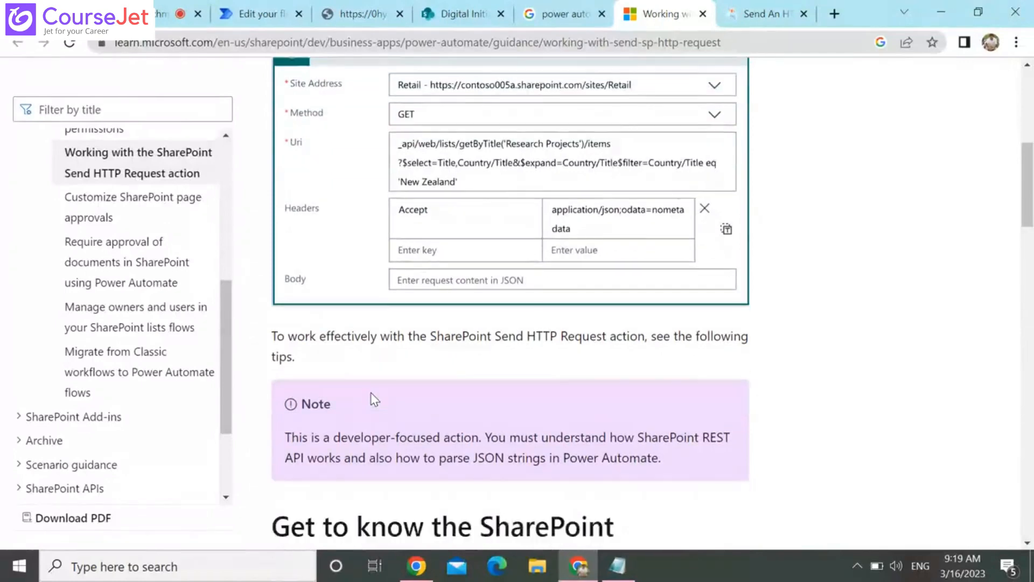
# Copy the Accept header name from the article into the header key of Send an HTTP request to SharePoint
pyautogui.scroll(-3, 372, 399)
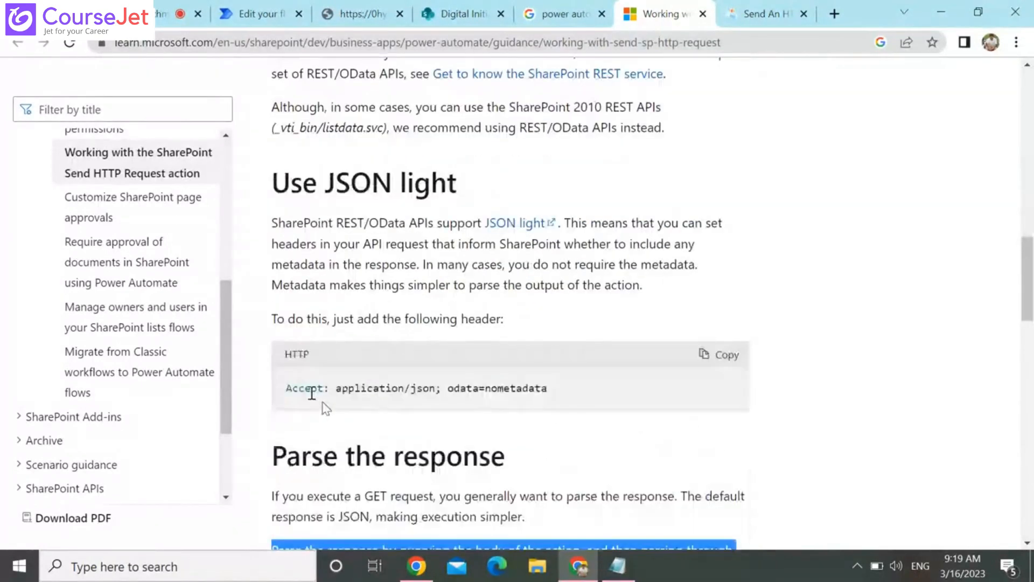
pyautogui.click(312, 393)
pyautogui.moveTo(286, 387); pyautogui.dragTo(372, 393)
pyautogui.hotkey('ctrl', 'c')
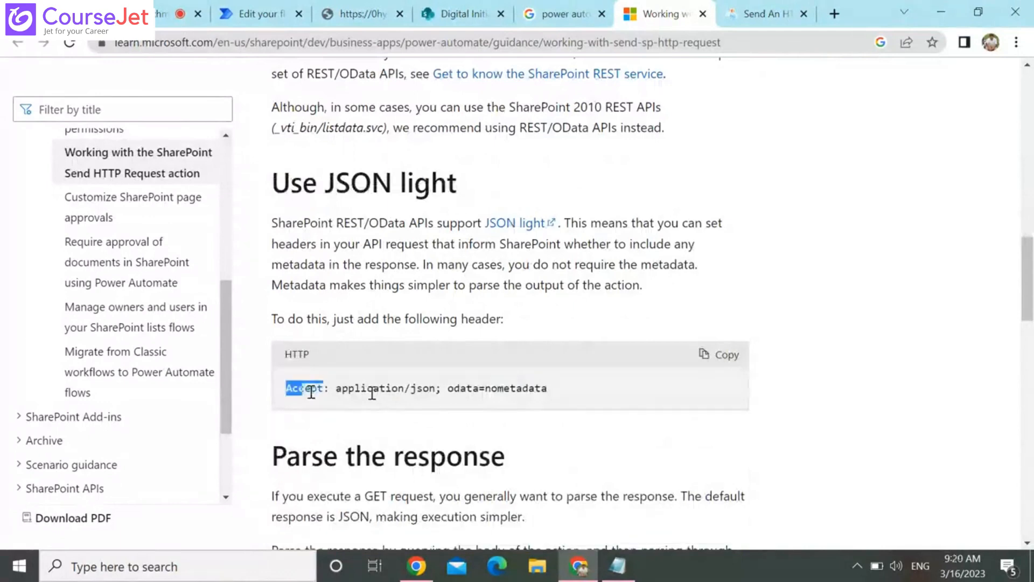
pyautogui.hotkey('alt', 'Tab')
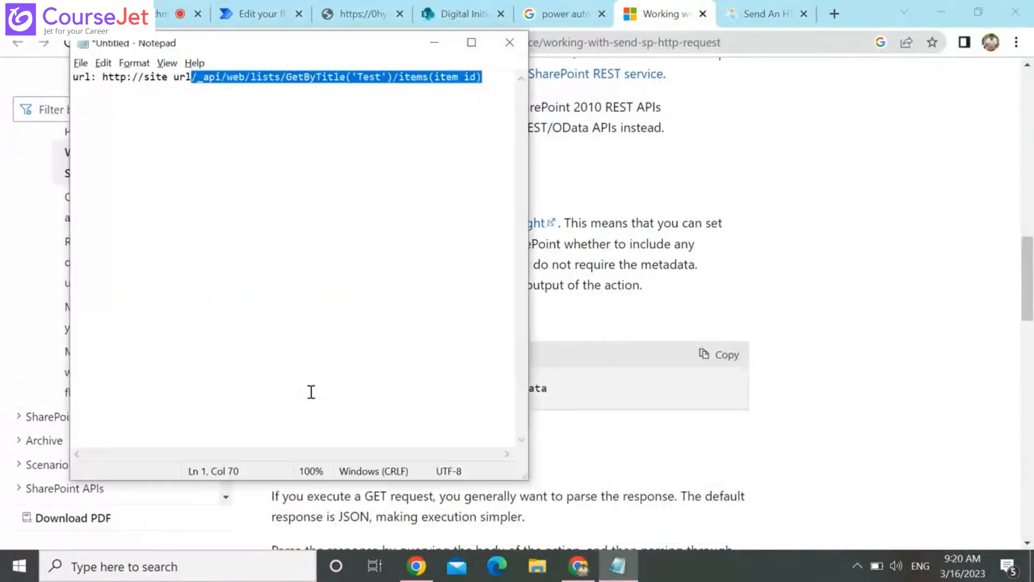
pyautogui.hotkey('alt', 'Tab')
pyautogui.click(267, 3)
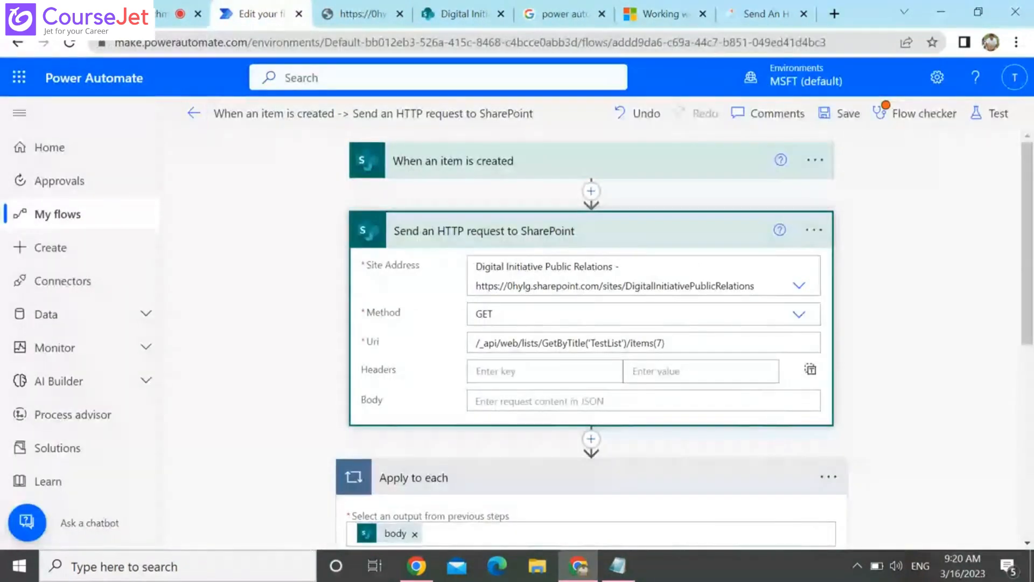
pyautogui.click(556, 379)
pyautogui.hotkey('ctrl', 'v')
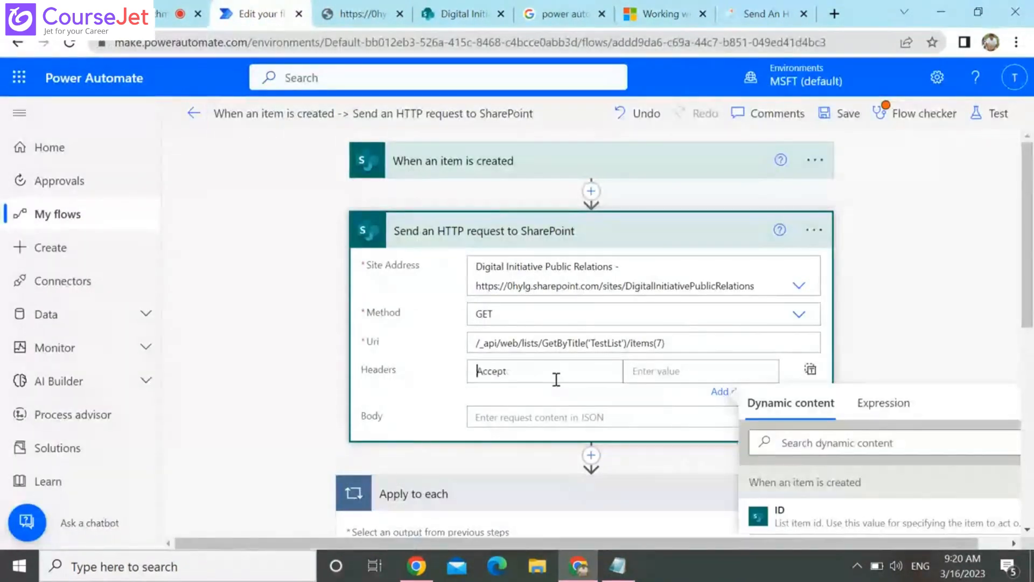
# Set the Accept header's value to application/json; odata=nometadata, copied from the Microsoft Learn article
pyautogui.click(670, 12)
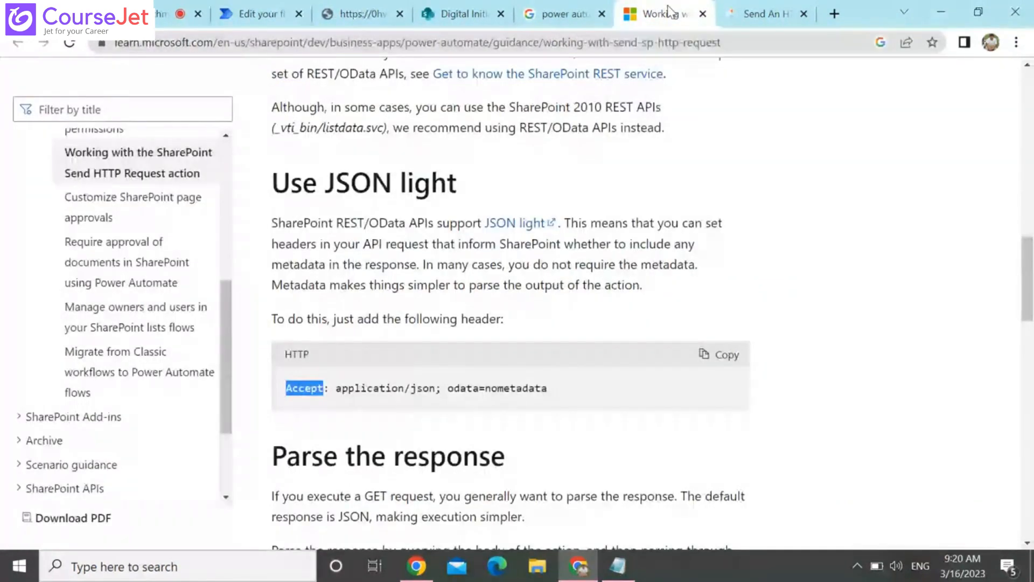
pyautogui.moveTo(335, 388); pyautogui.dragTo(547, 388)
pyautogui.hotkey('ctrl', 'c')
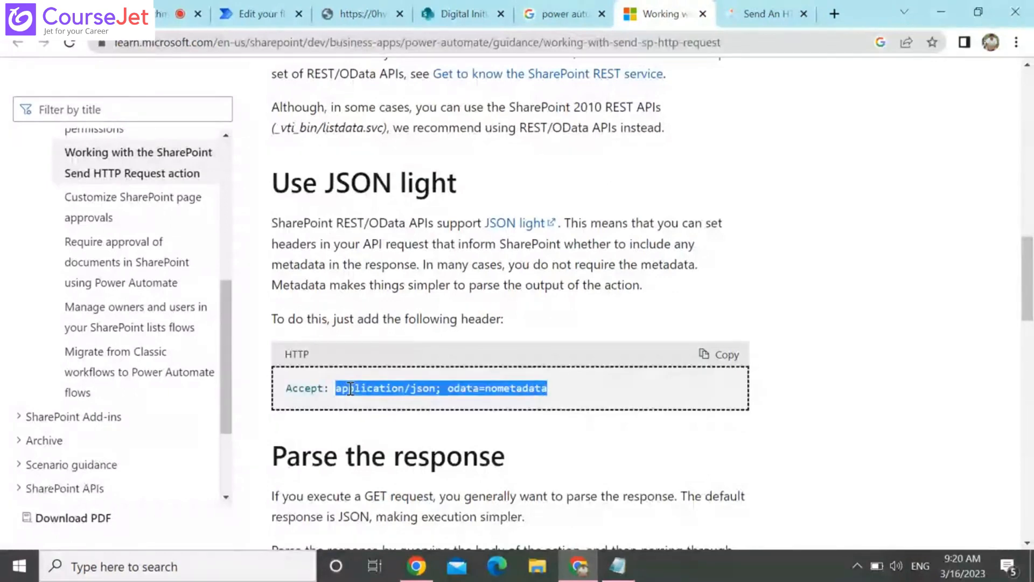
pyautogui.click(463, 13)
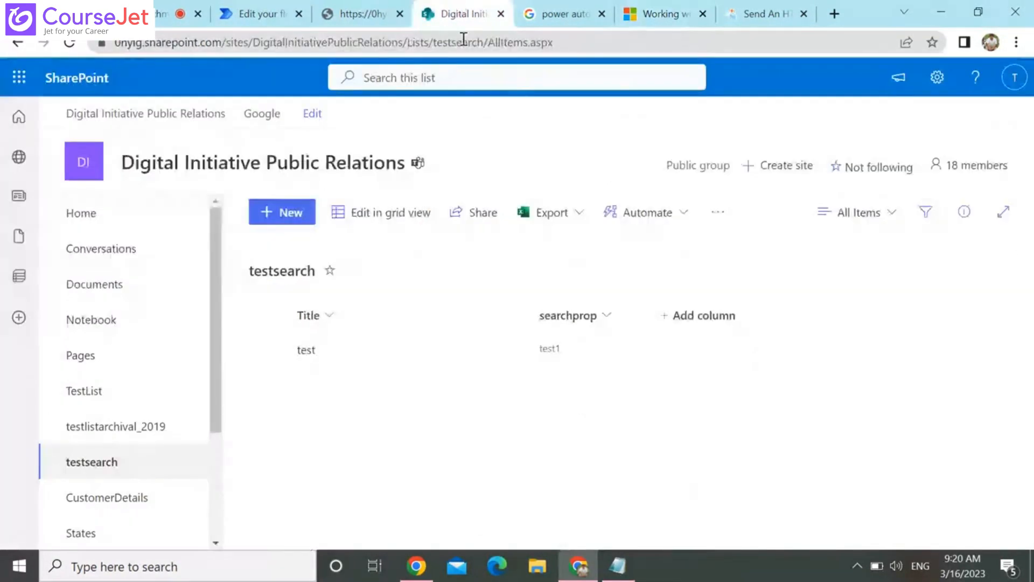
pyautogui.click(258, 13)
pyautogui.click(676, 377)
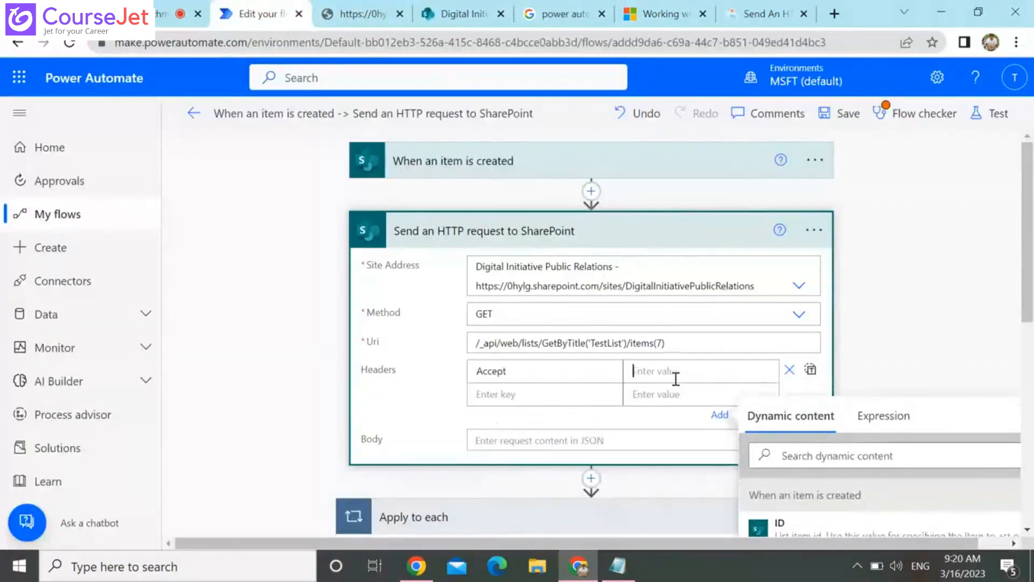
pyautogui.hotkey('ctrl', 'v')
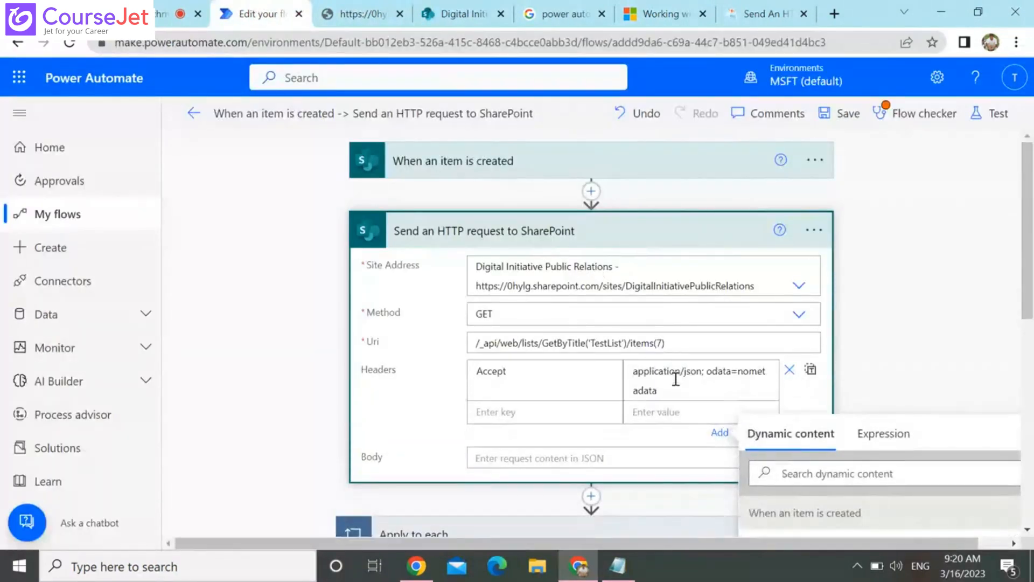
pyautogui.click(903, 334)
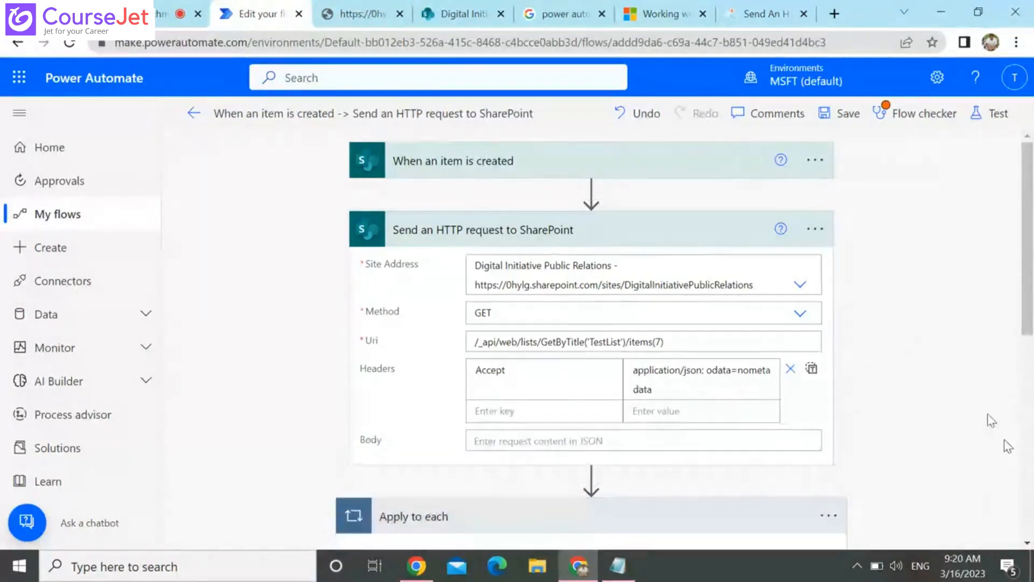
# Remove the body output from the Apply to each input and check the dynamic content offered for it
pyautogui.scroll(-6, 1023, 490)
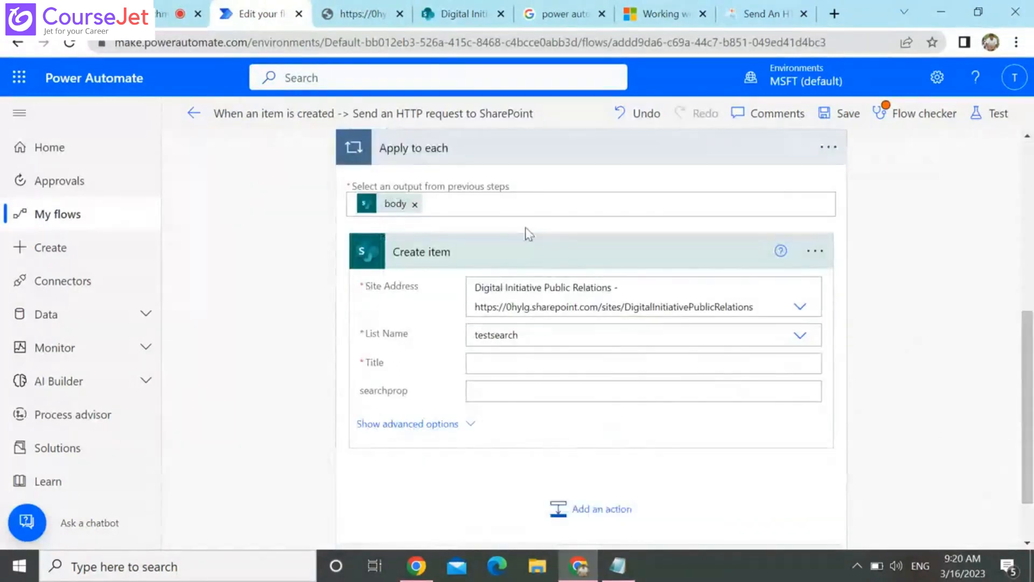
pyautogui.click(510, 210)
pyautogui.press('BackSpace')
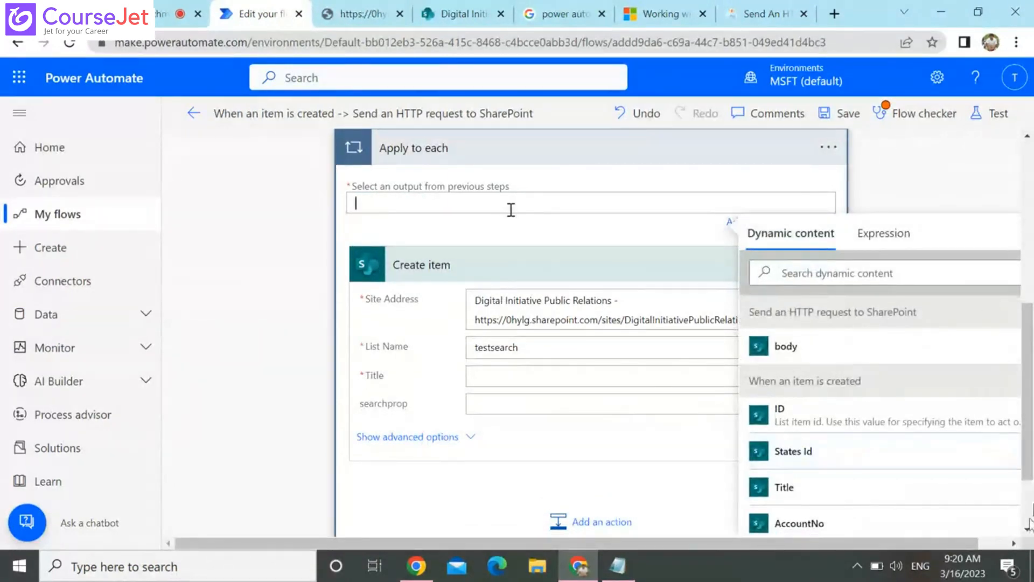
pyautogui.scroll(-2, 1030, 517)
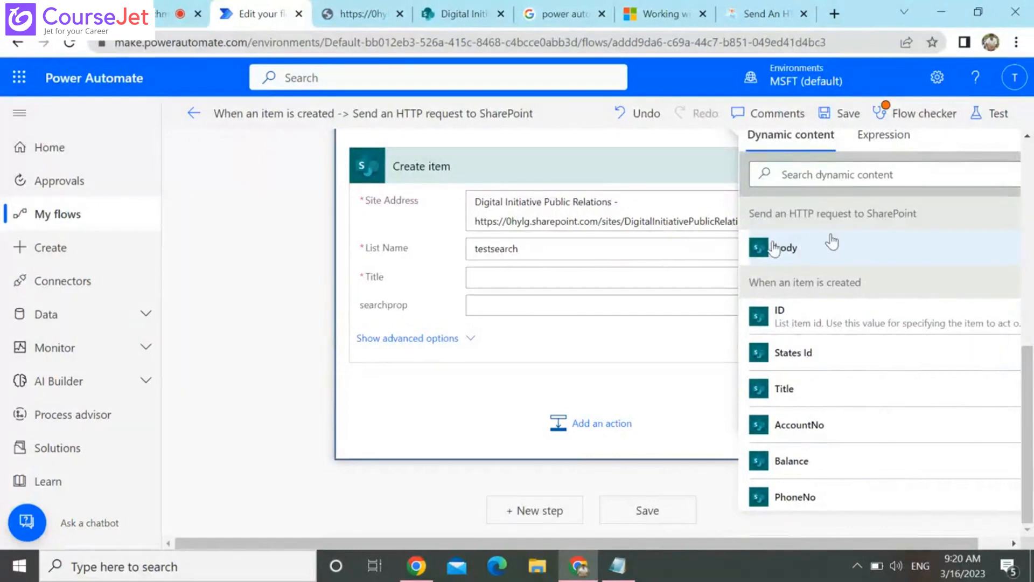
pyautogui.click(296, 275)
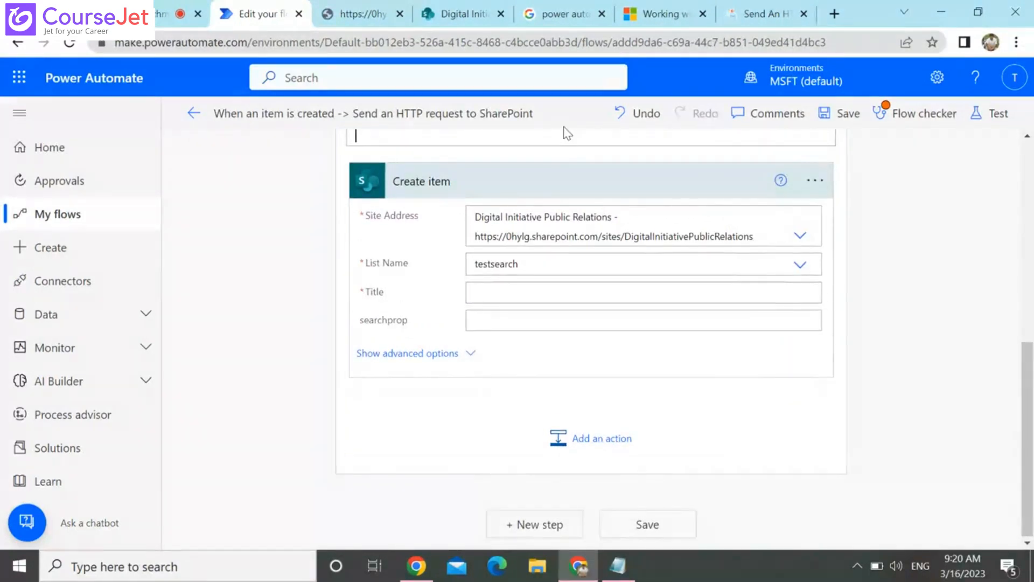
# Insert a Parse JSON action between Send an HTTP request to SharePoint and Apply to each
pyautogui.scroll(5, 1030, 160)
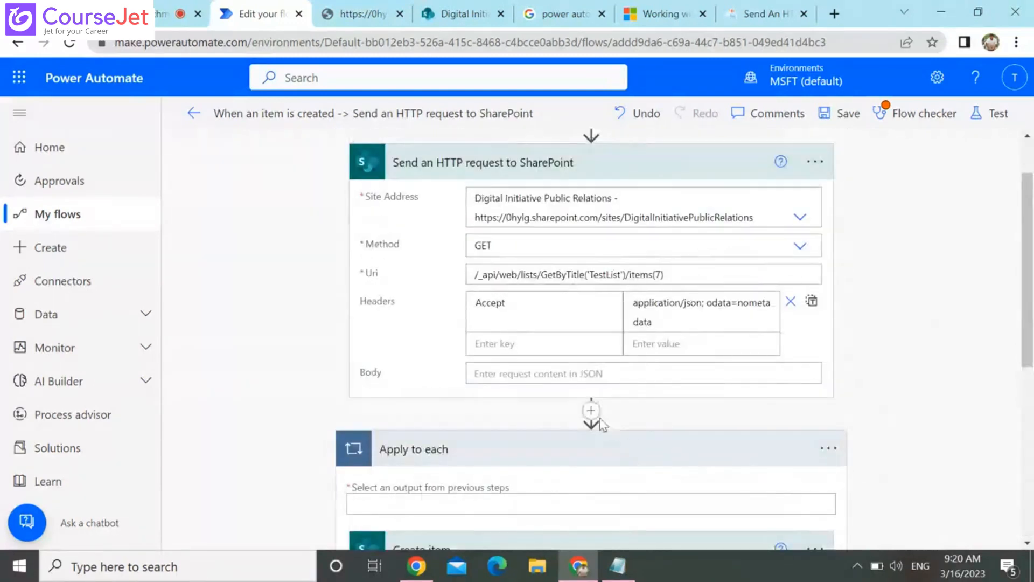
pyautogui.click(595, 416)
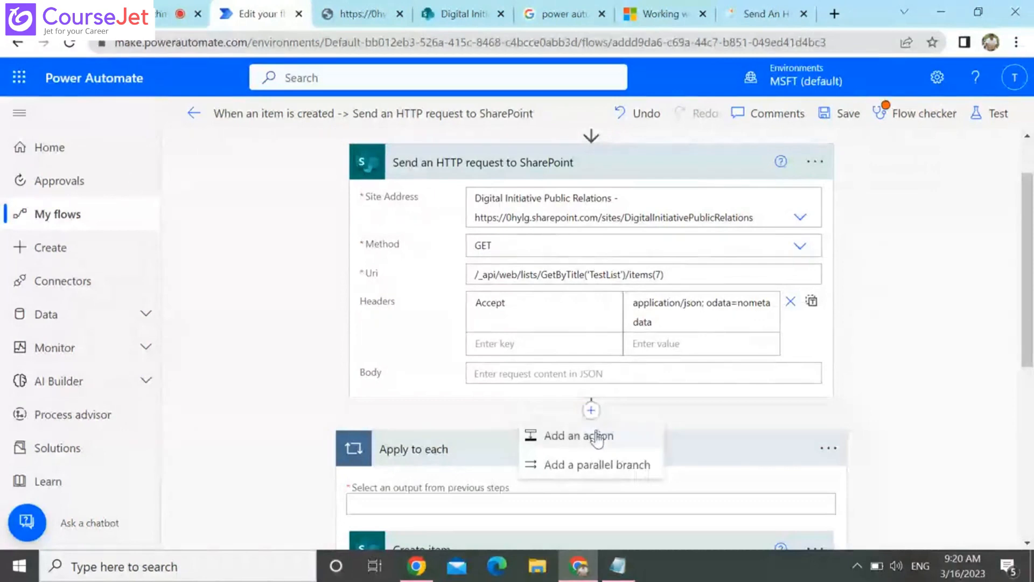
pyautogui.click(598, 434)
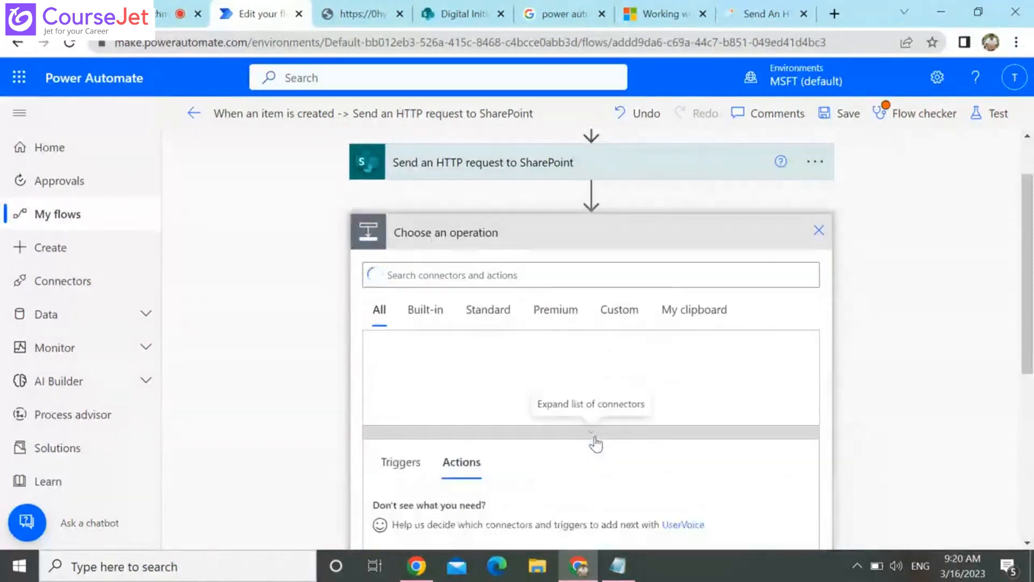
pyautogui.write('pa')
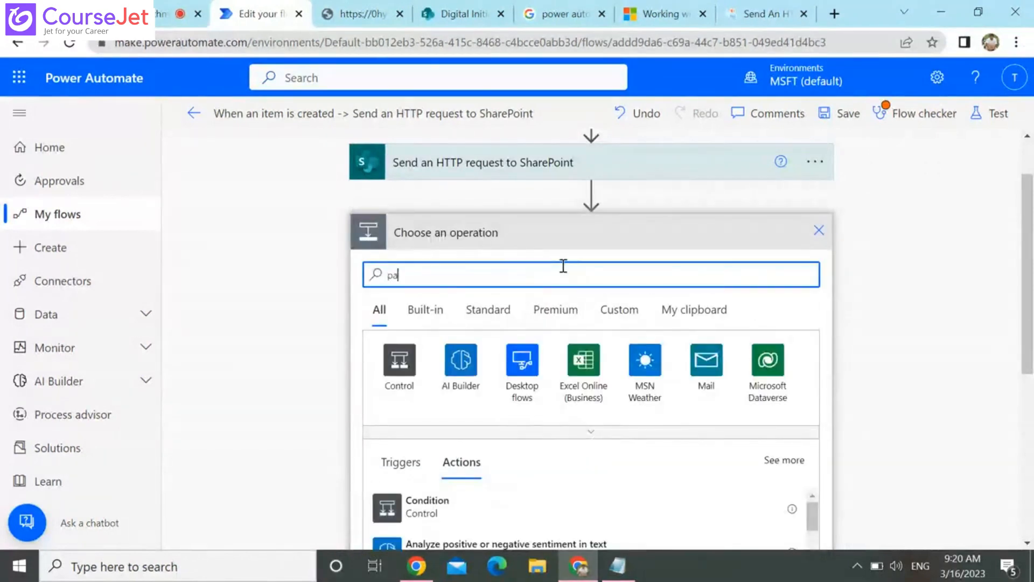
pyautogui.write('rse')
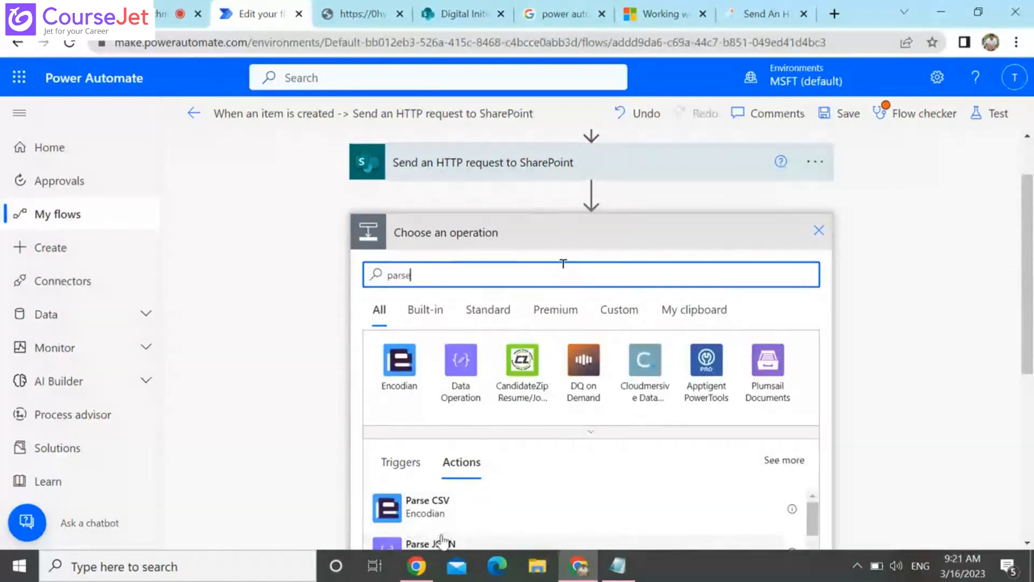
pyautogui.click(442, 540)
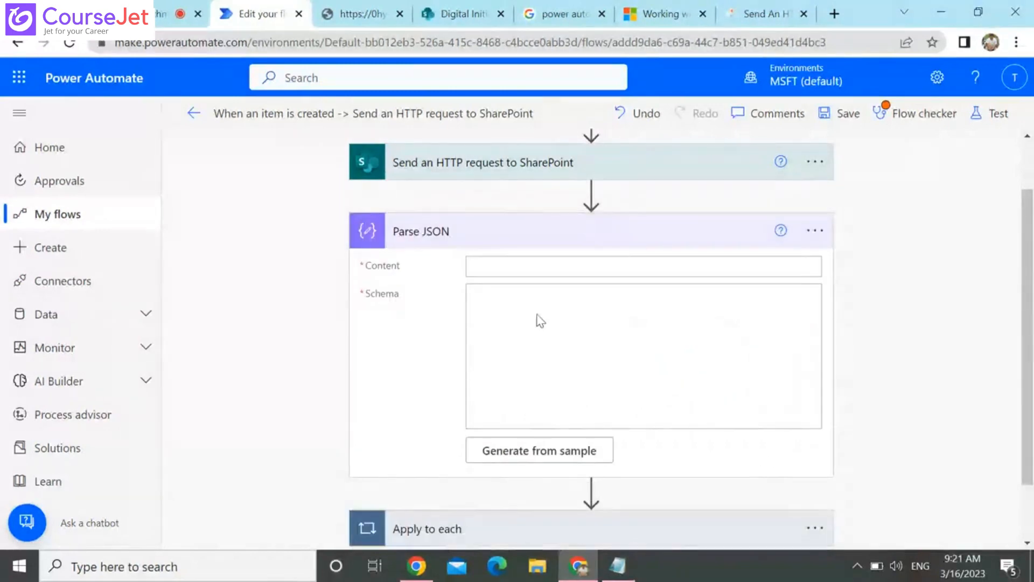
# Set the Parse JSON Content to the body output of Send an HTTP request to SharePoint
pyautogui.click(579, 270)
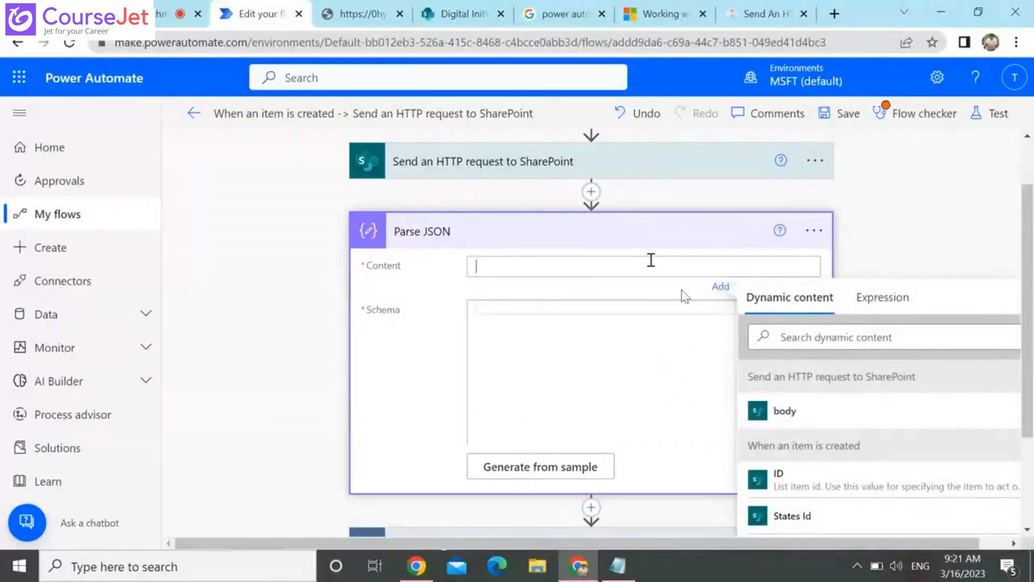
pyautogui.click(786, 412)
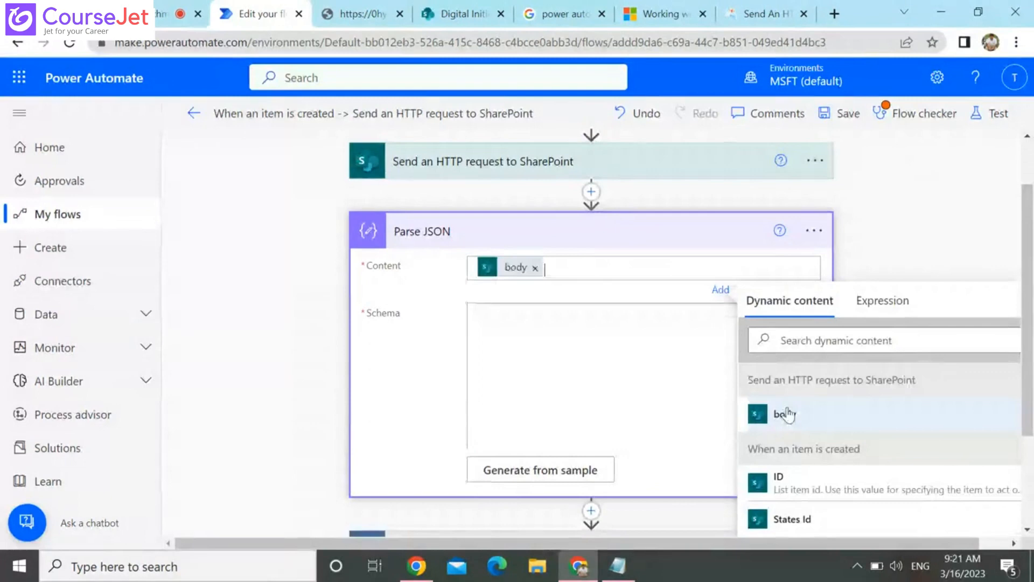
pyautogui.click(623, 349)
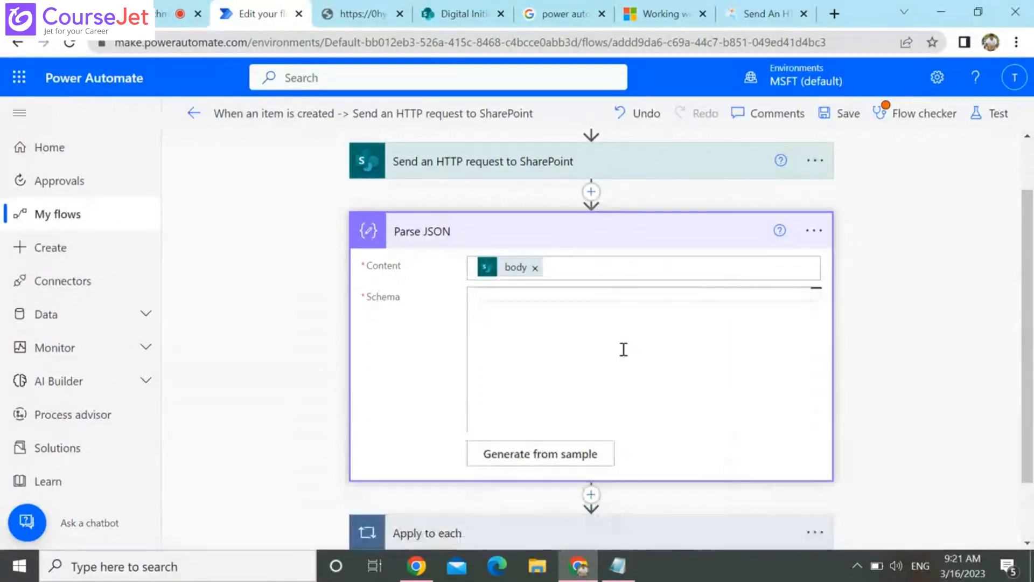
# Try to generate the Parse JSON schema from a sample, using the TestList items(7) response copied from the SharePoint API page
pyautogui.click(540, 453)
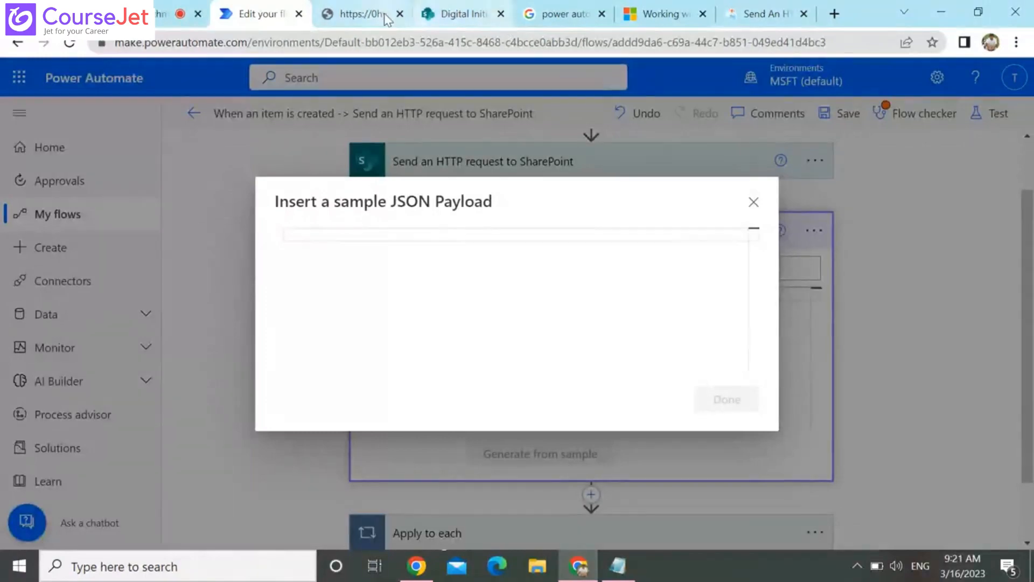
pyautogui.click(362, 14)
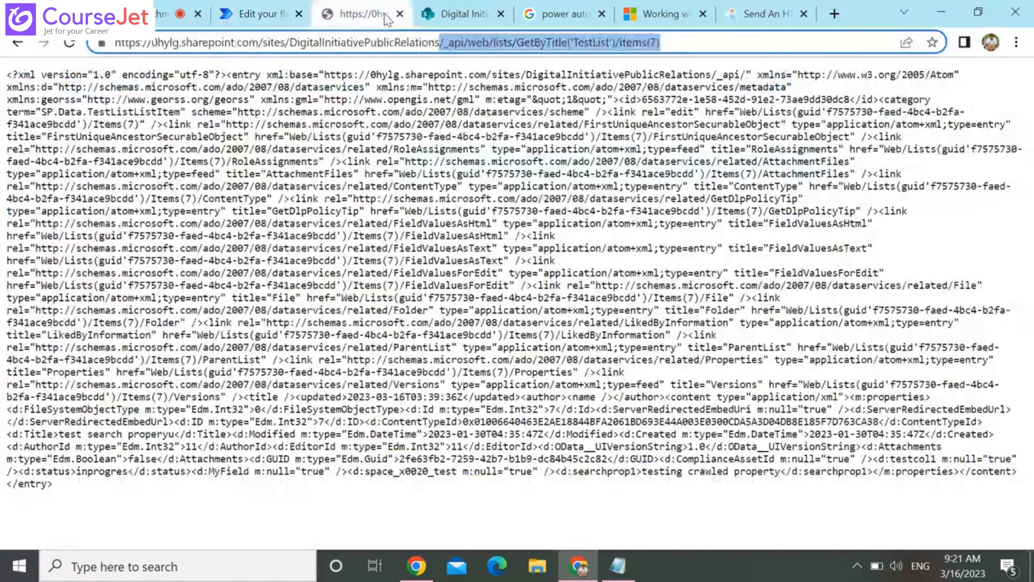
pyautogui.hotkey('ctrl', 'a')
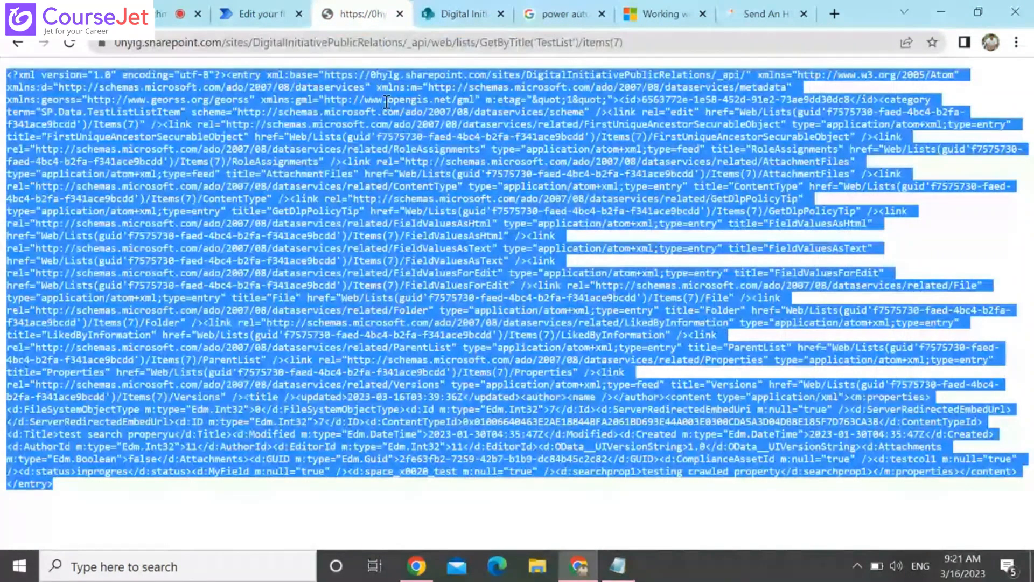
pyautogui.click(253, 14)
pyautogui.doubleClick(410, 203)
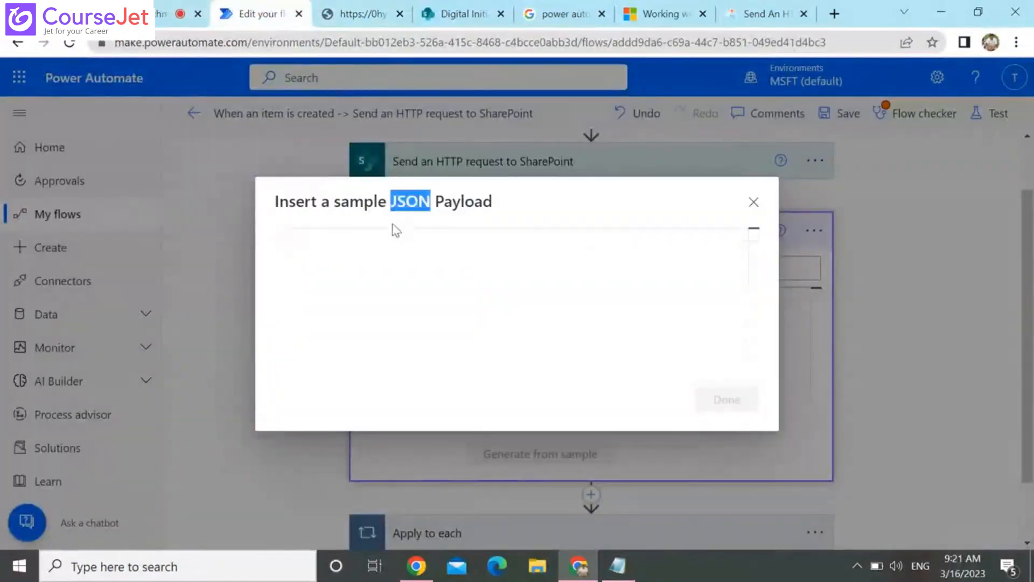
pyautogui.click(401, 235)
pyautogui.hotkey('ctrl', 'v')
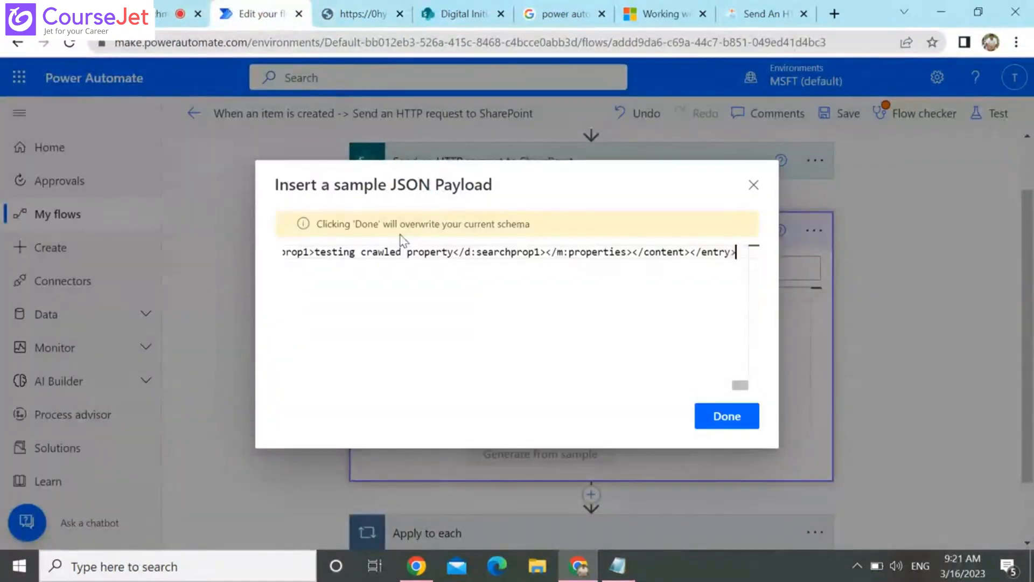
pyautogui.click(710, 418)
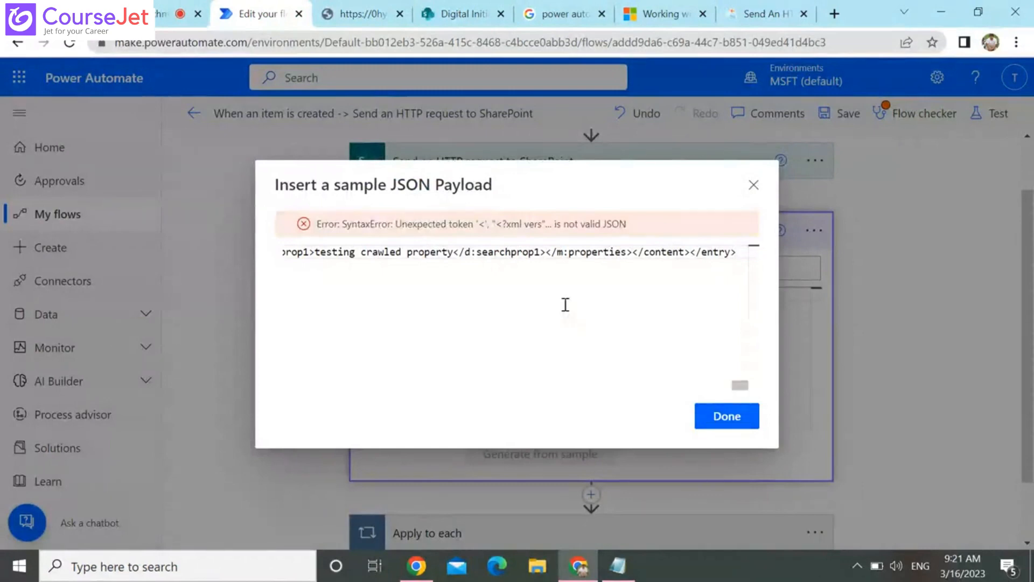
pyautogui.click(621, 251)
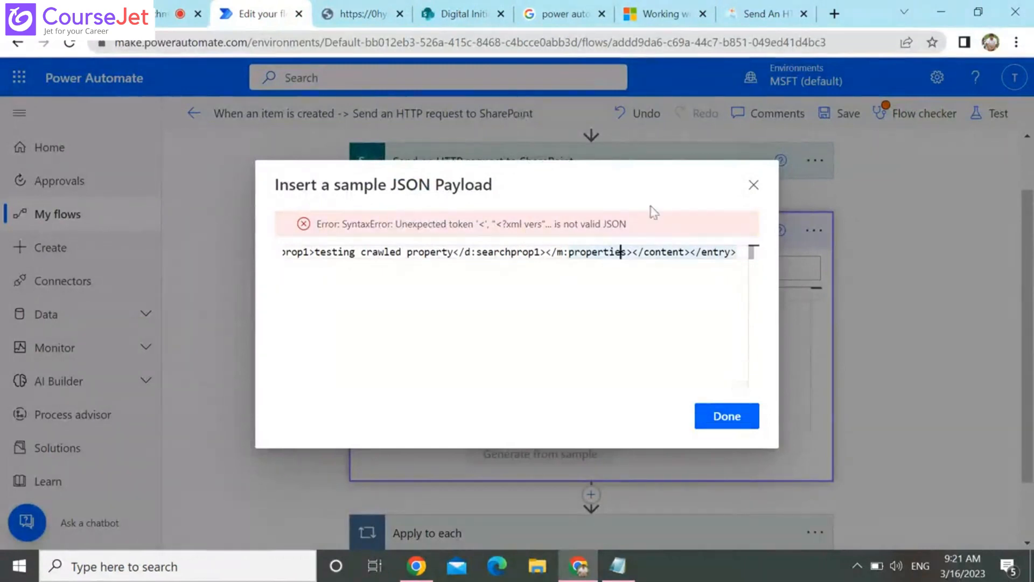
pyautogui.click(754, 187)
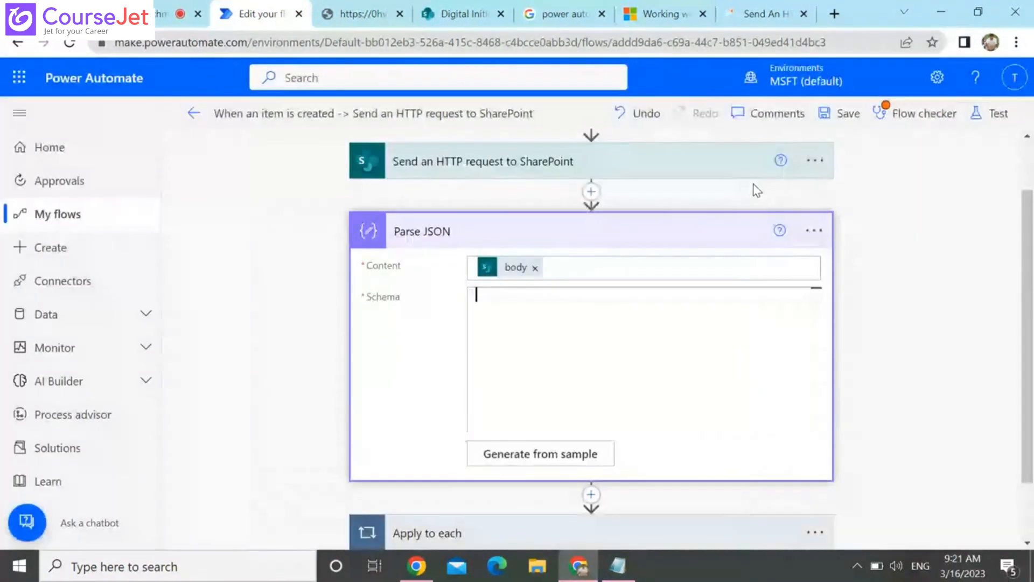
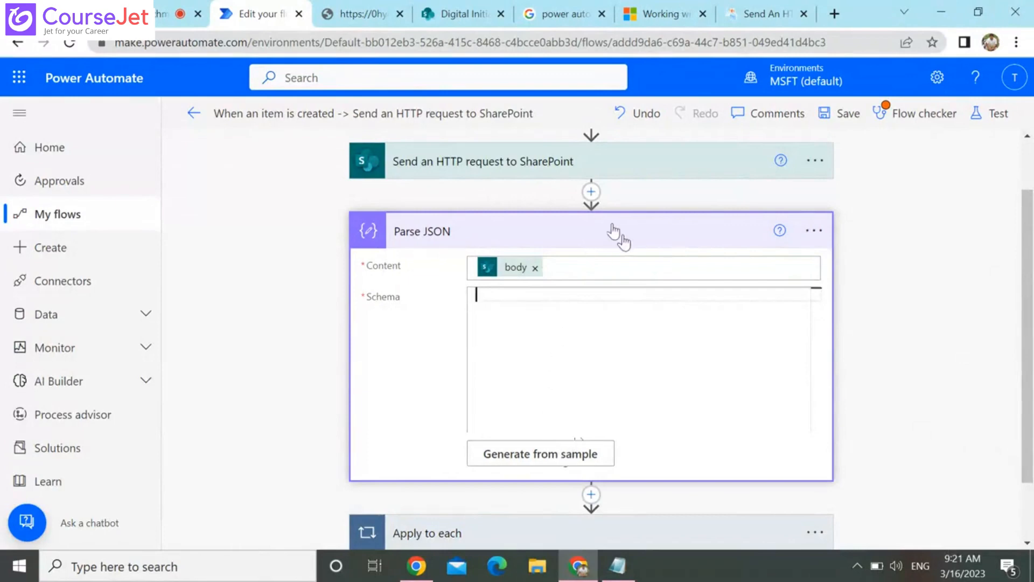
# Check the TestList items(7) response page again and open an additional blank browser tab in the maximized window
pyautogui.click(354, 20)
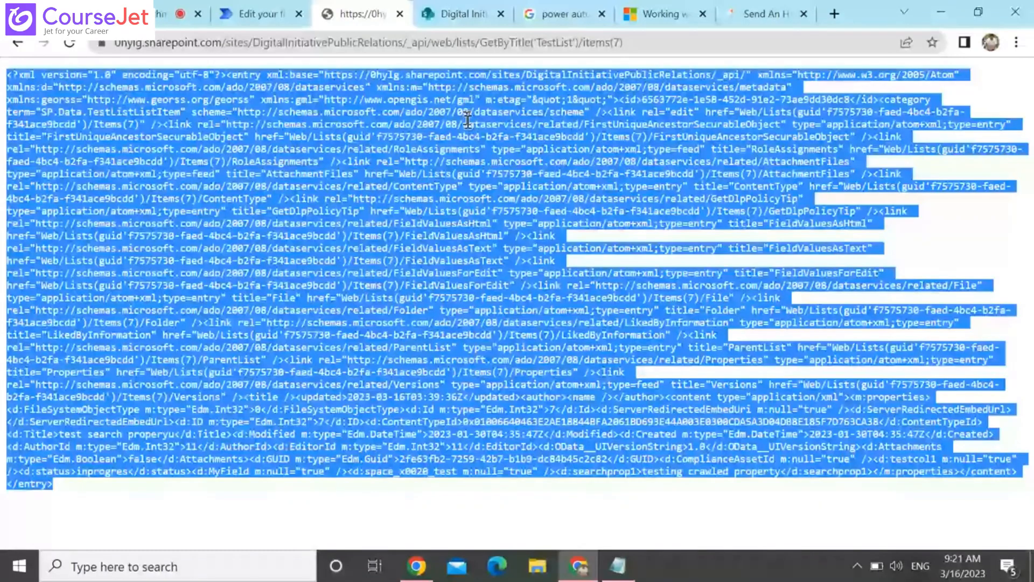
pyautogui.click(246, 1)
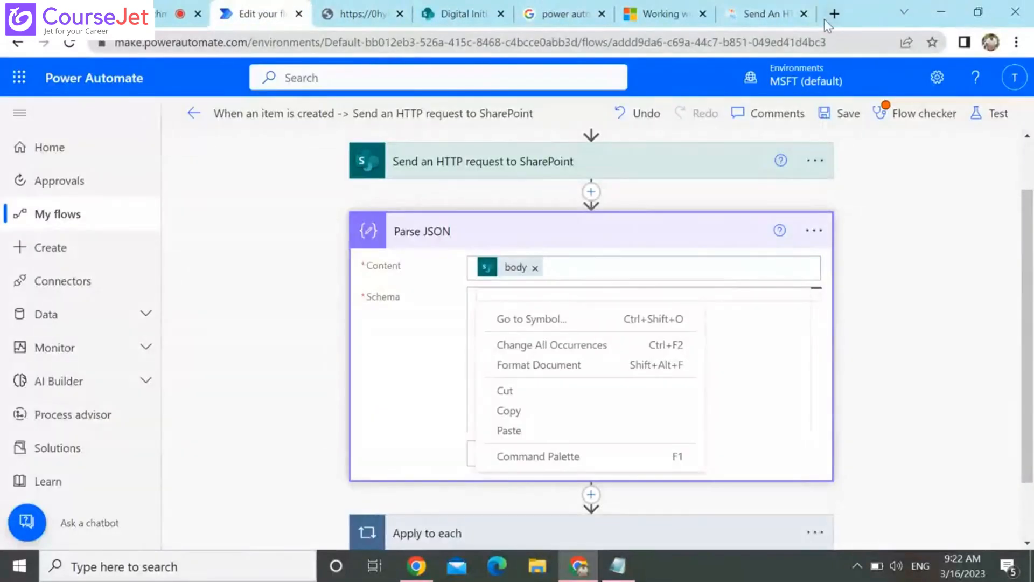
pyautogui.doubleClick(824, 19)
pyautogui.click(836, 18)
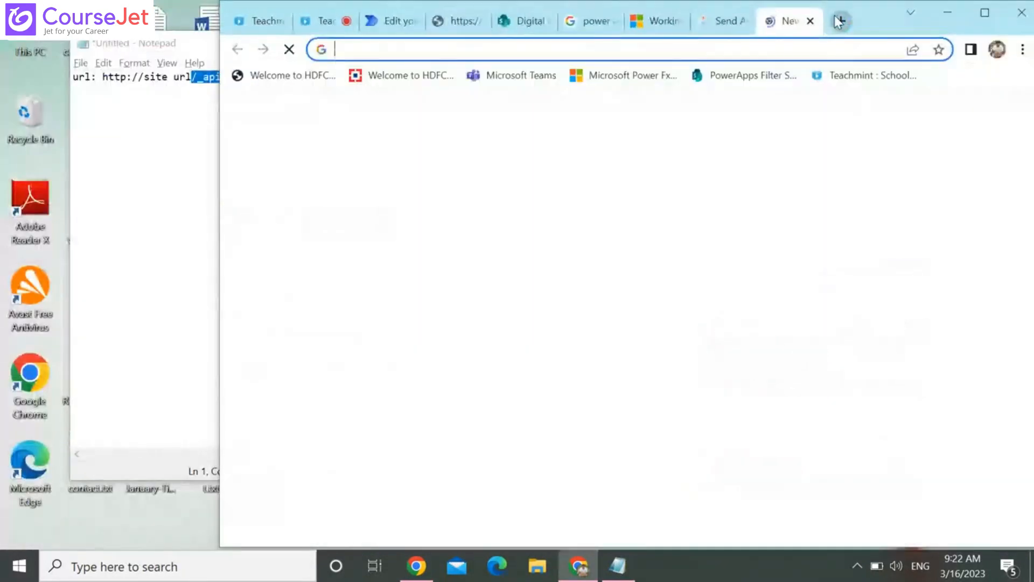
pyautogui.click(986, 11)
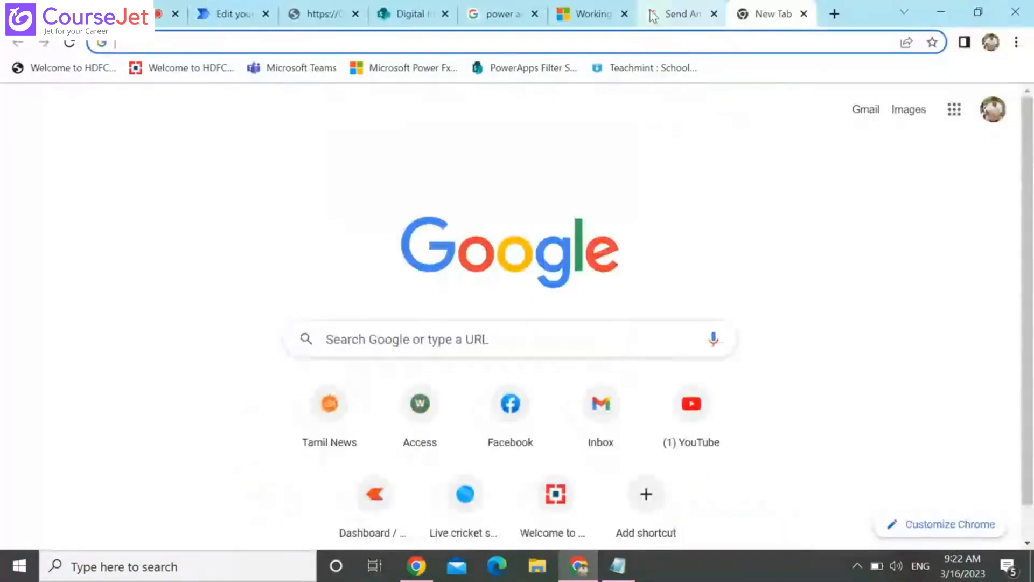
# Return to the flow editor and delete the Parse JSON action from the flow
pyautogui.click(224, 13)
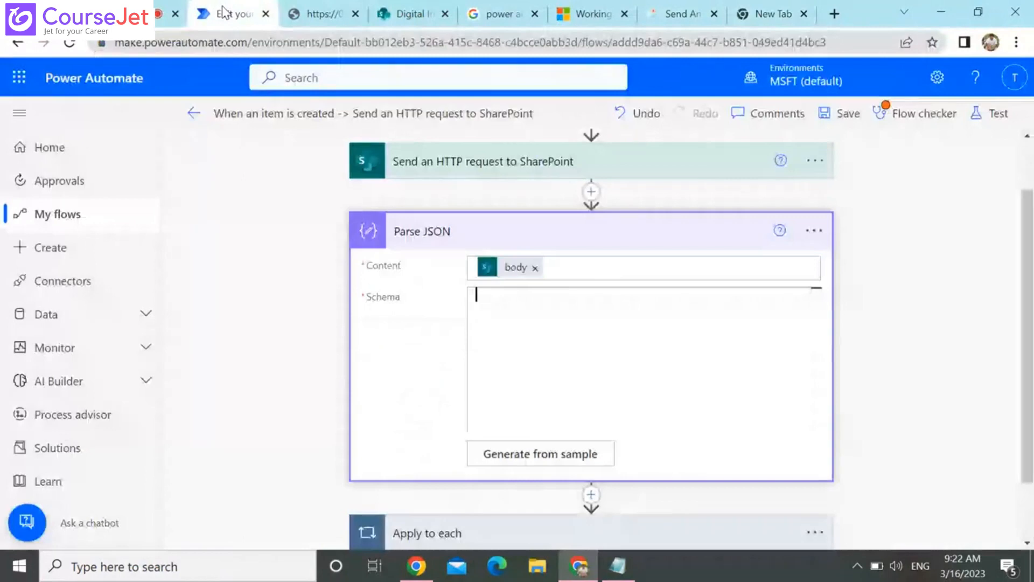
pyautogui.click(814, 230)
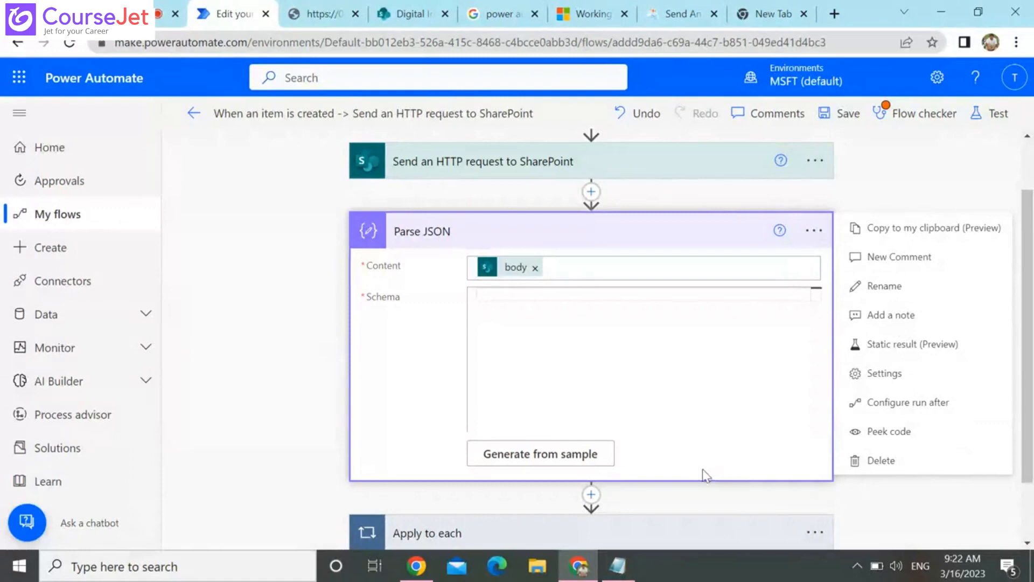
pyautogui.click(770, 8)
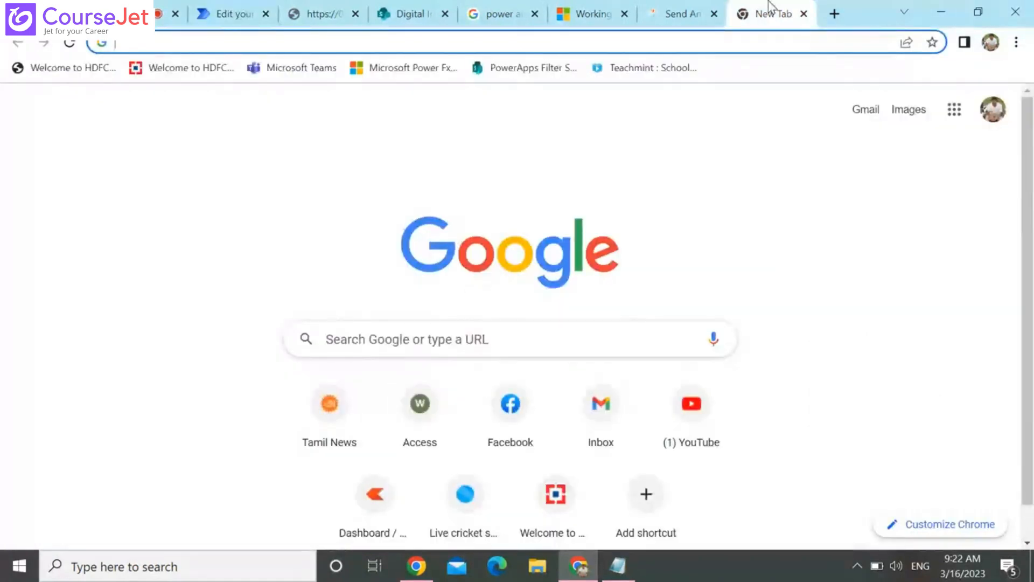
pyautogui.click(230, 15)
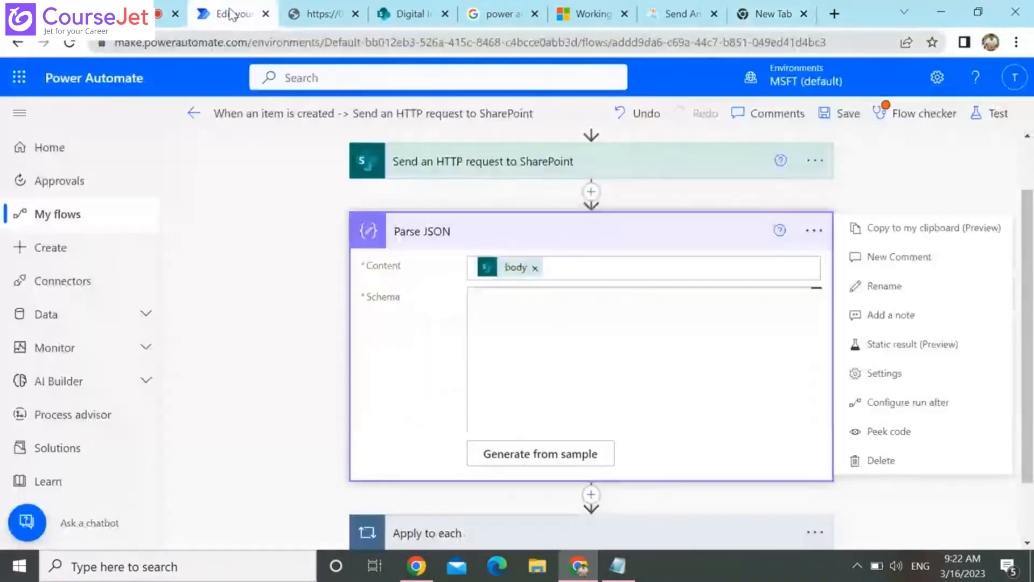
pyautogui.click(891, 462)
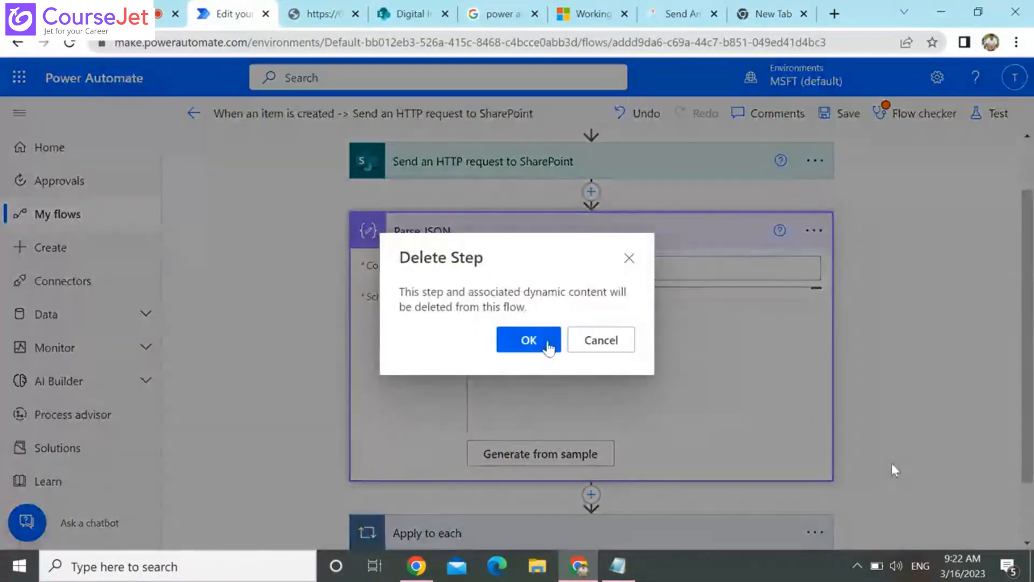
pyautogui.click(546, 342)
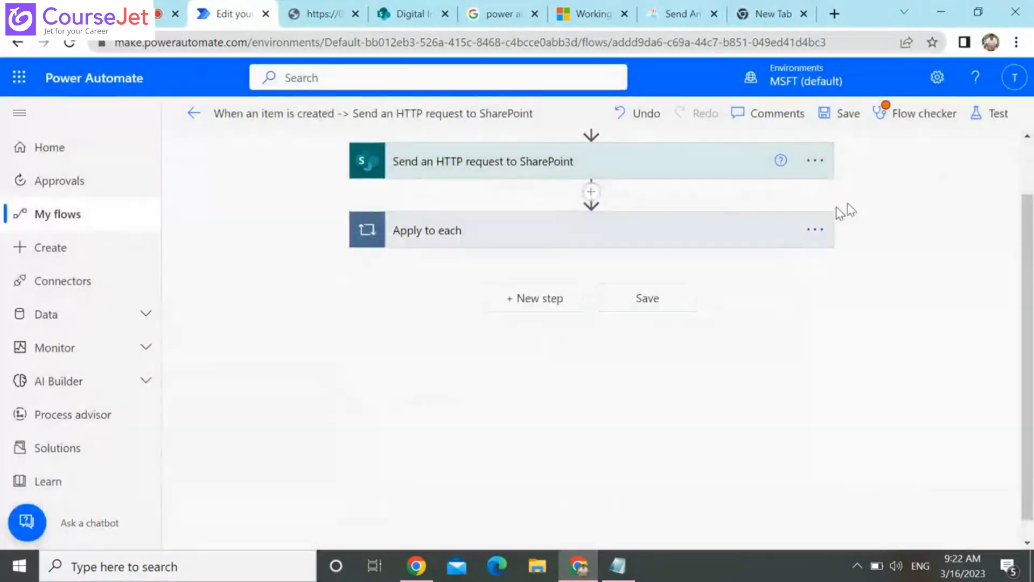
# Delete the Apply to each action, leaving Send an HTTP request to SharePoint as the last action
pyautogui.click(816, 228)
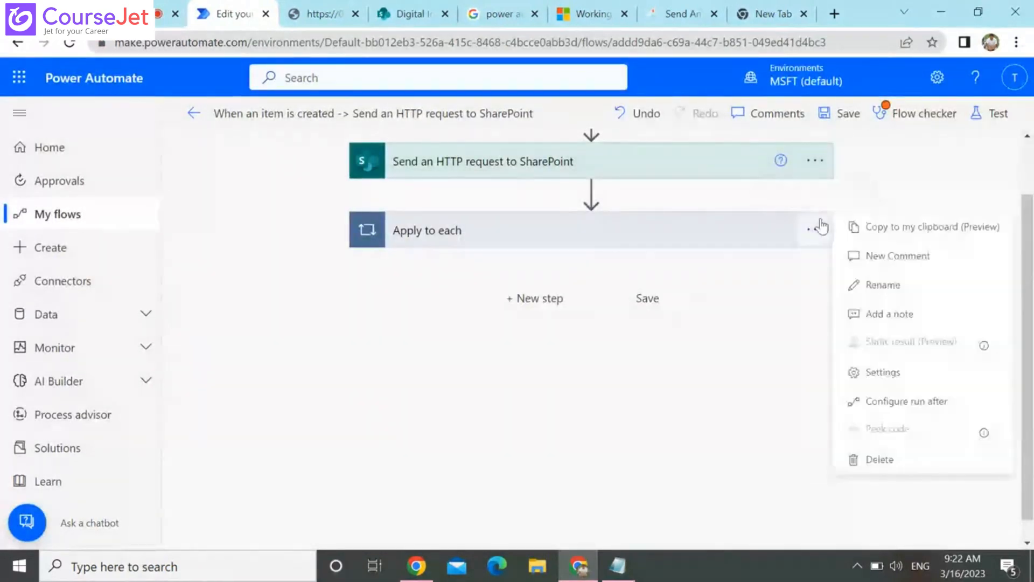
pyautogui.click(879, 459)
pyautogui.click(533, 349)
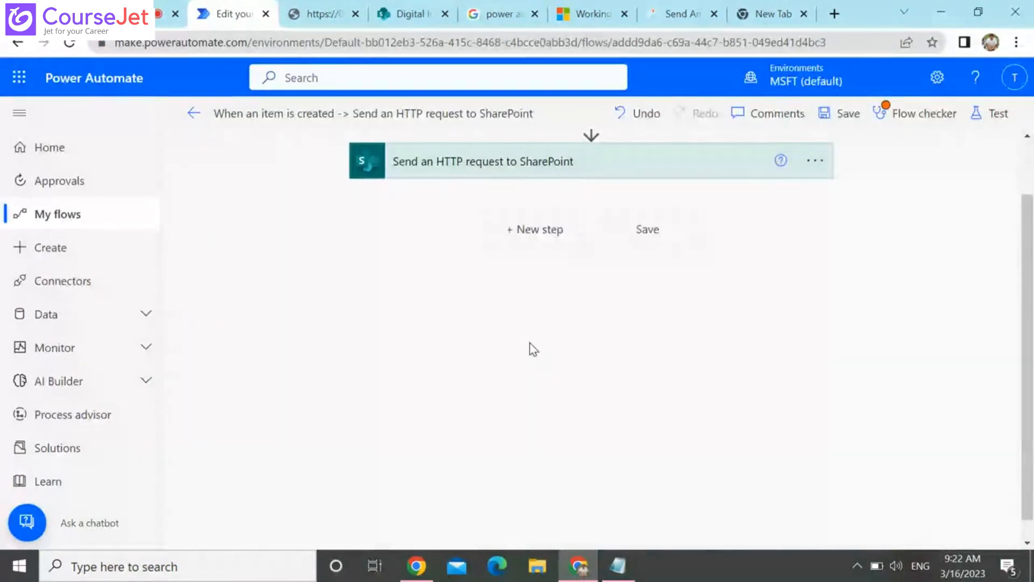
# Save the flow without starting a test run
pyautogui.click(996, 113)
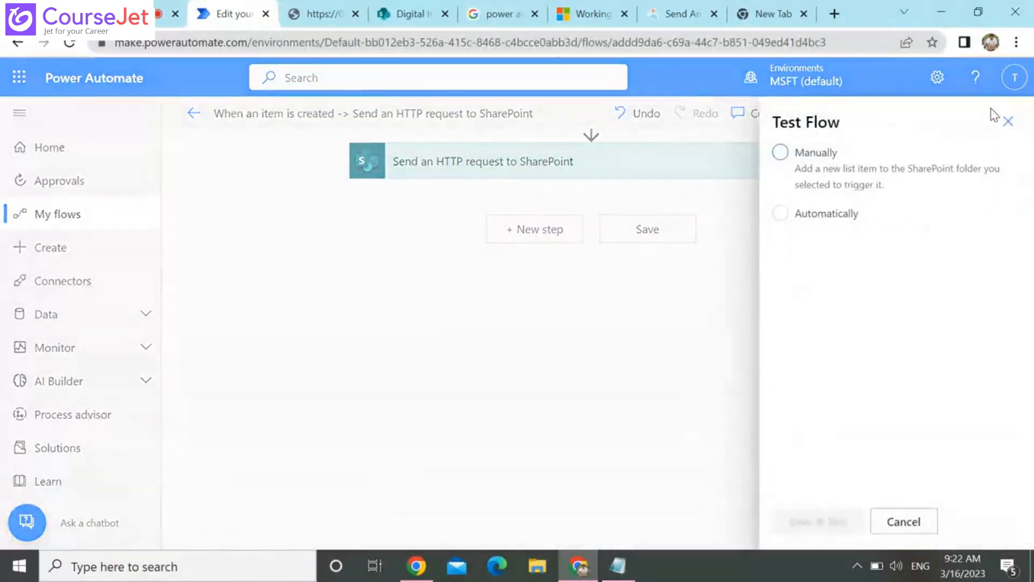
pyautogui.click(904, 521)
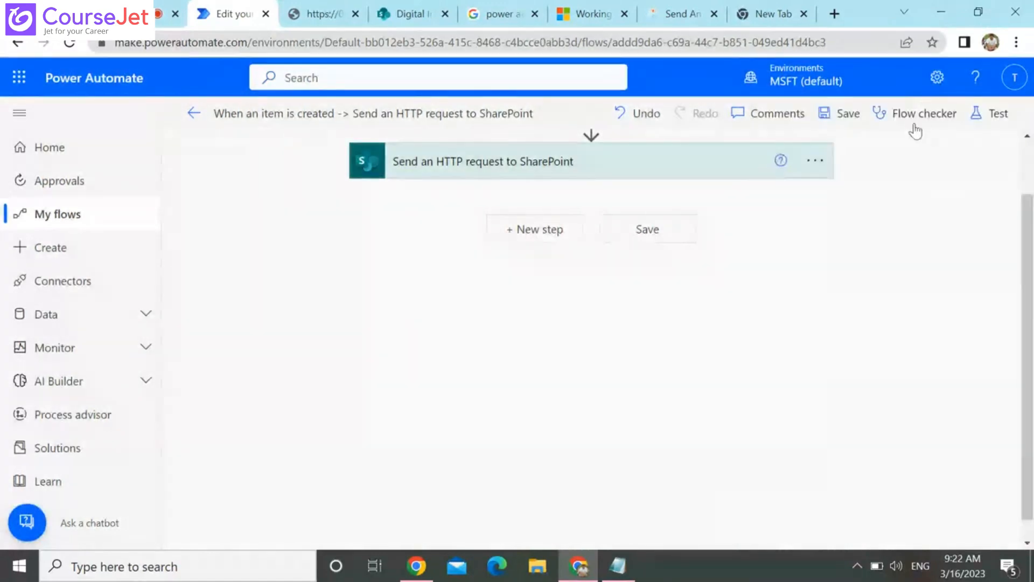
pyautogui.click(847, 114)
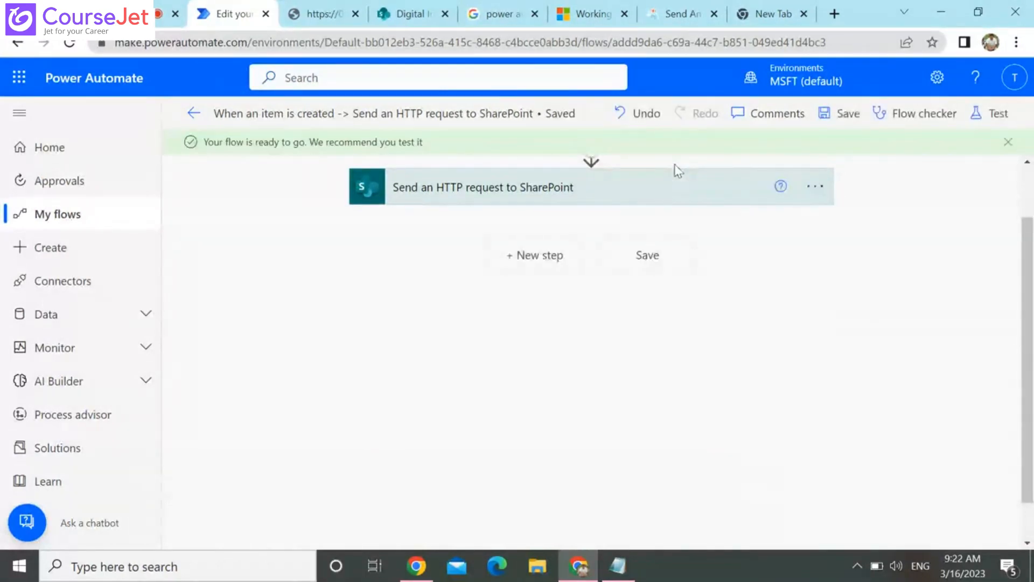
# Review the site address, method, Uri and headers of the Send an HTTP request to SharePoint action
pyautogui.click(684, 190)
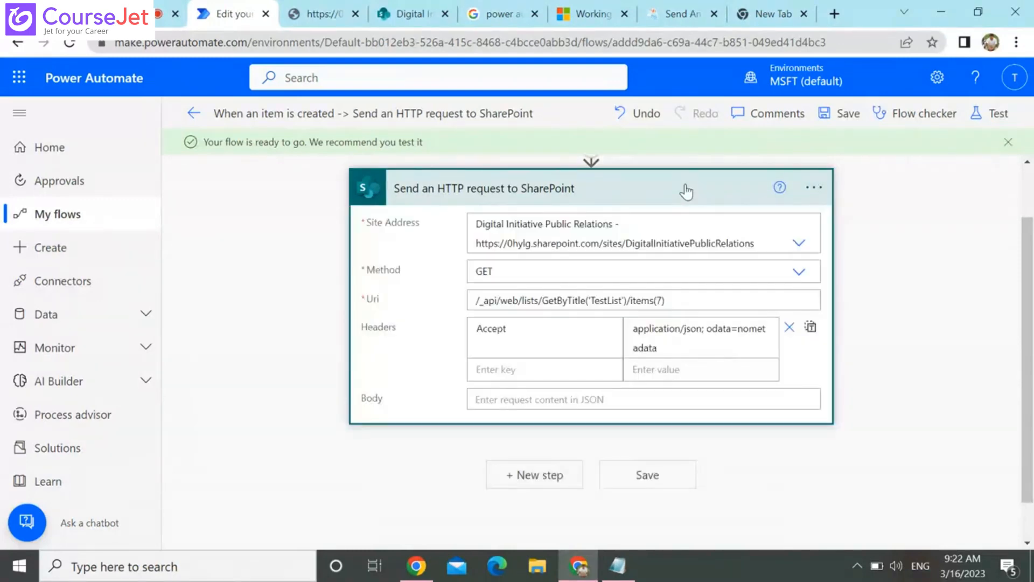
pyautogui.click(376, 6)
pyautogui.click(229, 14)
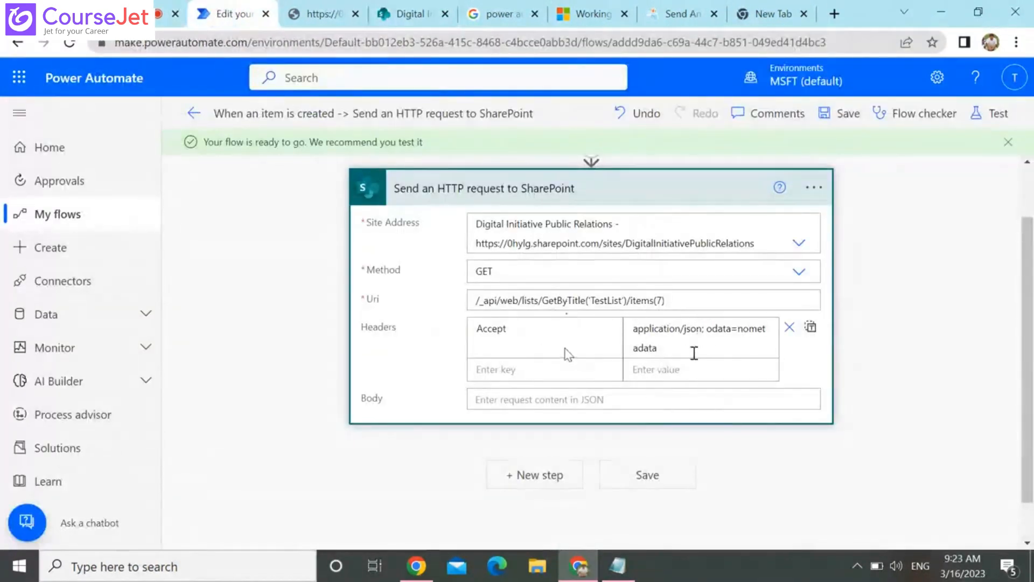
# Start a new item in SharePoint's CustomerDetails list, entering the customer's name and account number and a Balance of 20
pyautogui.click(400, 8)
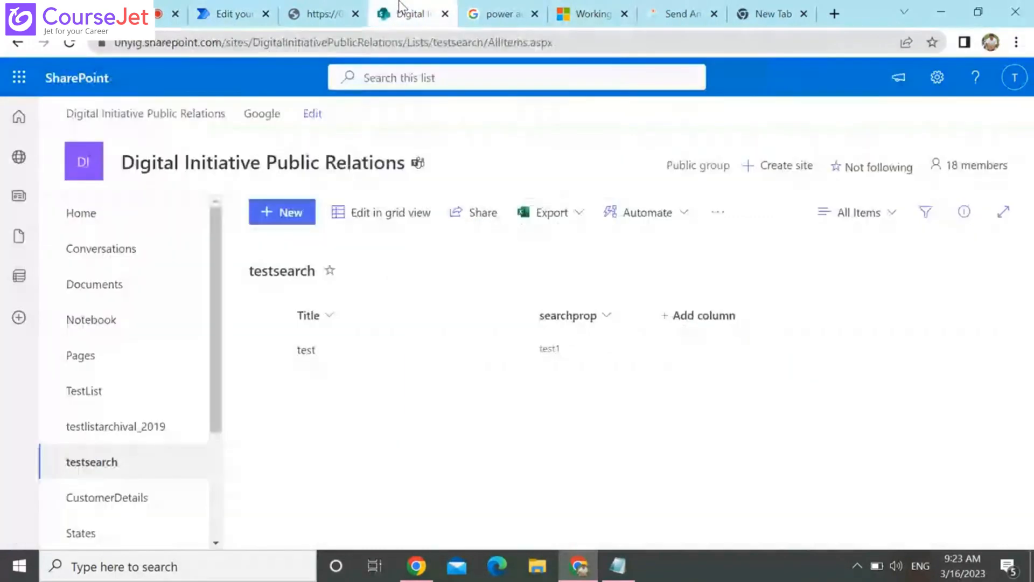
pyautogui.click(119, 393)
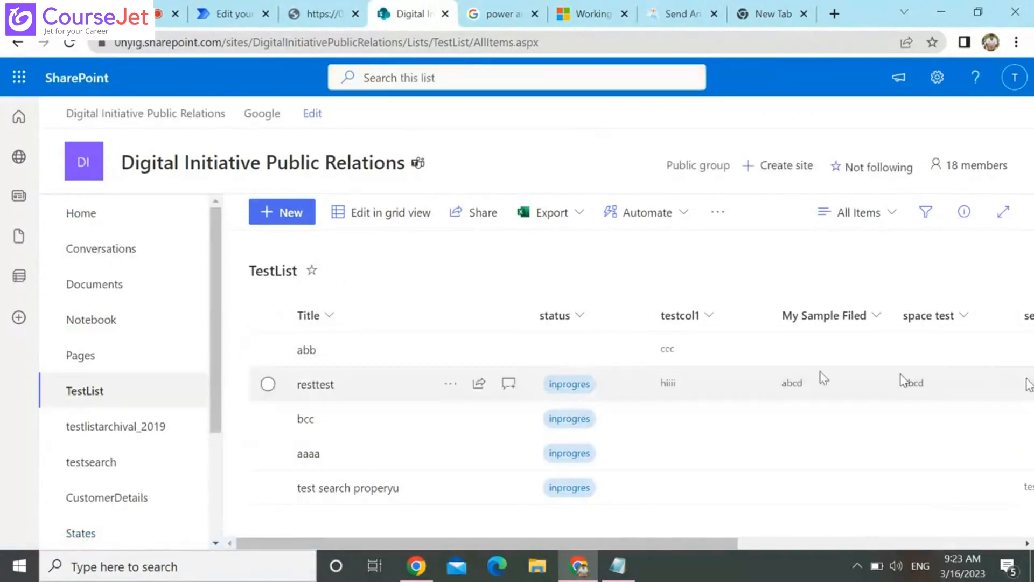
pyautogui.click(135, 513)
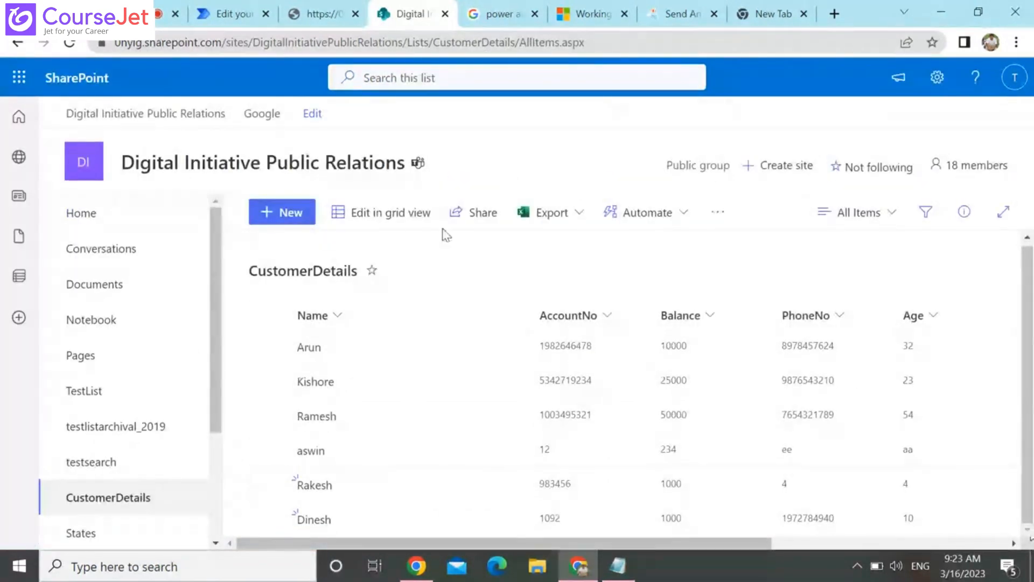
pyautogui.click(289, 224)
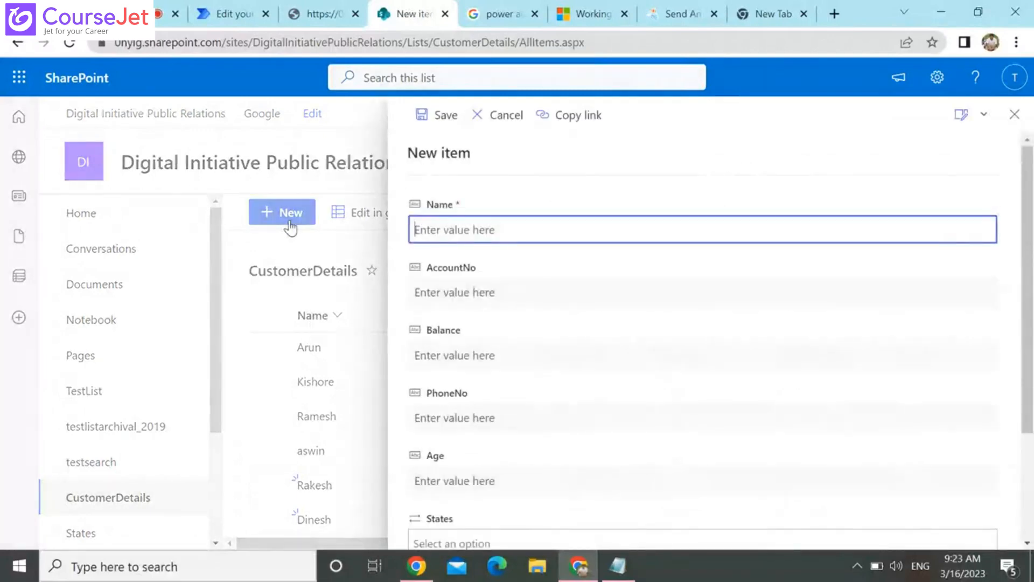
pyautogui.write('Magesh')
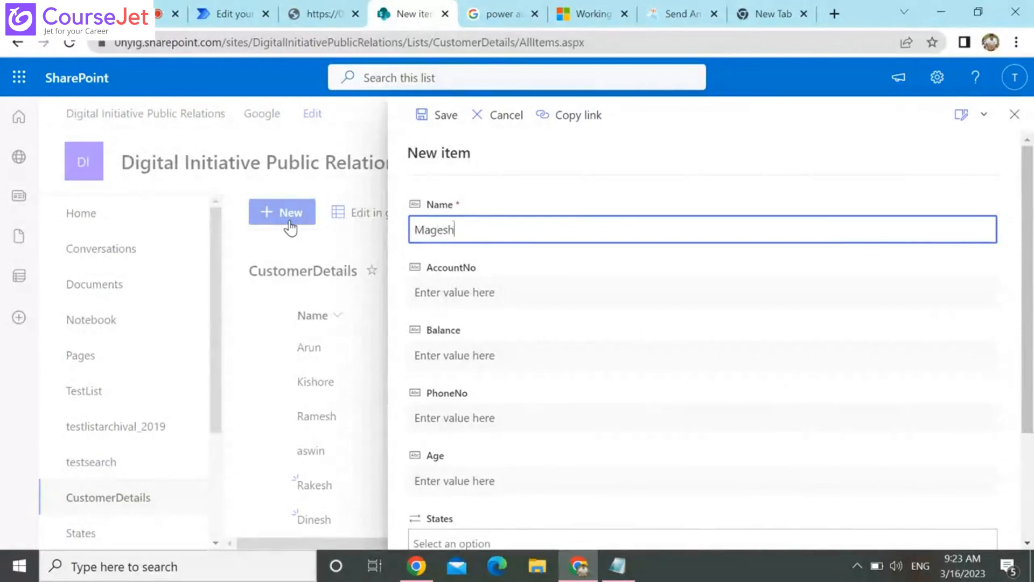
pyautogui.press('Tab')
pyautogui.write('1000')
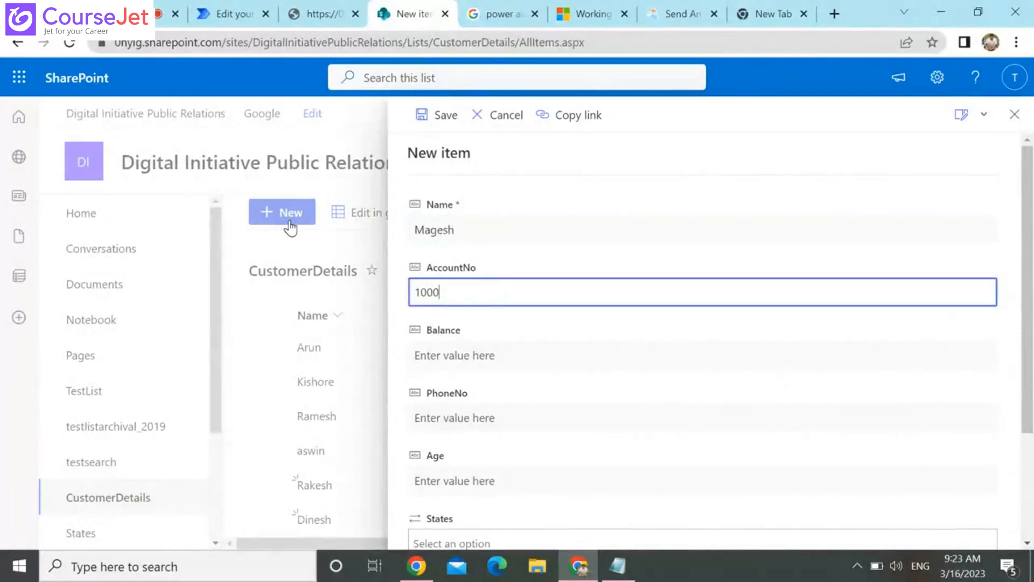
pyautogui.press('Tab')
pyautogui.write('20')
pyautogui.press('Tab')
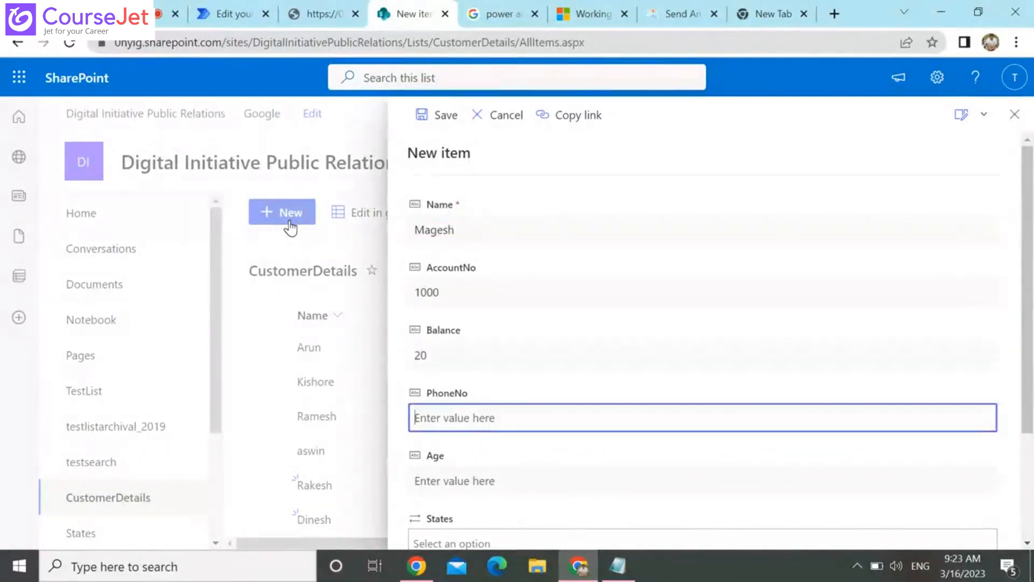
# Enter the customer's phone number, set States to Karnataka and save the new CustomerDetails item
pyautogui.write('k')
pyautogui.press('BackSpace')
pyautogui.press('Tab')
pyautogui.press('Tab')
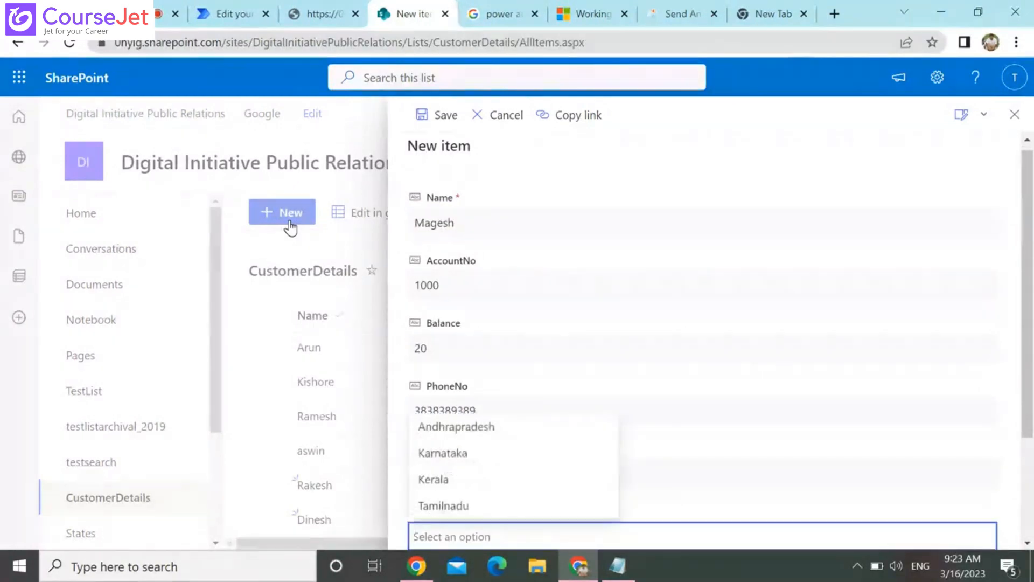
pyautogui.click(474, 457)
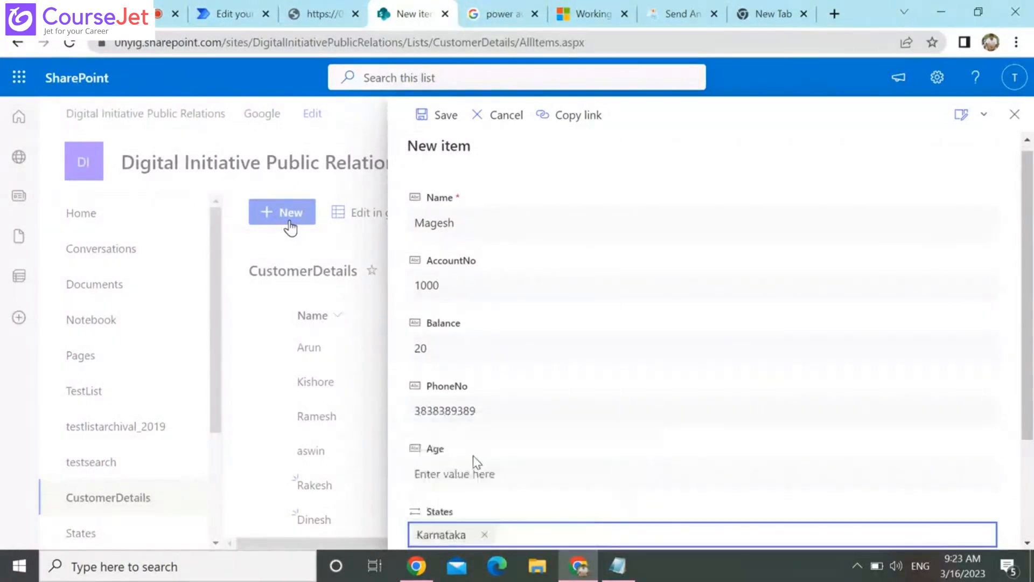
pyautogui.scroll(-3, 474, 460)
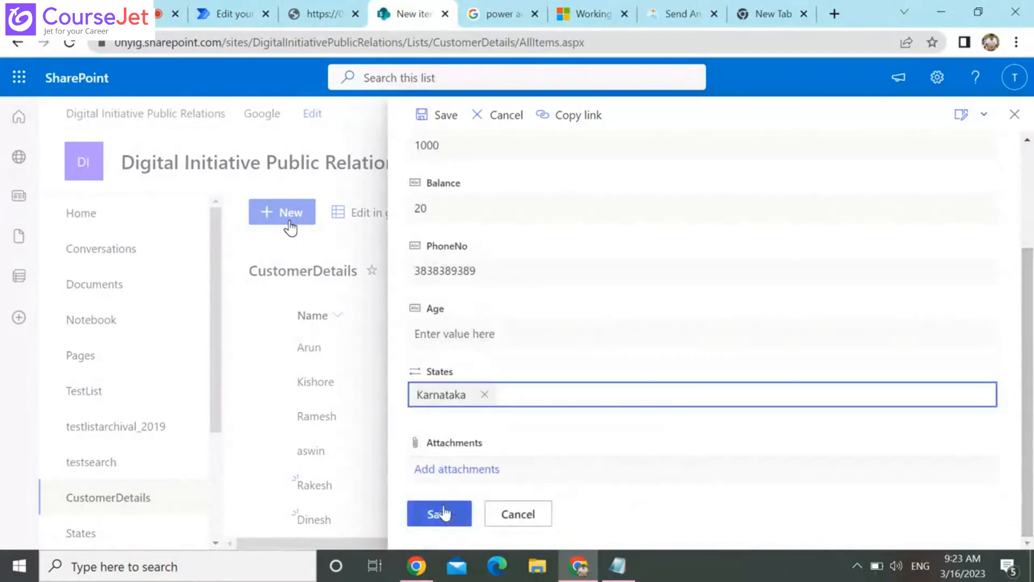
pyautogui.click(441, 513)
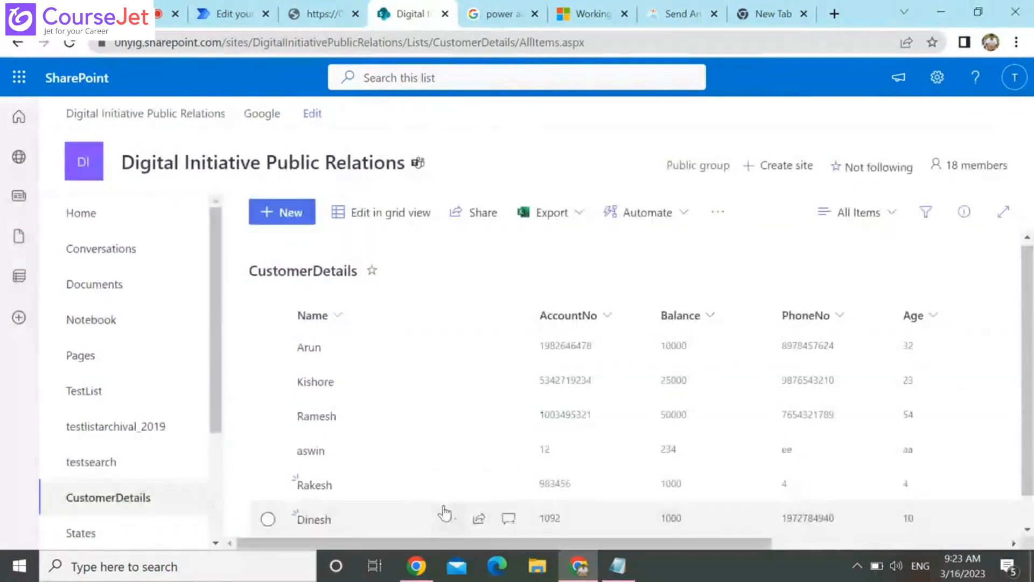
pyautogui.scroll(-1, 646, 377)
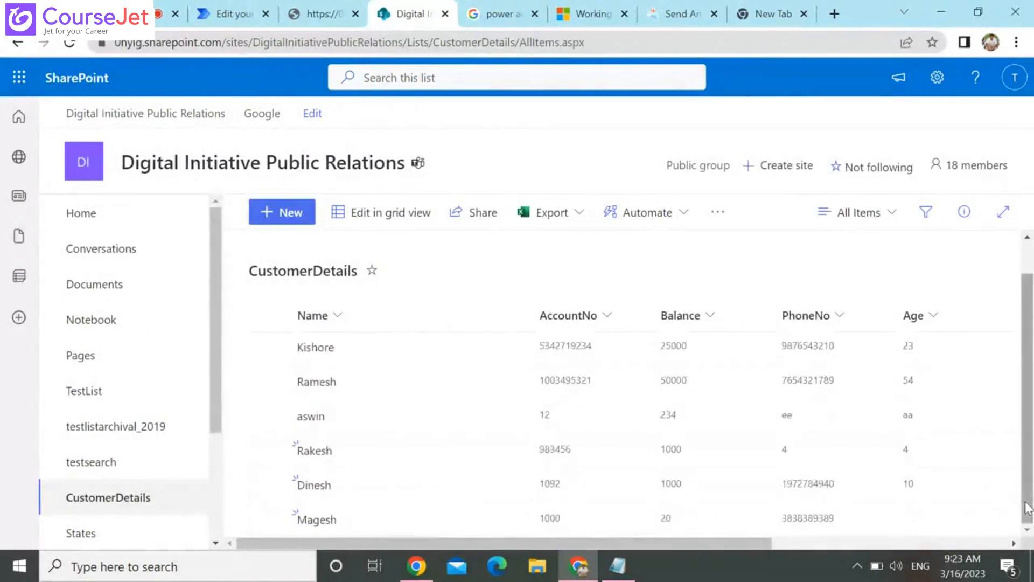
# In the spare browser tab, open Power Automate and check the run history of the When an item is created -> Send an HTTP request to SharePoint flow
pyautogui.click(757, 16)
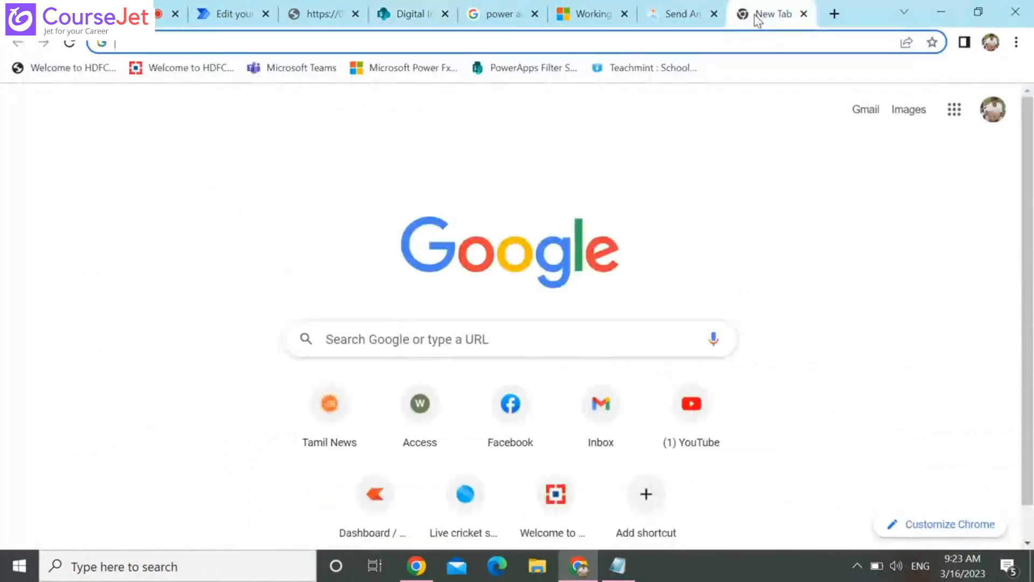
pyautogui.write('m')
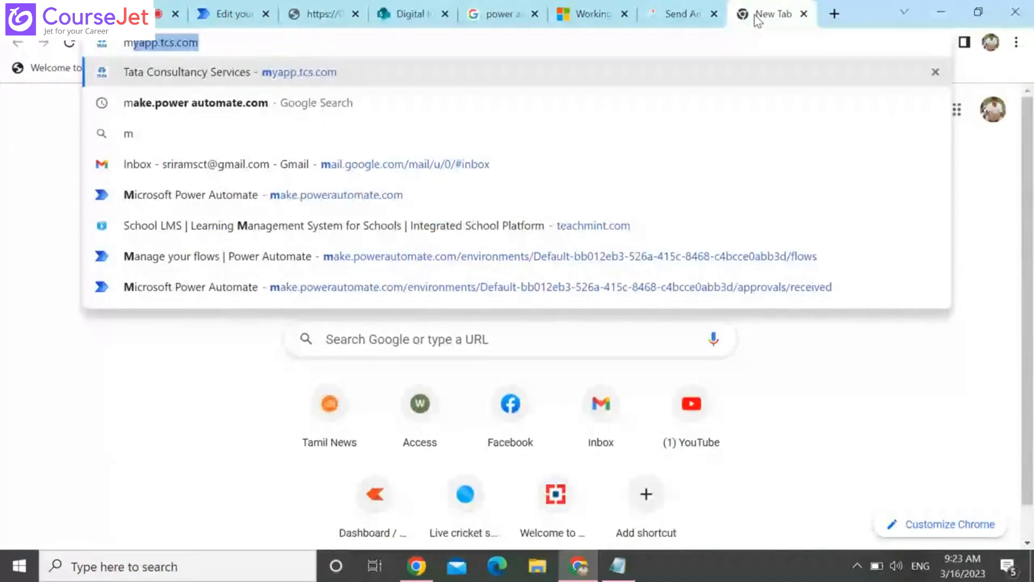
pyautogui.press('Down')
pyautogui.press('Down')
pyautogui.press('Down')
pyautogui.press('Down')
pyautogui.press('Return')
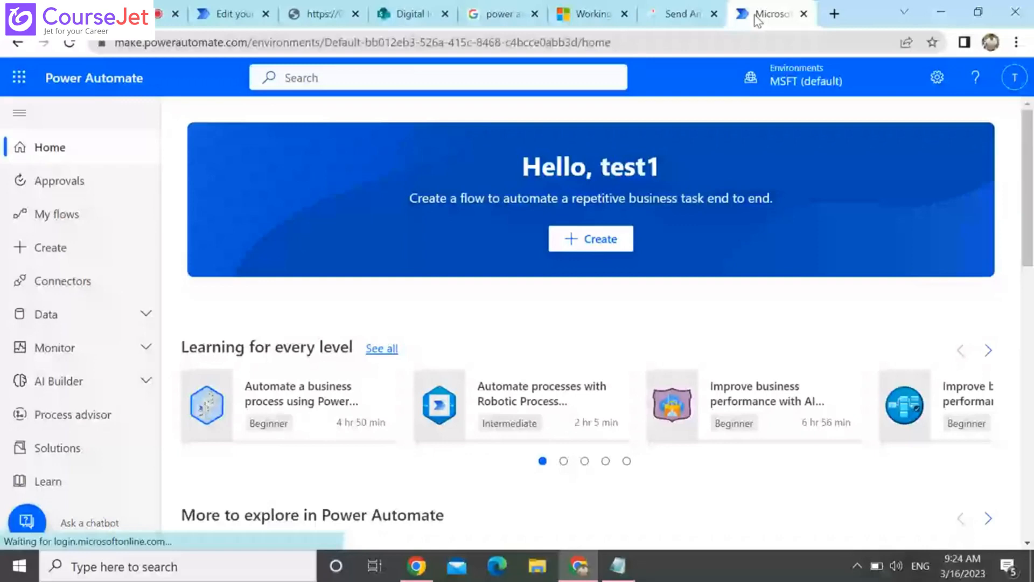
pyautogui.click(92, 215)
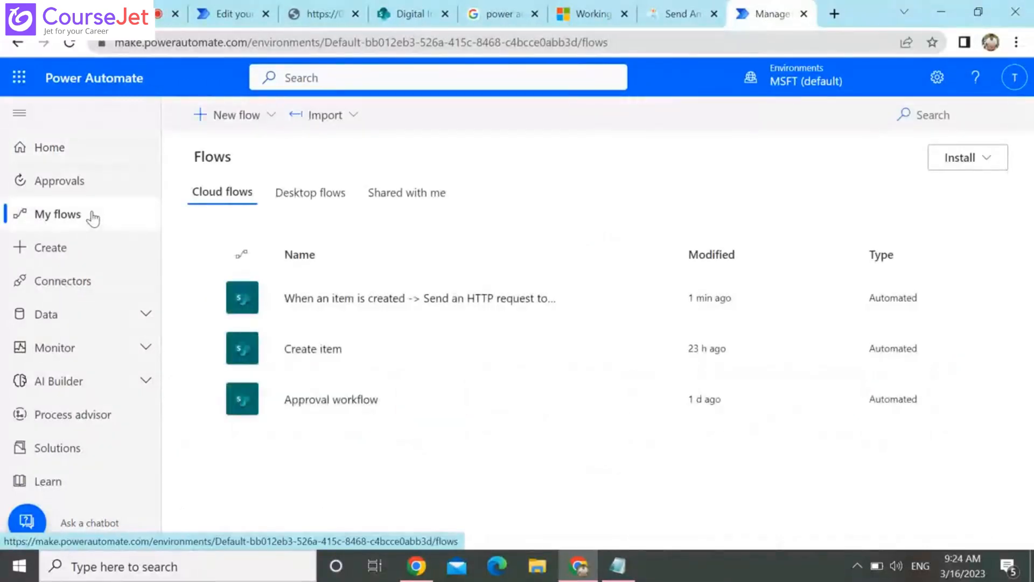
pyautogui.click(493, 309)
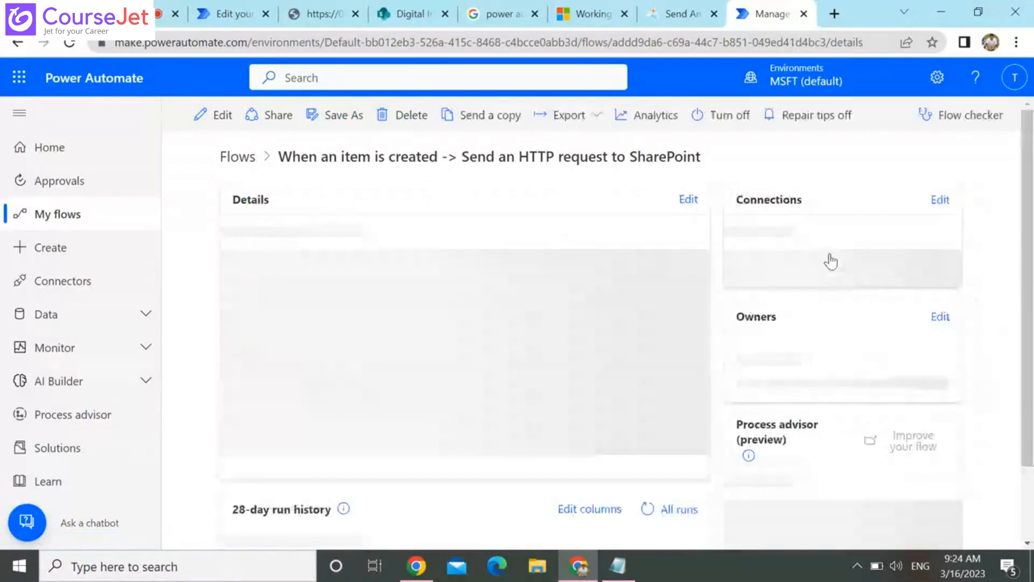
pyautogui.scroll(-2, 685, 424)
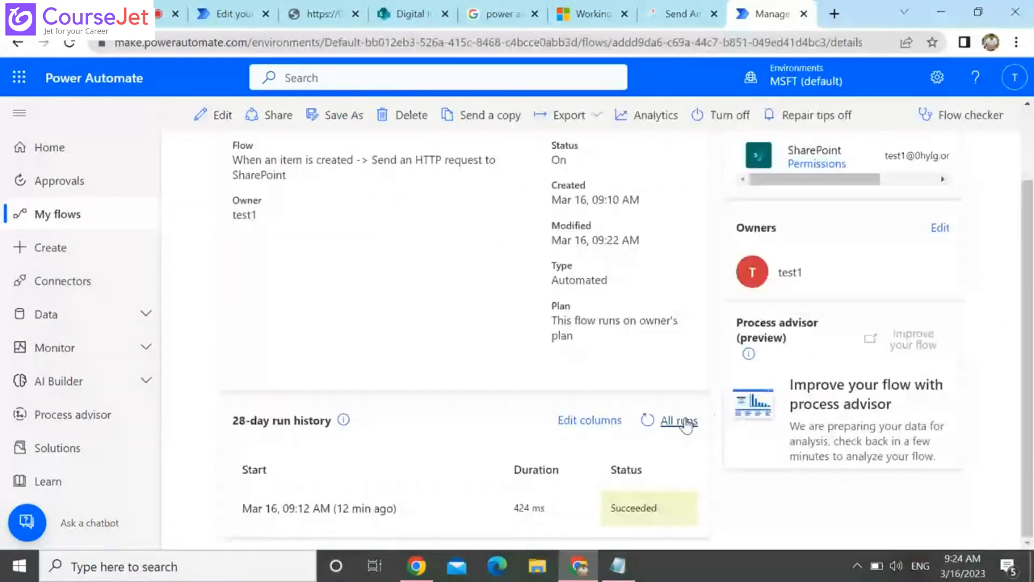
# Open the flow's latest run and copy the body output of its Send an HTTP request to SharePoint action
pyautogui.click(680, 421)
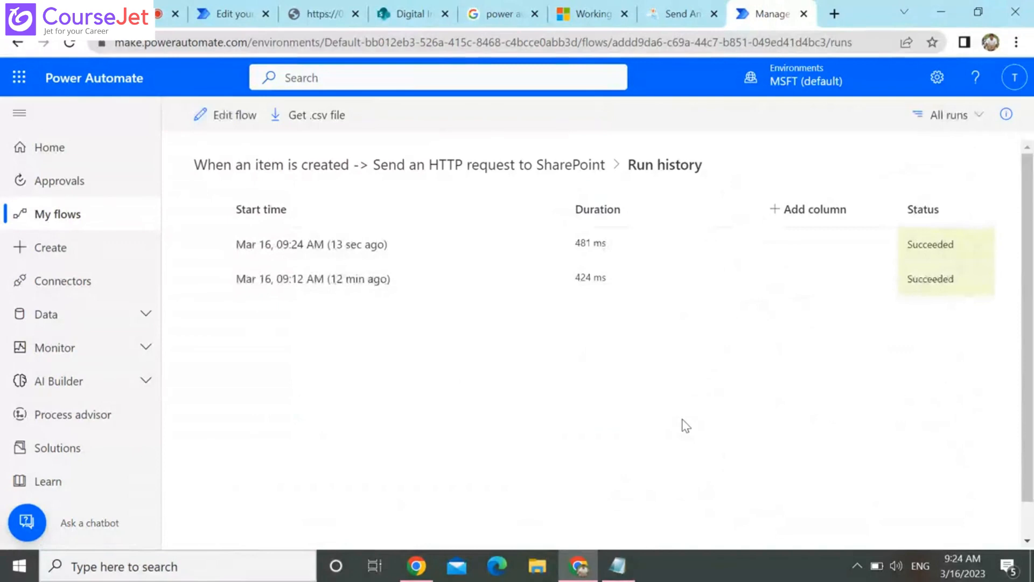
pyautogui.click(339, 243)
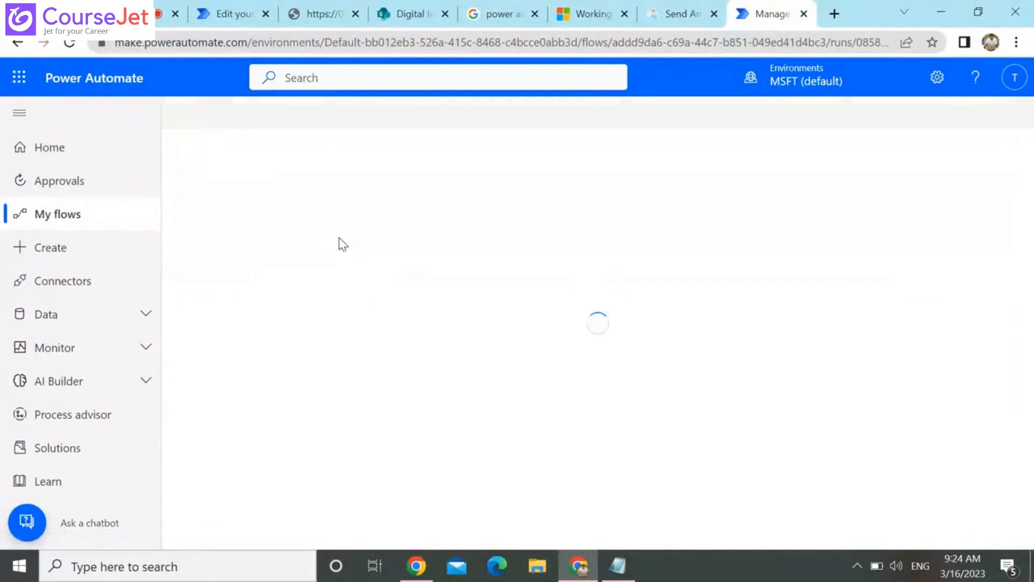
pyautogui.click(725, 275)
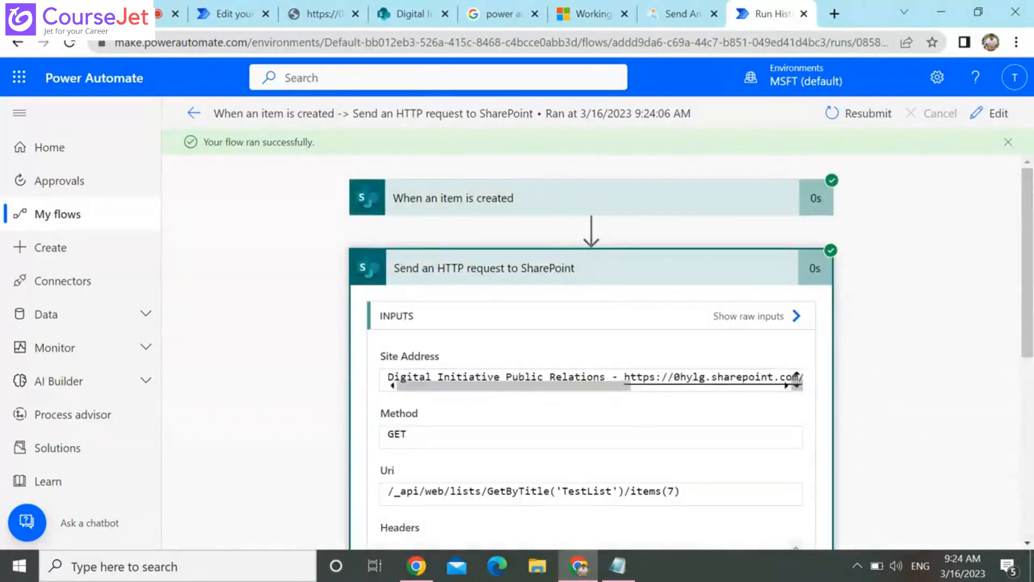
pyautogui.click(1030, 461)
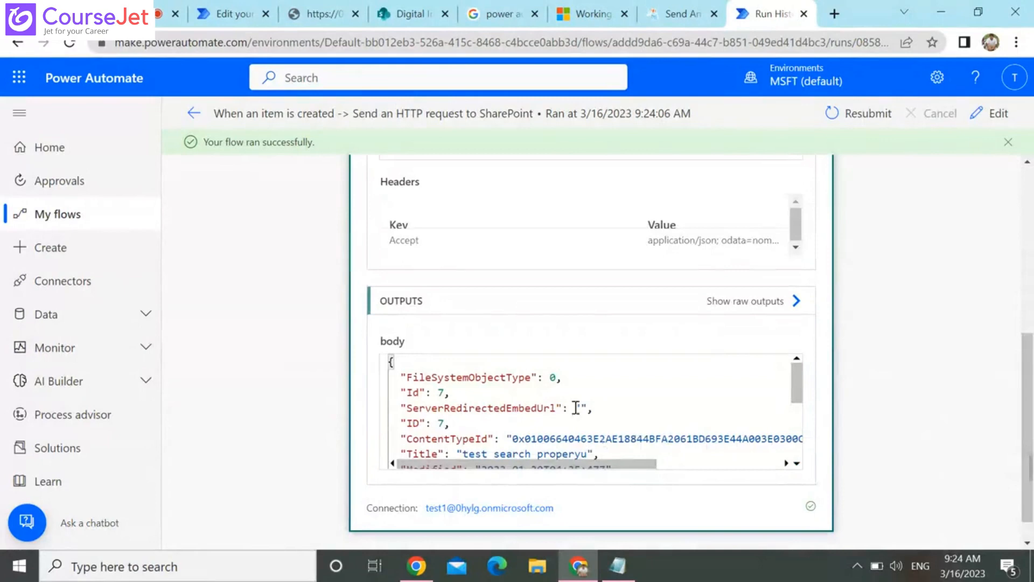
pyautogui.click(639, 421)
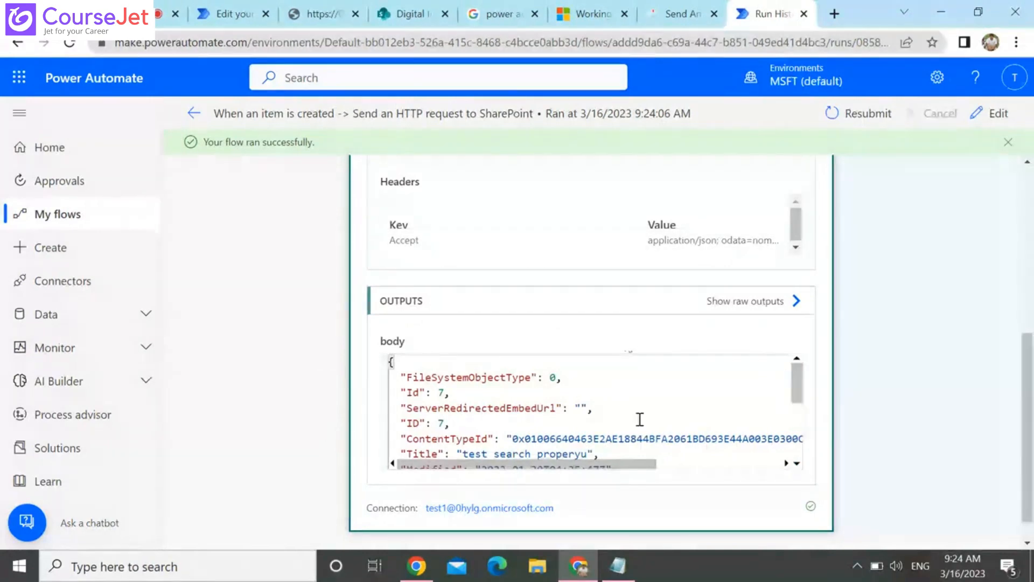
pyautogui.hotkey('ctrl', 'a')
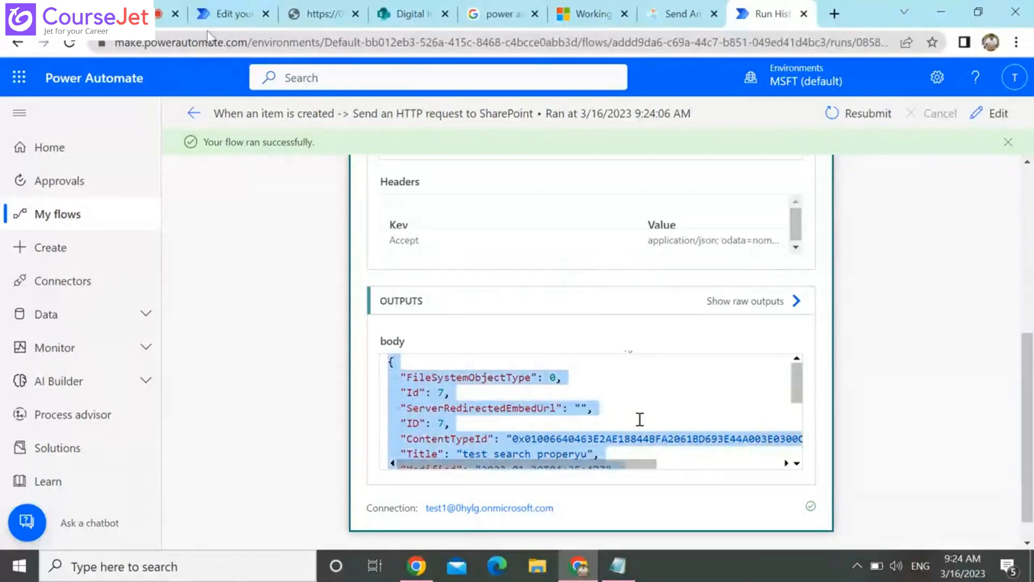
# Return to the flow being edited and add a Parse JSON action after Send an HTTP request to SharePoint
pyautogui.click(224, 15)
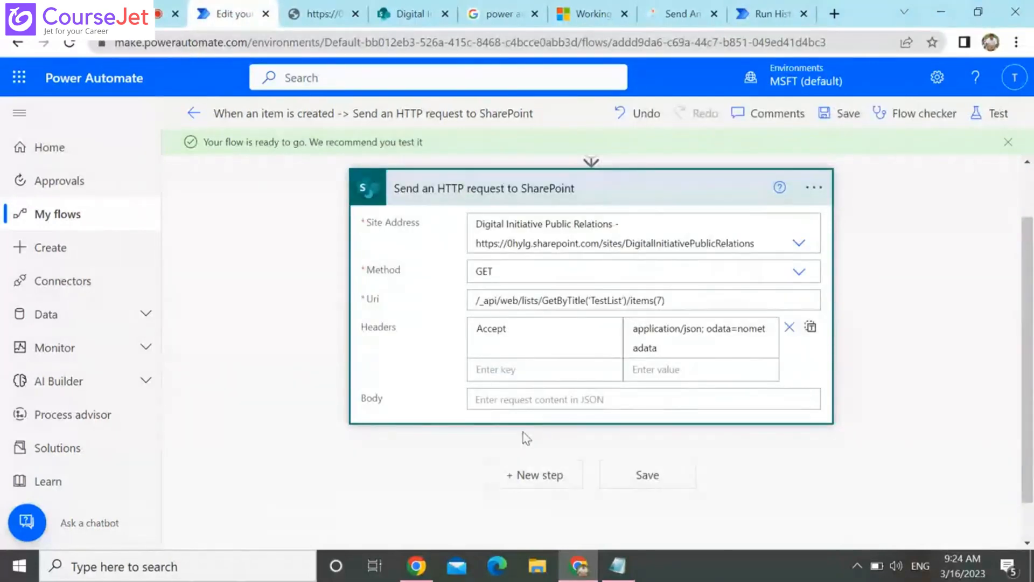
pyautogui.click(564, 477)
pyautogui.scroll(-5, 1026, 499)
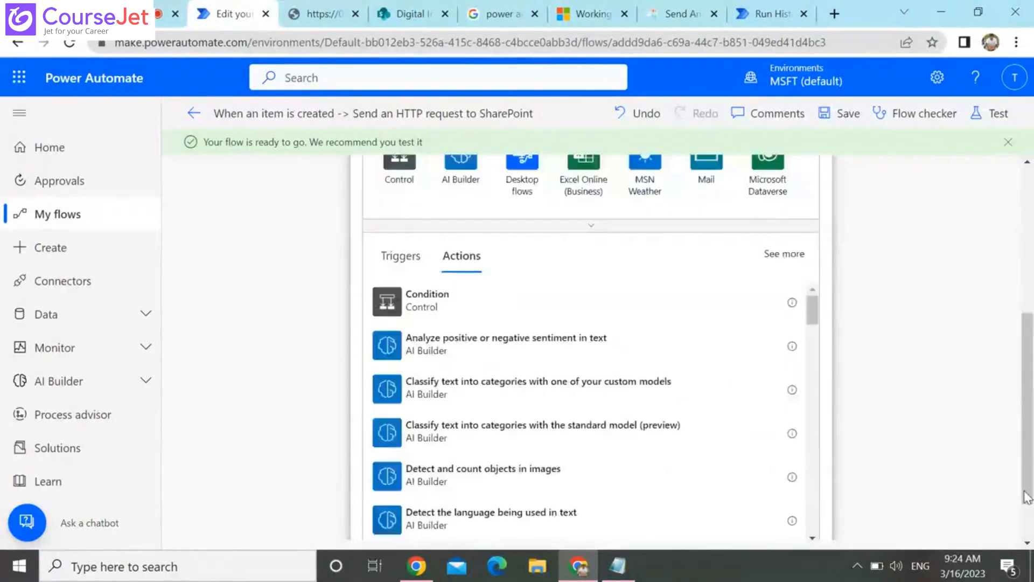
pyautogui.scroll(5, 1026, 498)
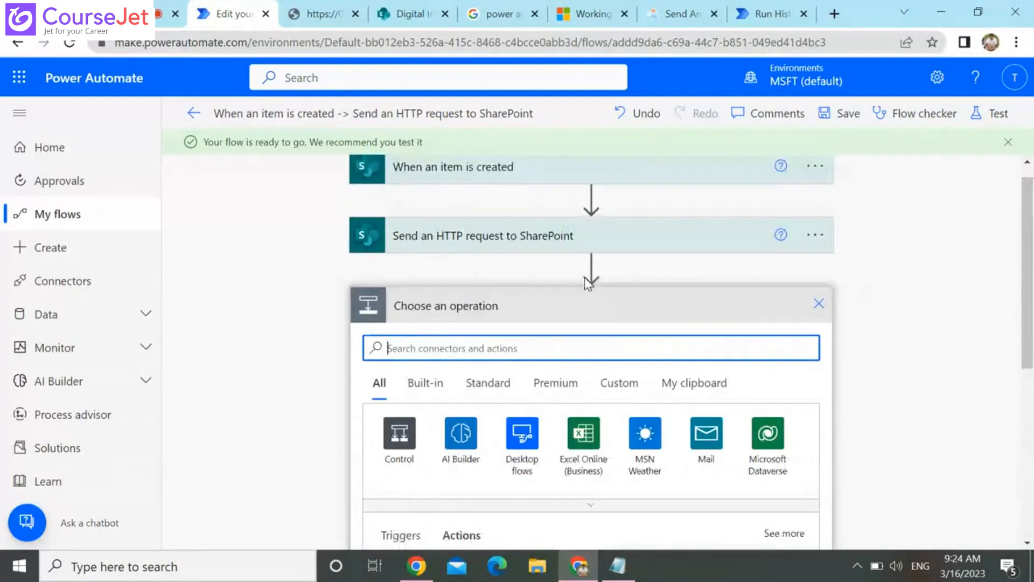
pyautogui.write('pars')
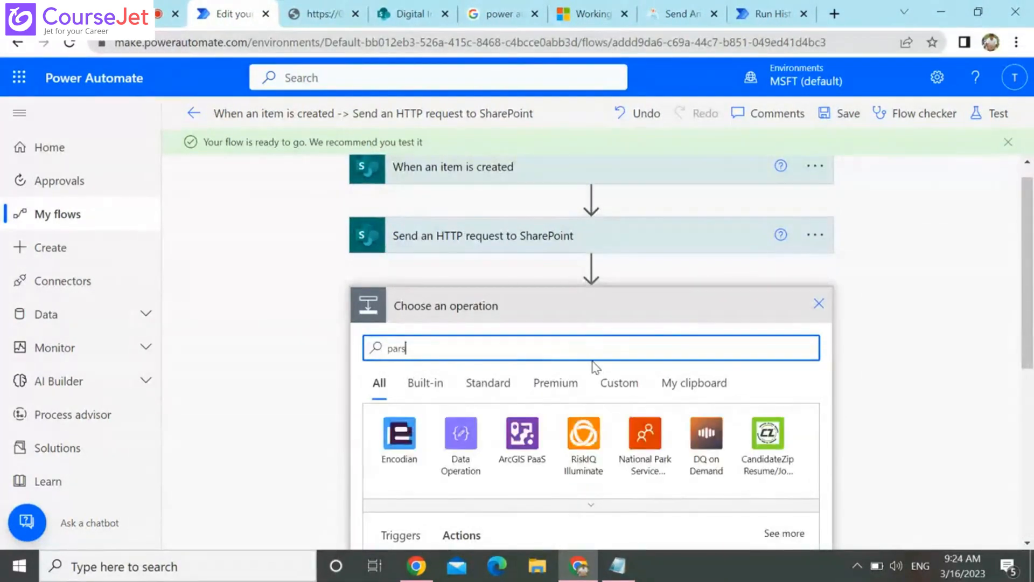
pyautogui.write('e')
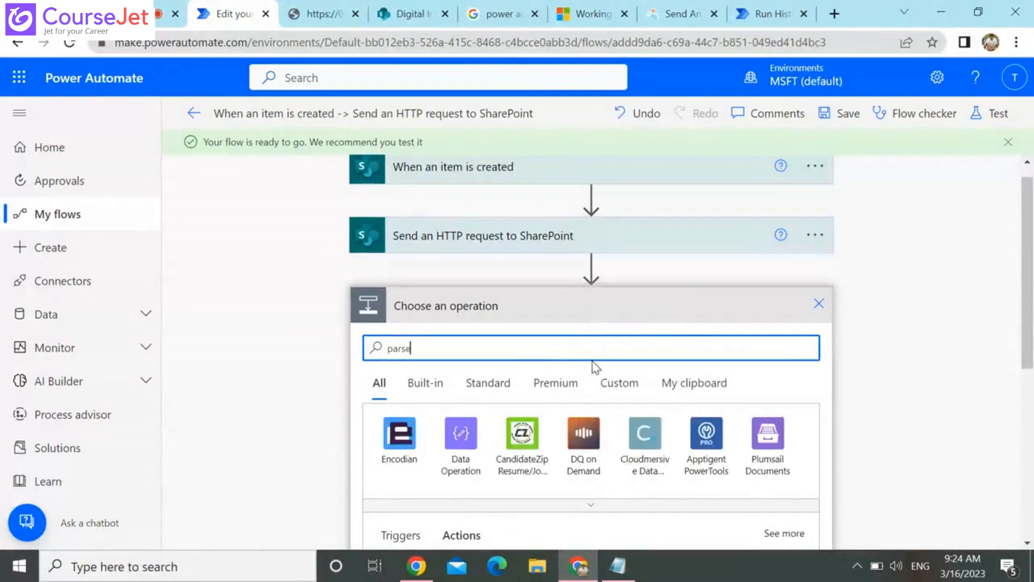
pyautogui.click(1026, 489)
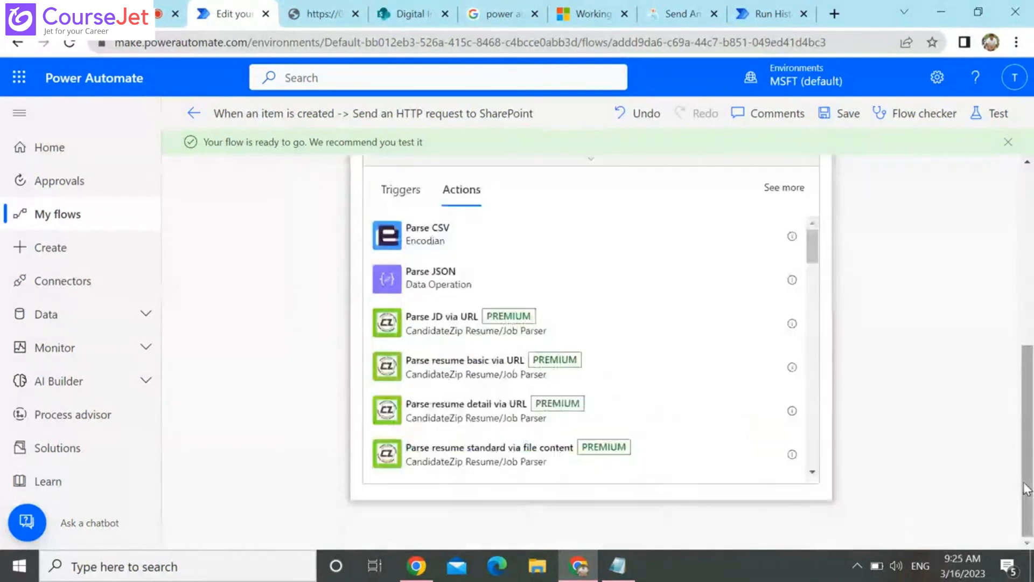
pyautogui.click(572, 280)
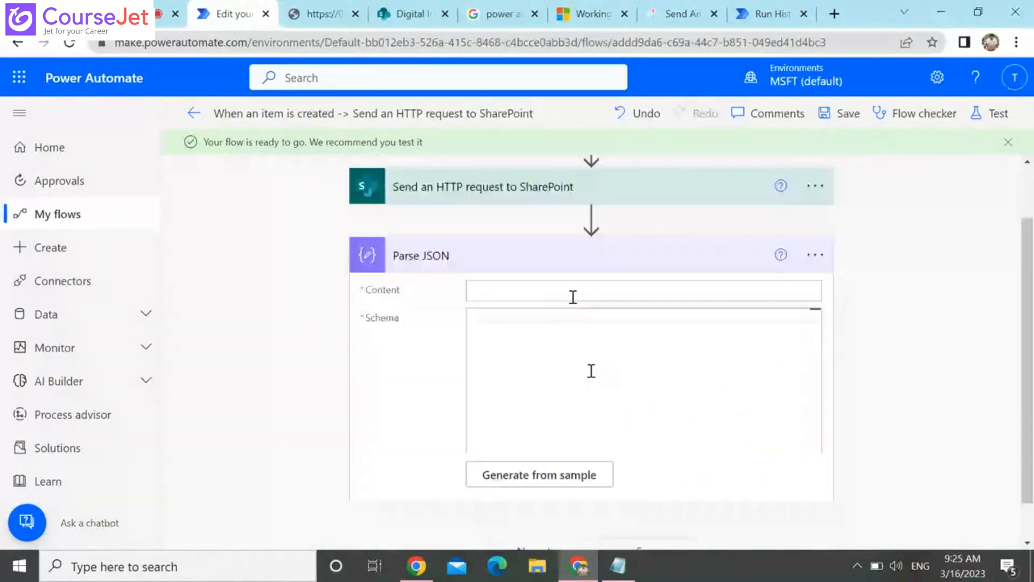
# Set the Parse JSON content to the body output of the Send an HTTP request to SharePoint action
pyautogui.click(572, 297)
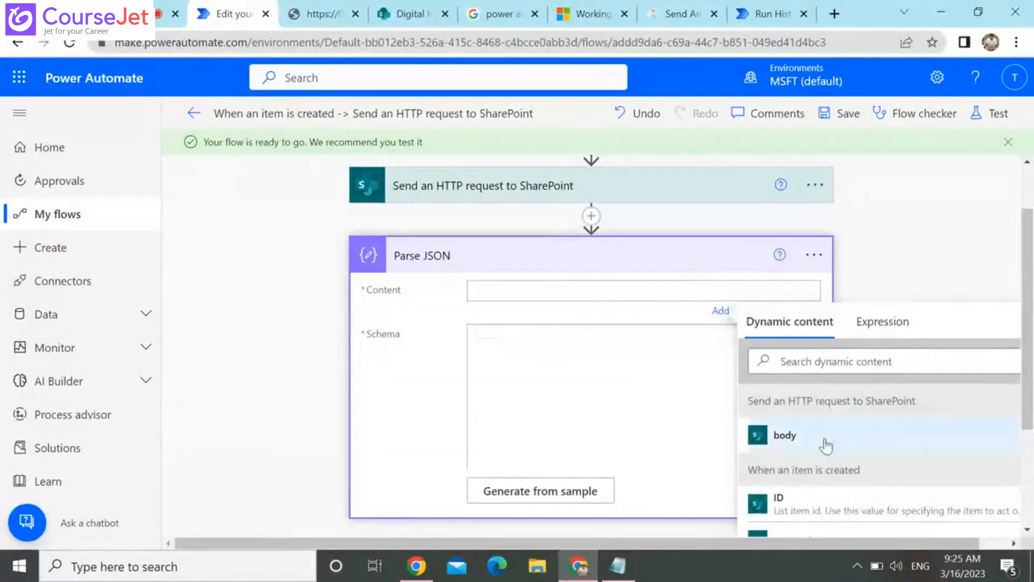
pyautogui.click(826, 445)
pyautogui.click(598, 413)
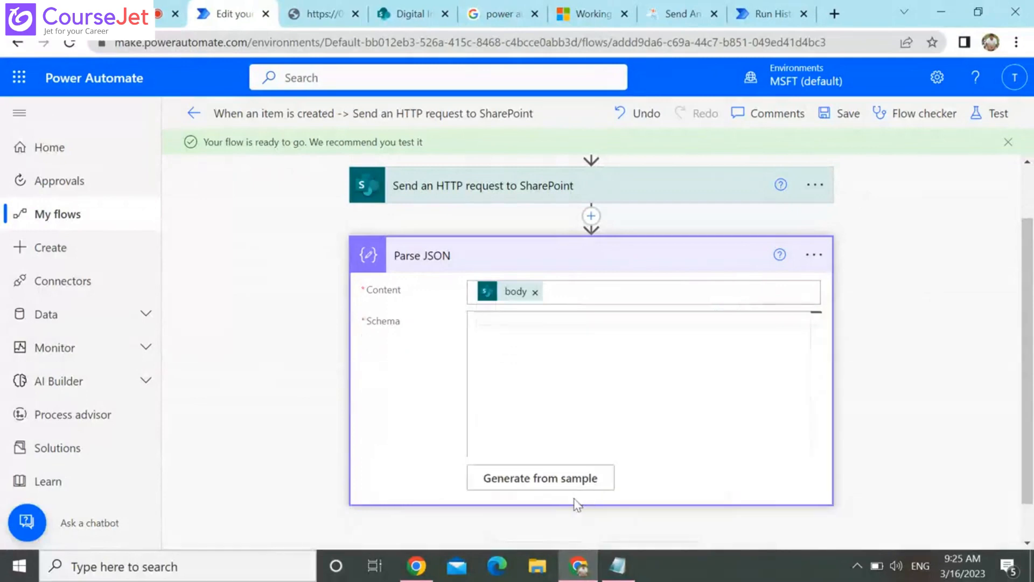
# Generate the Parse JSON schema using the copied run output as the sample payload
pyautogui.click(553, 477)
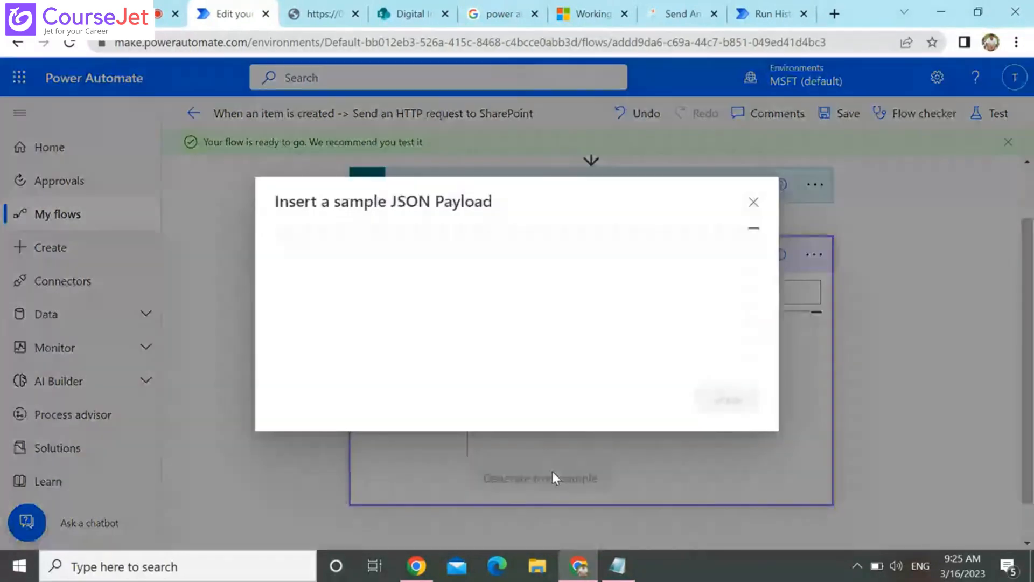
pyautogui.click(454, 239)
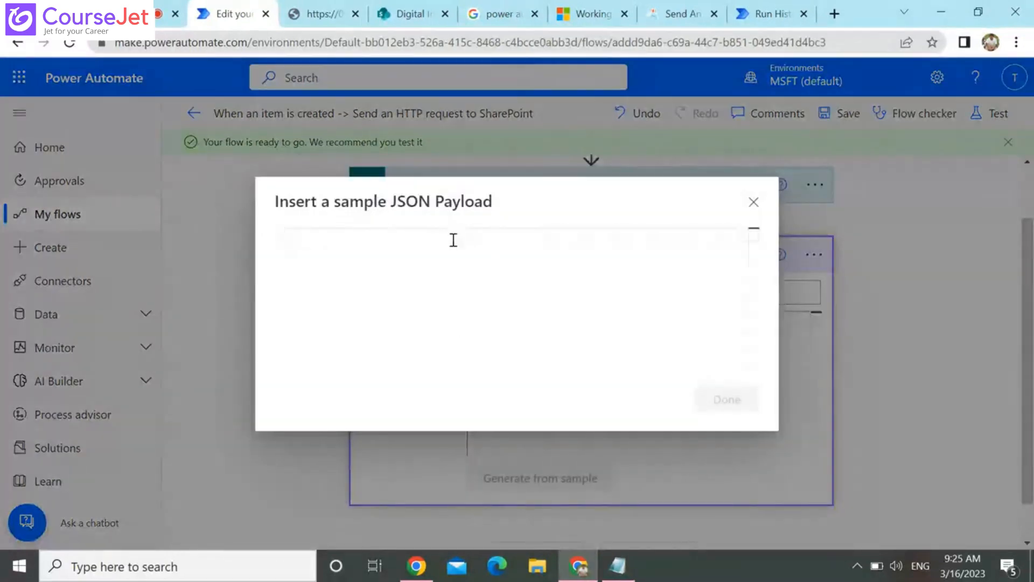
pyautogui.hotkey('ctrl', 'v')
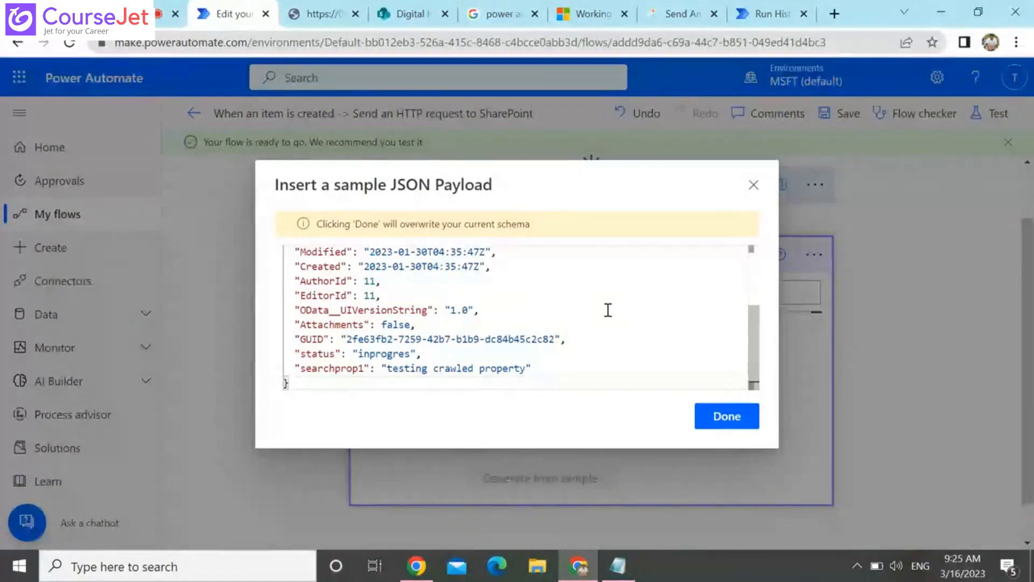
pyautogui.click(727, 416)
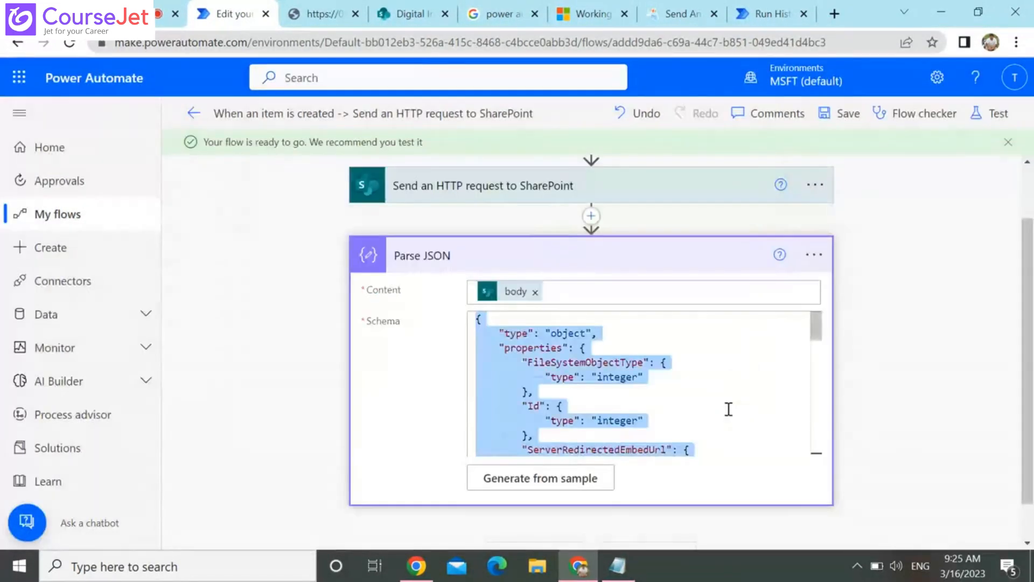
pyautogui.click(900, 404)
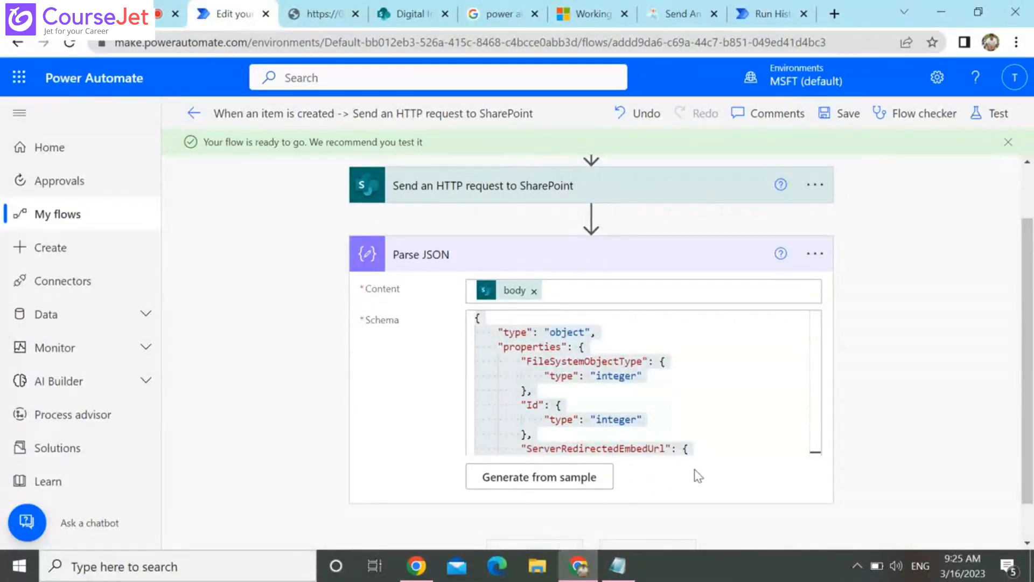
# Look over the generated schema and add a SharePoint Create item action after Parse JSON
pyautogui.scroll(-2, 619, 351)
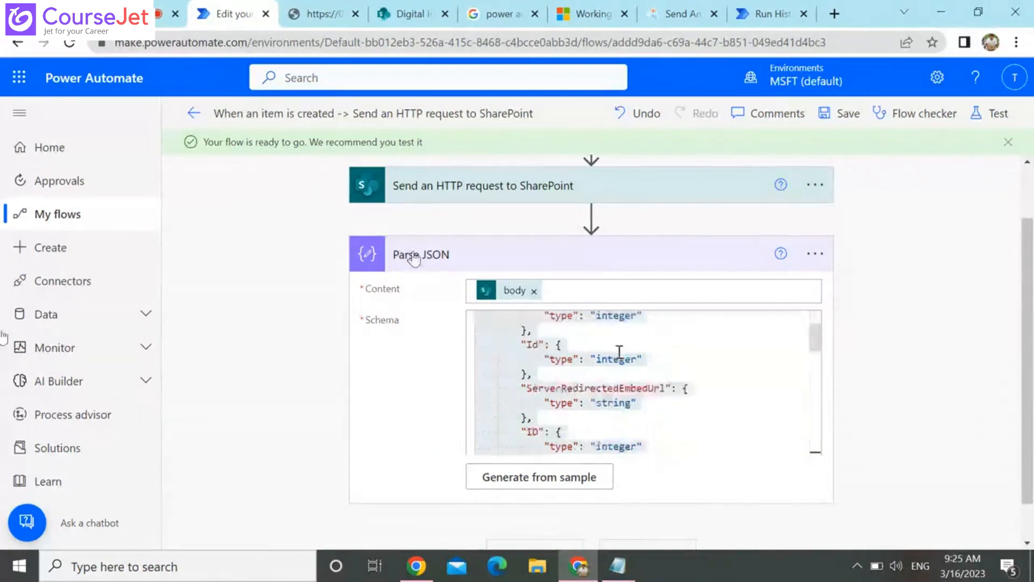
pyautogui.scroll(-3, 619, 351)
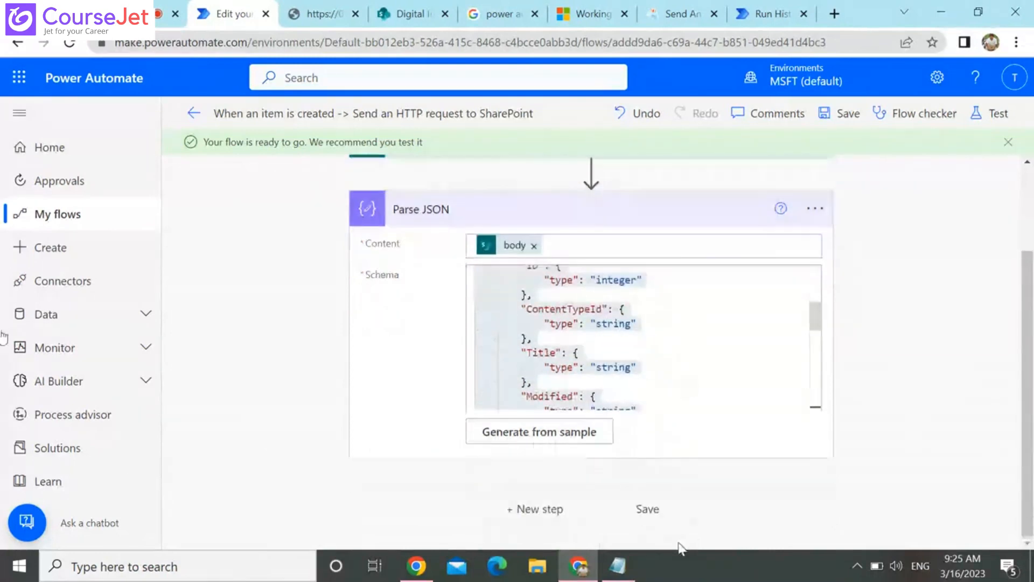
pyautogui.click(528, 512)
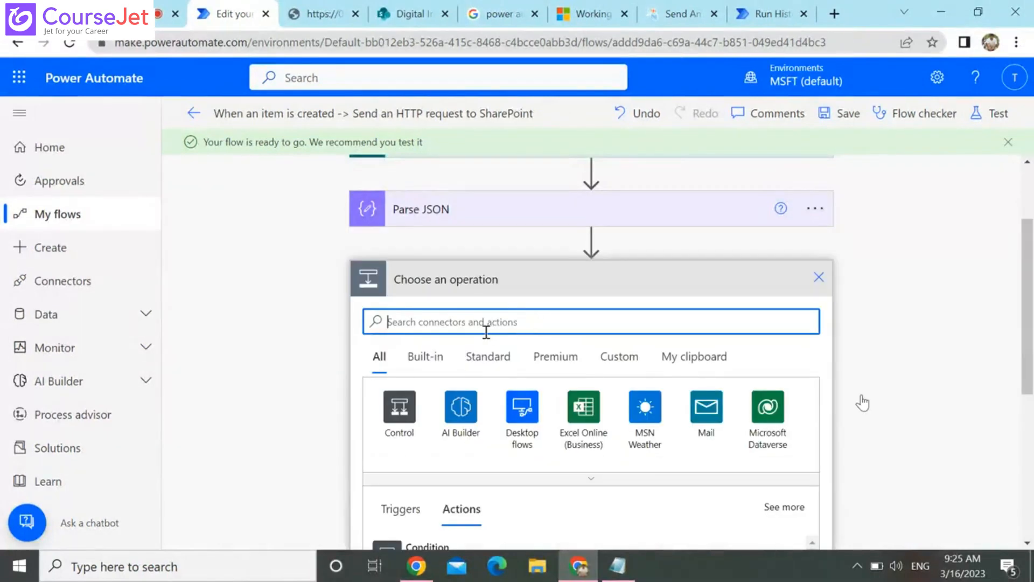
pyautogui.write('create')
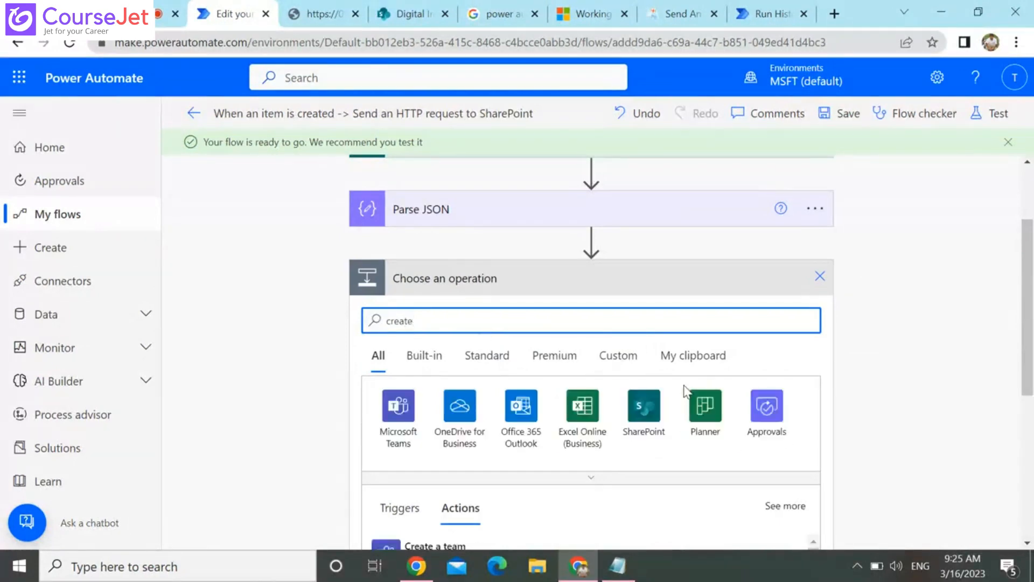
pyautogui.click(1027, 459)
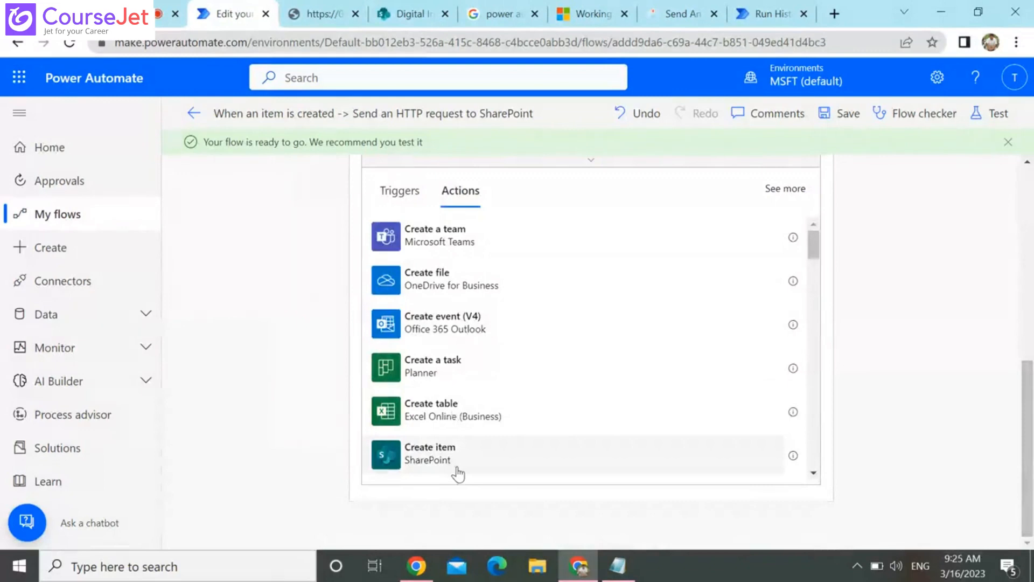
pyautogui.click(430, 452)
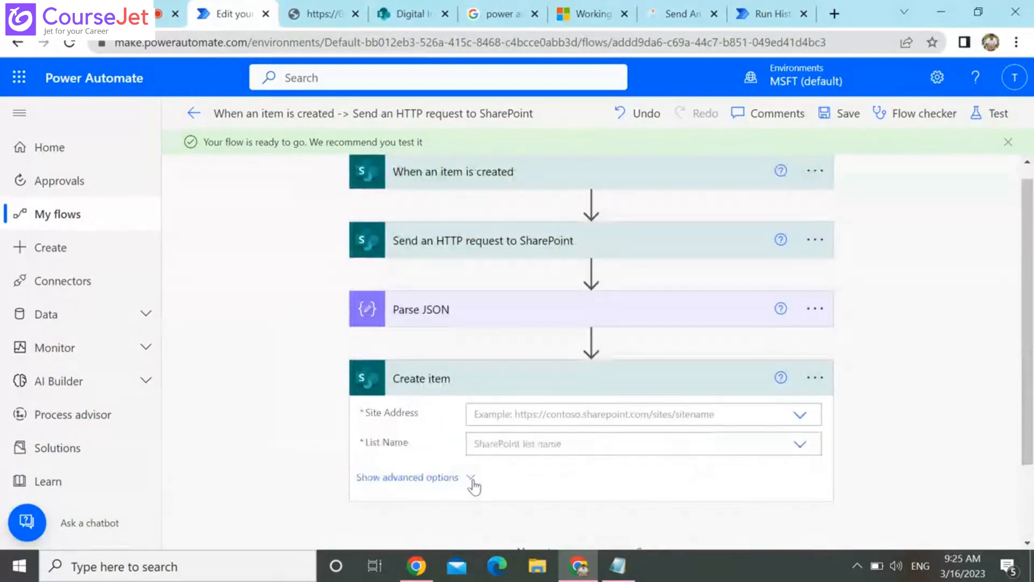
# Set the Create item action's site address to Digital Initiative Public Relations and its list to testsearch
pyautogui.click(751, 413)
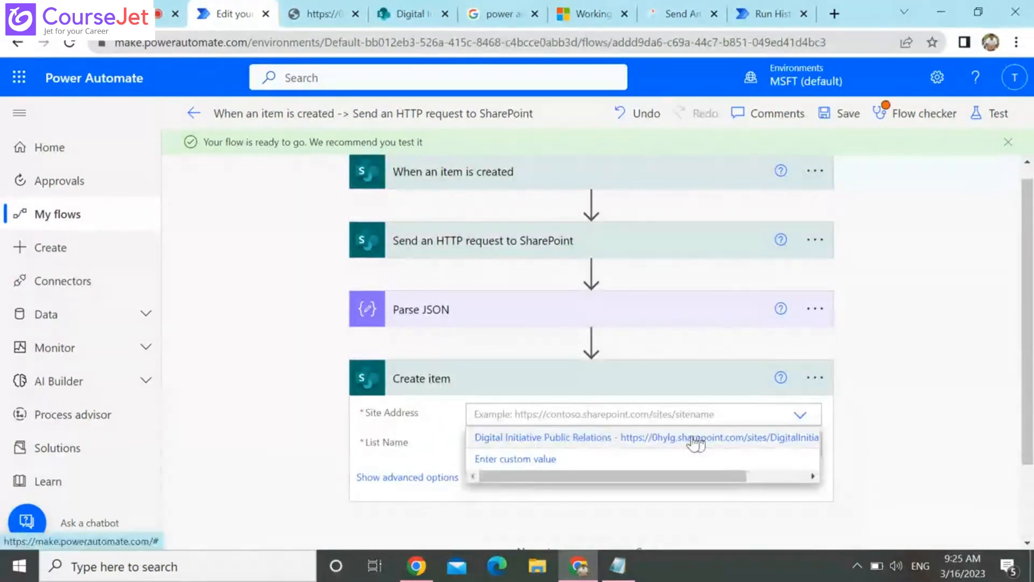
pyautogui.click(693, 439)
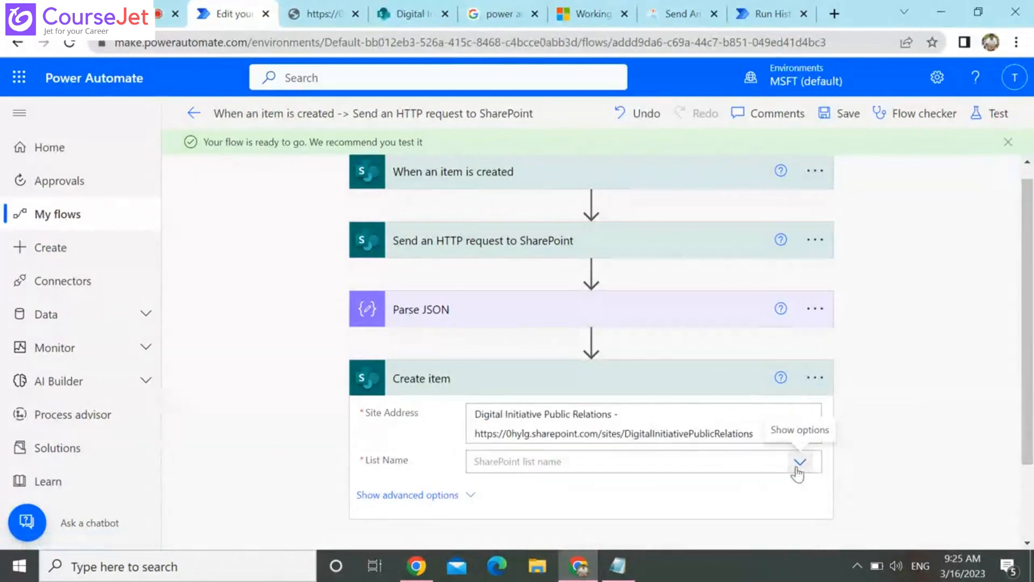
pyautogui.click(799, 462)
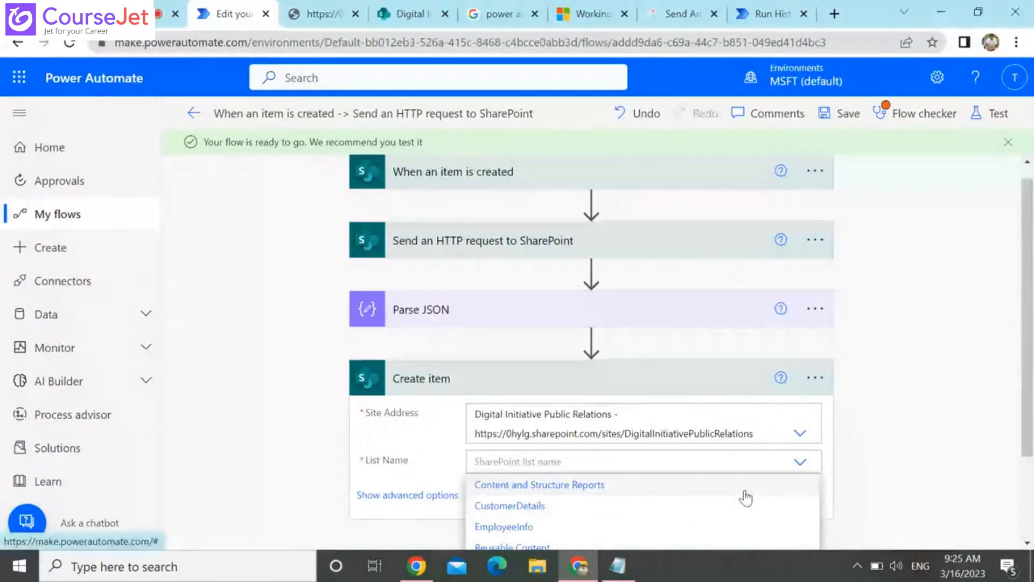
pyautogui.scroll(-2, 716, 458)
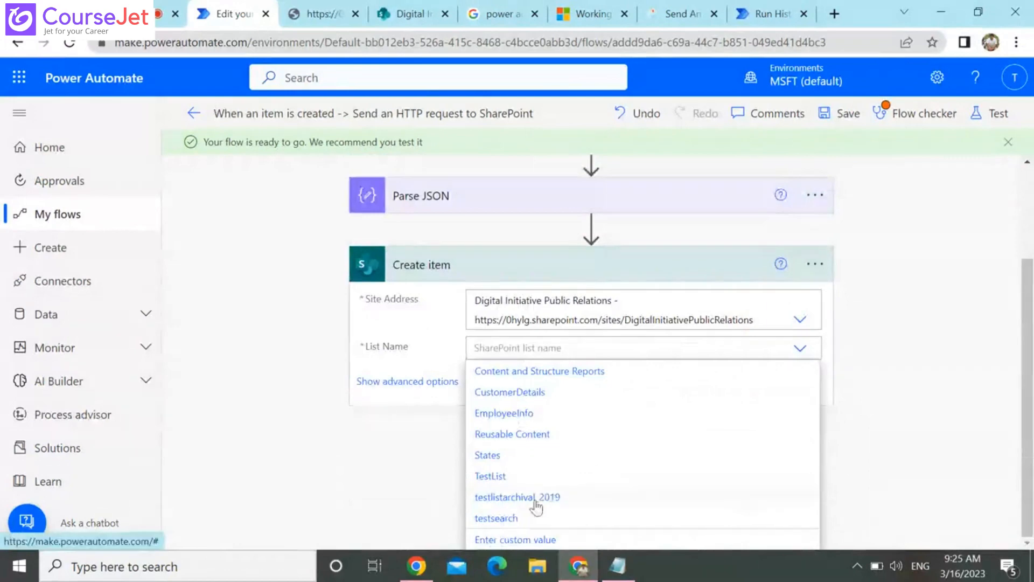
pyautogui.click(495, 517)
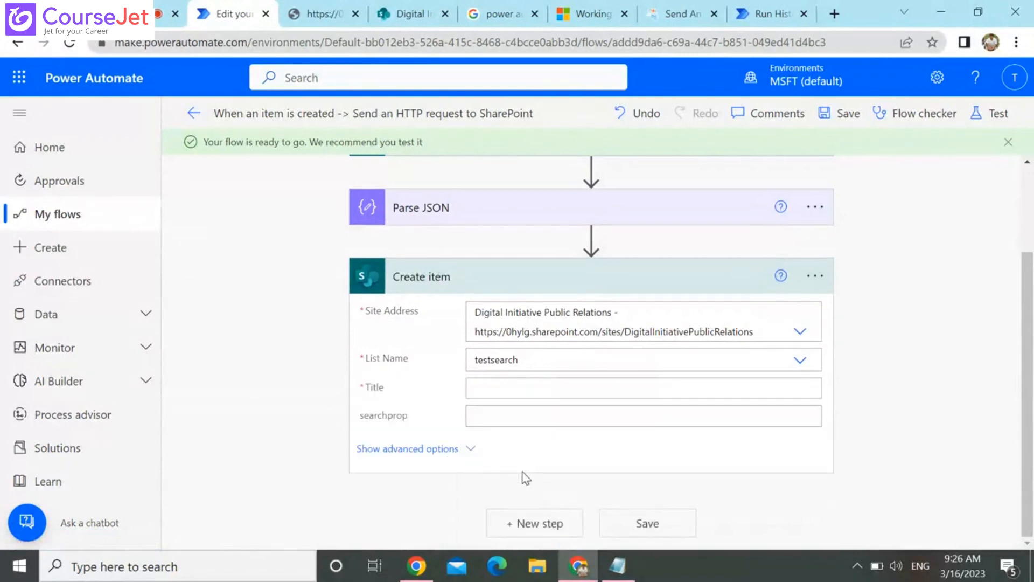
# Fill the Create item action's Title with a single Title output from Parse JSON, removing the duplicate tokens
pyautogui.click(520, 388)
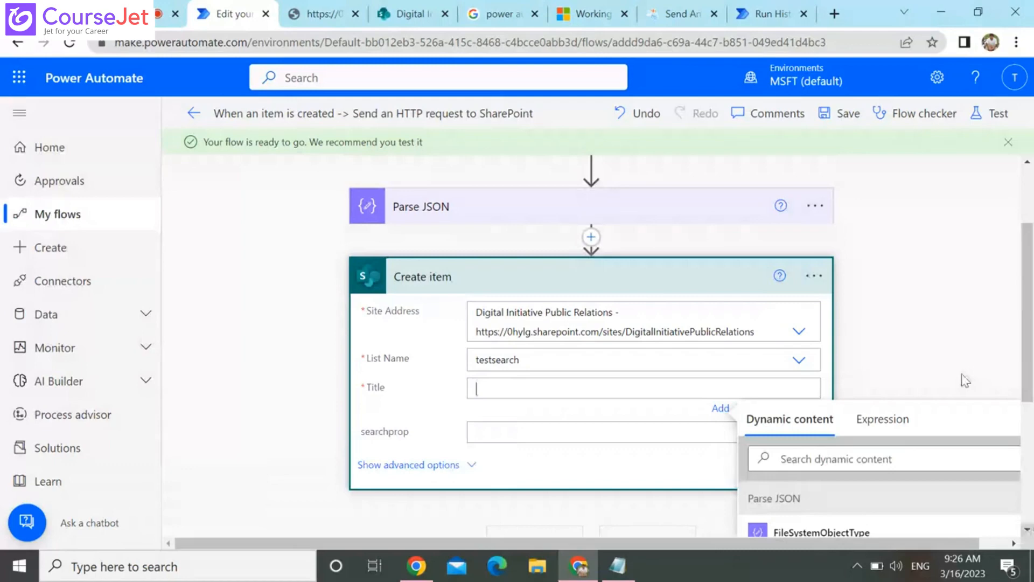
pyautogui.scroll(-5, 965, 380)
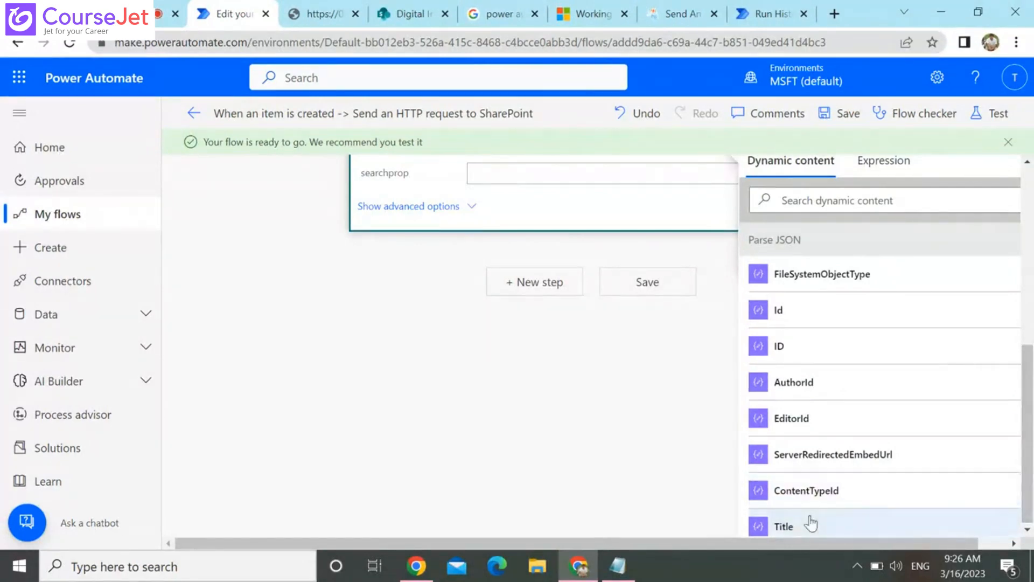
pyautogui.scroll(-2, 856, 361)
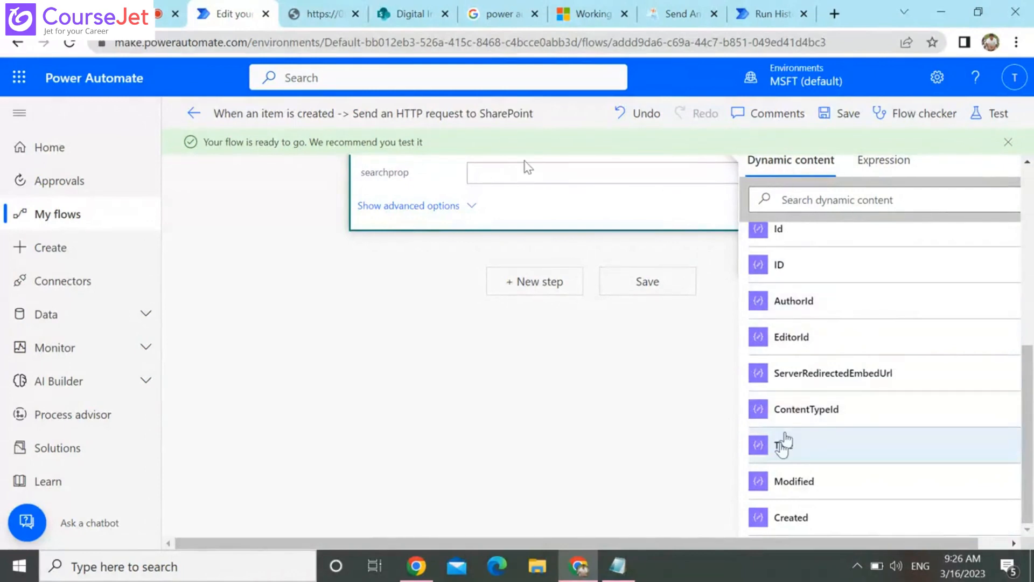
pyautogui.scroll(-5, 783, 445)
pyautogui.scroll(1, 783, 453)
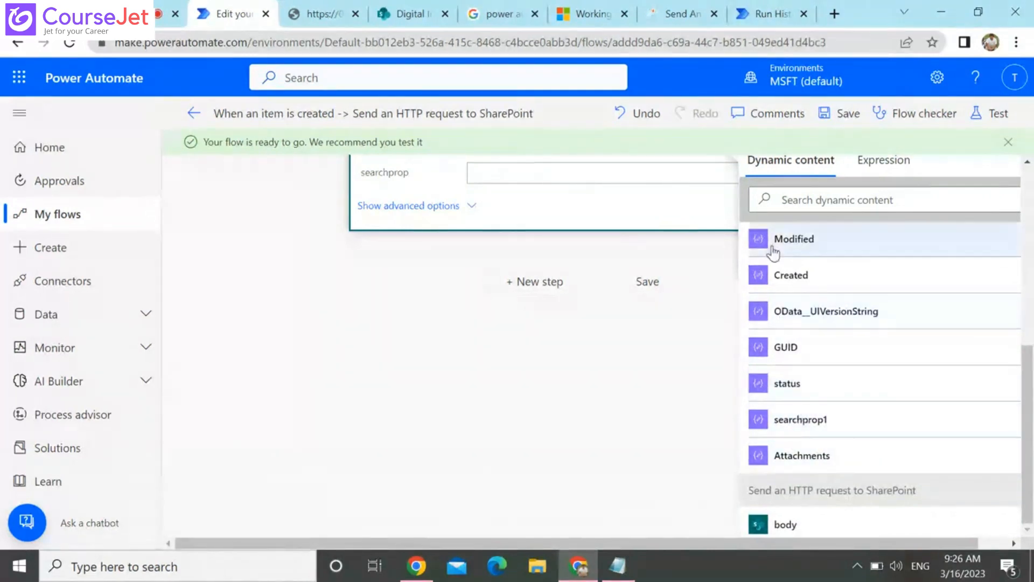
pyautogui.scroll(3, 781, 323)
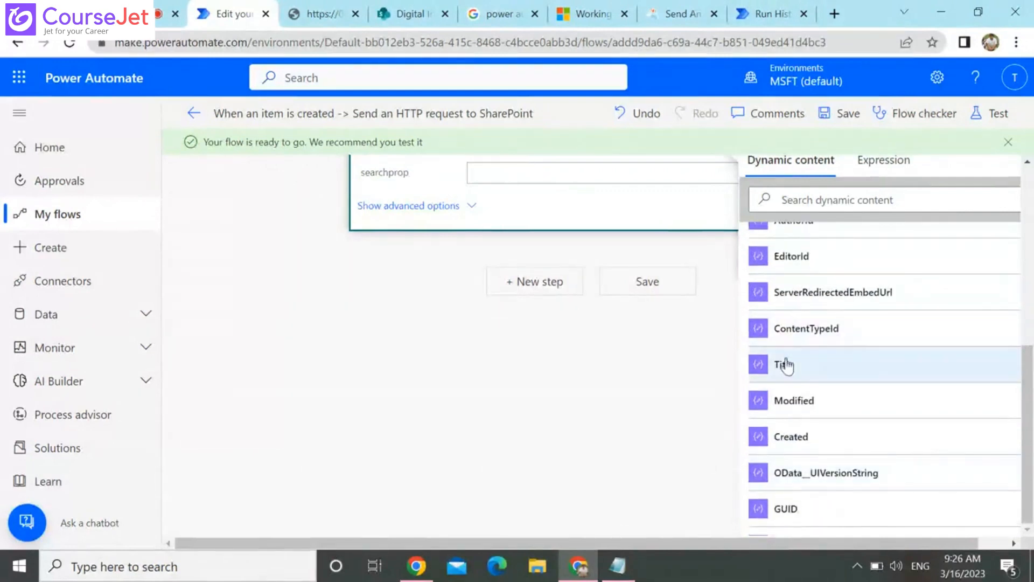
pyautogui.scroll(5, 791, 334)
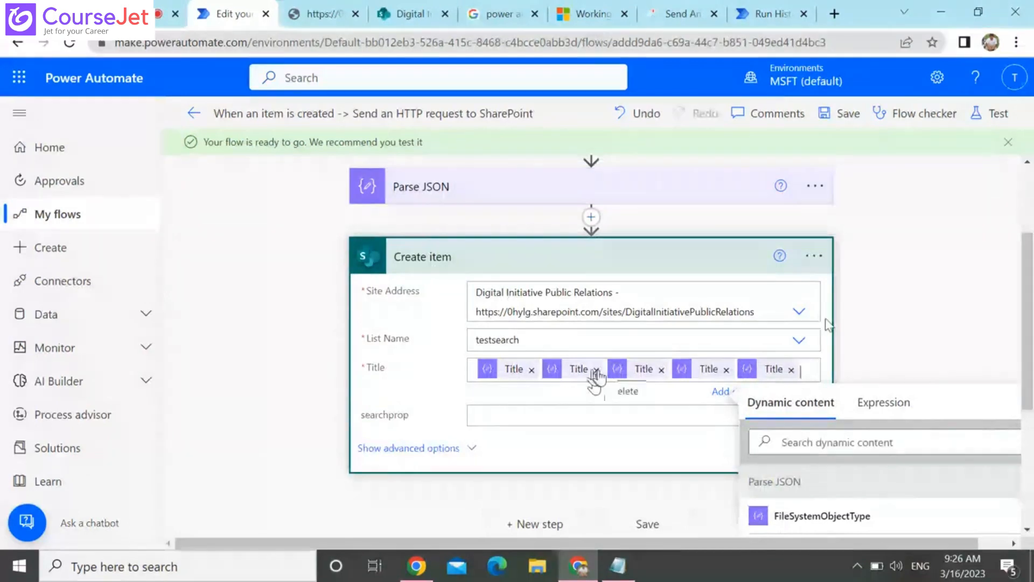
pyautogui.click(596, 370)
pyautogui.click(596, 370)
pyautogui.click(596, 370)
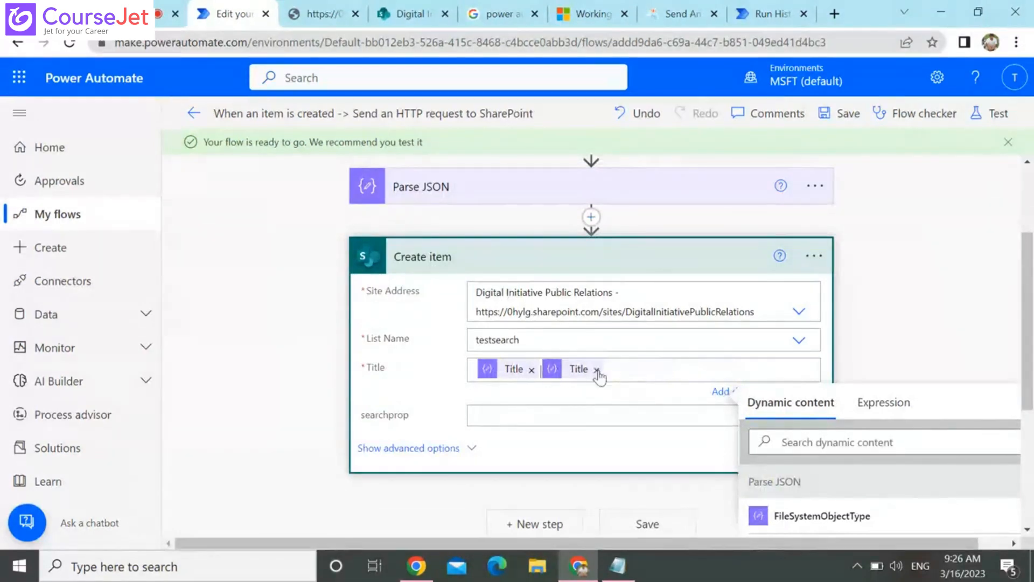
pyautogui.click(596, 370)
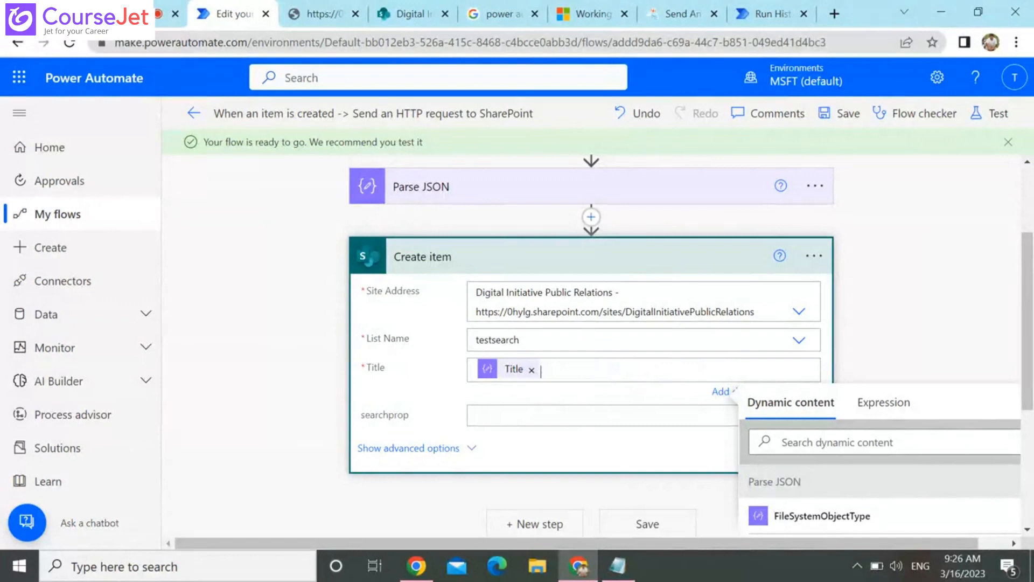
# Look through the dynamic content available for the Create item action's searchprop field
pyautogui.click(537, 418)
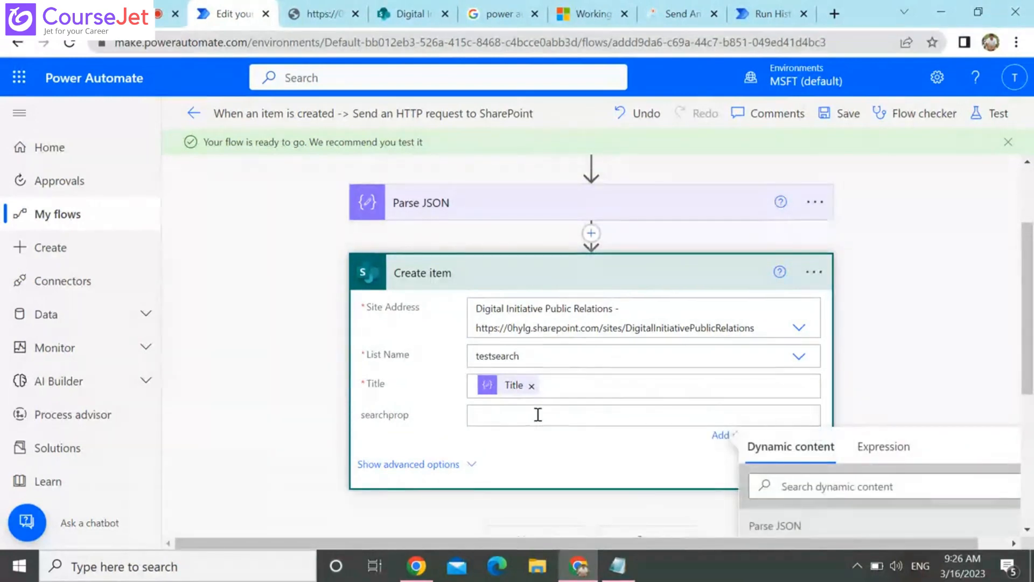
pyautogui.scroll(-5, 538, 415)
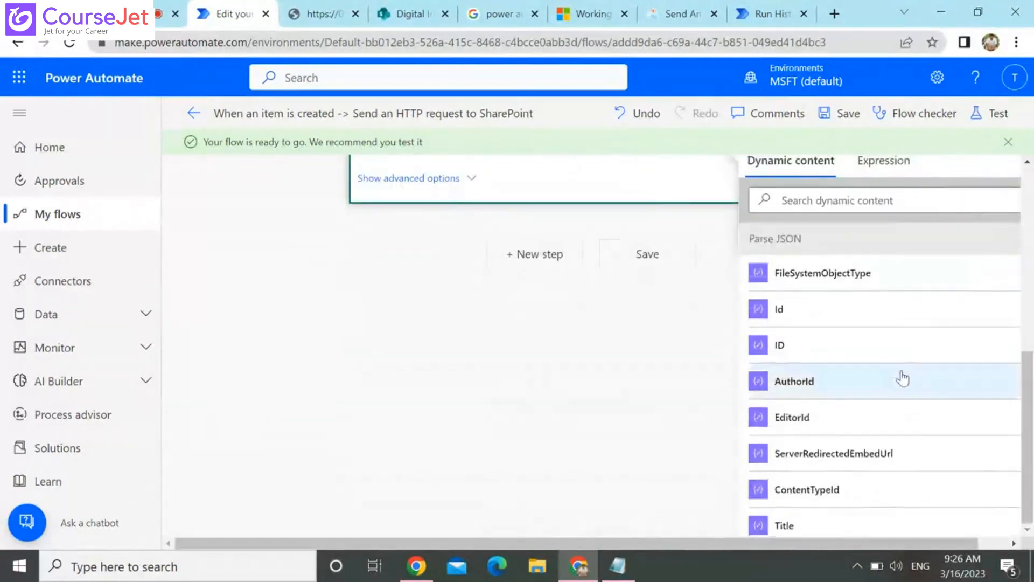
pyautogui.scroll(-2, 900, 377)
pyautogui.scroll(-1, 898, 401)
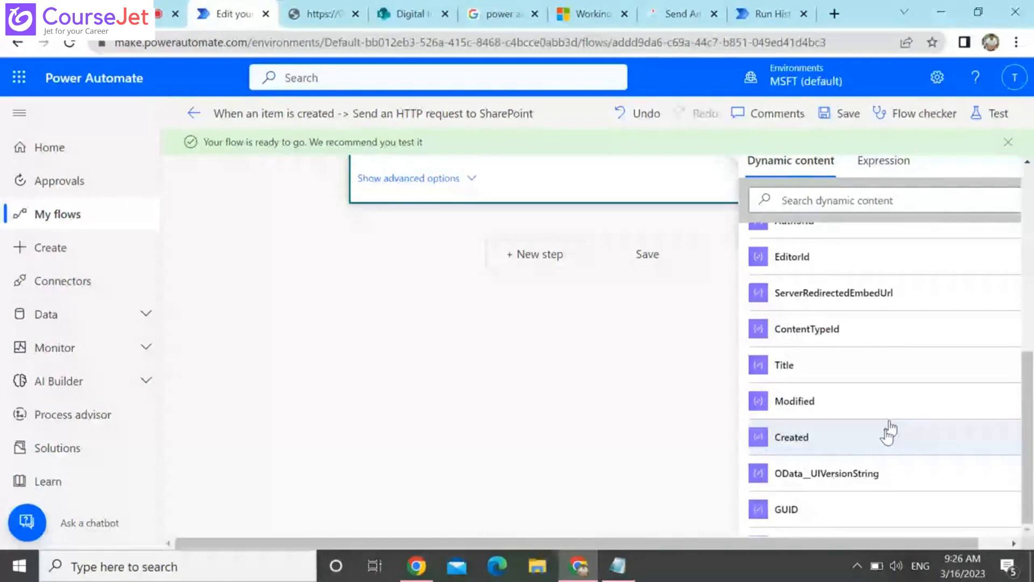
pyautogui.scroll(-2, 888, 431)
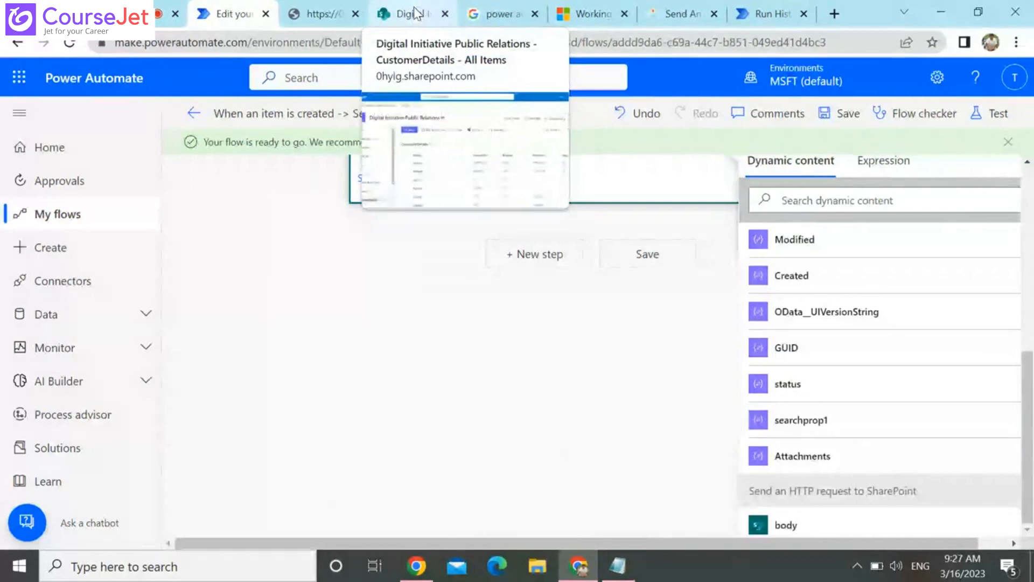
# Examine the response body in the flow run's Send an HTTP request to SharePoint outputs through to its last field
pyautogui.click(416, 12)
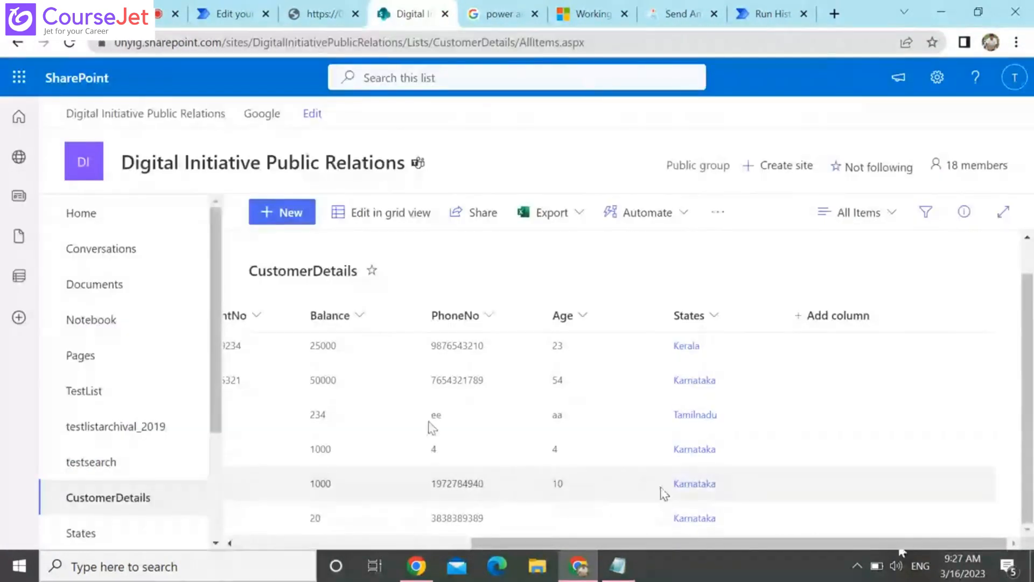
pyautogui.click(690, 8)
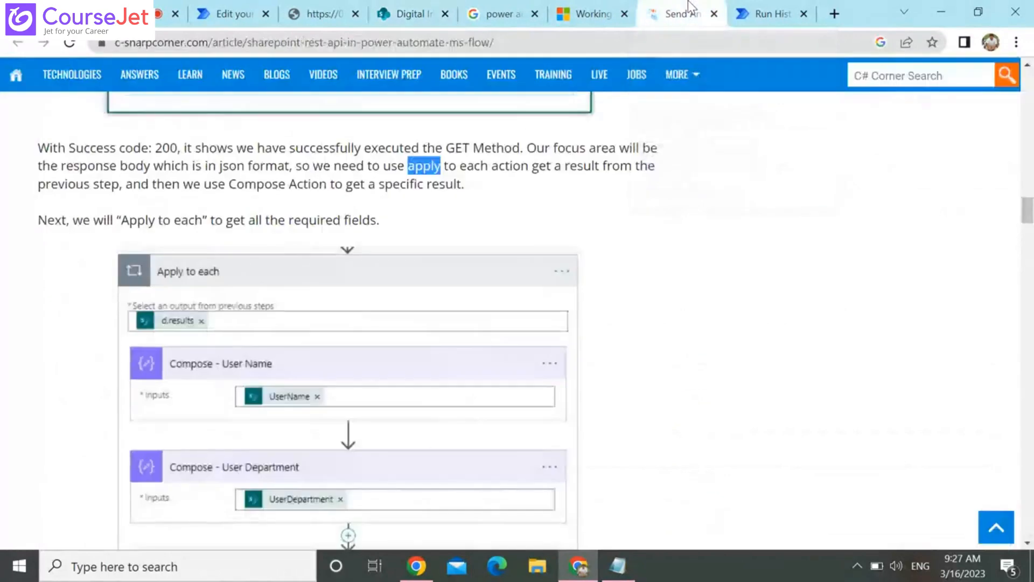
pyautogui.click(767, 13)
pyautogui.click(599, 376)
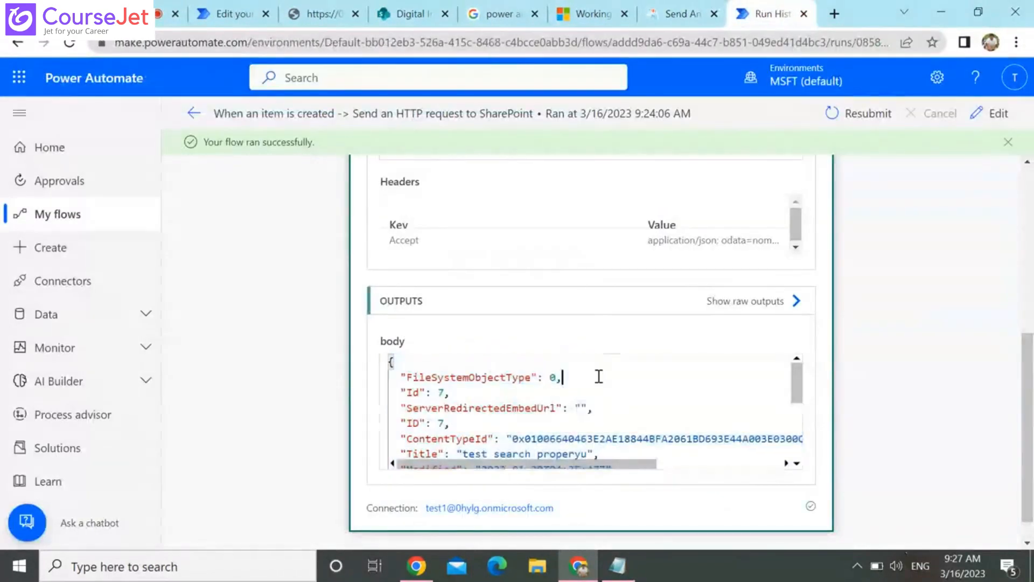
pyautogui.press('Down')
pyautogui.press('Down')
pyautogui.press('Down')
pyautogui.press('Down')
pyautogui.press('Down')
pyautogui.press('Down')
pyautogui.press('Down')
pyautogui.press('Down')
pyautogui.press('Down')
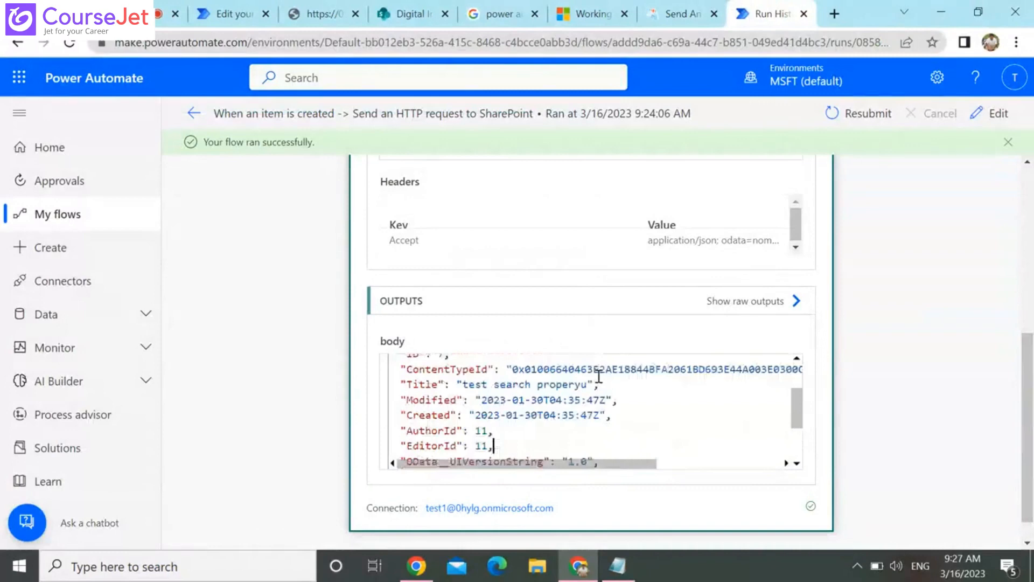
pyautogui.press('Down')
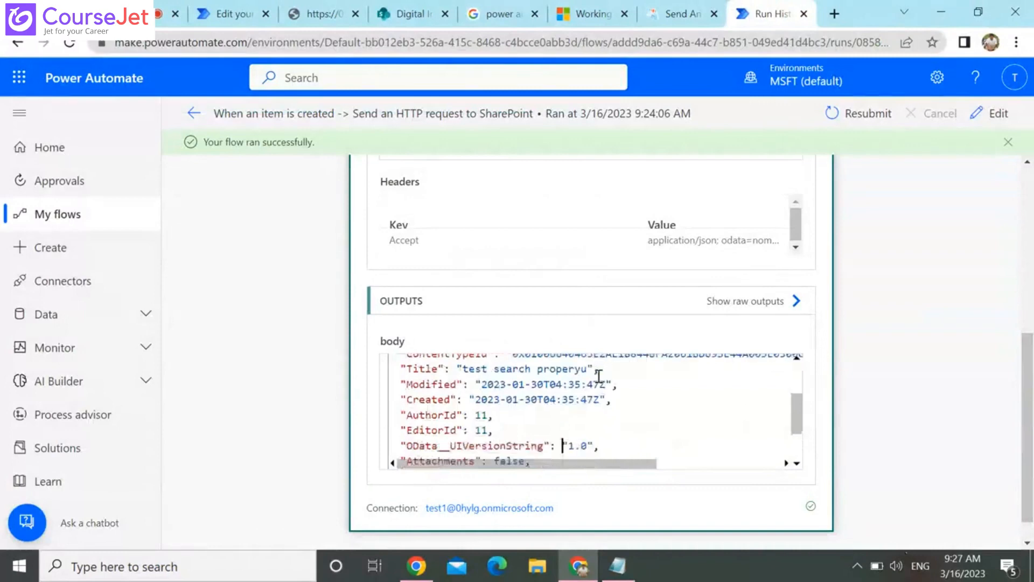
pyautogui.press('Down')
pyautogui.press('Down')
pyautogui.press('Down')
pyautogui.press('Down')
pyautogui.press('Down')
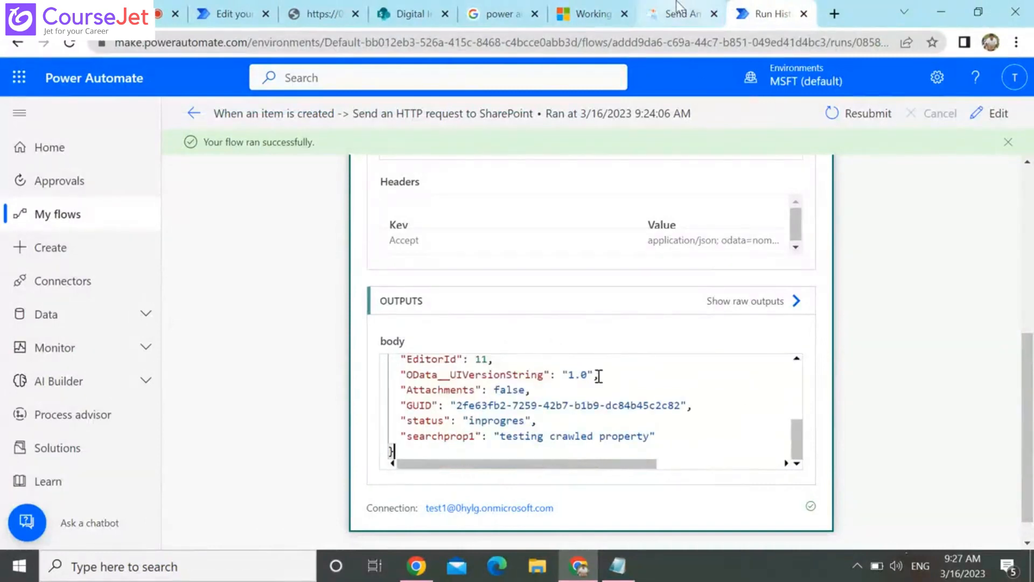
# Switch to the SharePoint site and check the columns of the testsearch list
pyautogui.click(388, 6)
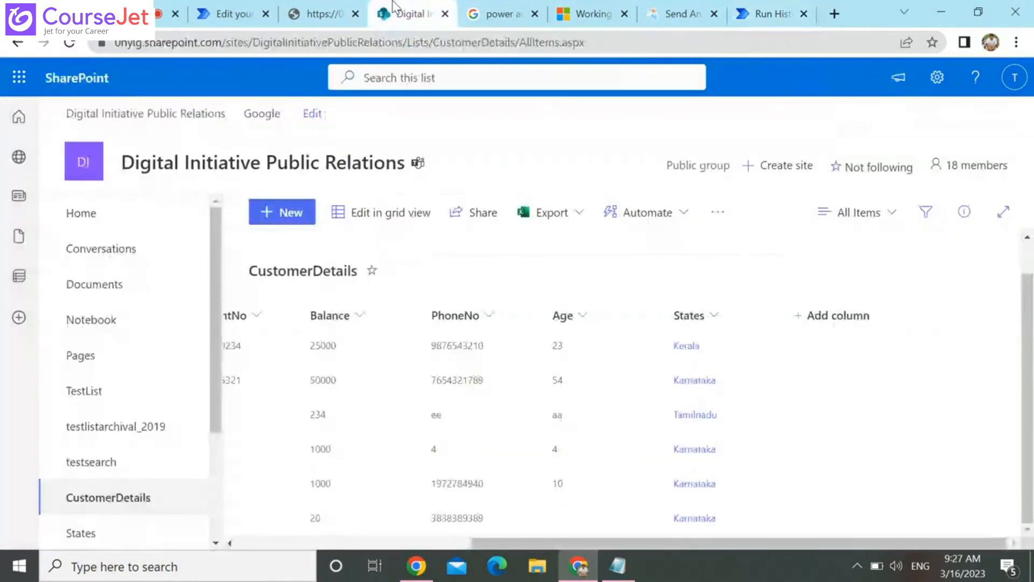
pyautogui.hscroll(-2, 425, 541)
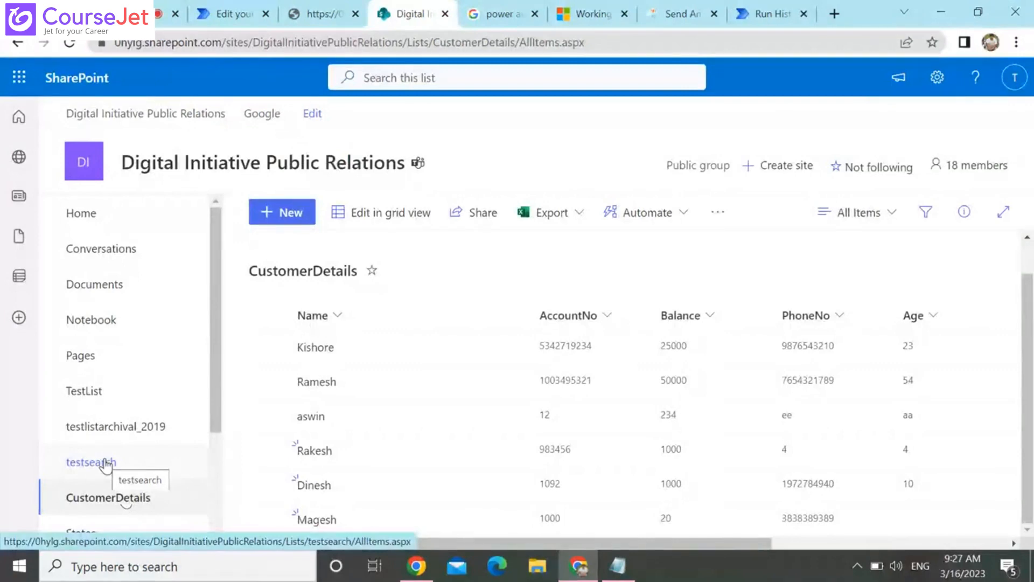
pyautogui.click(106, 464)
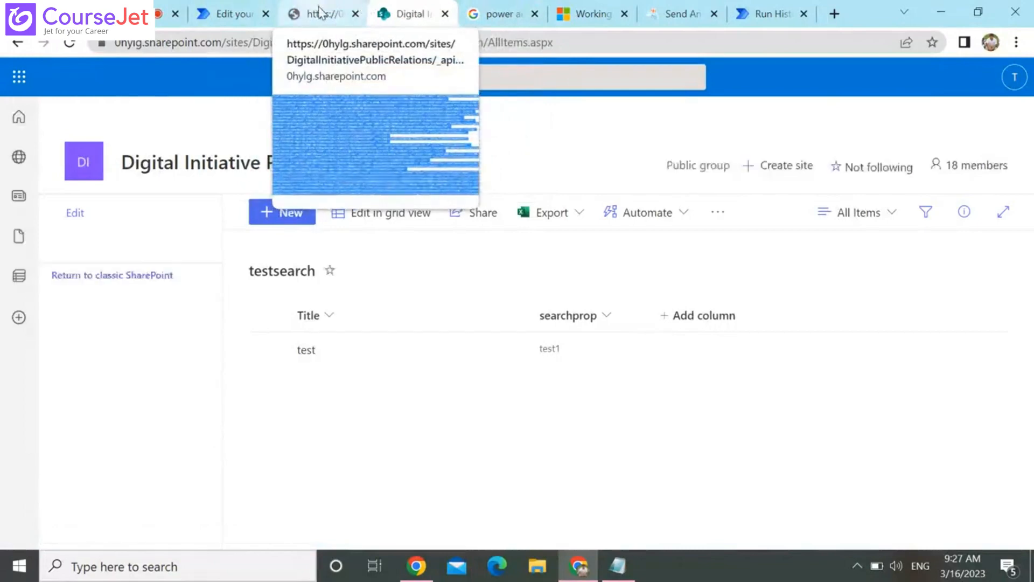
# Back in Power Automate, set the Create item action's searchprop to the searchprop1 output from Parse JSON and save the flow
pyautogui.click(232, 14)
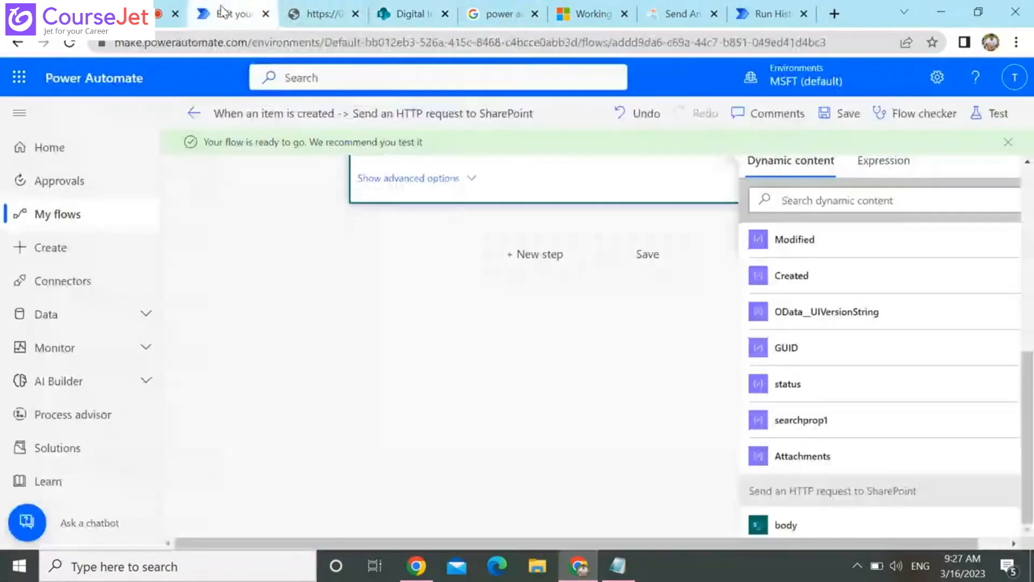
pyautogui.click(656, 385)
pyautogui.scroll(3, 649, 358)
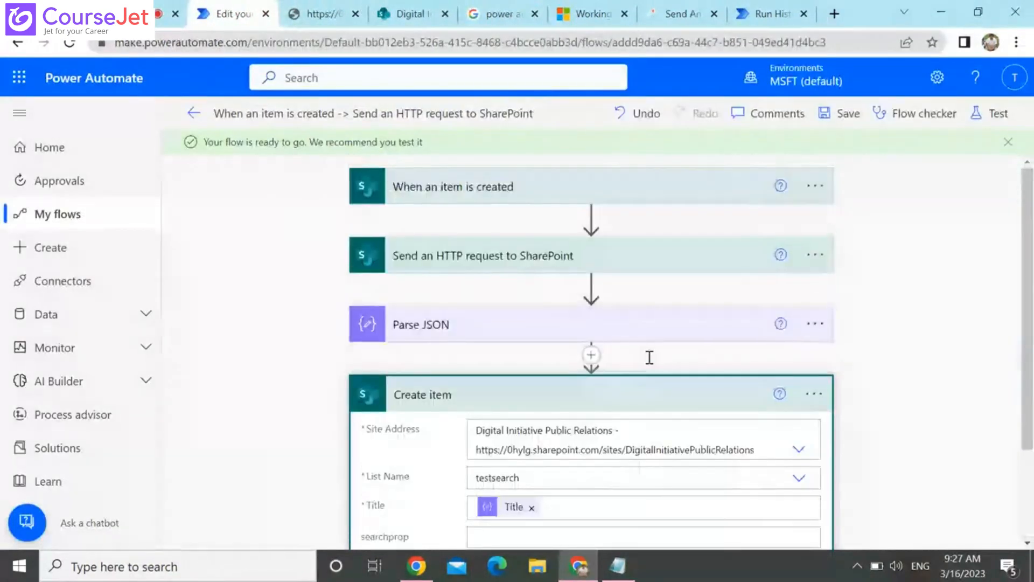
pyautogui.scroll(-3, 650, 358)
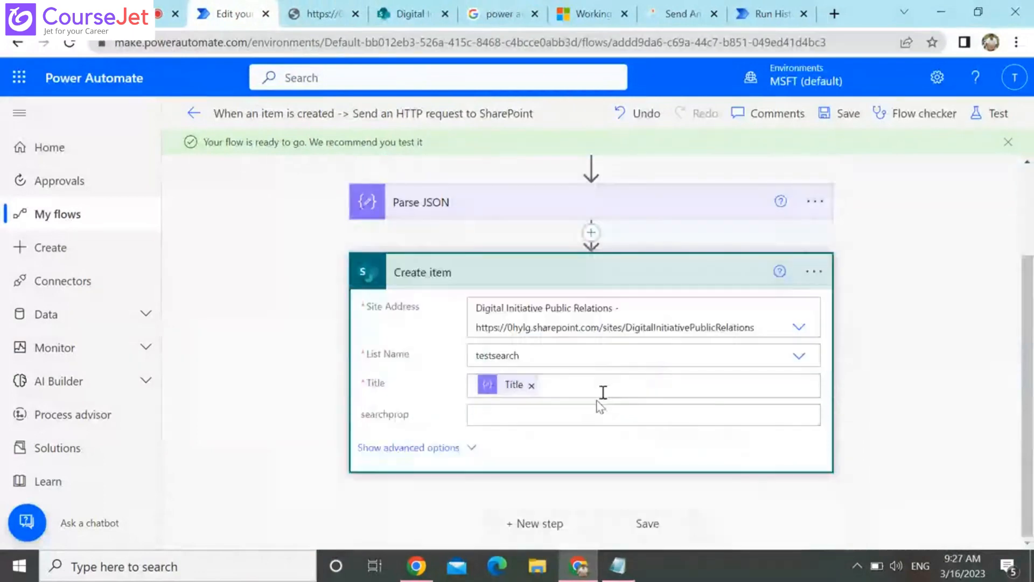
pyautogui.click(601, 413)
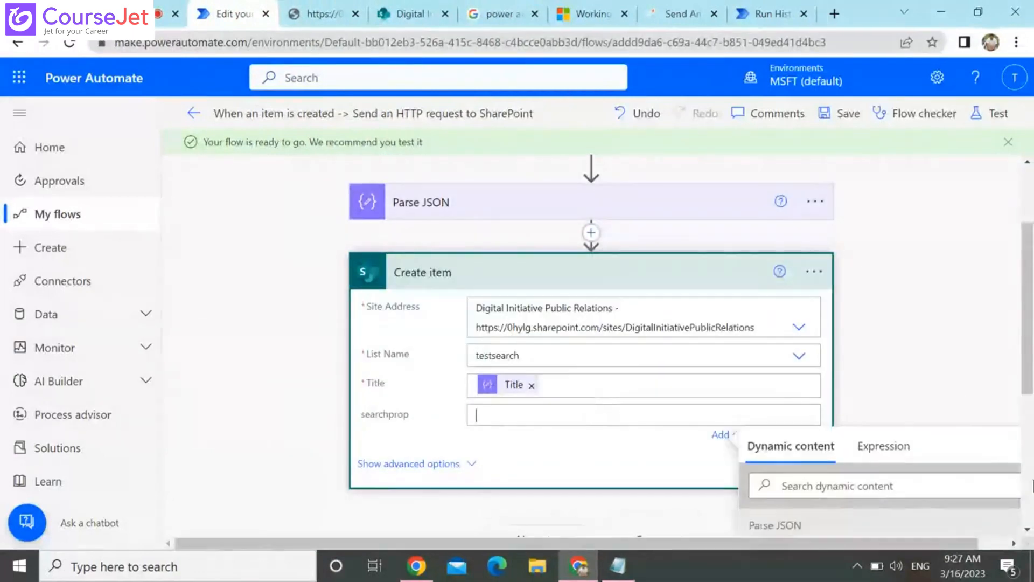
pyautogui.scroll(-5, 1032, 496)
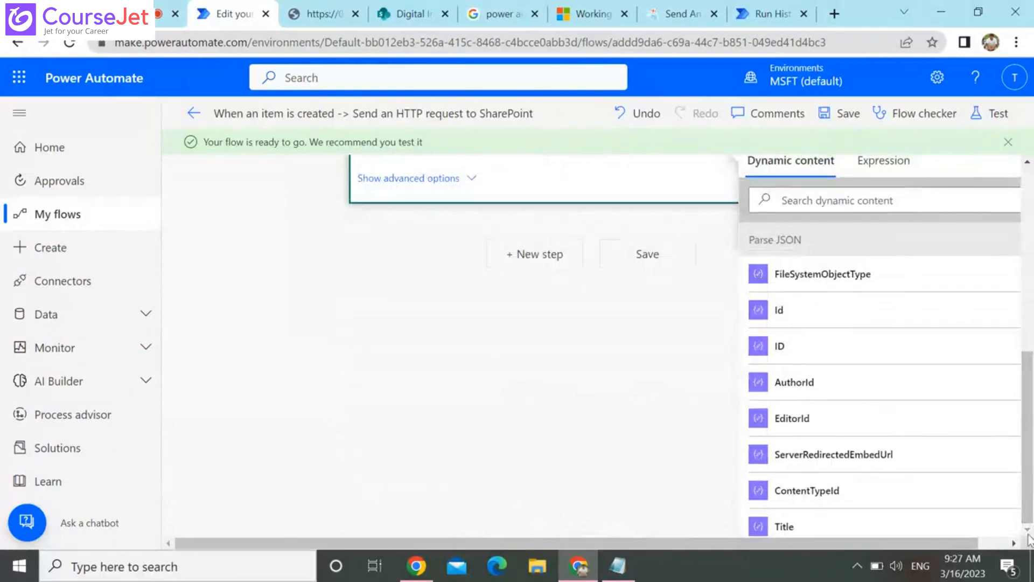
pyautogui.scroll(-3, 910, 477)
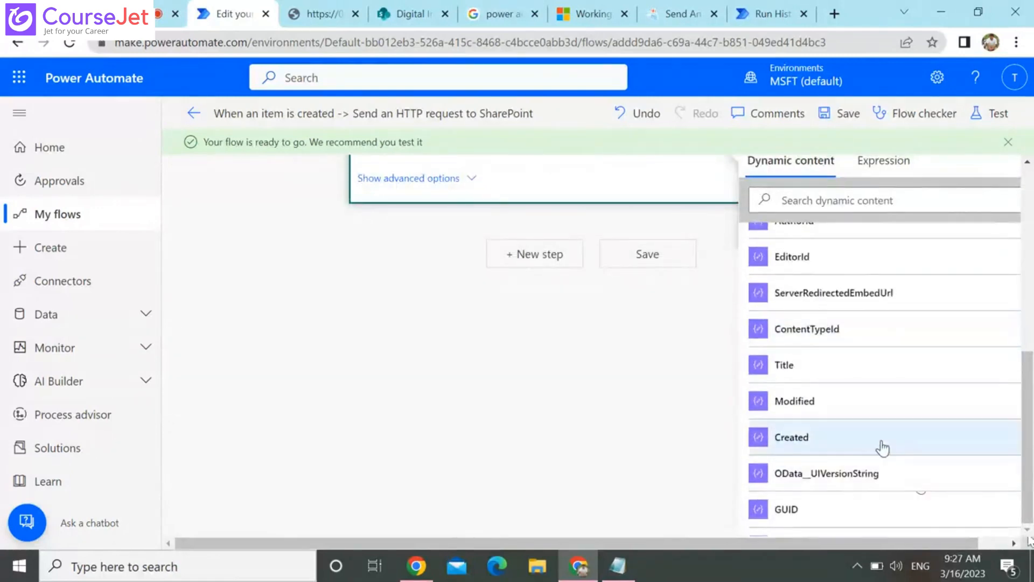
pyautogui.scroll(-4, 881, 446)
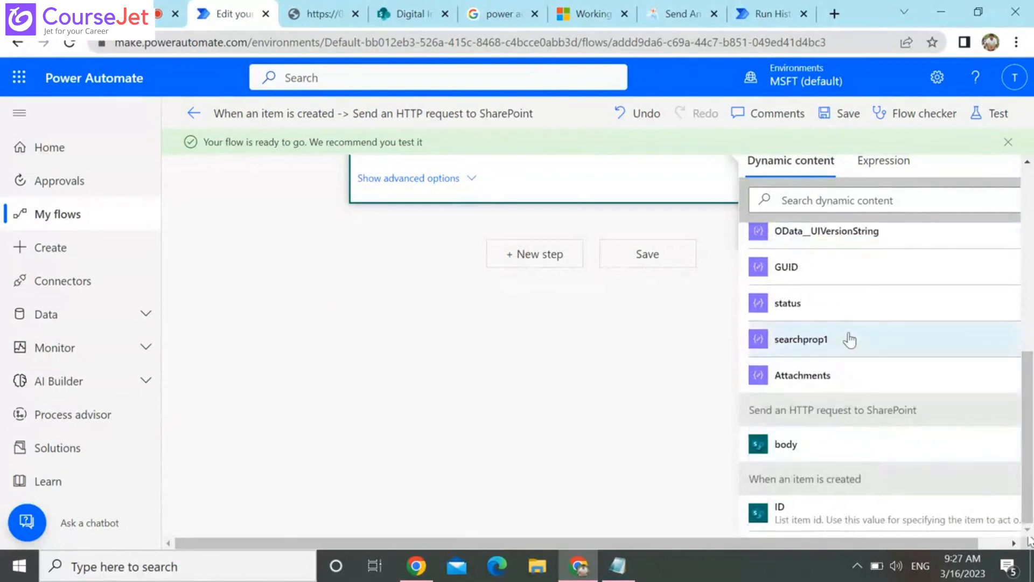
pyautogui.scroll(5, 579, 319)
pyautogui.scroll(-3, 582, 326)
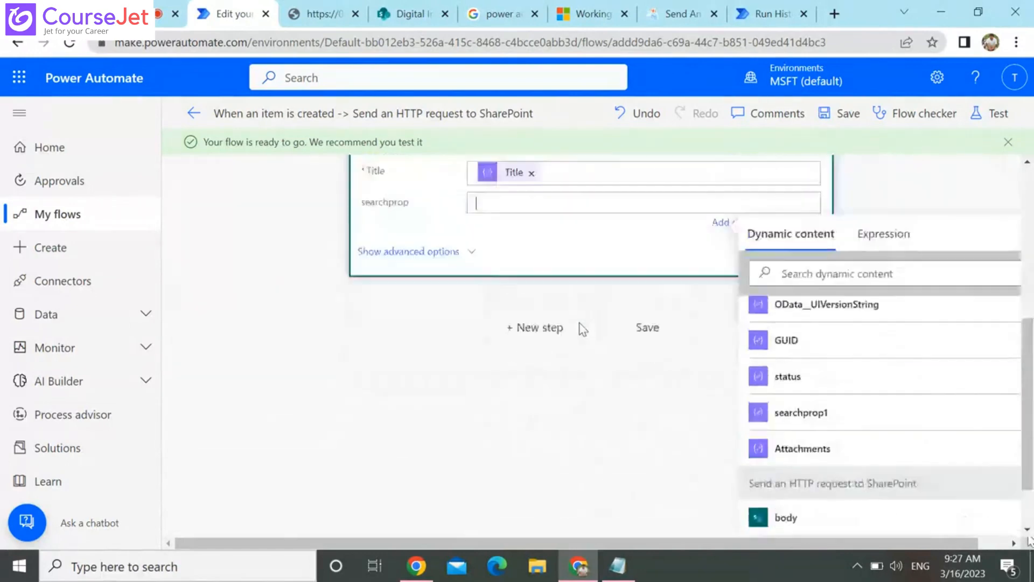
pyautogui.scroll(2, 580, 323)
pyautogui.scroll(-2, 840, 478)
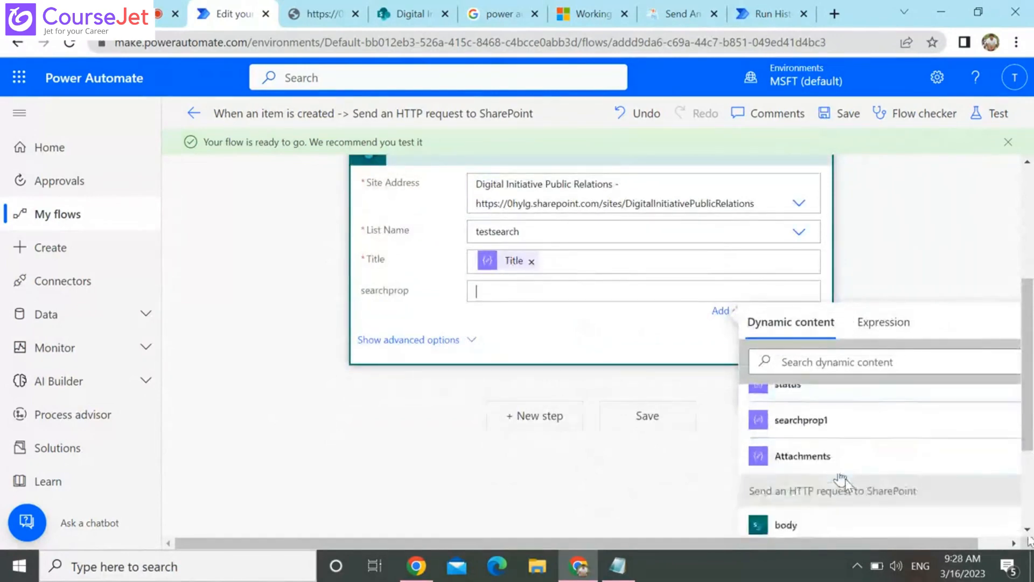
pyautogui.scroll(-3, 842, 479)
pyautogui.scroll(1, 857, 506)
pyautogui.scroll(2, 858, 507)
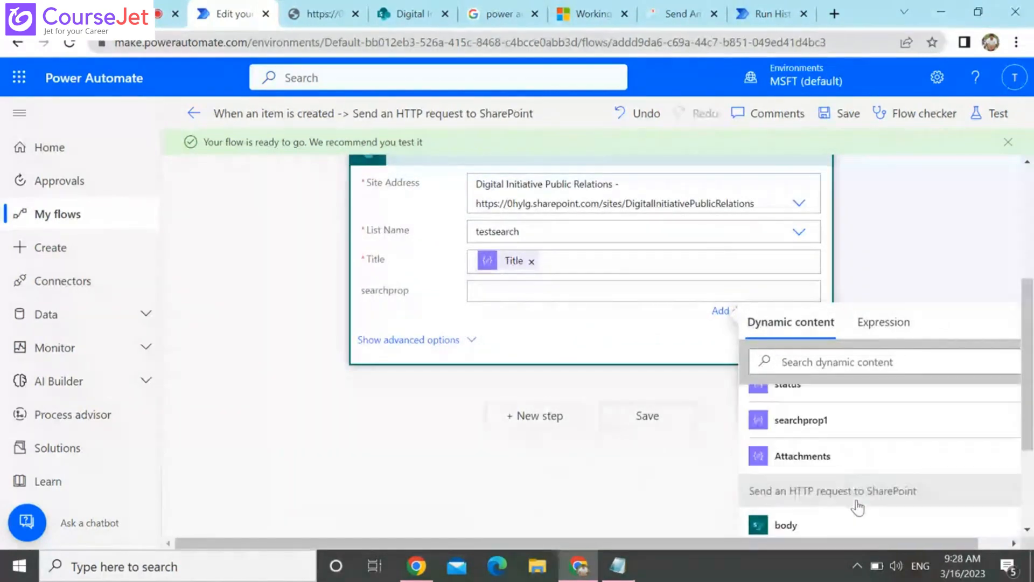
pyautogui.click(812, 431)
pyautogui.click(920, 207)
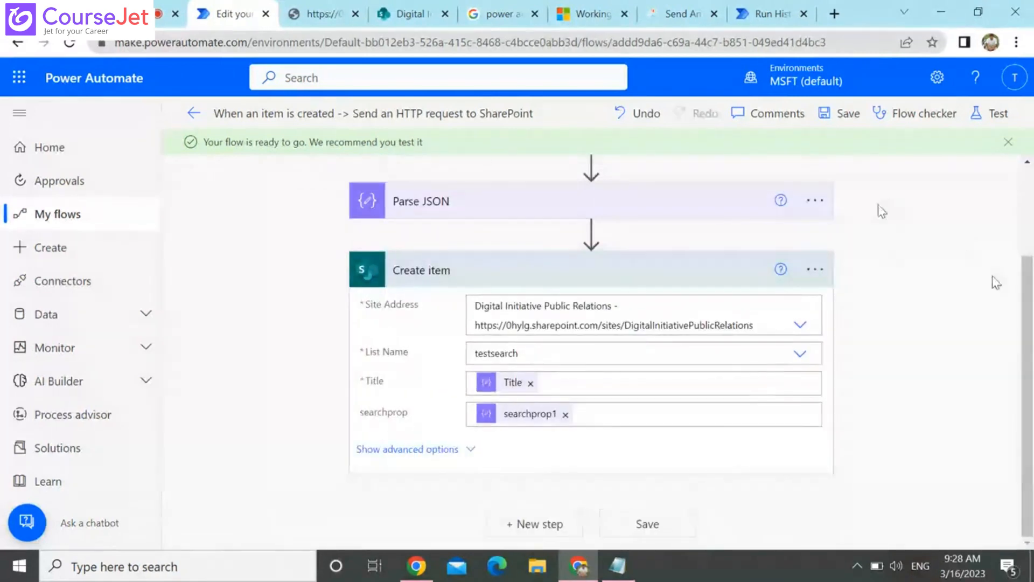
pyautogui.click(843, 116)
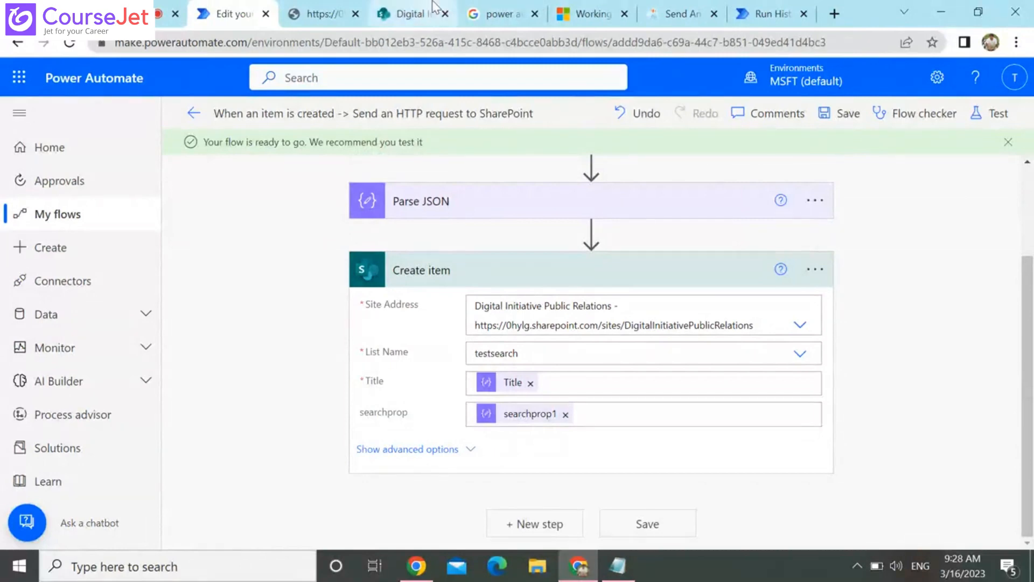
# Switch to the SharePoint site and open the CustomerDetails list, viewing its existing items
pyautogui.click(406, 15)
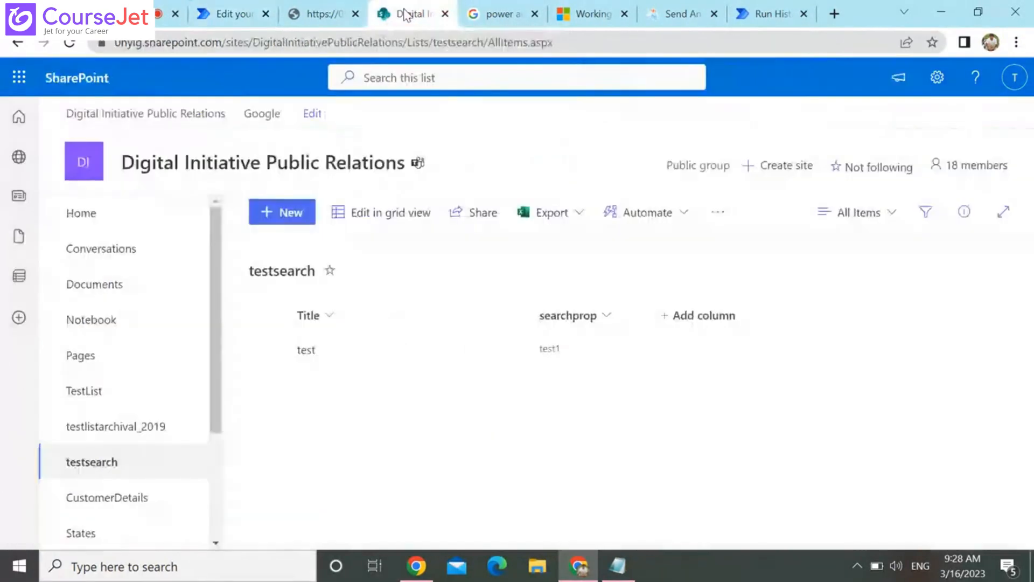
pyautogui.click(138, 499)
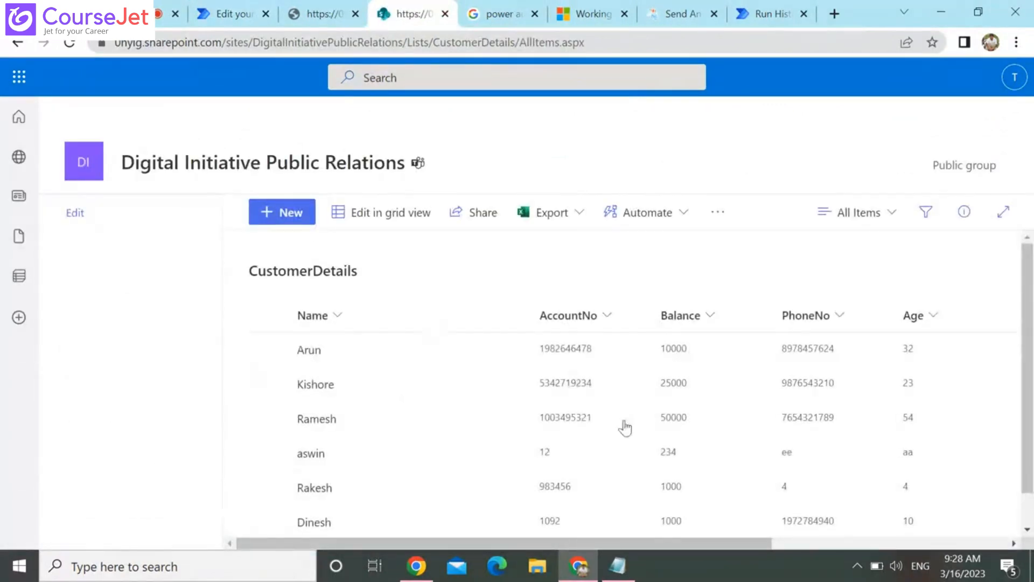
pyautogui.click(1029, 522)
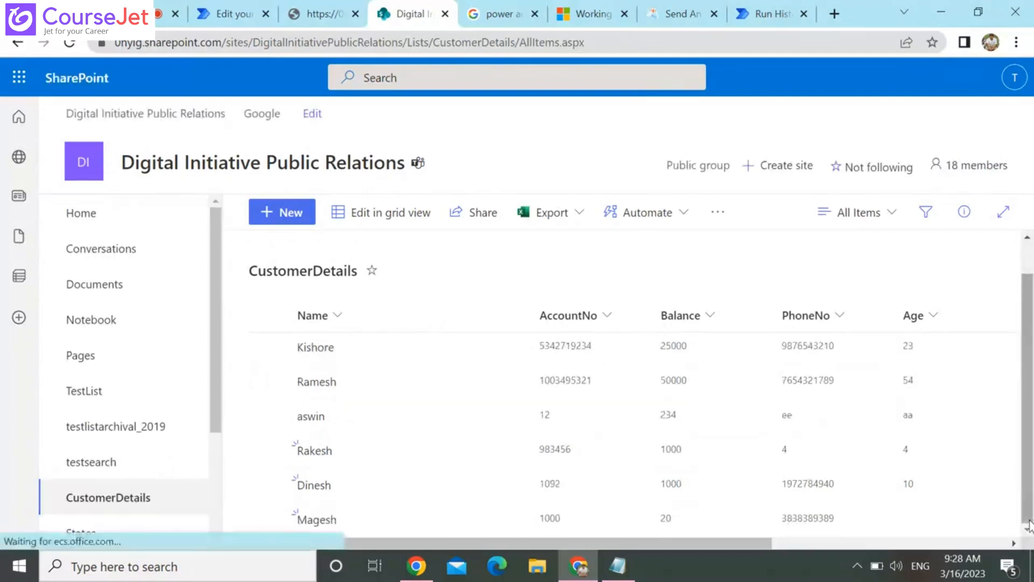
# Start a new CustomerDetails item with the customer's name, the account number and a Balance of 1000
pyautogui.click(303, 227)
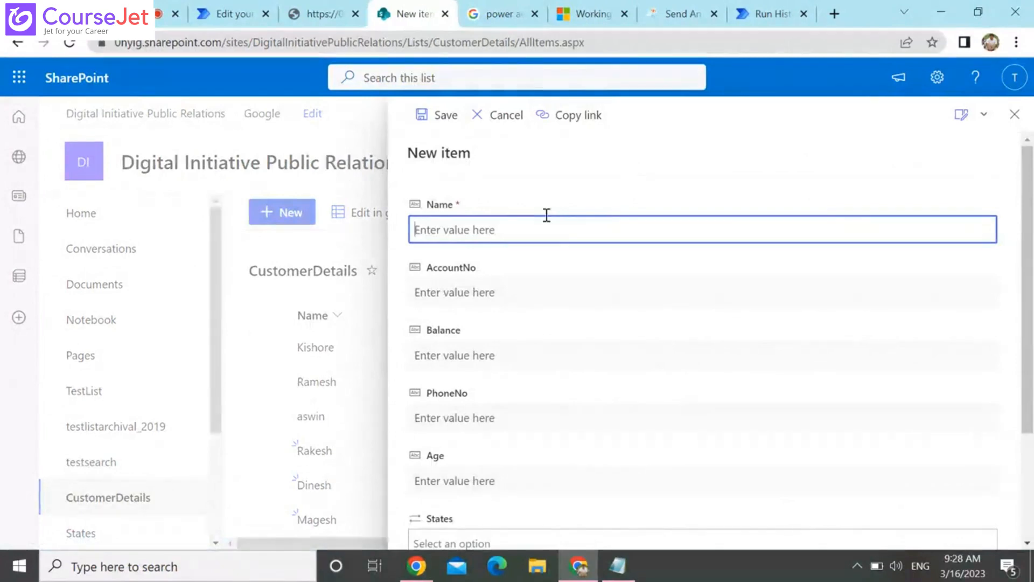
pyautogui.write('Mani')
pyautogui.press('Tab')
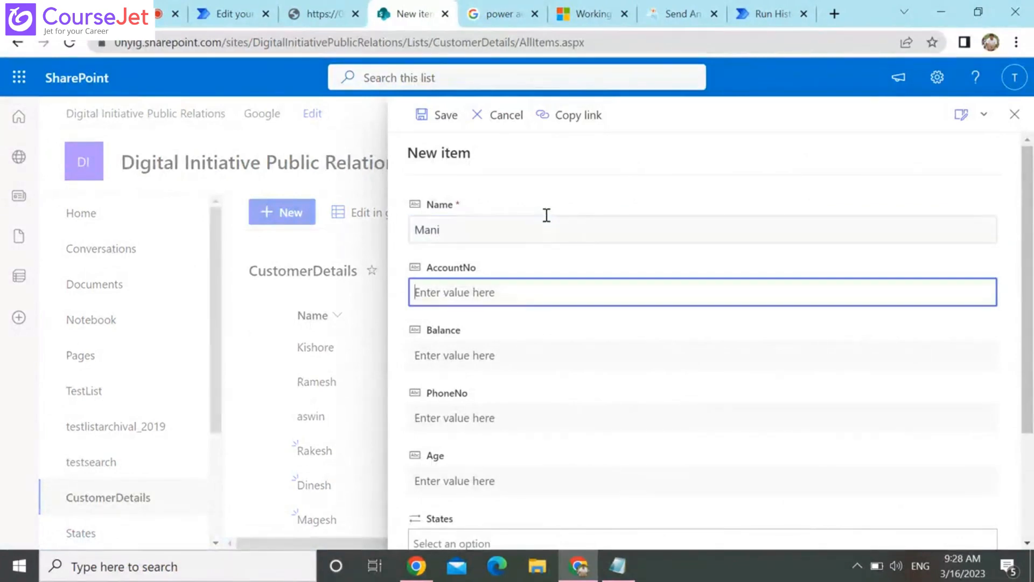
pyautogui.write('188')
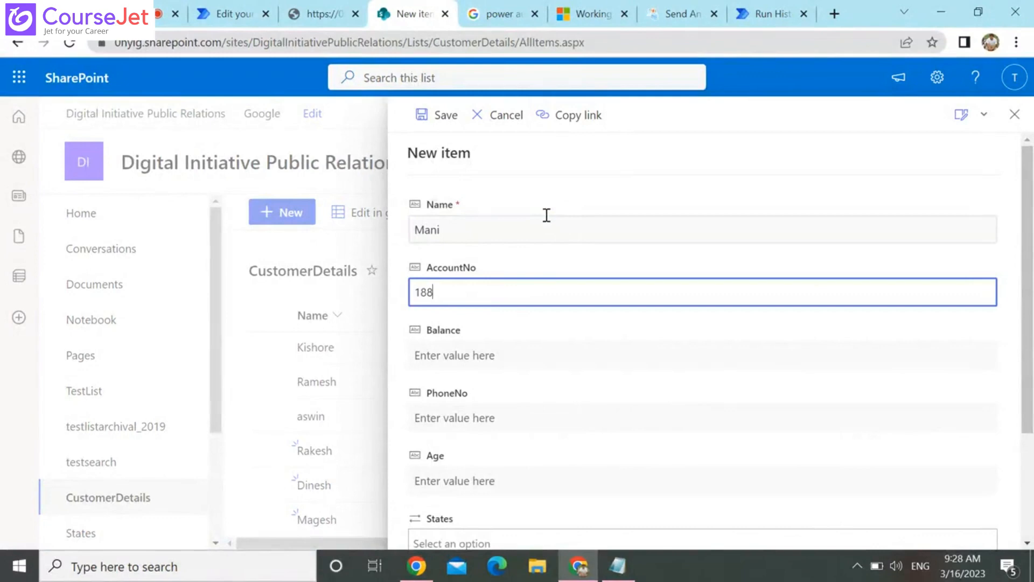
pyautogui.write('99')
pyautogui.press('Tab')
pyautogui.write('1000')
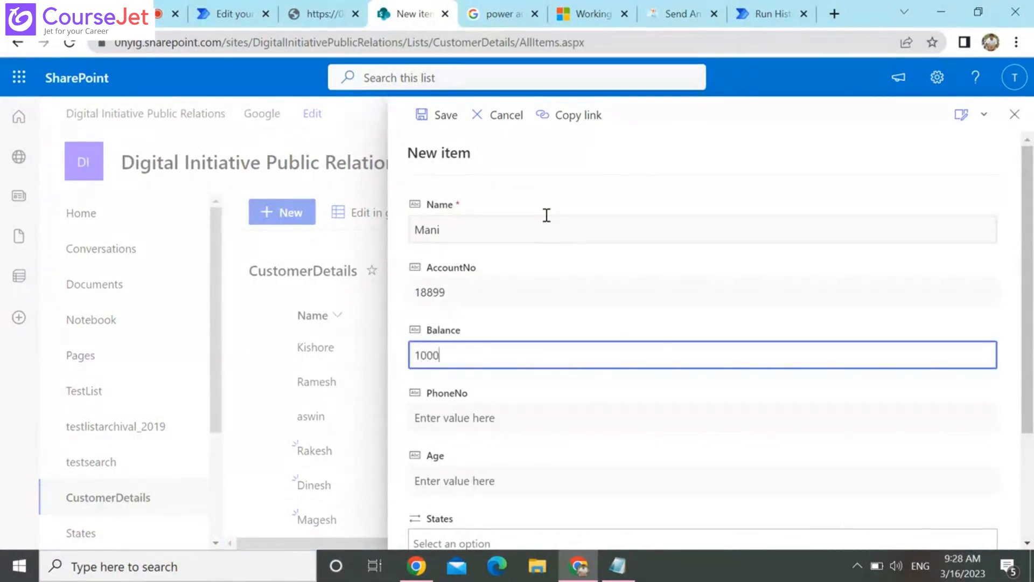
pyautogui.press('Tab')
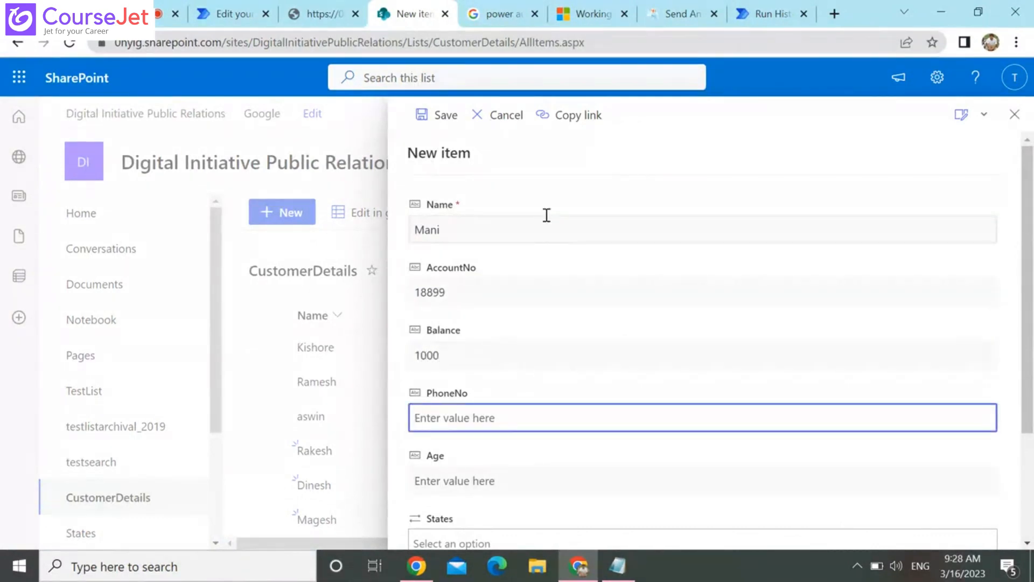
# Fill in the customer's phone number, set Age to 19 and save the new item without choosing a state
pyautogui.write('883738738')
pyautogui.press('Tab')
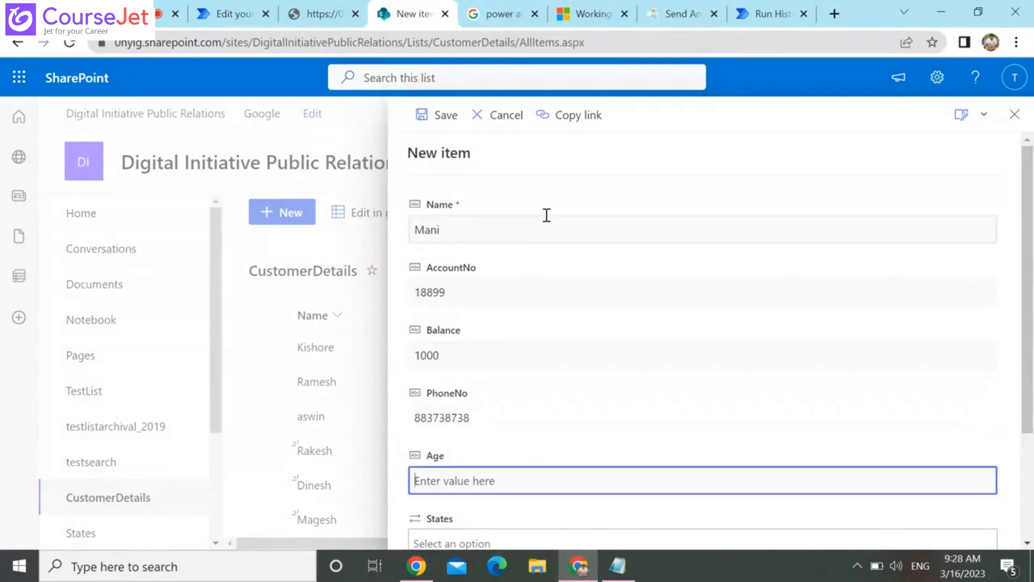
pyautogui.write('19')
pyautogui.press('Tab')
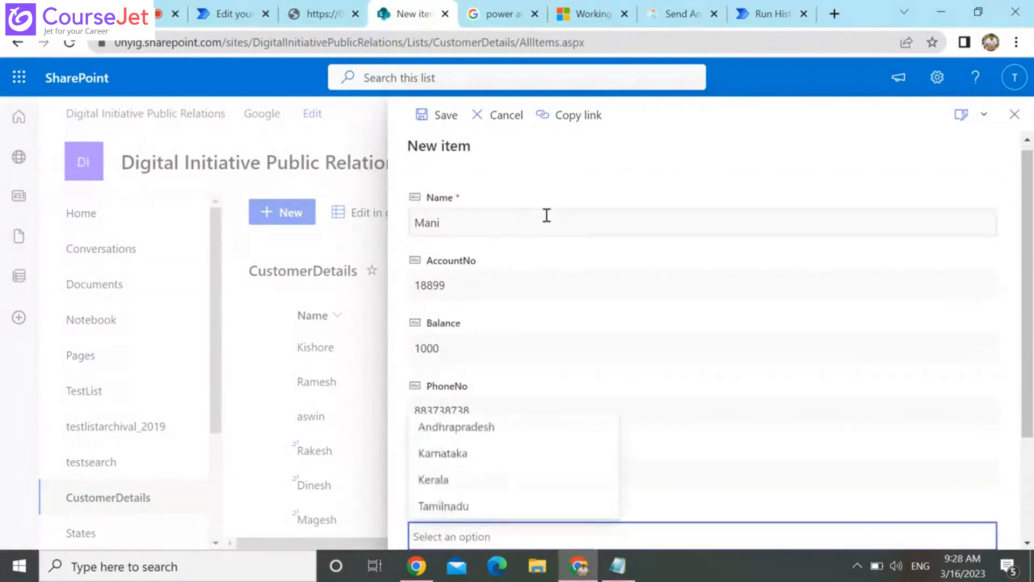
pyautogui.scroll(-3, 1030, 484)
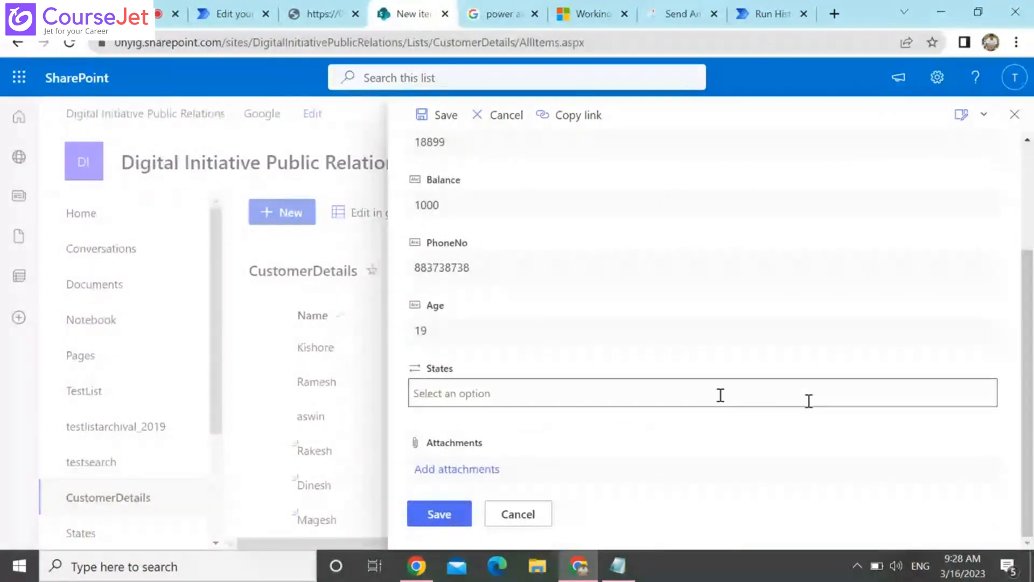
pyautogui.click(433, 516)
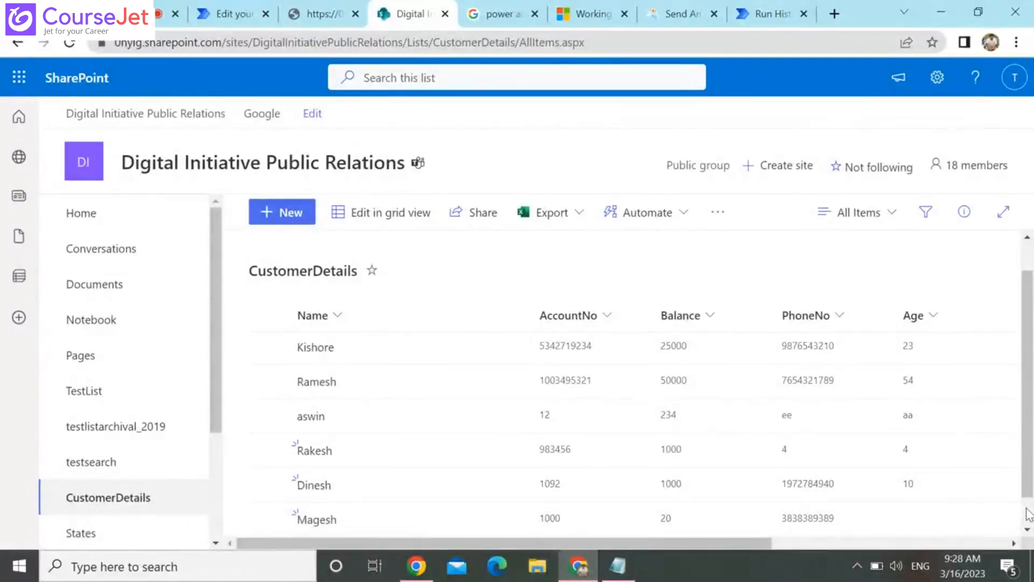
pyautogui.scroll(-1, 1021, 492)
# Switch to Power Automate's run page, return to the flow's details and open its complete run history
pyautogui.click(760, 8)
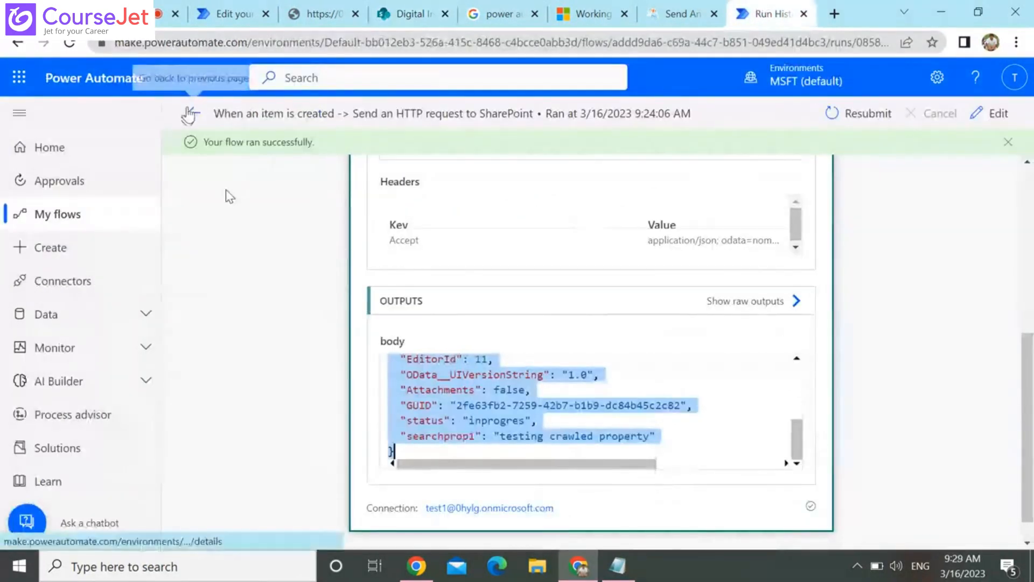
pyautogui.click(190, 113)
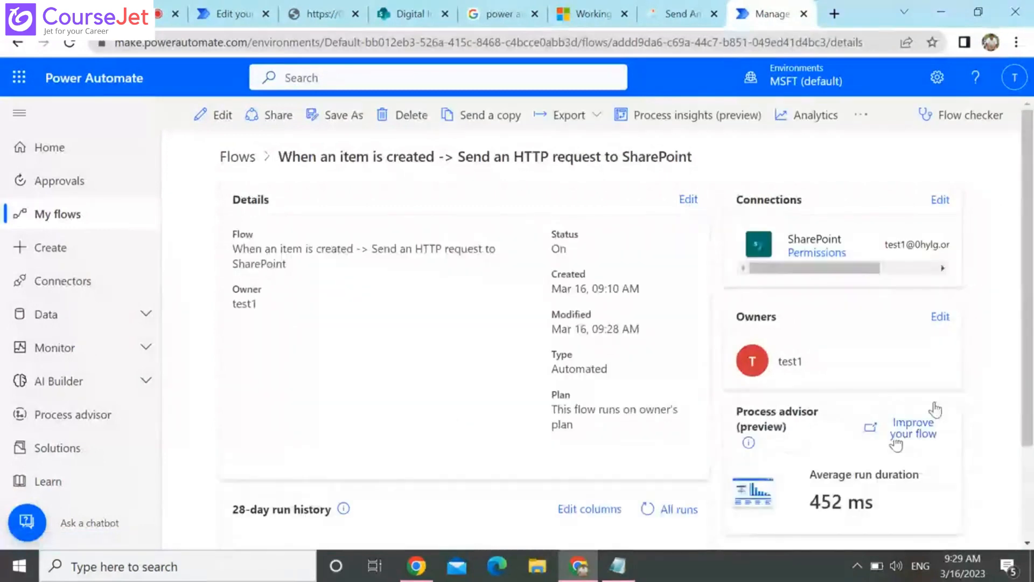
pyautogui.scroll(-2, 1030, 451)
pyautogui.scroll(-1, 1030, 452)
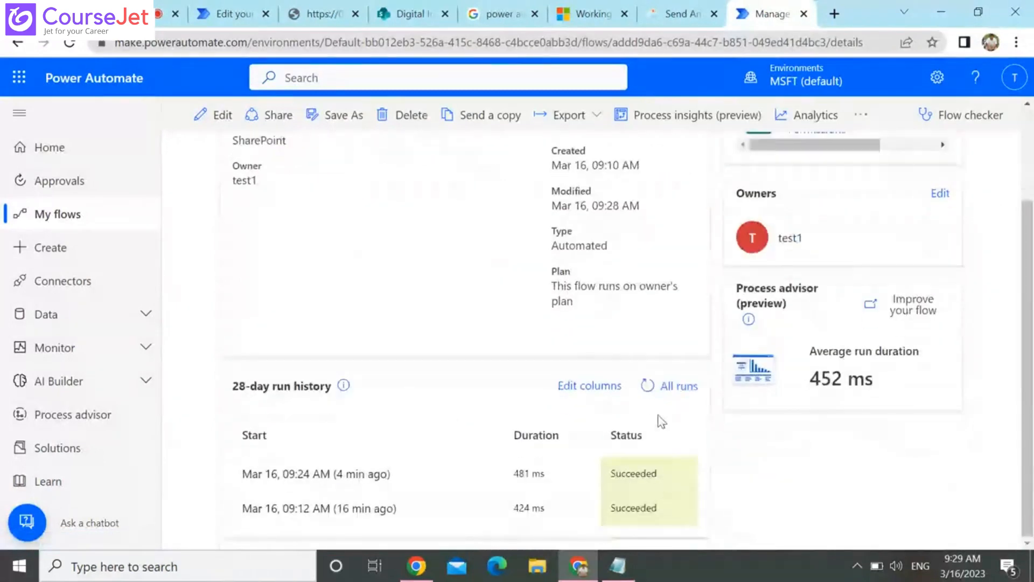
pyautogui.click(670, 386)
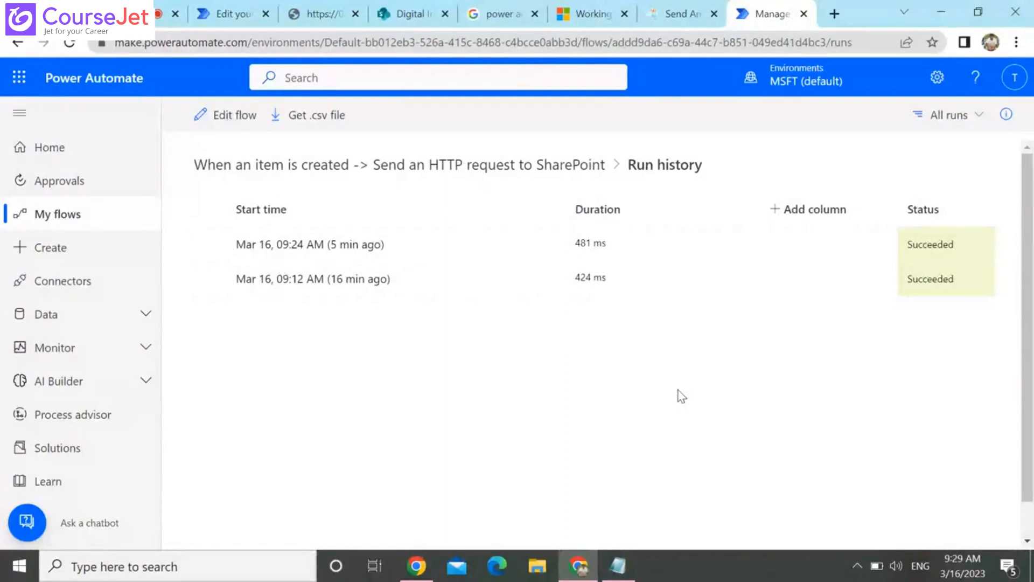
# Refresh the run history until the newest run finishes and open that run from Mar 16, 09:29 AM
pyautogui.click(69, 42)
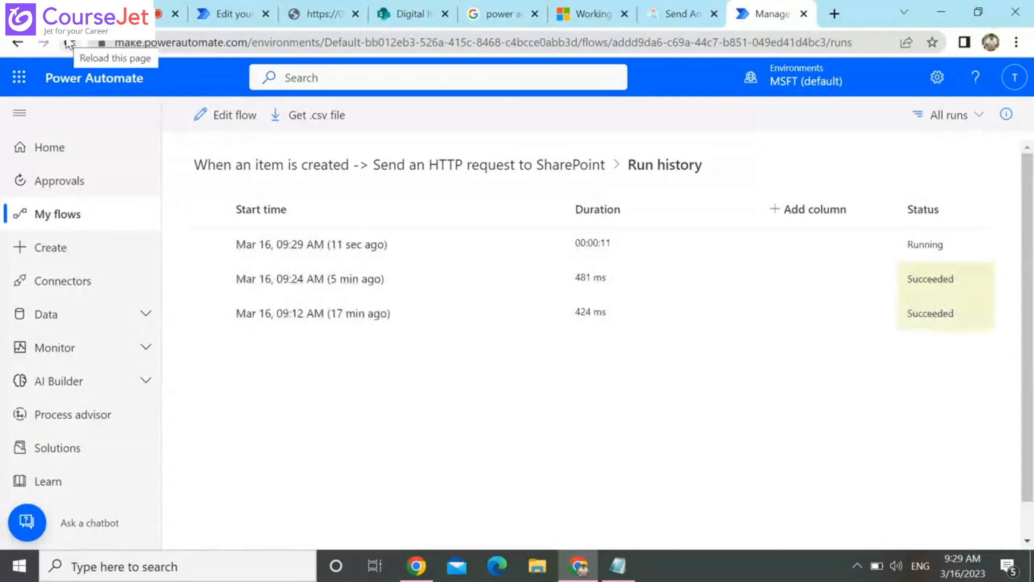
pyautogui.click(69, 43)
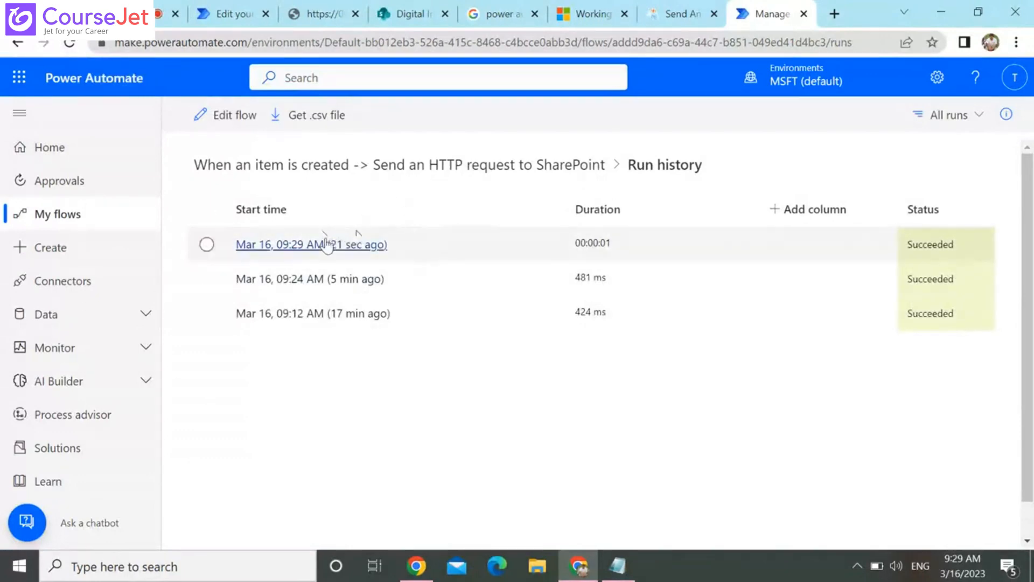
pyautogui.click(327, 245)
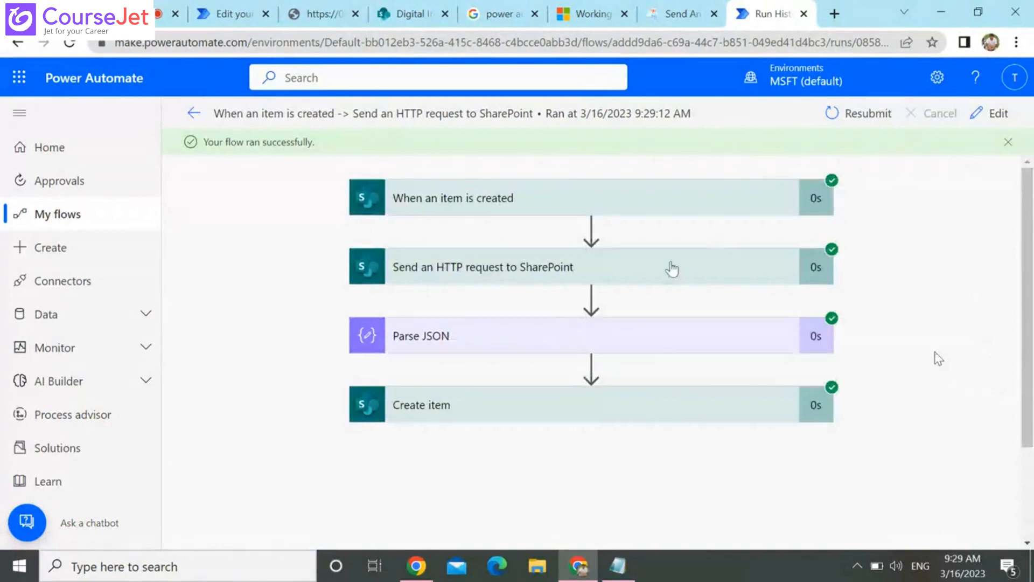
# Examine the Parse JSON action's content, schema and output body in this run through to the last field
pyautogui.click(649, 337)
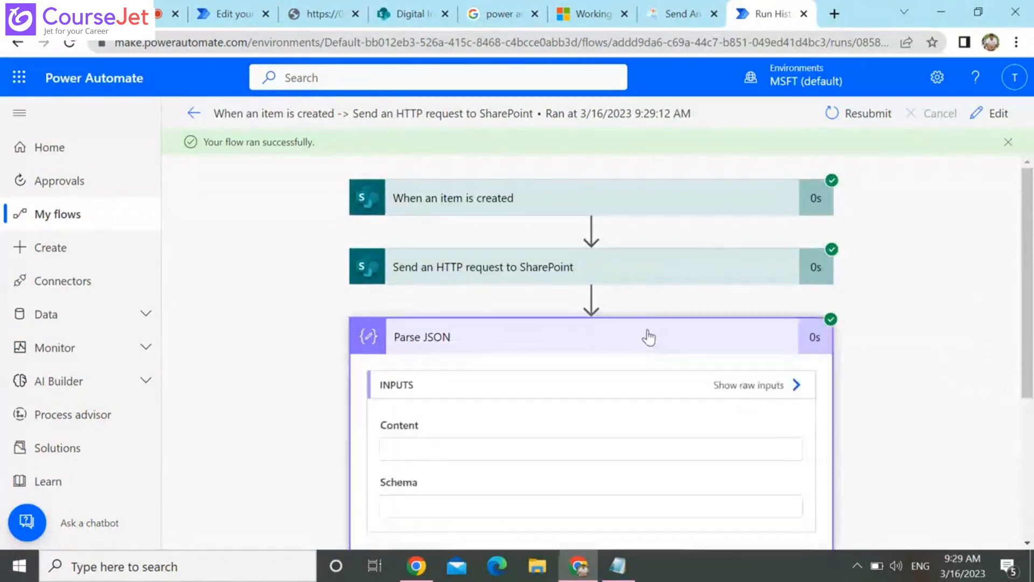
pyautogui.scroll(-6, 648, 335)
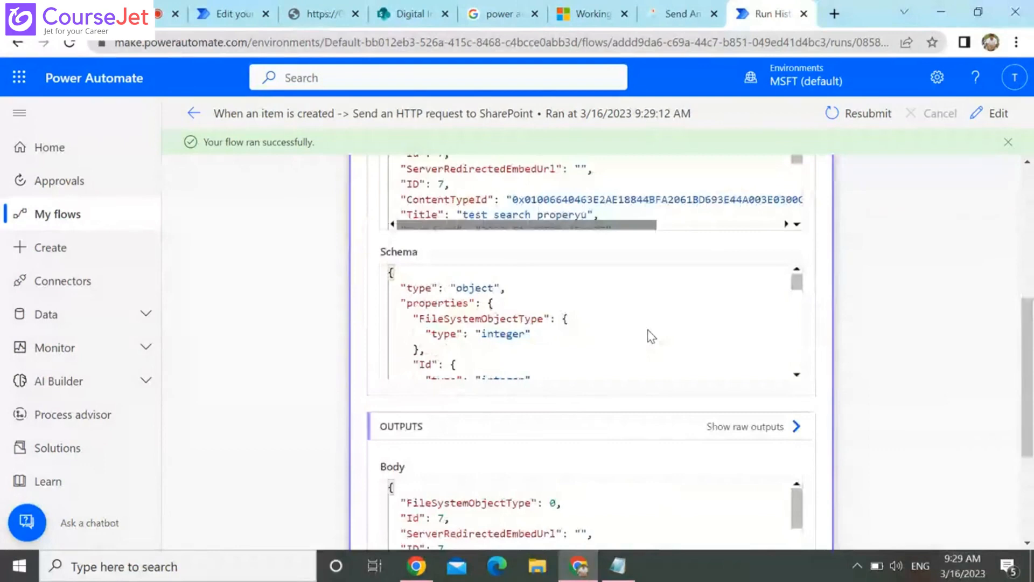
pyautogui.click(648, 330)
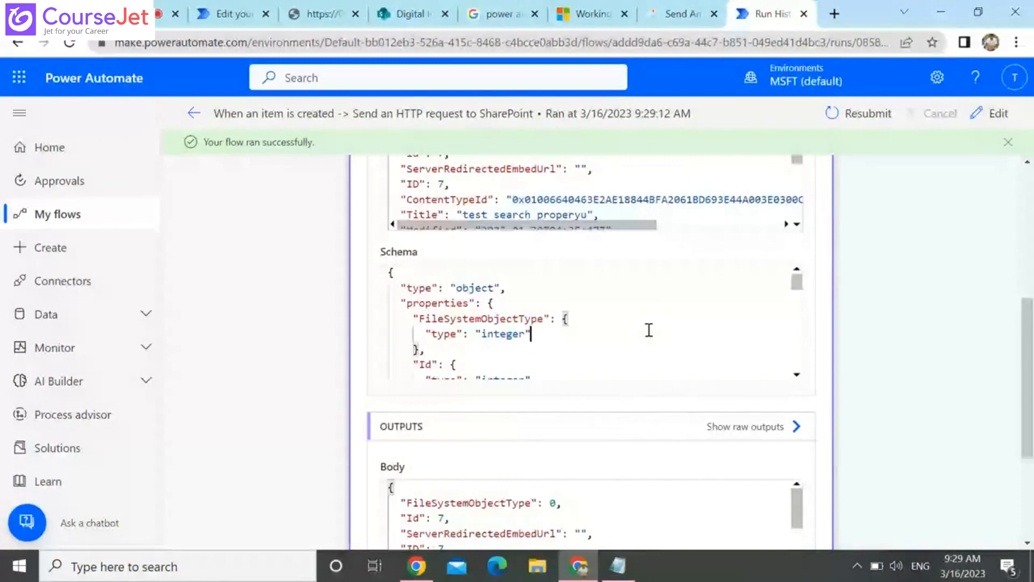
pyautogui.scroll(-3, 649, 330)
pyautogui.scroll(-2, 562, 518)
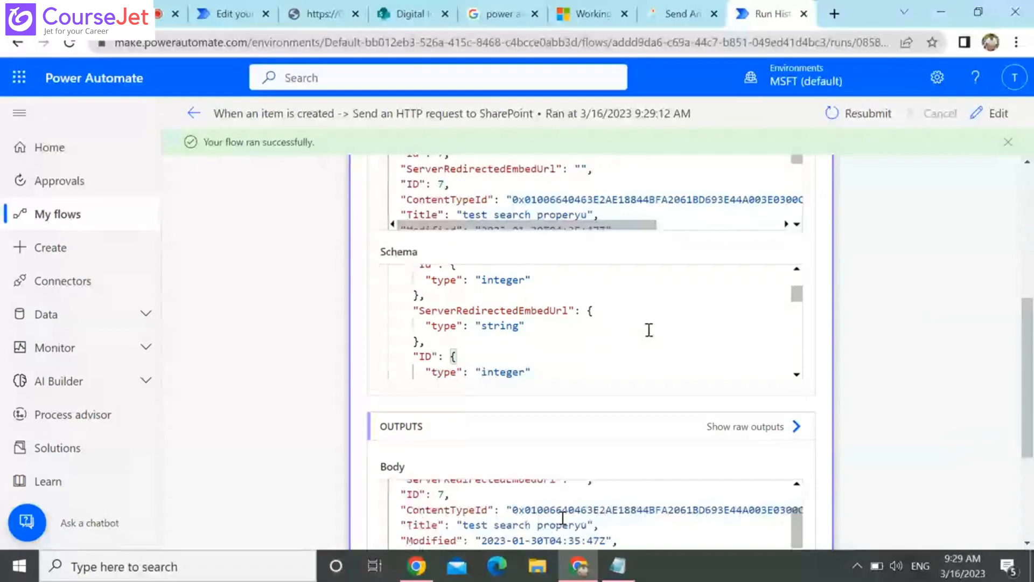
pyautogui.scroll(-4, 802, 371)
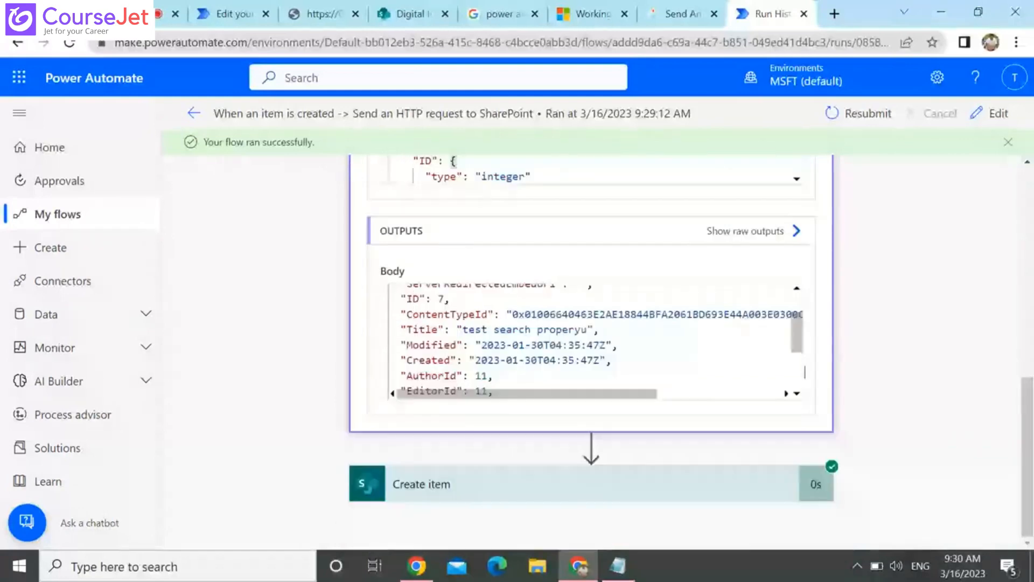
pyautogui.scroll(-5, 802, 370)
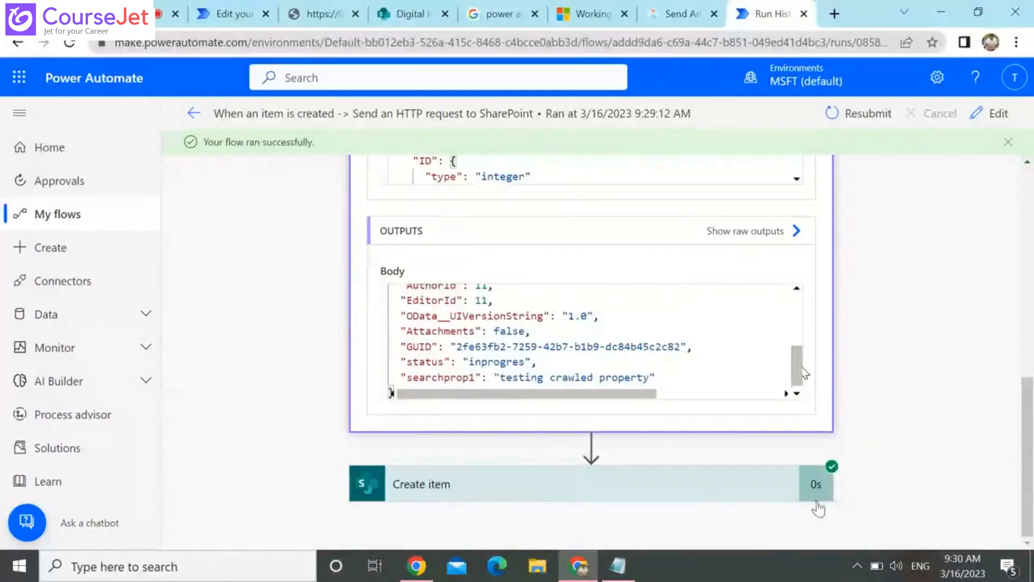
# Check the list name, Title and searchprop inputs that the run's Create item action received
pyautogui.click(718, 492)
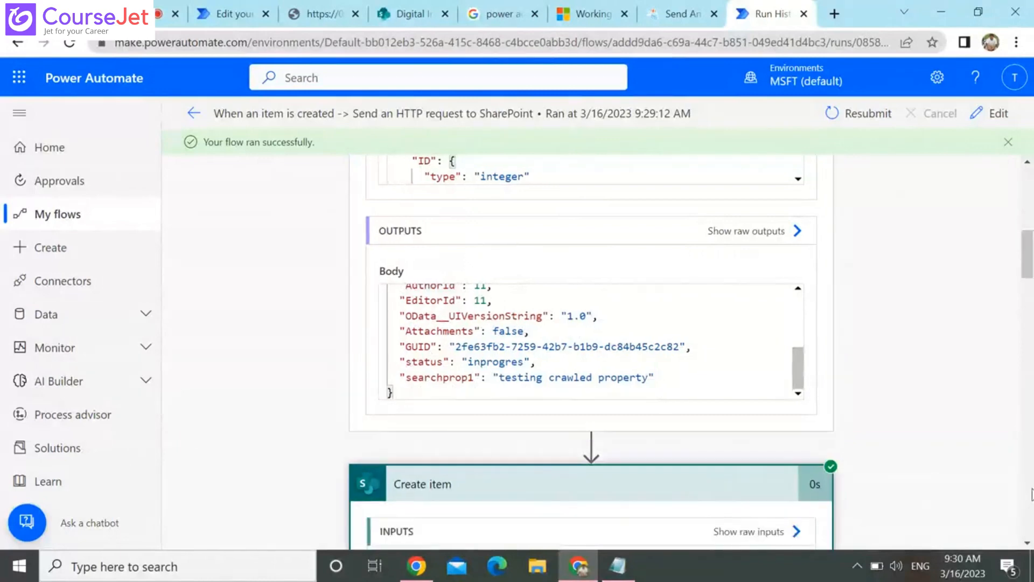
pyautogui.click(1028, 494)
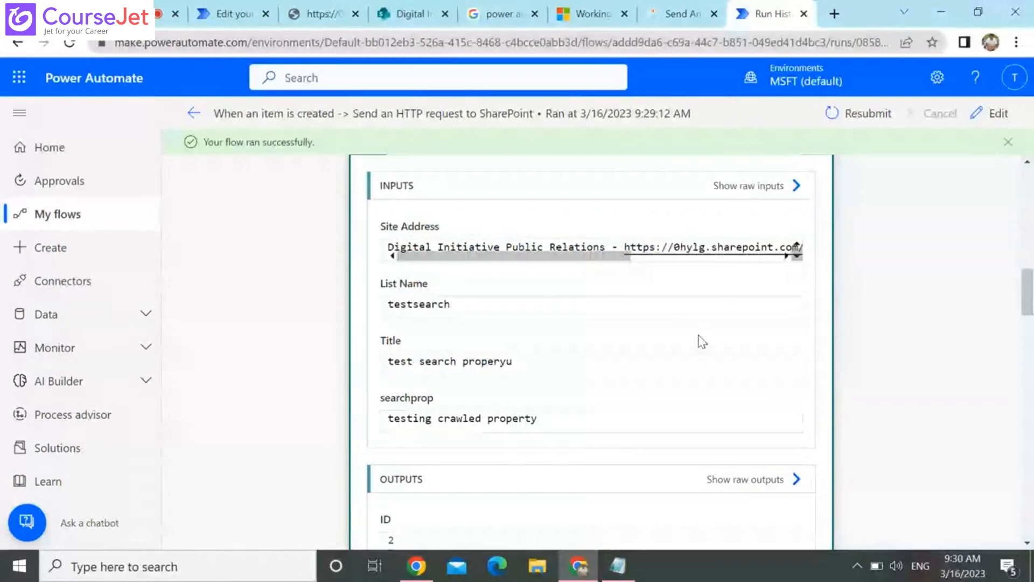
pyautogui.doubleClick(487, 360)
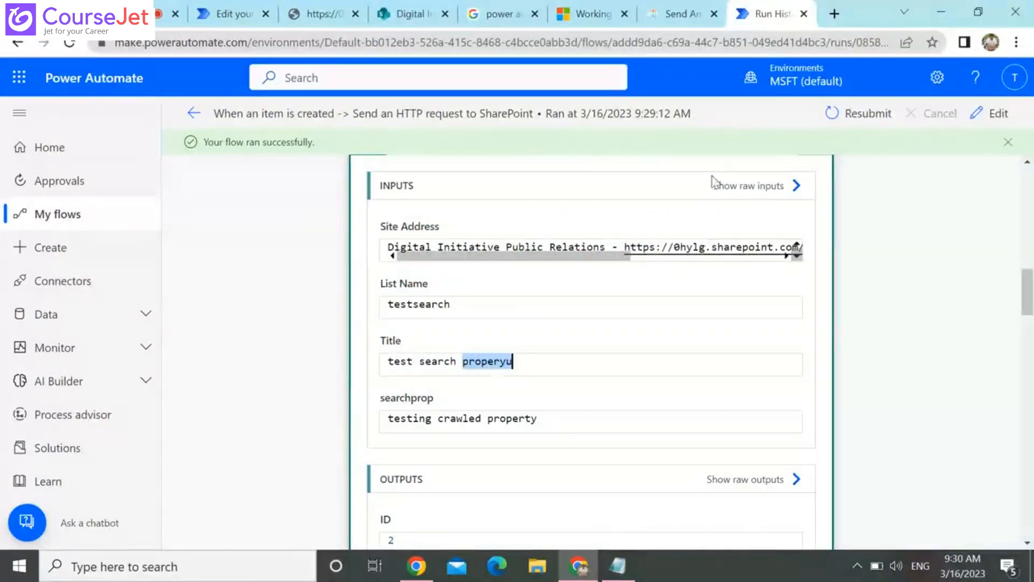
# Examine the run's Send an HTTP request to SharePoint action and read its output body through to the last field
pyautogui.click(1032, 229)
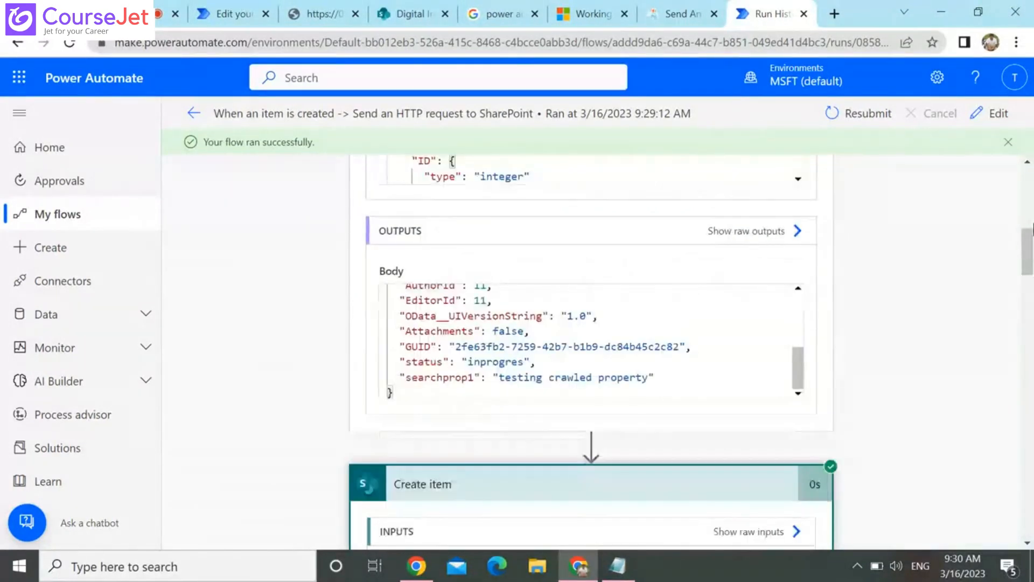
pyautogui.click(1030, 190)
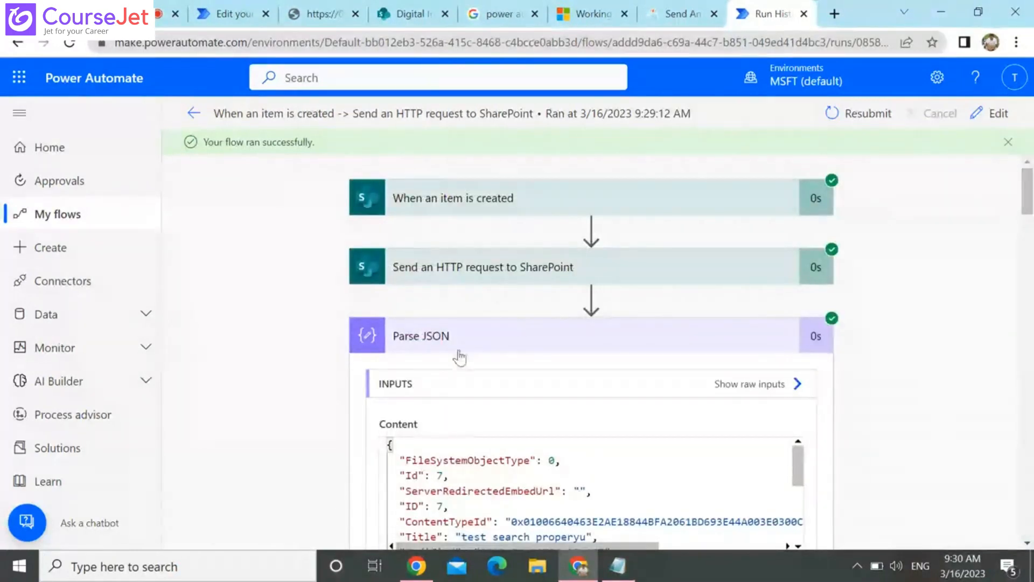
pyautogui.click(429, 273)
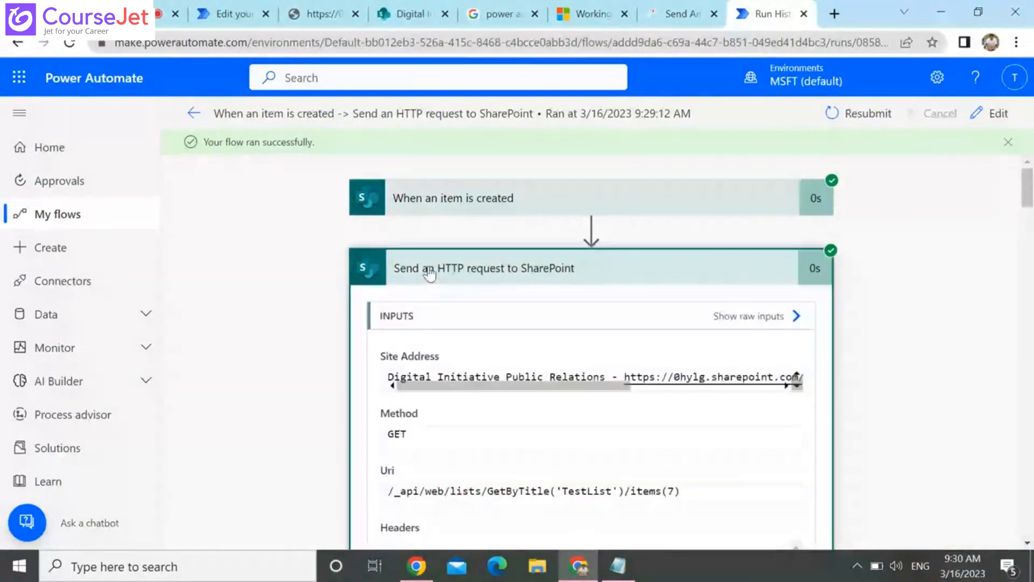
pyautogui.click(429, 269)
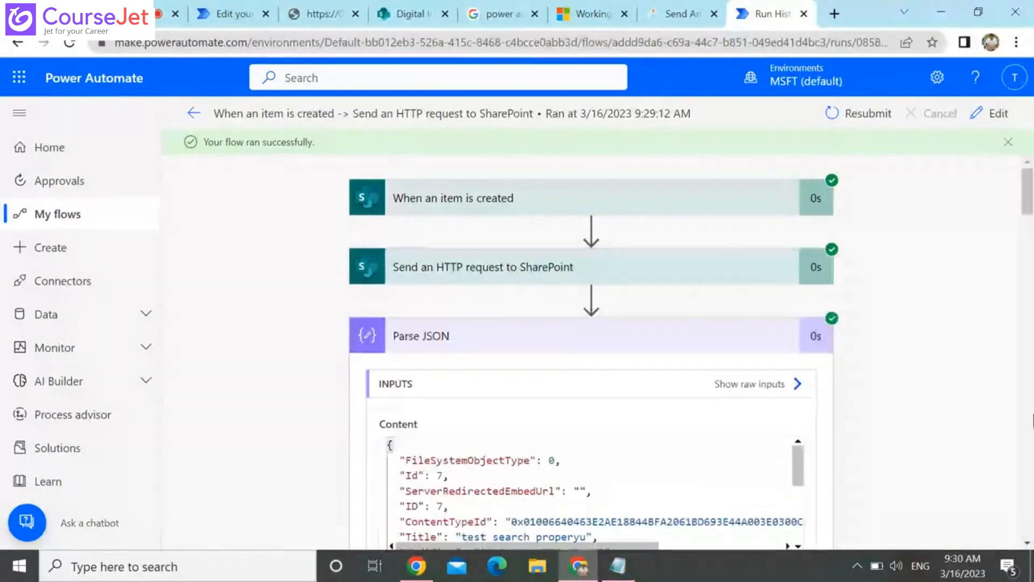
pyautogui.click(731, 263)
pyautogui.scroll(-6, 731, 263)
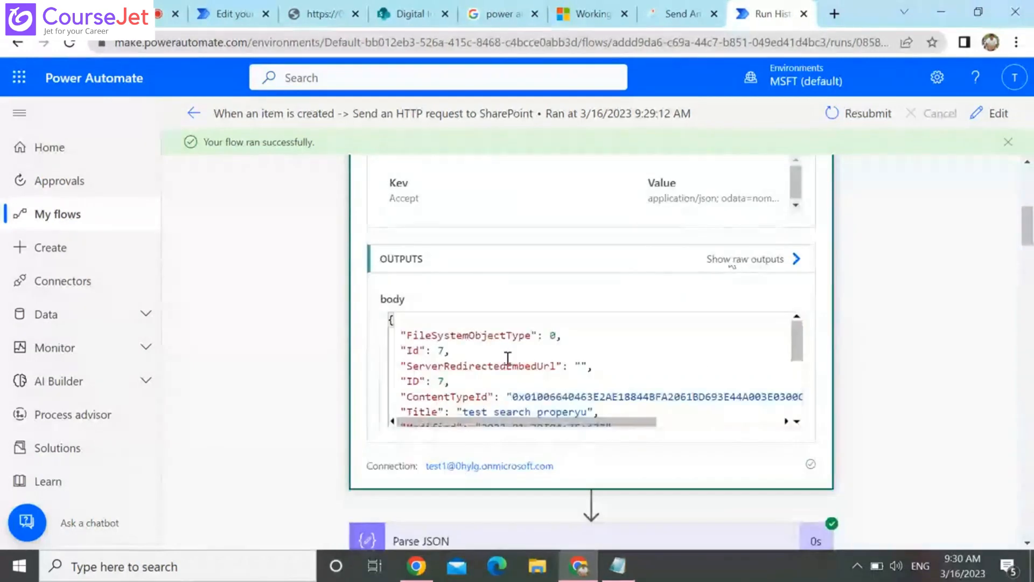
pyautogui.click(517, 353)
pyautogui.press('Down')
pyautogui.press('Down')
pyautogui.press('Down')
pyautogui.press('Down')
pyautogui.press('Down')
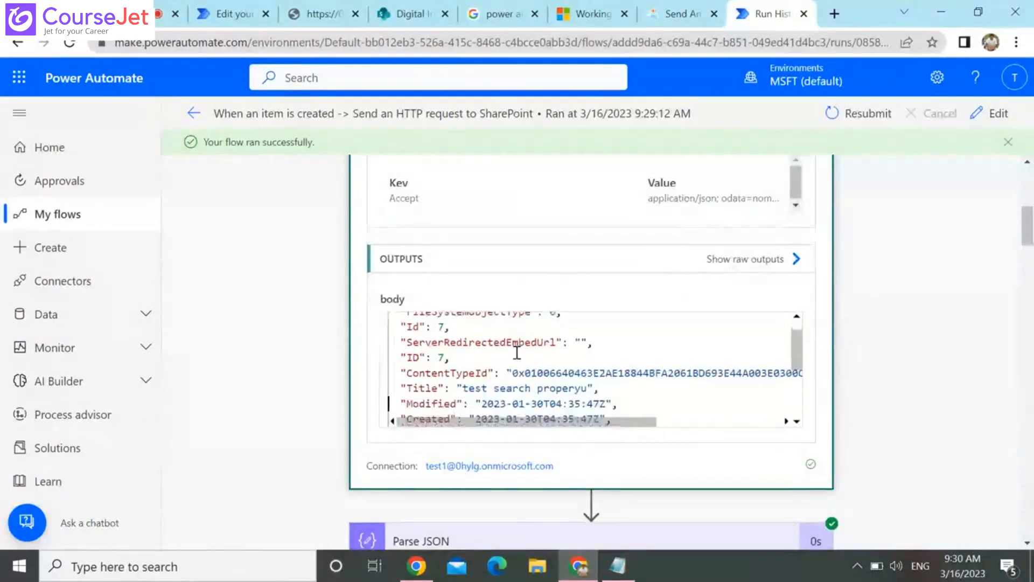
pyautogui.press('Down')
pyautogui.press('Down')
pyautogui.press('Down')
pyautogui.press('Down')
pyautogui.press('Down')
pyautogui.press('Down')
pyautogui.press('Down')
pyautogui.press('Down')
pyautogui.press('Down')
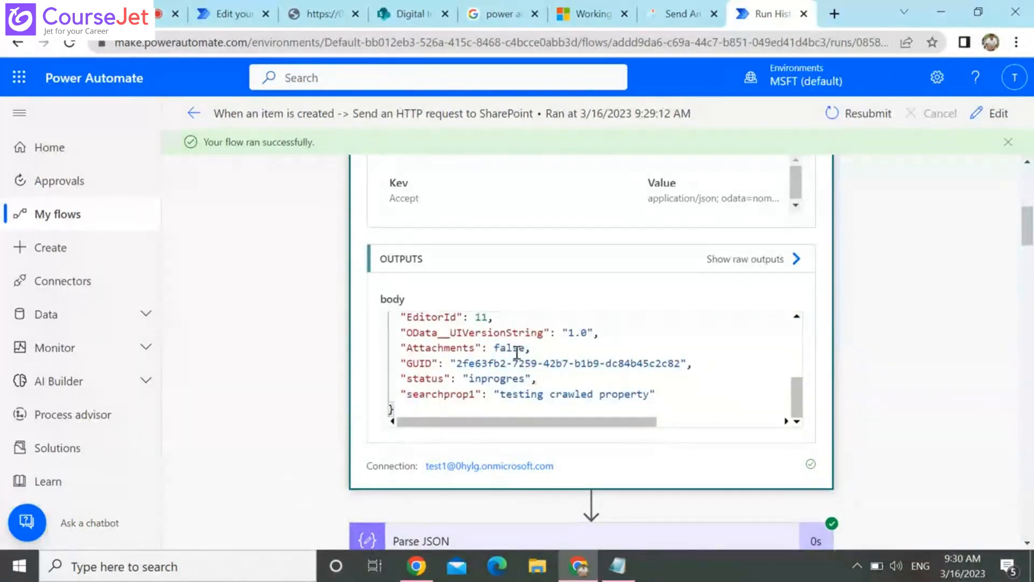
# Examine the run's Parse JSON output and the Create item action's outputs down to the final body field
pyautogui.scroll(-5, 574, 281)
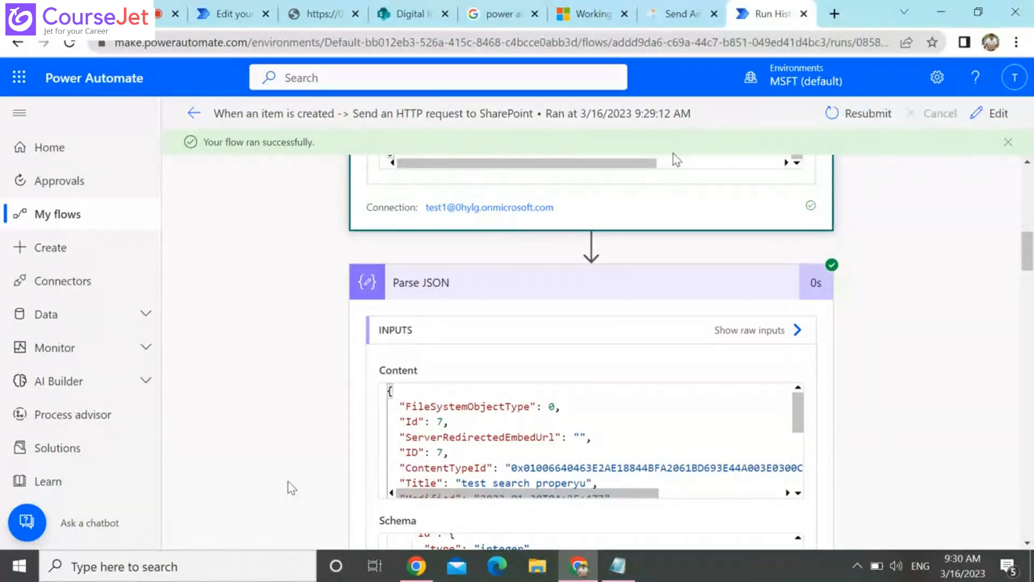
pyautogui.scroll(-6, 646, 281)
pyautogui.scroll(-1, 1028, 506)
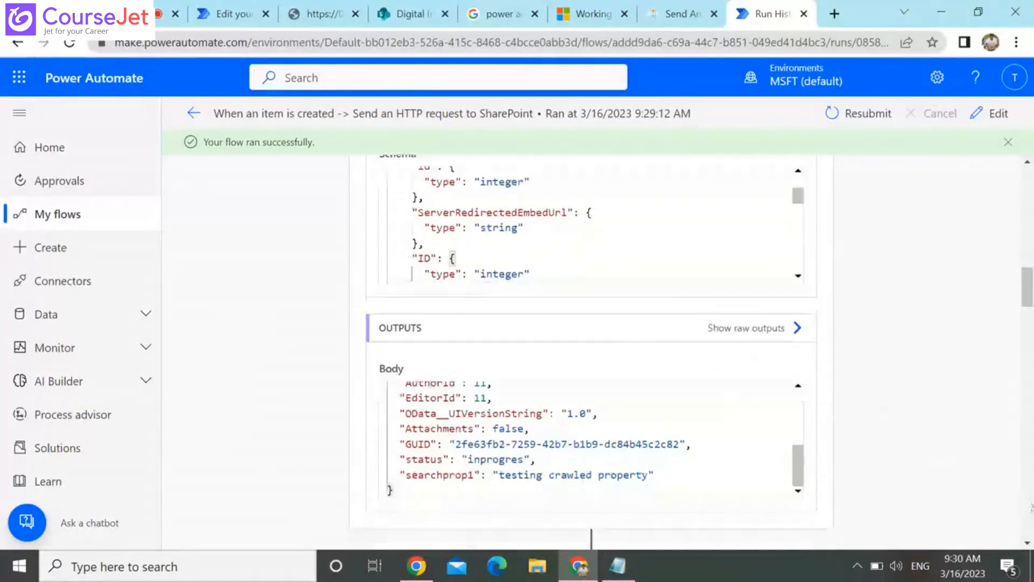
pyautogui.scroll(-10, 1030, 507)
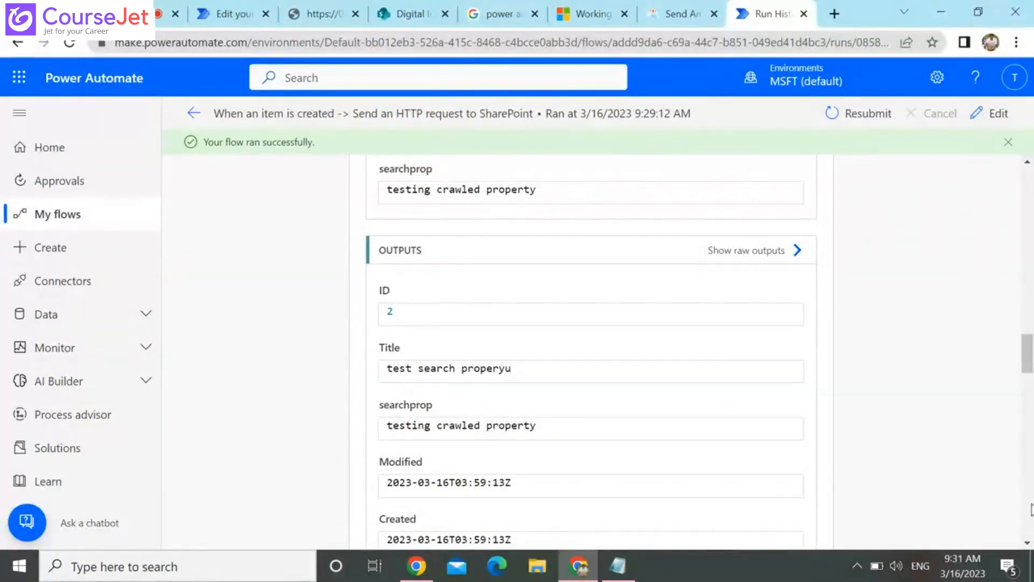
pyautogui.scroll(-6, 1030, 509)
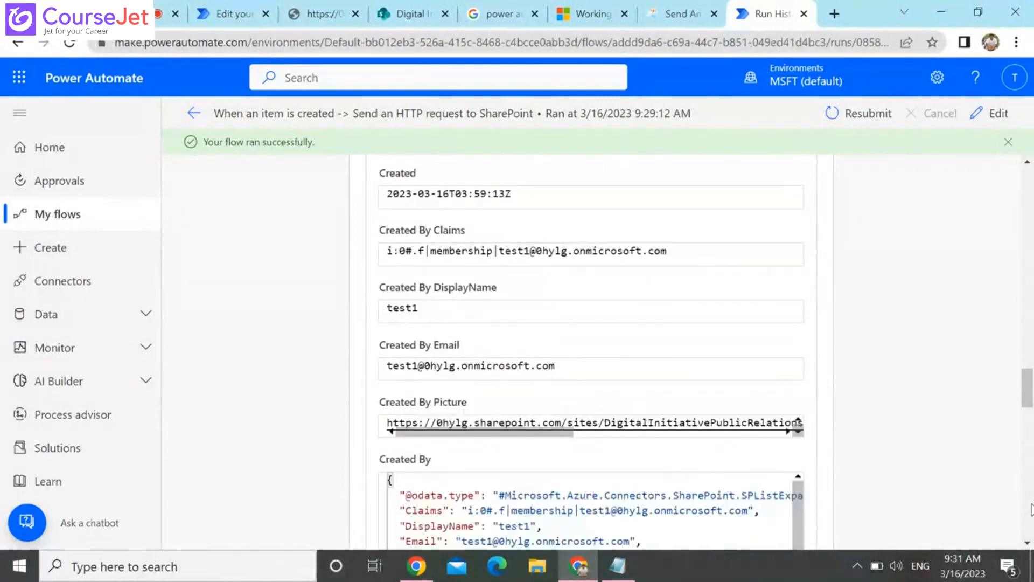
pyautogui.scroll(-5, 1030, 509)
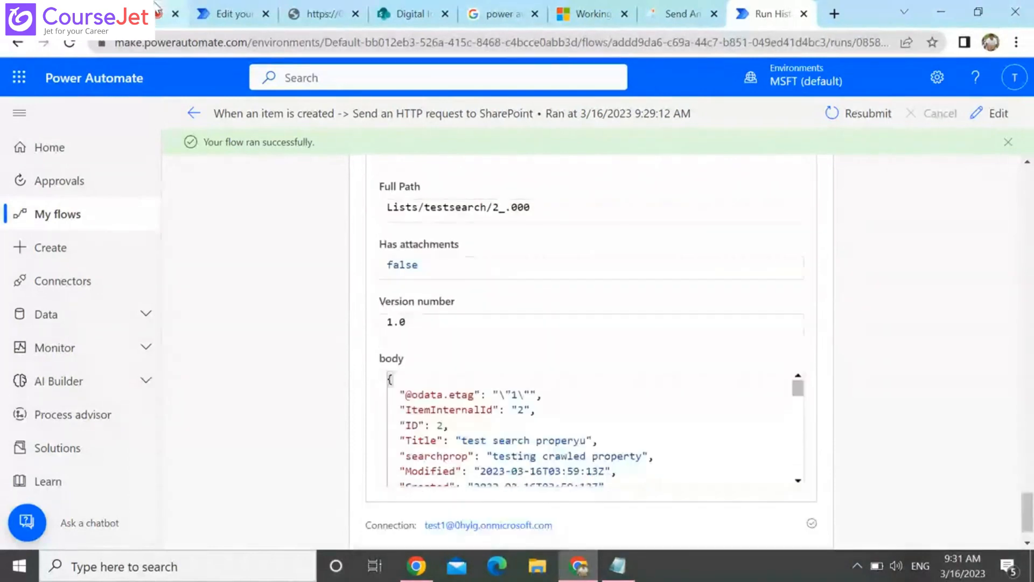
# Return to the flow editor and collapse the Create item action to review the whole flow from its trigger
pyautogui.click(233, 6)
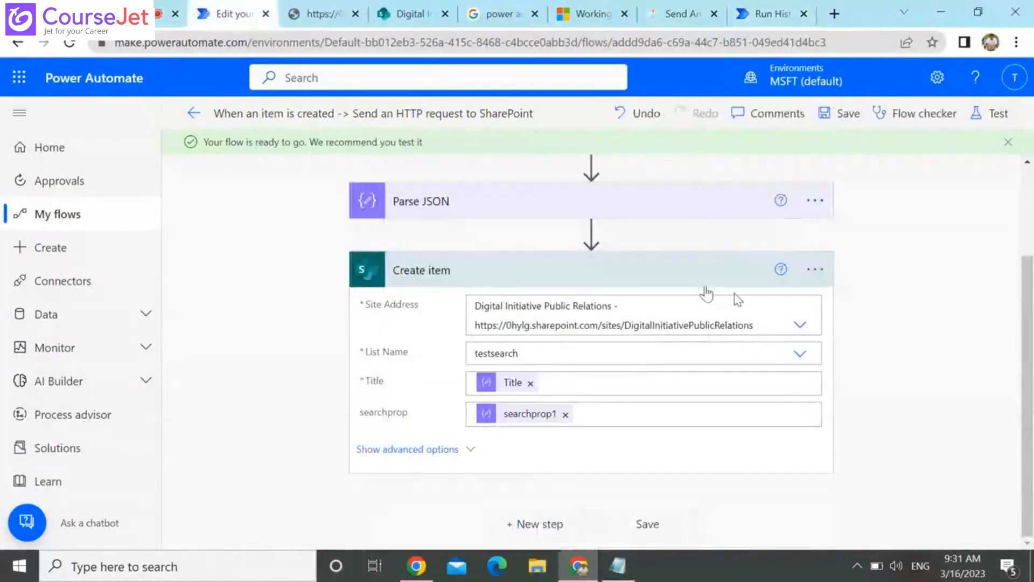
pyautogui.click(710, 281)
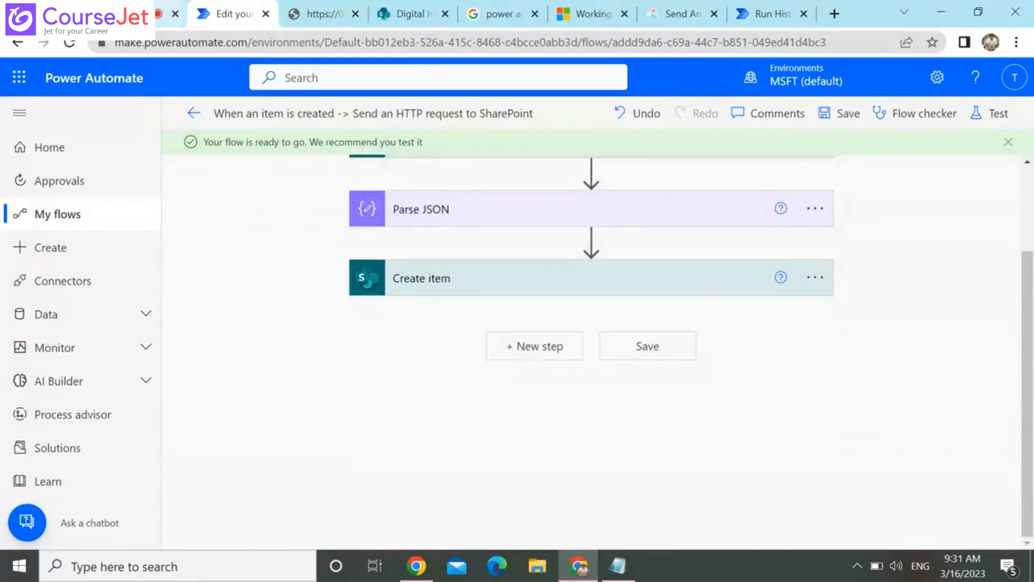
pyautogui.click(132, 13)
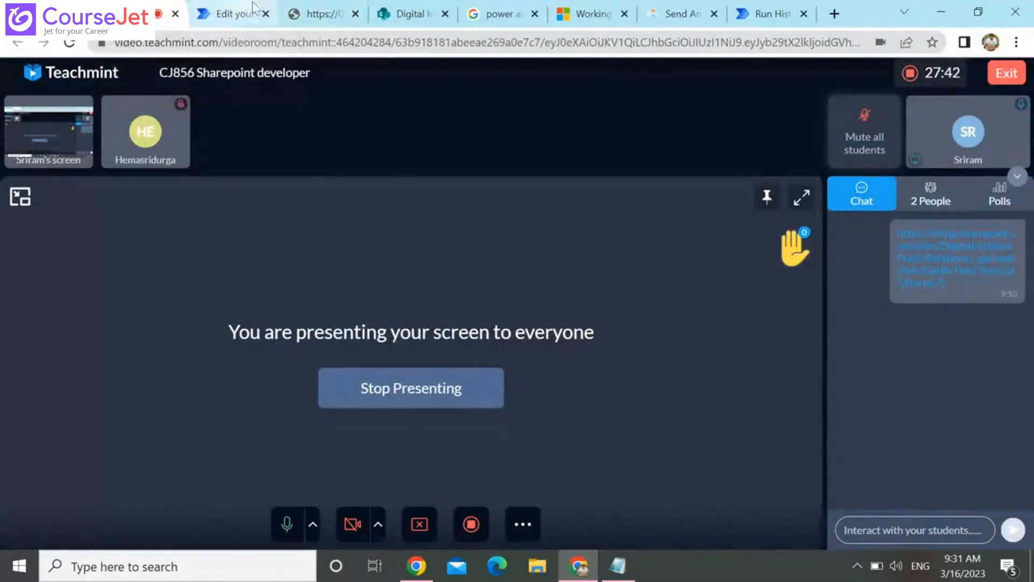
pyautogui.click(227, 11)
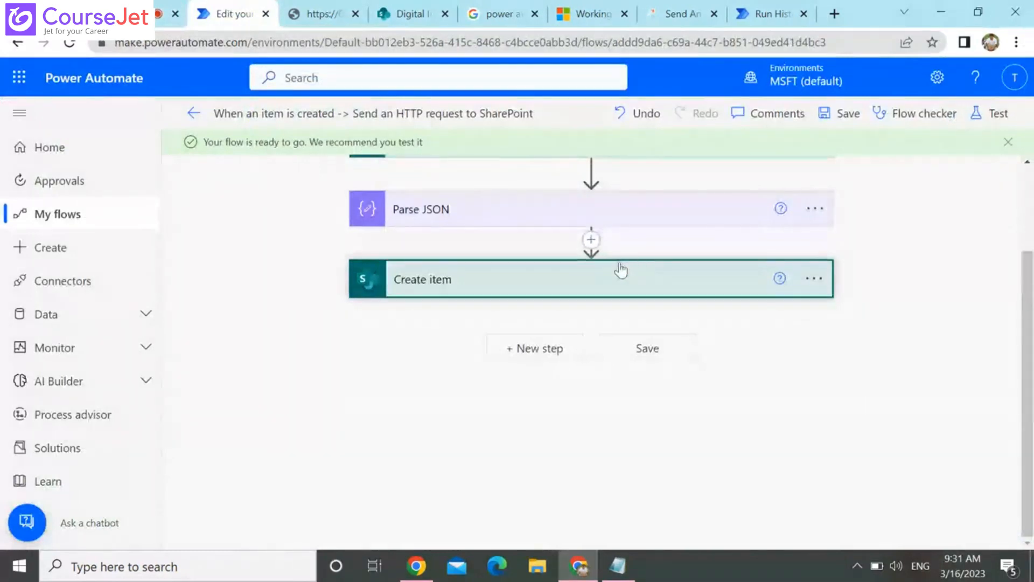
pyautogui.scroll(2, 620, 268)
pyautogui.scroll(1, 619, 269)
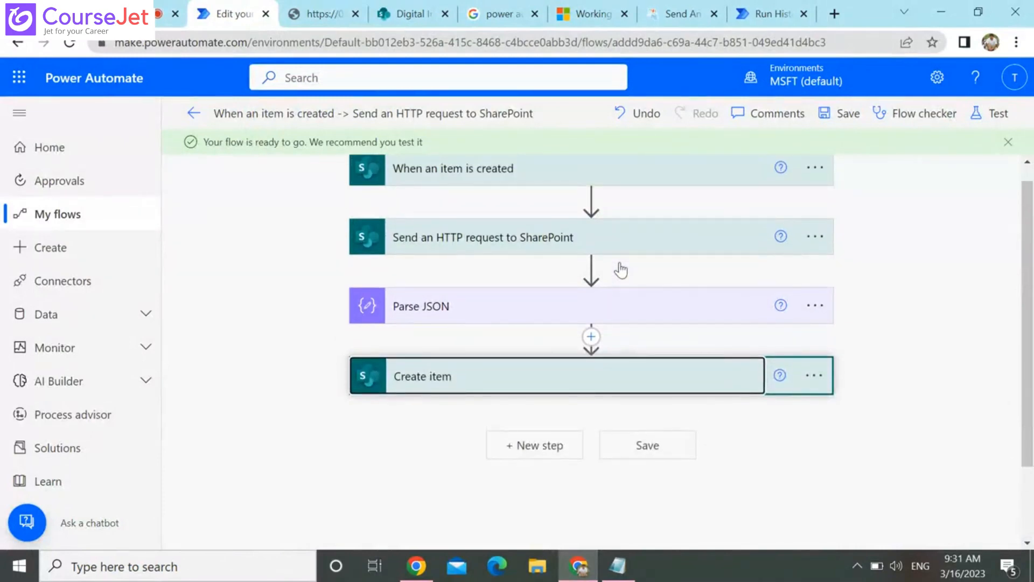
pyautogui.scroll(1, 622, 269)
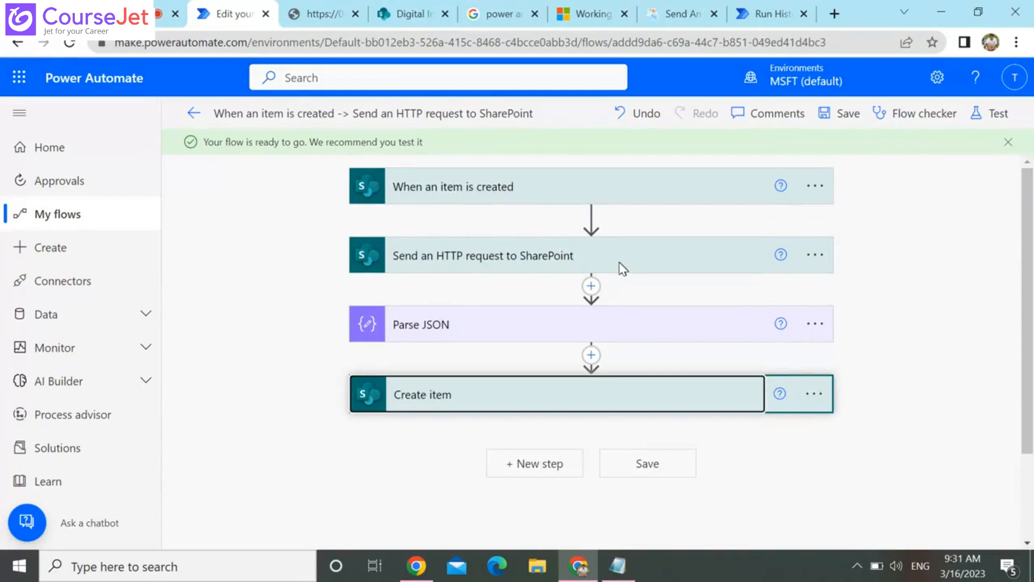
# Check the item ID in the SharePoint HTTP request's Uri and expand the When an item is created trigger
pyautogui.click(506, 248)
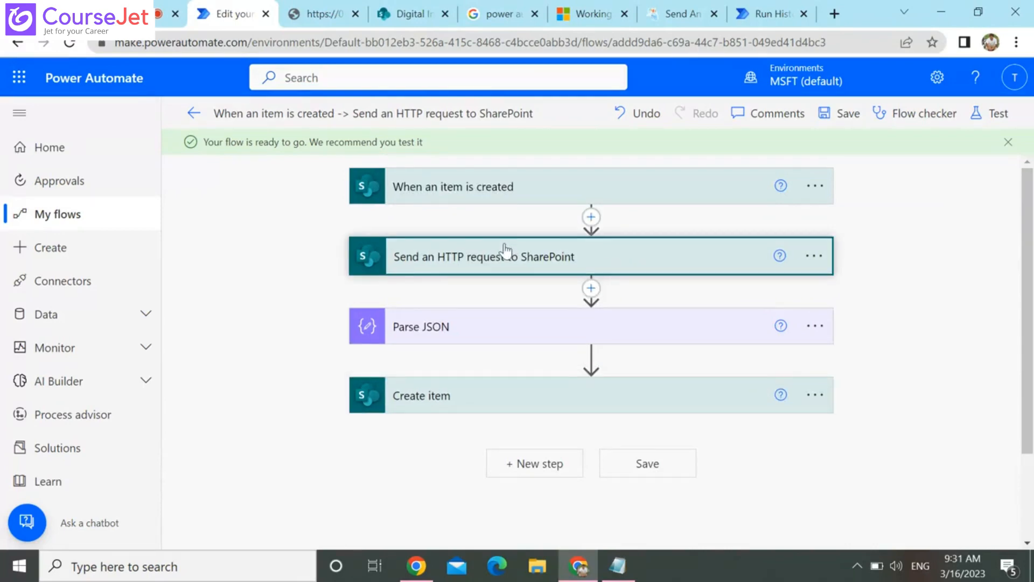
pyautogui.click(505, 248)
pyautogui.click(656, 368)
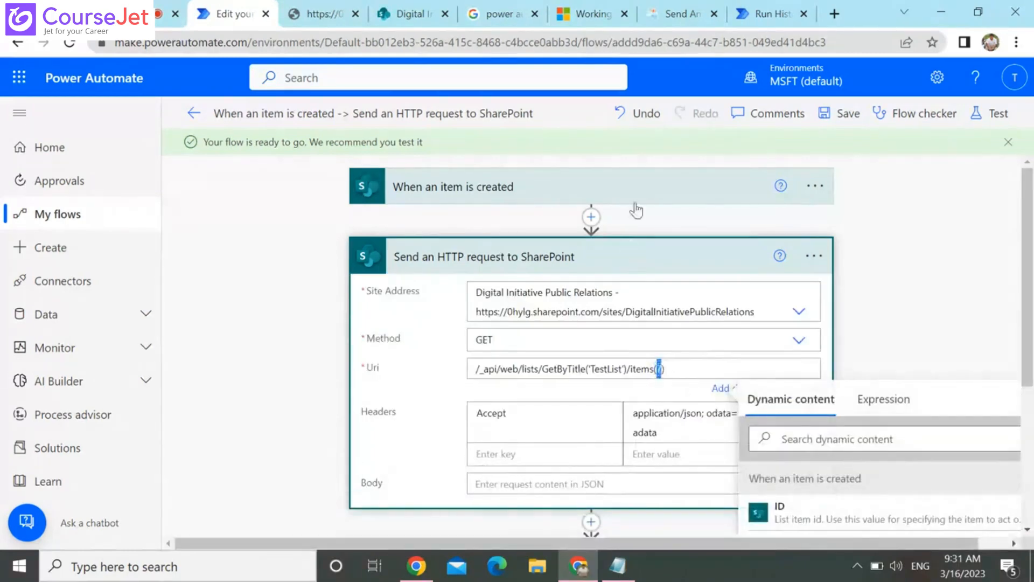
pyautogui.click(697, 196)
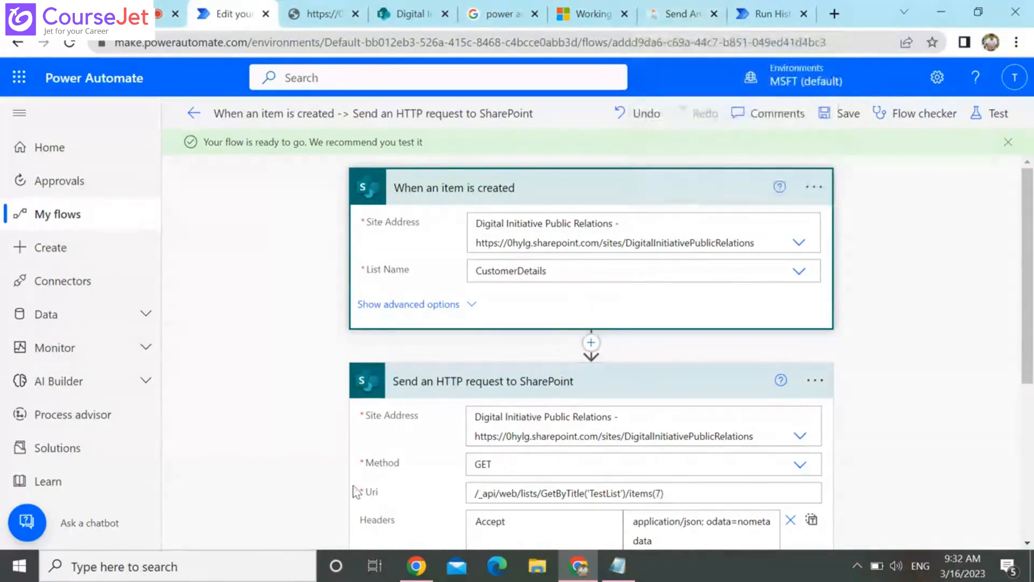
# Switch to a new Notepad document and write "list a" with 5000 beneath it, followed by a blank line and "list b"
pyautogui.press('super')
pyautogui.write('no')
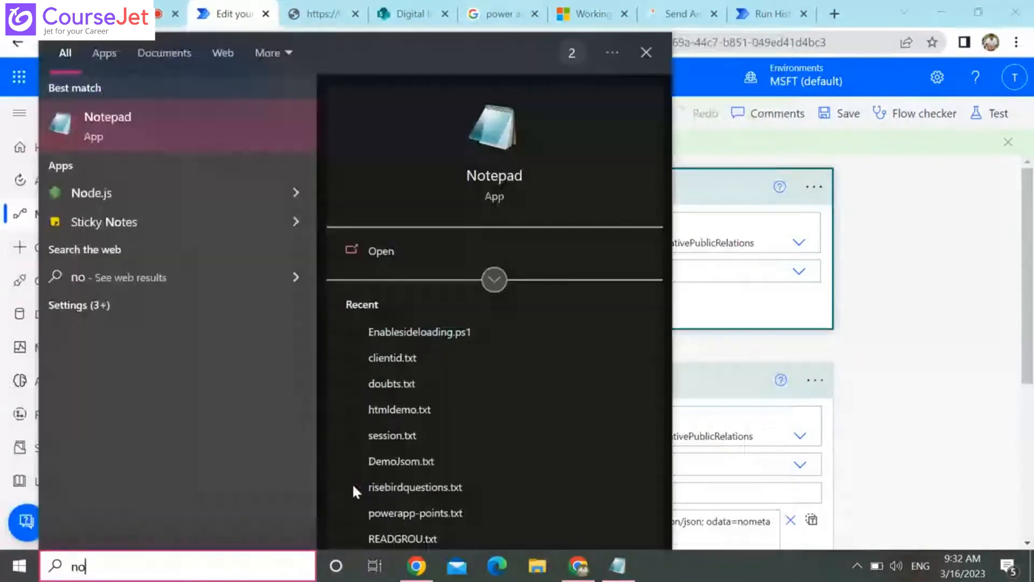
pyautogui.press('Return')
pyautogui.write('lis')
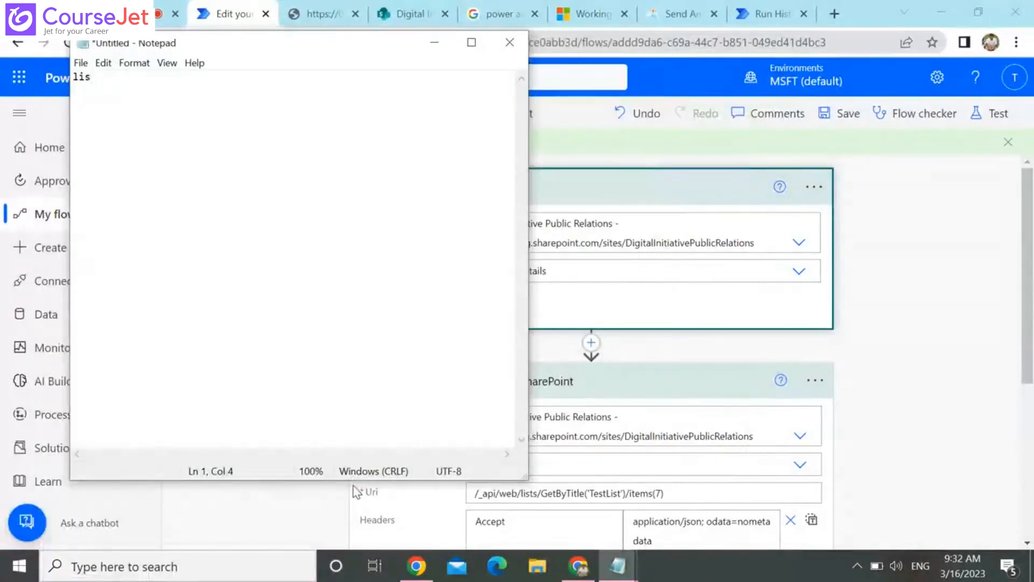
pyautogui.write('t a')
pyautogui.press('Return')
pyautogui.write('5000')
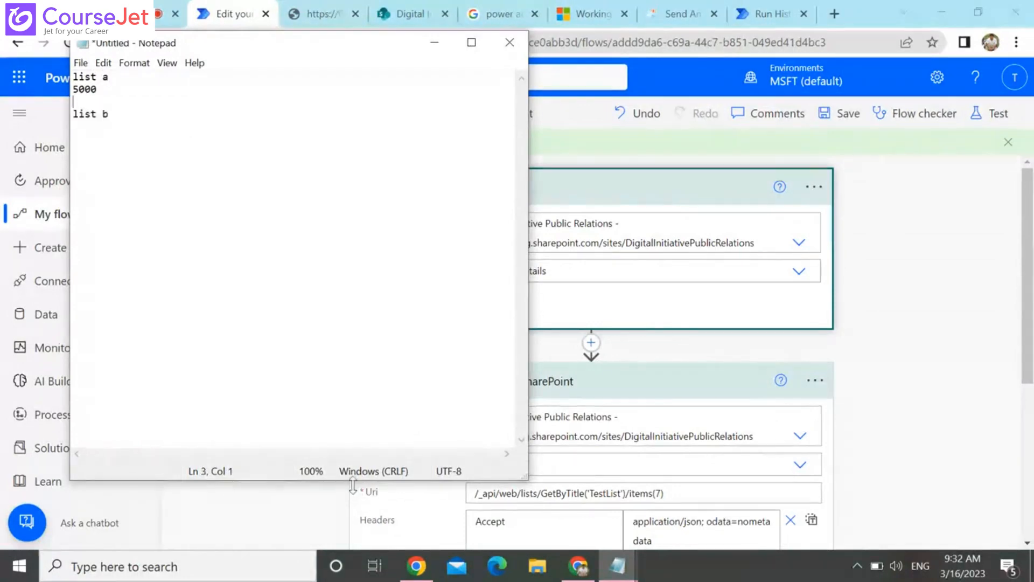
pyautogui.press('Down')
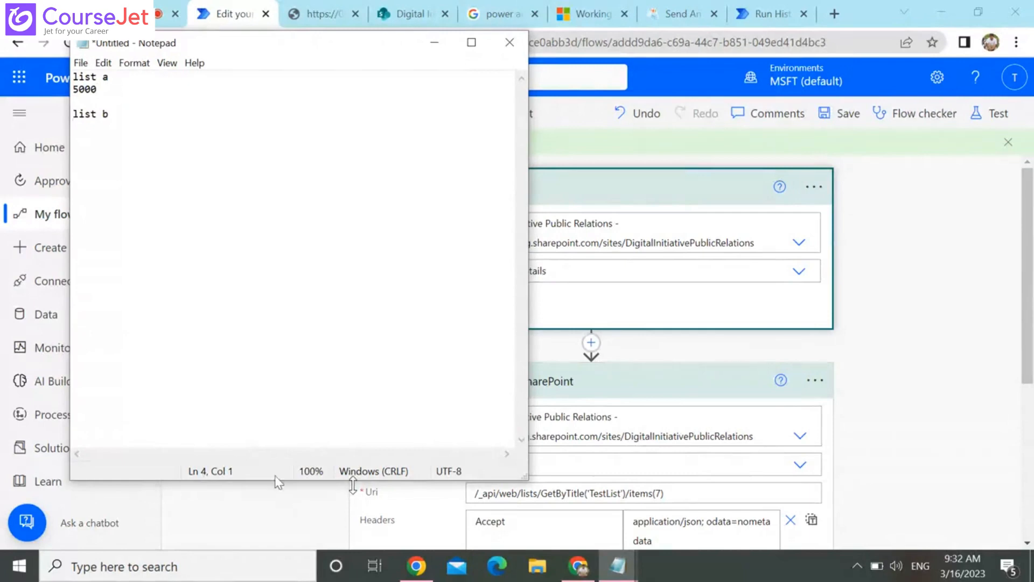
# Add 10 beneath "list b" in the notes, separated by a blank line
pyautogui.click(147, 119)
pyautogui.press('Return')
pyautogui.press('Return')
pyautogui.write('10')
# Add the line "trigger auto (employee id)" directly below 10 in the notes
pyautogui.press('Return')
pyautogui.write('trigger ')
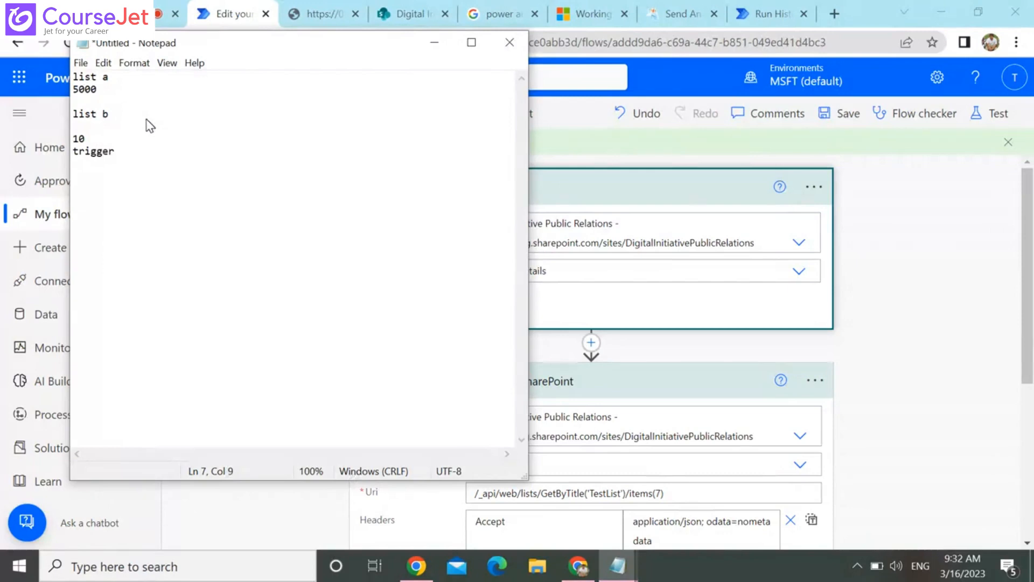
pyautogui.write('au')
pyautogui.write('tto(')
pyautogui.press('BackSpace')
pyautogui.press('BackSpace')
pyautogui.press('BackSpace')
pyautogui.write('o (employee')
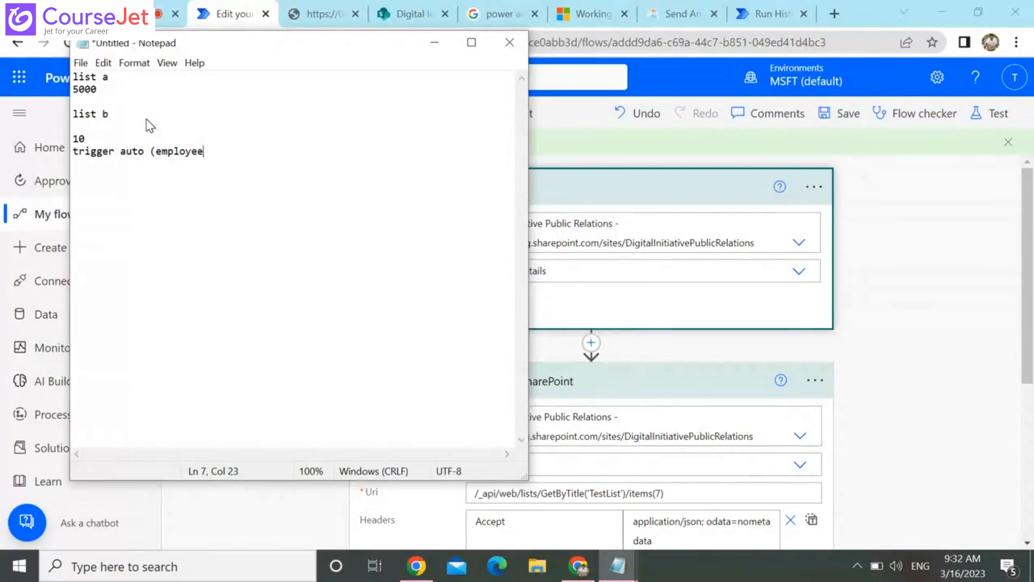
pyautogui.write(' id)')
# Remove the blank line between "list b" and 10 in the notes
pyautogui.doubleClick(98, 88)
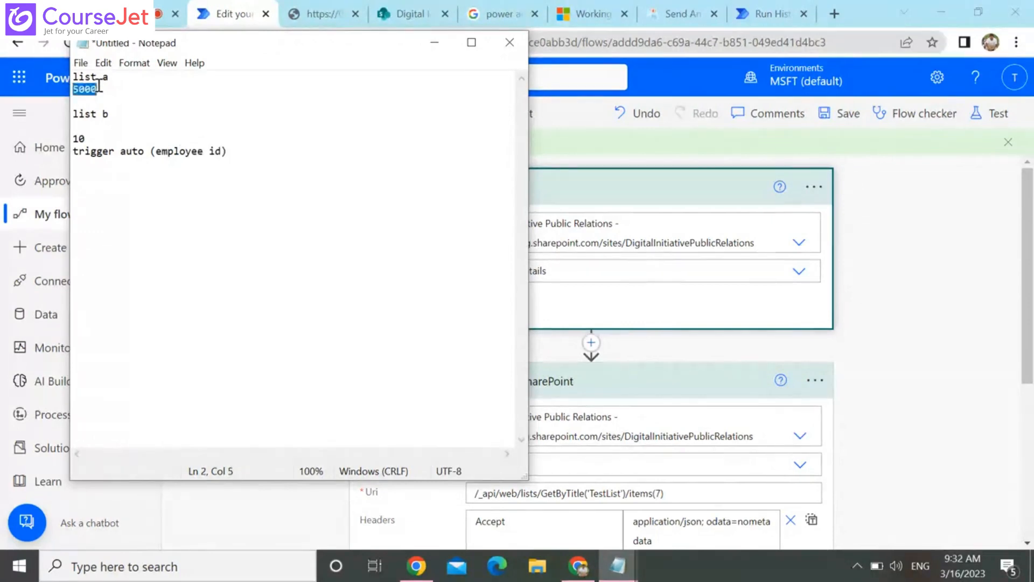
pyautogui.click(133, 89)
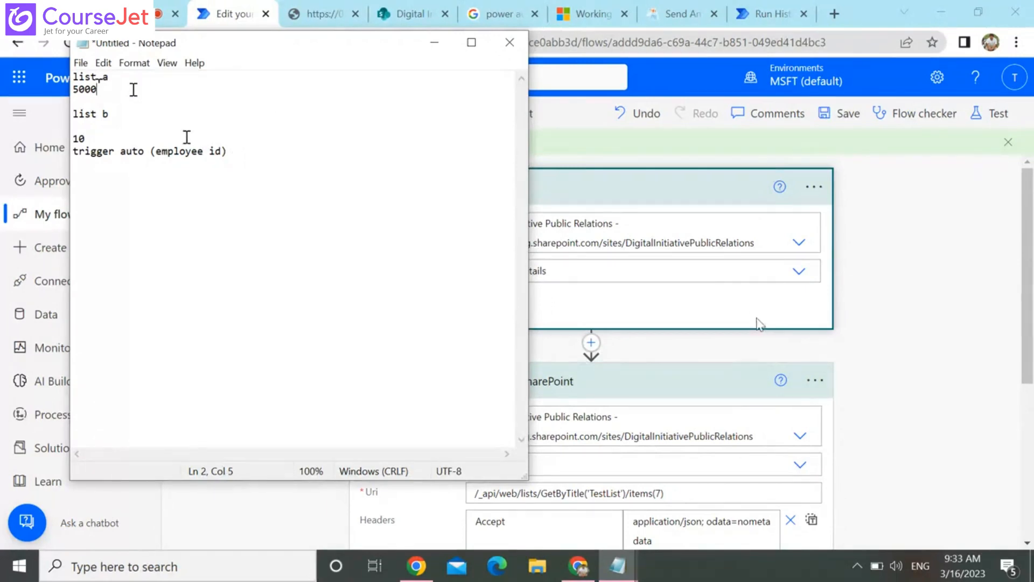
pyautogui.click(95, 124)
pyautogui.press('BackSpace')
# Insert two lines below 5000 under "list a" and enter "emp name empid" on the first one
pyautogui.click(109, 89)
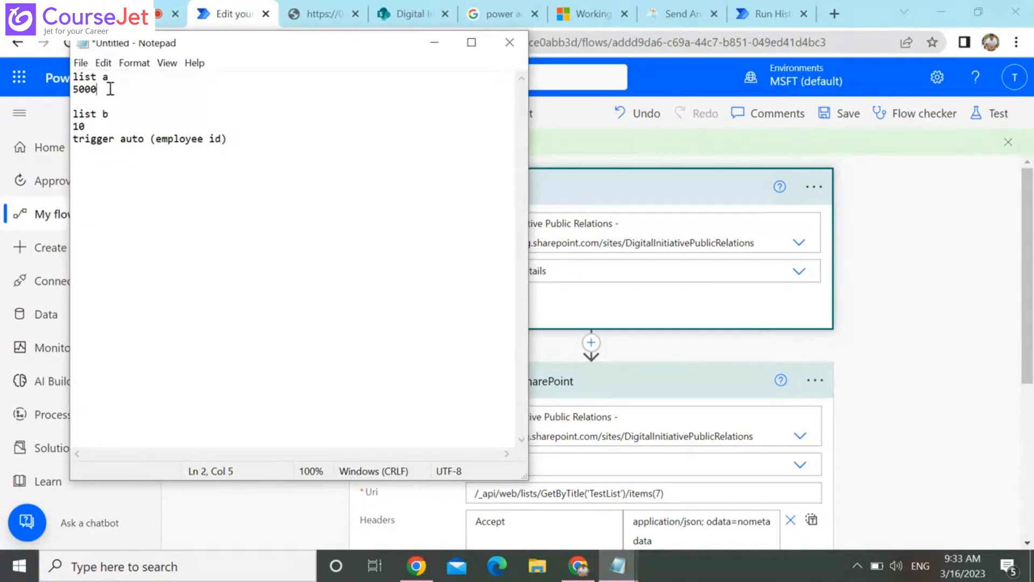
pyautogui.press('Return')
pyautogui.press('Return')
pyautogui.press('Up')
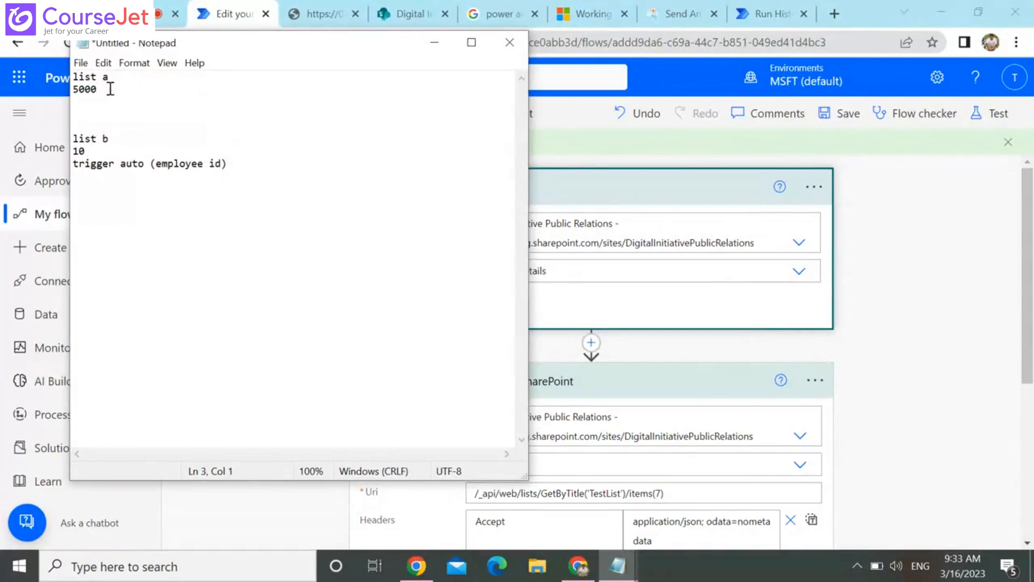
pyautogui.write('emp name empid')
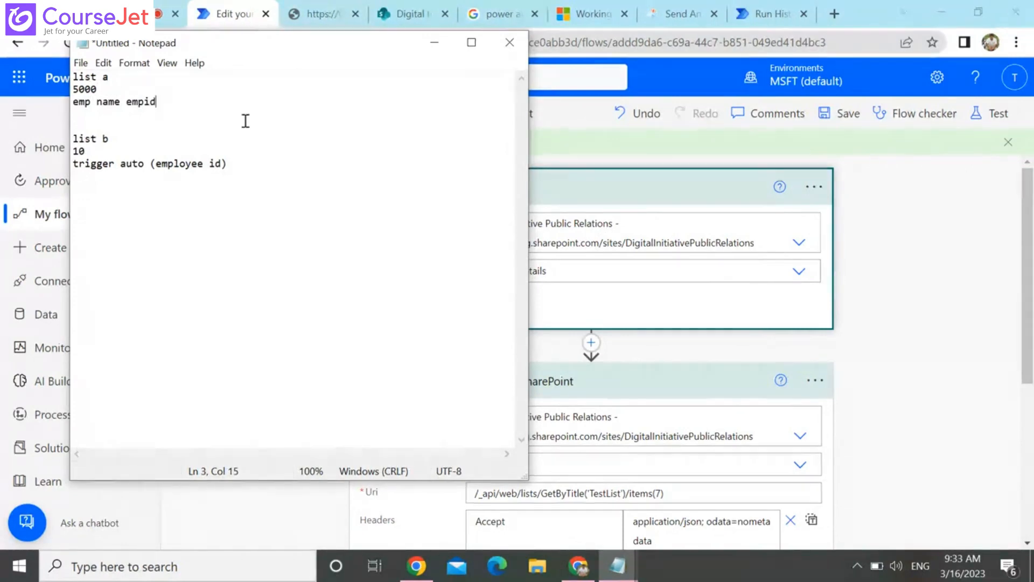
# Add a line reading "empid," below the trigger line in the list b notes
pyautogui.click(258, 155)
pyautogui.click(250, 161)
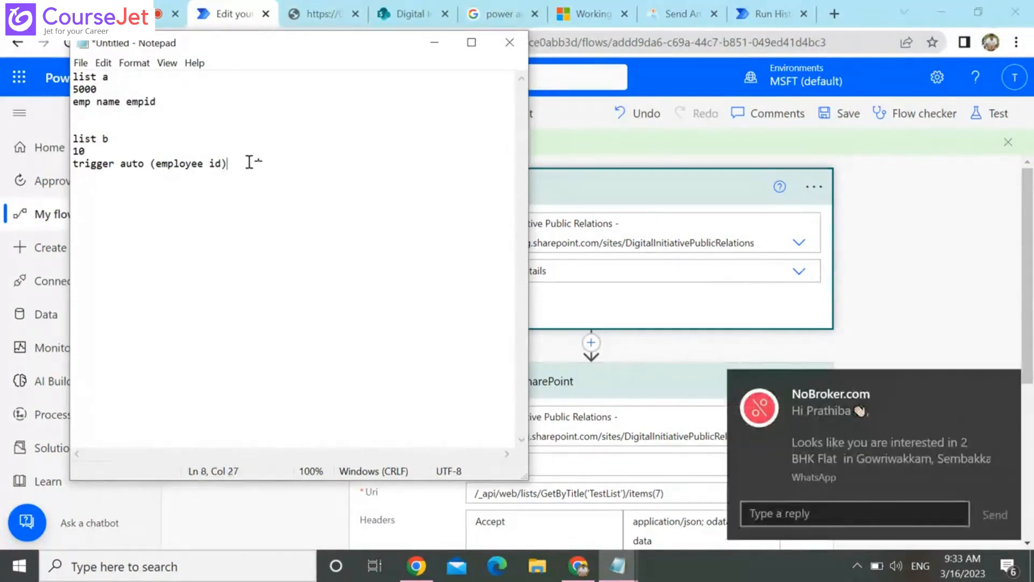
pyautogui.press('Return')
pyautogui.write('bonud')
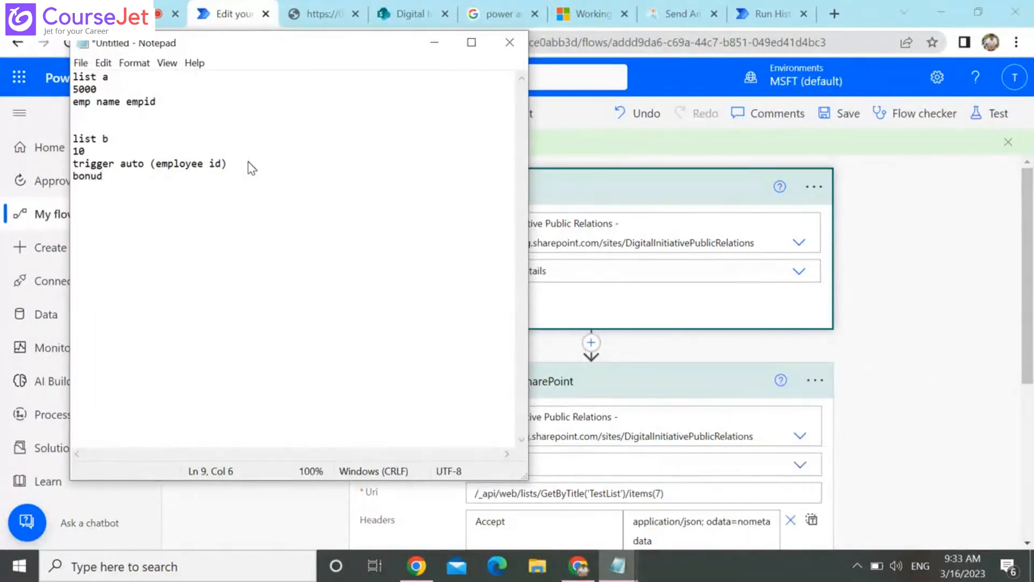
pyautogui.press('BackSpace')
pyautogui.press('BackSpace')
pyautogui.press('BackSpace')
pyautogui.press('BackSpace')
pyautogui.press('BackSpace')
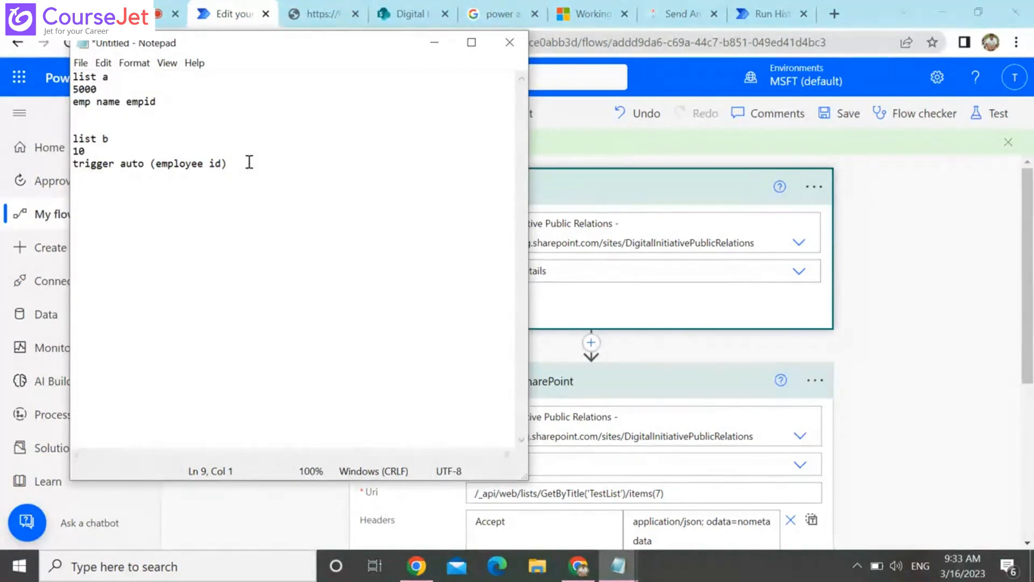
pyautogui.write('empid')
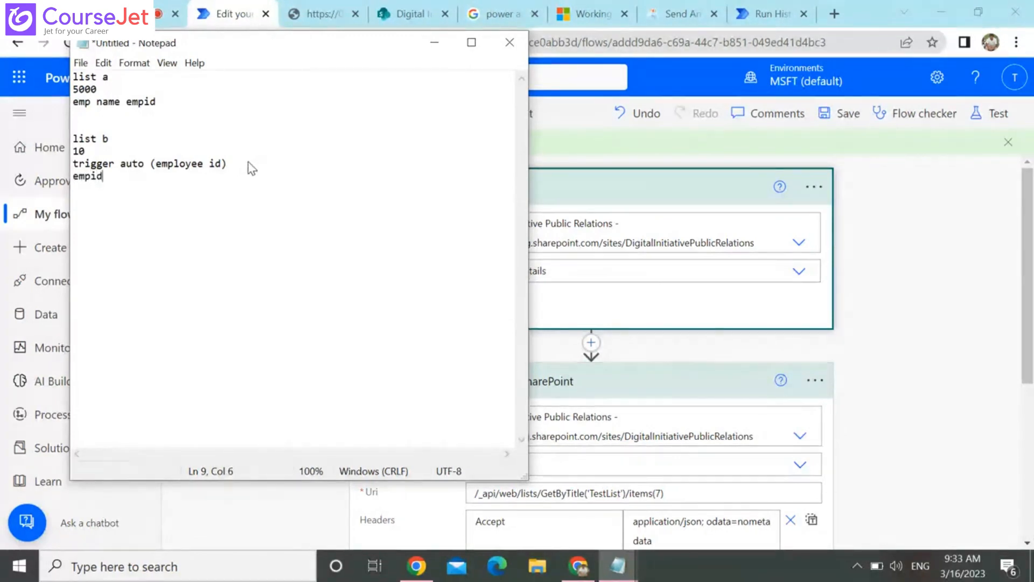
pyautogui.write(',')
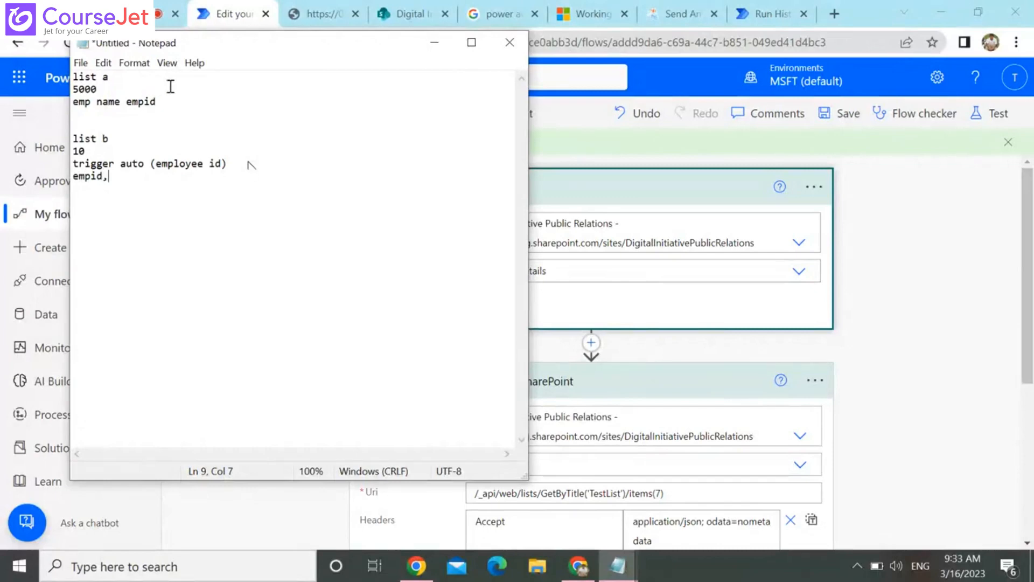
# Append "bankaccountno" to the employee fields line under "list a"
pyautogui.click(182, 102)
pyautogui.write('ban')
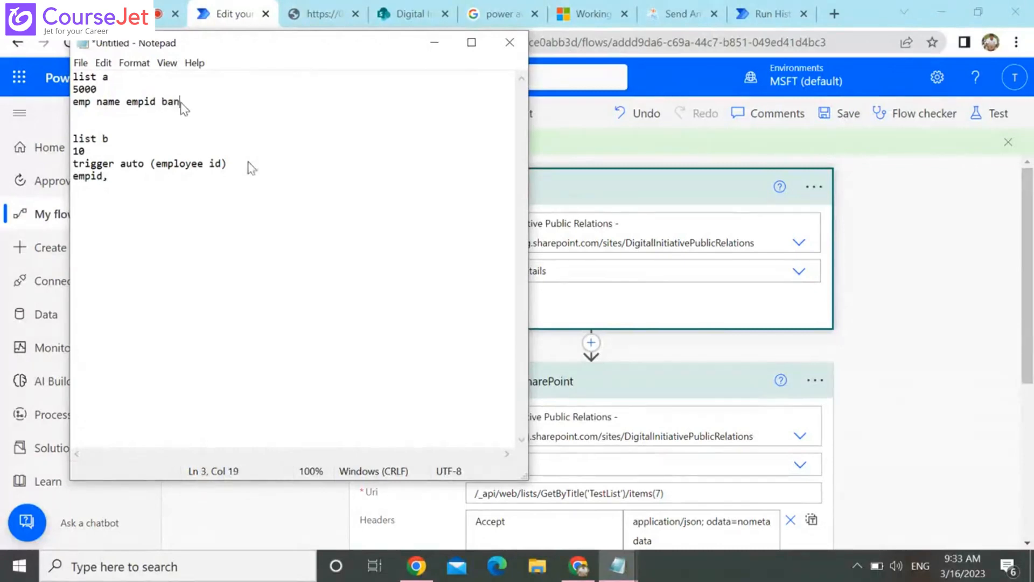
pyautogui.write('kaccountno')
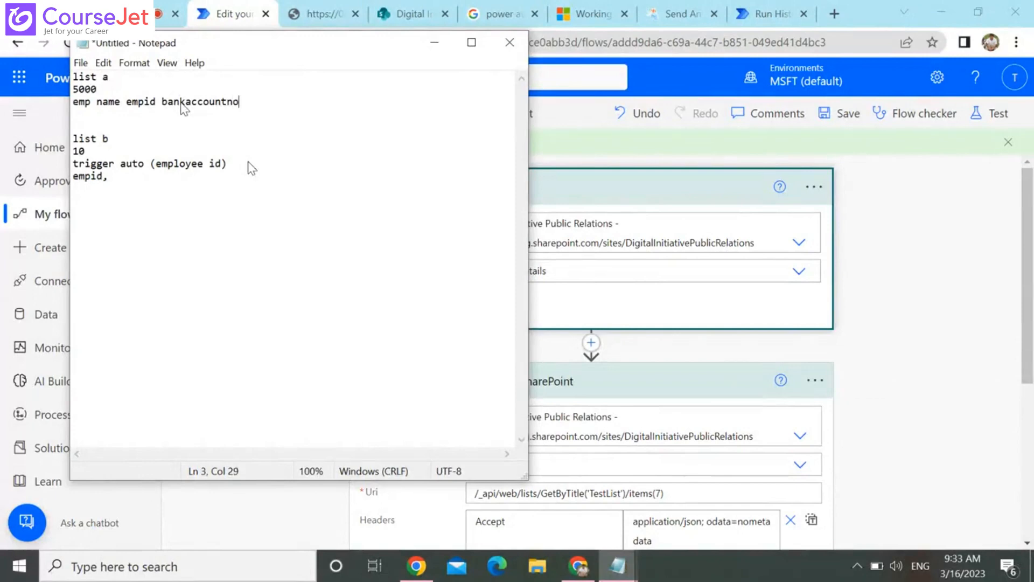
# Append "bonnusamount" after "empid," on the last line of the list b notes
pyautogui.click(133, 187)
pyautogui.write('bonnusamou')
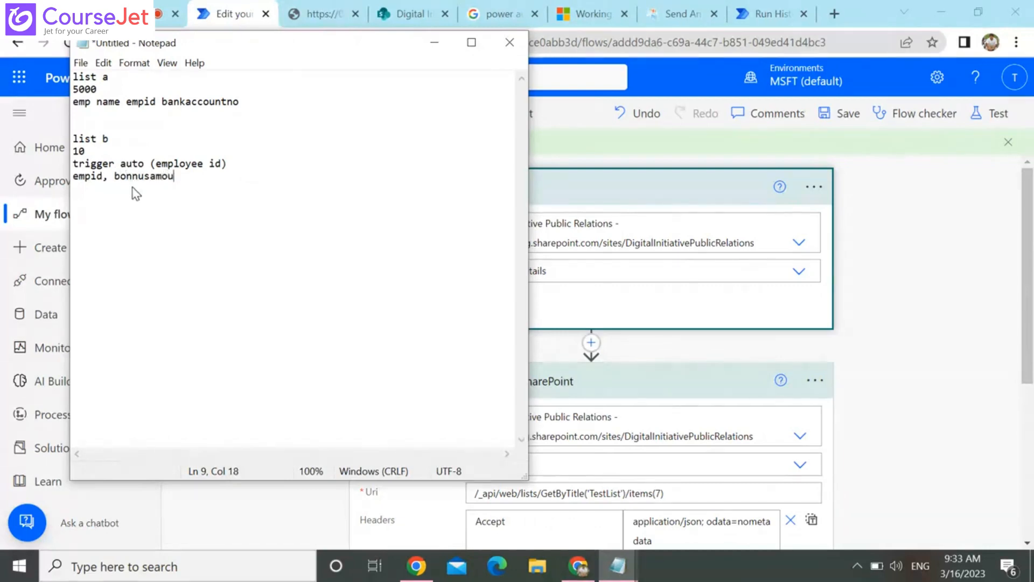
pyautogui.write('nt')
pyautogui.doubleClick(91, 88)
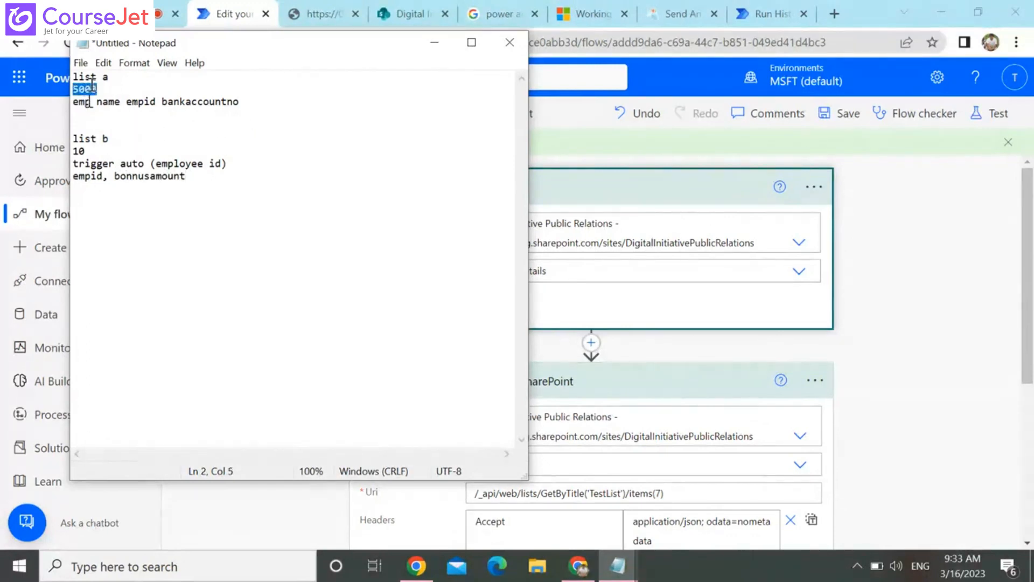
pyautogui.click(95, 121)
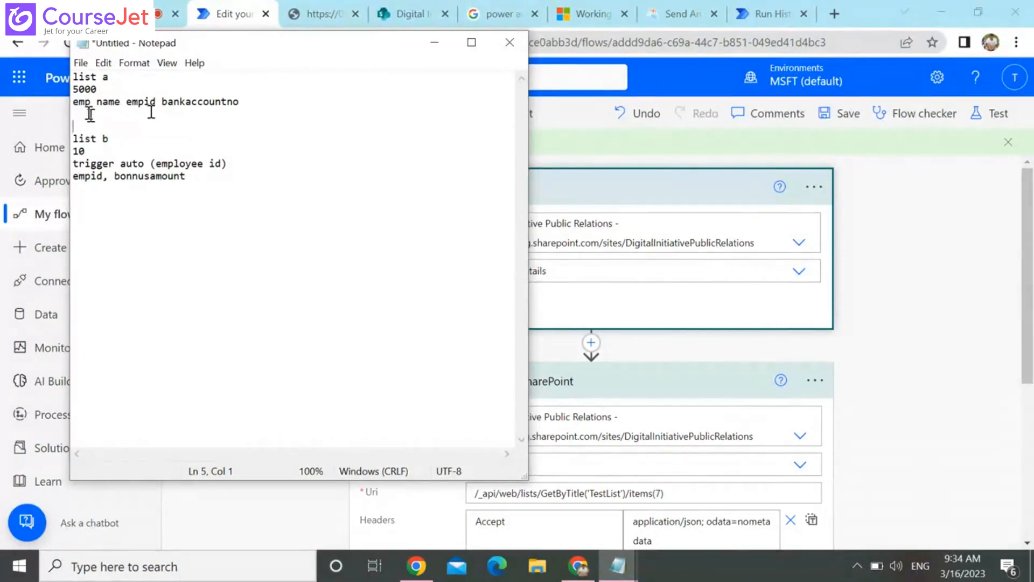
# Examine the emp name, empid and bankaccountno fields listed under "list a" in the Notepad notes
pyautogui.doubleClick(86, 104)
pyautogui.click(115, 104)
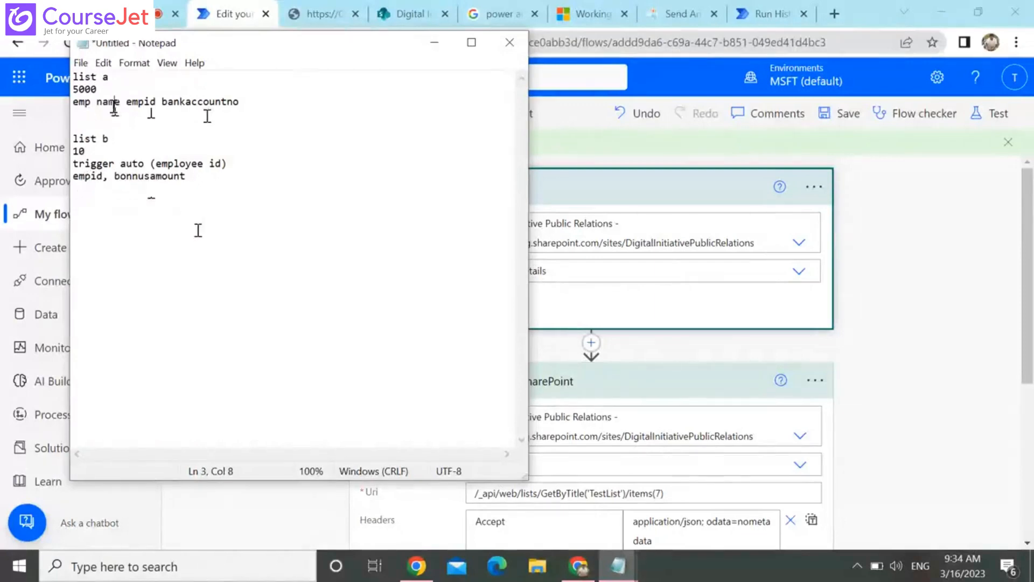
pyautogui.click(102, 195)
pyautogui.doubleClick(195, 101)
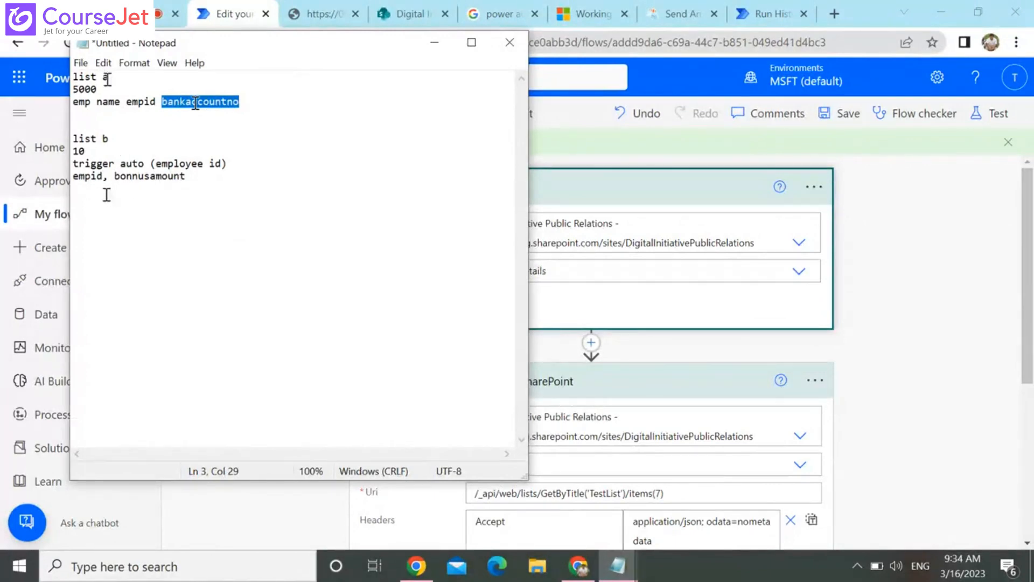
pyautogui.click(119, 209)
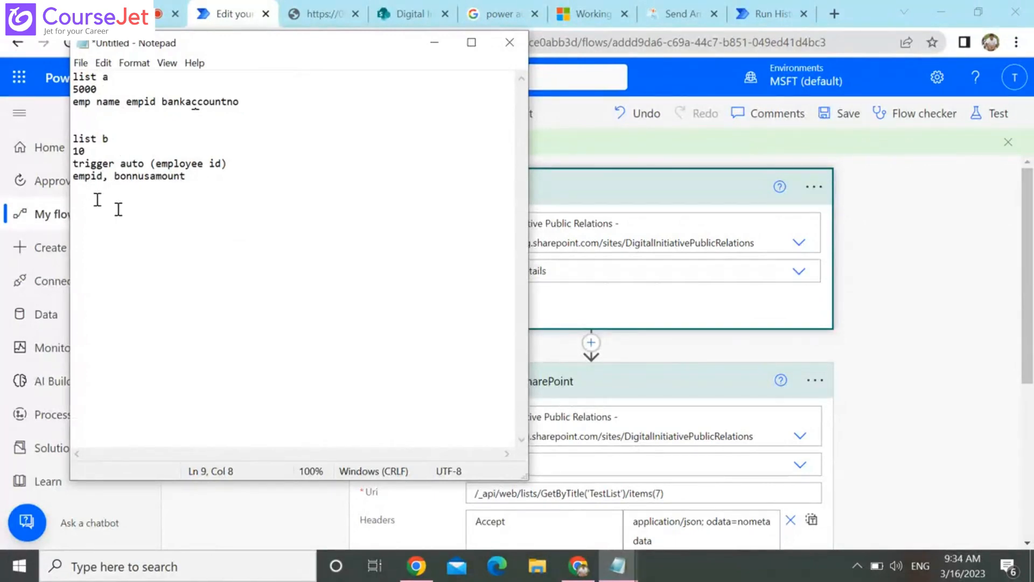
pyautogui.click(172, 94)
pyautogui.doubleClick(213, 101)
pyautogui.click(212, 101)
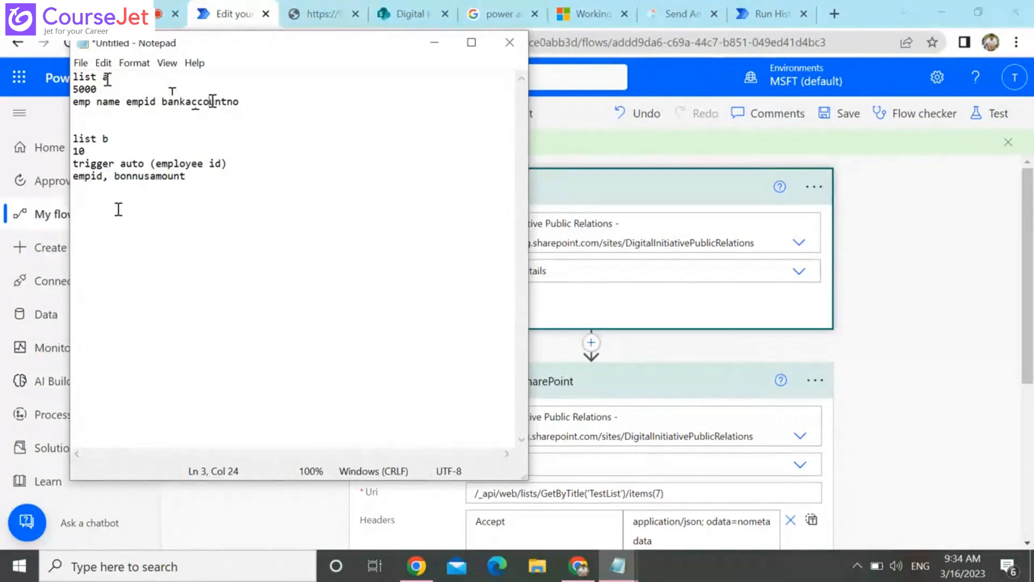
pyautogui.doubleClick(212, 101)
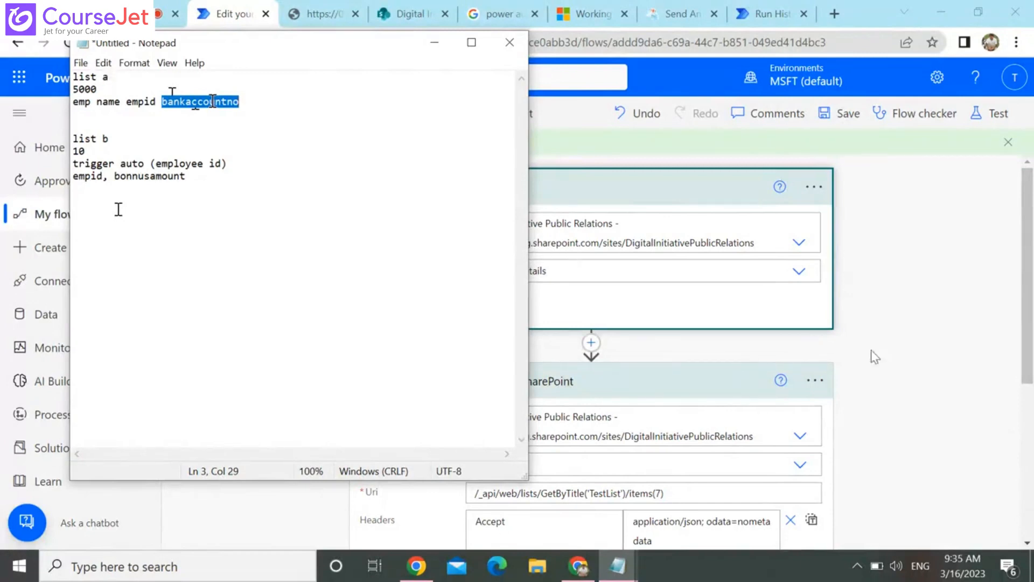
# Switch to Power Automate and review the flow from the trigger to Create item, comparing it with the Notepad scenario
pyautogui.click(951, 334)
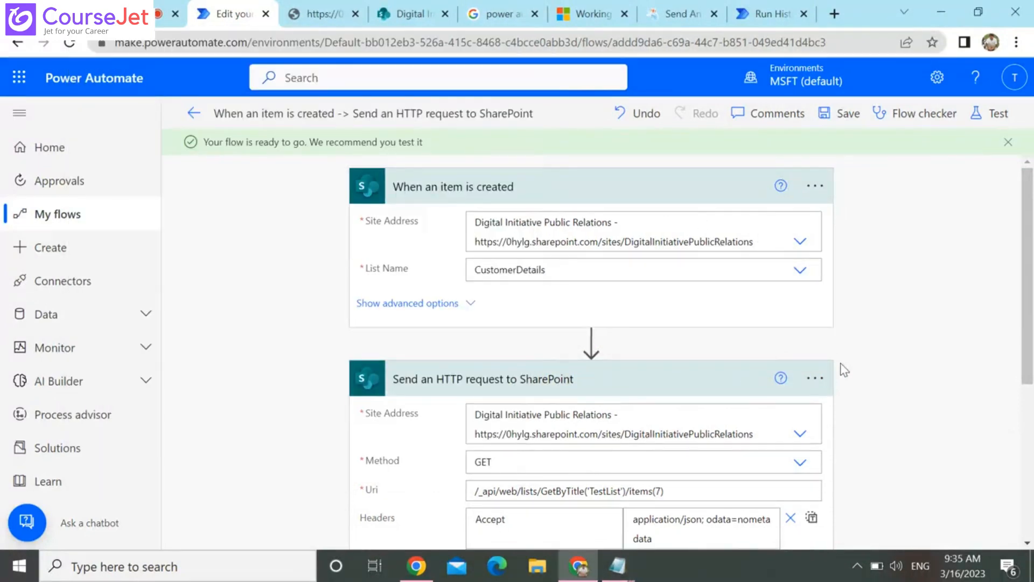
pyautogui.click(799, 434)
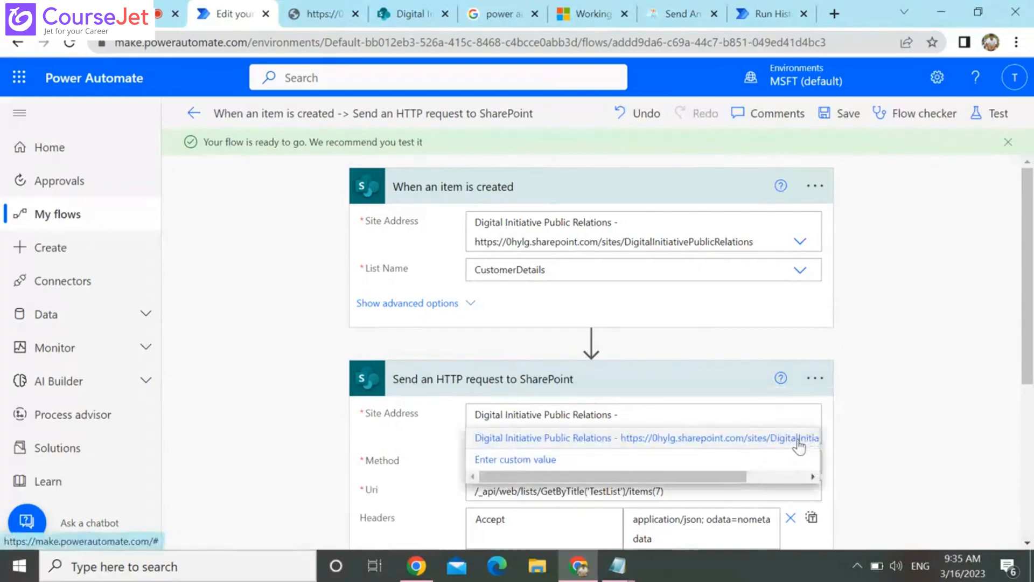
pyautogui.scroll(-5, 800, 445)
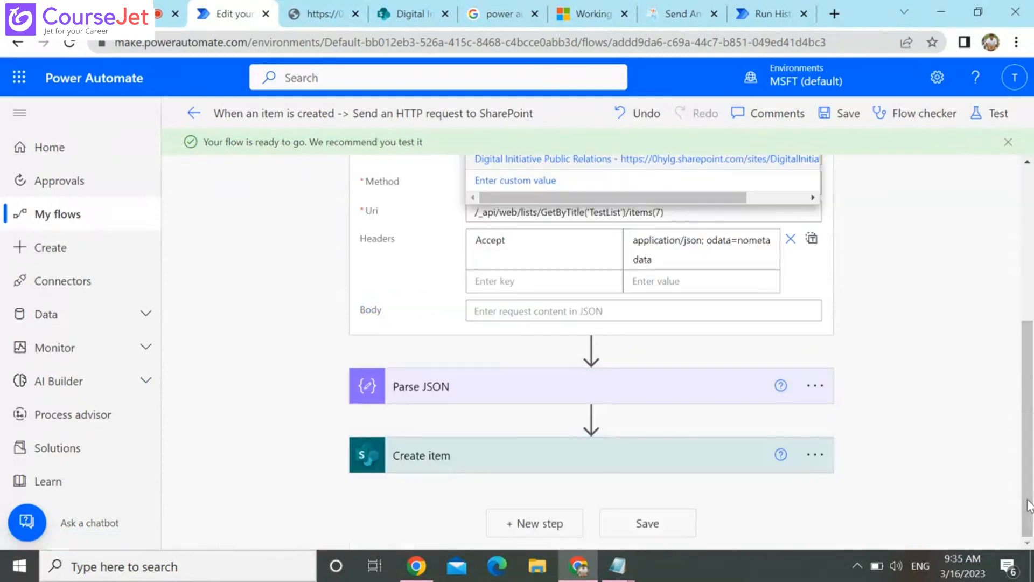
pyautogui.scroll(5, 1033, 189)
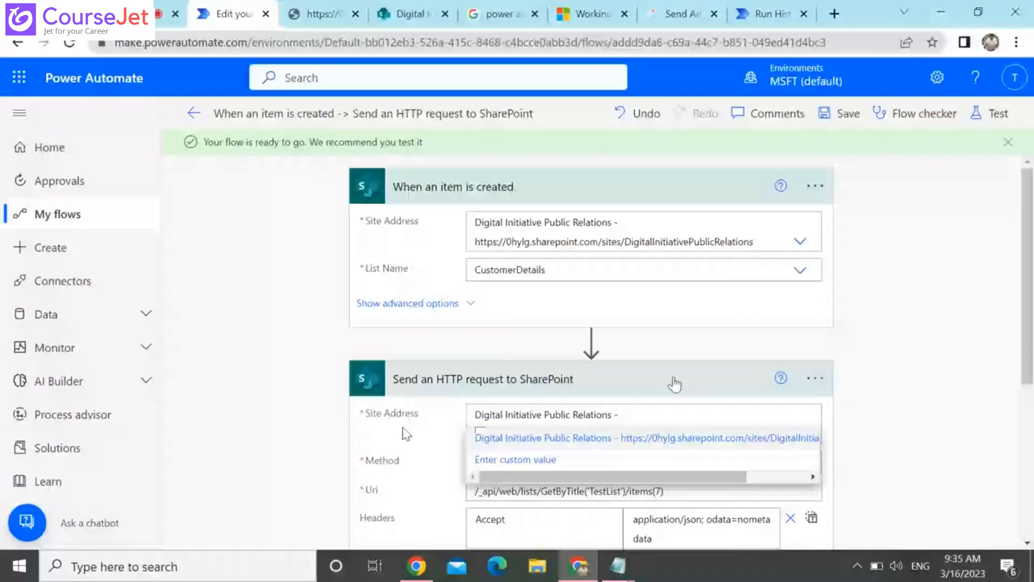
pyautogui.hotkey('alt', 'Tab')
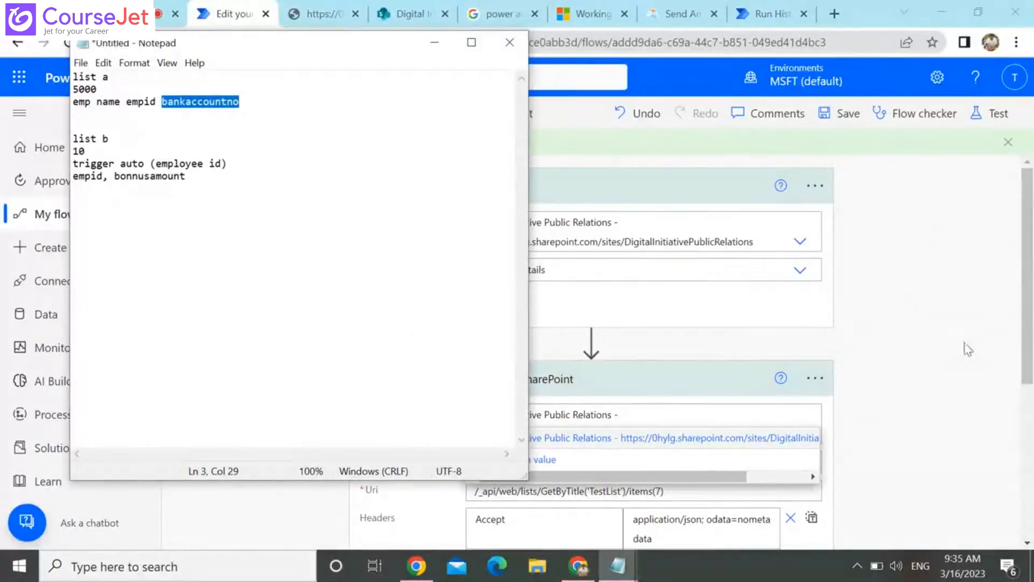
pyautogui.click(983, 356)
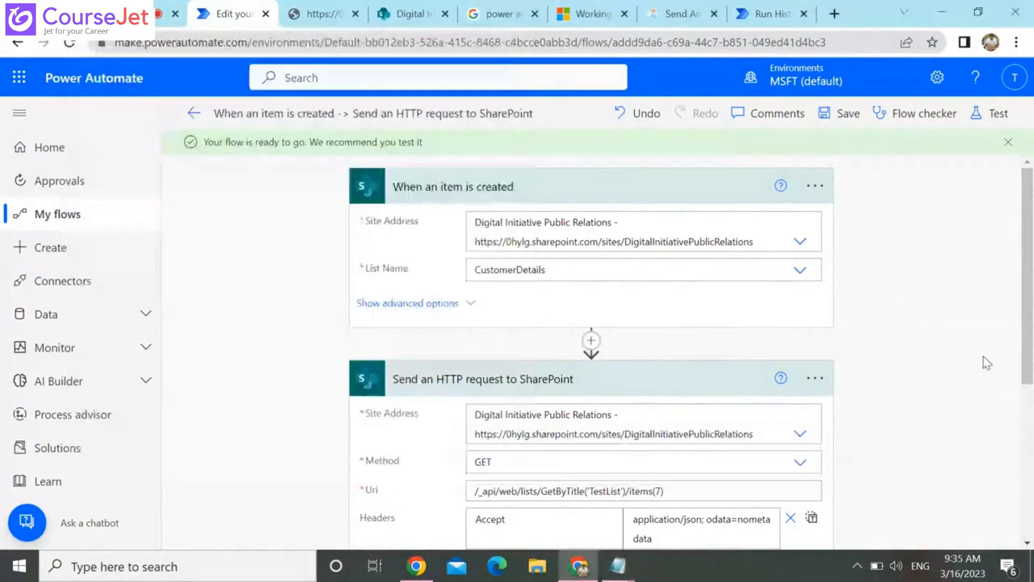
# Add a new step after Create item and search the operations for "call api"
pyautogui.scroll(-2, 984, 356)
pyautogui.scroll(-3, 984, 356)
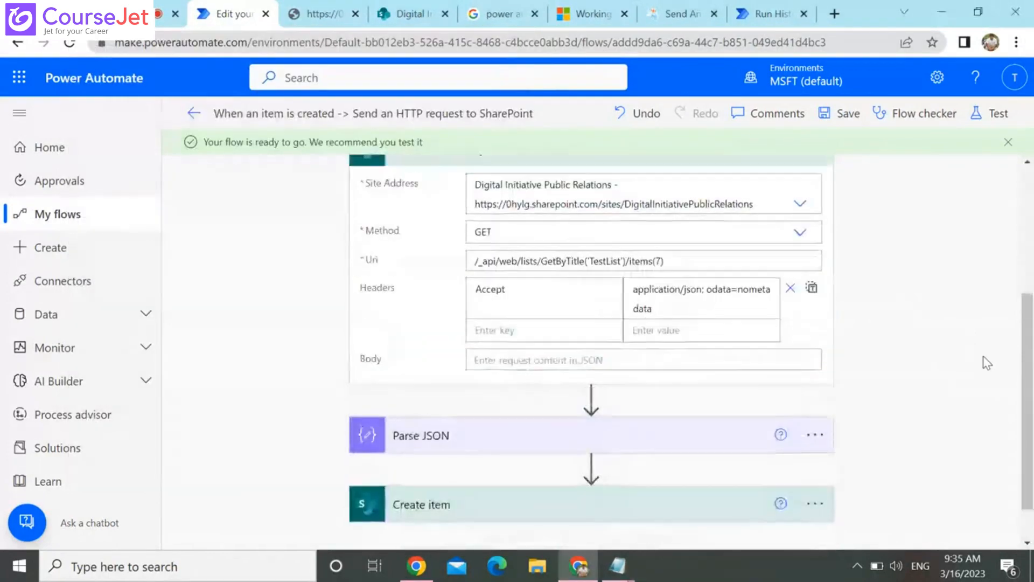
pyautogui.scroll(4, 983, 357)
pyautogui.scroll(-5, 984, 357)
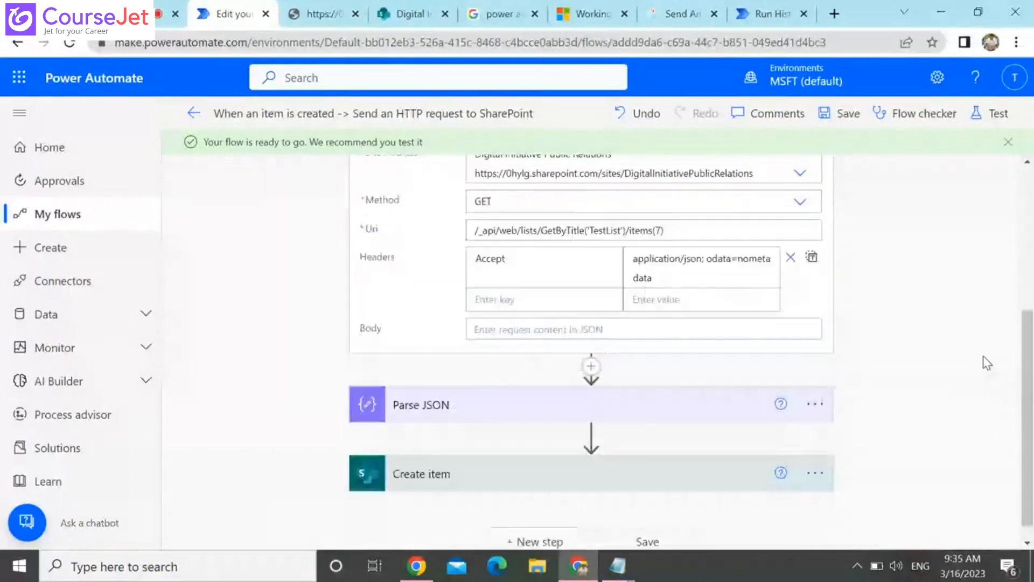
pyautogui.scroll(-1, 983, 357)
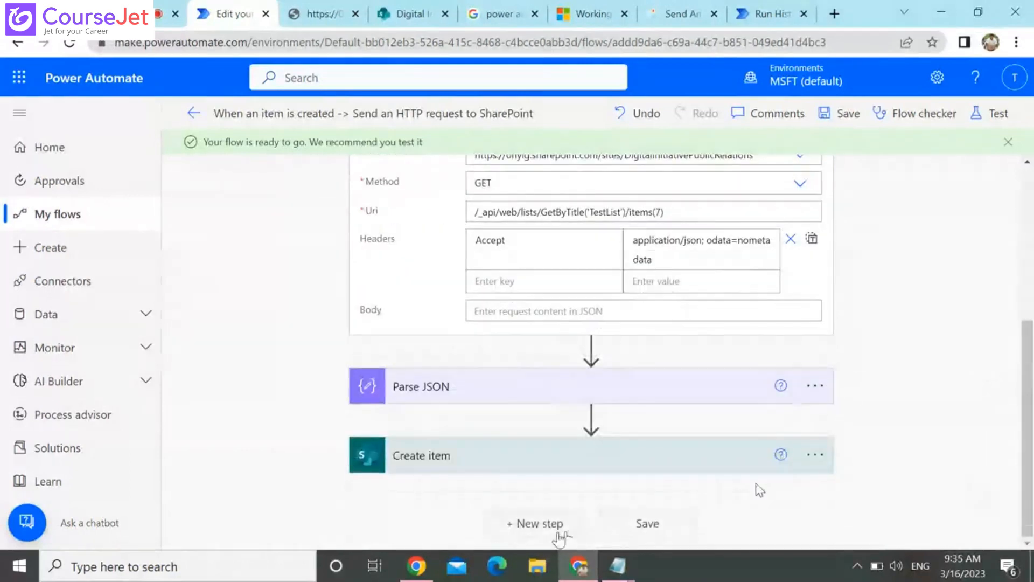
pyautogui.click(540, 523)
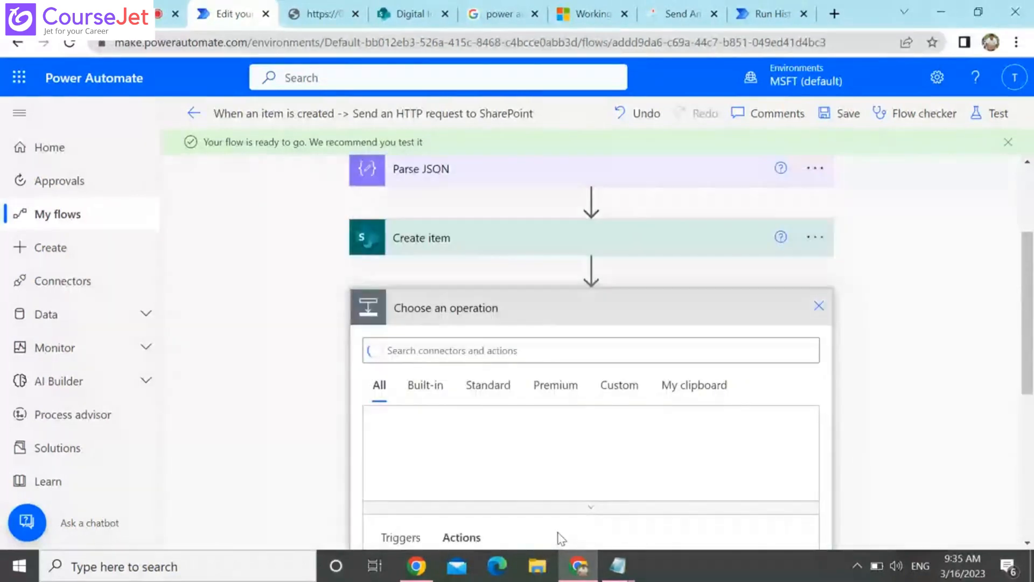
pyautogui.scroll(-1, 481, 303)
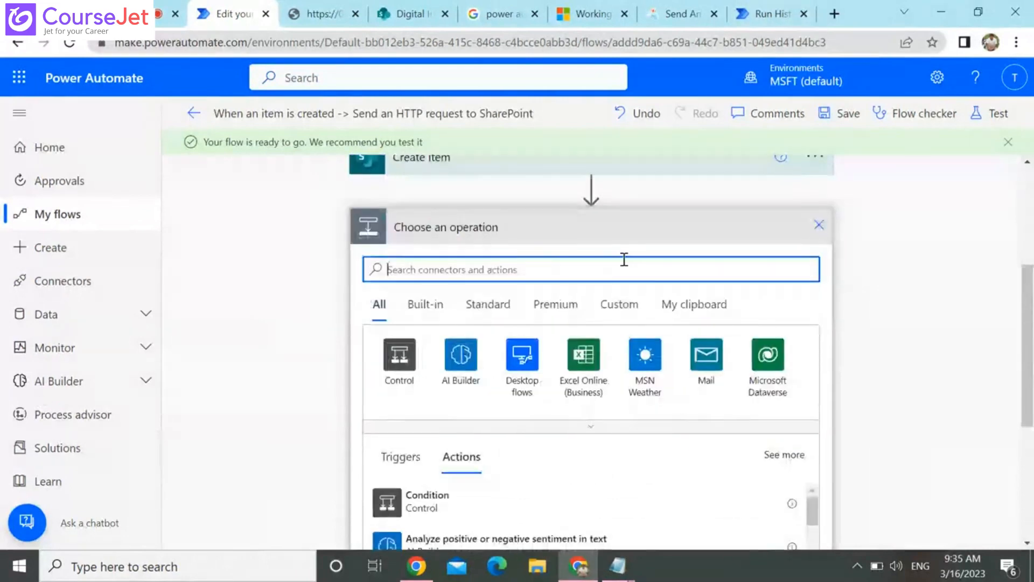
pyautogui.write('call ')
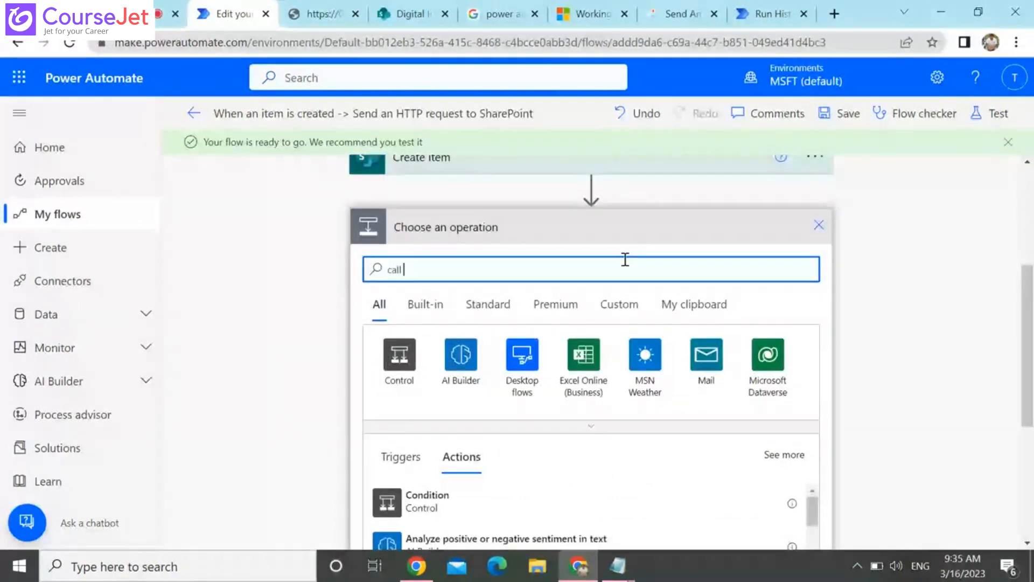
pyautogui.write('api')
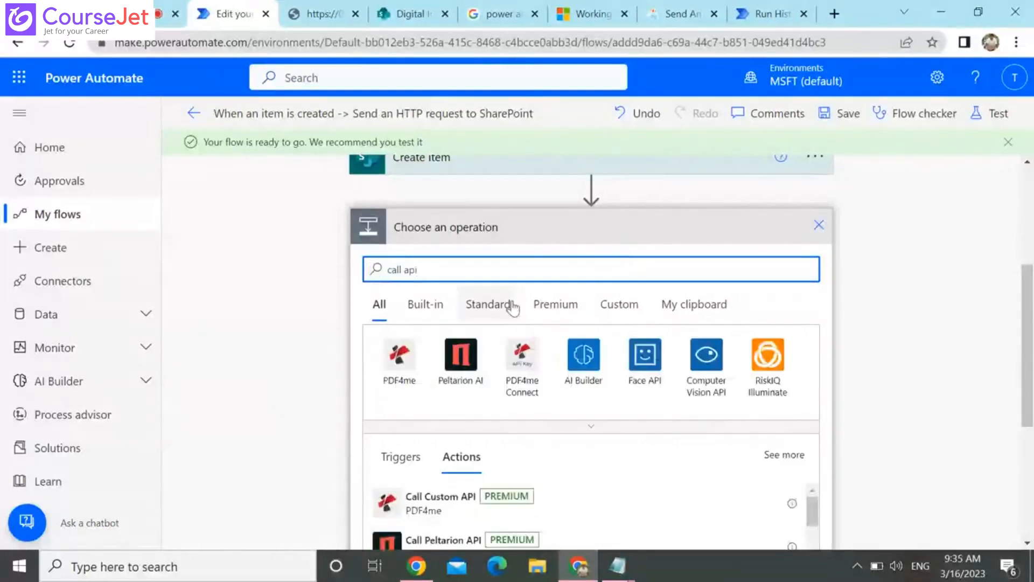
# Look through the actions listed for "call api" for one that can call an external API
pyautogui.scroll(-1, 543, 245)
pyautogui.scroll(-1, 565, 250)
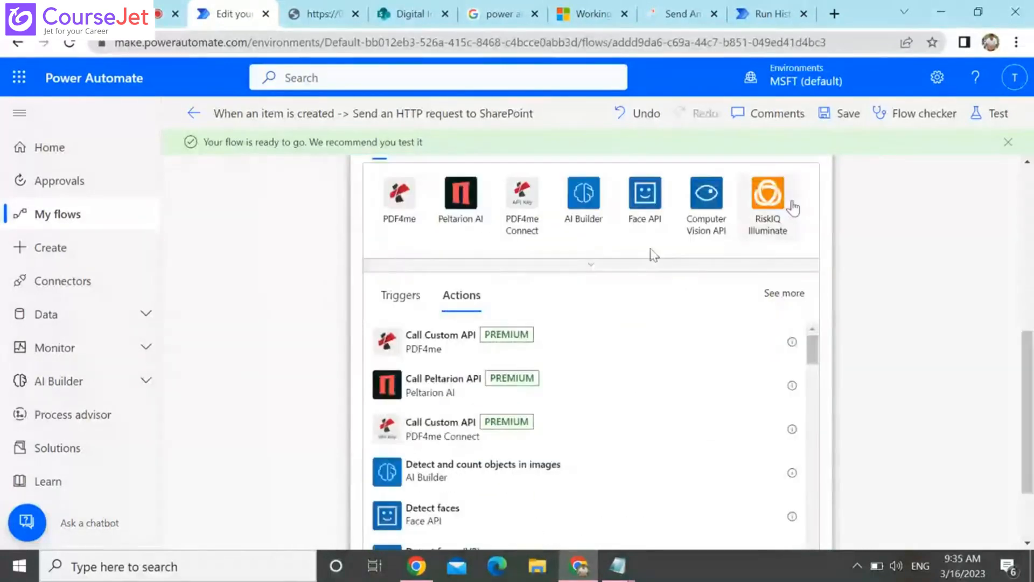
pyautogui.scroll(-2, 608, 377)
pyautogui.scroll(-1, 619, 420)
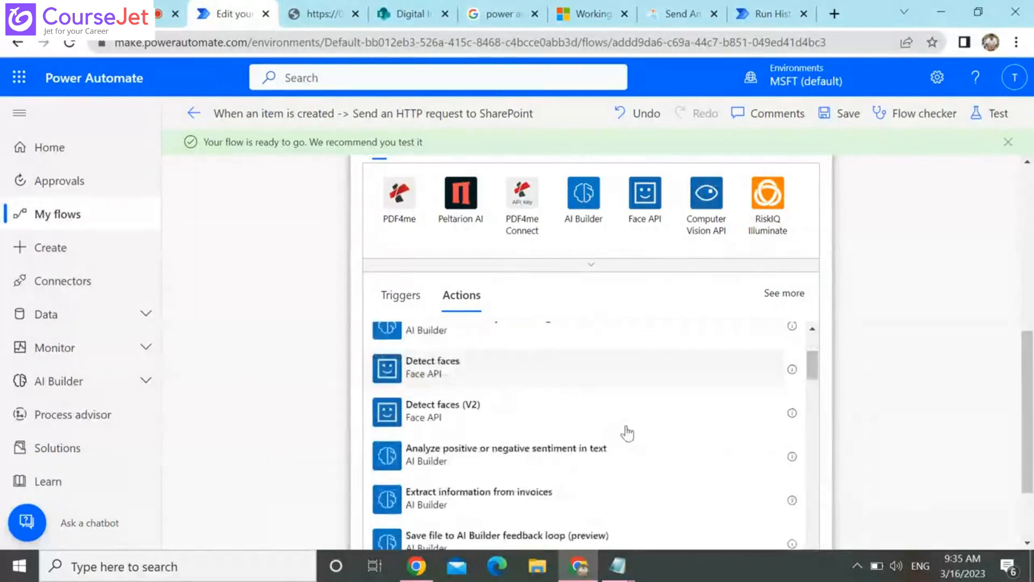
pyautogui.scroll(-2, 627, 433)
pyautogui.scroll(-1, 628, 445)
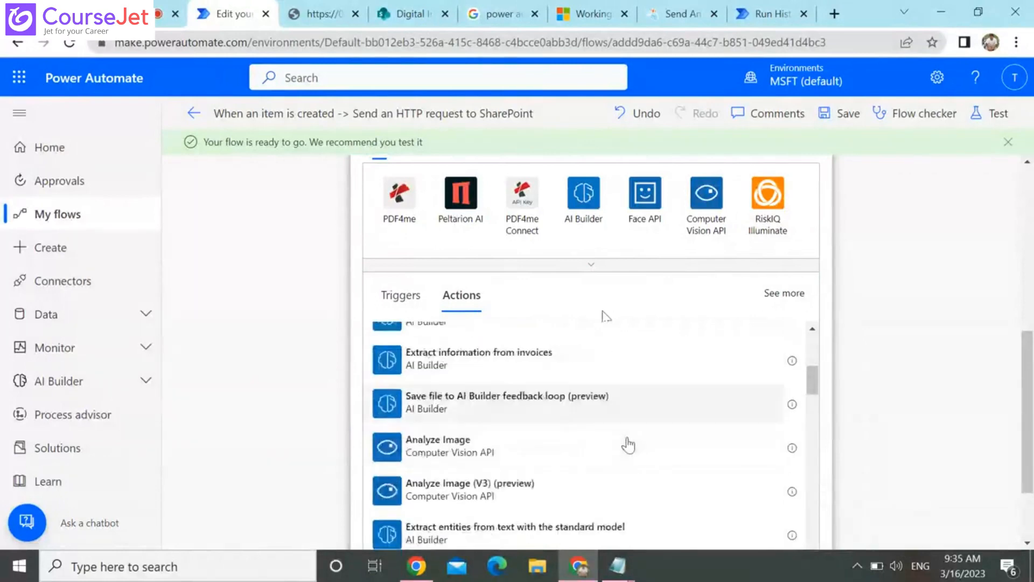
pyautogui.scroll(-3, 620, 463)
pyautogui.scroll(-8, 592, 482)
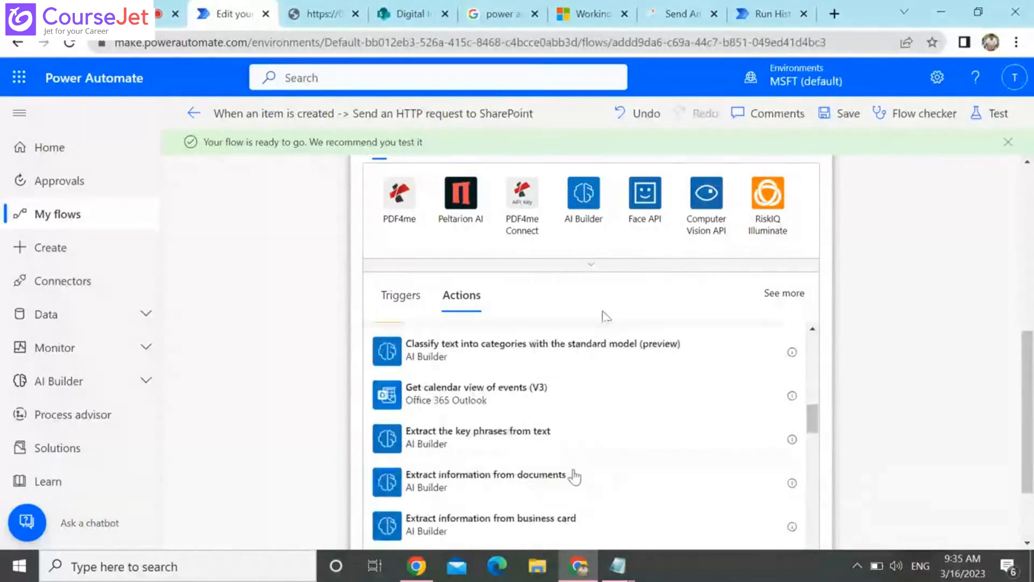
pyautogui.scroll(-1, 574, 476)
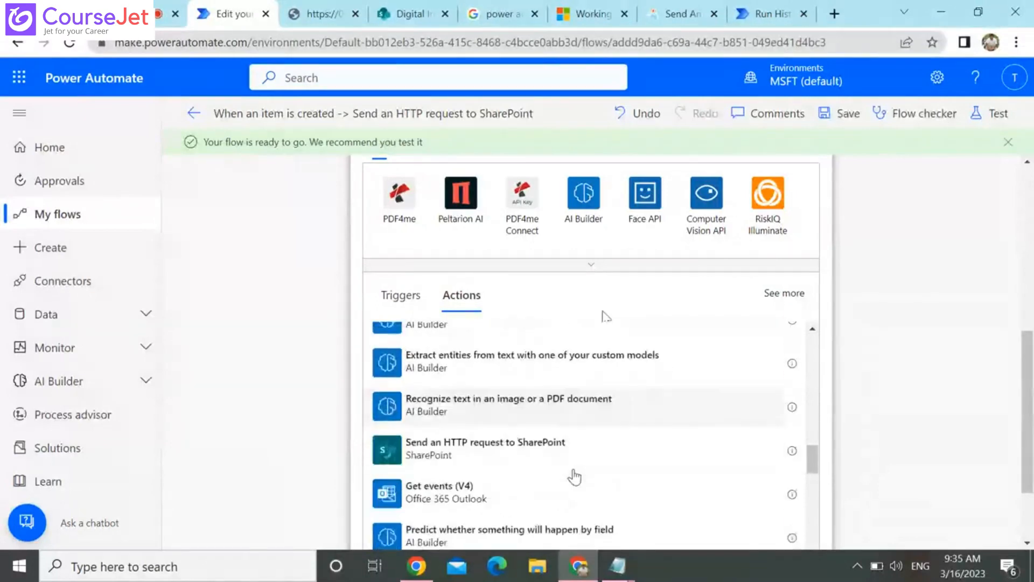
pyautogui.scroll(-4, 574, 476)
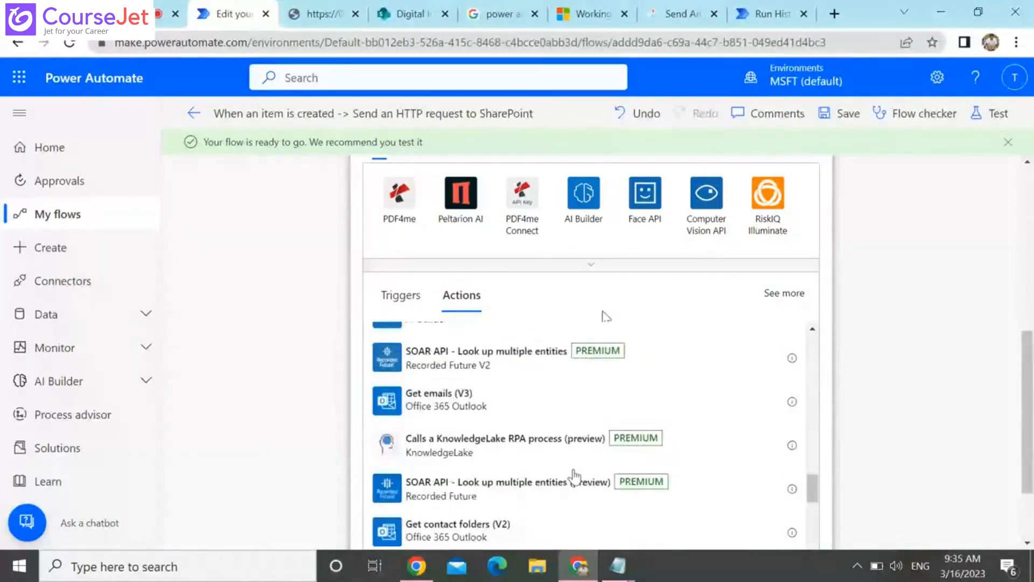
pyautogui.scroll(-3, 574, 476)
pyautogui.scroll(5, 575, 476)
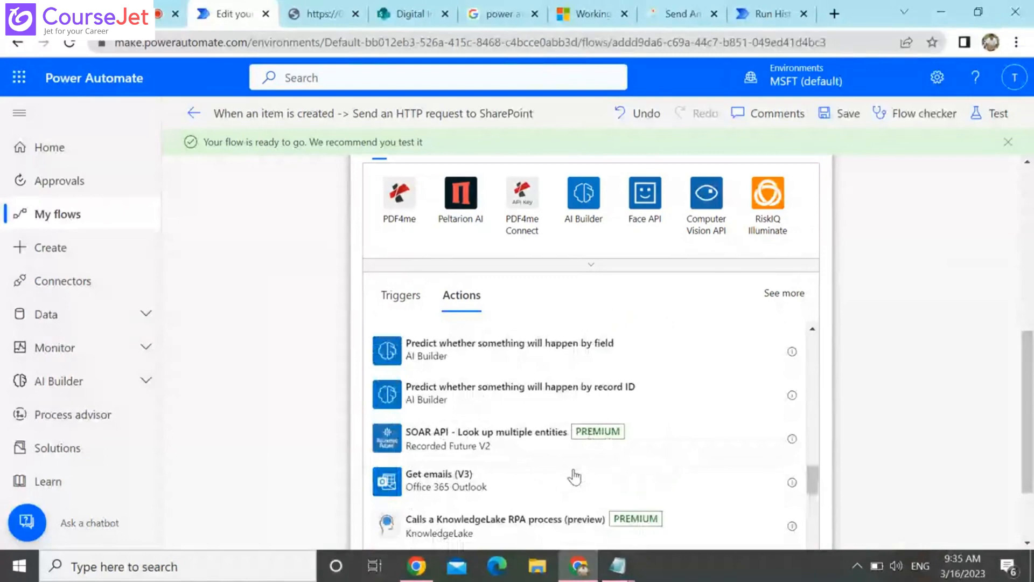
pyautogui.scroll(5, 575, 476)
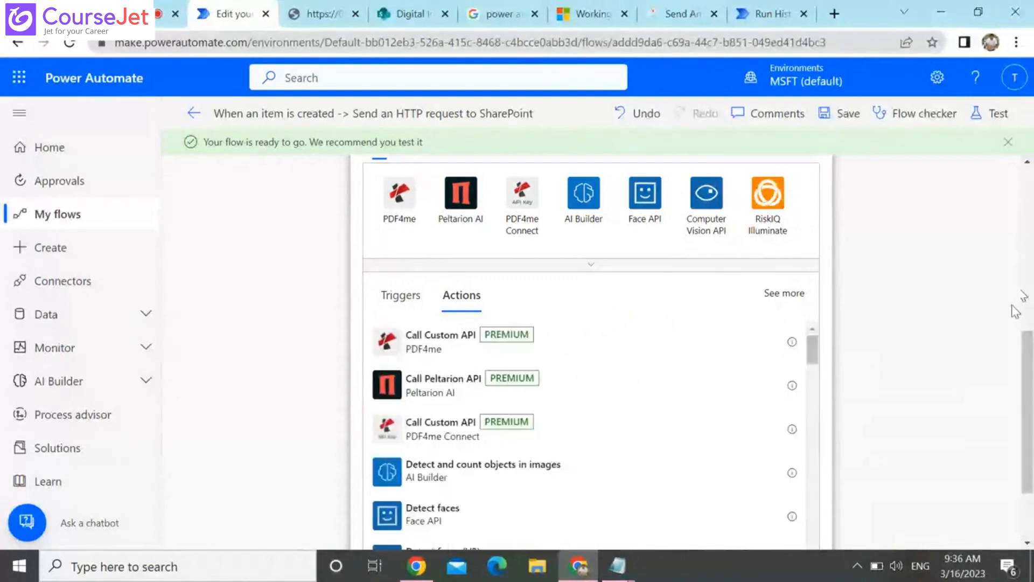
pyautogui.scroll(-2, 896, 393)
pyautogui.scroll(6, 651, 376)
pyautogui.scroll(-2, 427, 347)
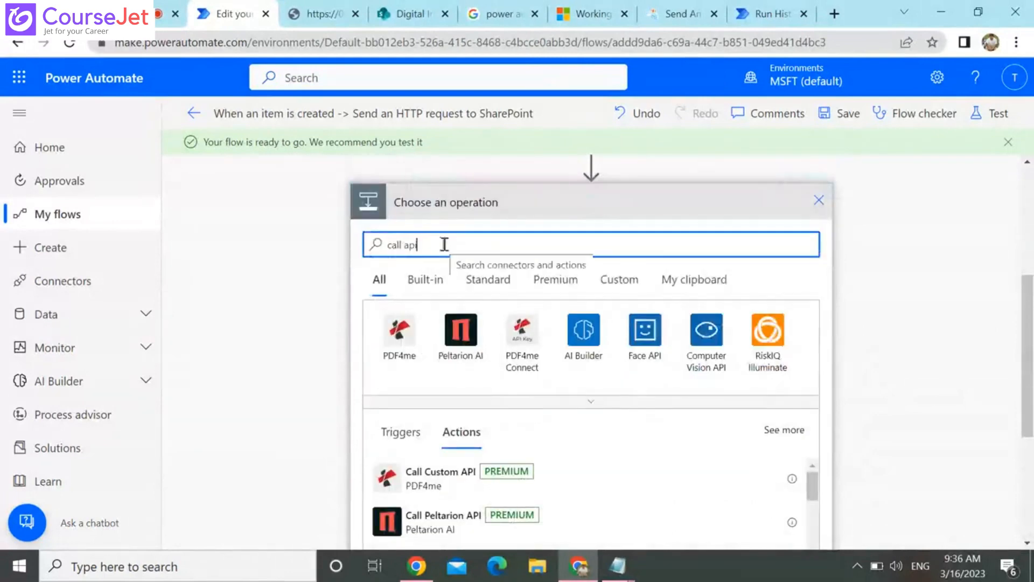
# Search the operations for "http" instead and add the premium HTTP action after Create item
pyautogui.hotkey('ctrl', 'a')
pyautogui.press('BackSpace')
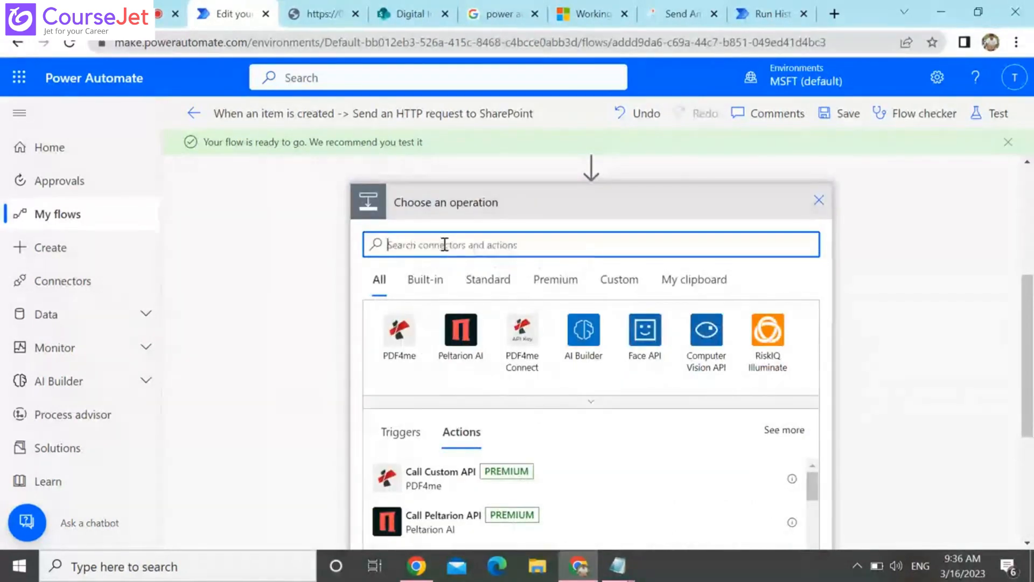
pyautogui.write('http')
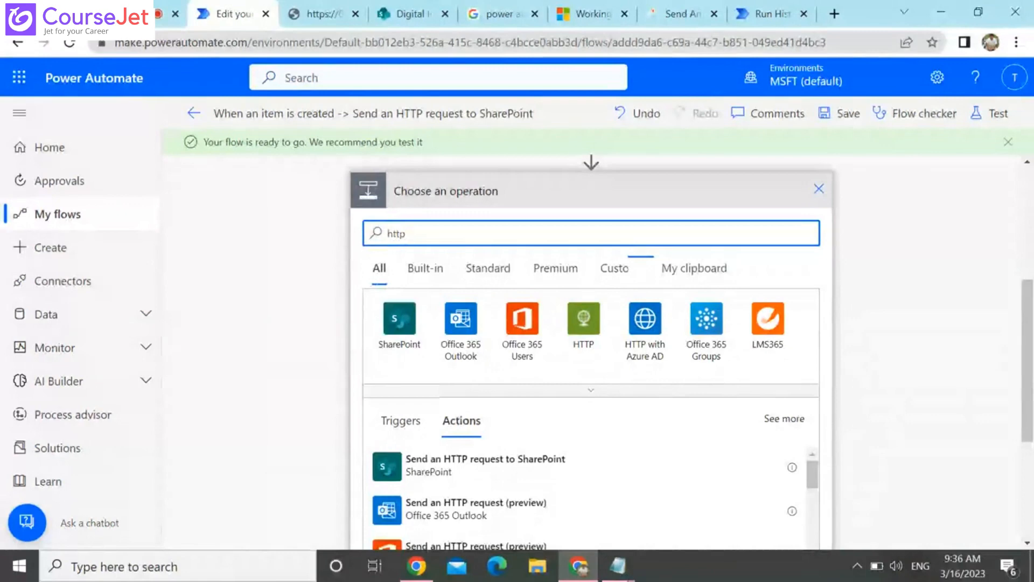
pyautogui.scroll(-4, 633, 311)
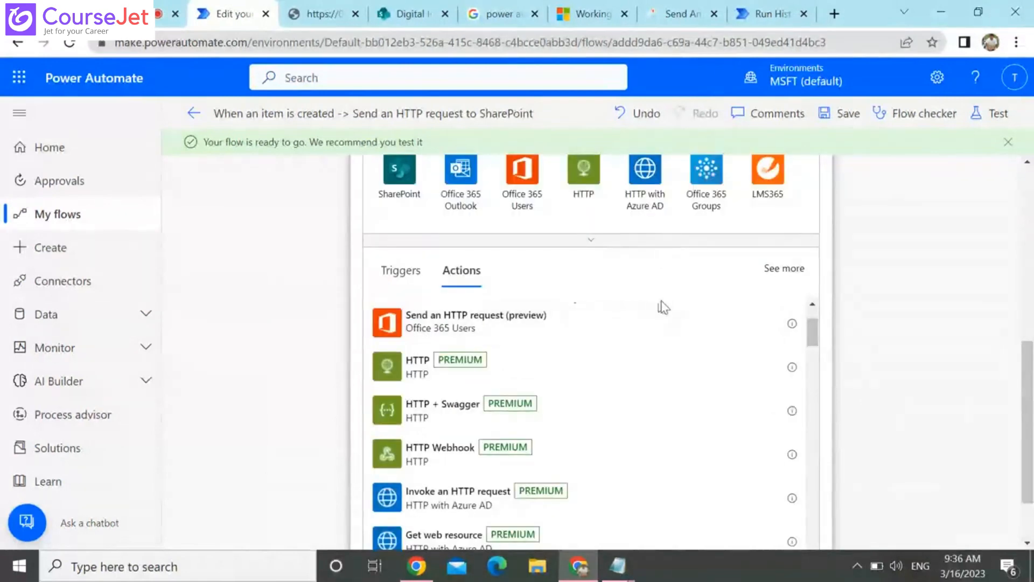
pyautogui.scroll(-2, 601, 323)
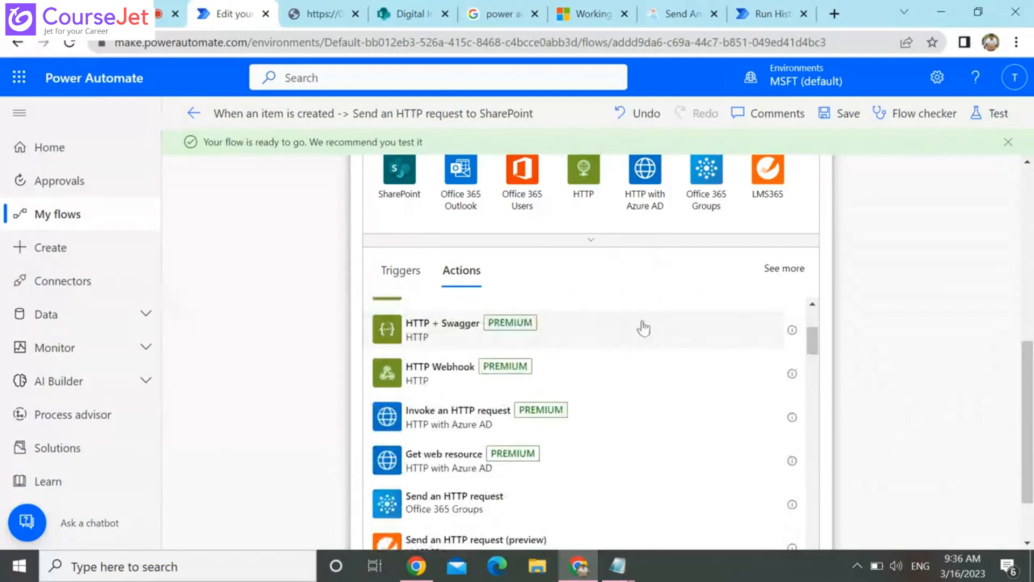
pyautogui.scroll(-2, 675, 341)
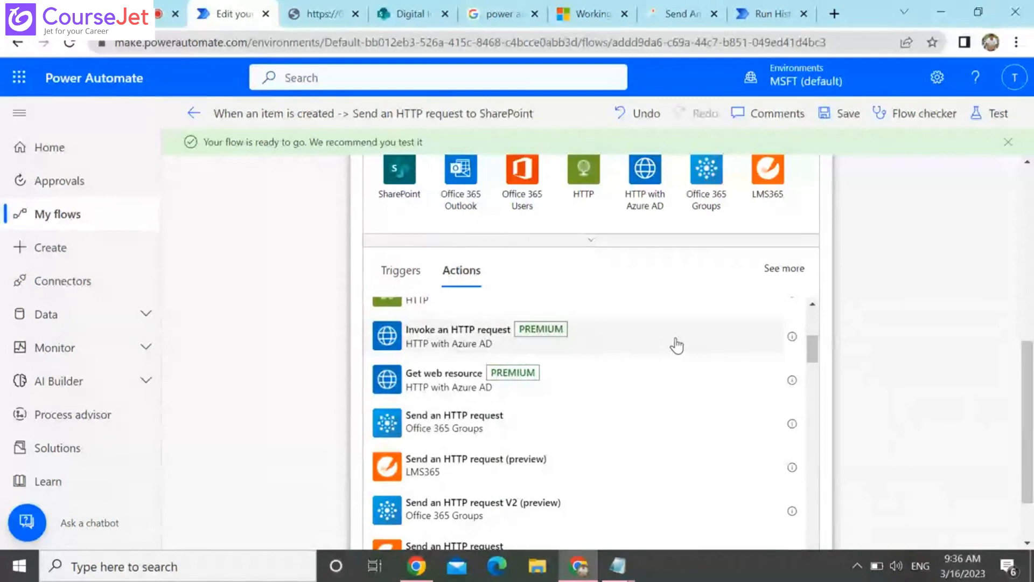
pyautogui.scroll(-6, 677, 371)
pyautogui.scroll(6, 677, 377)
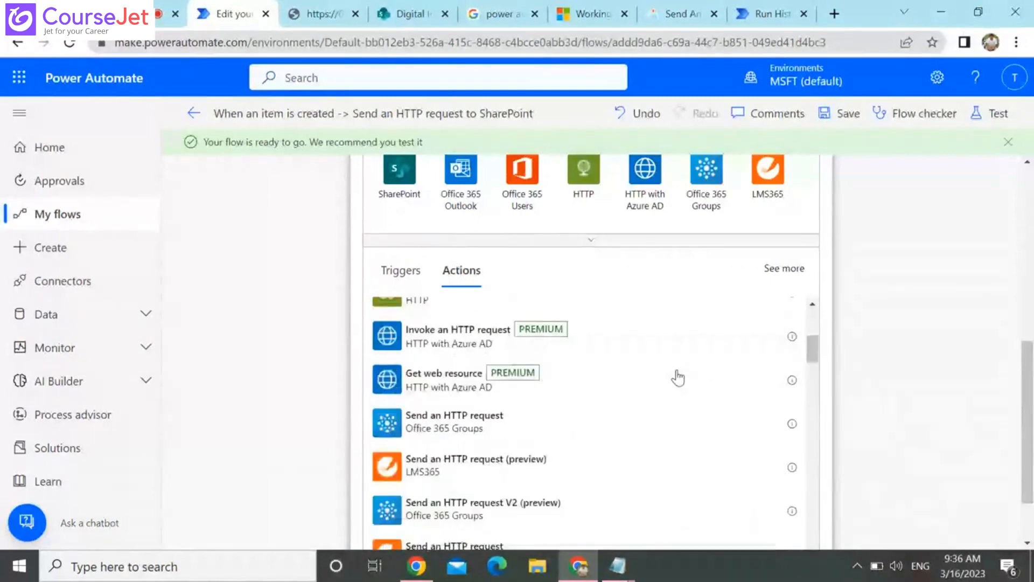
pyautogui.scroll(2, 623, 427)
pyautogui.scroll(3, 532, 475)
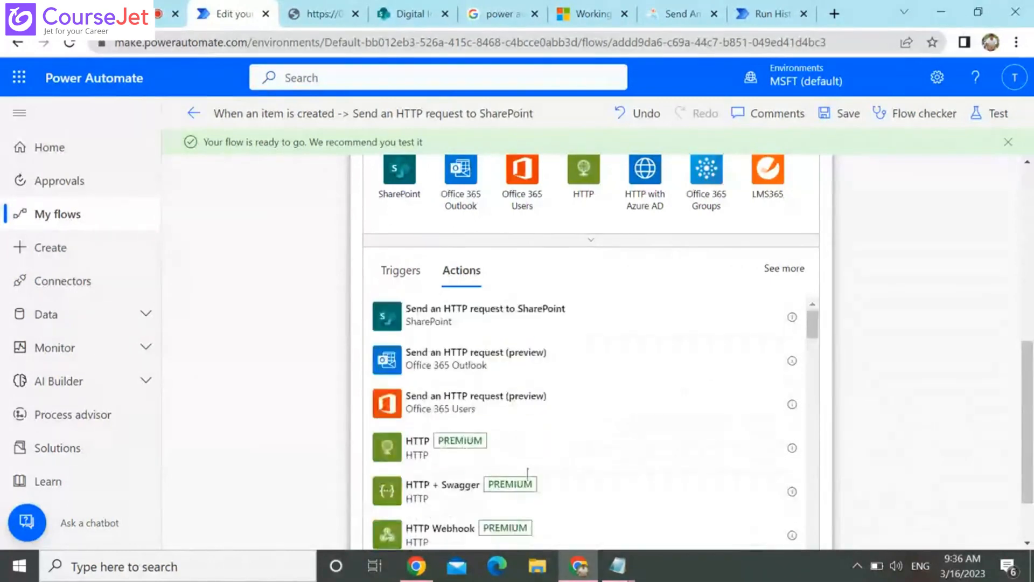
pyautogui.click(396, 461)
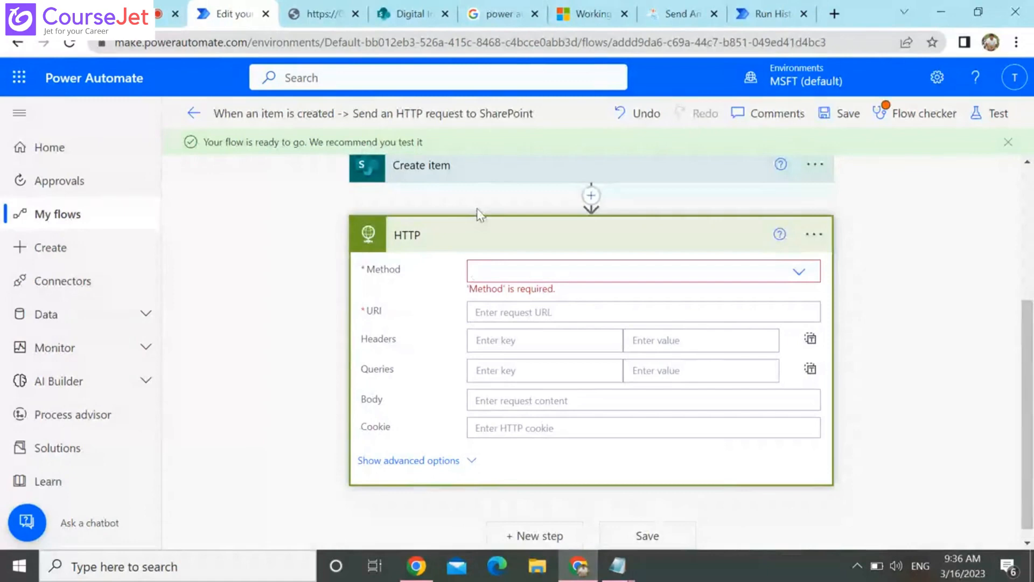
# Compare the new HTTP action with the SharePoint request action and set its method to GET
pyautogui.scroll(4, 480, 215)
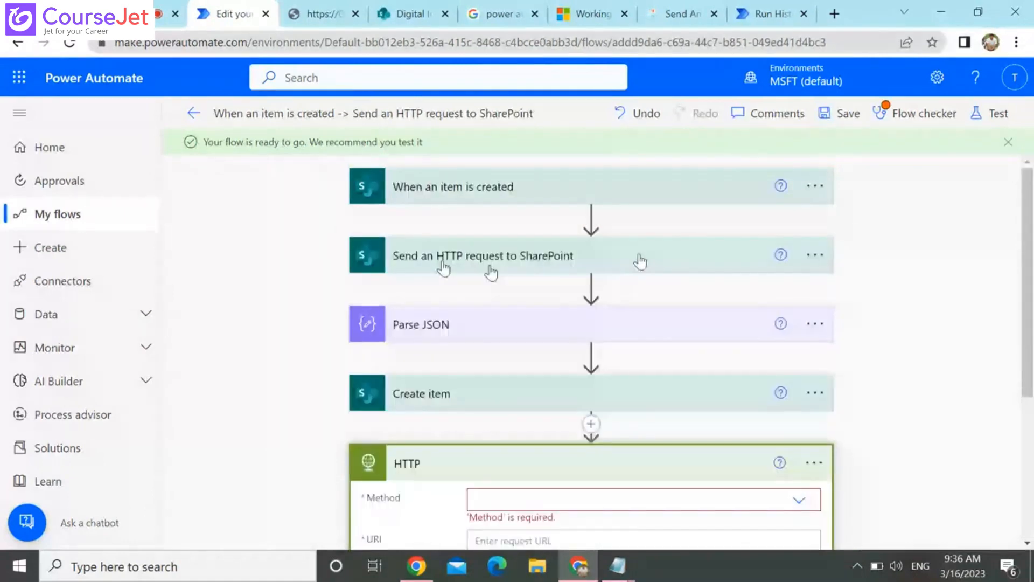
pyautogui.scroll(-3, 458, 458)
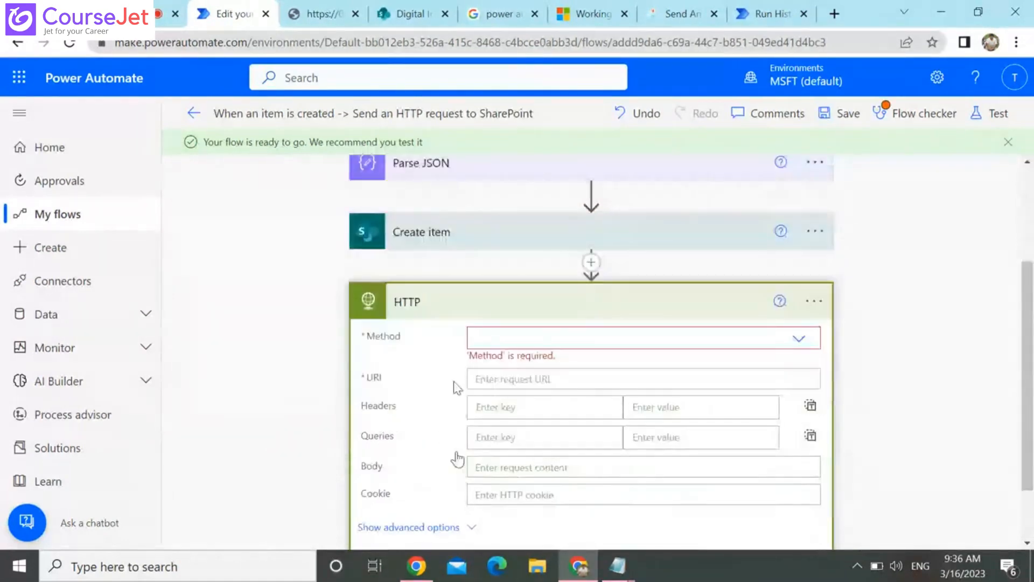
pyautogui.scroll(-1, 455, 454)
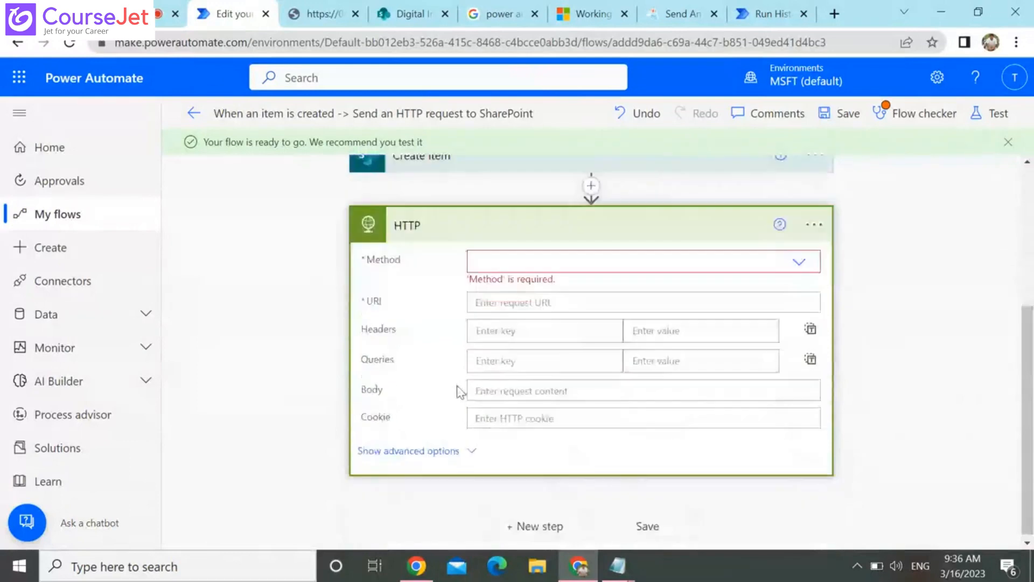
pyautogui.click(800, 261)
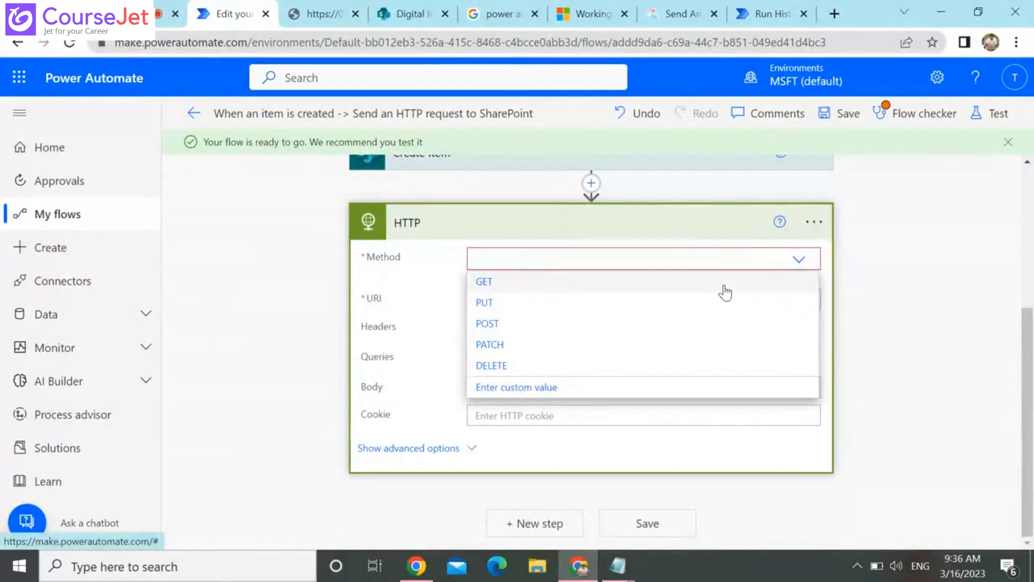
pyautogui.click(725, 283)
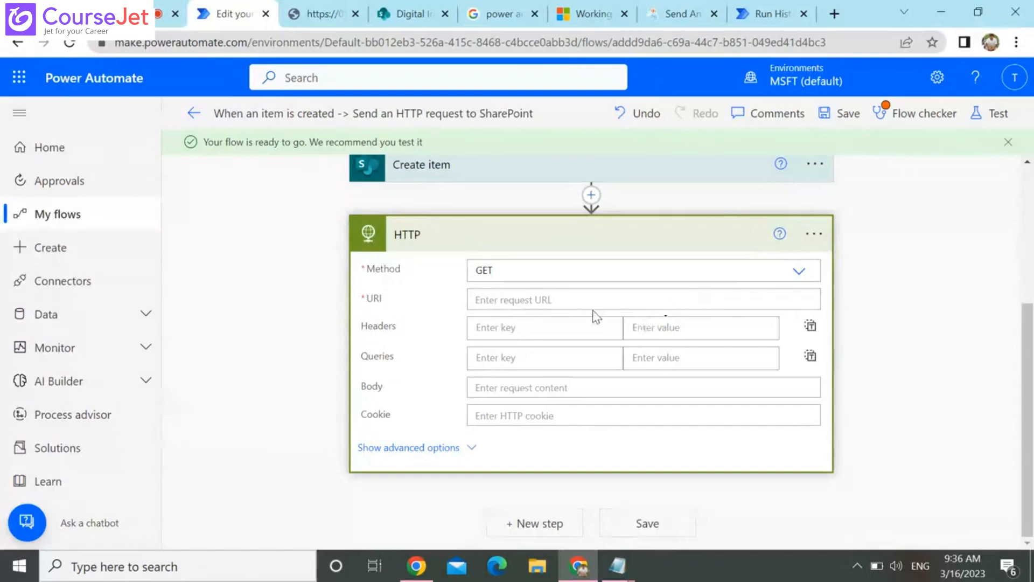
# Examine the HTTP action's URI, Headers, Queries and Body fields, comparing the action with Send an HTTP request to SharePoint
pyautogui.click(587, 293)
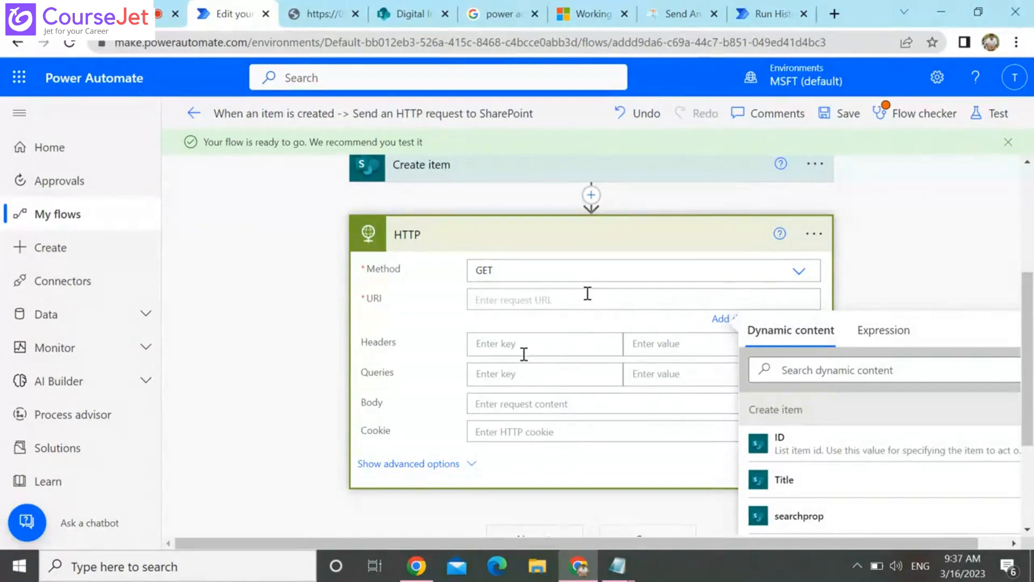
pyautogui.click(597, 368)
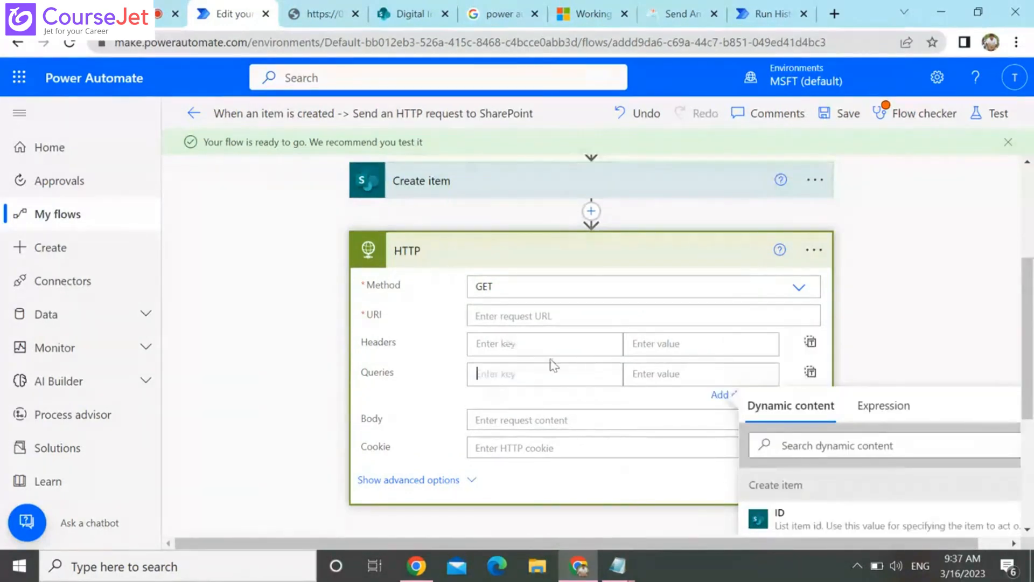
pyautogui.click(573, 346)
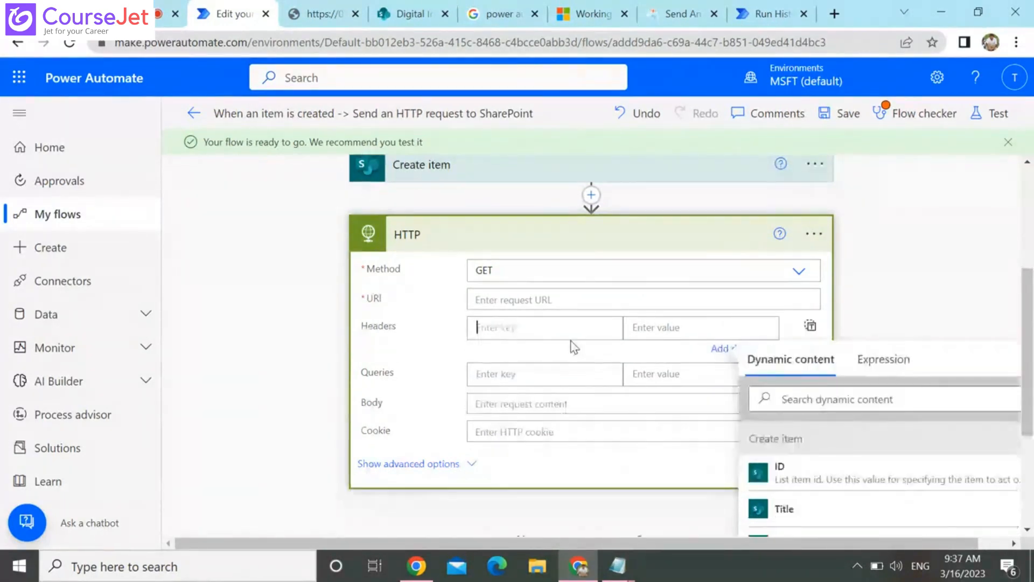
pyautogui.click(566, 399)
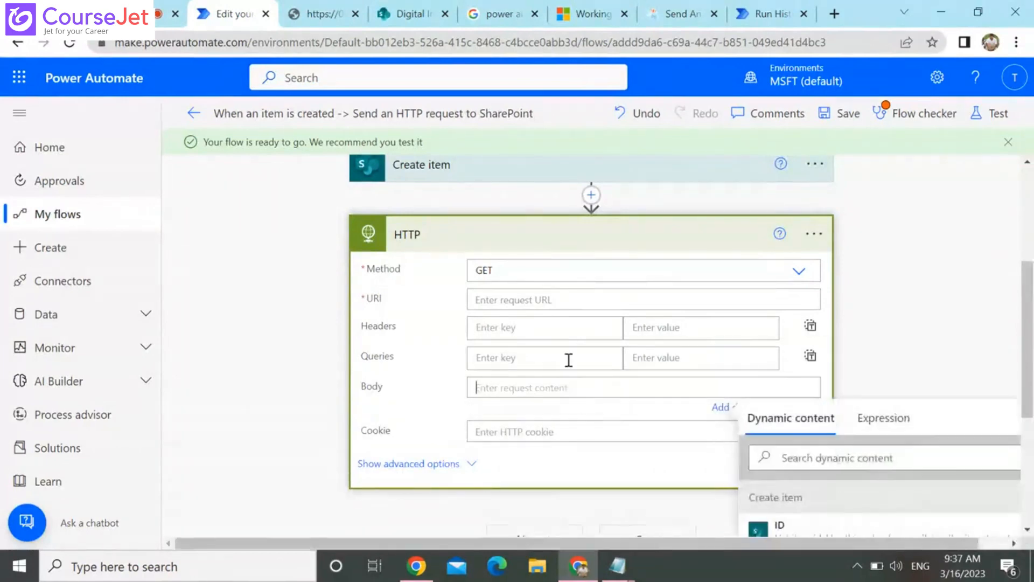
pyautogui.click(569, 360)
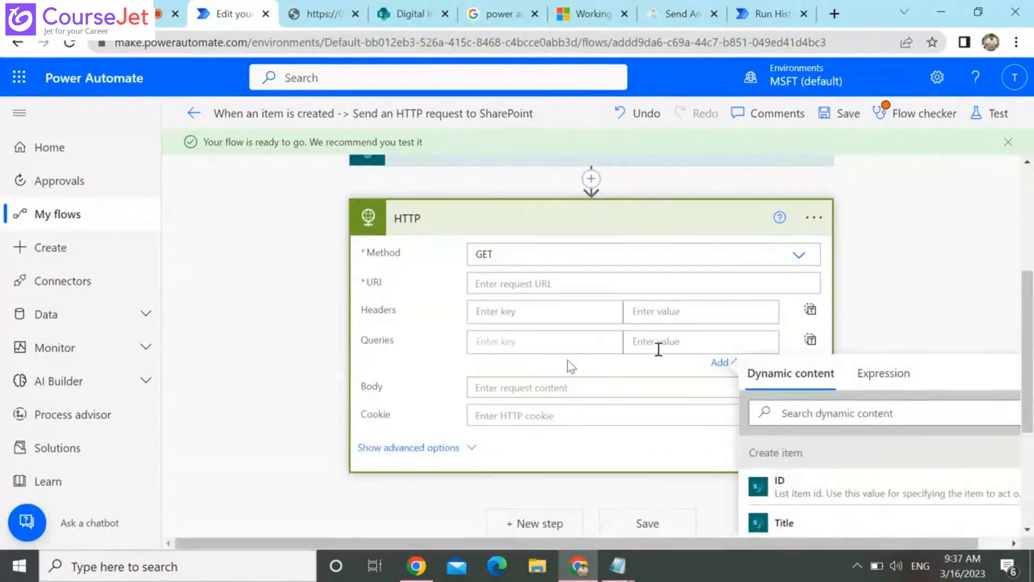
pyautogui.click(658, 348)
pyautogui.click(512, 388)
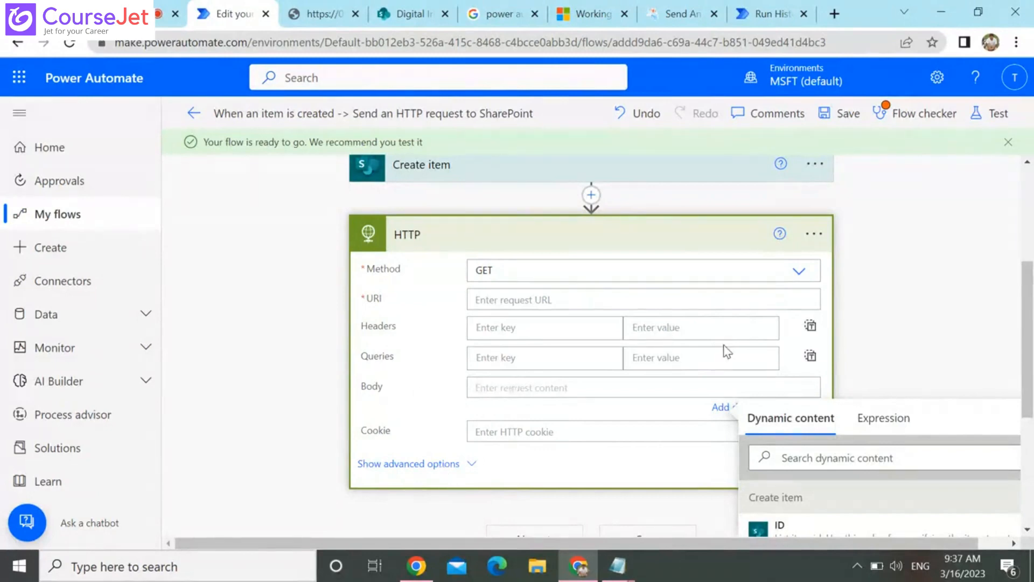
pyautogui.scroll(3, 728, 353)
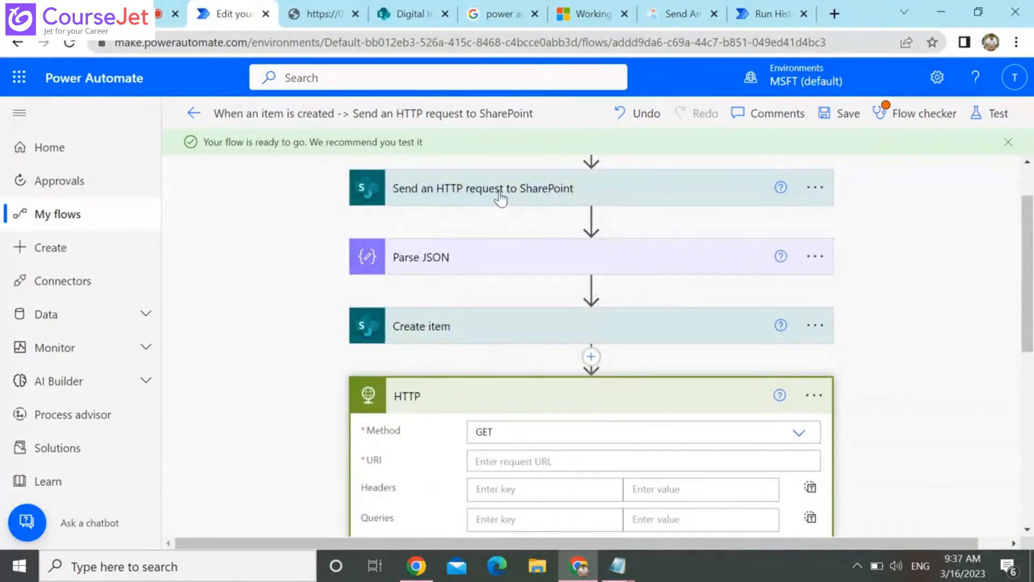
# Review the flow's run history, comparing the SharePoint request's inputs and output body with the Create item inputs and outputs
pyautogui.click(769, 10)
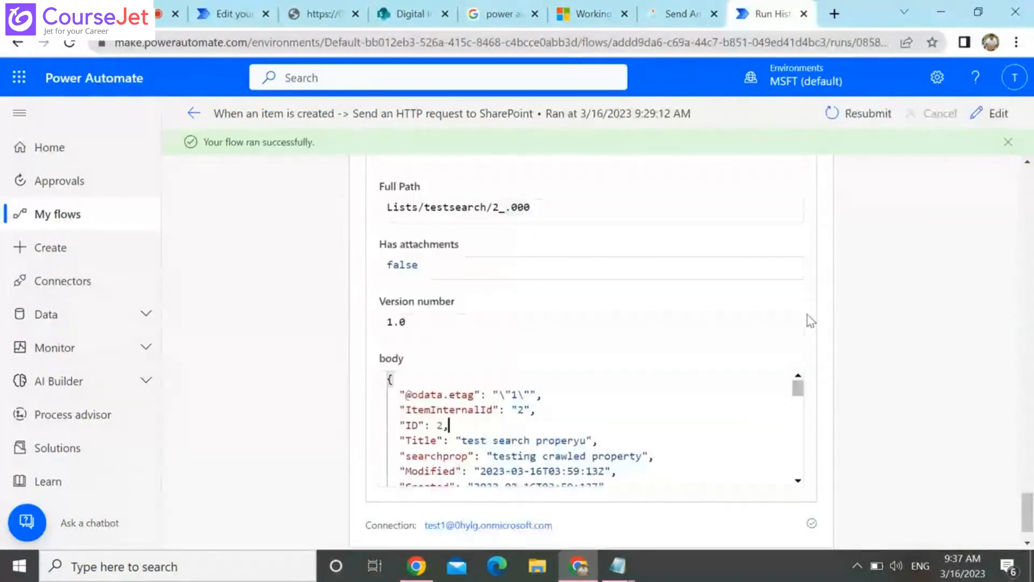
pyautogui.scroll(10, 810, 320)
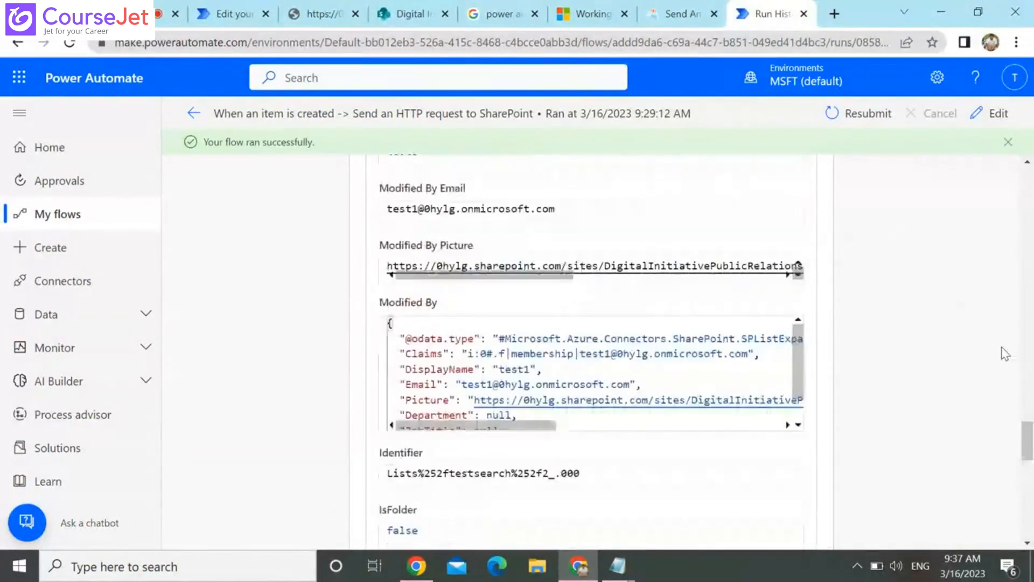
pyautogui.scroll(10, 1002, 353)
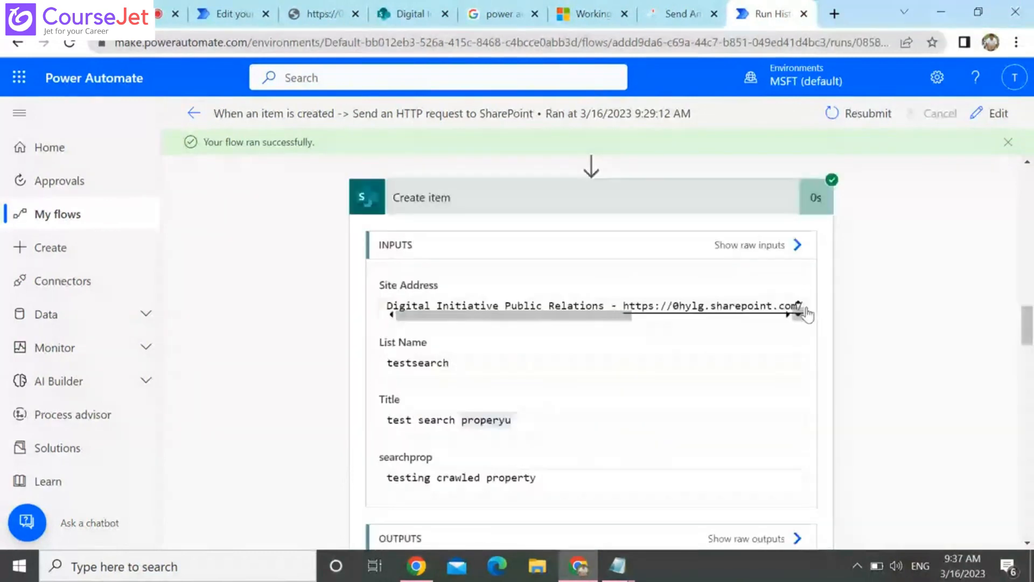
pyautogui.scroll(10, 807, 312)
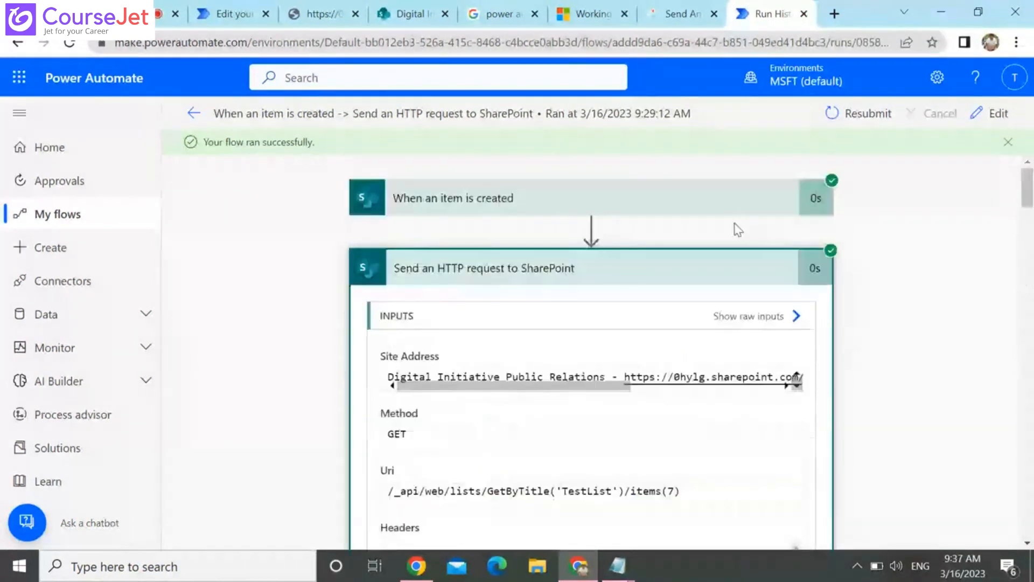
pyautogui.scroll(-6, 738, 230)
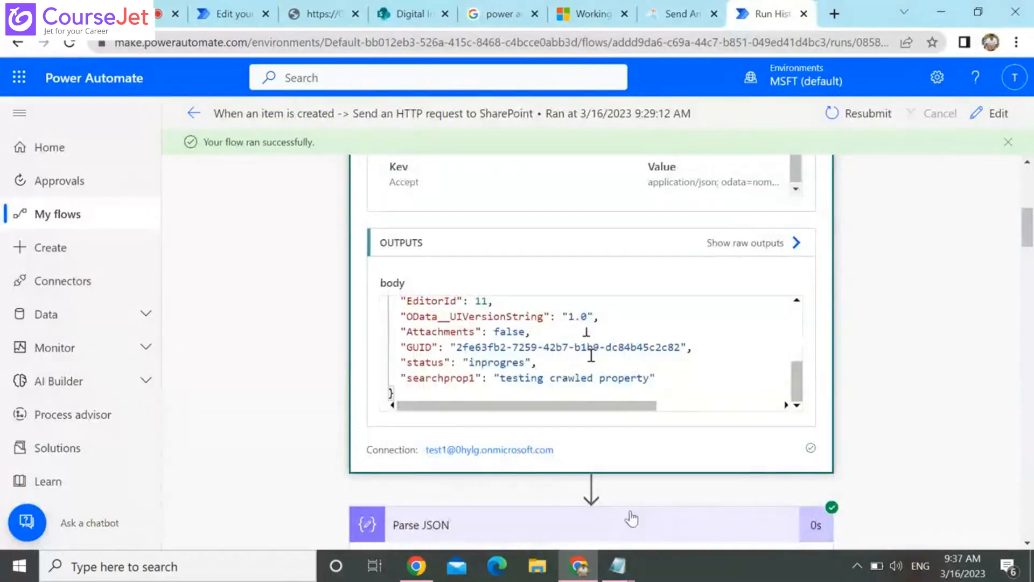
pyautogui.scroll(-6, 701, 344)
pyautogui.click(1028, 526)
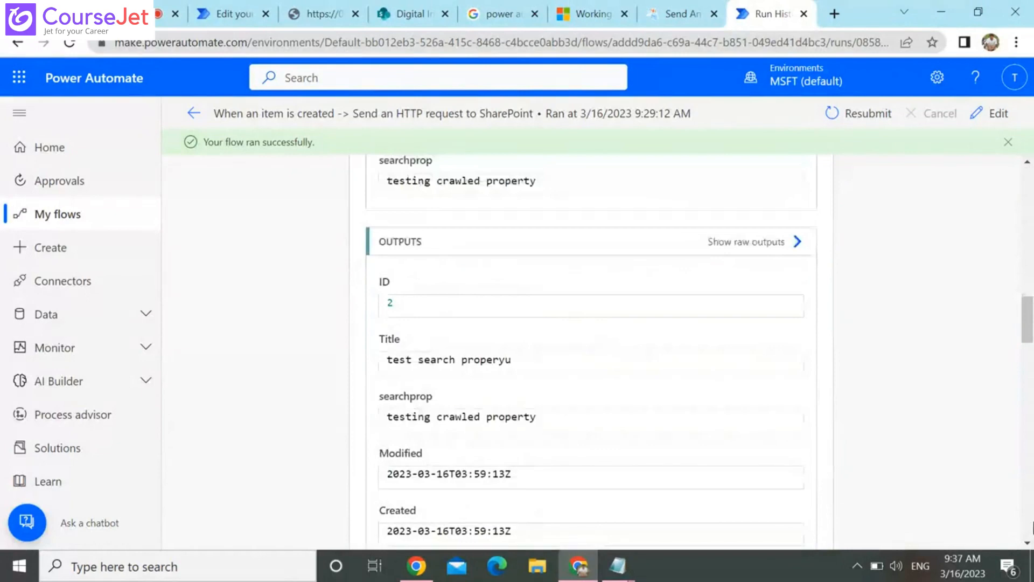
pyautogui.click(1028, 199)
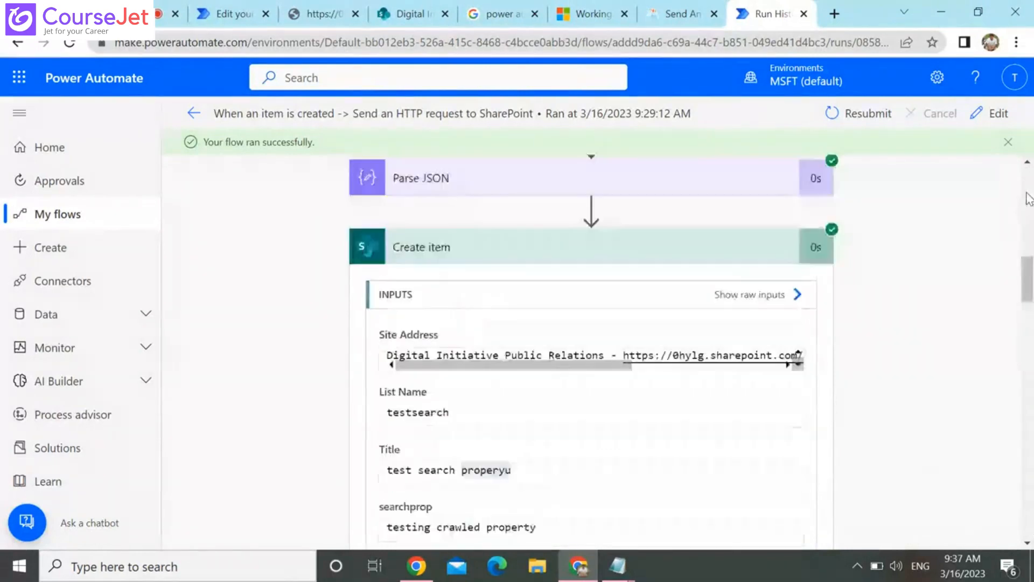
pyautogui.click(1029, 199)
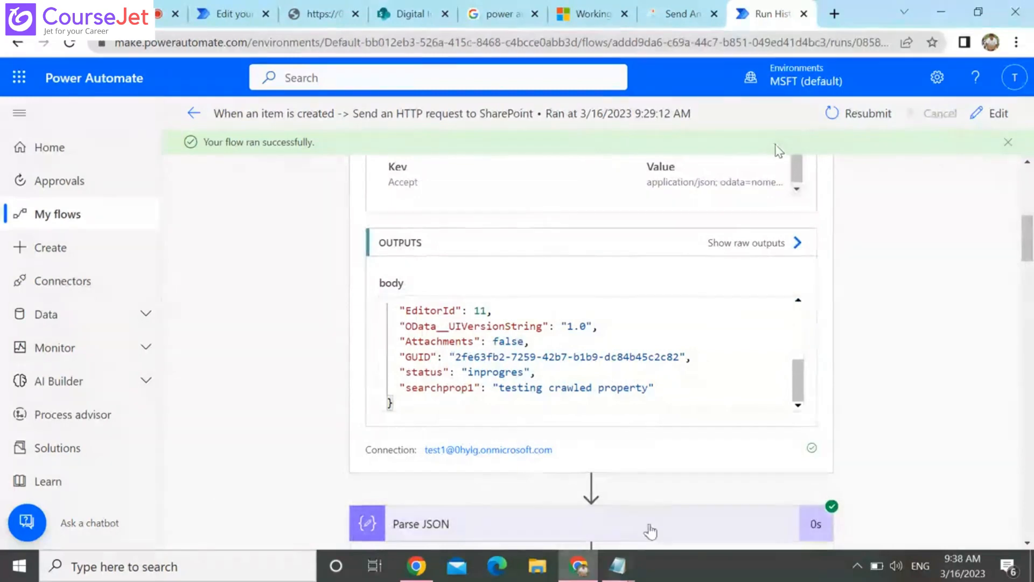
# Return to the flow editor, add a new step after the HTTP action and search the operations for "sql"
pyautogui.click(231, 10)
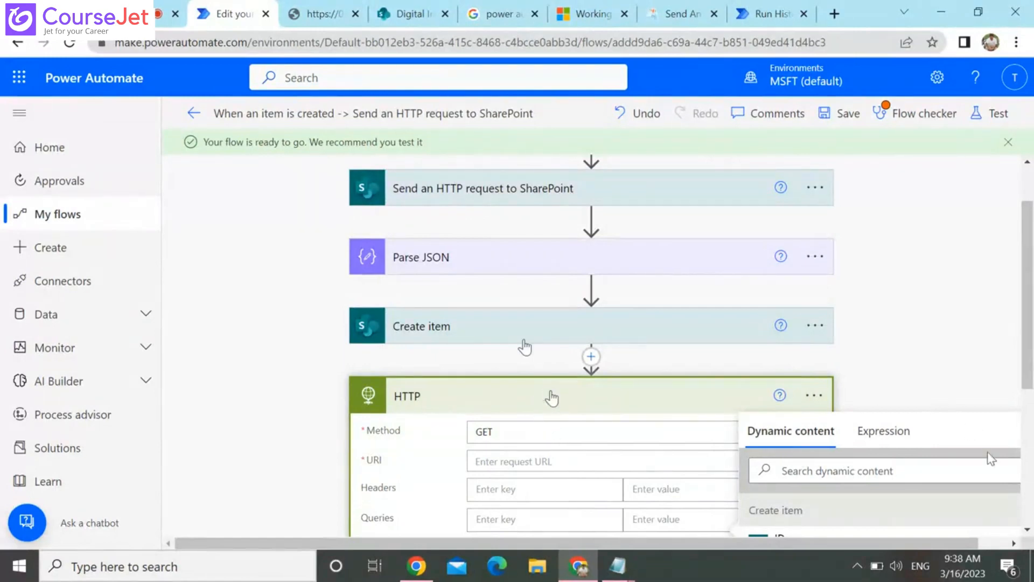
pyautogui.scroll(-5, 552, 399)
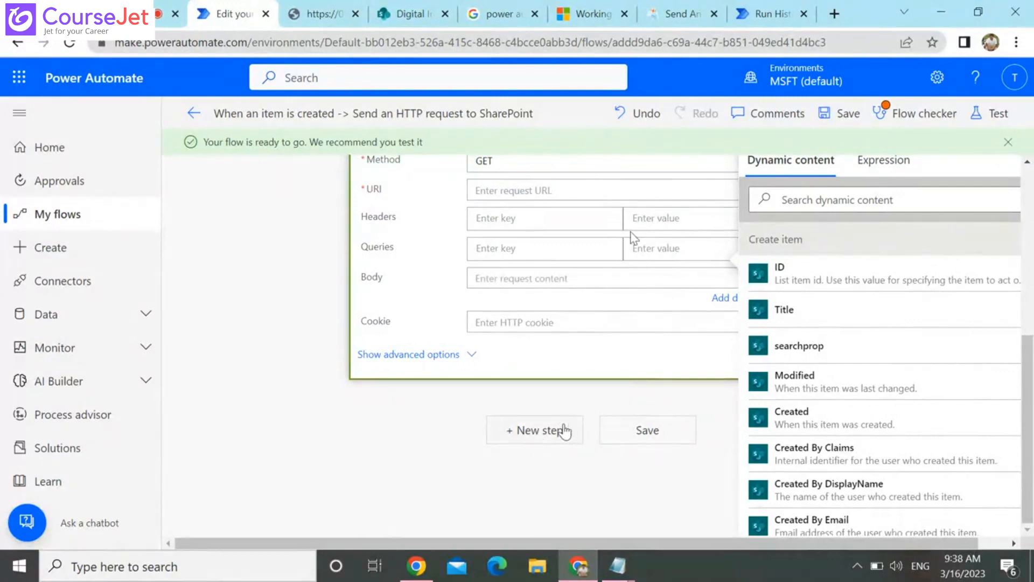
pyautogui.click(564, 430)
pyautogui.click(563, 428)
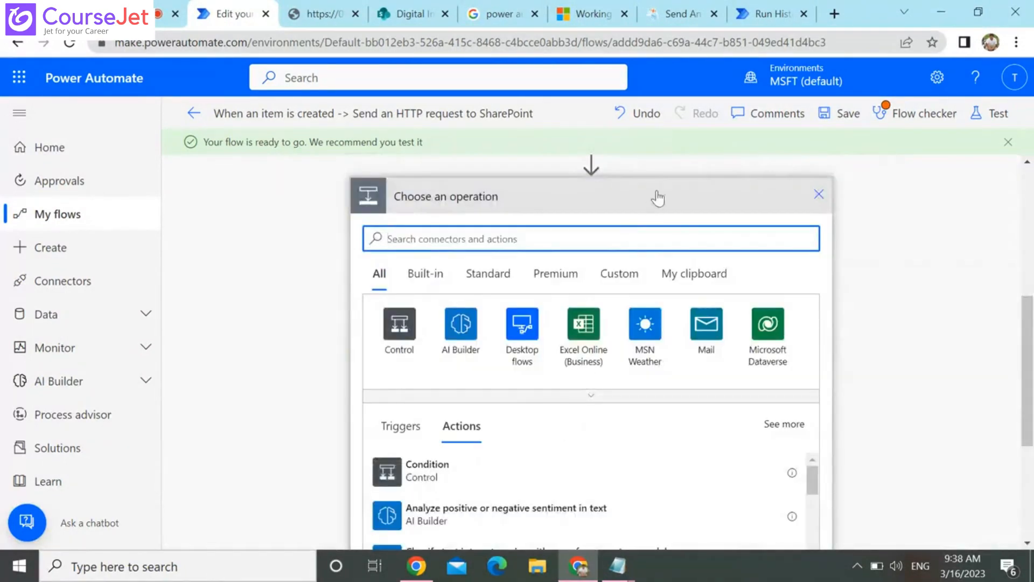
pyautogui.write('sq')
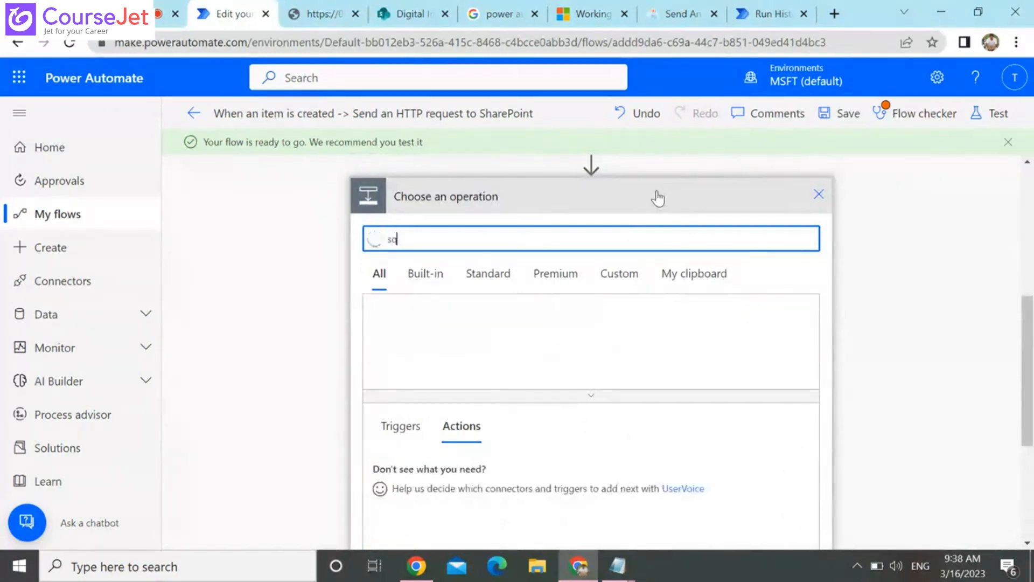
pyautogui.write('l')
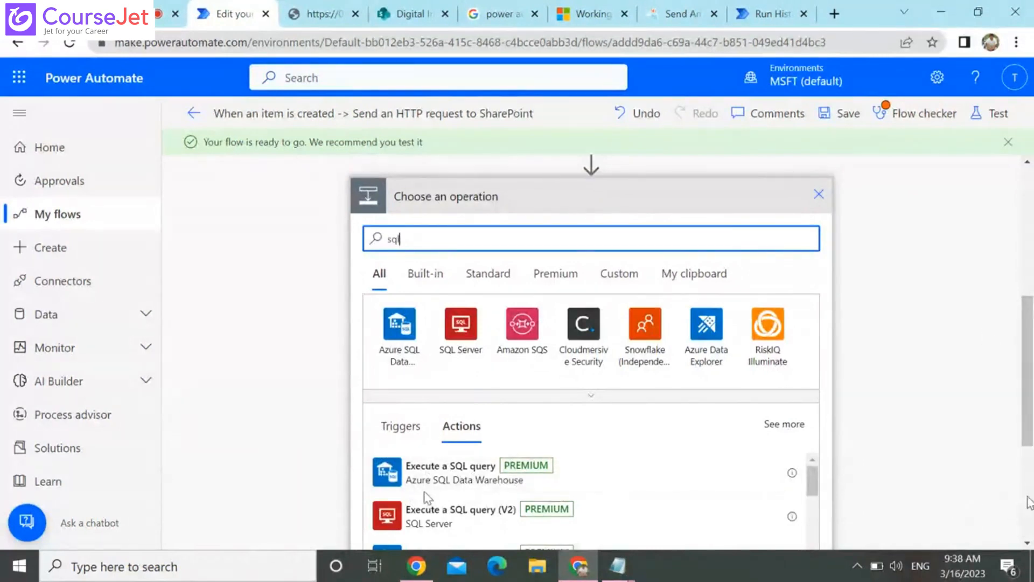
# Look through the SQL actions for database operations and recheck the HTTP action placed before them
pyautogui.click(1029, 502)
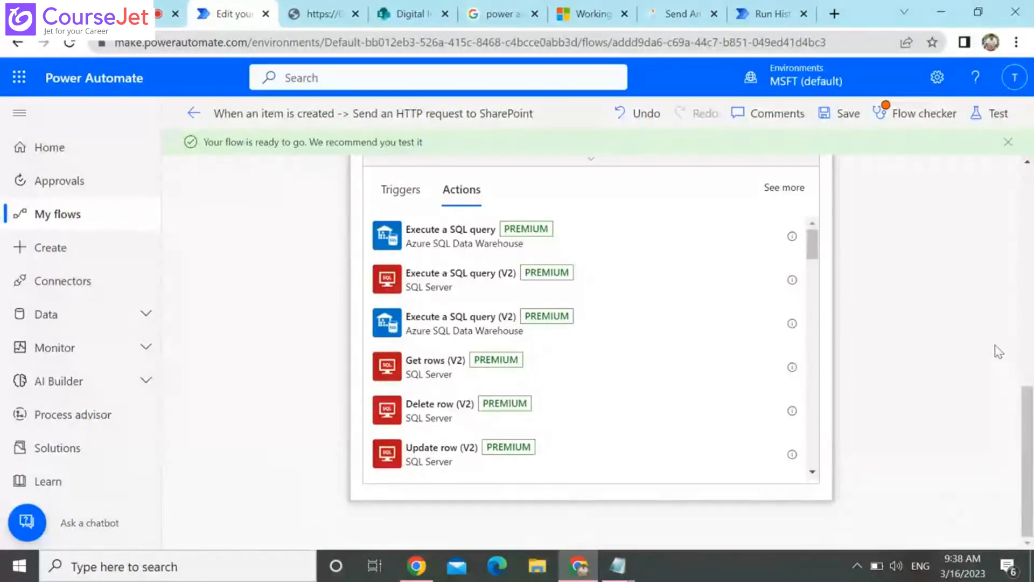
pyautogui.click(1028, 213)
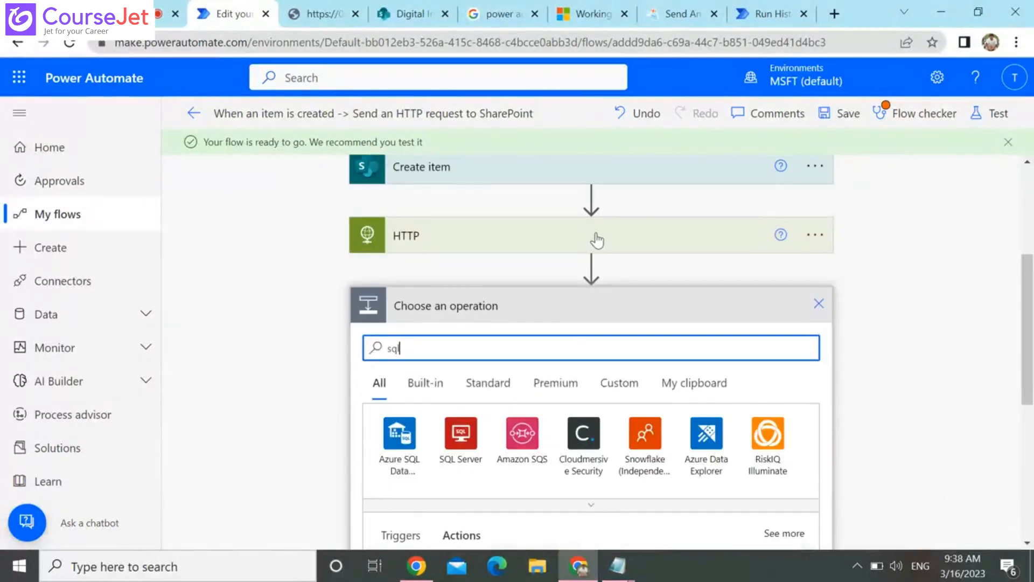
pyautogui.click(597, 240)
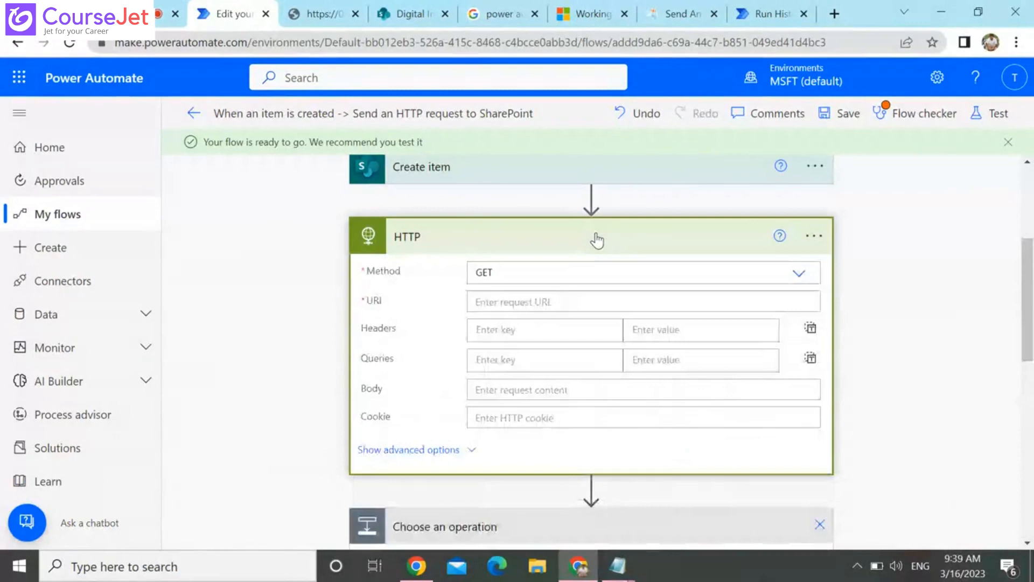
pyautogui.click(597, 240)
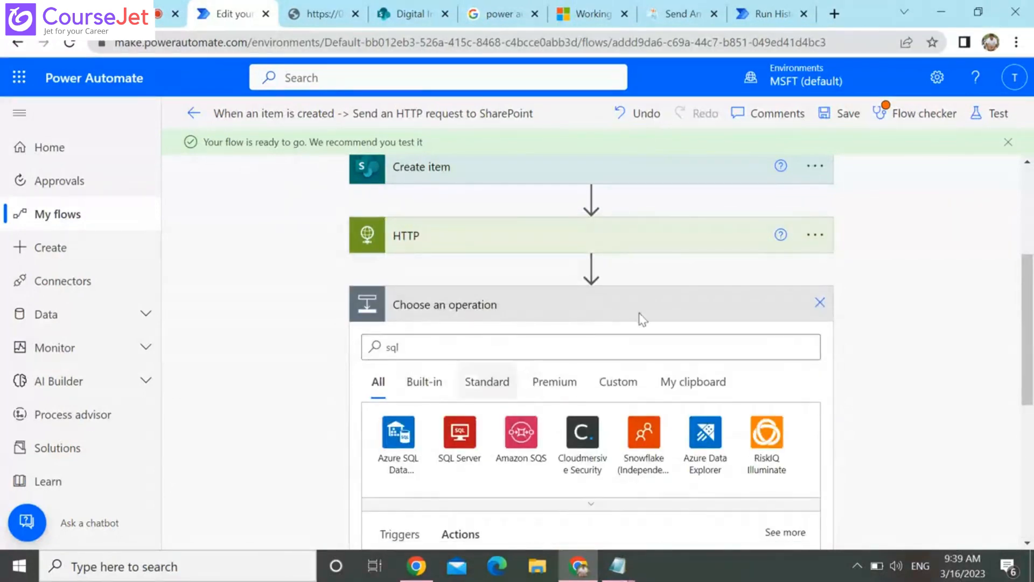
pyautogui.click(1029, 455)
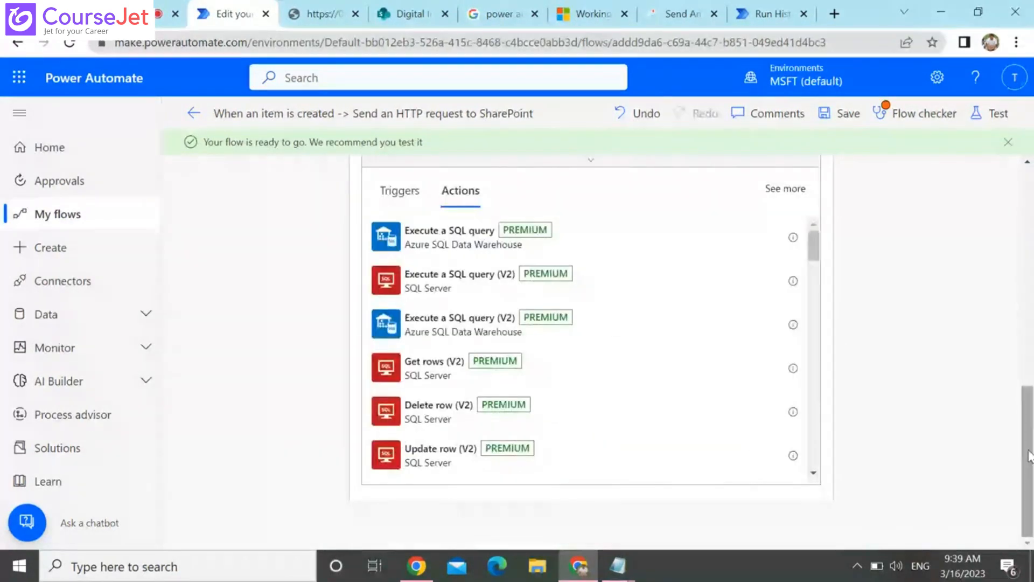
# Switch to the Digital Initiative SharePoint page
pyautogui.click(411, 14)
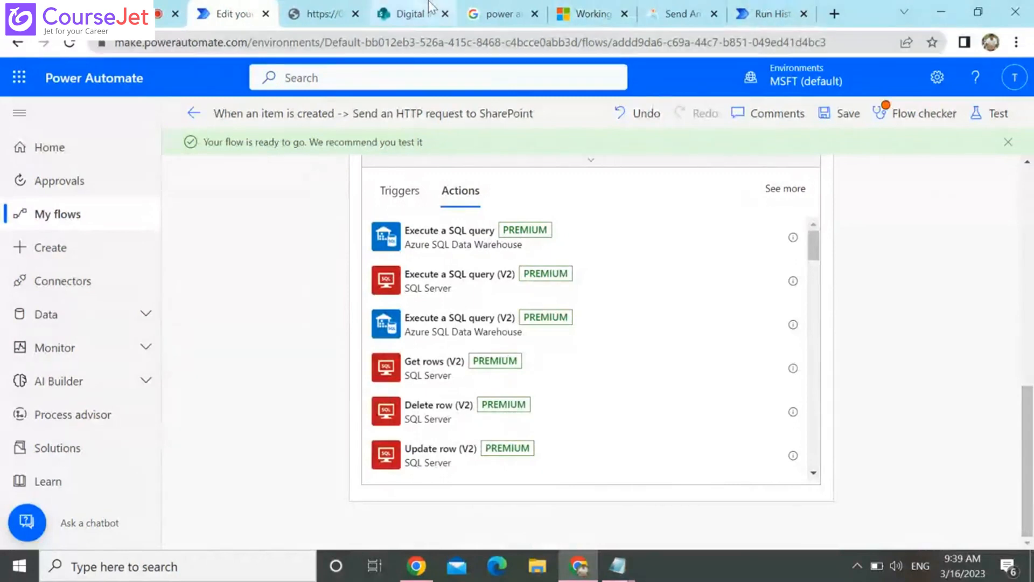
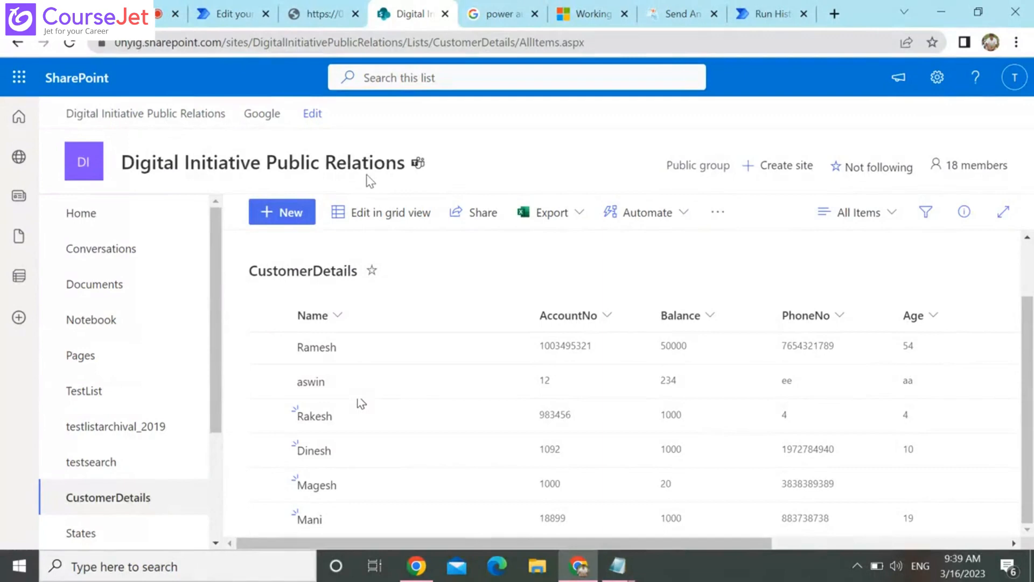
# Return to the flow editor, add the Execute a SQL query action for Azure SQL Data Warehouse and look over its connection fields
pyautogui.click(231, 14)
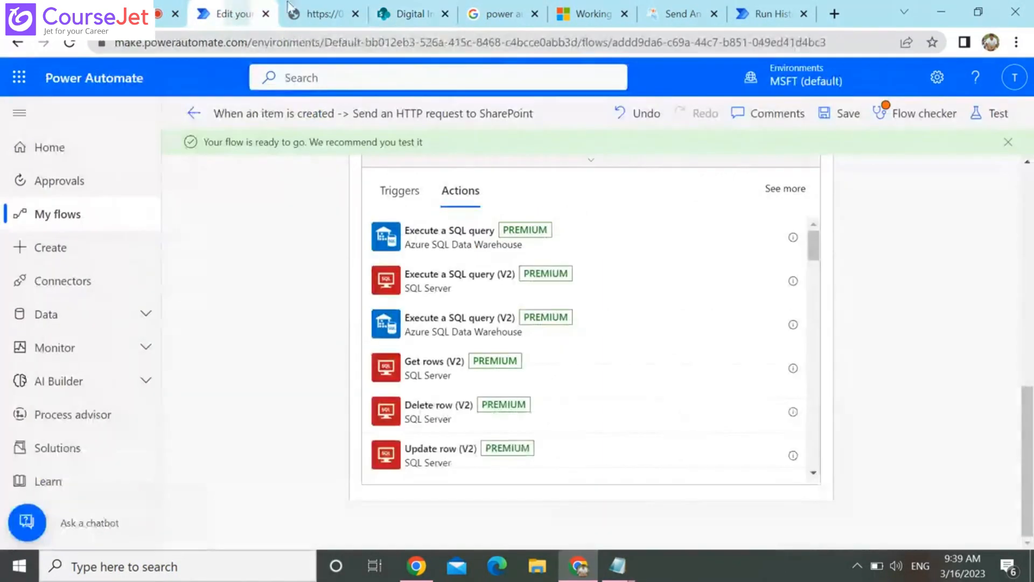
pyautogui.click(444, 237)
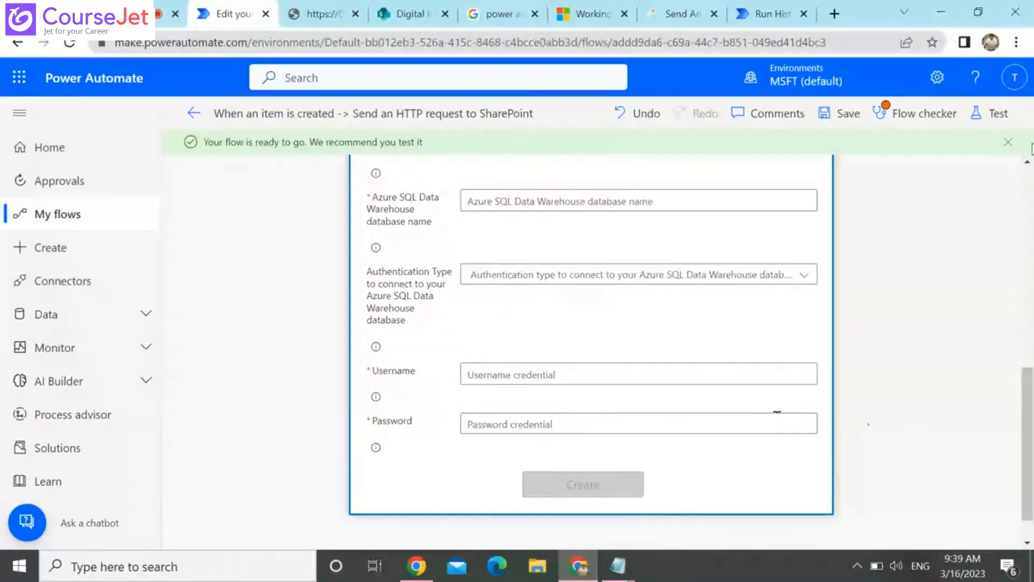
pyautogui.scroll(5, 847, 321)
pyautogui.scroll(2, 847, 321)
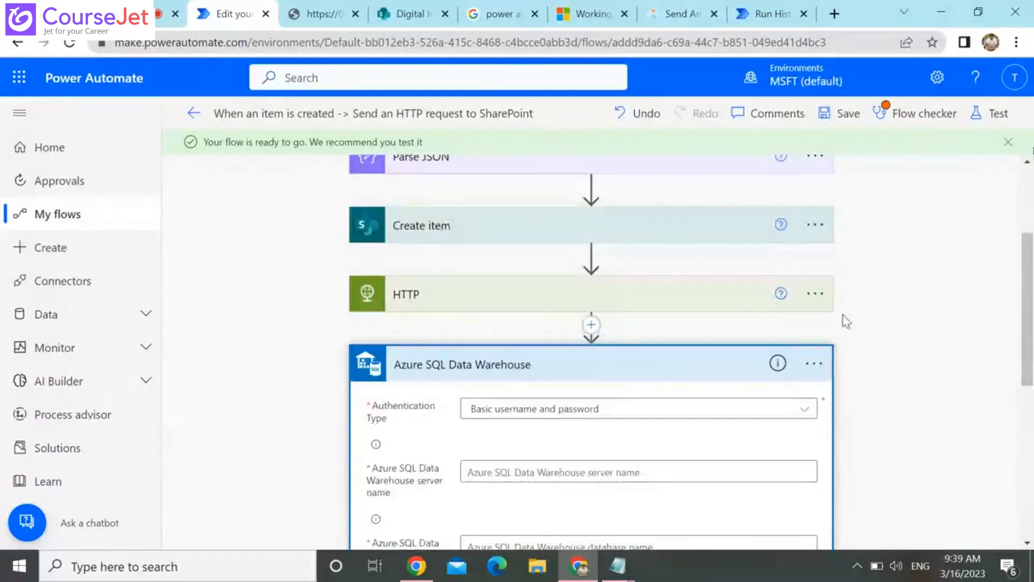
# Delete the Azure SQL Data Warehouse and HTTP steps that follow Create item in the flow
pyautogui.click(817, 366)
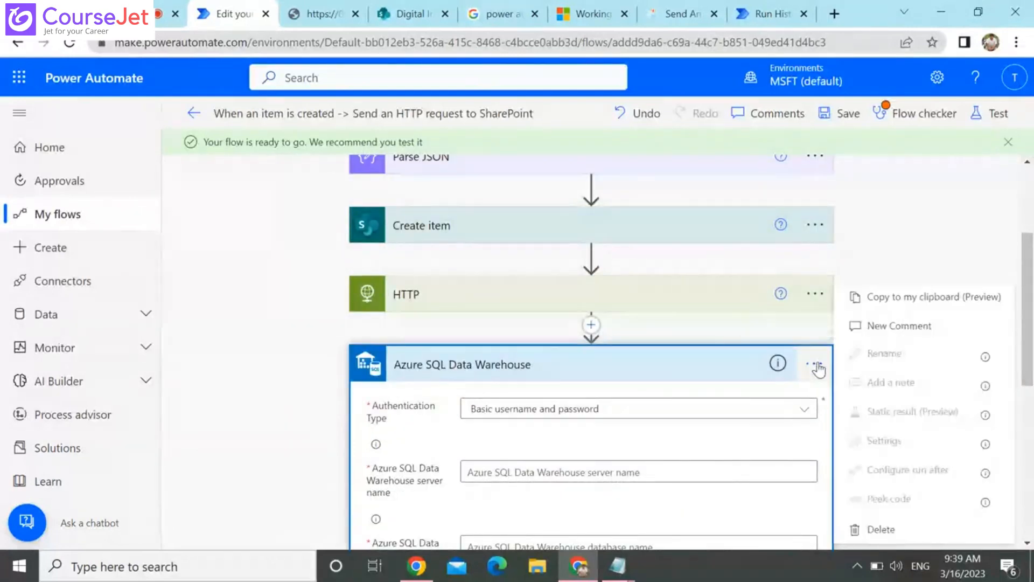
pyautogui.click(884, 530)
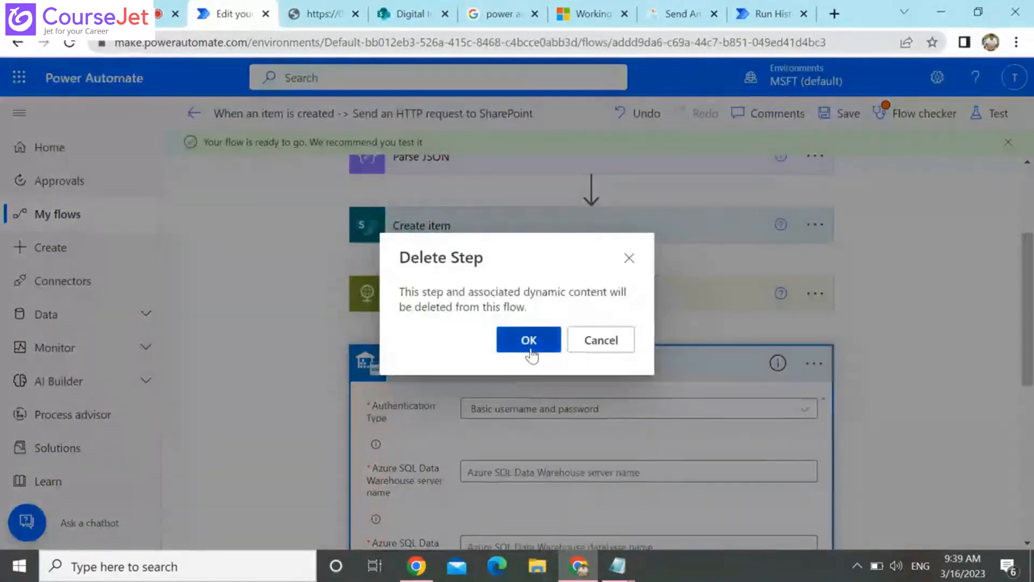
pyautogui.click(529, 340)
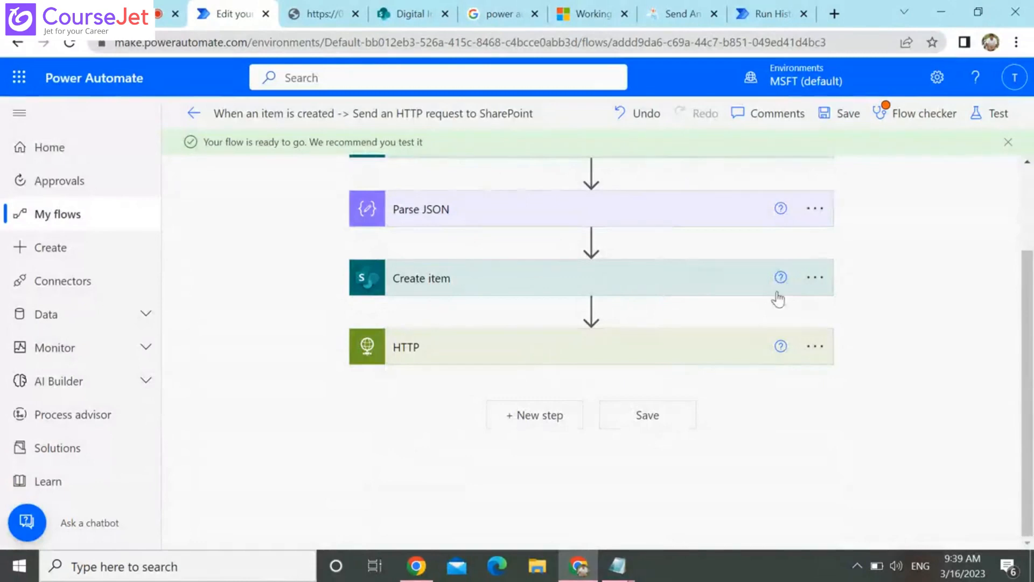
pyautogui.click(822, 348)
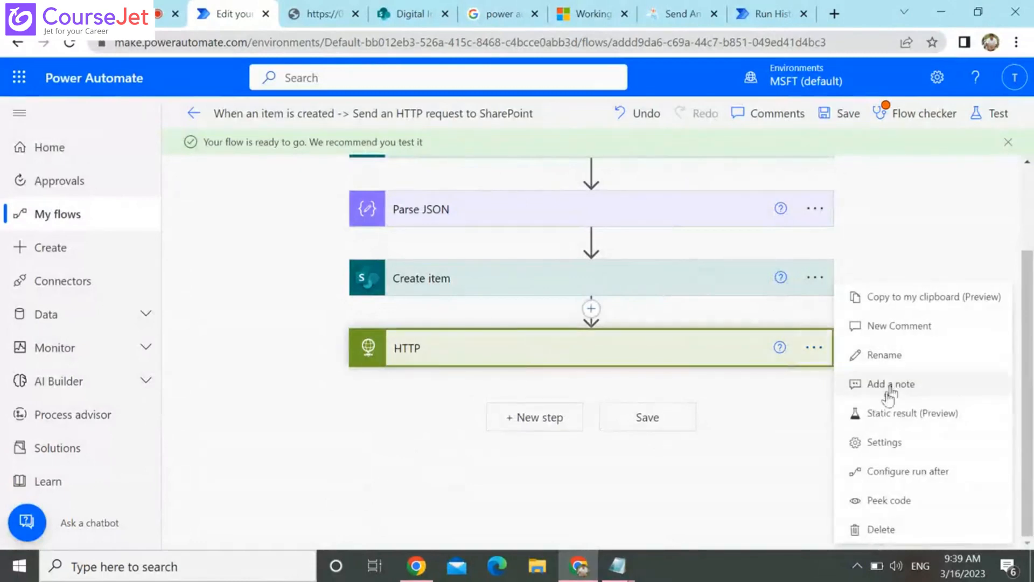
pyautogui.click(894, 536)
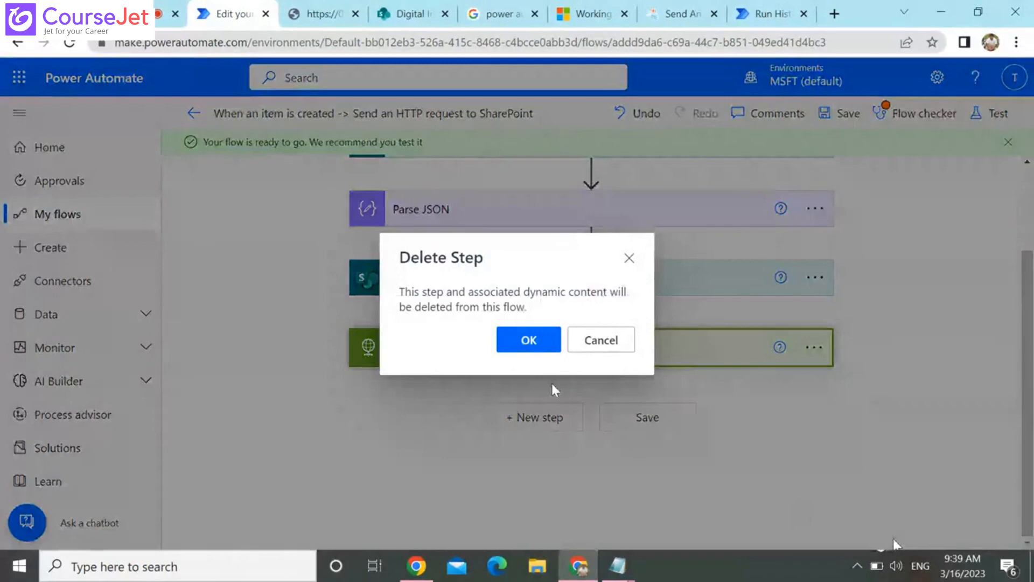
pyautogui.click(520, 344)
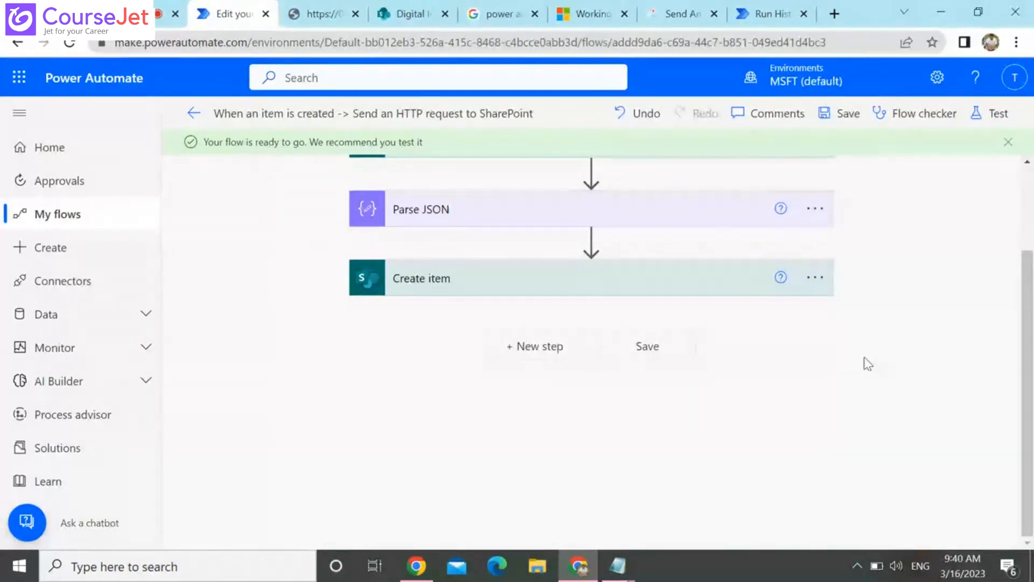
# Save the flow and go back to the list of cloud flows
pyautogui.click(837, 115)
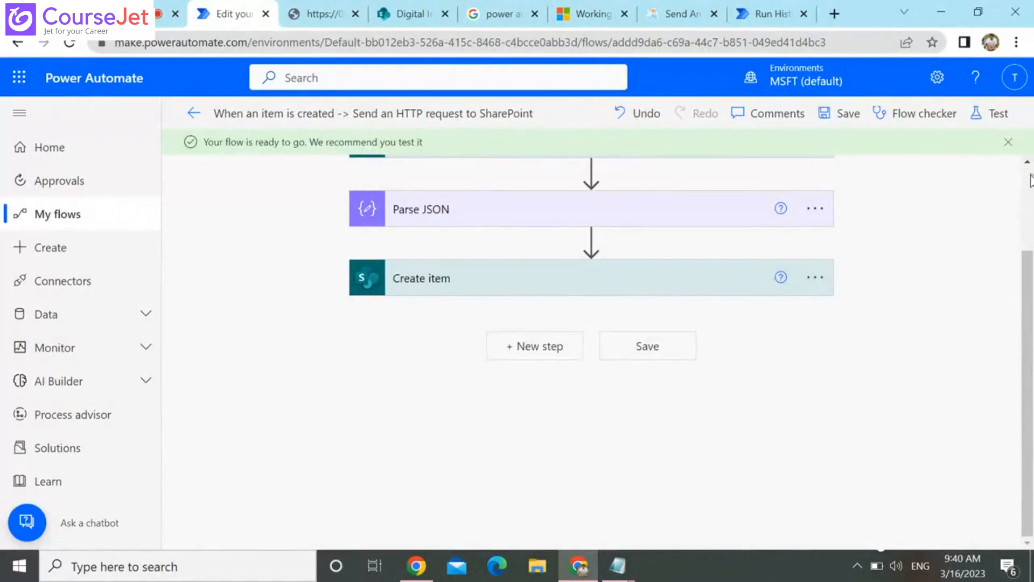
pyautogui.scroll(2, 1030, 181)
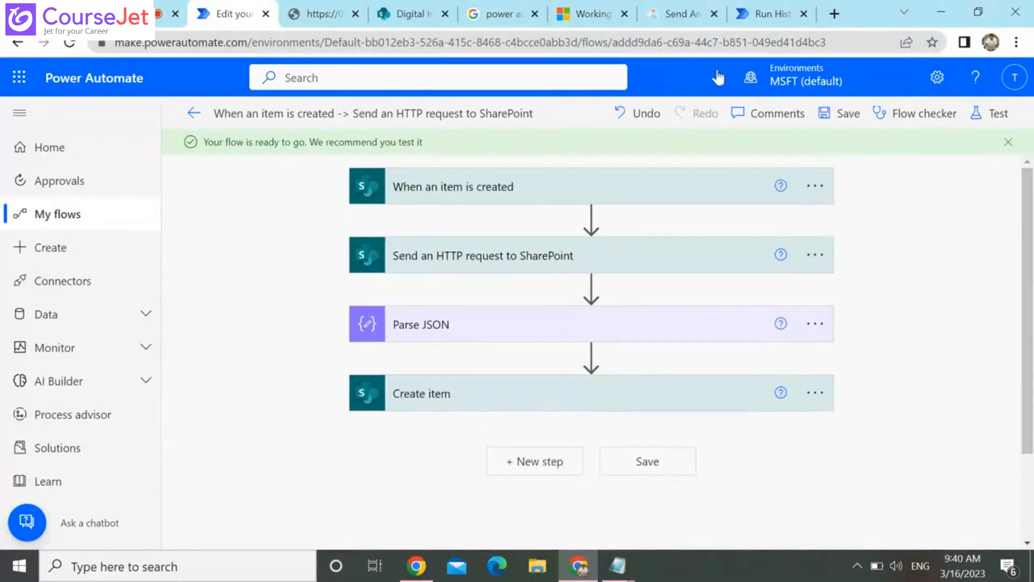
pyautogui.click(97, 224)
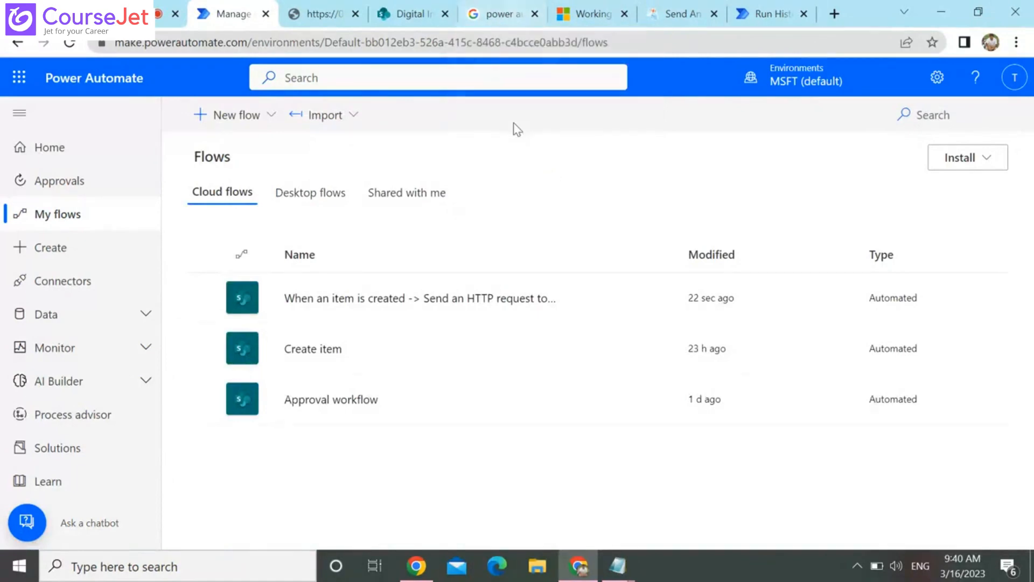
# Return to the flow's run history, collapse the SharePoint request details and briefly view the Parse JSON inputs
pyautogui.click(734, 7)
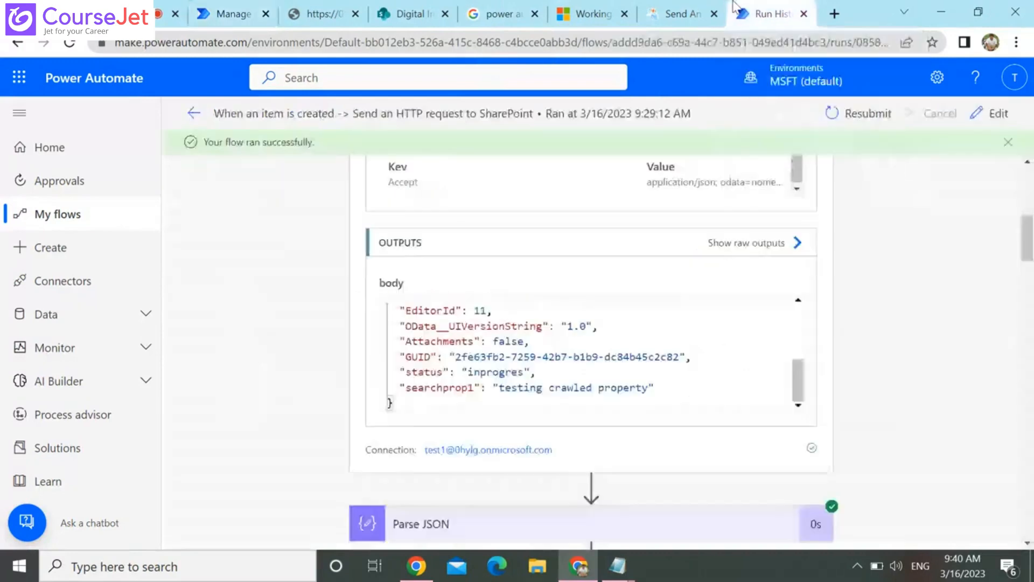
pyautogui.click(1027, 178)
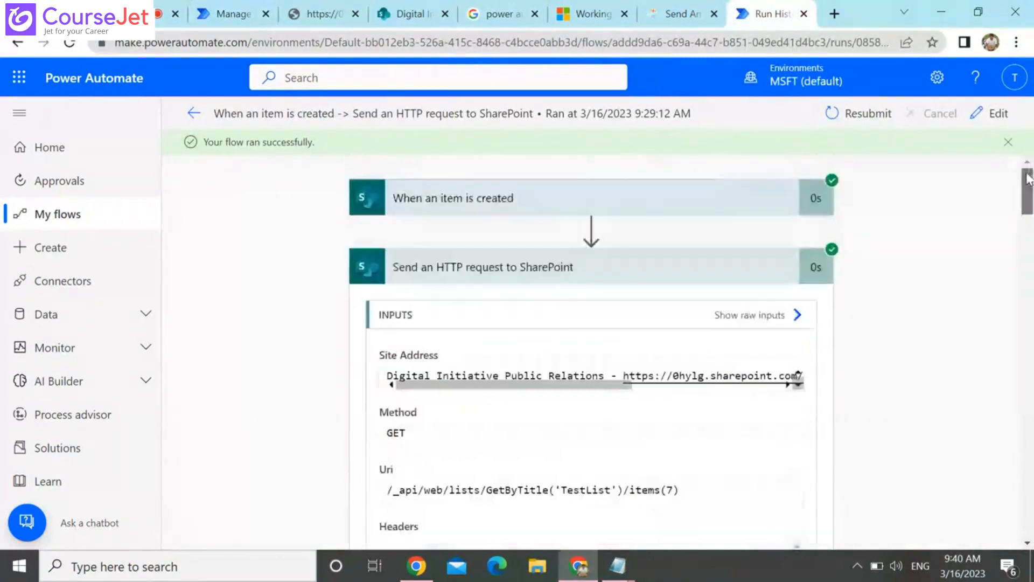
pyautogui.click(544, 271)
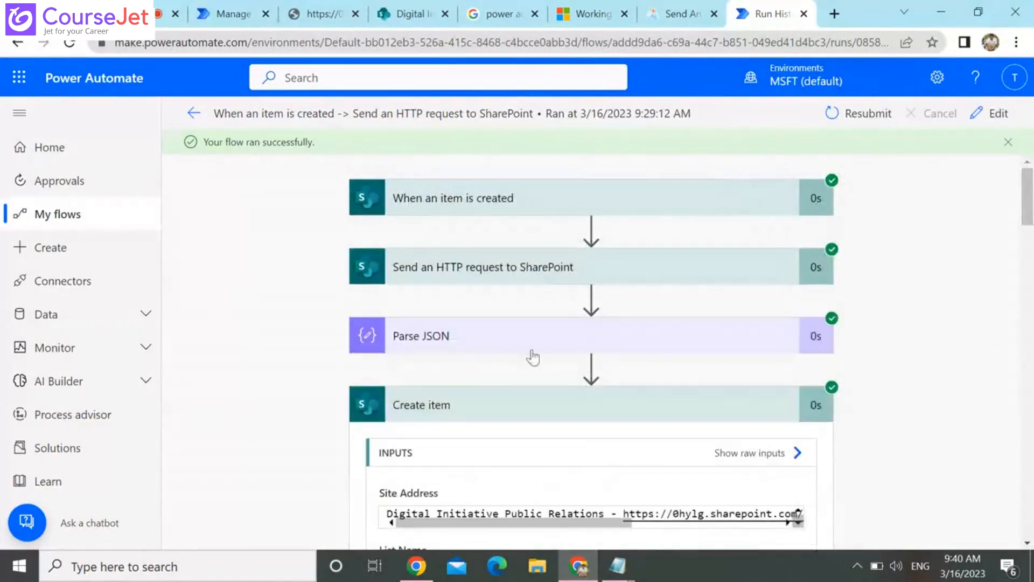
pyautogui.click(499, 352)
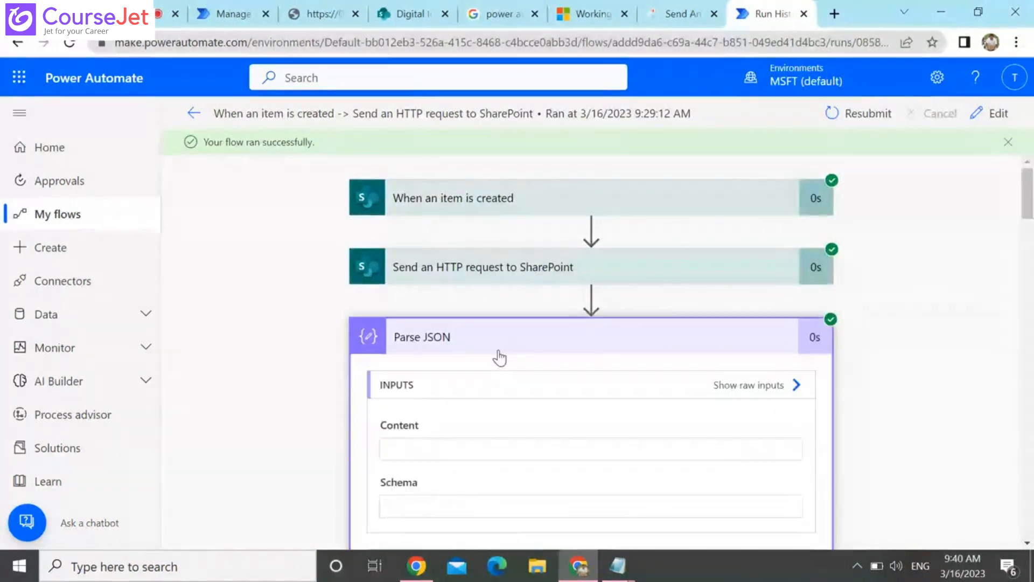
pyautogui.click(499, 352)
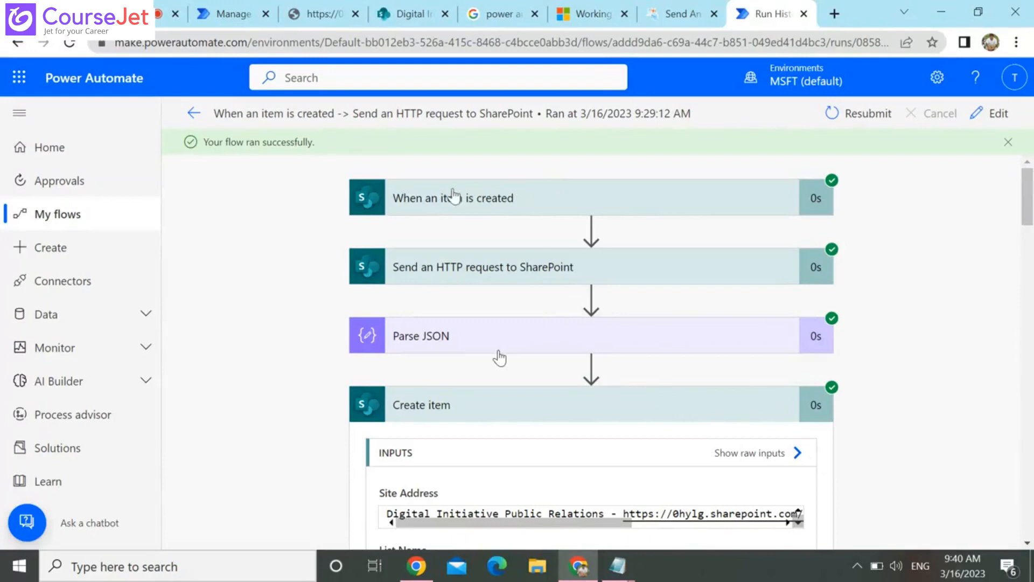
# Check the Teachmint class session and return to the Power Automate flows list
pyautogui.click(162, 14)
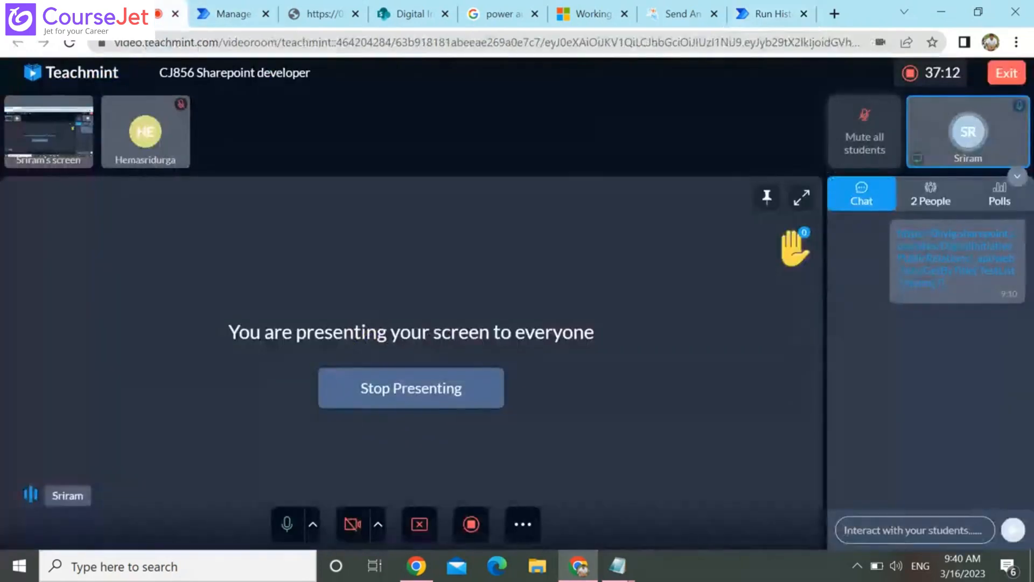
pyautogui.click(237, 14)
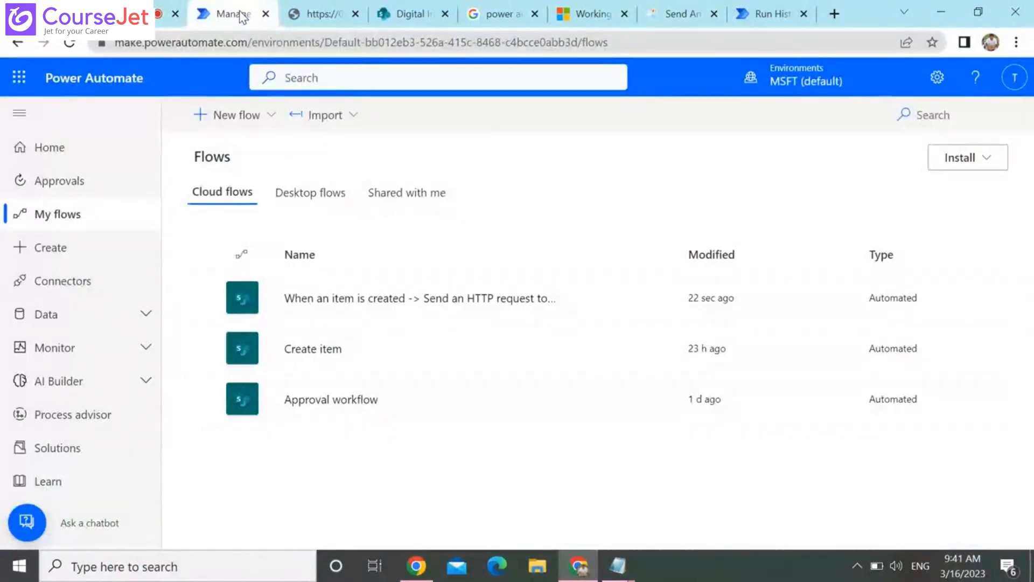
# Search Google for "error handling in power automate" in a new browser tab
pyautogui.moveTo(765, 18)
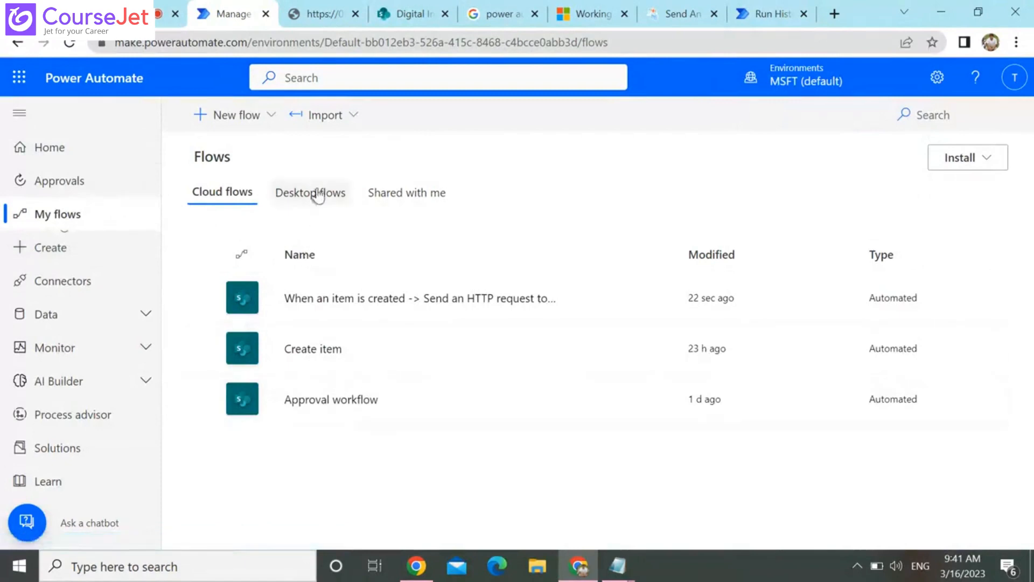
pyautogui.click(834, 14)
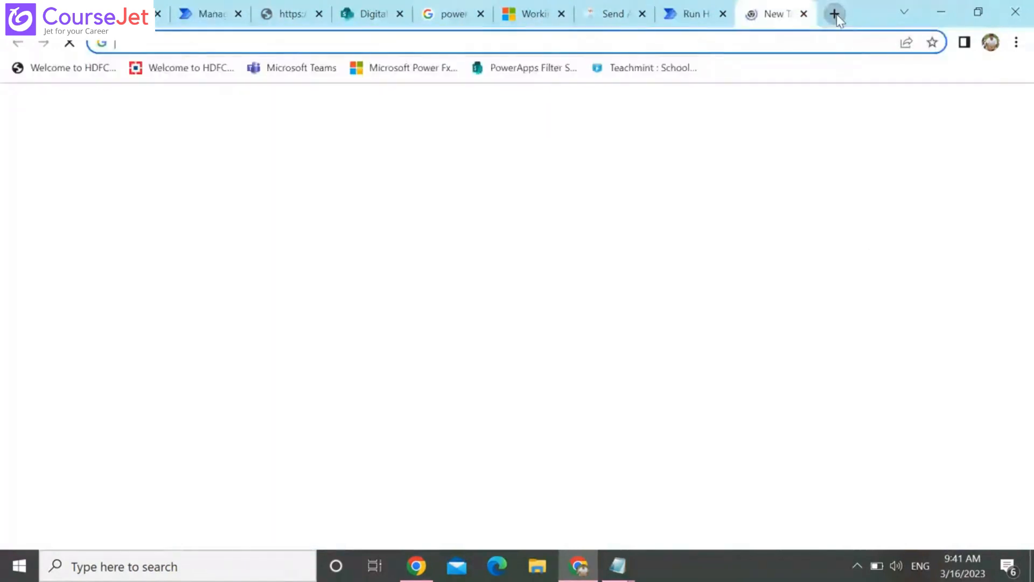
pyautogui.write('error')
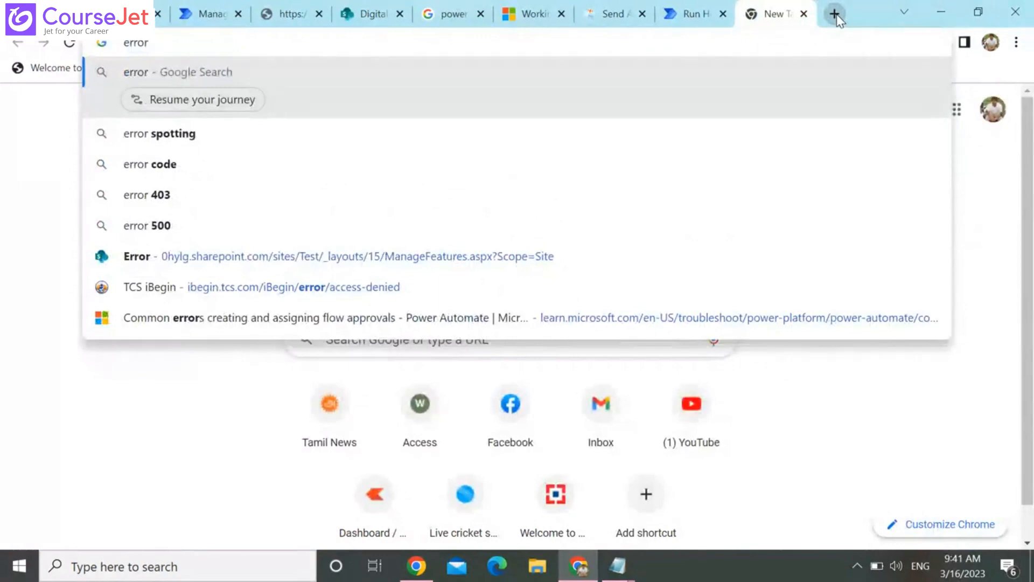
pyautogui.write(' ha')
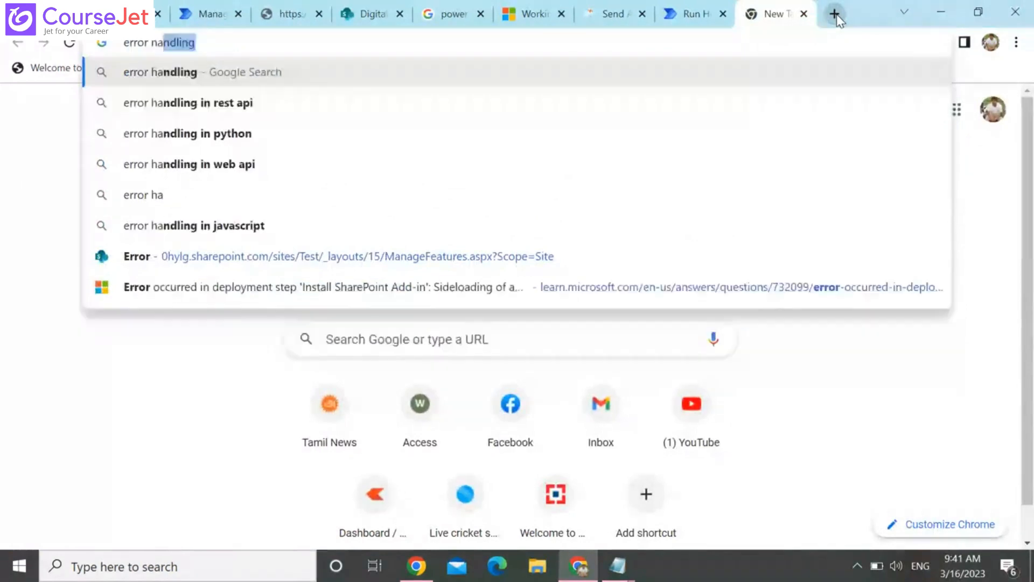
pyautogui.write('ndling')
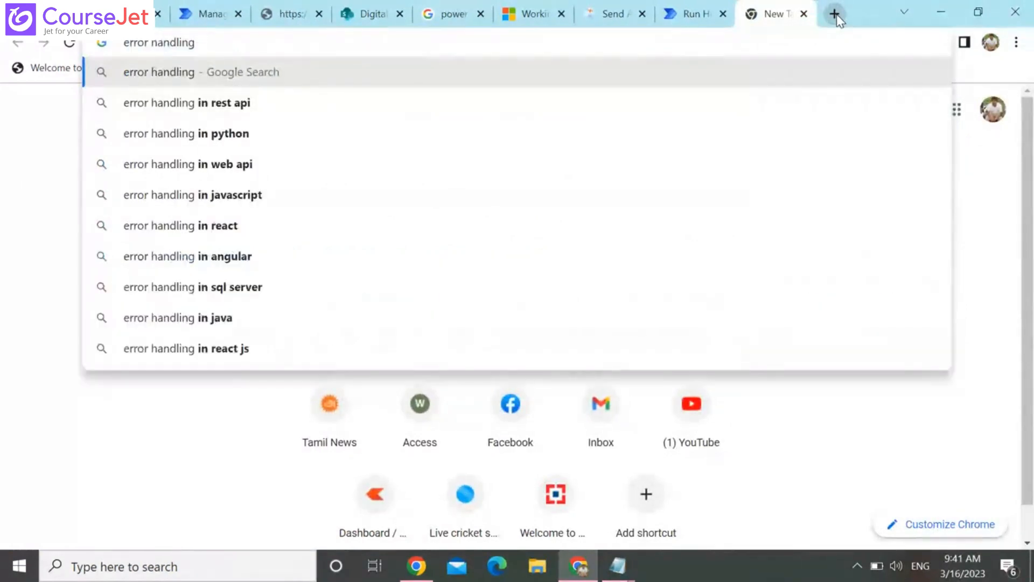
pyautogui.write(' in')
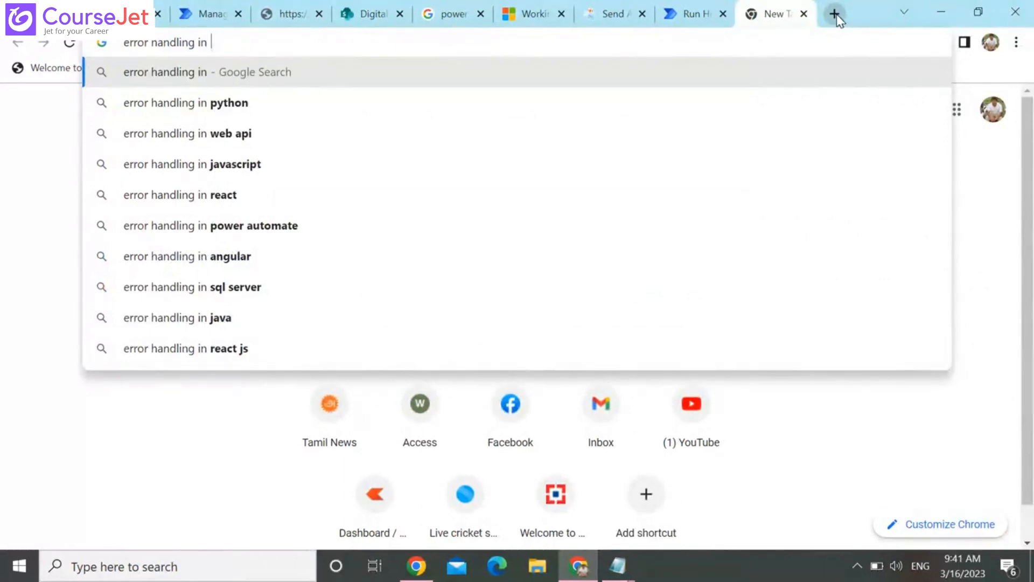
pyautogui.press('Down')
pyautogui.press('Down')
pyautogui.press('Down')
pyautogui.press('Down')
pyautogui.press('Down')
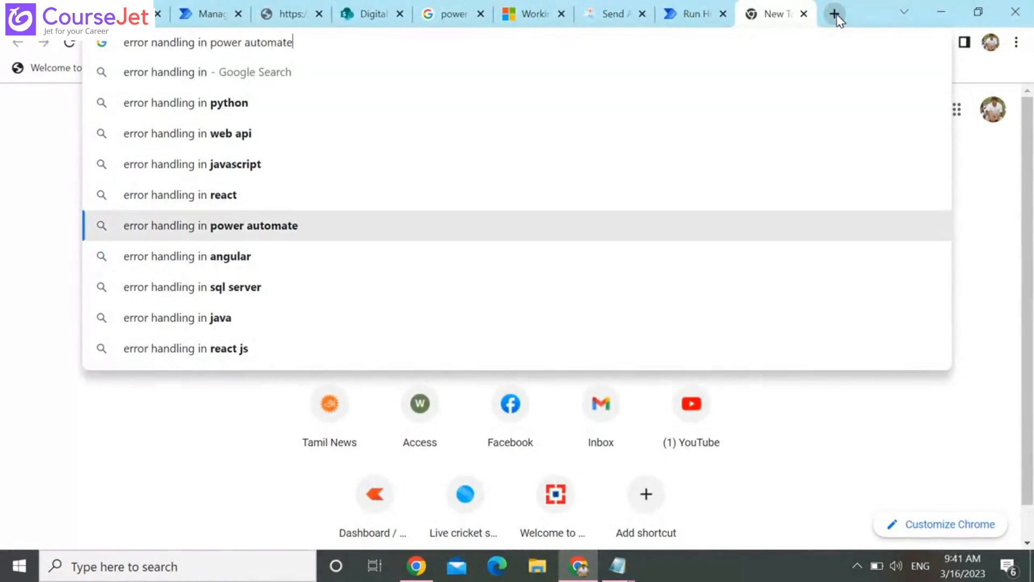
pyautogui.press('Return')
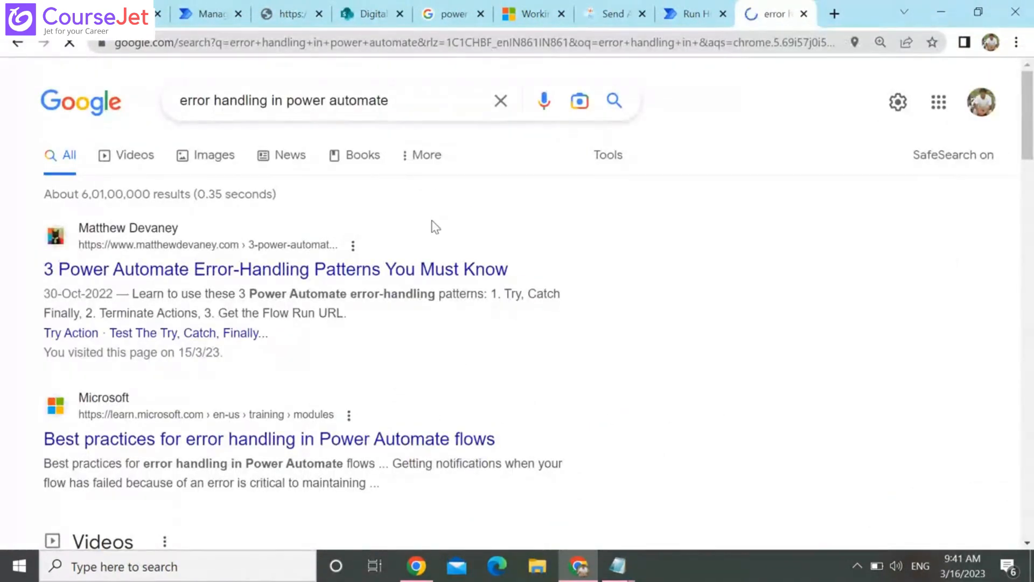
# Look through the search results and open the C# Corner article "Error Handling With Power Automate / MS Flow" in its own tab
pyautogui.scroll(-2, 522, 409)
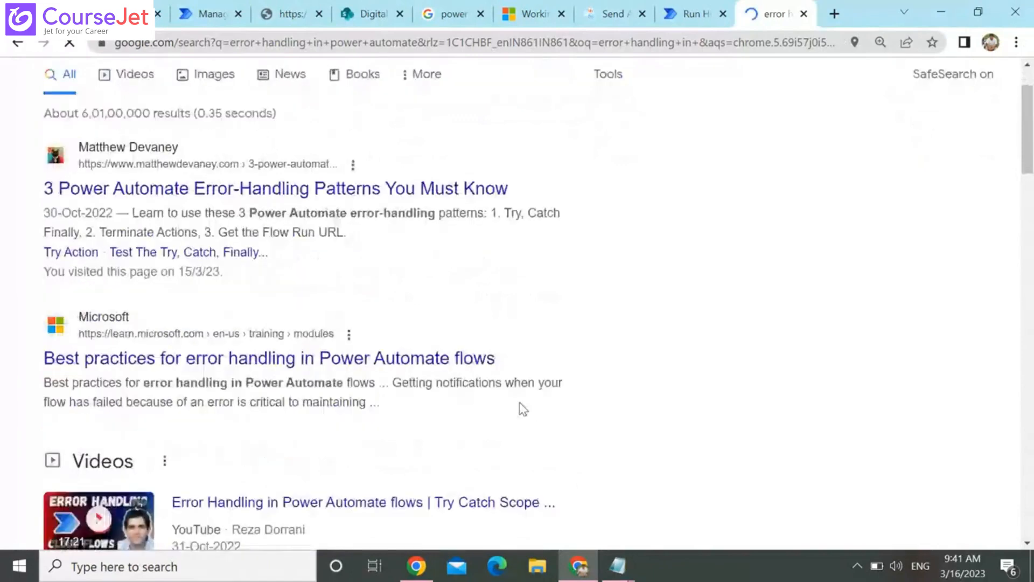
pyautogui.scroll(-9, 522, 408)
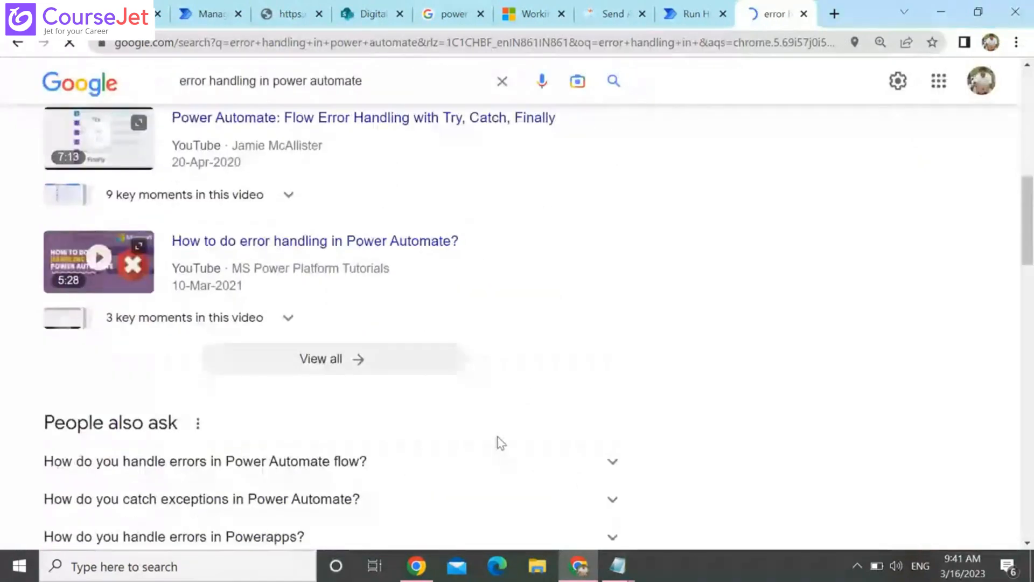
pyautogui.scroll(-8, 501, 443)
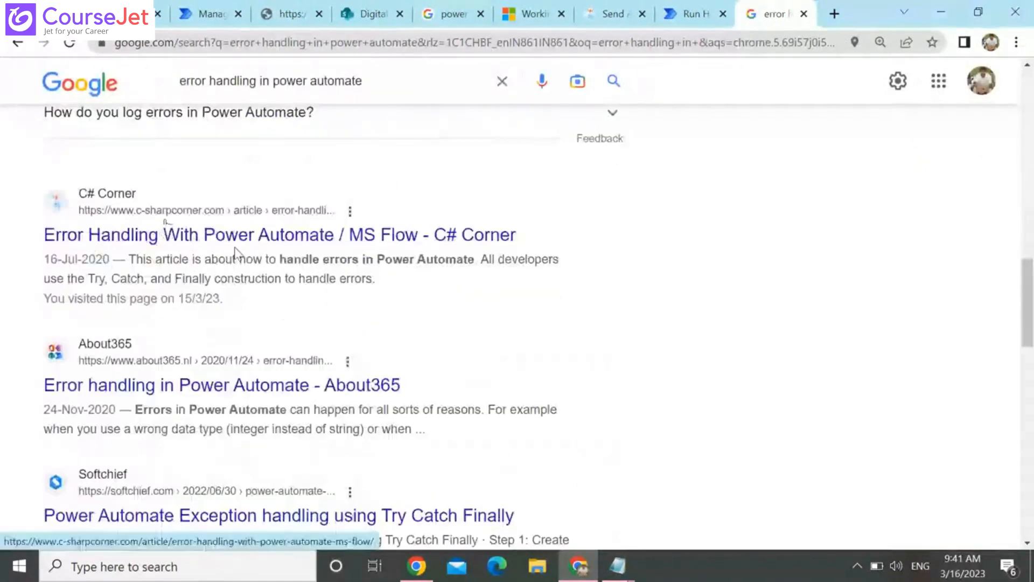
pyautogui.middleClick(278, 231)
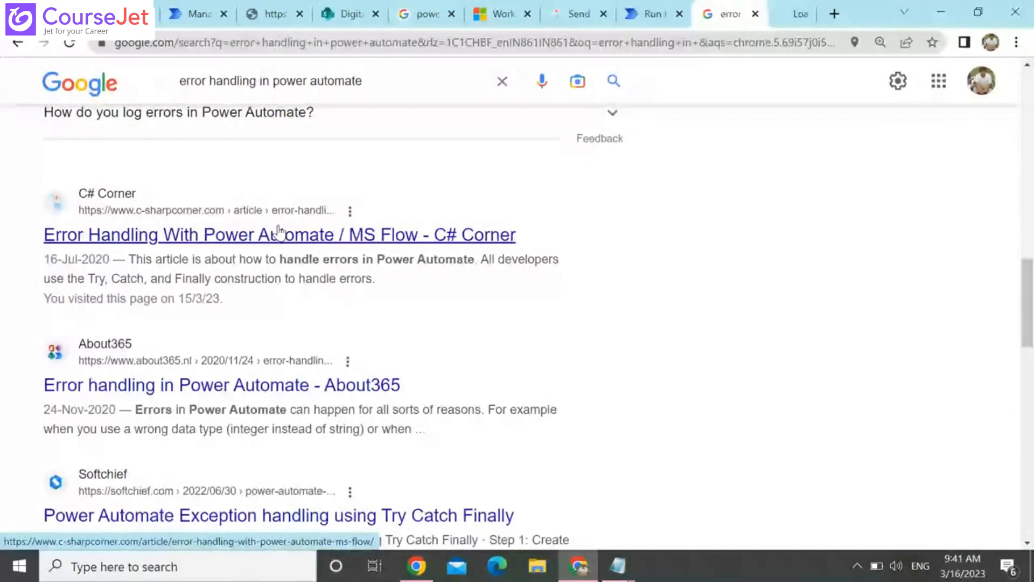
pyautogui.click(775, 15)
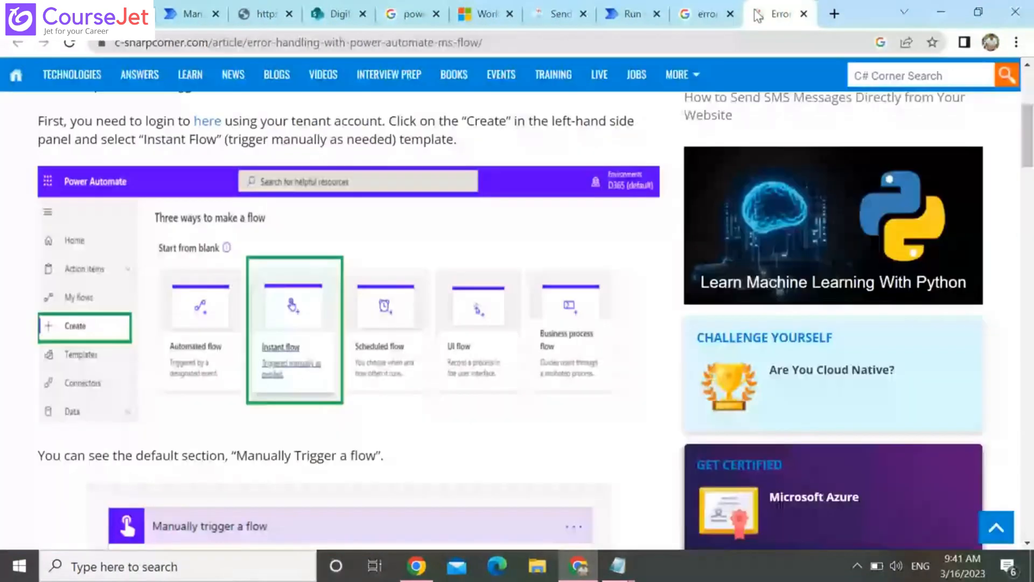
# Read the article's sections on creating an instant flow, initializing the IsError variable and adding a Scope action
pyautogui.press('Down')
pyautogui.press('Down')
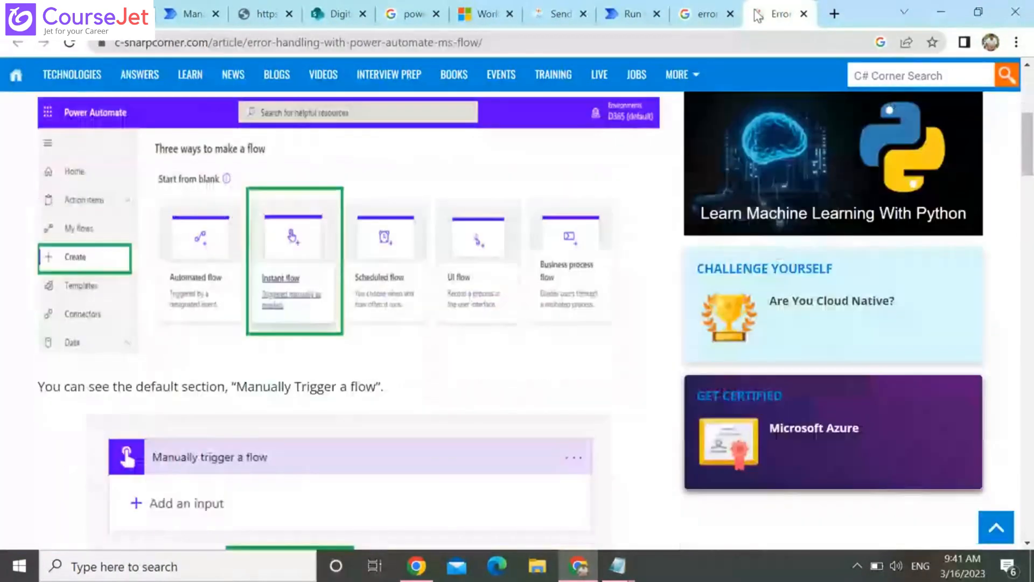
pyautogui.press('Down')
pyautogui.press('Down')
pyautogui.press('Down')
pyautogui.press('Down')
pyautogui.press('Down')
pyautogui.press('Down')
pyautogui.press('Down')
pyautogui.press('Down')
pyautogui.press('Down')
pyautogui.press('Down')
pyautogui.press('Down')
pyautogui.press('Down')
pyautogui.press('Down')
pyautogui.press('Down')
pyautogui.press('Down')
pyautogui.press('Down')
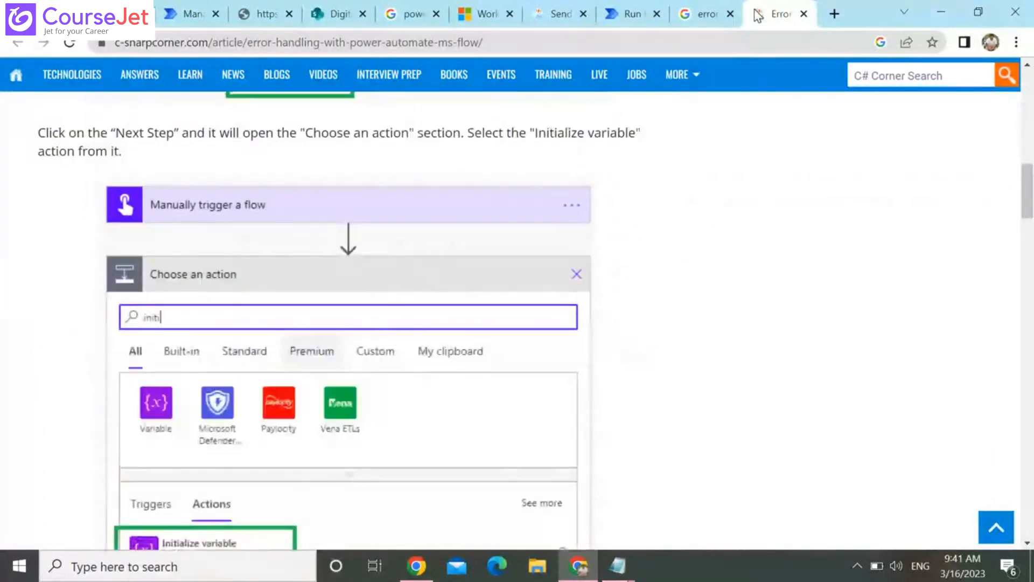
pyautogui.press('Down')
pyautogui.press('Down')
pyautogui.press('Down')
pyautogui.press('Down')
pyautogui.press('Down')
pyautogui.press('Down')
pyautogui.press('Down')
pyautogui.press('Down')
pyautogui.press('Down')
pyautogui.press('Down')
pyautogui.press('Down')
pyautogui.press('Down')
pyautogui.press('Down')
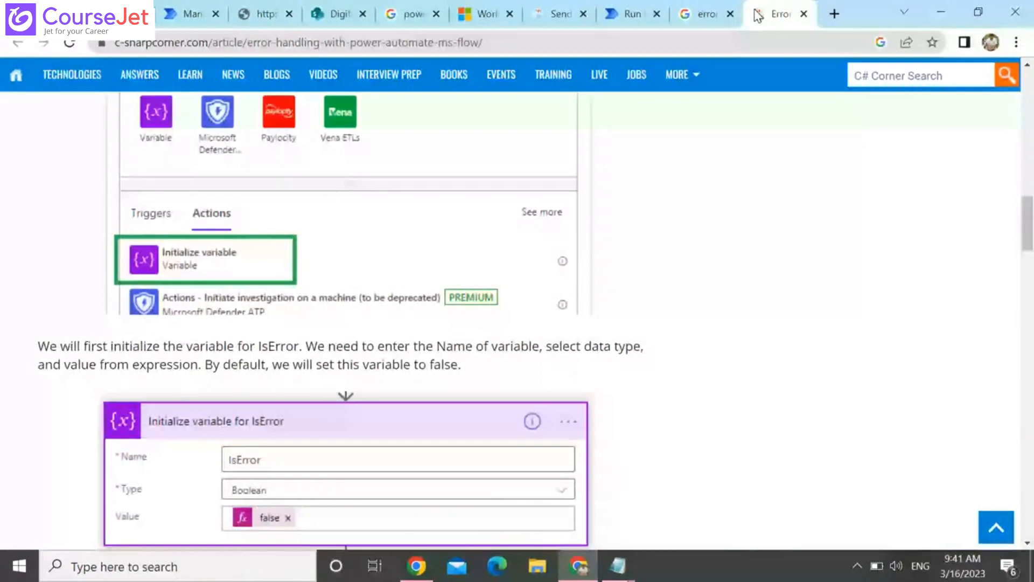
pyautogui.press('Down')
pyautogui.press('Down')
pyautogui.press('Down')
pyautogui.press('Down')
pyautogui.press('Down')
pyautogui.press('Down')
pyautogui.press('Down')
pyautogui.press('Down')
pyautogui.press('Down')
pyautogui.press('Down')
pyautogui.press('Down')
pyautogui.press('Down')
pyautogui.press('Down')
pyautogui.press('Down')
pyautogui.press('Down')
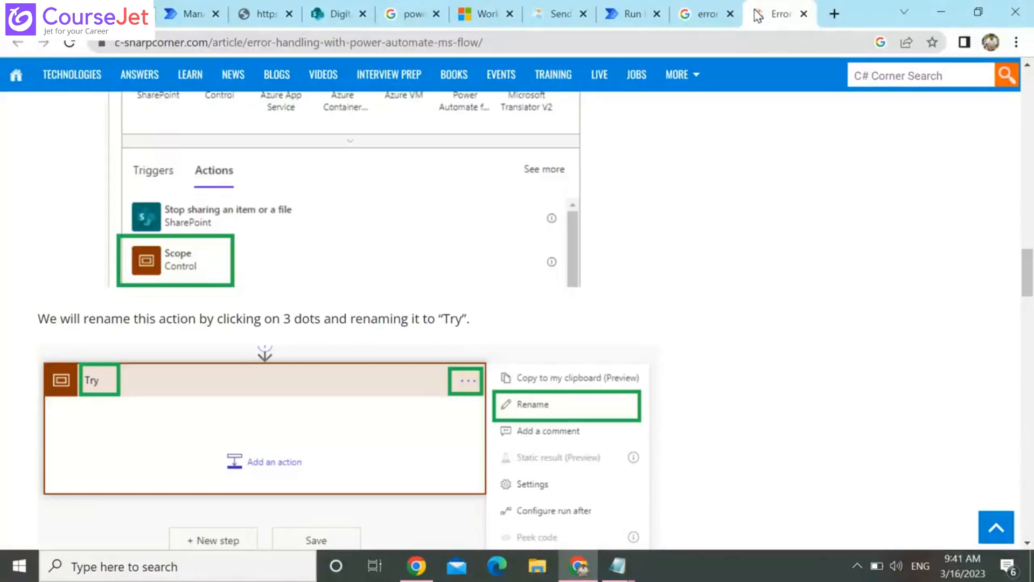
# Review how the article adds the Scope action, renames it to Try and places a SharePoint HTTP request inside it
pyautogui.press('Up')
pyautogui.press('Up')
pyautogui.press('Up')
pyautogui.press('Up')
pyautogui.press('Up')
pyautogui.press('Up')
pyautogui.press('Up')
pyautogui.press('Up')
pyautogui.press('Up')
pyautogui.press('Up')
pyautogui.press('Up')
pyautogui.press('Up')
pyautogui.press('Up')
pyautogui.press('Up')
pyautogui.press('Up')
pyautogui.press('Up')
pyautogui.press('Up')
pyautogui.press('Up')
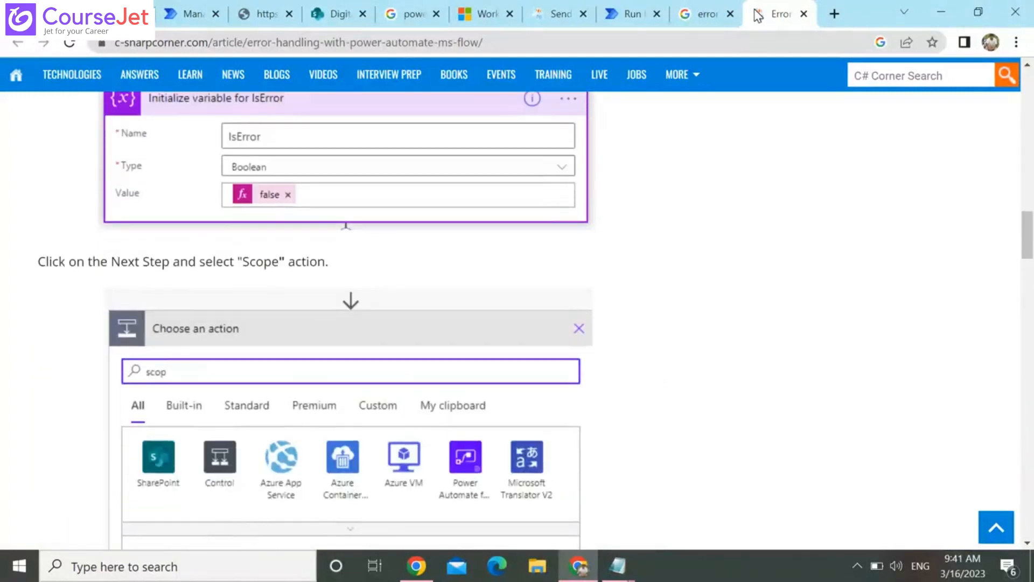
pyautogui.press('Down')
pyautogui.press('Down')
pyautogui.press('Down')
pyautogui.press('Down')
pyautogui.press('Down')
pyautogui.press('Down')
pyautogui.press('Down')
pyautogui.press('Down')
pyautogui.press('Down')
pyautogui.press('Down')
pyautogui.press('Down')
pyautogui.press('Down')
pyautogui.press('Down')
pyautogui.press('Down')
pyautogui.press('Down')
pyautogui.press('Down')
pyautogui.press('Down')
pyautogui.press('Down')
pyautogui.press('Down')
pyautogui.press('Down')
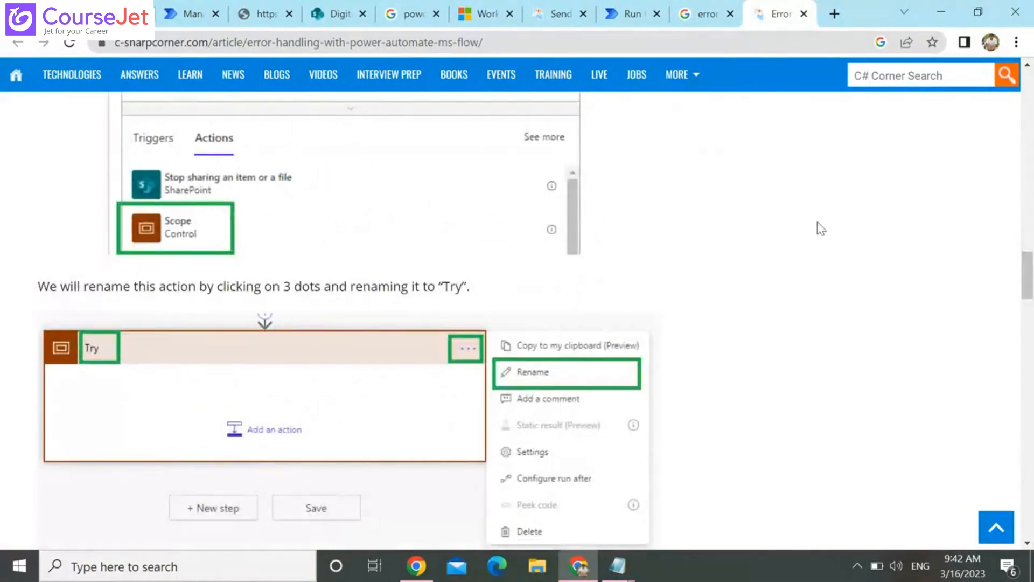
pyautogui.scroll(6, 821, 229)
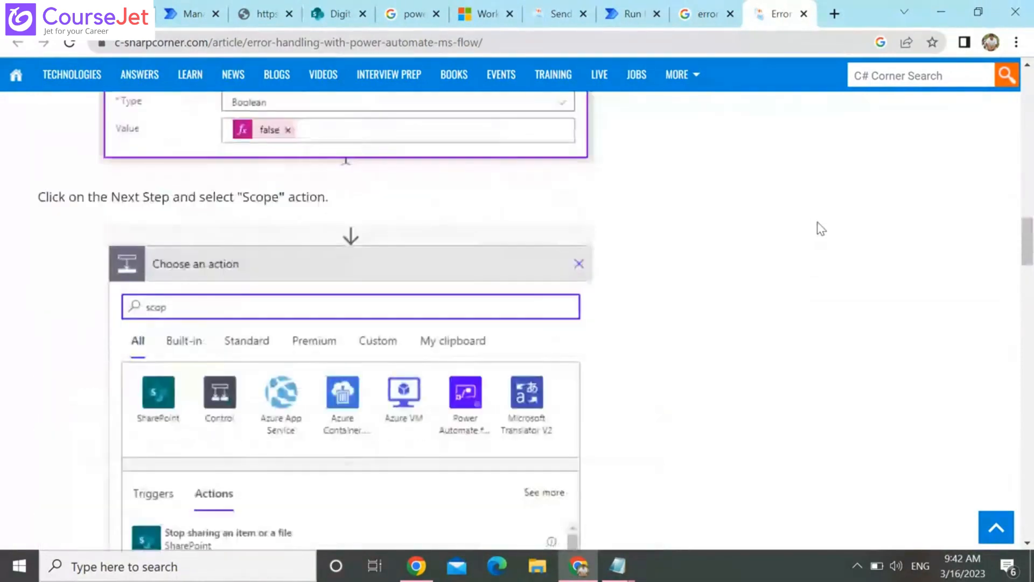
pyautogui.scroll(1, 821, 228)
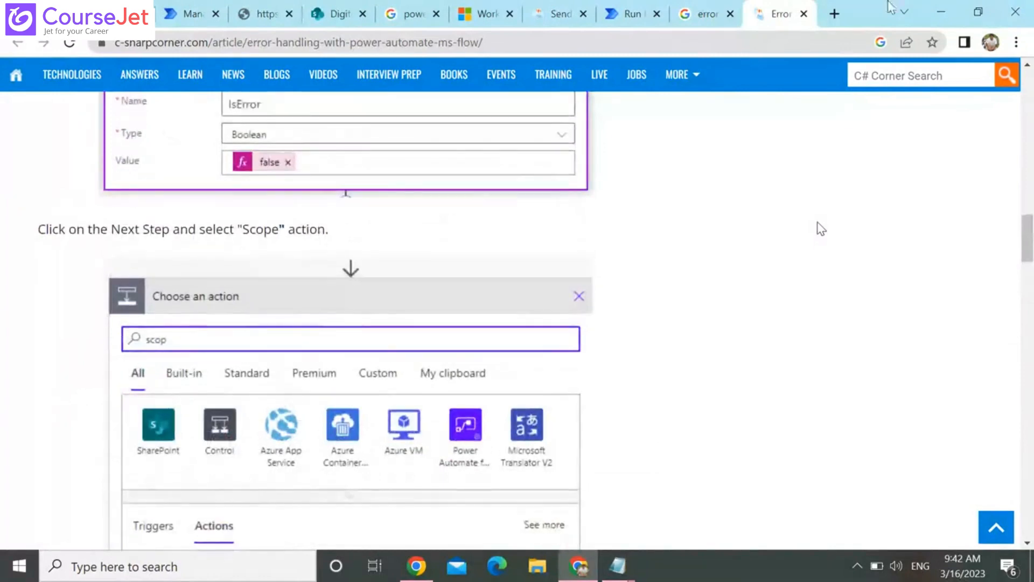
pyautogui.scroll(-10, 759, 61)
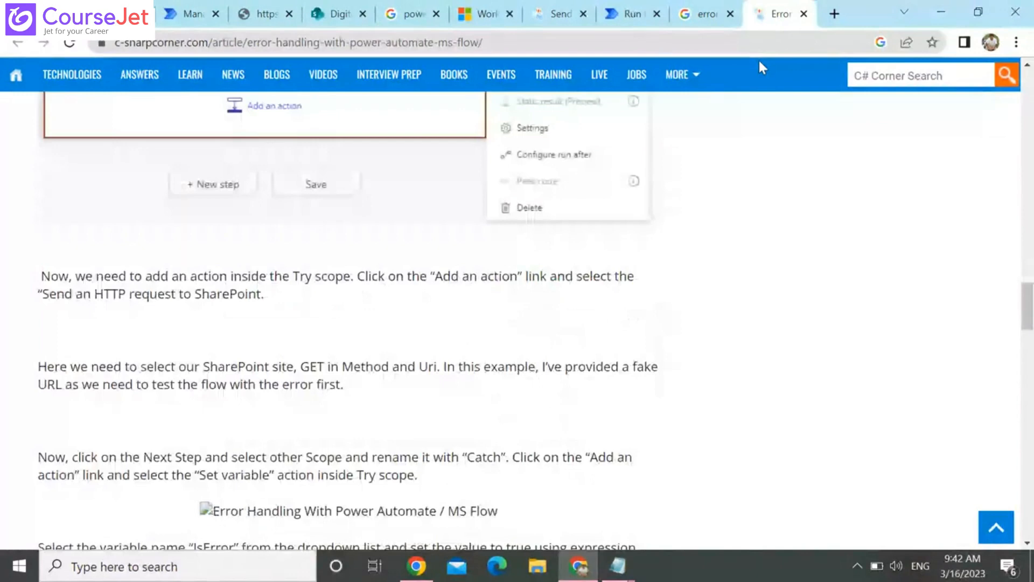
# Return to the Power Automate flows list and build a new flow with SharePoint's "When an item is created" trigger, skipping the wizard's action choice
pyautogui.click(200, 8)
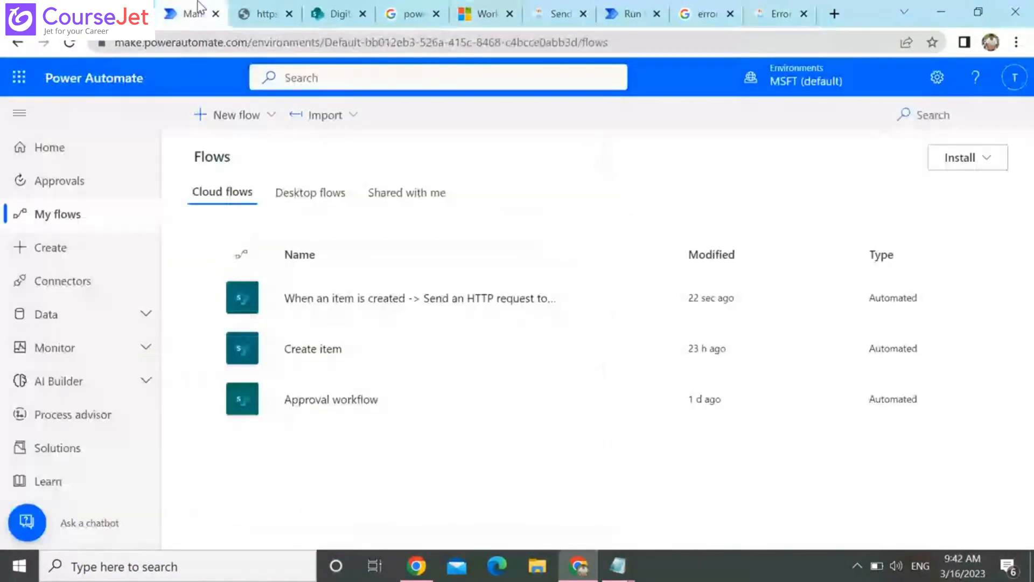
pyautogui.click(231, 119)
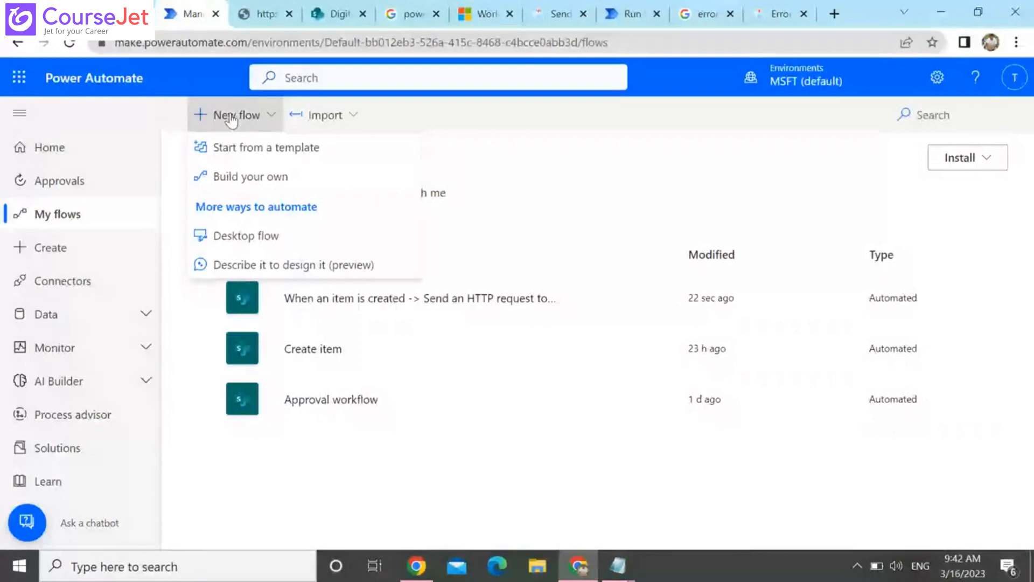
pyautogui.click(250, 176)
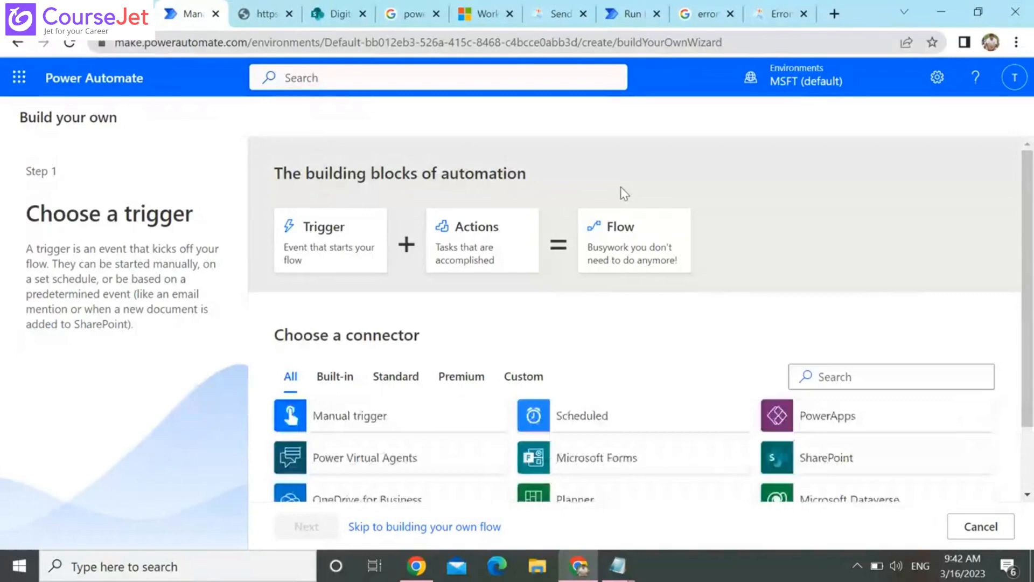
pyautogui.scroll(-2, 835, 362)
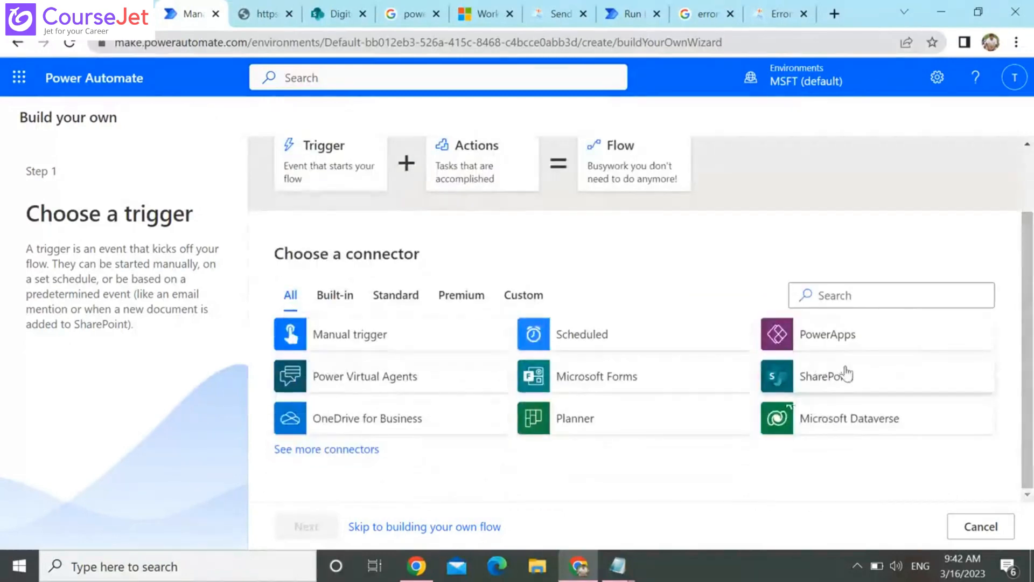
pyautogui.click(847, 373)
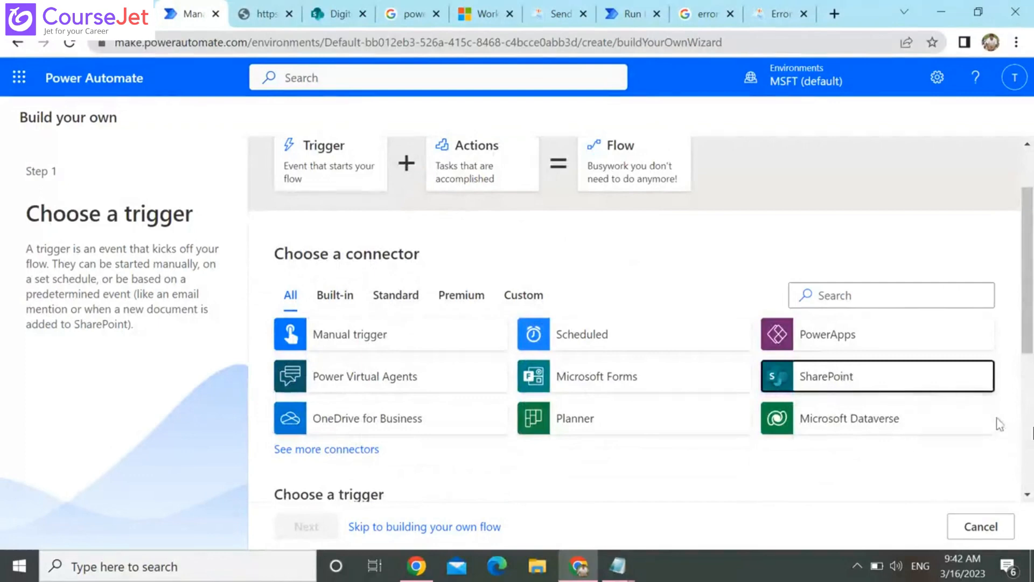
pyautogui.scroll(-6, 997, 423)
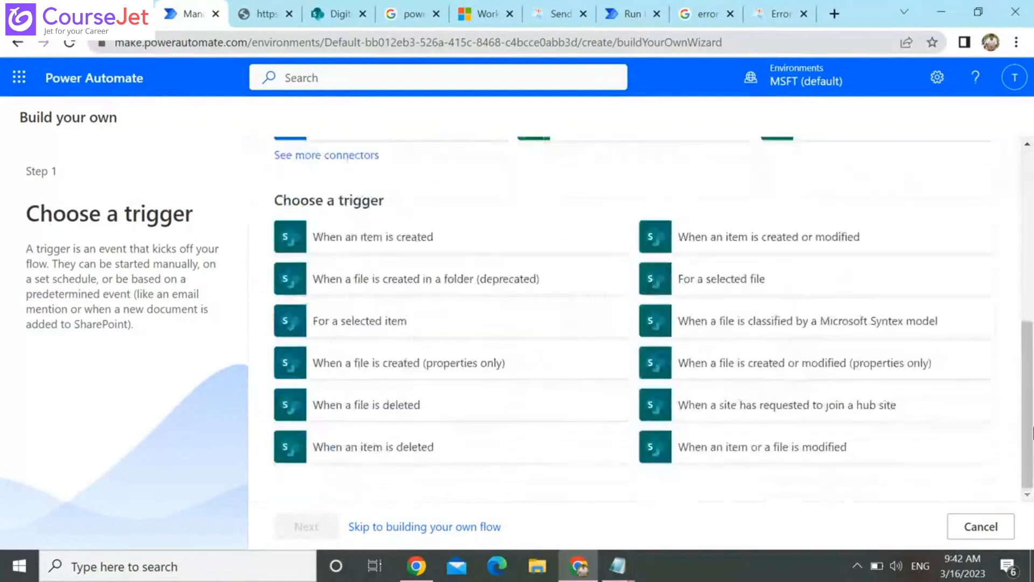
pyautogui.click(404, 238)
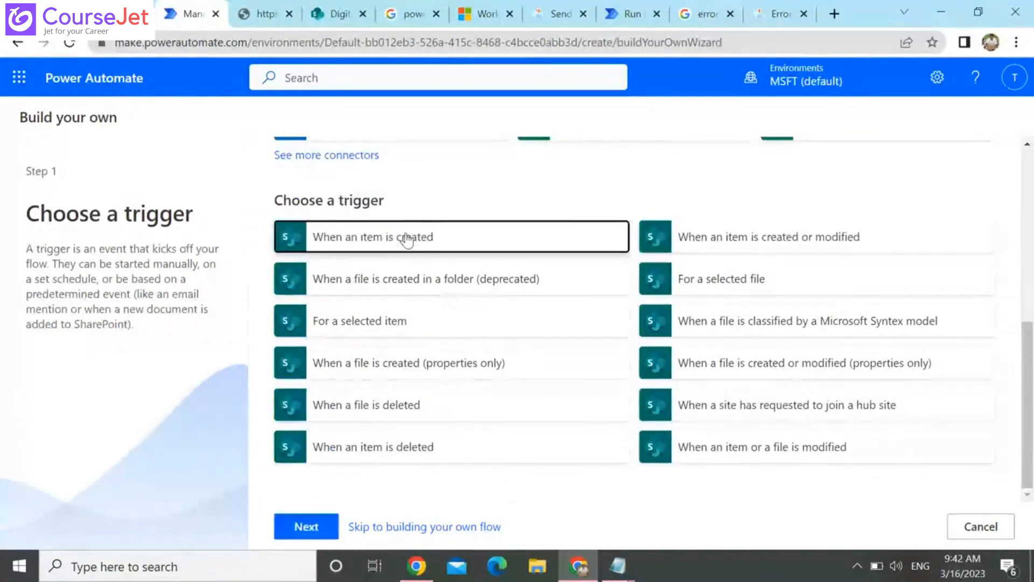
pyautogui.click(305, 528)
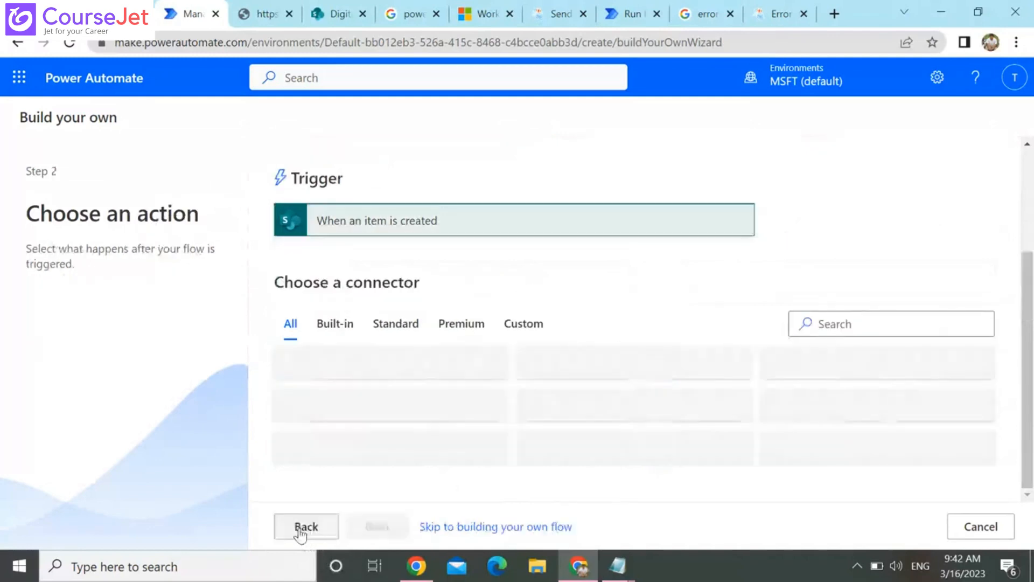
pyautogui.click(503, 527)
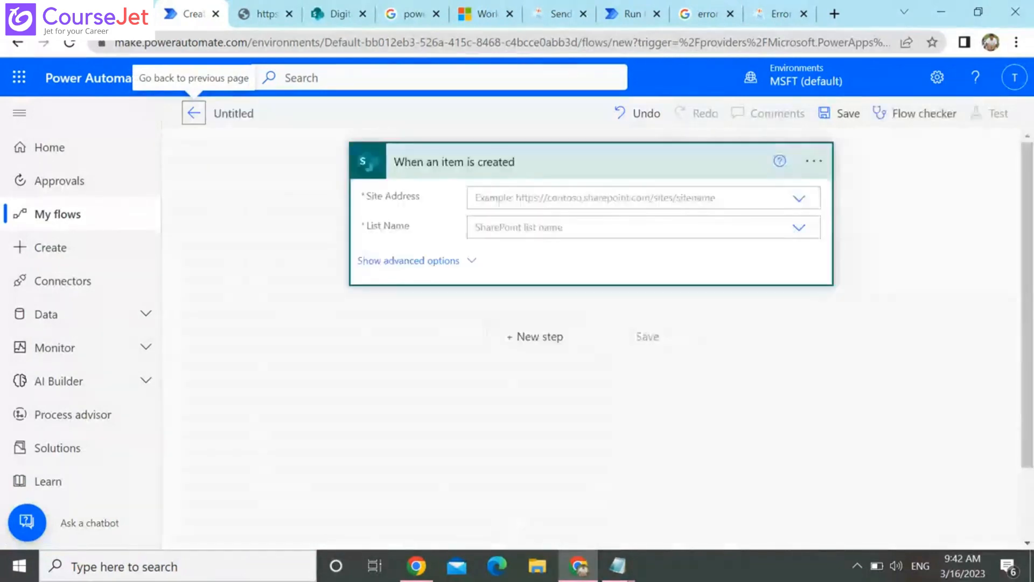
# Point the trigger to the Digital Initiative Public Relations site and the CustomerDetails list
pyautogui.click(585, 201)
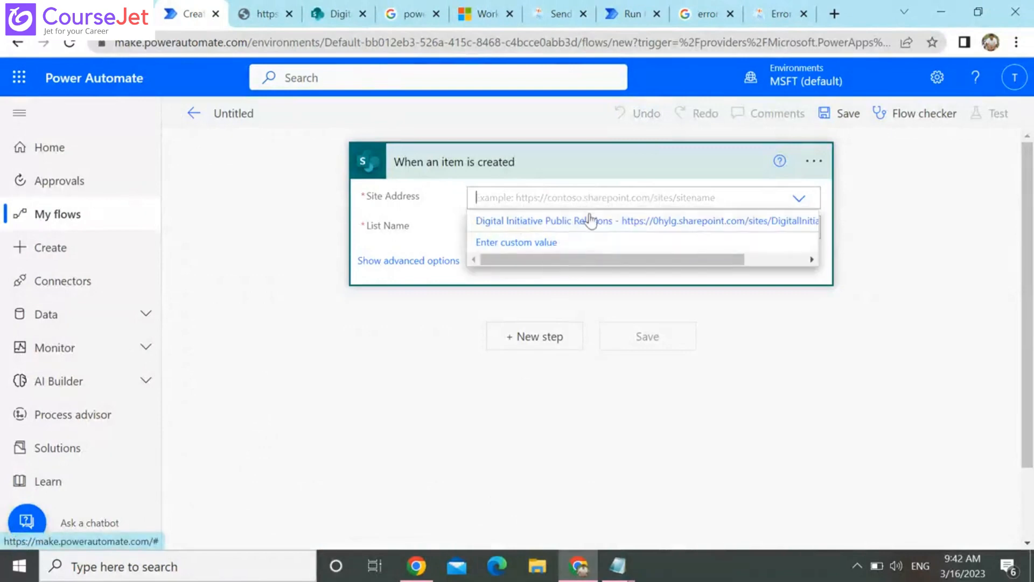
pyautogui.click(591, 220)
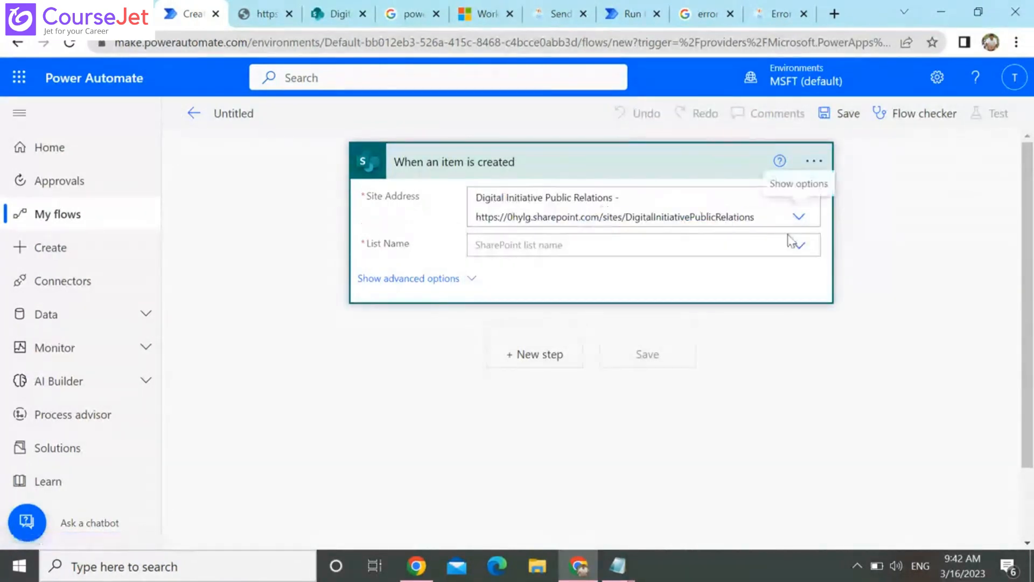
pyautogui.click(805, 250)
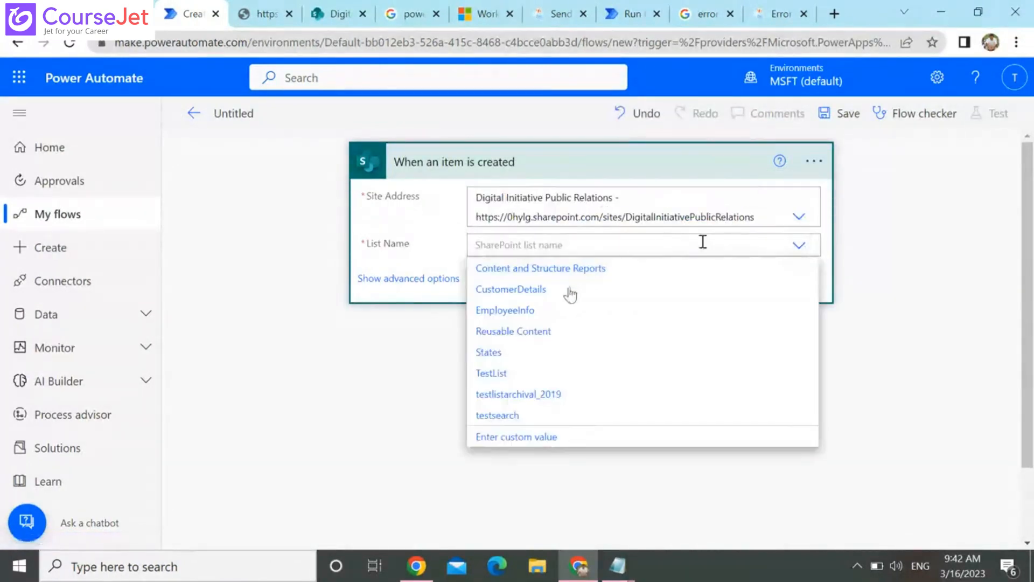
pyautogui.click(564, 293)
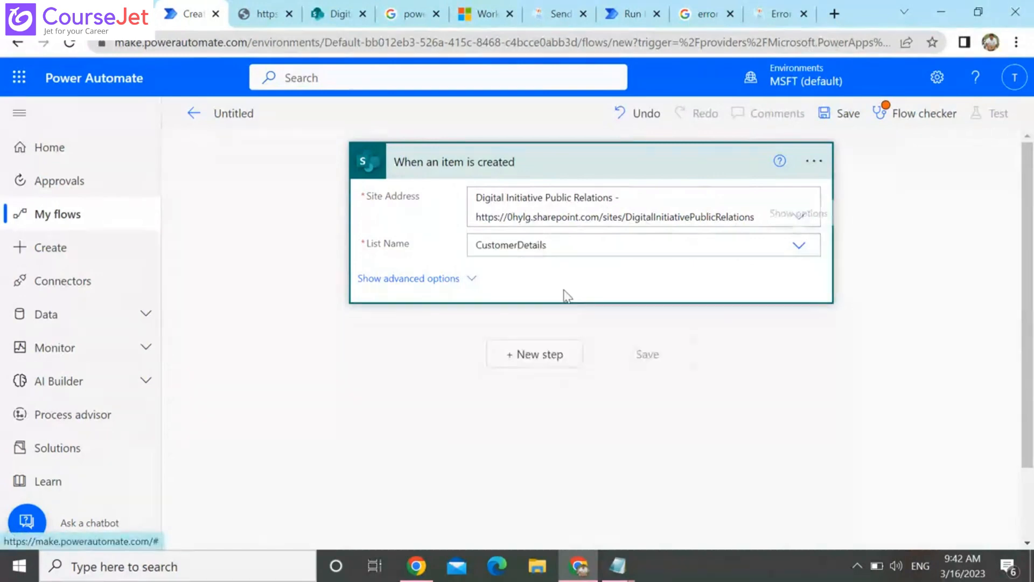
# Search the operations for "scop" and add a Scope control after the trigger
pyautogui.click(554, 356)
pyautogui.write('scop')
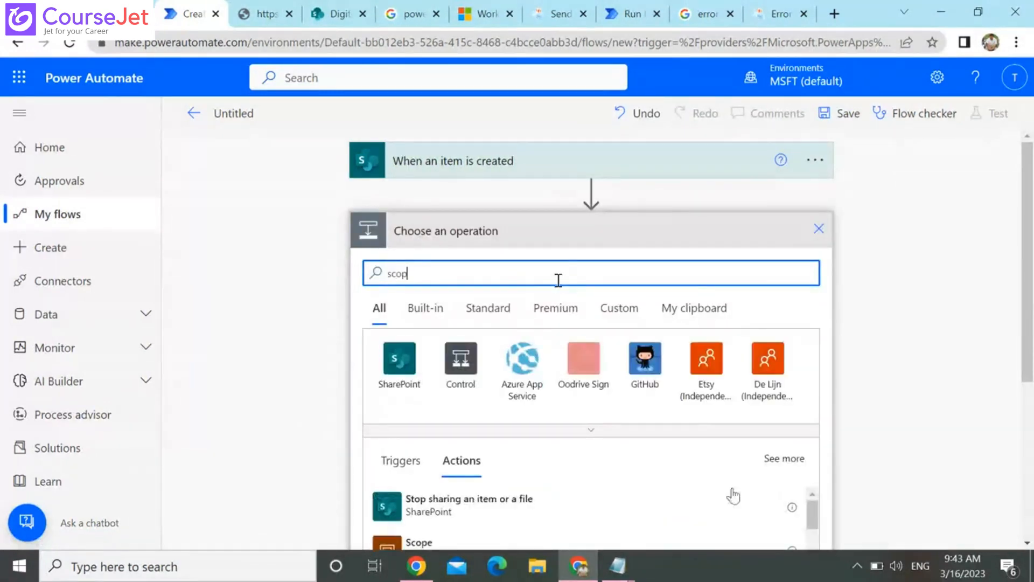
pyautogui.scroll(-5, 558, 279)
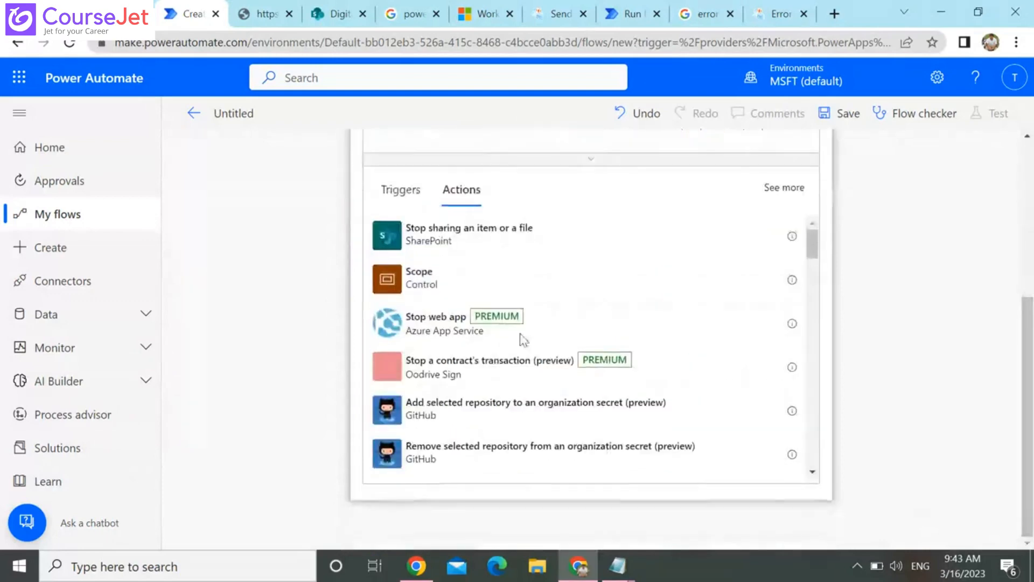
pyautogui.click(448, 284)
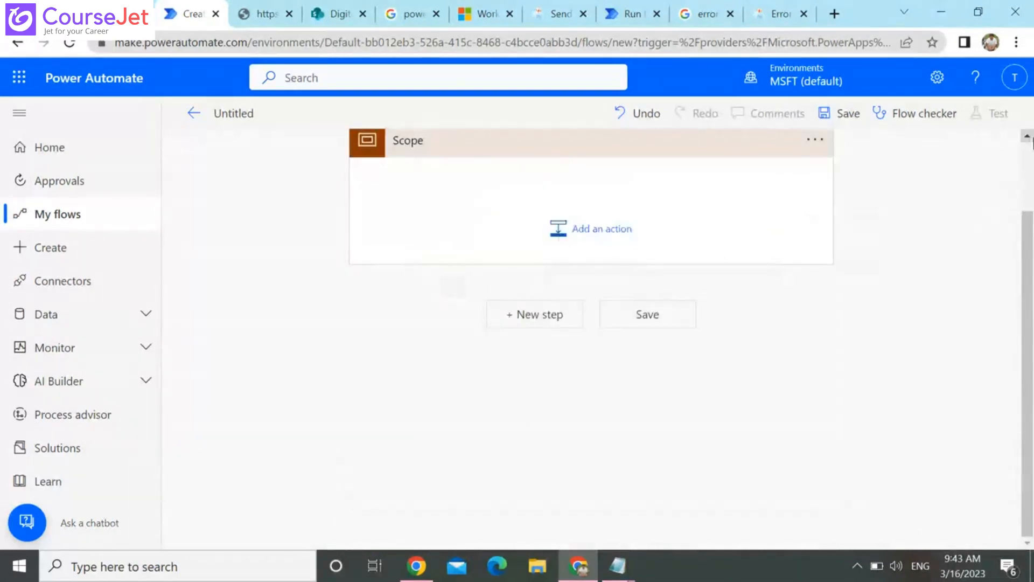
# Rename the Scope action as "try"
pyautogui.click(1028, 136)
pyautogui.click(1027, 136)
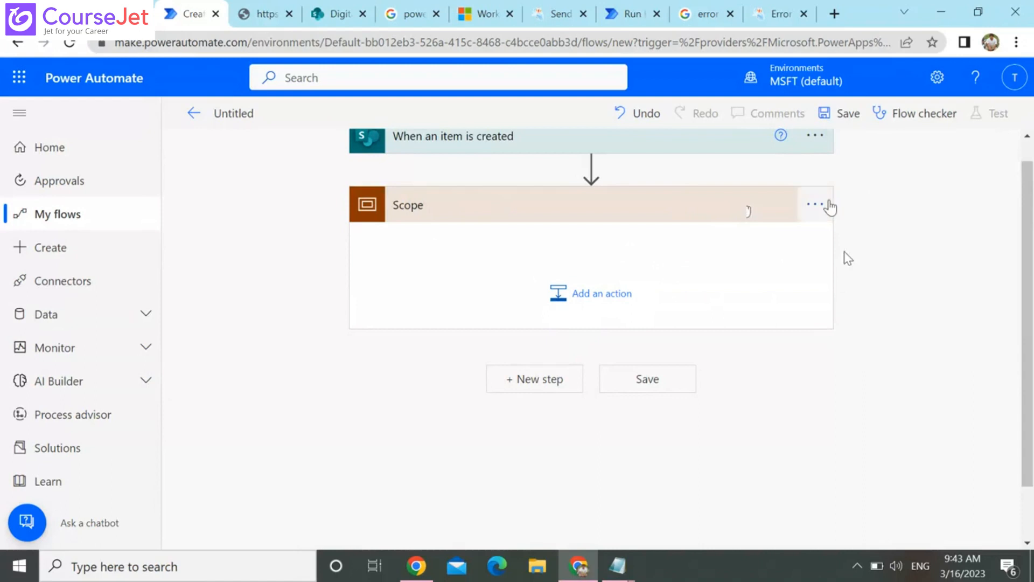
pyautogui.click(829, 206)
pyautogui.click(919, 238)
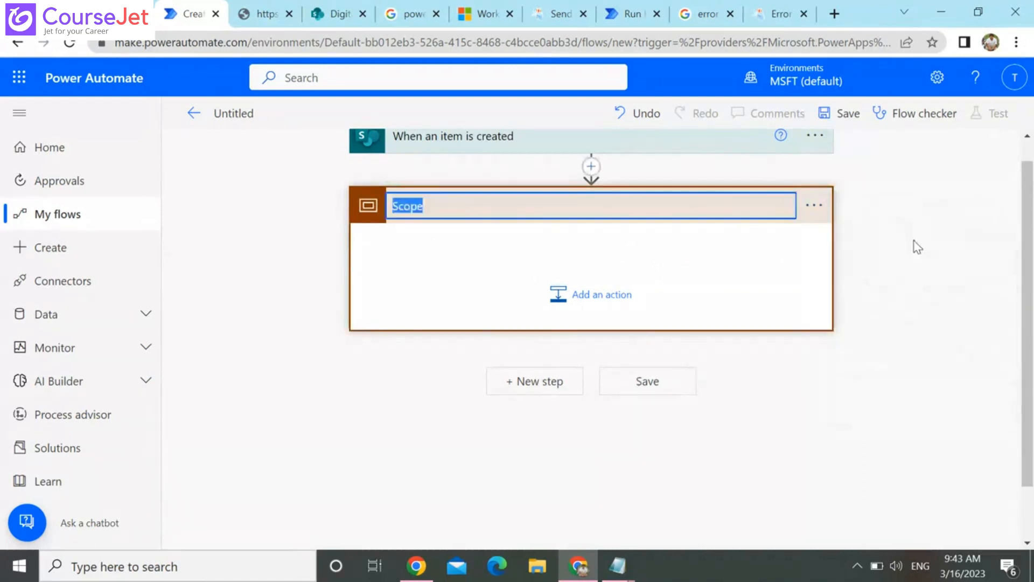
pyautogui.write('try')
pyautogui.press('Return')
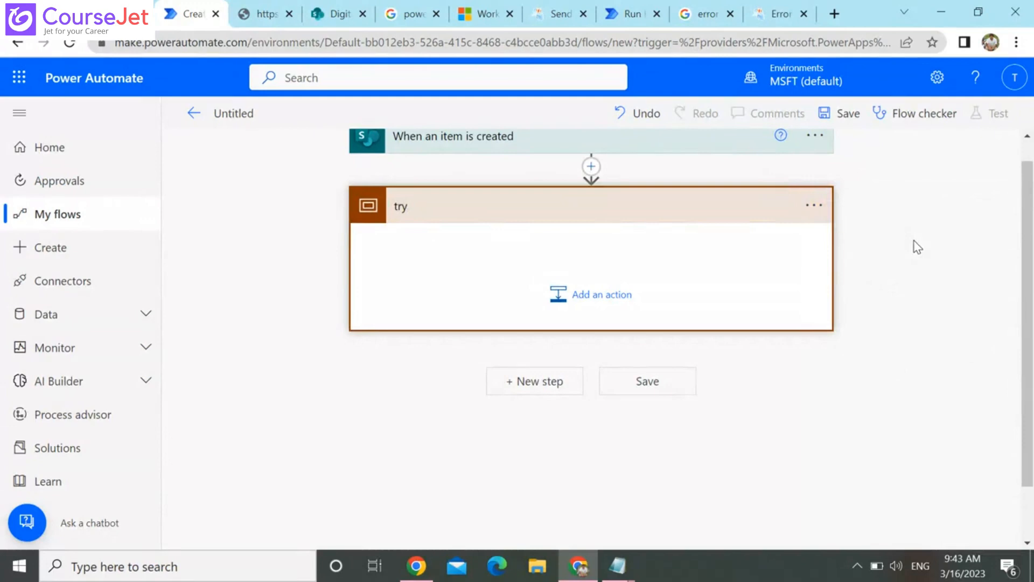
# Add a "Send an HTTP request to SharePoint" action inside the try scope and open its Uri for editing
pyautogui.click(593, 295)
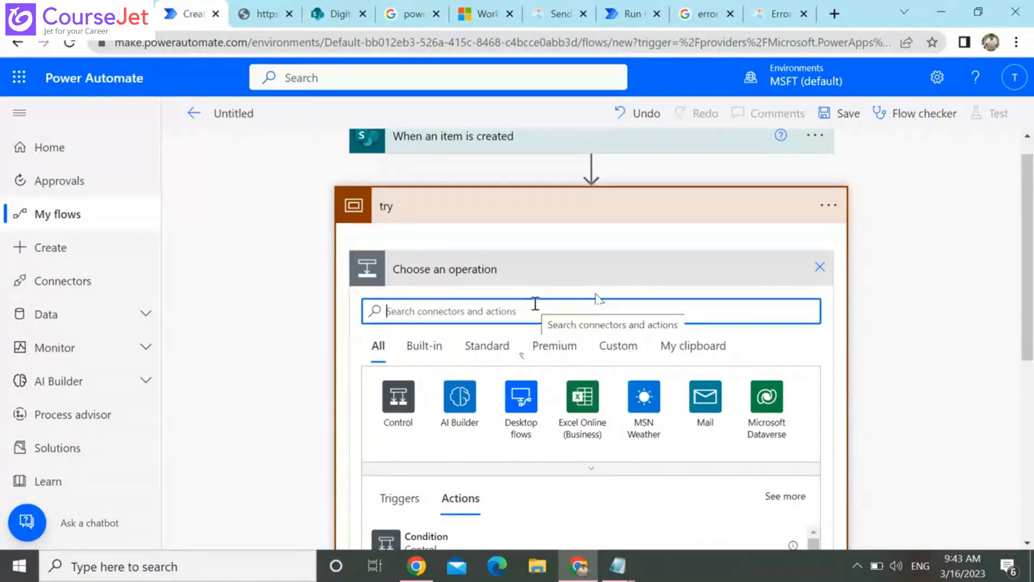
pyautogui.write('ap')
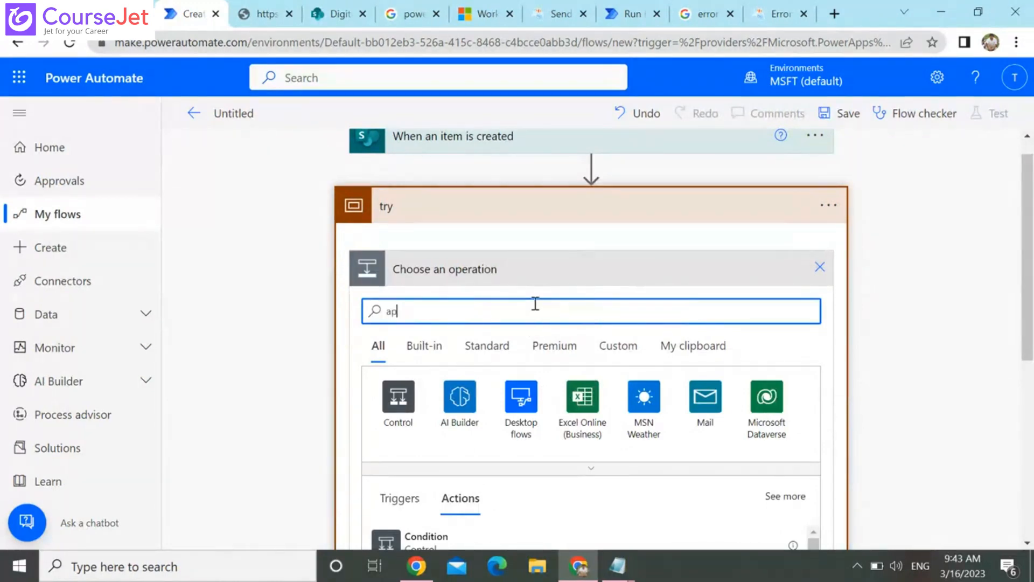
pyautogui.write('i')
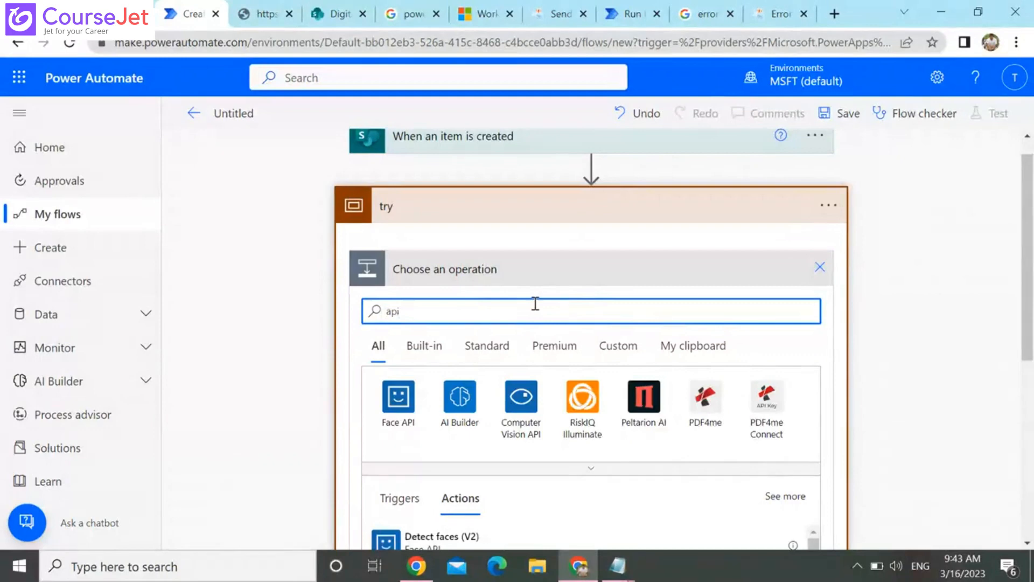
pyautogui.press('BackSpace')
pyautogui.press('BackSpace')
pyautogui.write('sharepoint api')
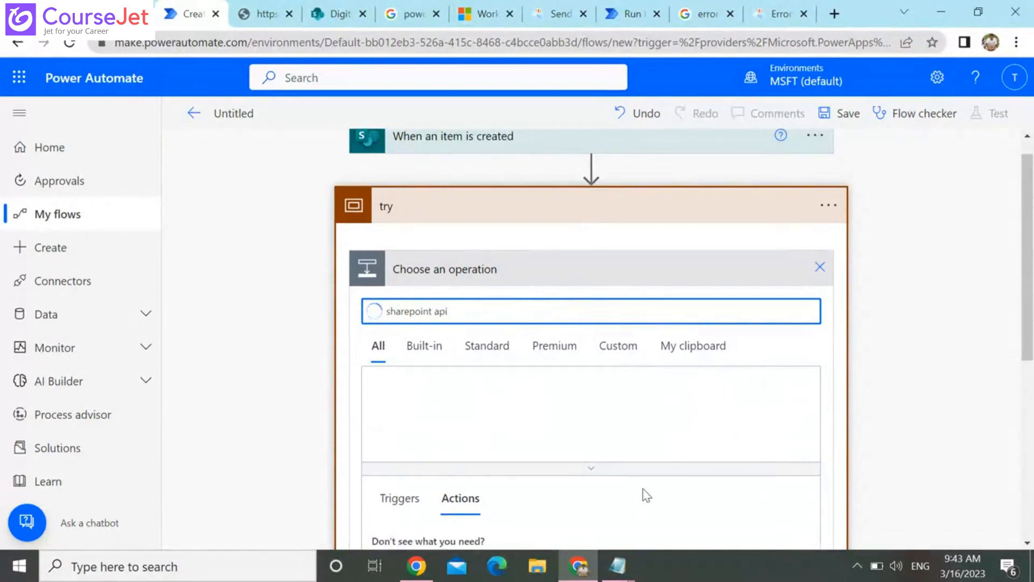
pyautogui.press('BackSpace')
pyautogui.press('BackSpace')
pyautogui.press('BackSpace')
pyautogui.press('BackSpace')
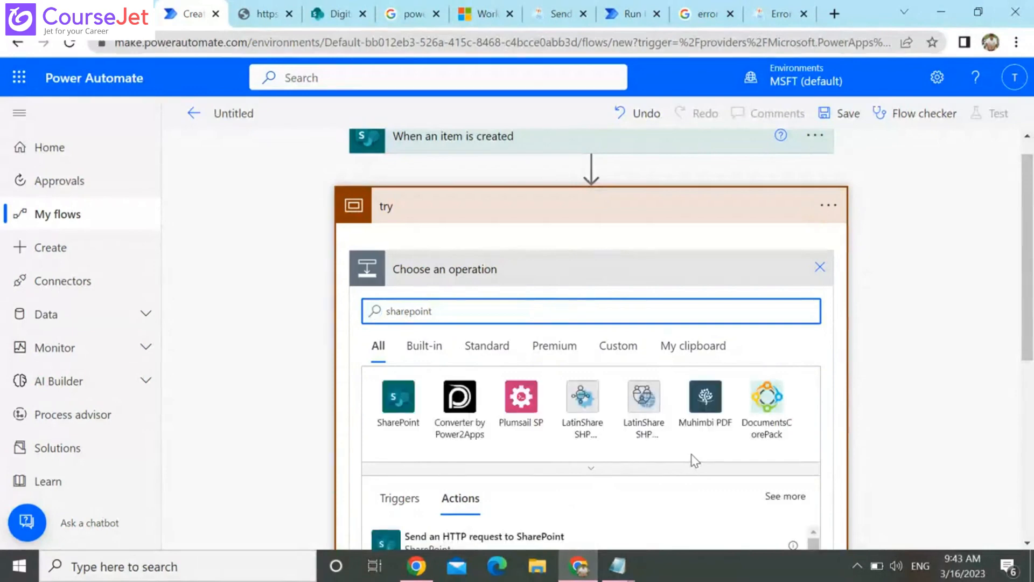
pyautogui.click(484, 545)
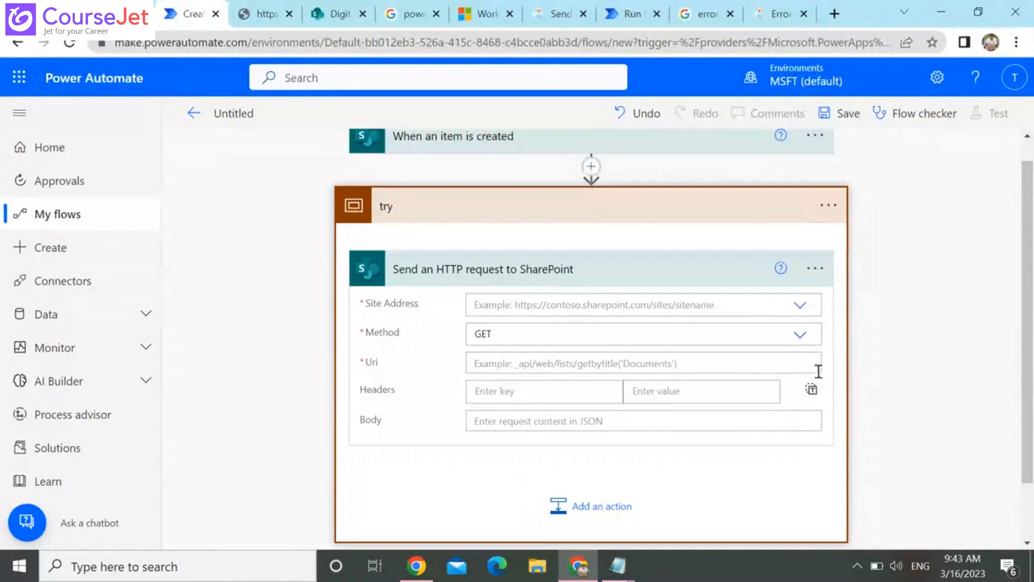
pyautogui.click(729, 369)
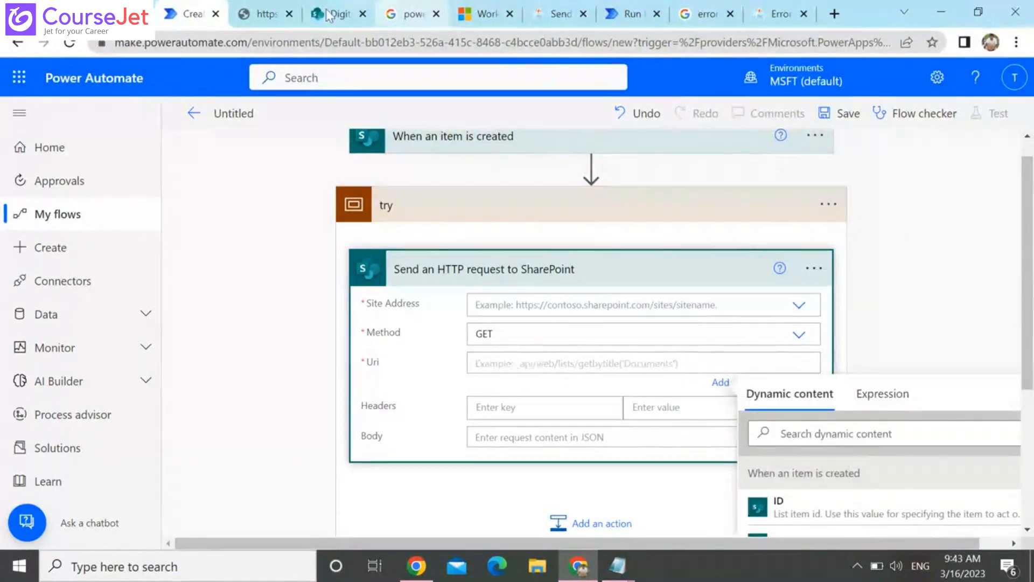
# Copy the relative API path from the open SharePoint item address and set the request's Uri to /_api/web/lists/GetByTitle('TestList')/items(7)
pyautogui.click(274, 14)
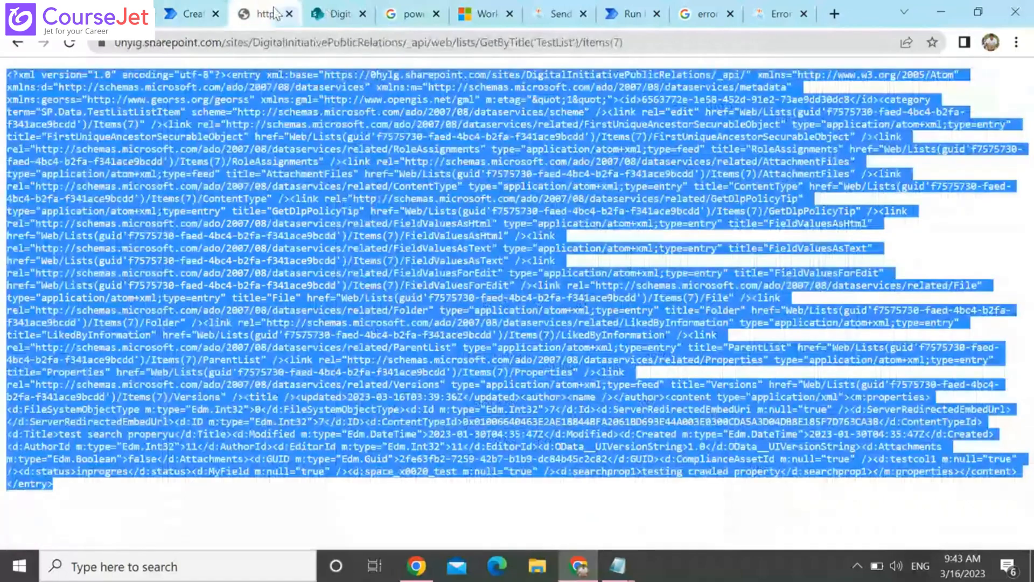
pyautogui.click(403, 42)
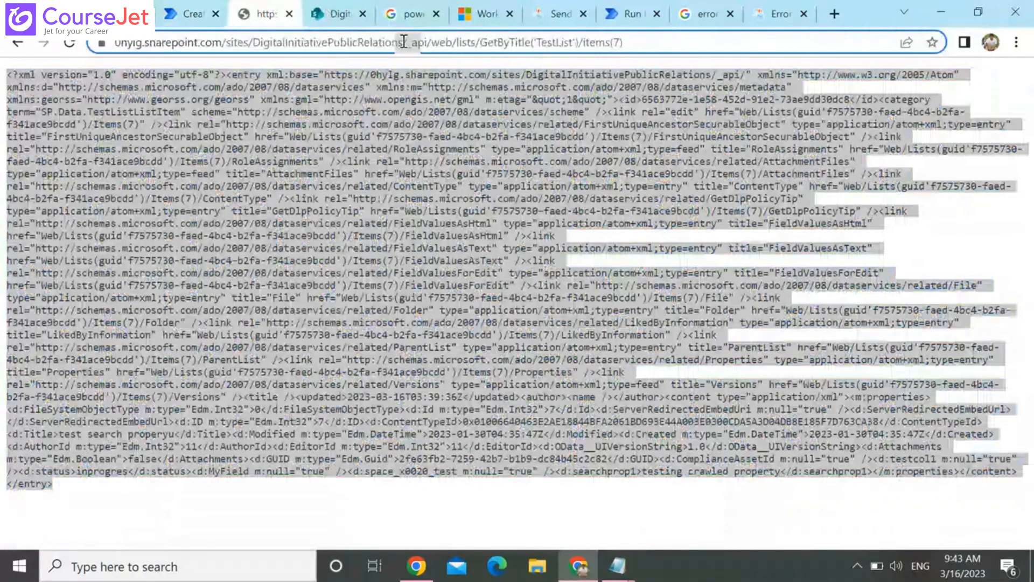
pyautogui.click(403, 42)
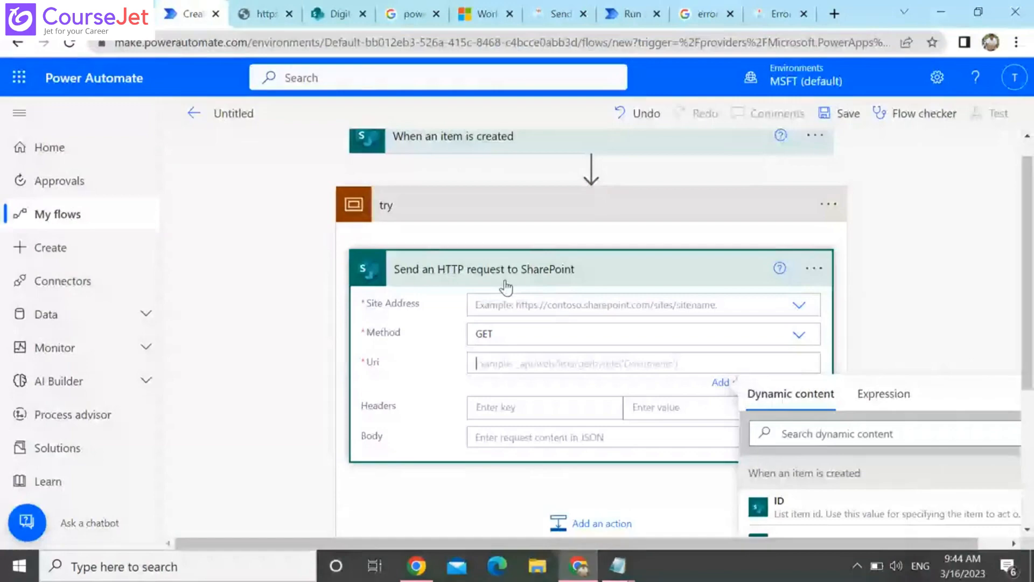
# Copy the site URL from the same SharePoint address and set the request's Site Address to Digital Initiative Public Relations
pyautogui.click(333, 14)
pyautogui.click(268, 13)
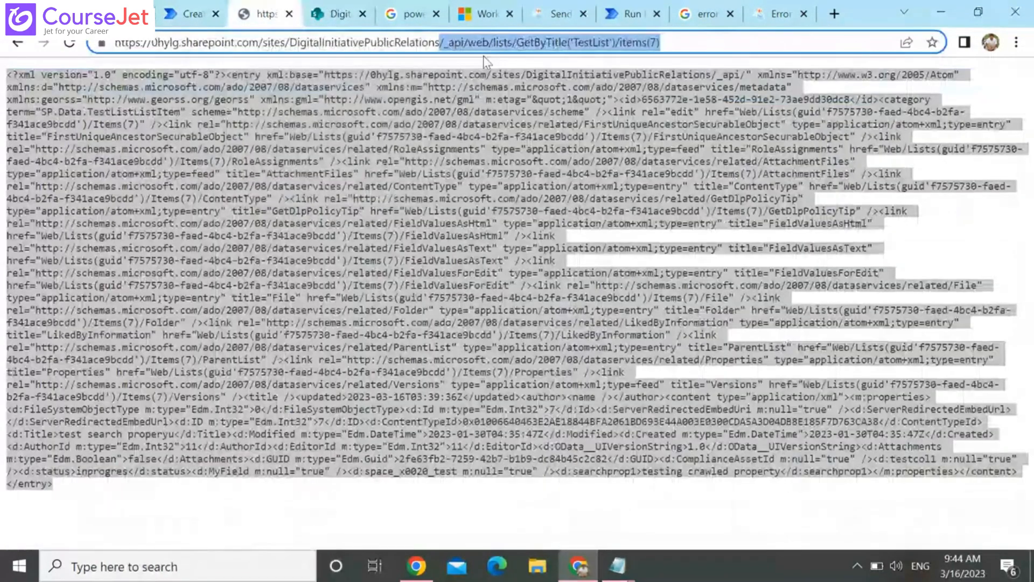
pyautogui.click(441, 43)
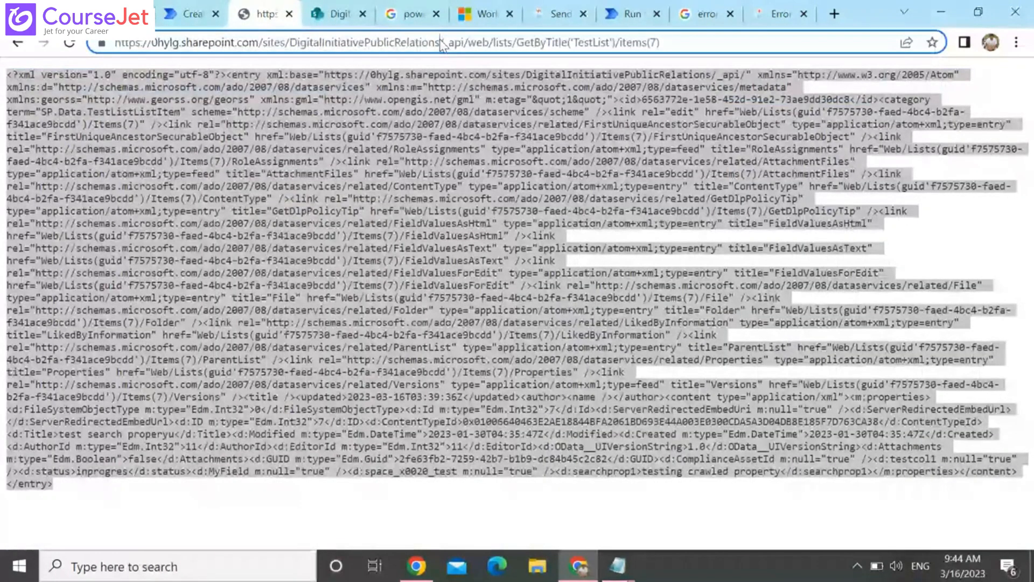
pyautogui.hotkey('shift', 'Home')
pyautogui.hotkey('ctrl', 'c')
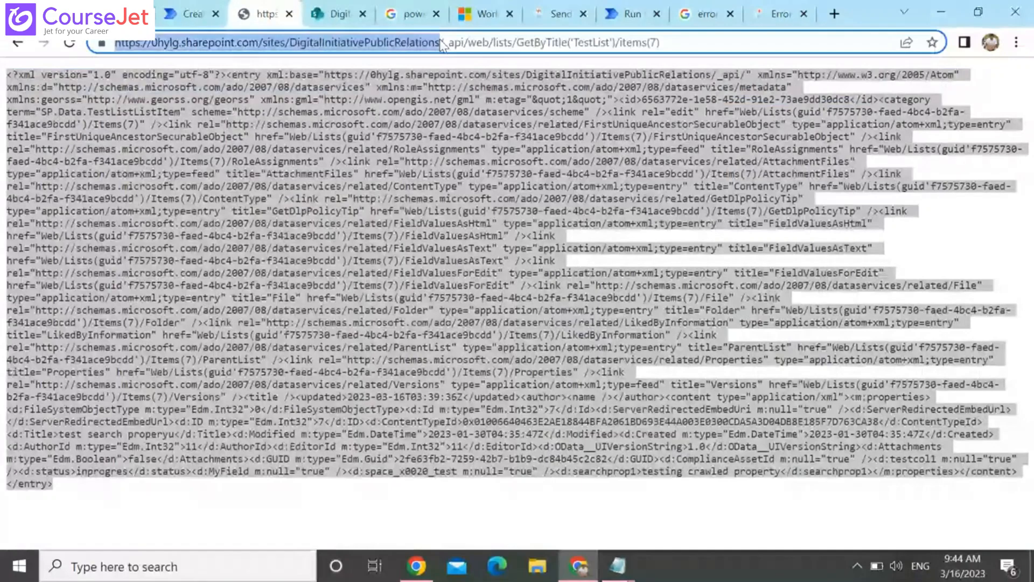
pyautogui.click(189, 13)
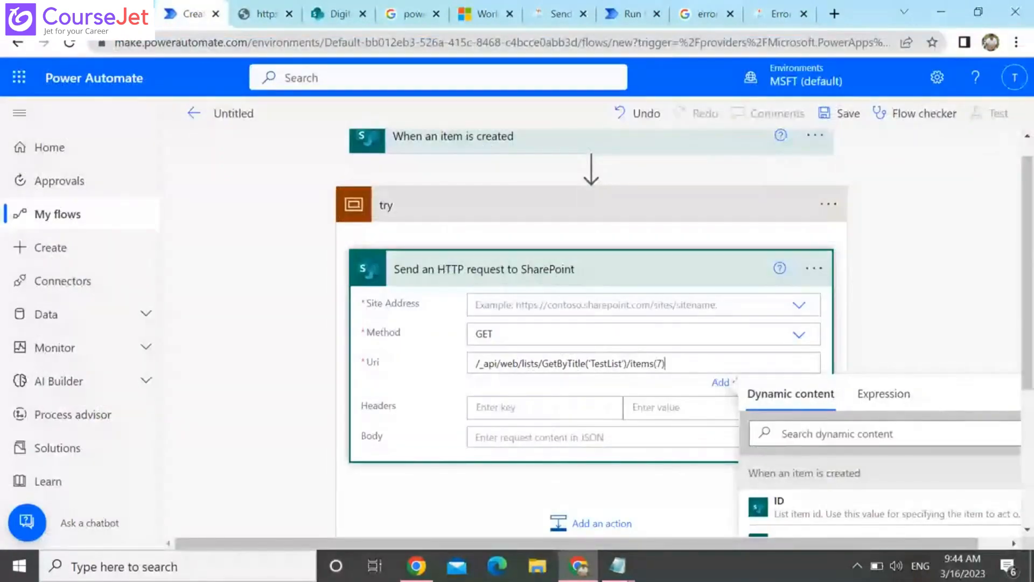
pyautogui.click(573, 311)
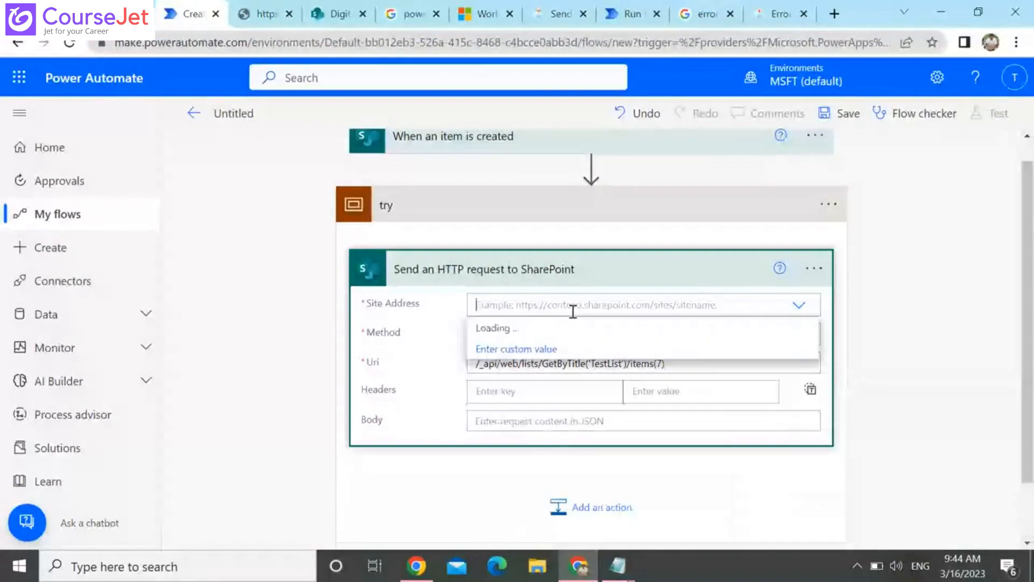
pyautogui.hotkey('ctrl', 'v')
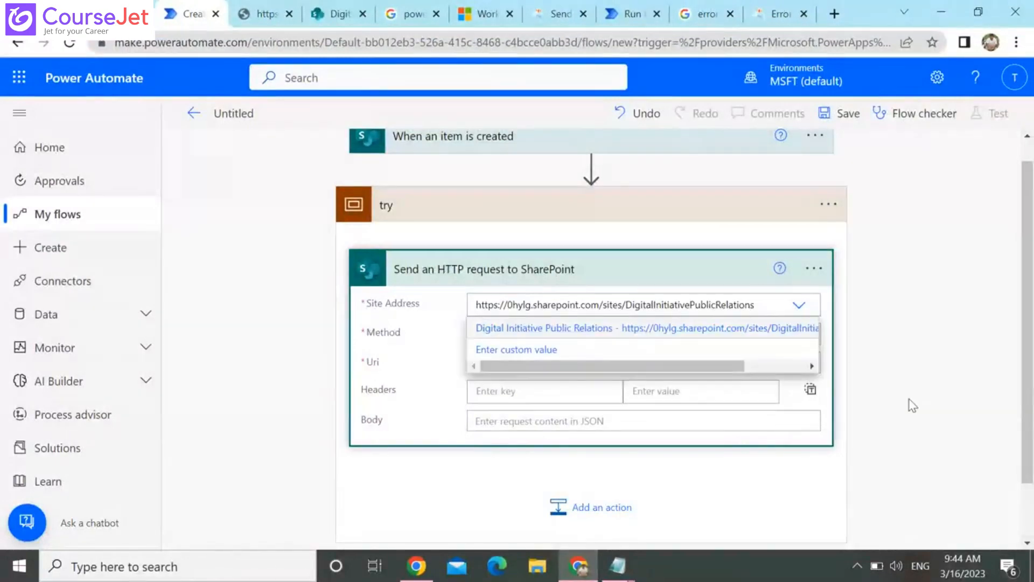
pyautogui.click(989, 429)
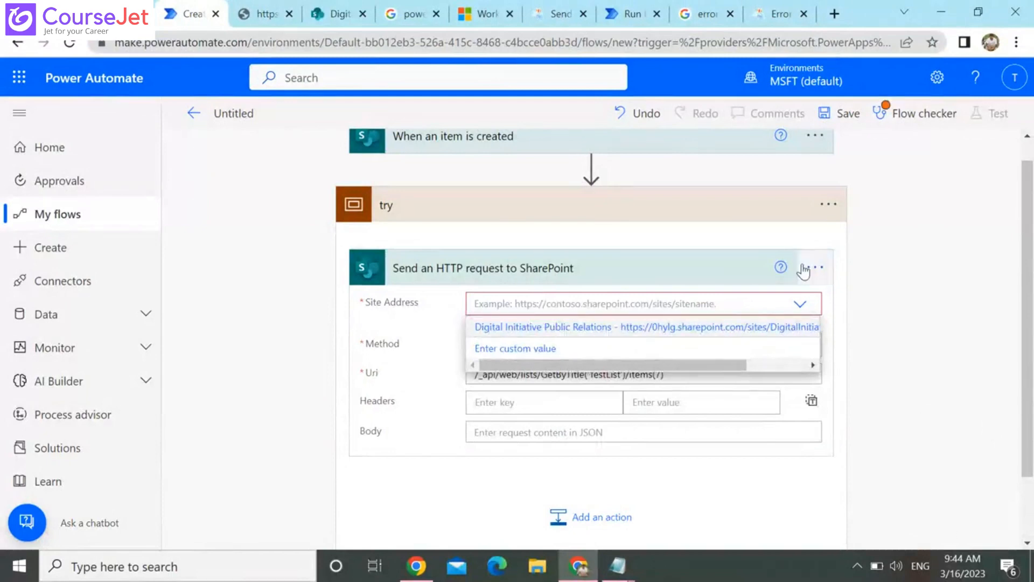
pyautogui.click(688, 334)
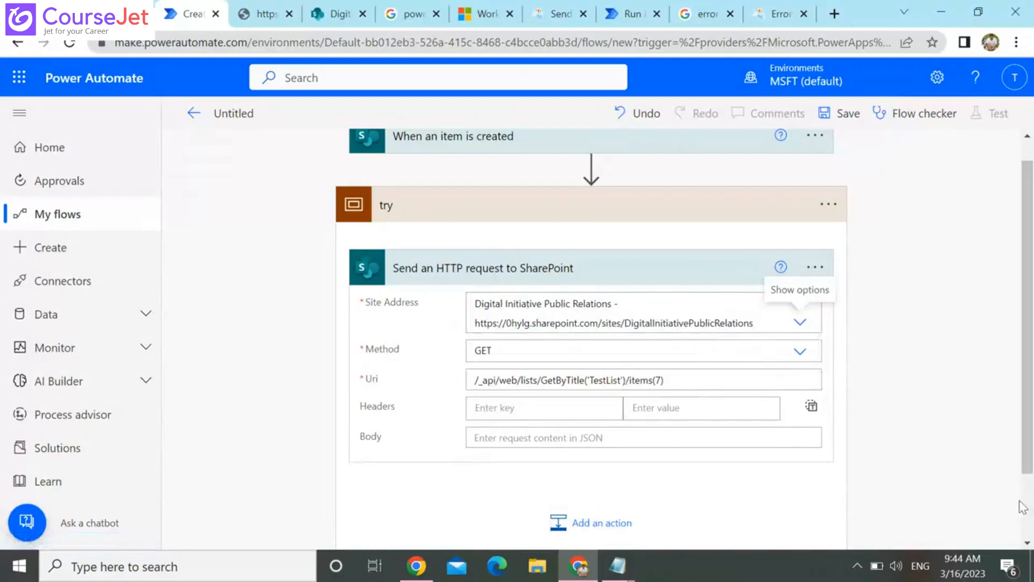
# Collapse the try scope and add a second Scope control after it, searching the operations for "scope"
pyautogui.scroll(-2, 830, 485)
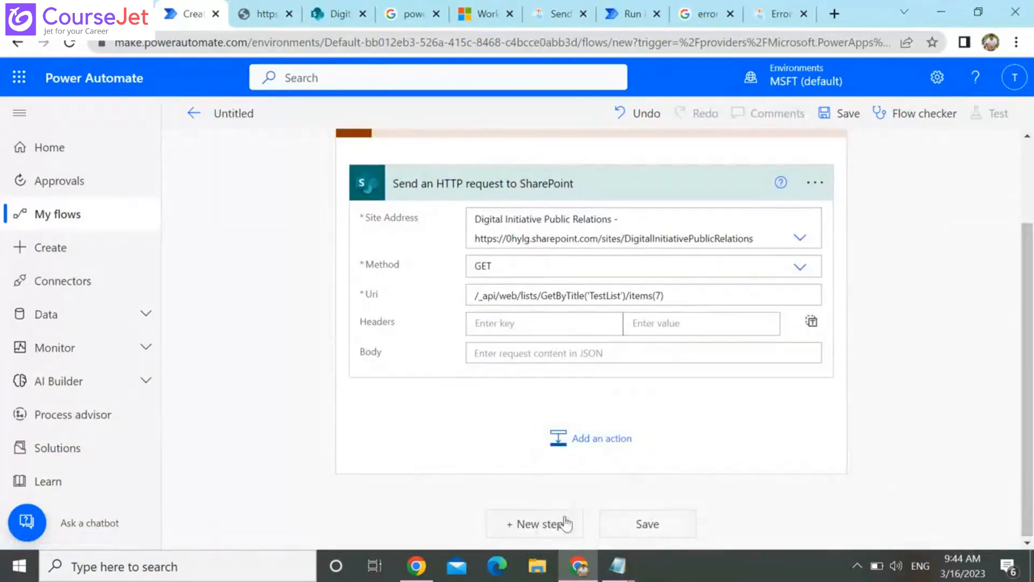
pyautogui.click(539, 524)
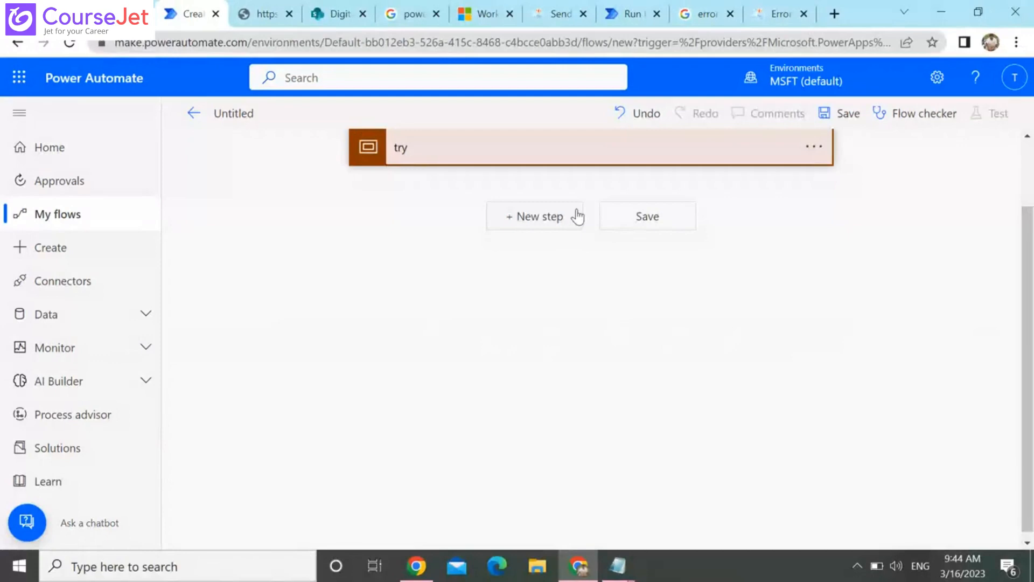
pyautogui.click(577, 216)
pyautogui.scroll(-5, 1002, 474)
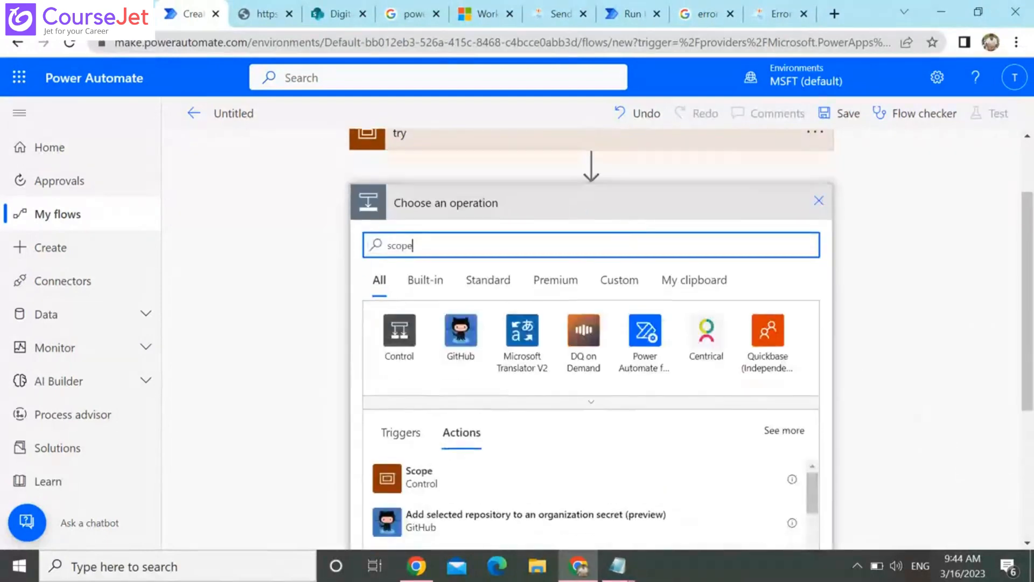
pyautogui.click(465, 240)
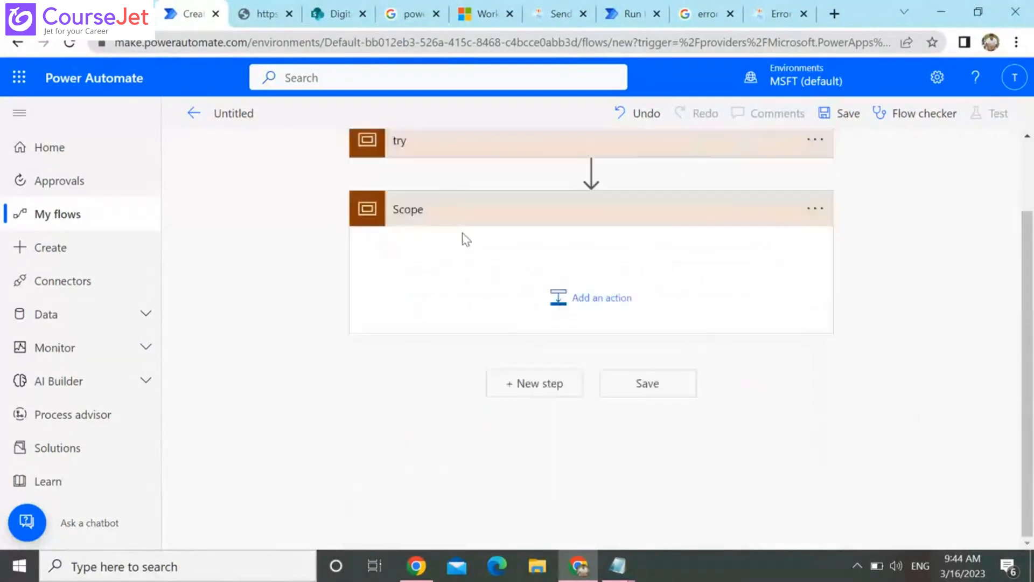
# Review the C# Corner error-handling article's instructions for the Catch scope, its run-after conditions and the Finally scope
pyautogui.click(774, 8)
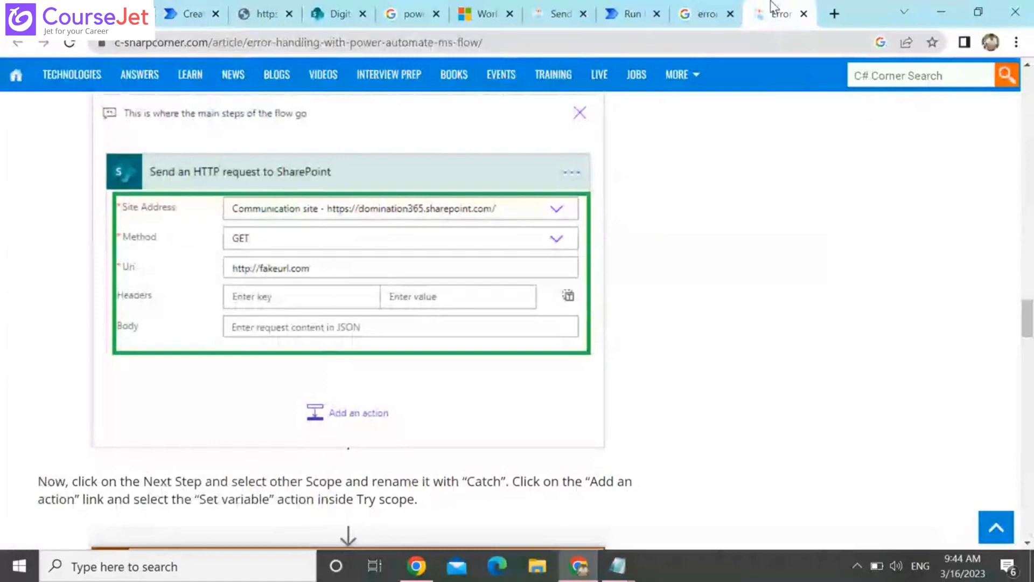
pyautogui.scroll(-10, 774, 6)
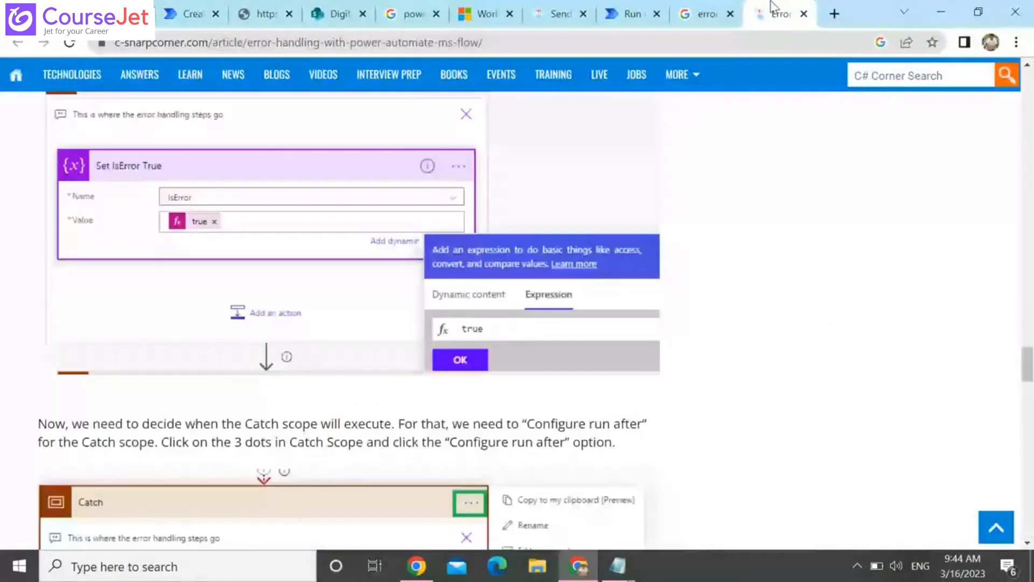
pyautogui.scroll(-6, 774, 6)
pyautogui.scroll(-1, 774, 6)
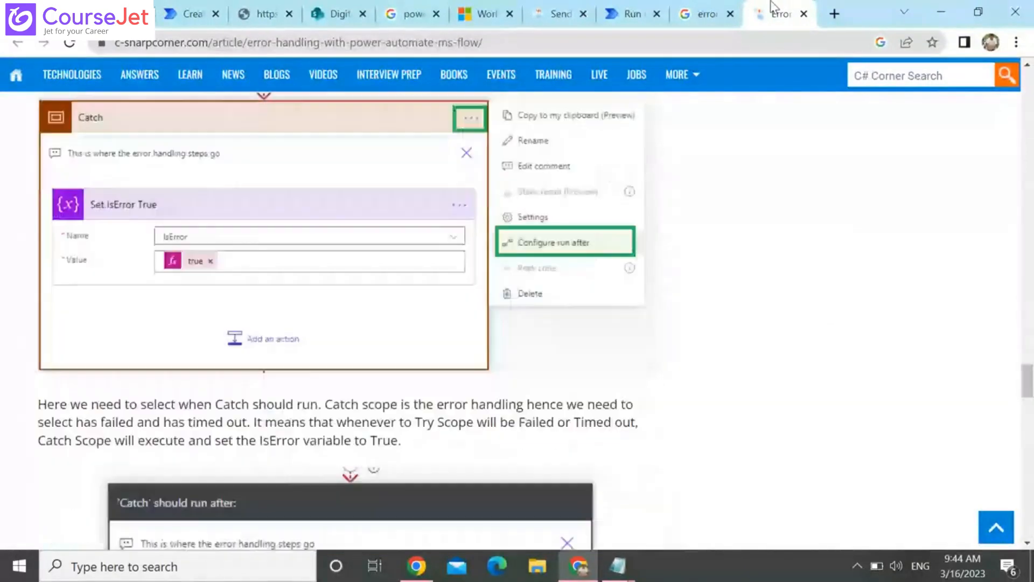
pyautogui.scroll(-5, 771, 5)
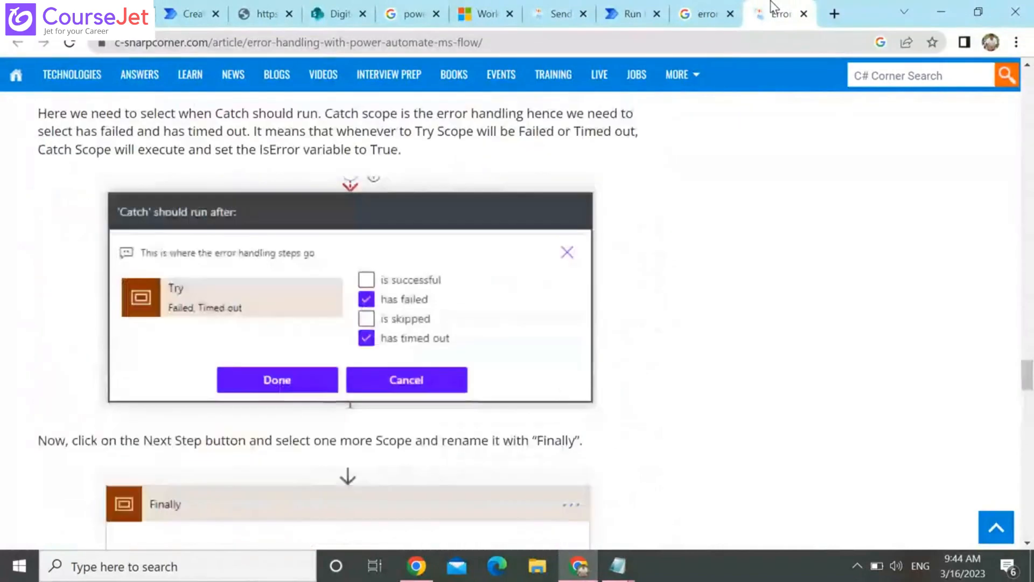
pyautogui.scroll(-6, 770, 1)
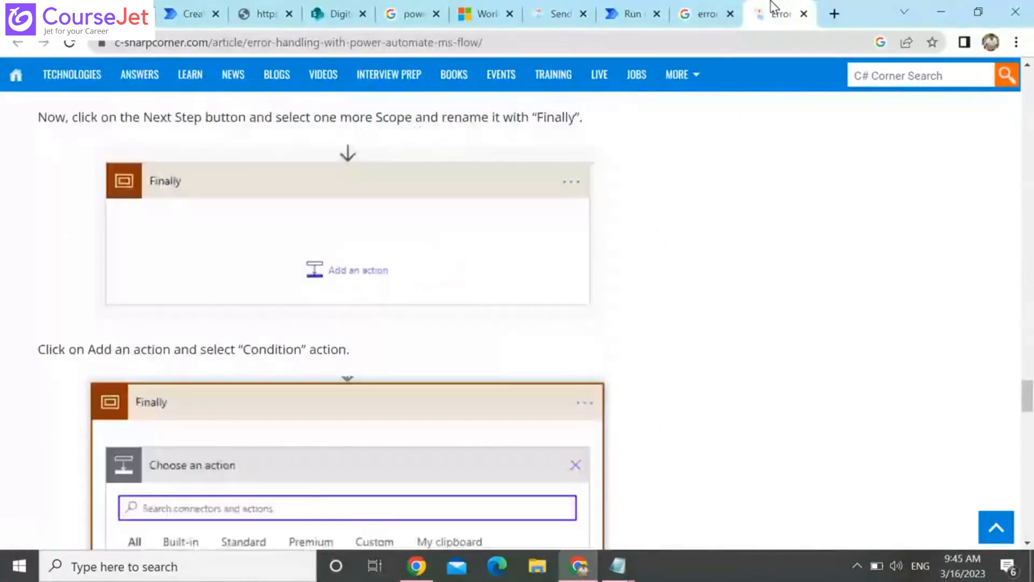
pyautogui.scroll(-12, 774, 5)
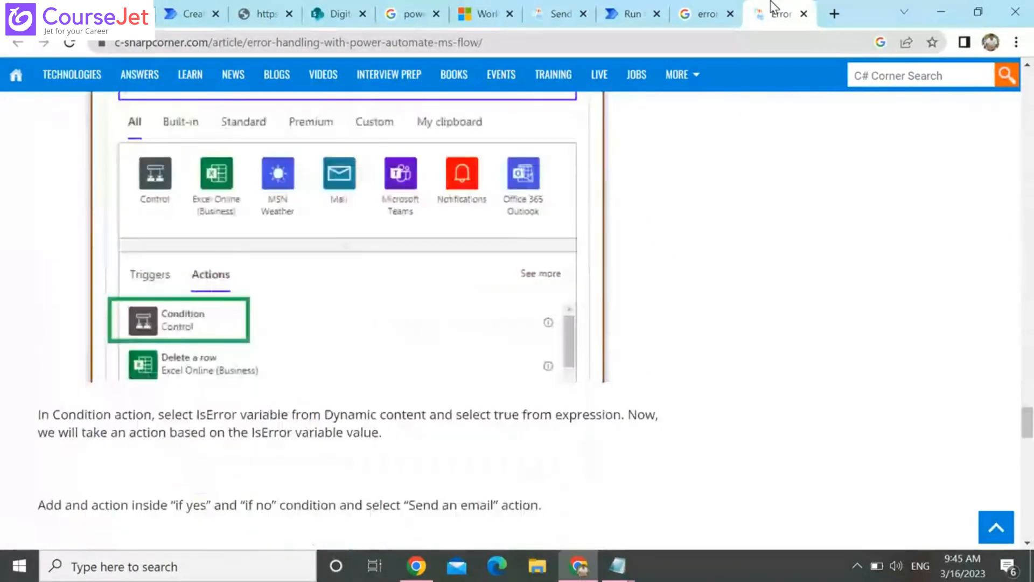
pyautogui.scroll(-4, 770, 5)
pyautogui.scroll(1, 771, 6)
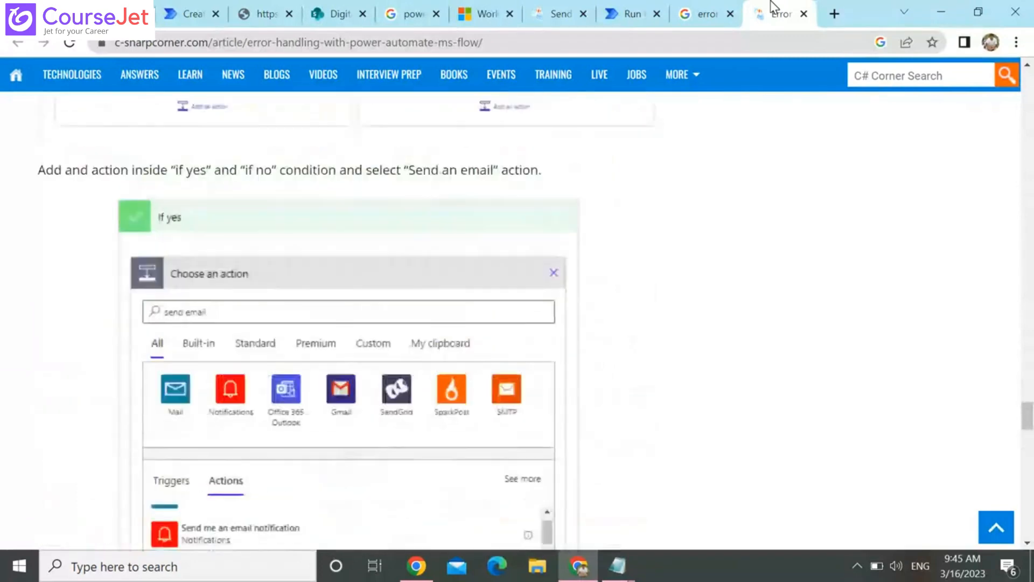
pyautogui.scroll(10, 771, 6)
pyautogui.scroll(8, 770, 5)
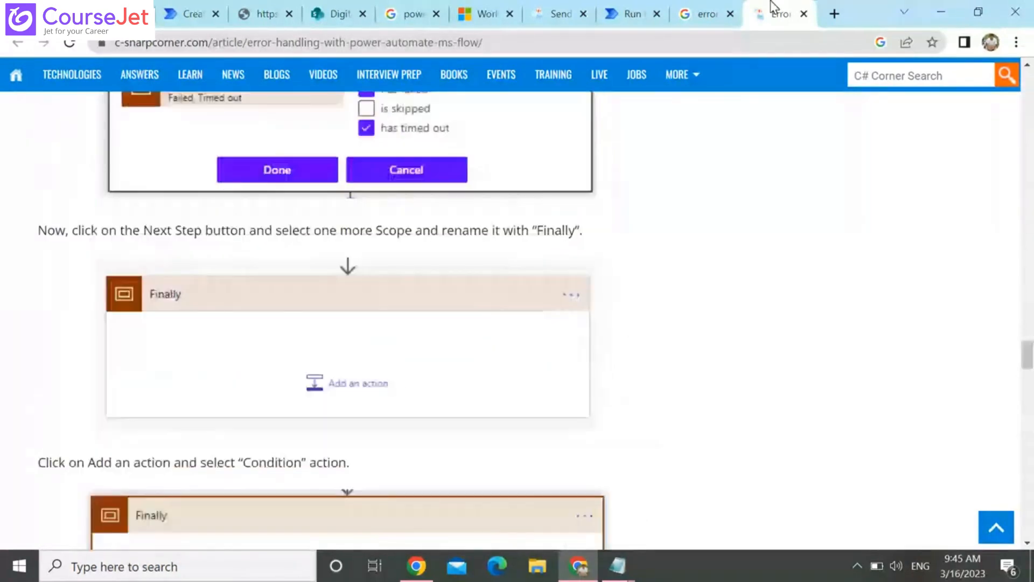
pyautogui.scroll(8, 774, 6)
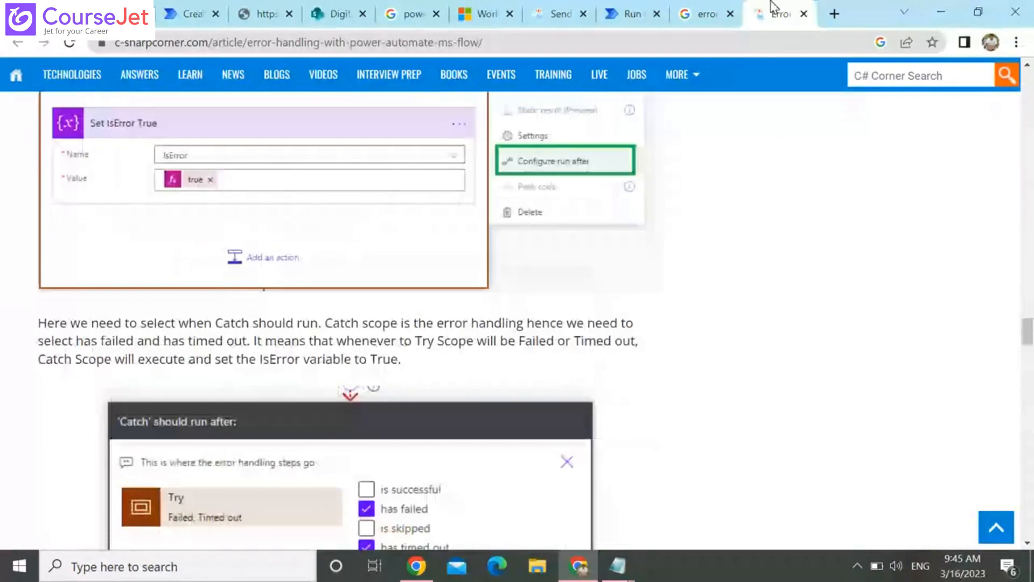
pyautogui.scroll(10, 774, 6)
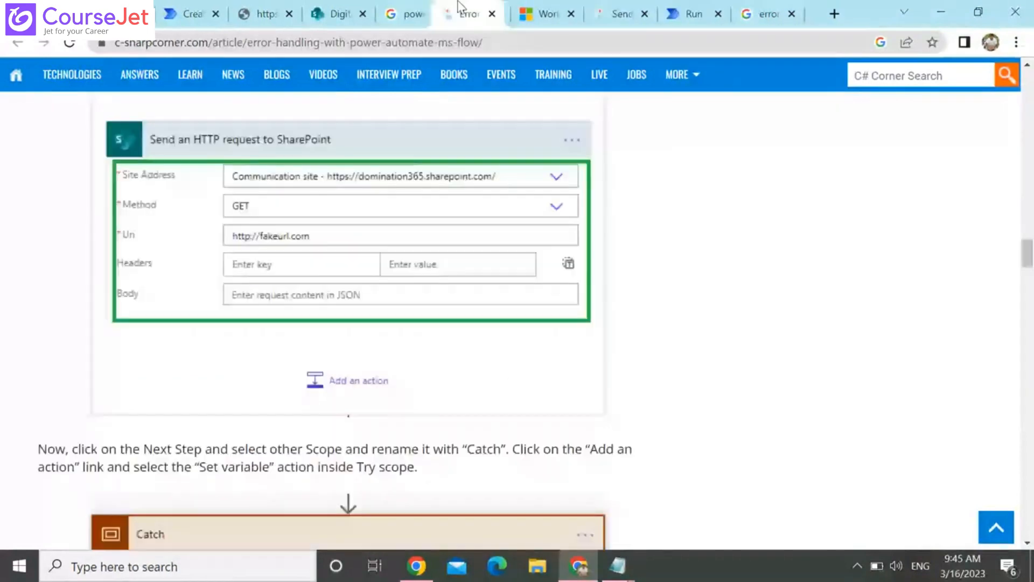
pyautogui.moveTo(774, 6); pyautogui.dragTo(479, 11)
# Return to the flow and rename the new Scope action as "catch"
pyautogui.click(196, 6)
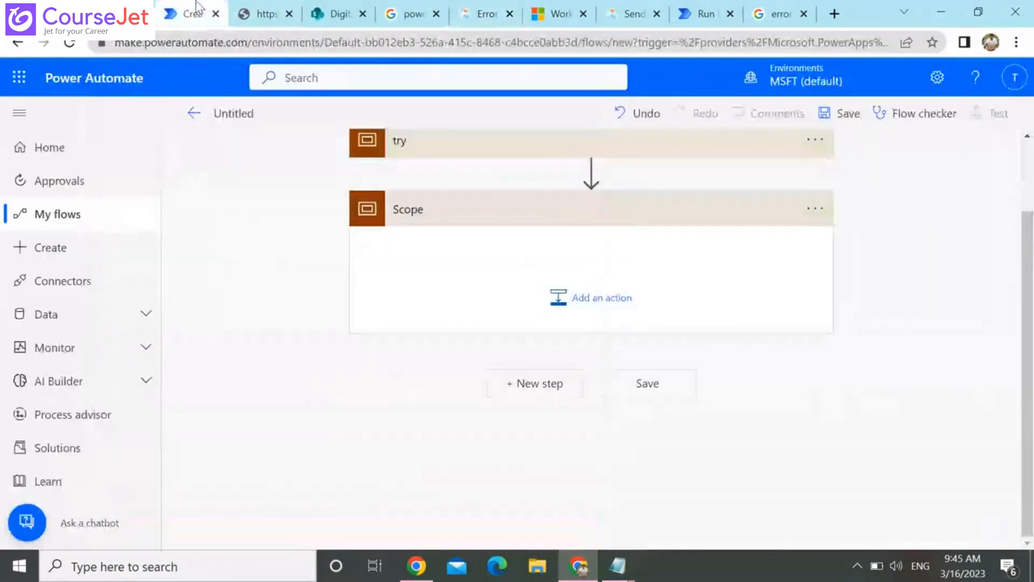
pyautogui.click(797, 209)
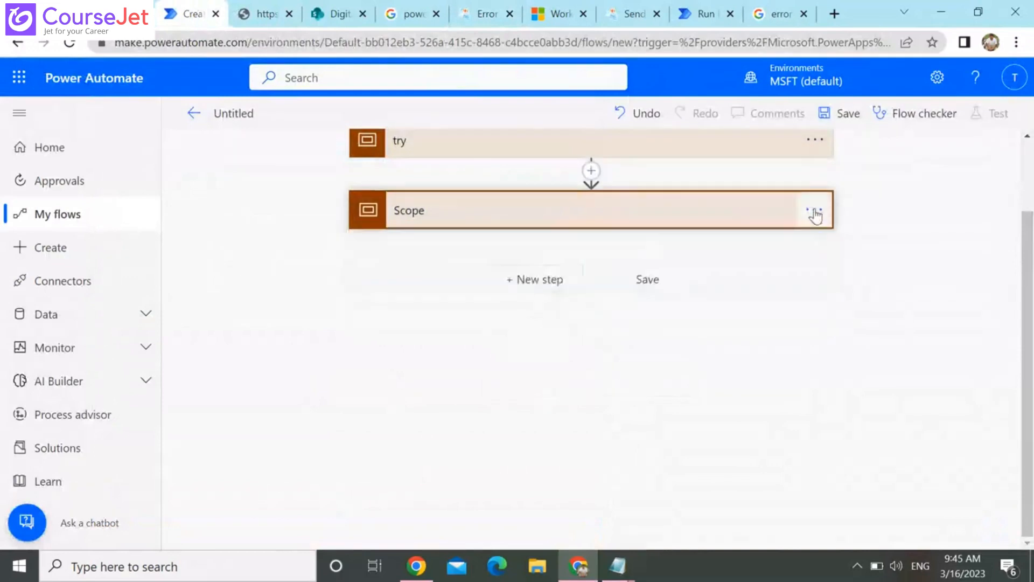
pyautogui.click(816, 211)
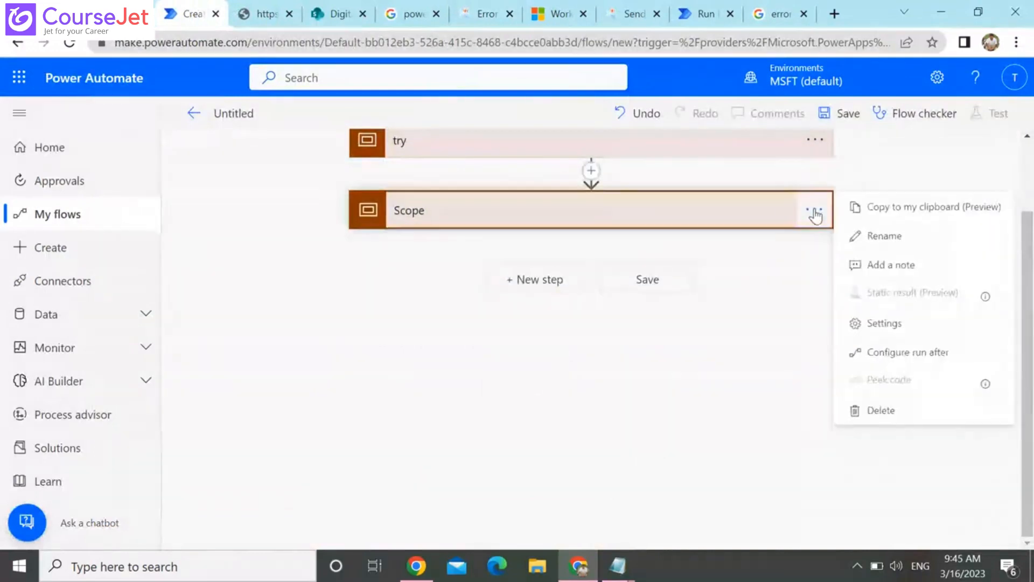
pyautogui.click(908, 245)
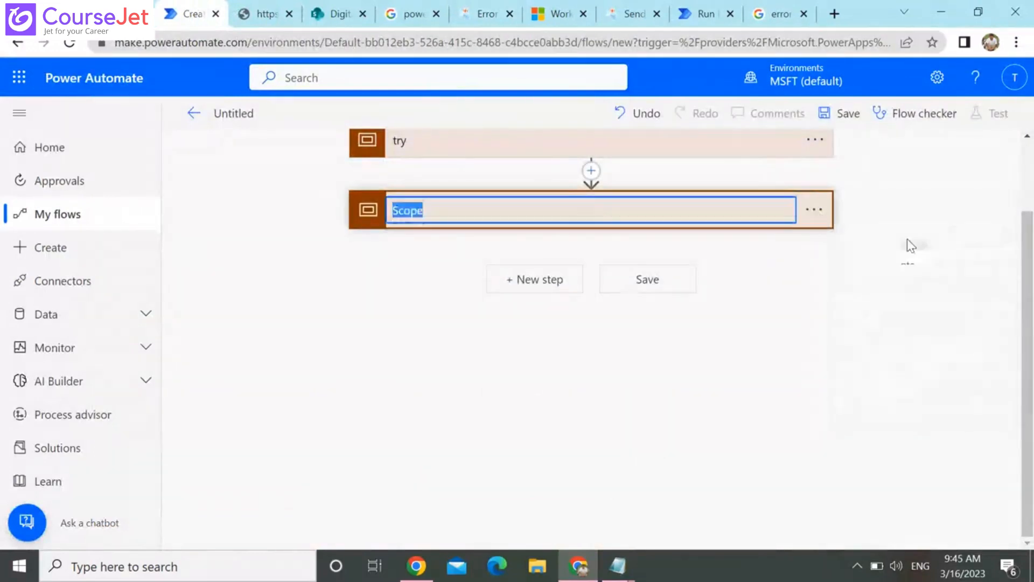
pyautogui.write('catch')
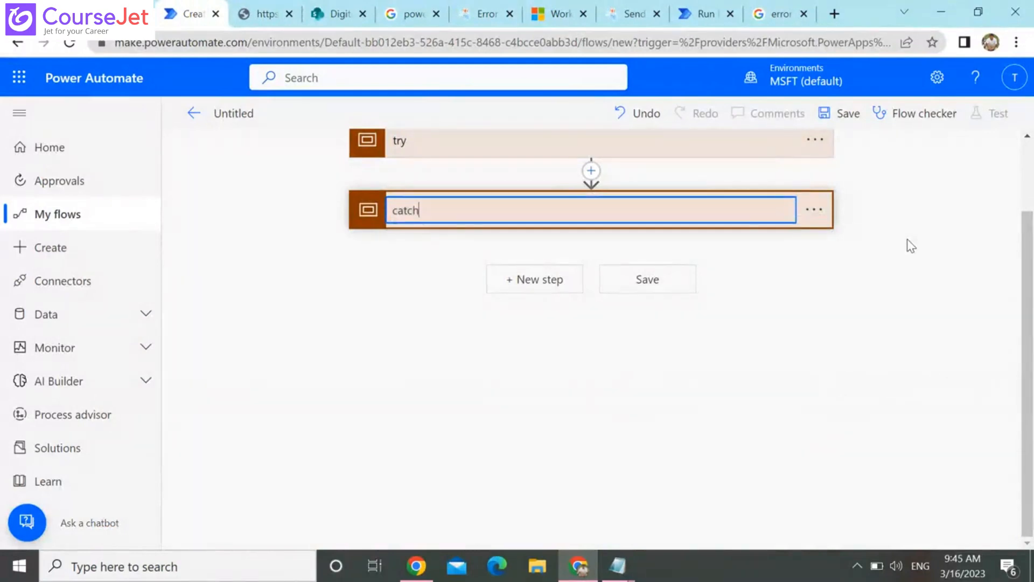
pyautogui.click(862, 253)
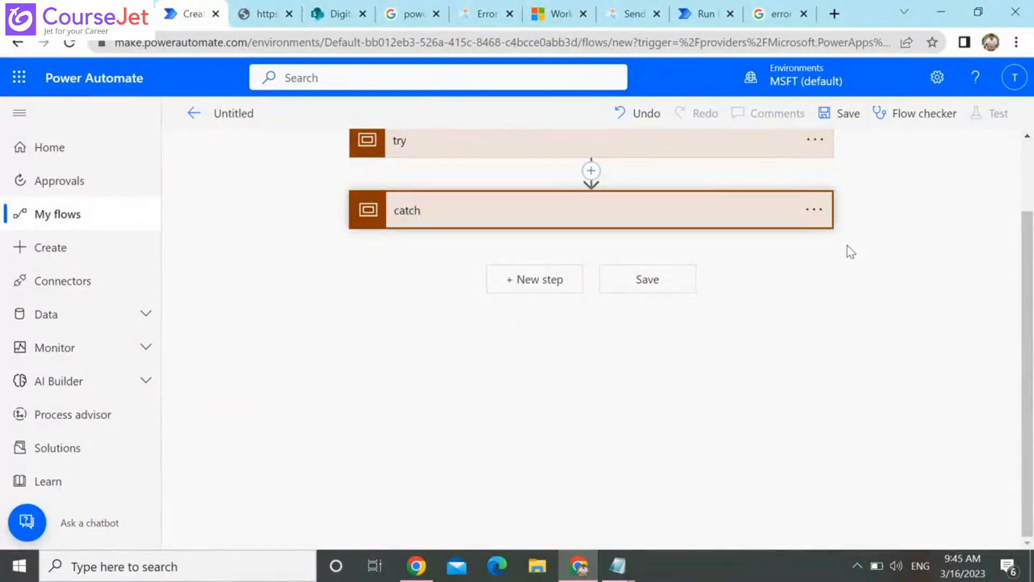
pyautogui.click(816, 210)
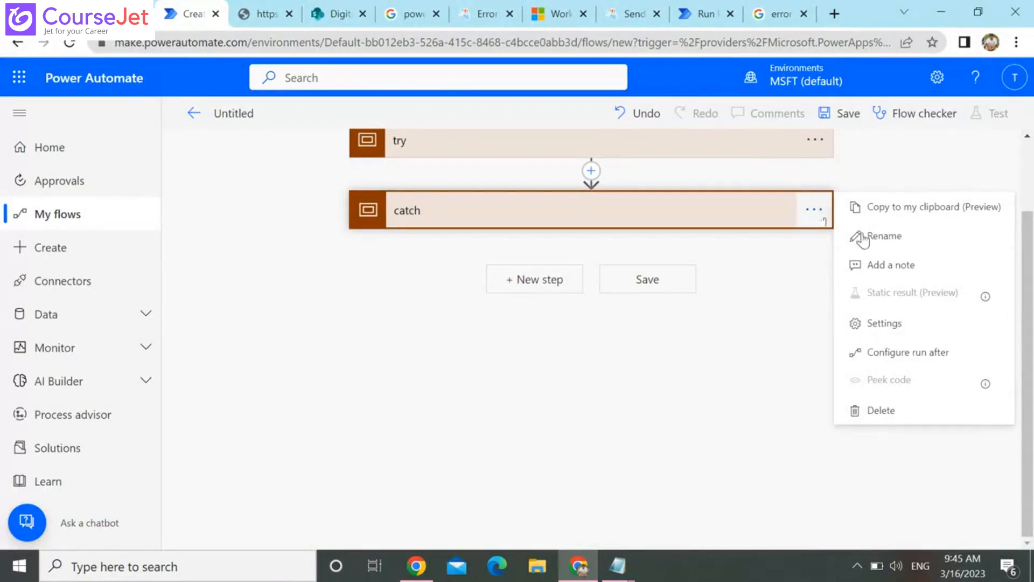
pyautogui.click(931, 353)
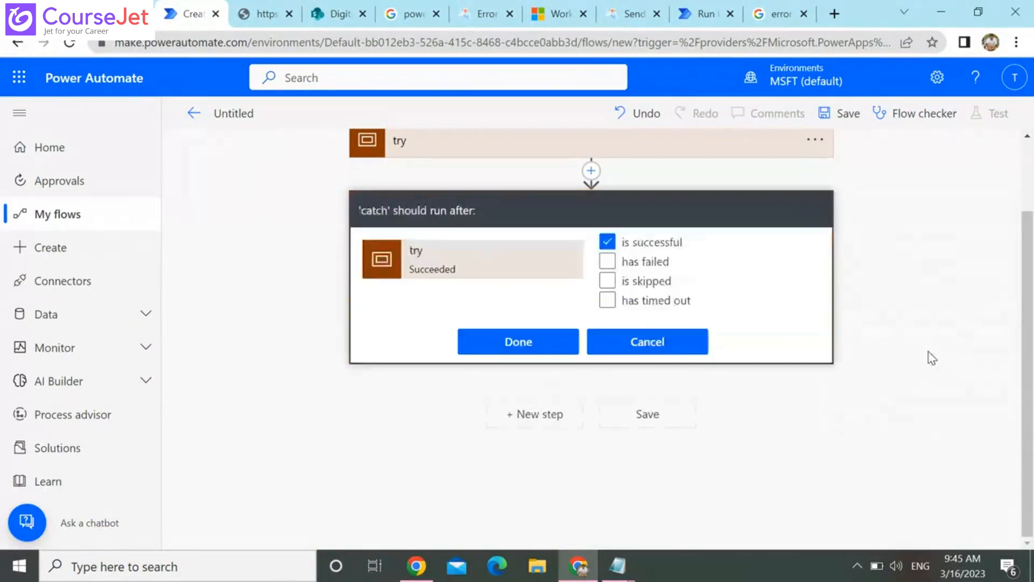
pyautogui.click(676, 342)
# Configure the catch scope to run only after the try scope has failed or has timed out
pyautogui.click(814, 210)
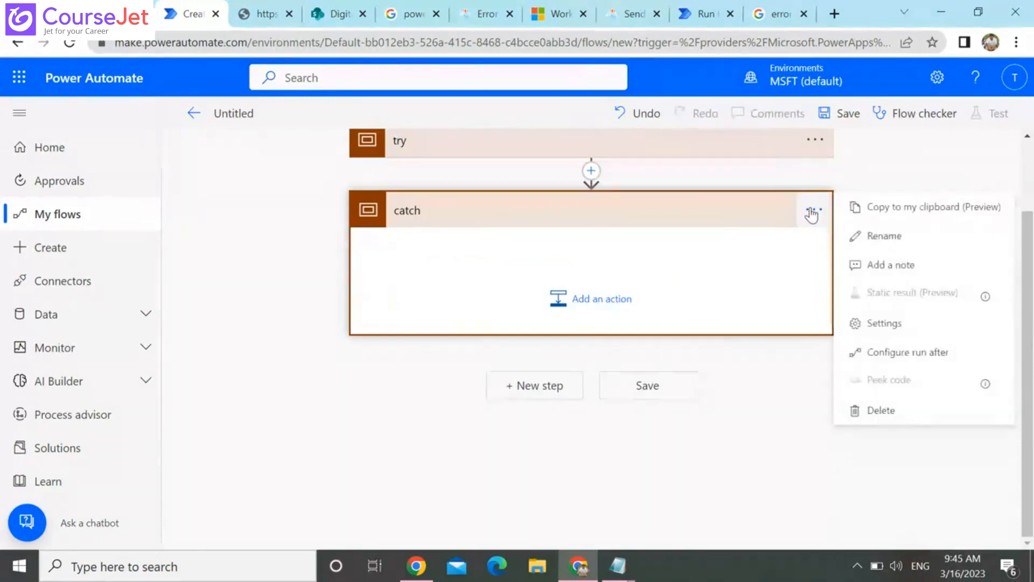
pyautogui.click(907, 356)
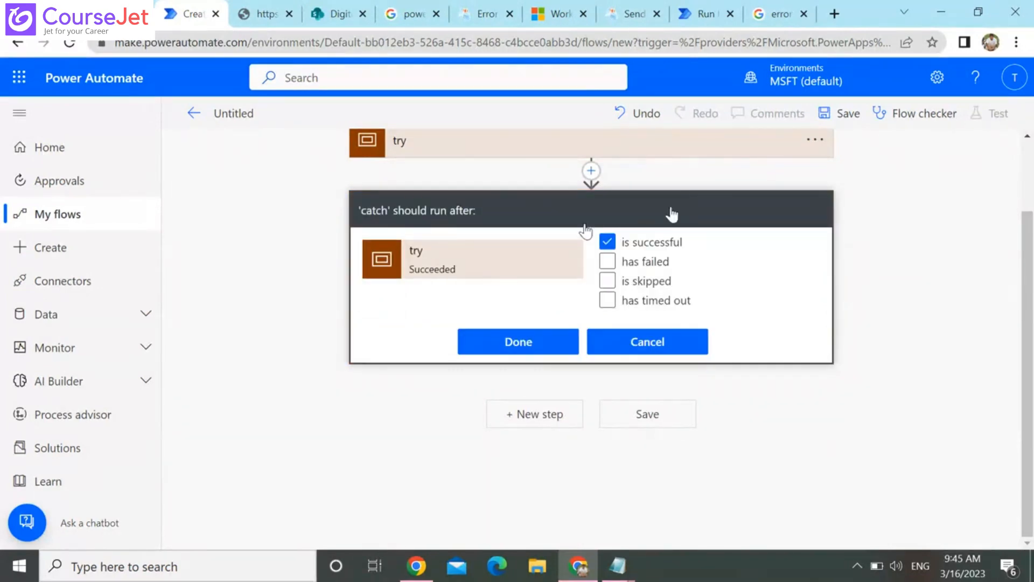
pyautogui.click(610, 246)
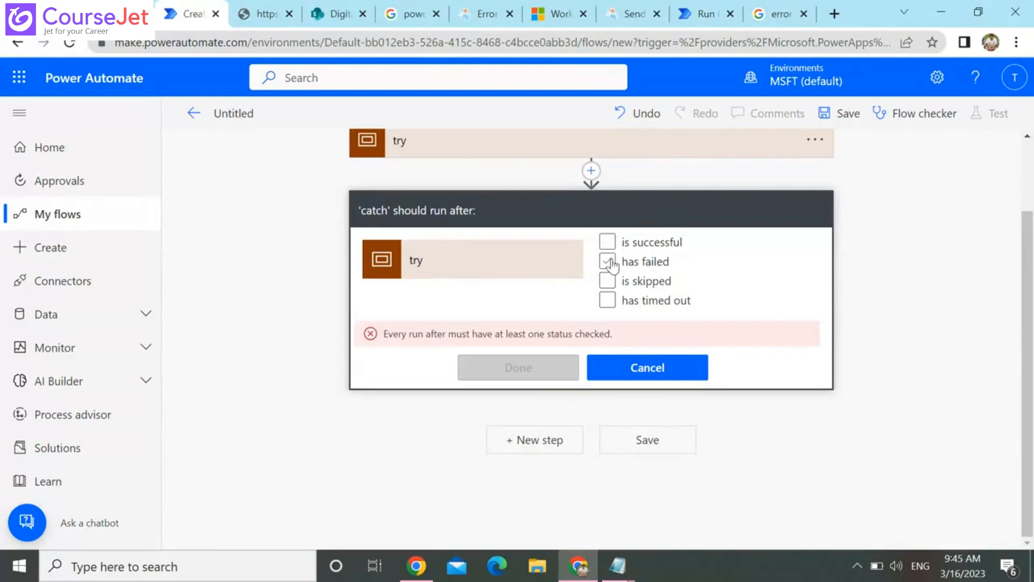
pyautogui.click(611, 263)
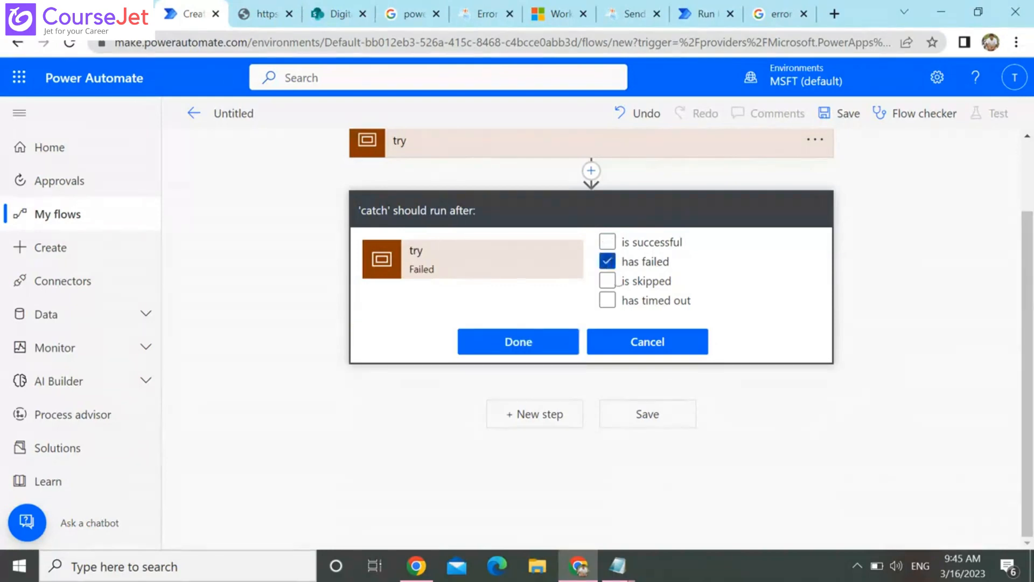
pyautogui.click(608, 300)
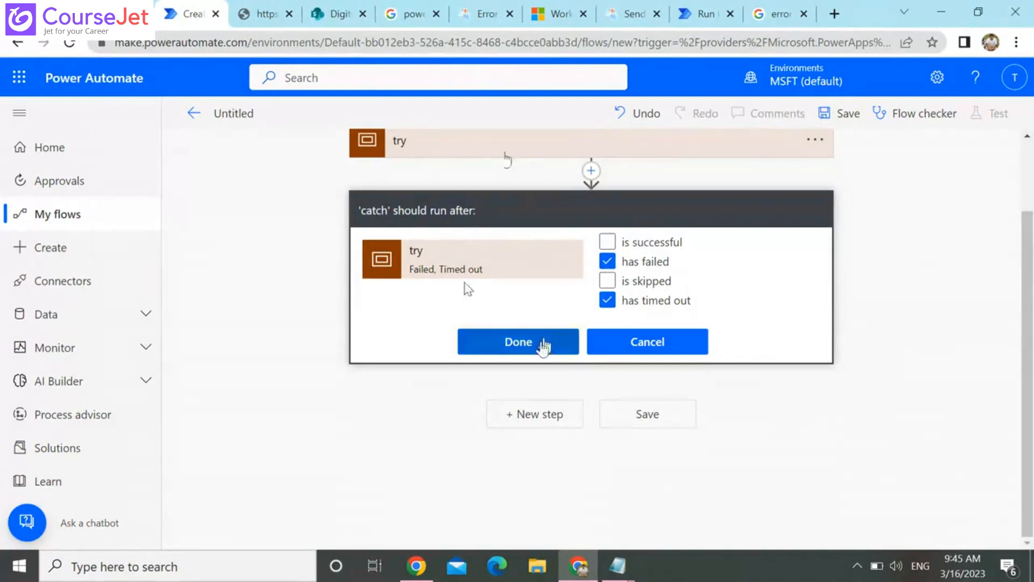
pyautogui.click(544, 345)
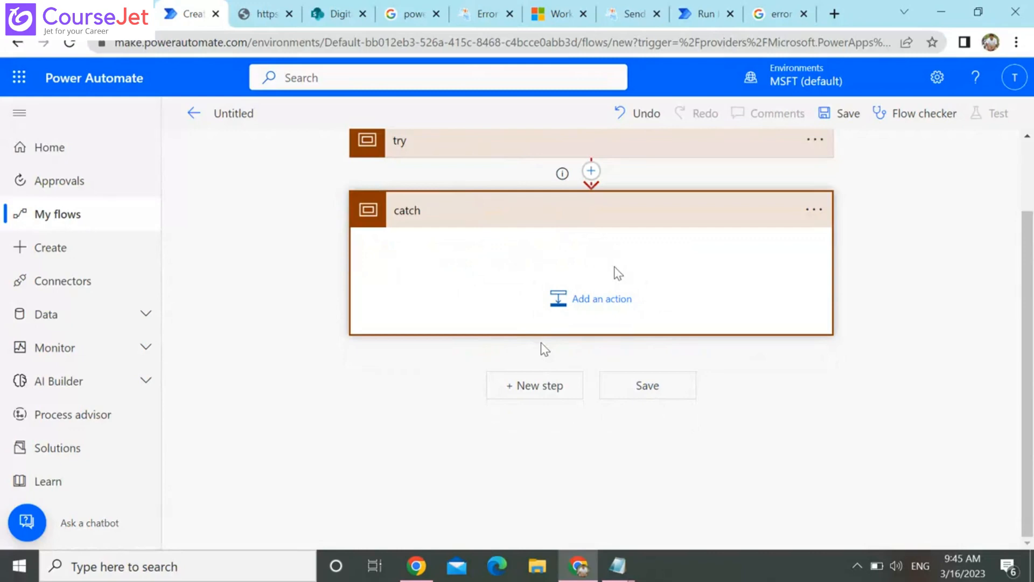
# Add the Office 365 Outlook action Send an email (V2) inside the catch scope, searching the operations for "send"
pyautogui.click(579, 292)
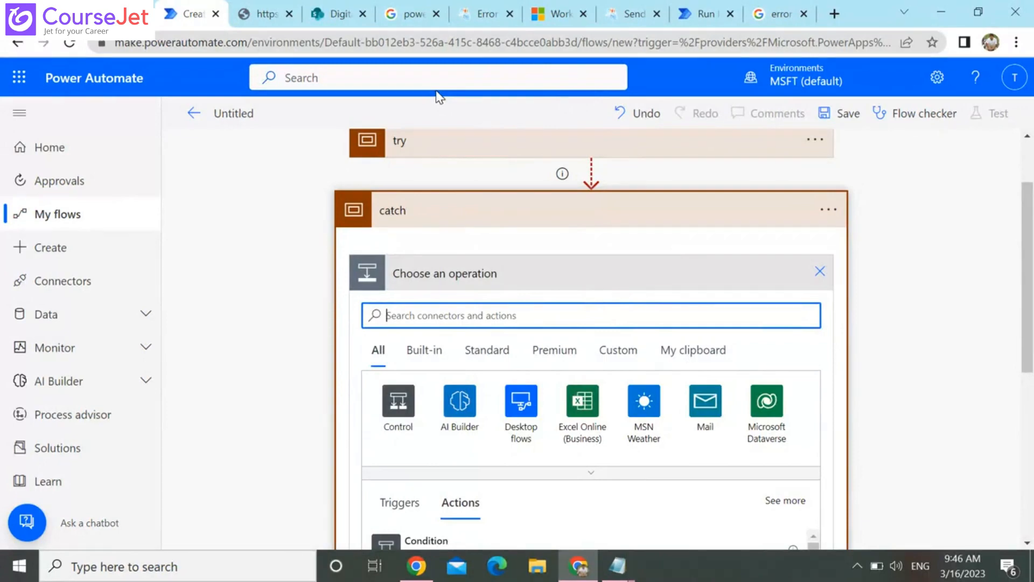
pyautogui.write('send')
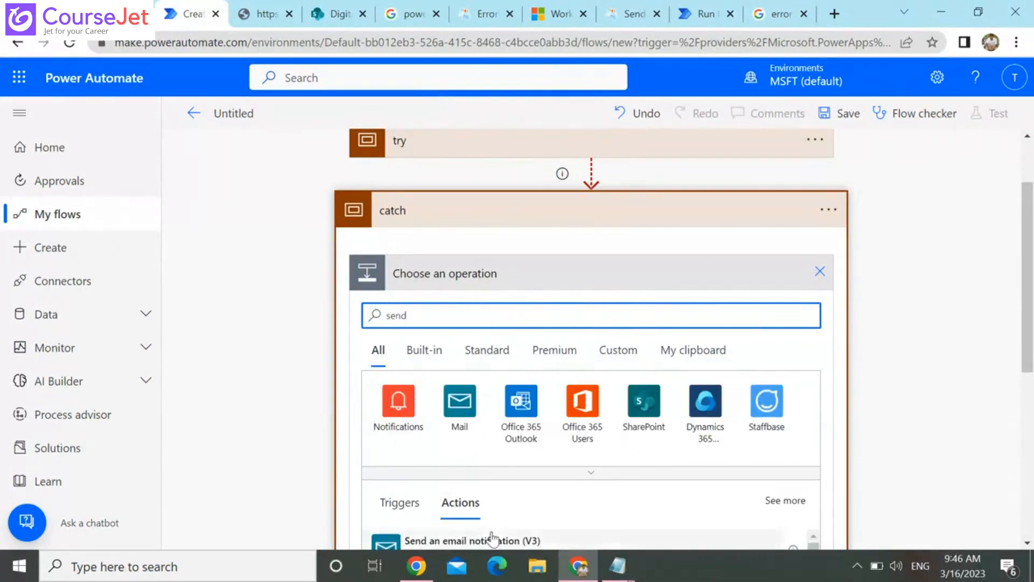
pyautogui.click(521, 401)
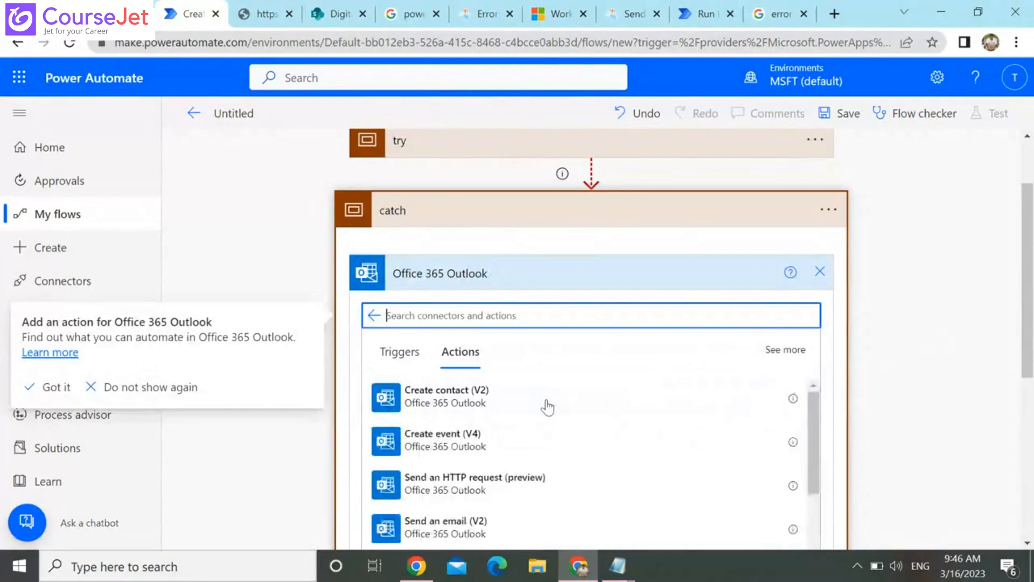
pyautogui.click(507, 525)
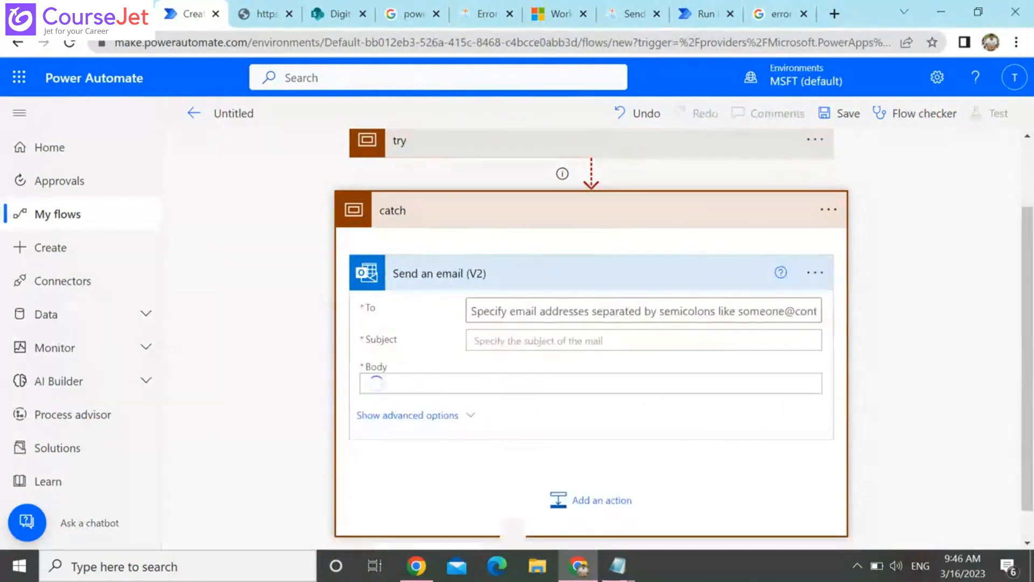
# Address the email to test1 with subject "Floww failed" and body "flow failed", and collapse the catch scope
pyautogui.click(573, 312)
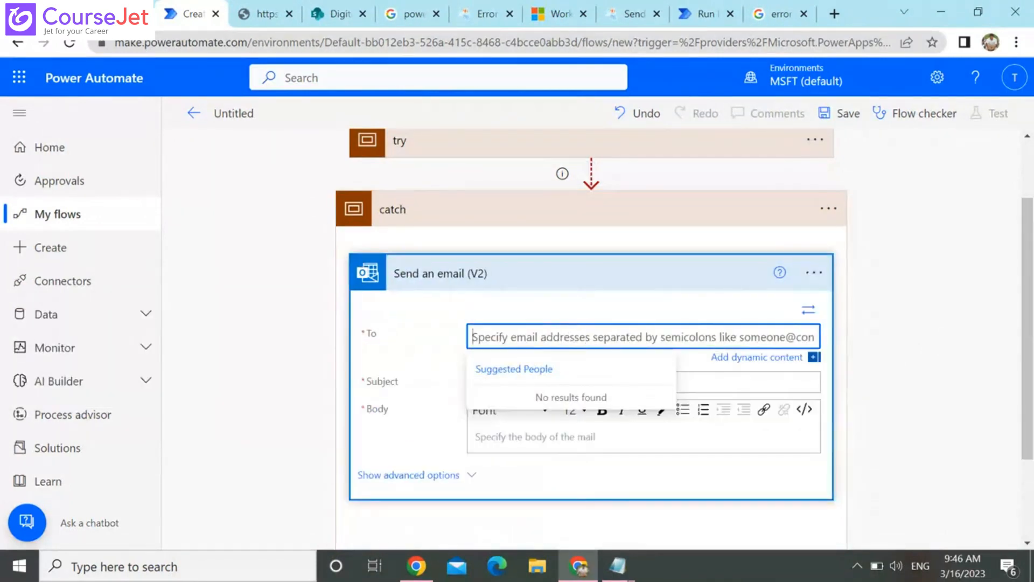
pyautogui.write('test1')
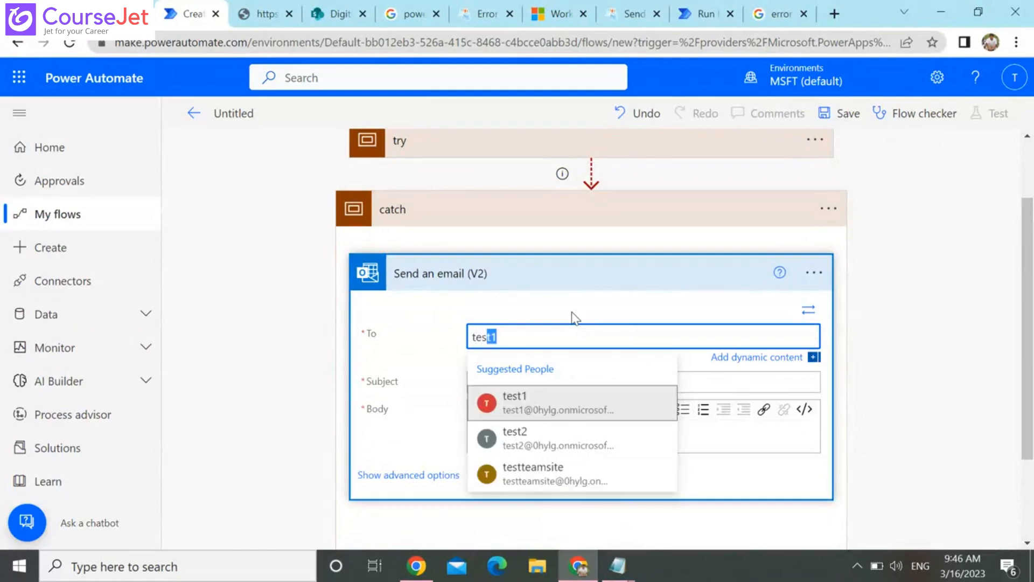
pyautogui.click(529, 404)
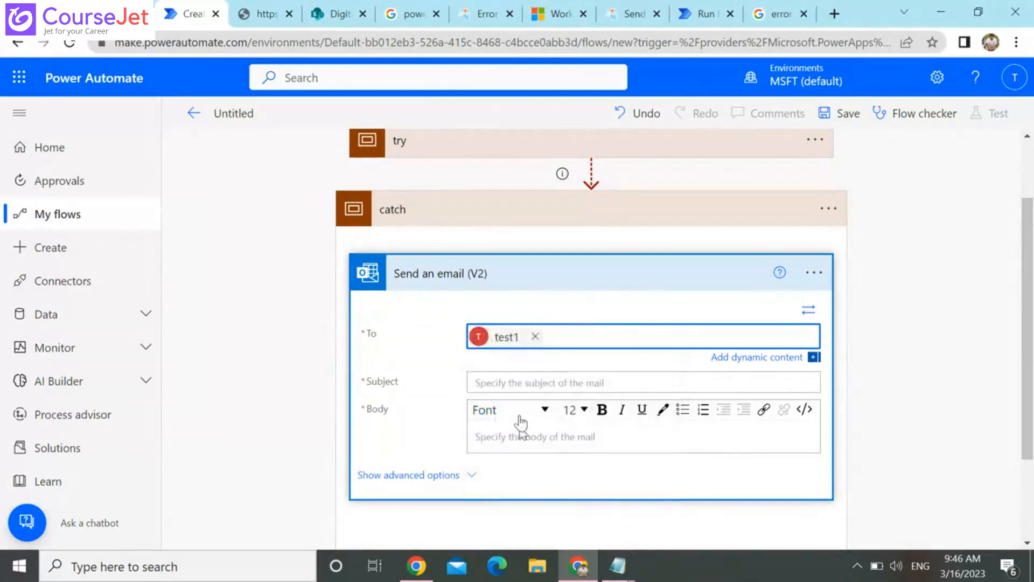
pyautogui.click(528, 376)
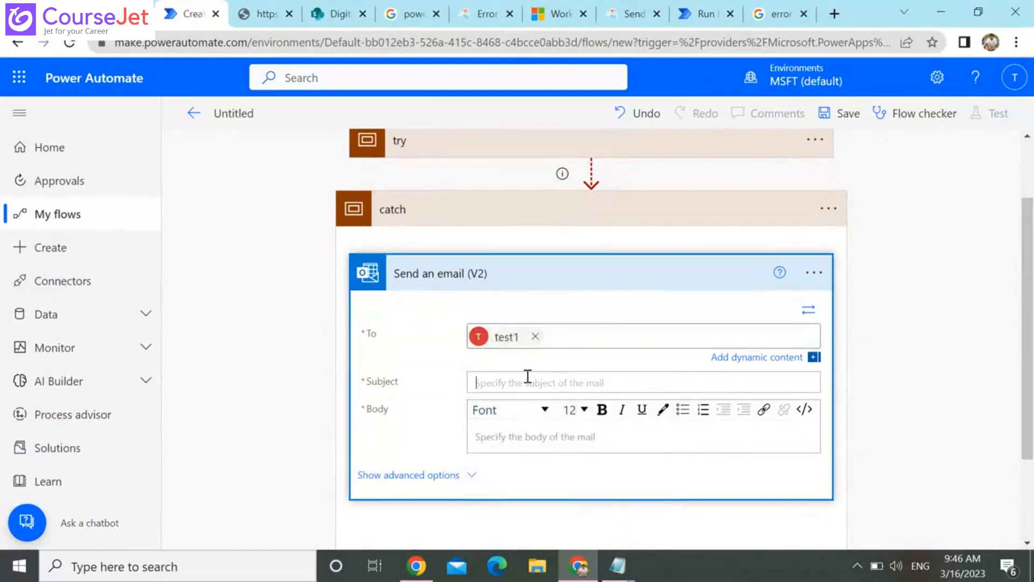
pyautogui.write('F')
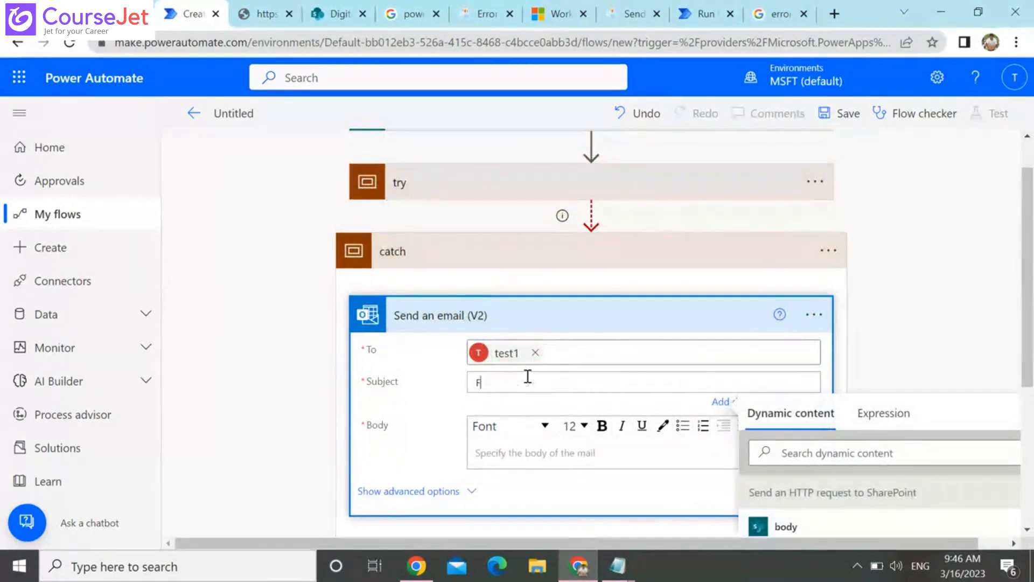
pyautogui.write('loww')
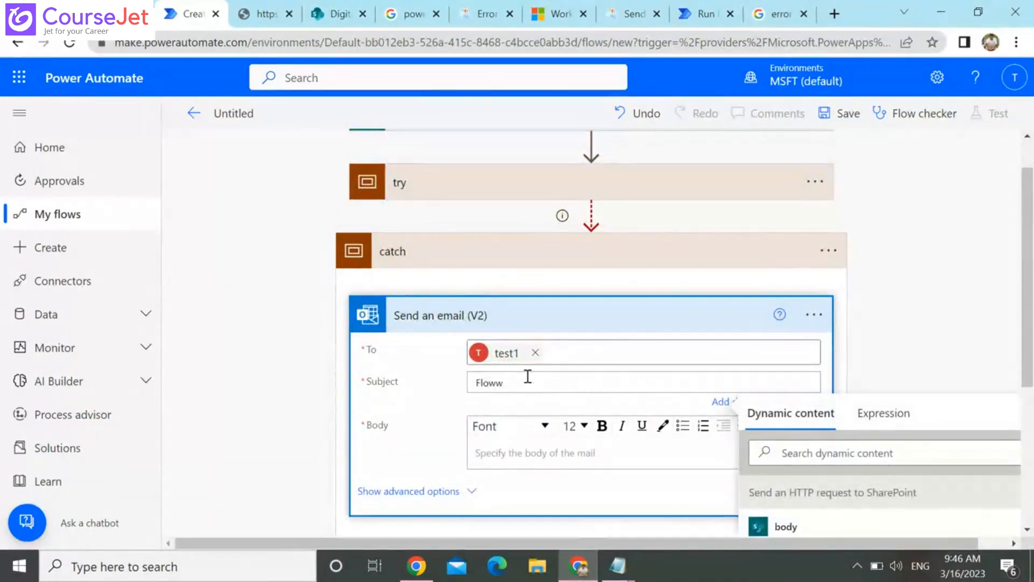
pyautogui.write(' failed')
pyautogui.press('Tab')
pyautogui.click(519, 453)
pyautogui.write('flow failed')
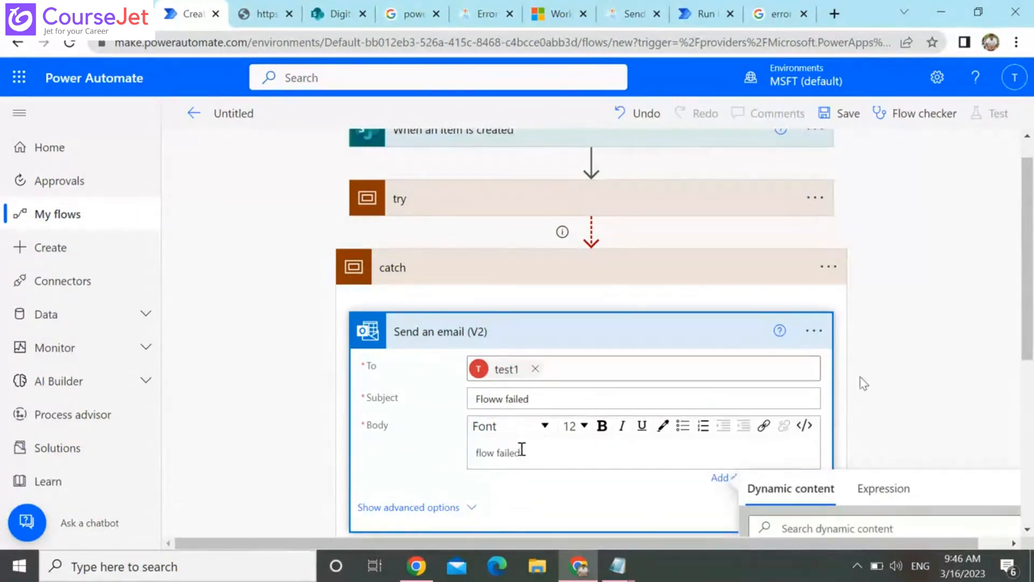
pyautogui.click(620, 273)
pyautogui.click(619, 273)
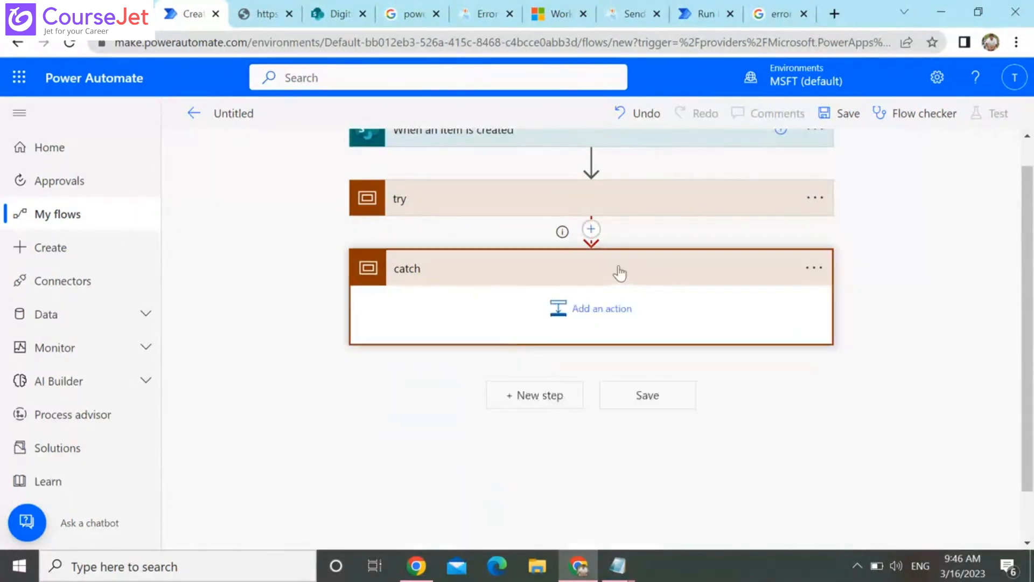
# Change the list title in the try scope's HTTP request Uri to the misspelled 'TestListt', and save the flow
pyautogui.click(561, 203)
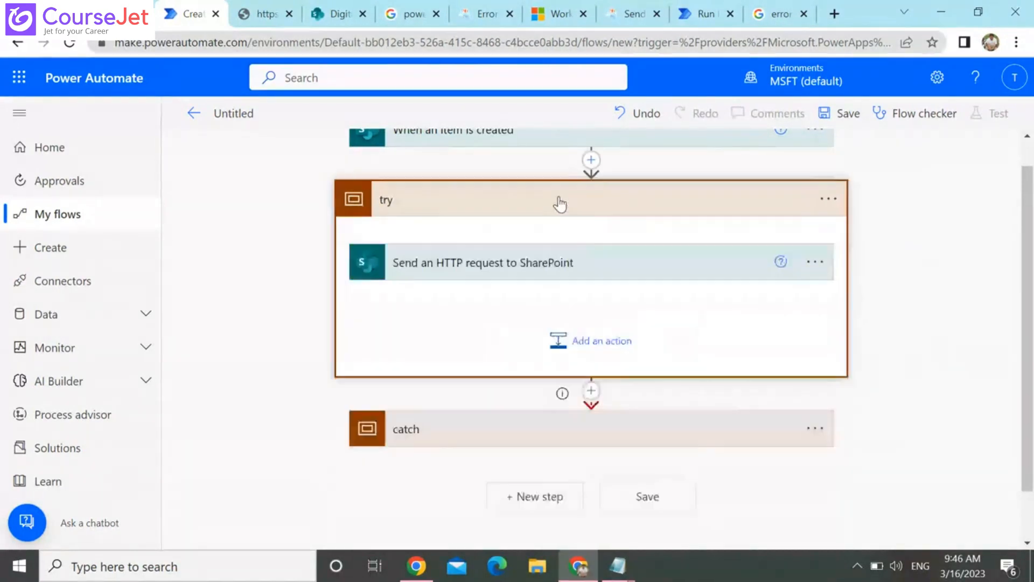
pyautogui.click(532, 271)
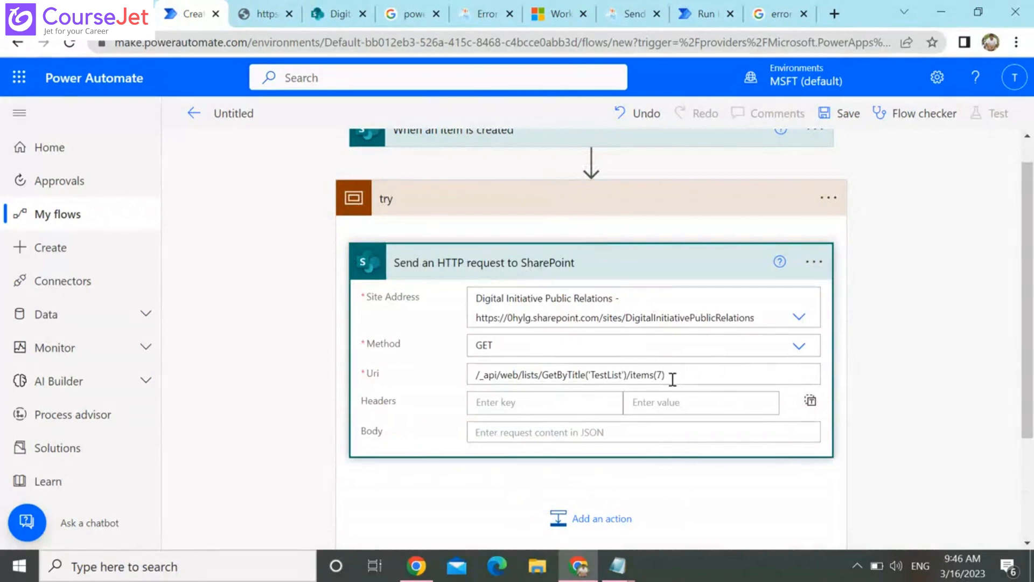
pyautogui.click(621, 375)
pyautogui.write('t')
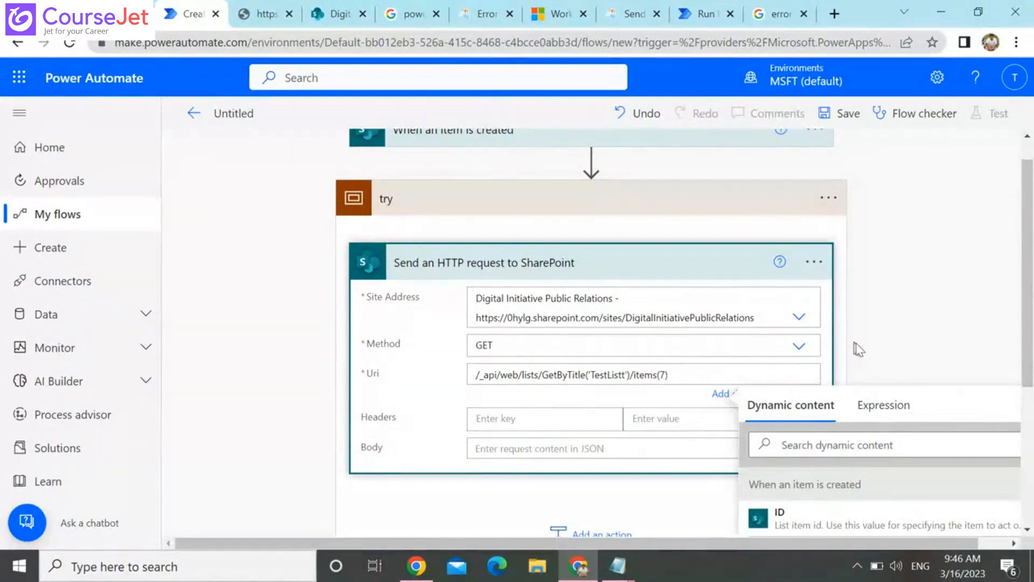
pyautogui.click(660, 398)
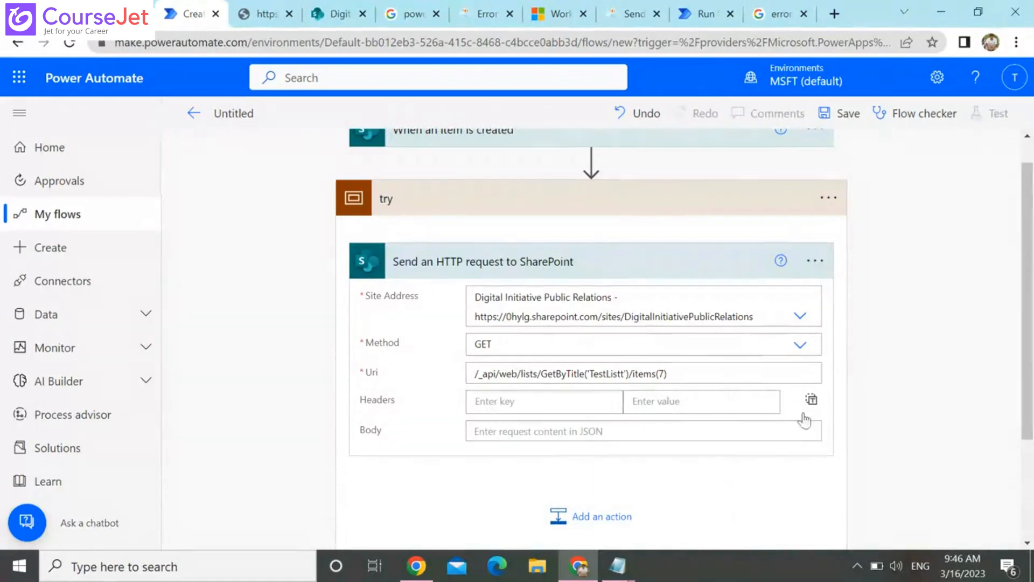
pyautogui.click(706, 198)
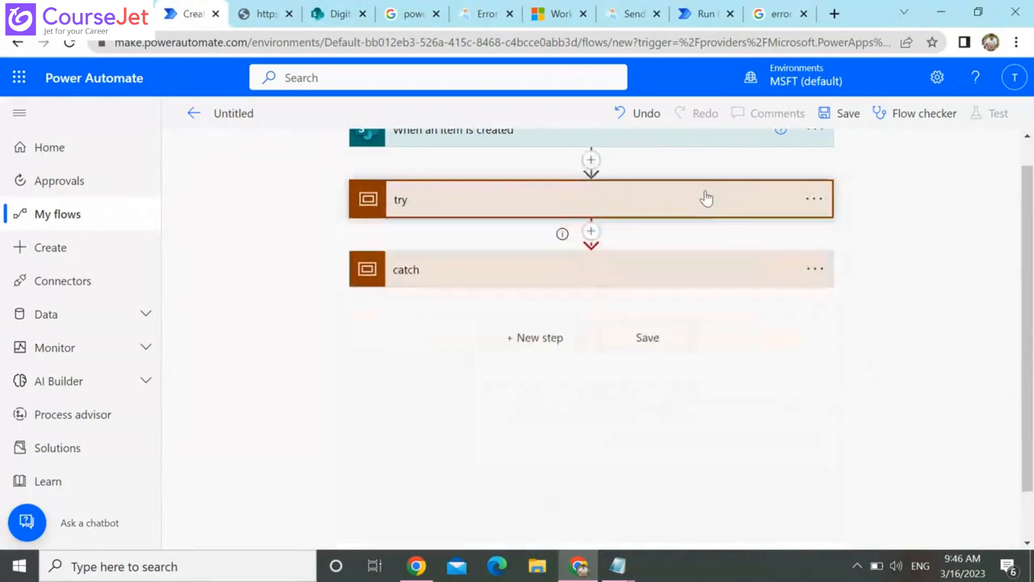
pyautogui.click(843, 119)
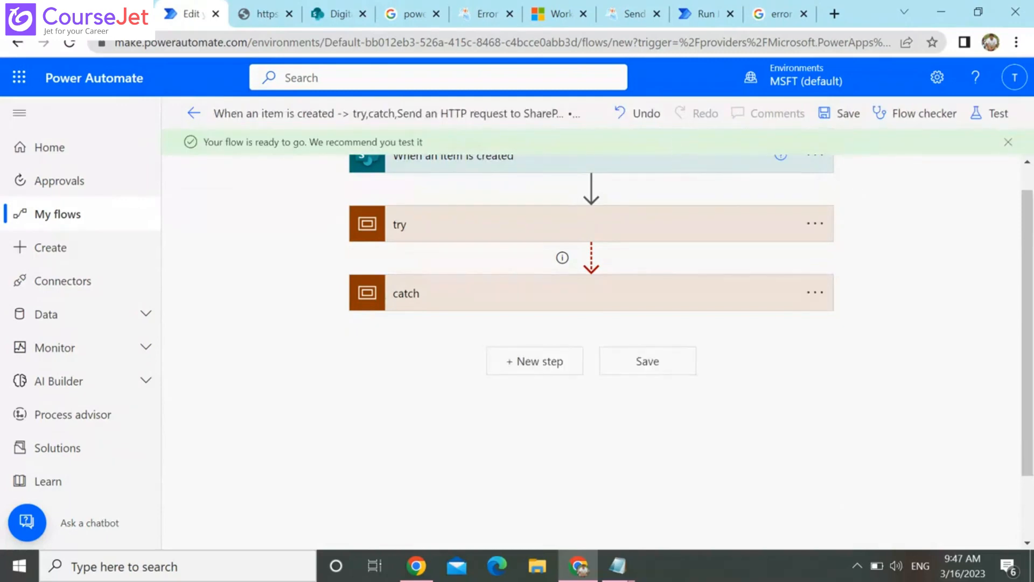
# Check the trigger's list and add a new item named "testflow" to the CustomerDetails list in SharePoint
pyautogui.click(673, 167)
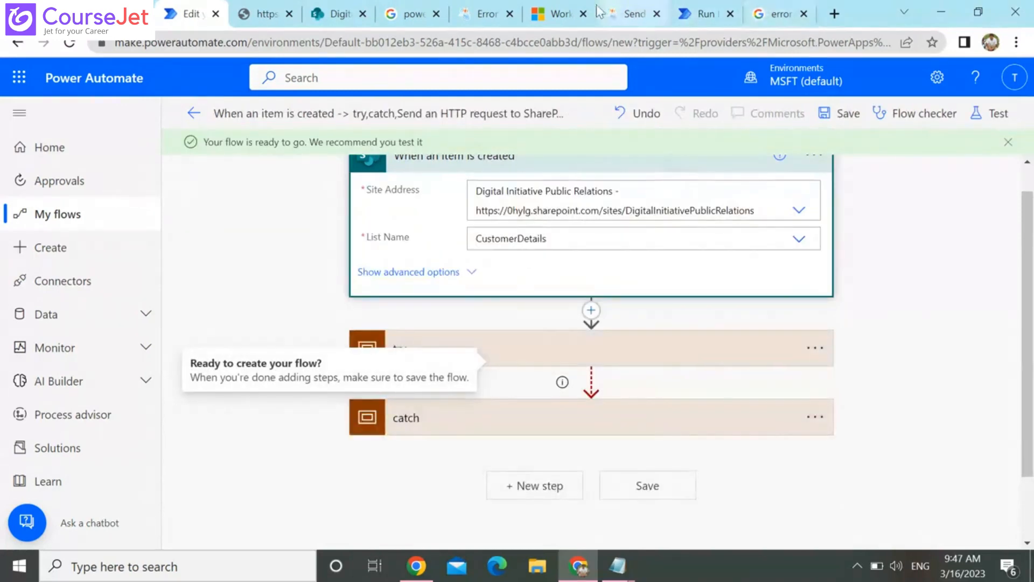
pyautogui.click(320, 12)
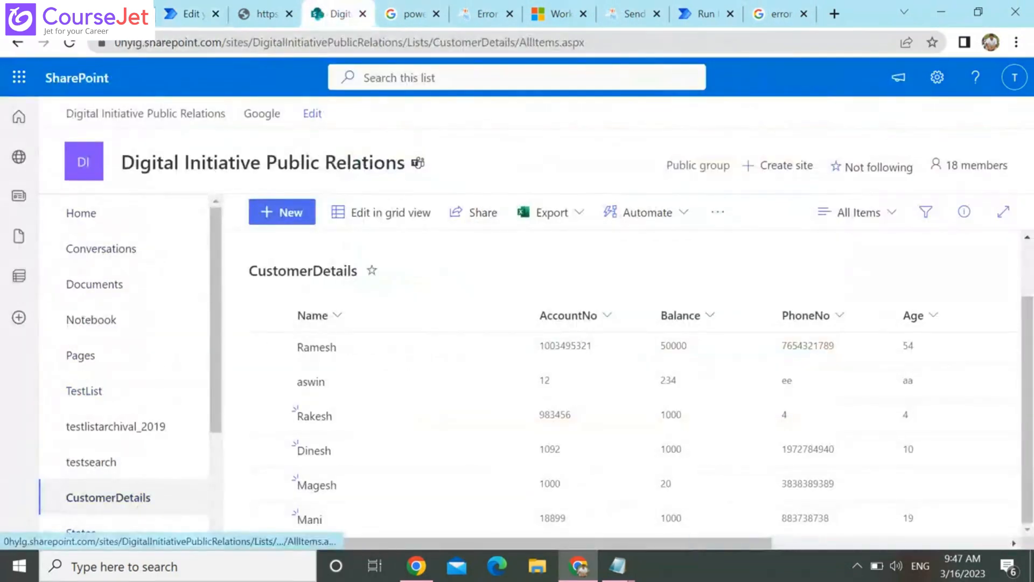
pyautogui.click(307, 216)
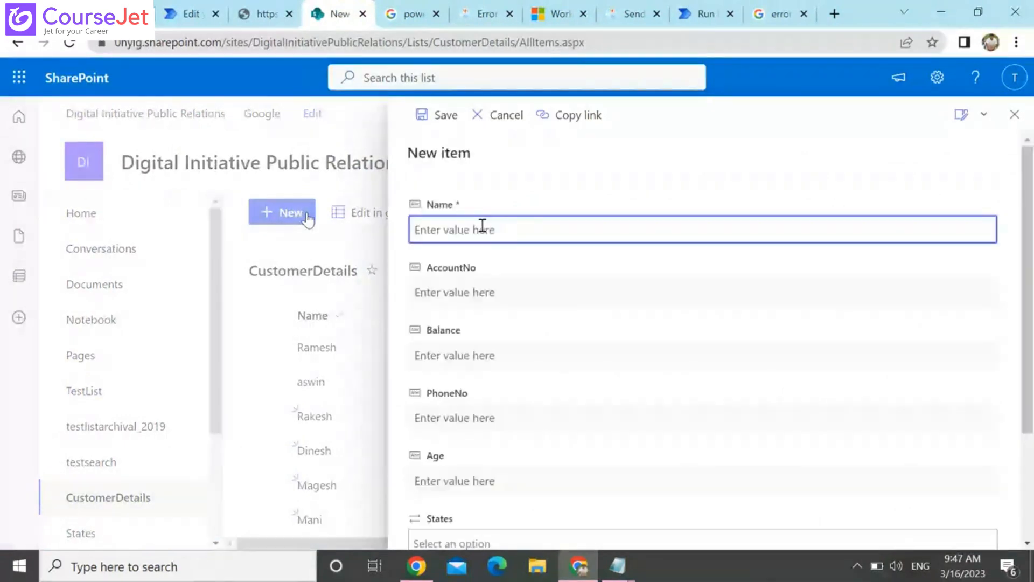
pyautogui.write('test')
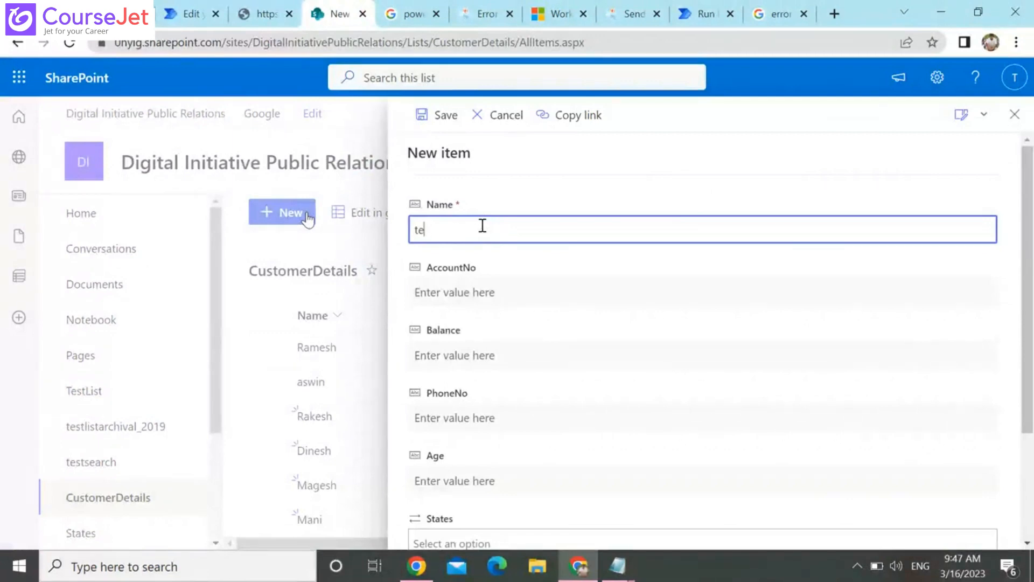
pyautogui.write('w')
pyautogui.scroll(-3, 1025, 481)
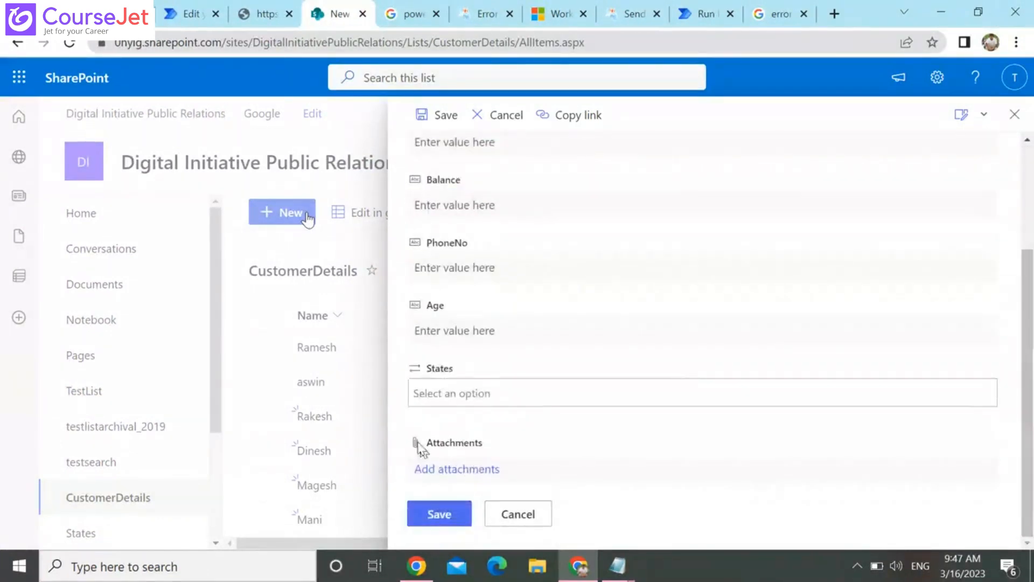
pyautogui.click(438, 515)
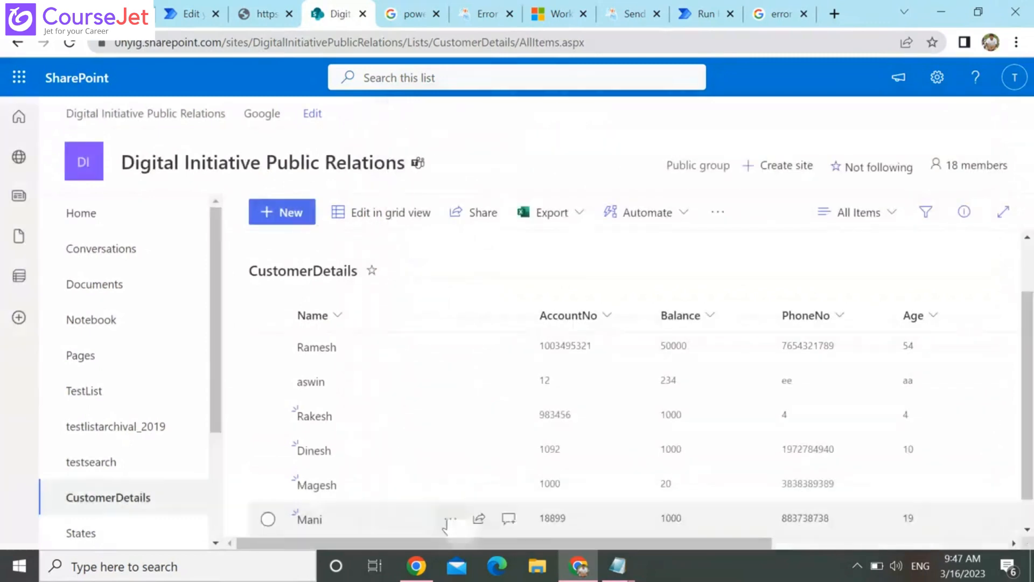
pyautogui.scroll(-1, 1033, 524)
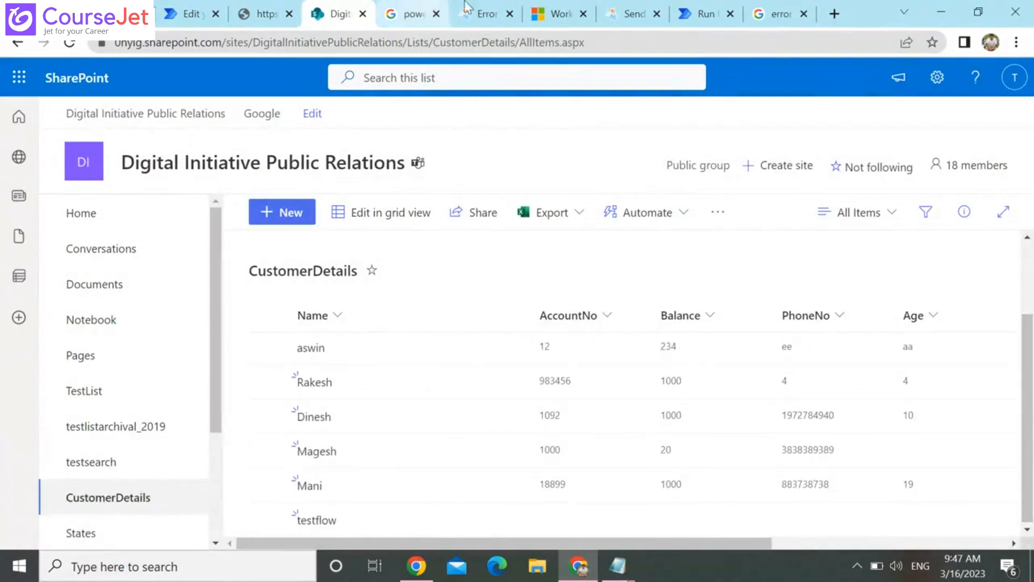
# Switch back to Power Automate and open the new try,catch flow's details page to check its run history
pyautogui.click(695, 12)
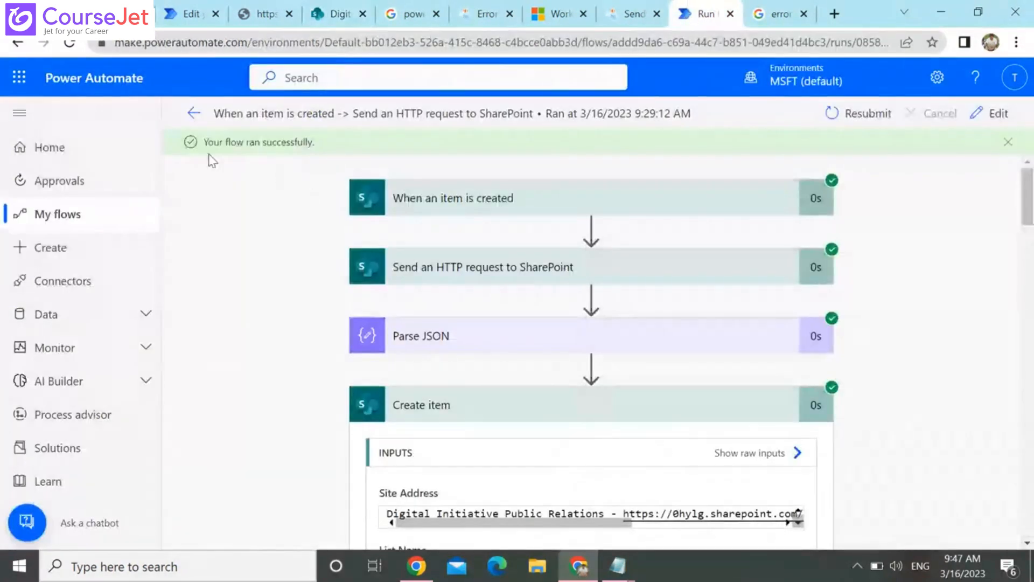
pyautogui.click(193, 114)
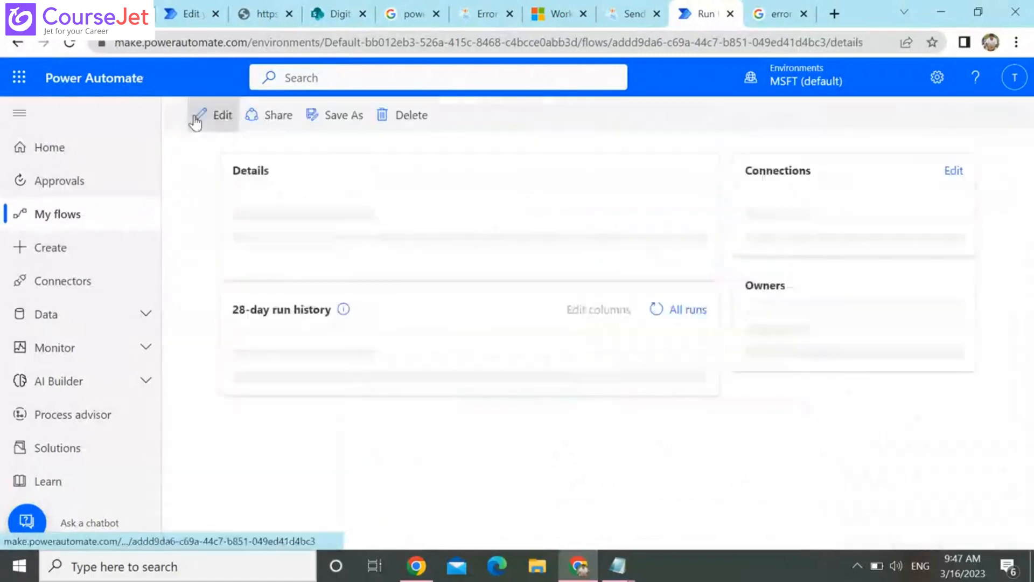
pyautogui.click(55, 226)
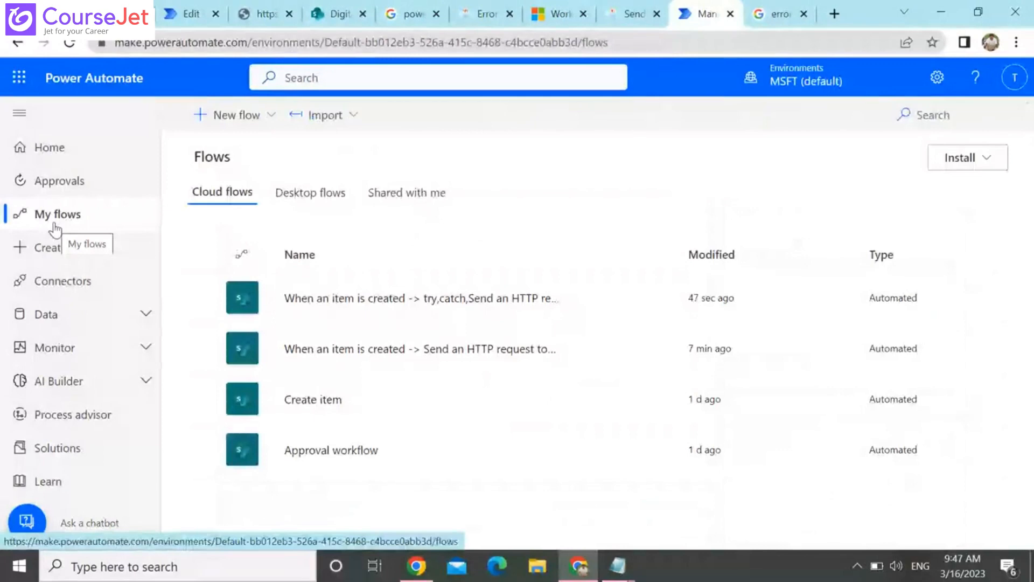
pyautogui.click(419, 297)
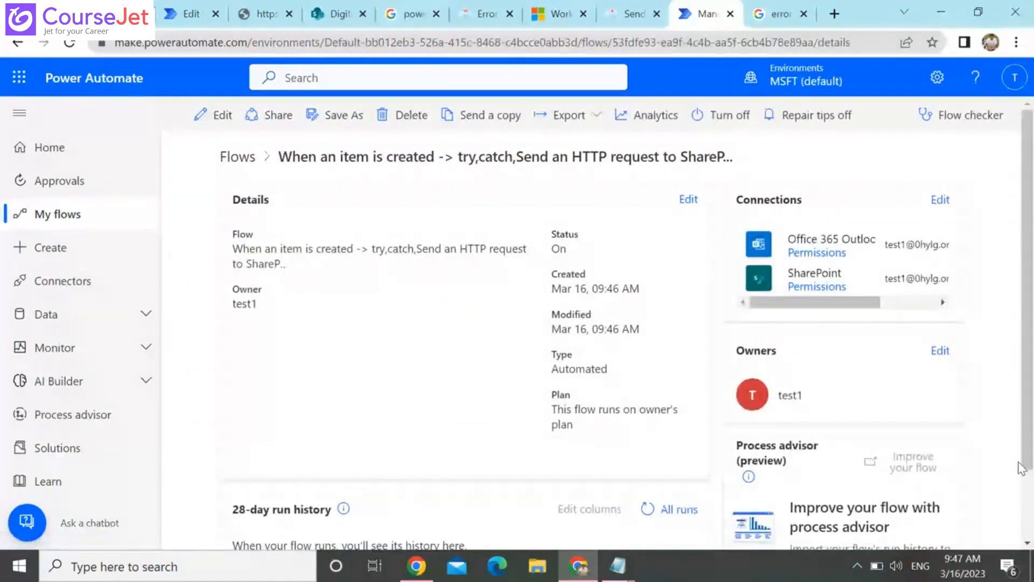
# Open the flow's full run history, reload it until the new run is listed, and open that run's details
pyautogui.scroll(-2, 1021, 468)
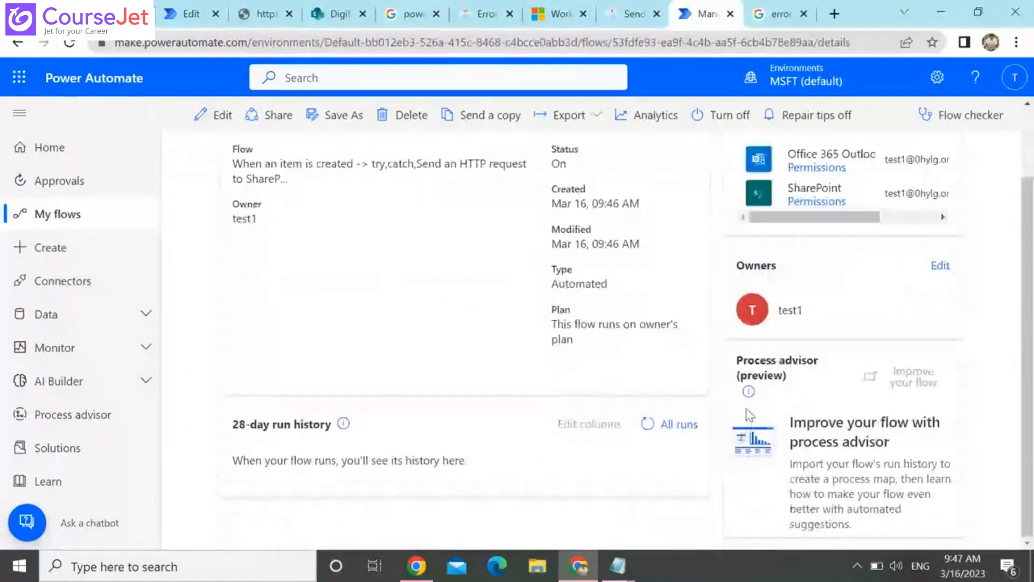
pyautogui.click(683, 425)
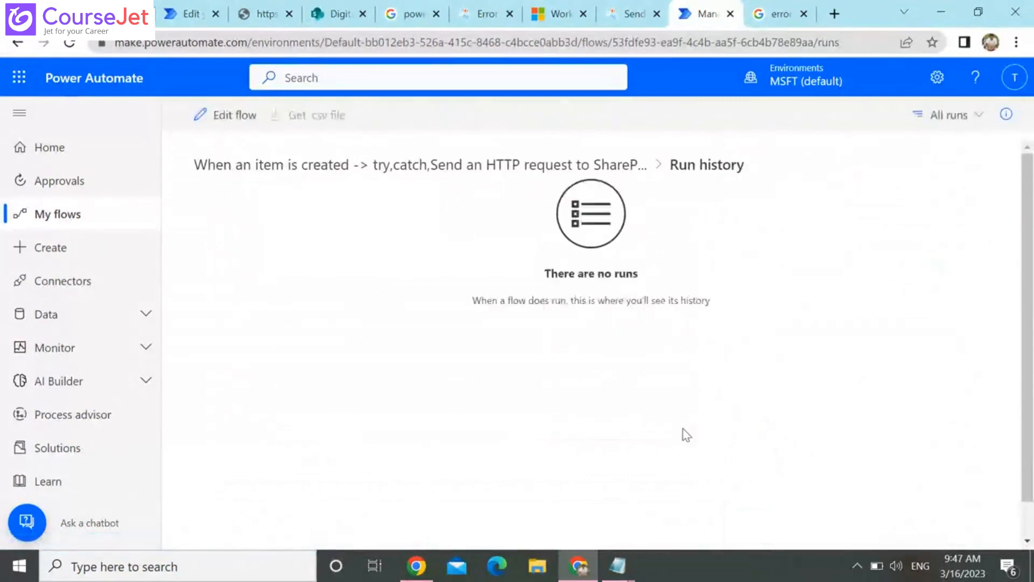
pyautogui.click(70, 44)
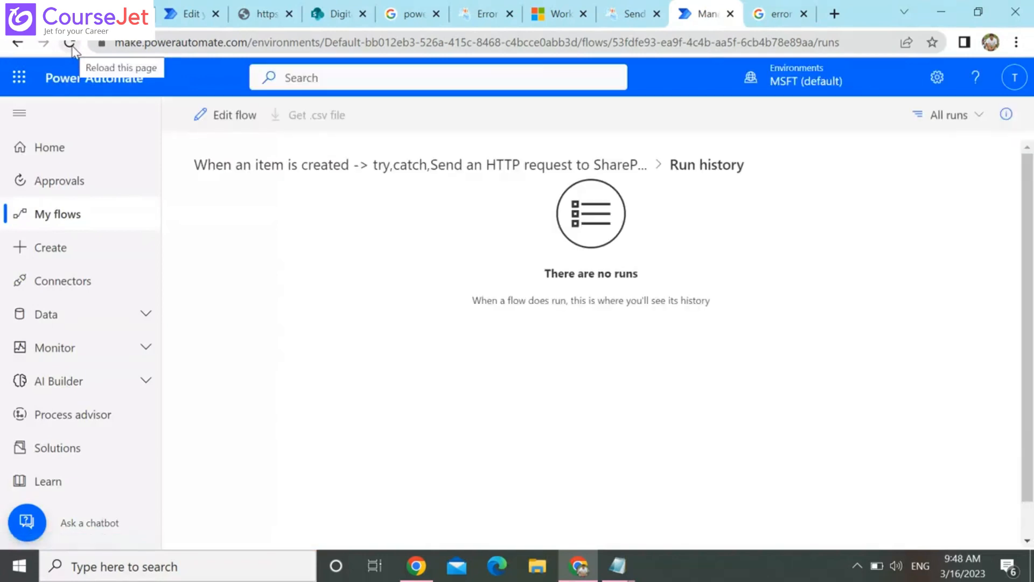
pyautogui.click(72, 48)
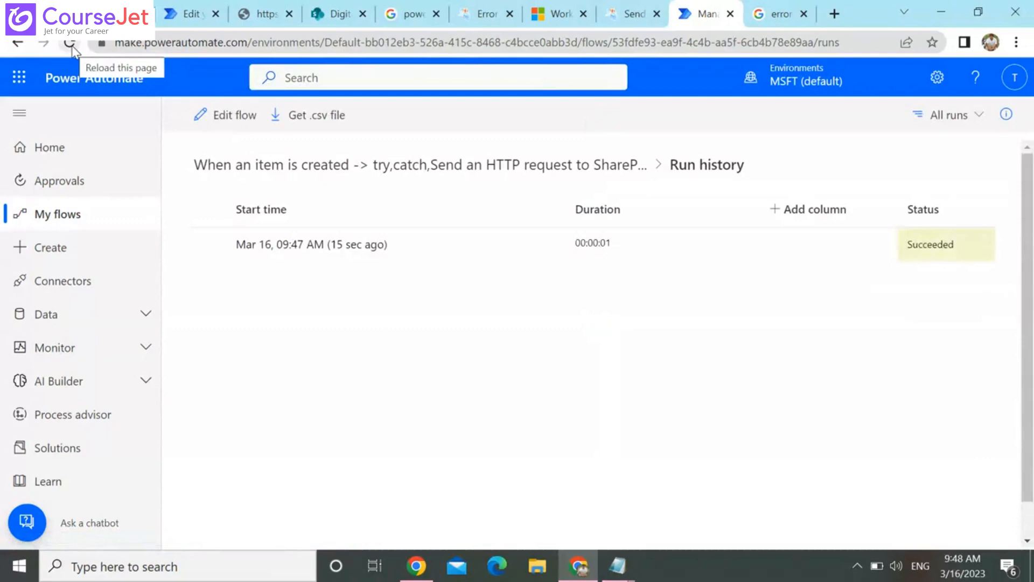
pyautogui.click(326, 245)
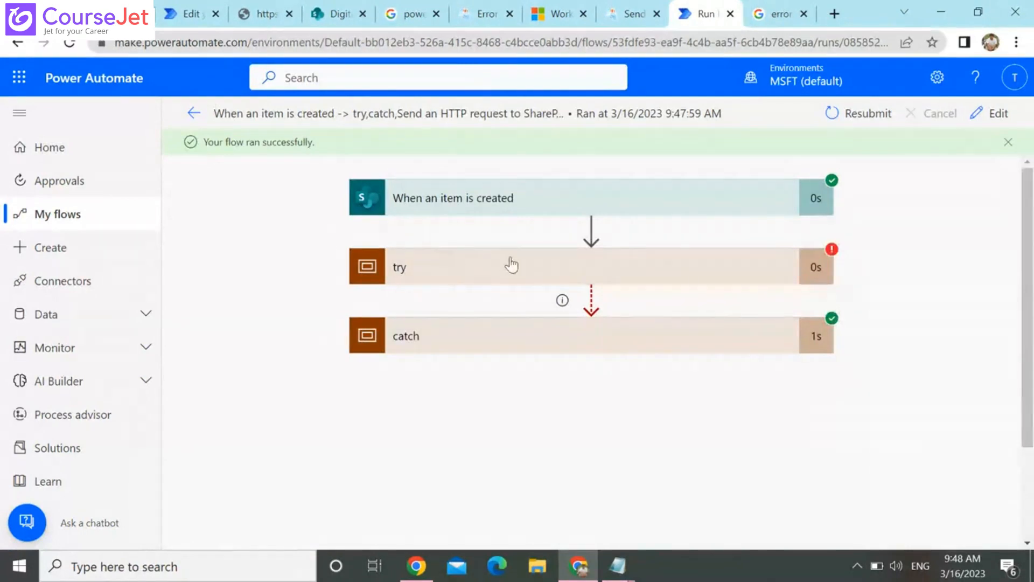
# Expand the try scope and its Send an HTTP request to SharePoint action, and examine the error, response headers and status code
pyautogui.click(512, 265)
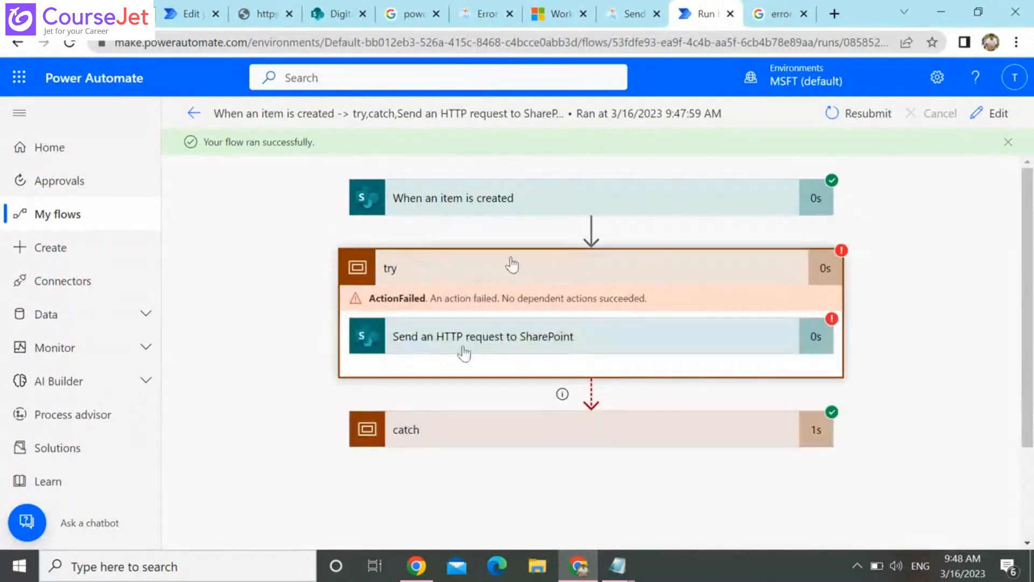
pyautogui.click(576, 329)
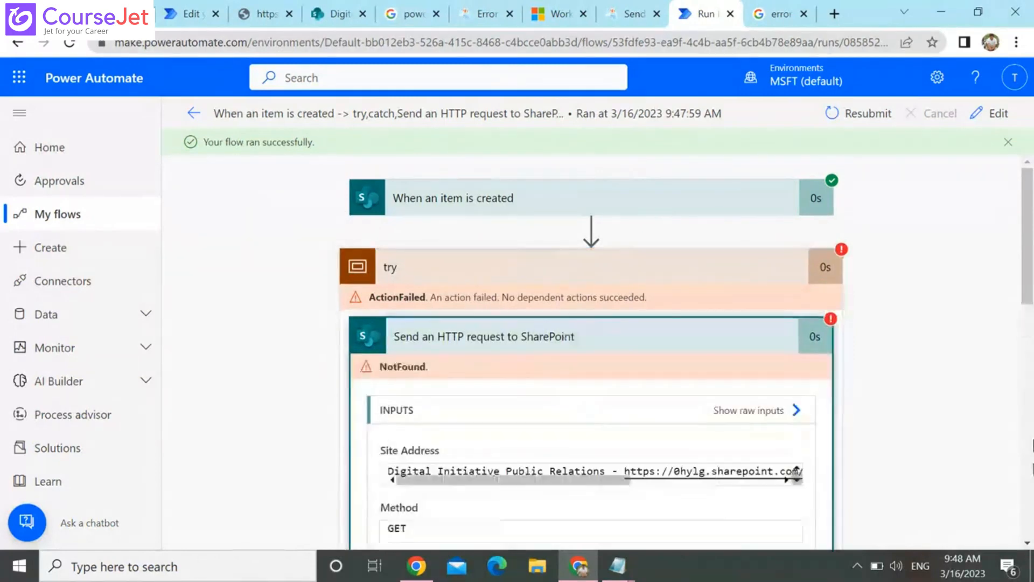
pyautogui.scroll(-10, 657, 331)
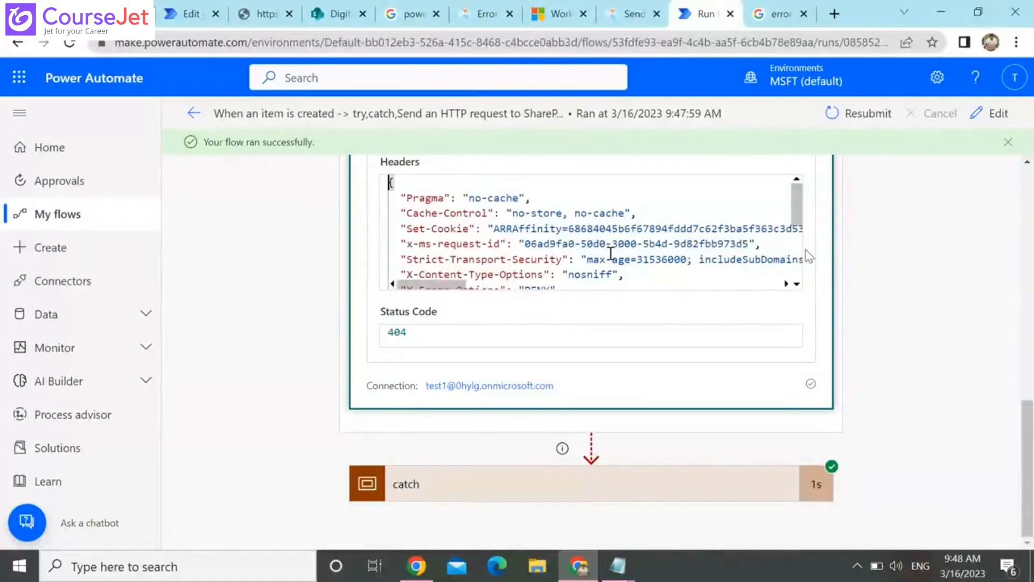
pyautogui.scroll(-2, 808, 256)
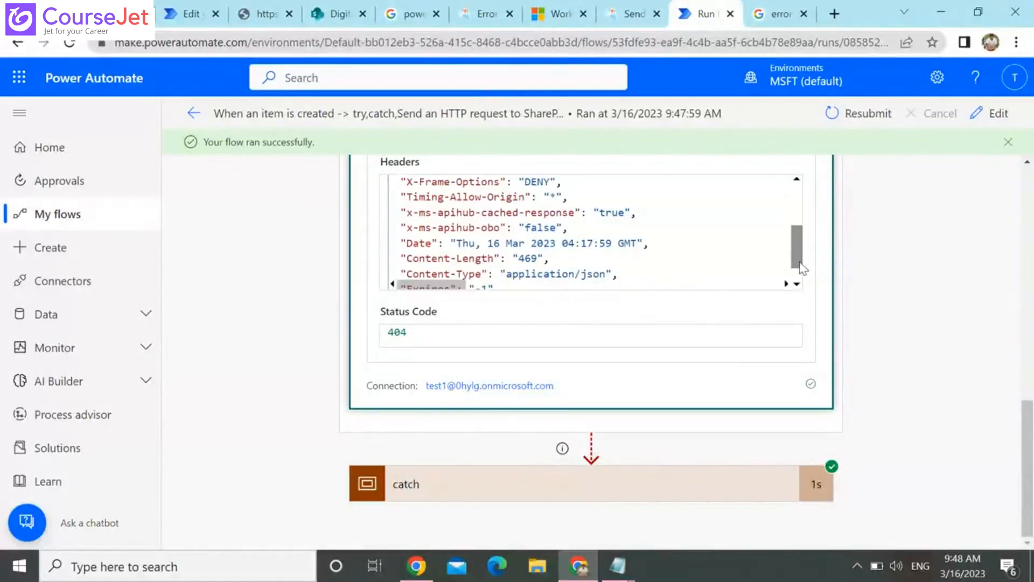
pyautogui.scroll(-1, 804, 267)
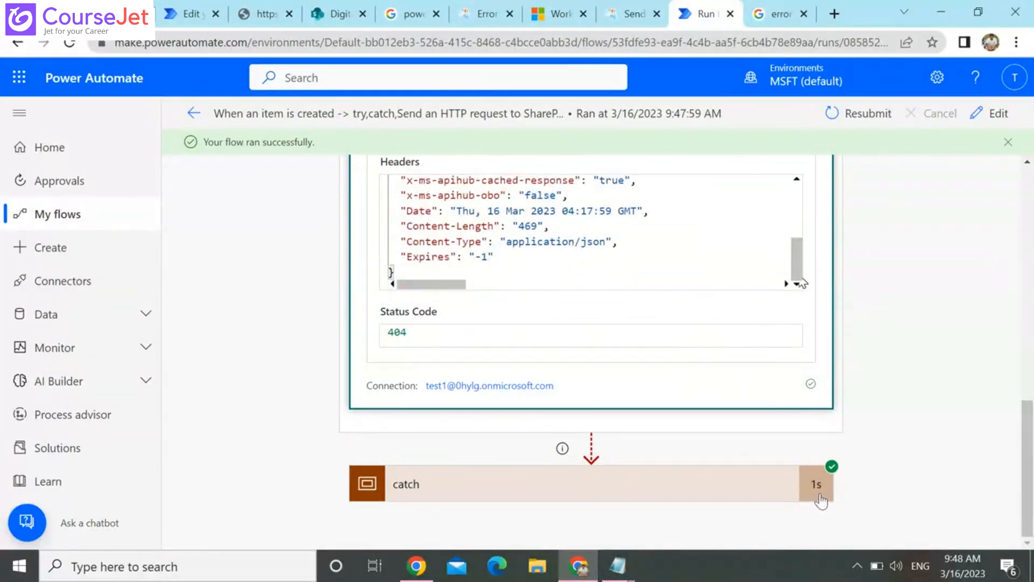
# Expand the catch scope and its Send an email (V2) action, and check the recipient, subject and body that were sent
pyautogui.click(754, 503)
pyautogui.scroll(-1, 753, 501)
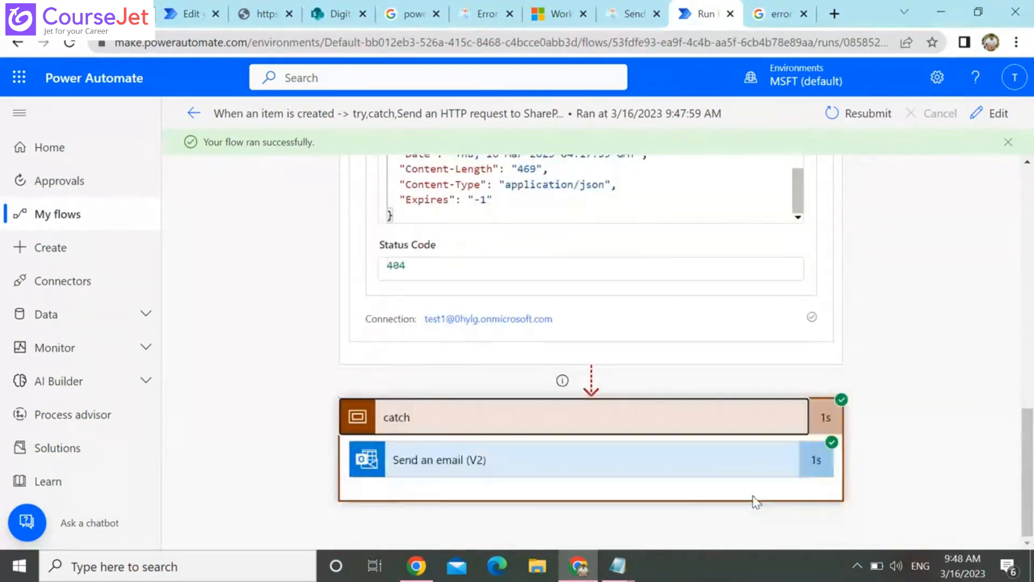
pyautogui.click(696, 469)
pyautogui.scroll(-5, 1006, 508)
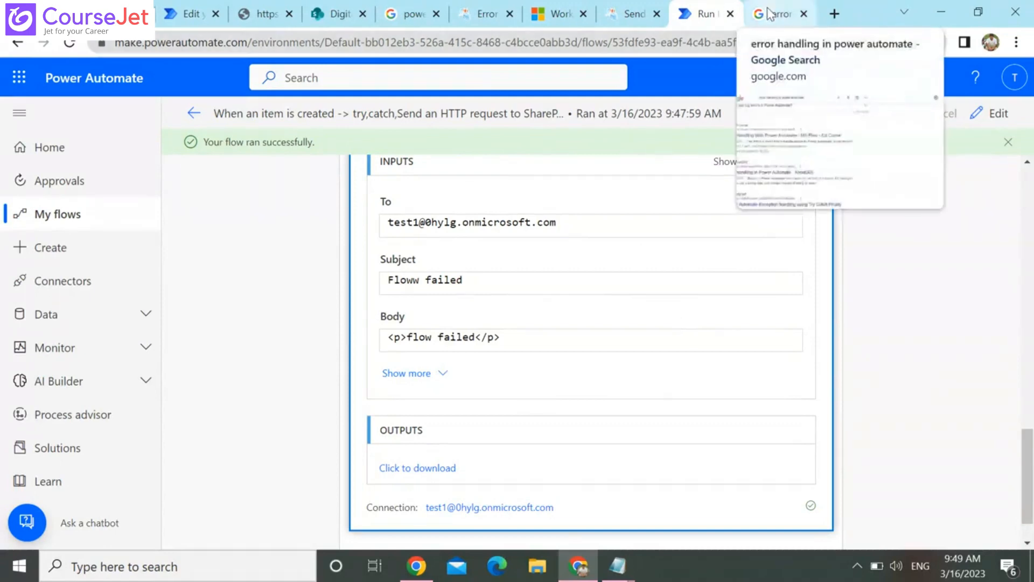
pyautogui.click(631, 14)
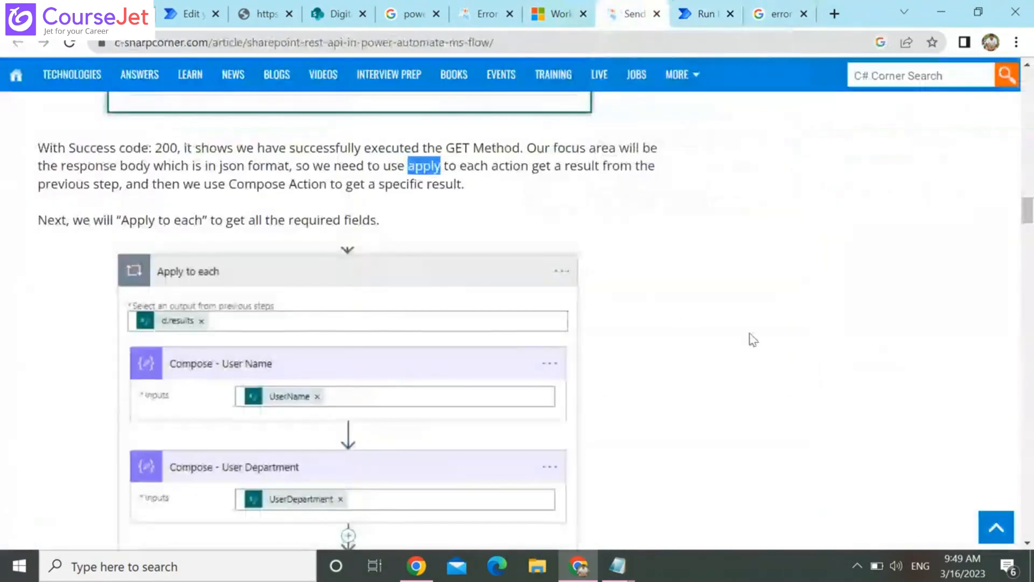
pyautogui.click(870, 365)
pyautogui.scroll(-8, 869, 364)
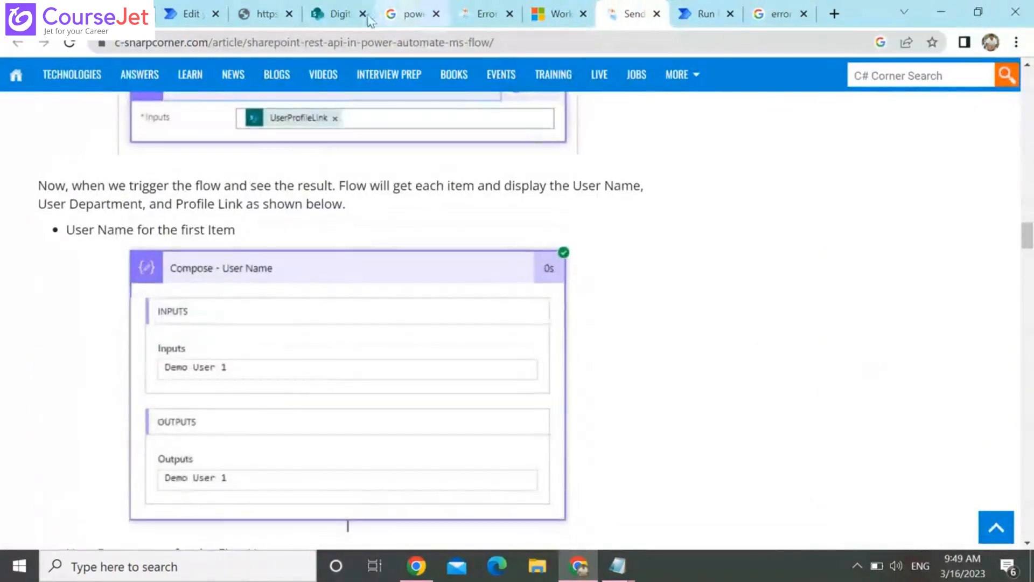
pyautogui.click(198, 8)
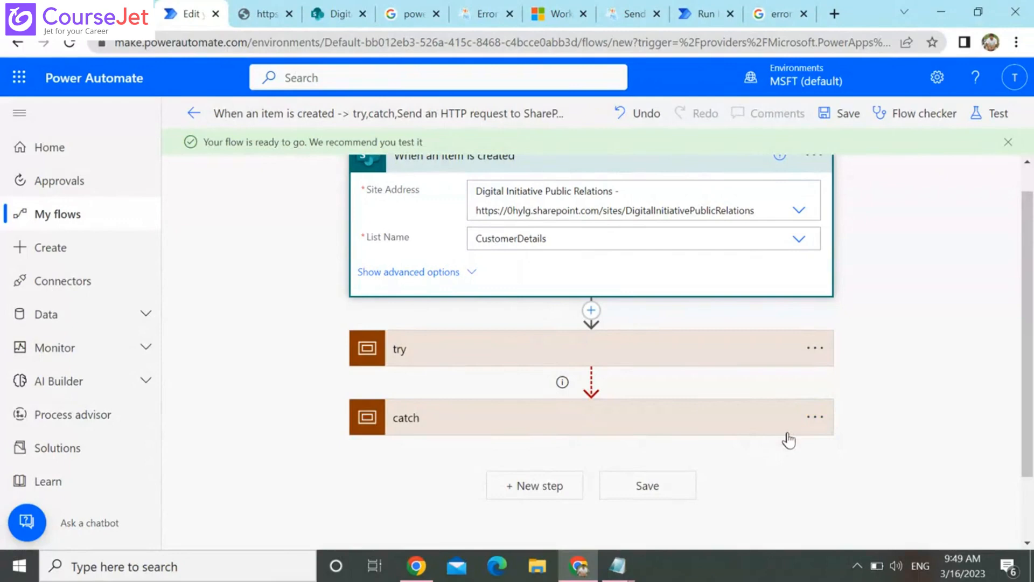
pyautogui.moveTo(620, 376)
pyautogui.click(262, 14)
pyautogui.click(340, 9)
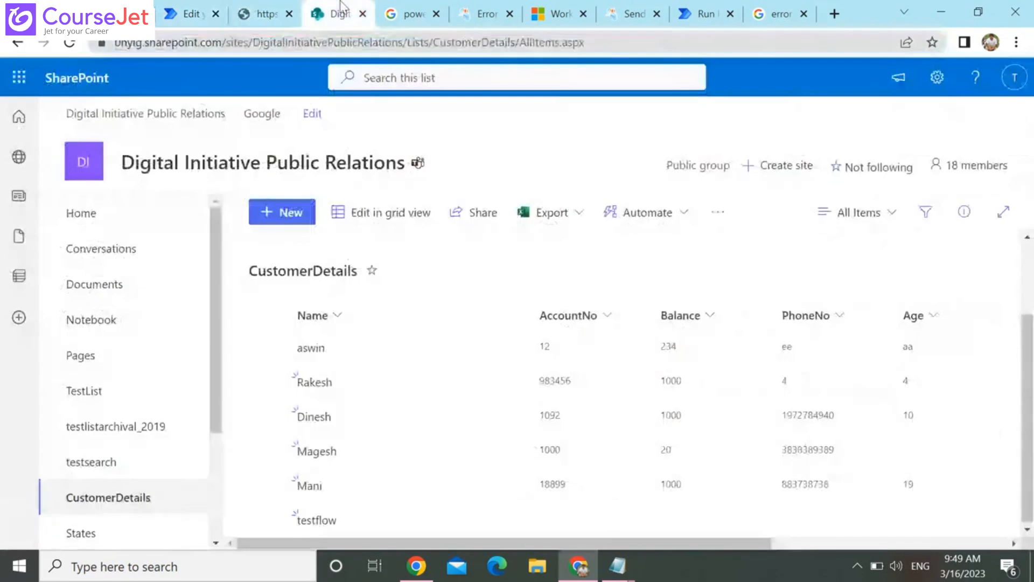
# Open the Microsoft Azure portal in a new browser tab and sign in with the test1 account
pyautogui.click(834, 14)
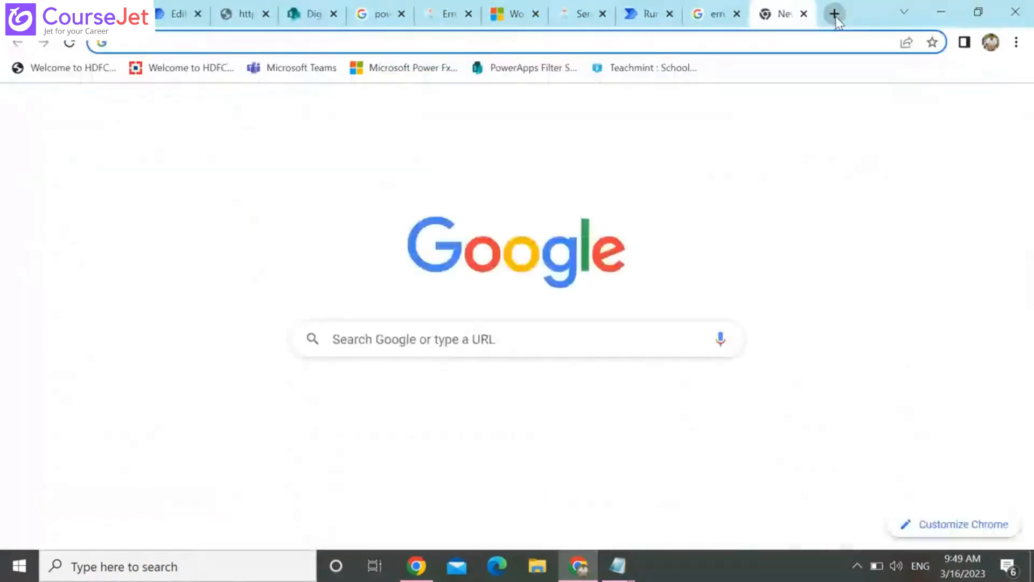
pyautogui.write('po')
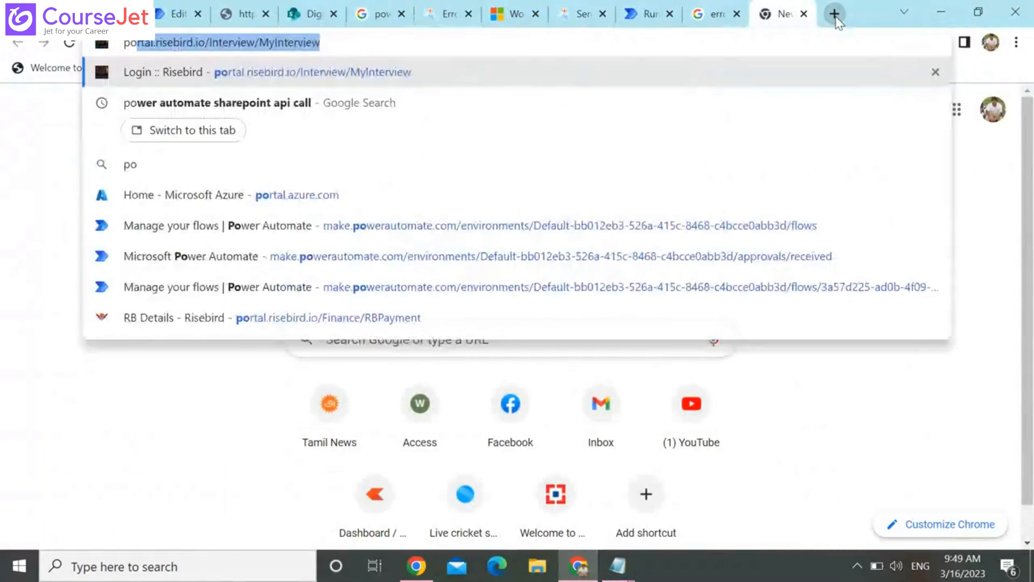
pyautogui.press('Down')
pyautogui.press('Down')
pyautogui.press('Down')
pyautogui.press('Return')
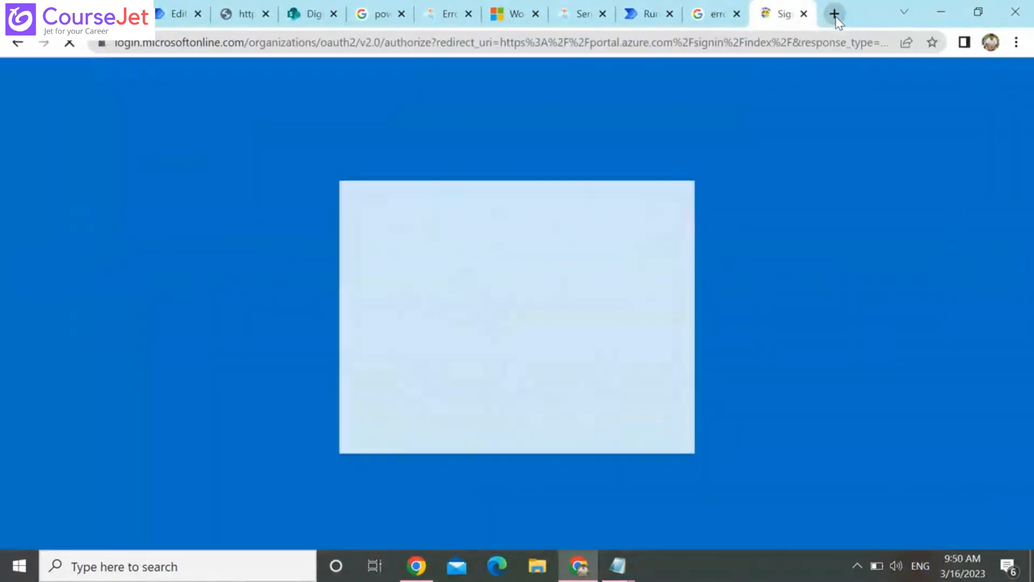
pyautogui.click(467, 295)
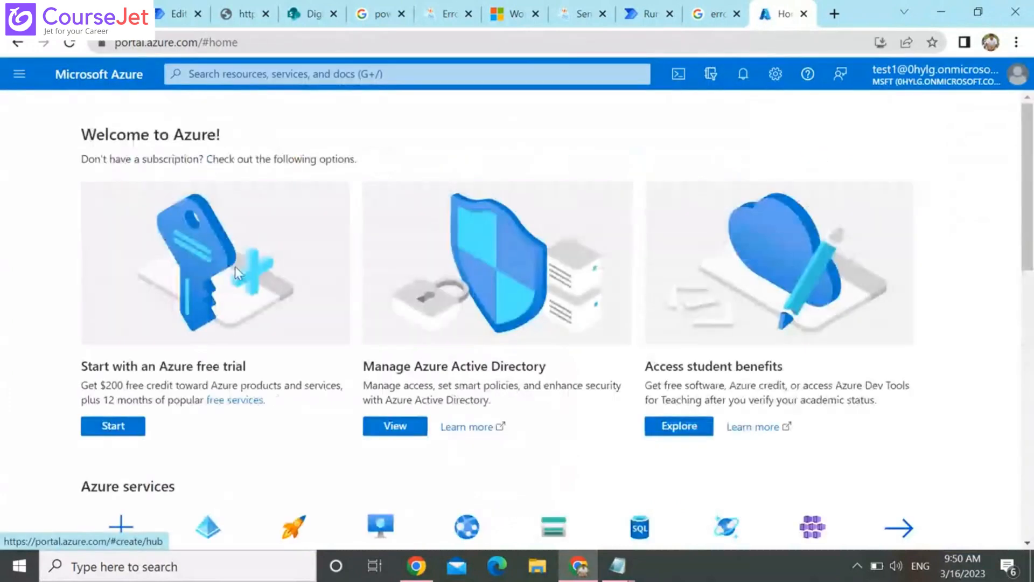
# Search the portal for "azure ad", open Azure Active Directory, and show its list of all users
pyautogui.click(336, 75)
pyautogui.click(213, 135)
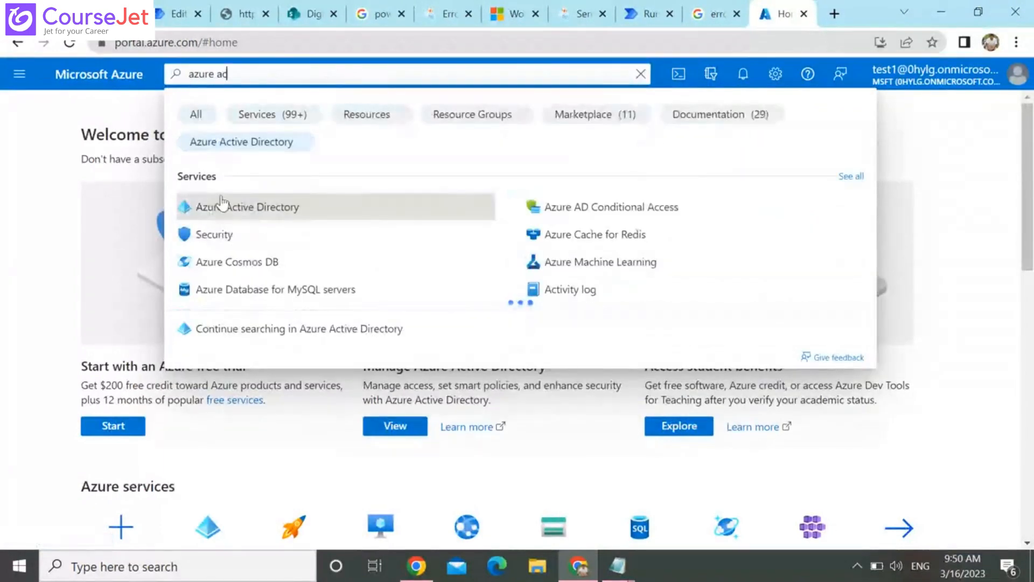
pyautogui.click(221, 206)
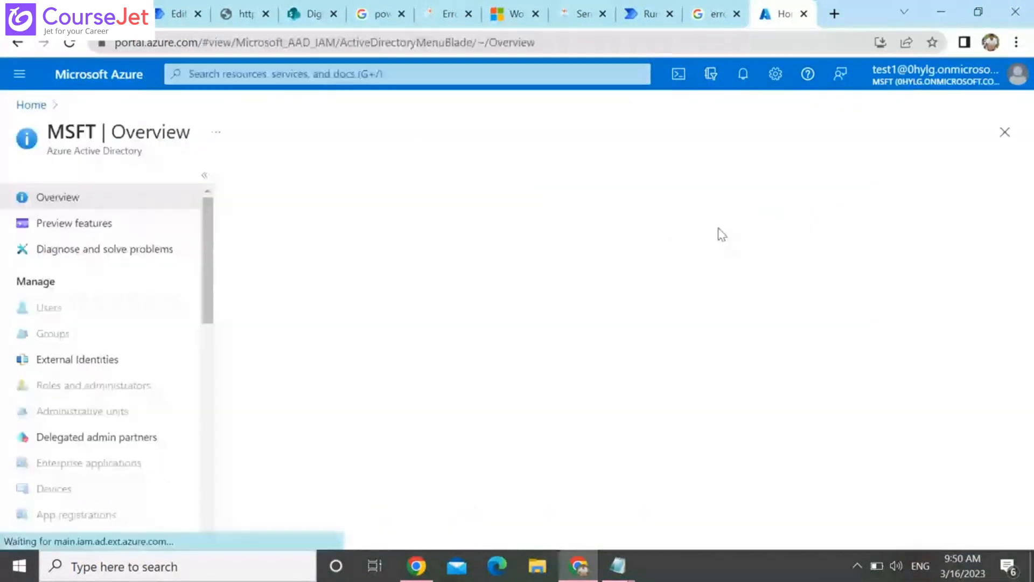
pyautogui.click(103, 317)
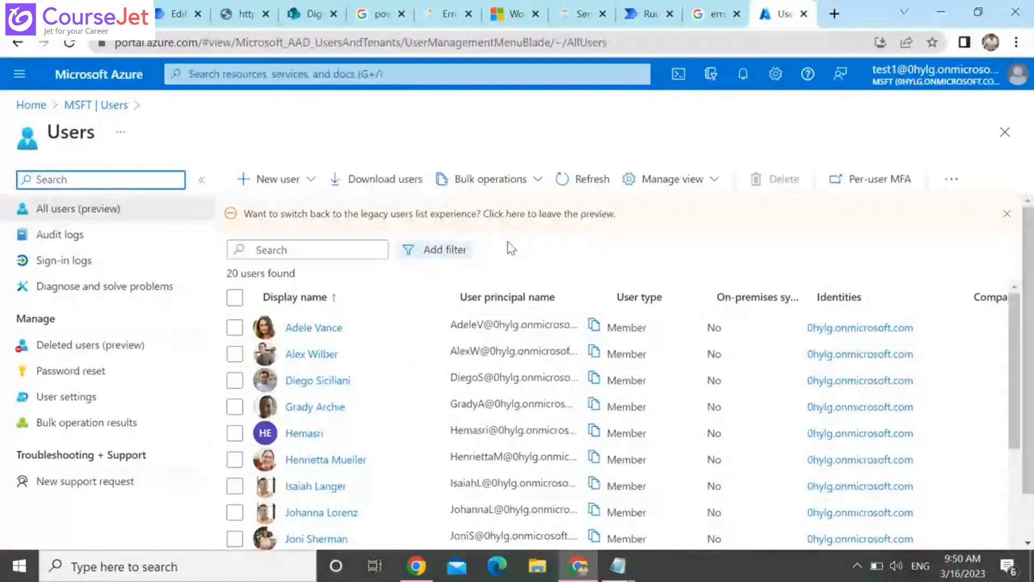
# Assign the Microsoft 365 E5 Developer (without Windows and Audio Conferencing) license to the fifth listed user, save, and return to that user's licenses page
pyautogui.click(300, 438)
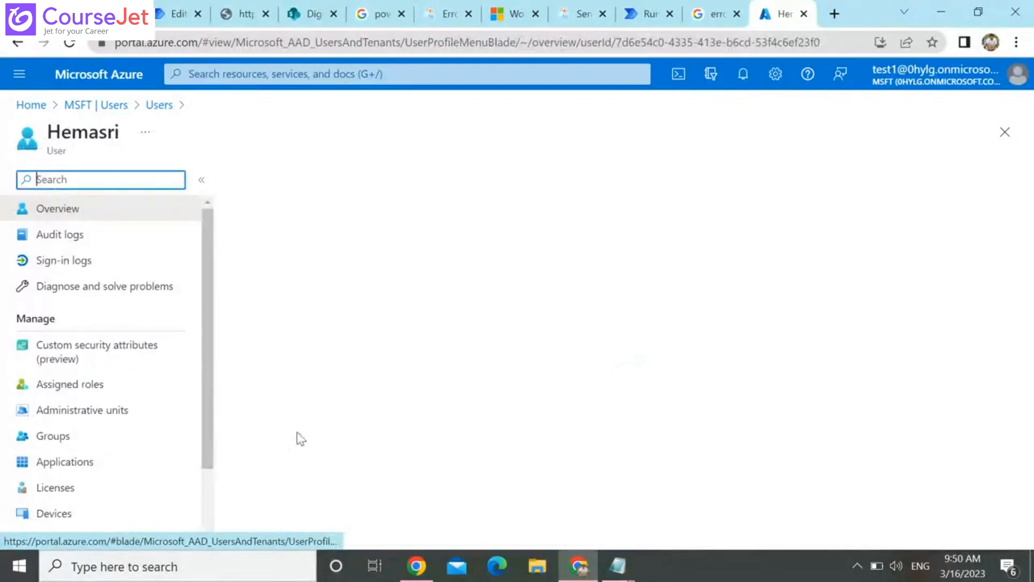
pyautogui.click(71, 490)
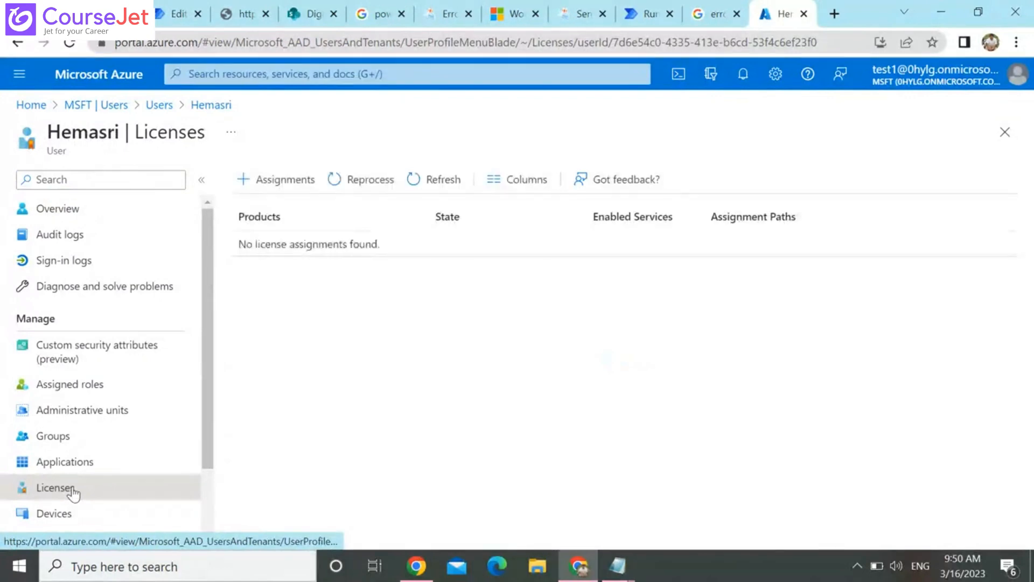
pyautogui.click(284, 180)
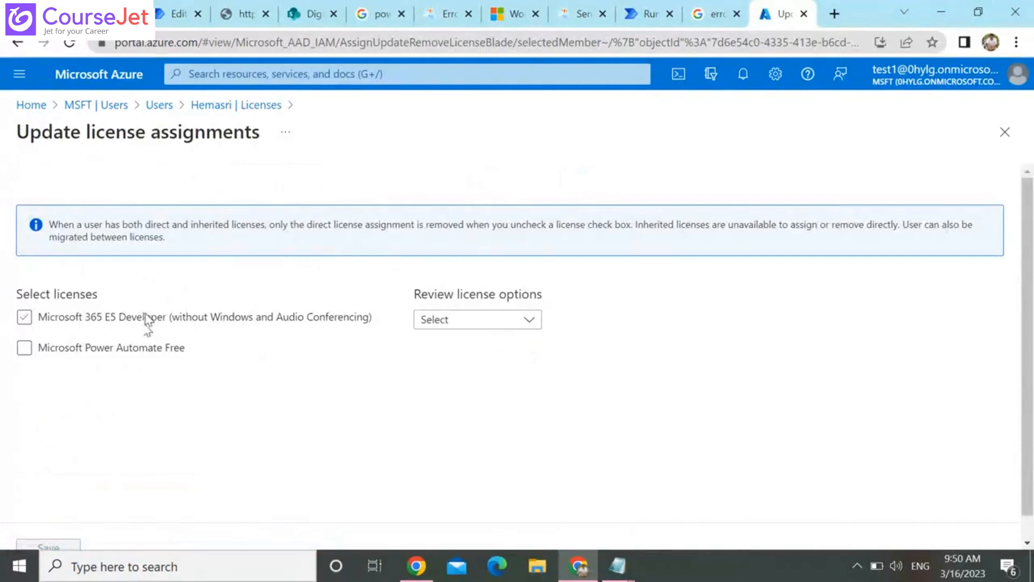
pyautogui.click(146, 325)
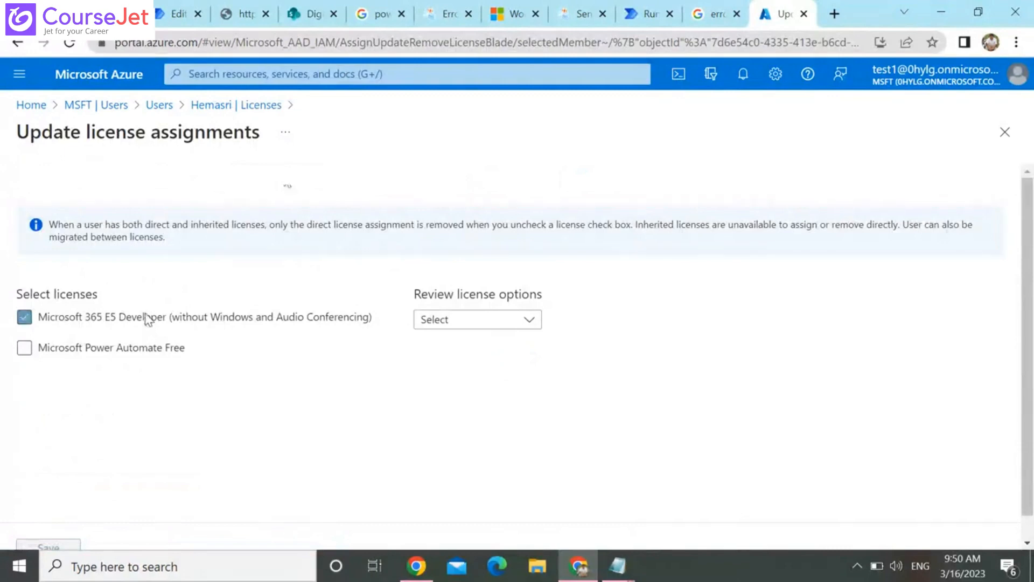
pyautogui.click(462, 322)
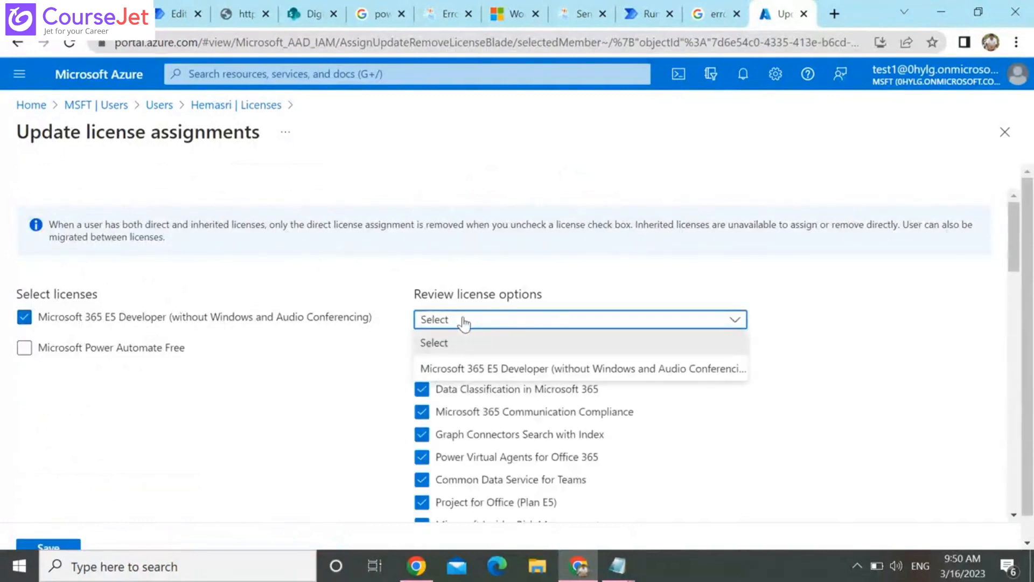
pyautogui.click(463, 322)
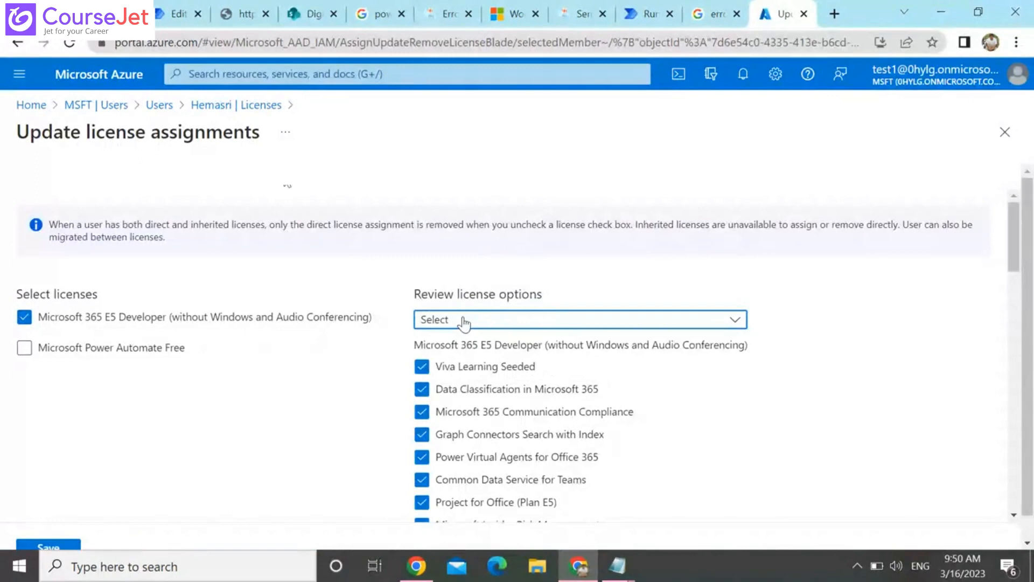
pyautogui.click(64, 548)
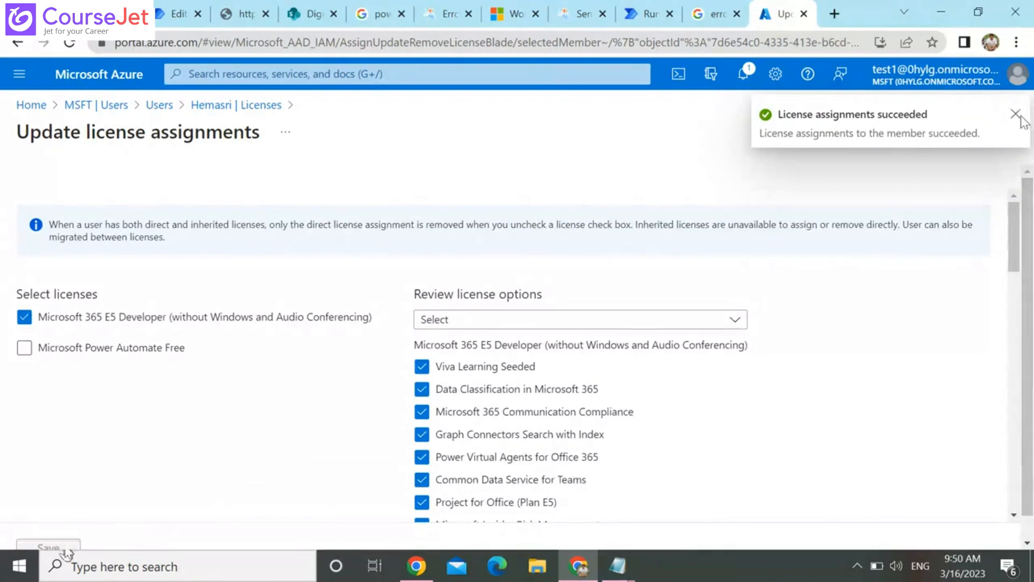
pyautogui.click(232, 109)
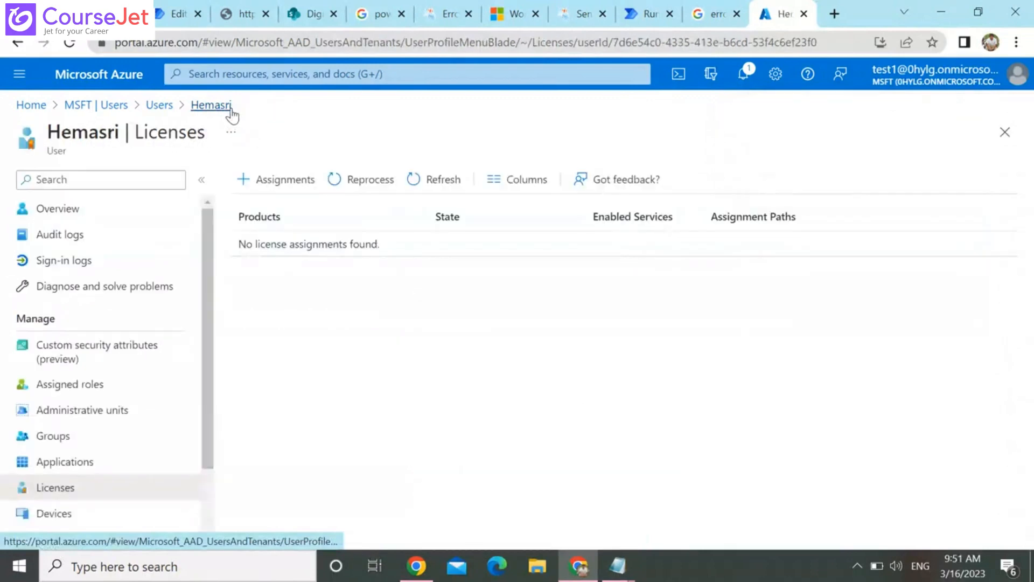
# Switch to Outlook on the web in a new browser tab and open the "Floww failed" email from test1
pyautogui.click(834, 13)
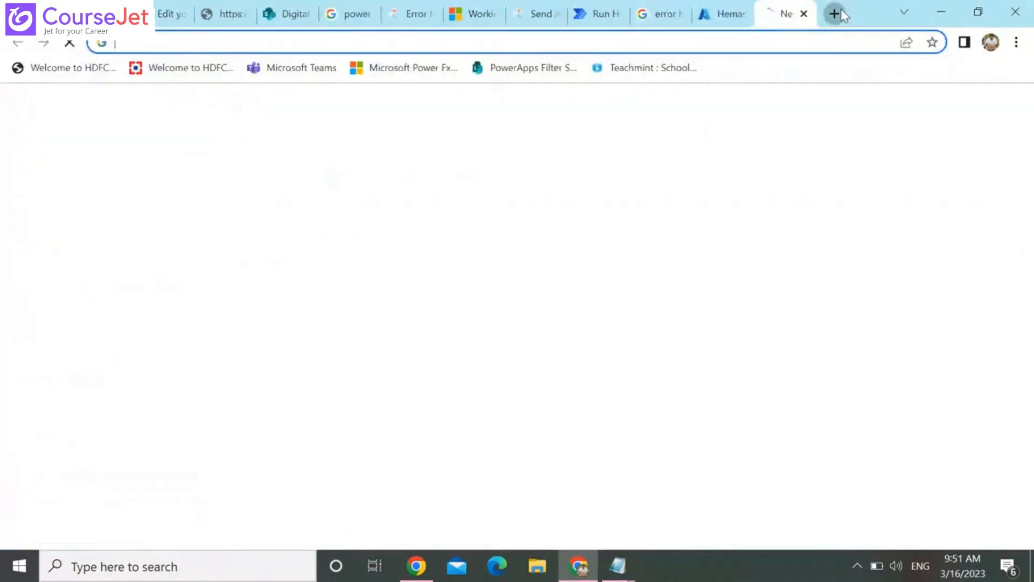
pyautogui.write('outlook.office.com/mail/')
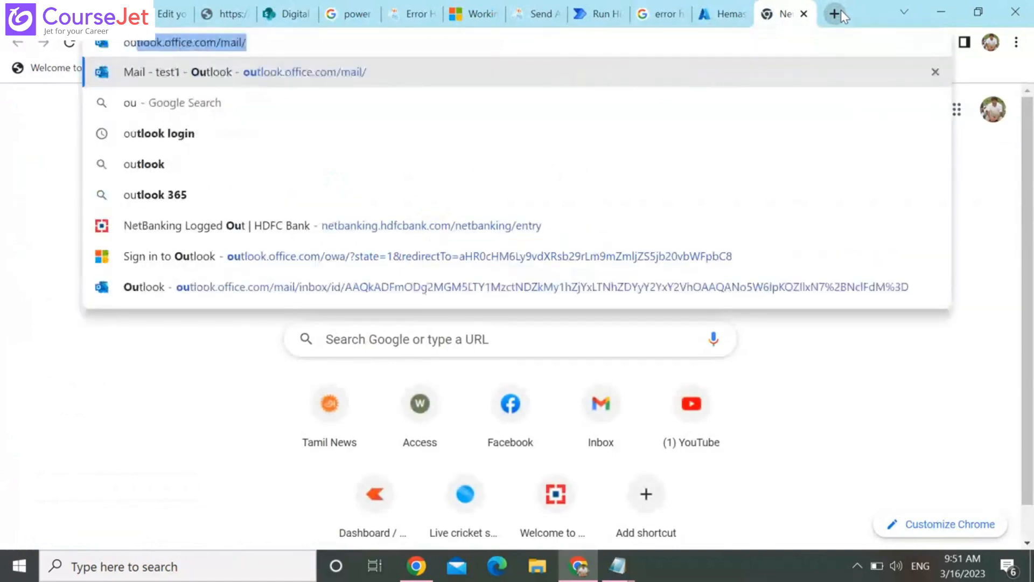
pyautogui.press('Return')
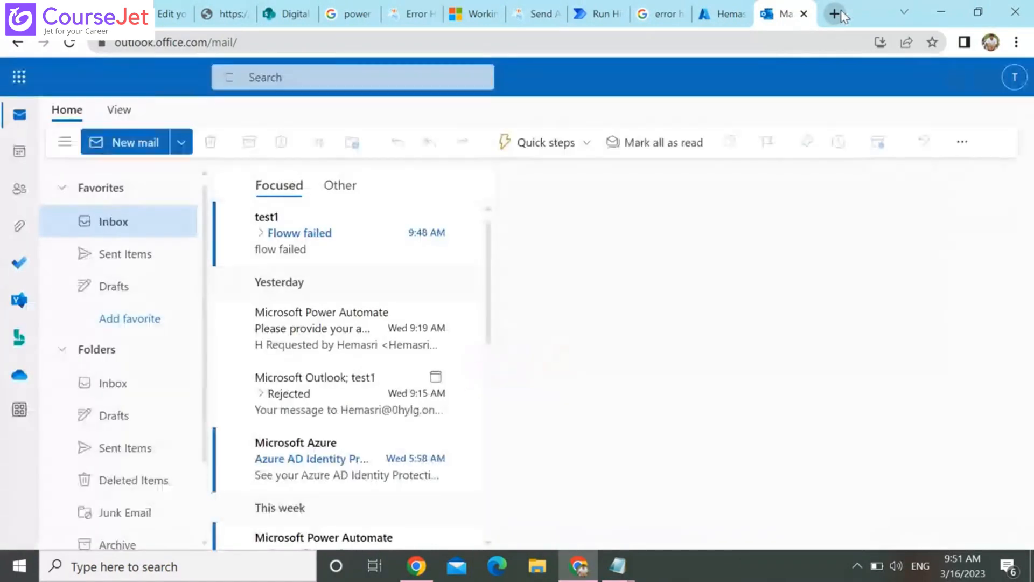
pyautogui.click(344, 232)
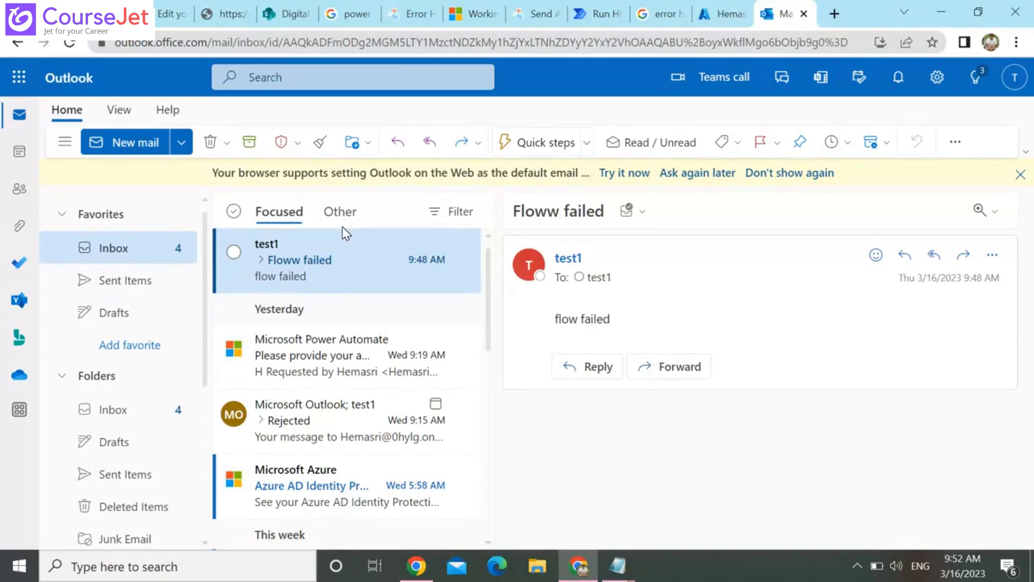
# Refresh the user's license assignments in the Azure portal, and return to the My flows list in Power Automate
pyautogui.hotkey('ctrl', 'shift', 'Tab')
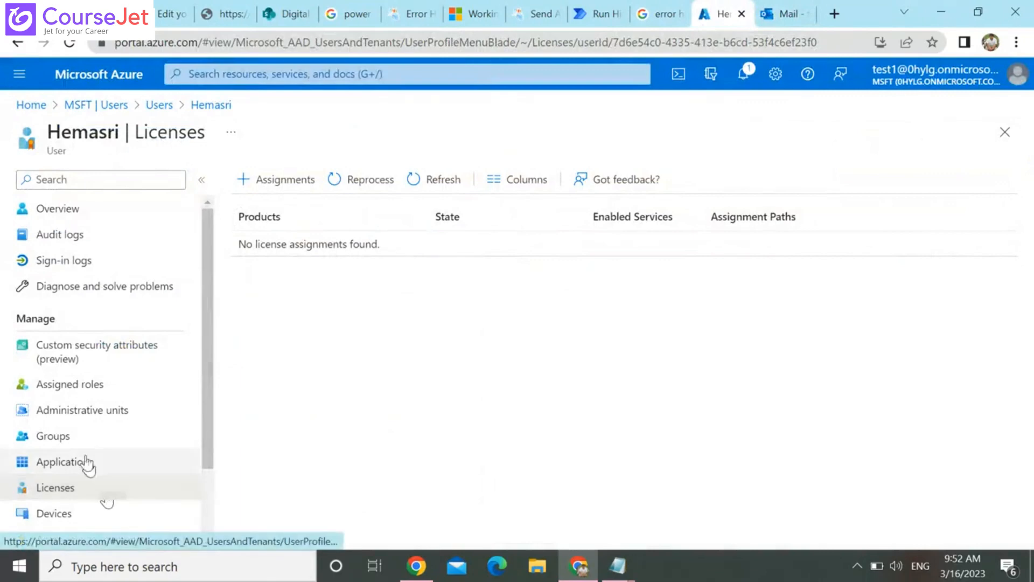
pyautogui.click(424, 179)
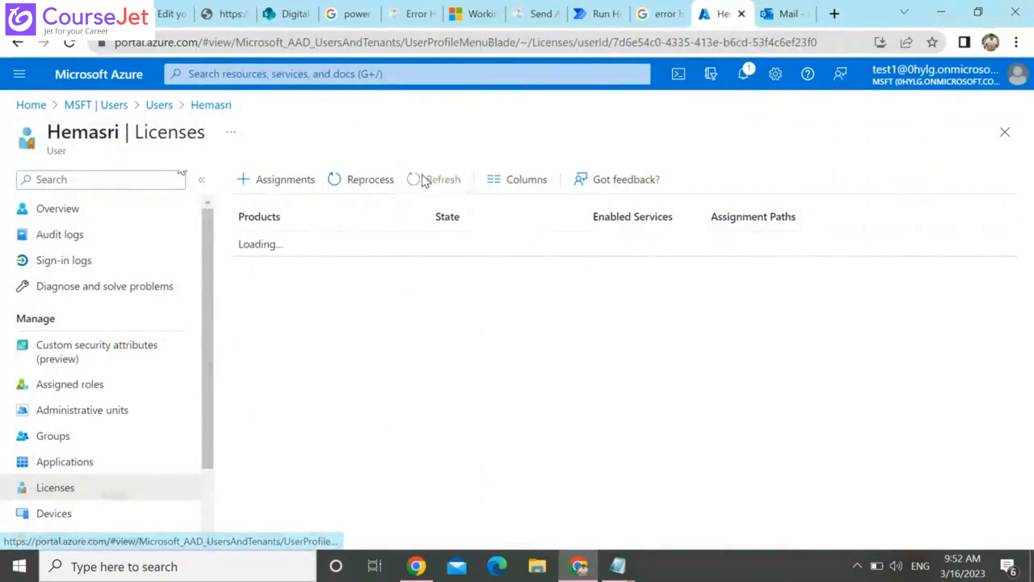
pyautogui.click(424, 180)
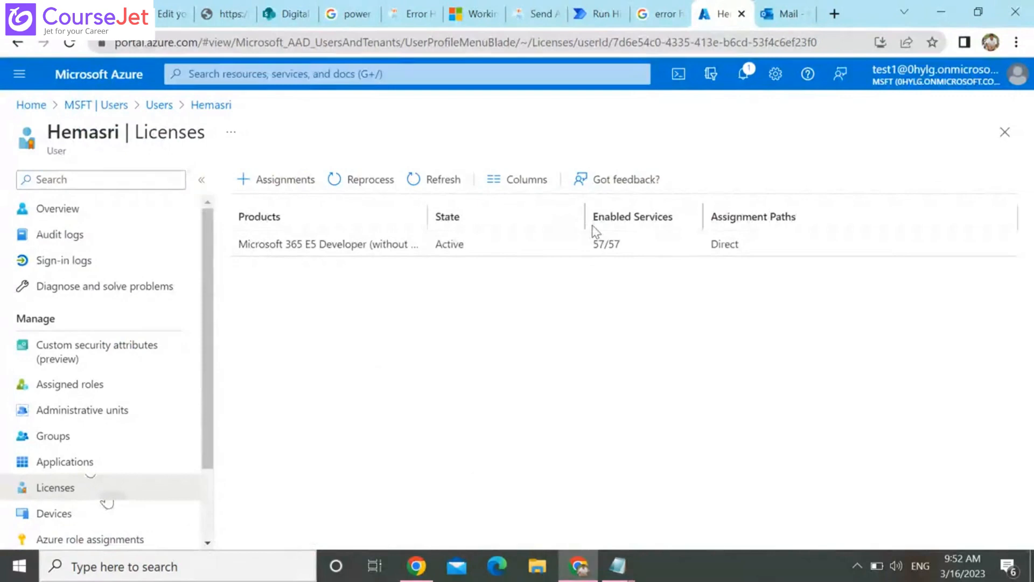
pyautogui.click(600, 8)
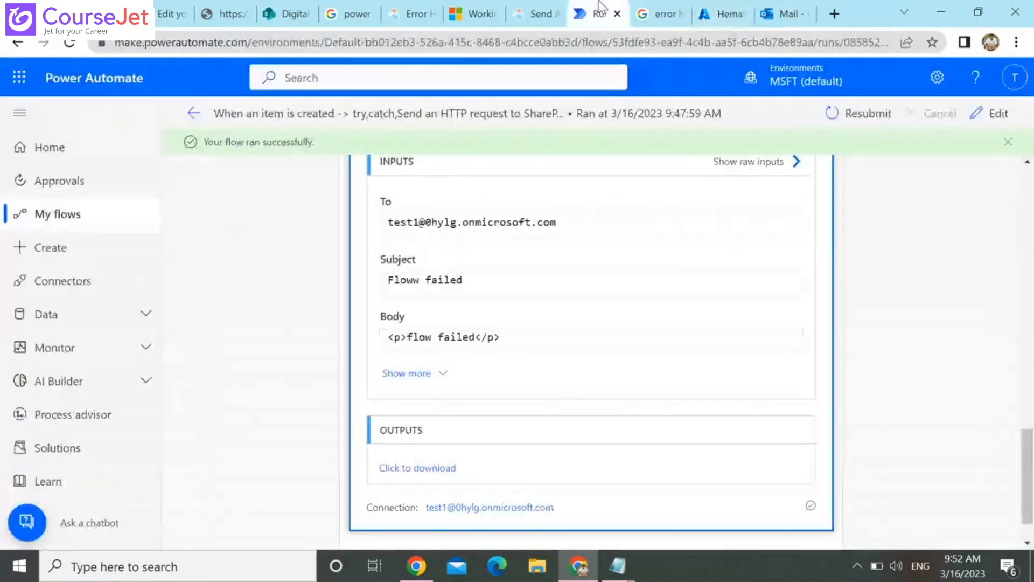
pyautogui.click(103, 217)
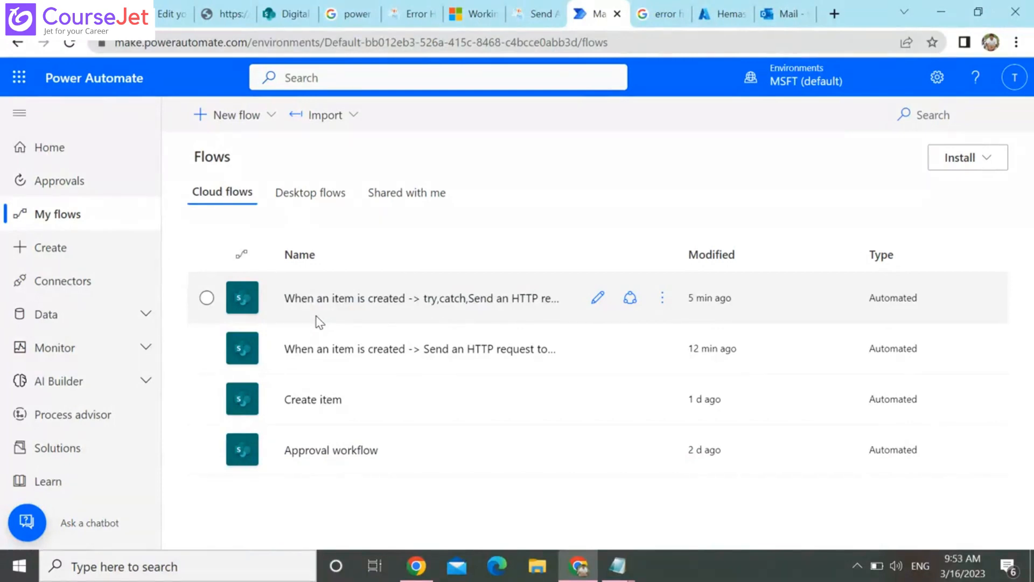
# Switch to the Notepad notes on list a and list b and add the heading "list(update evnt)" below them
pyautogui.moveTo(618, 565)
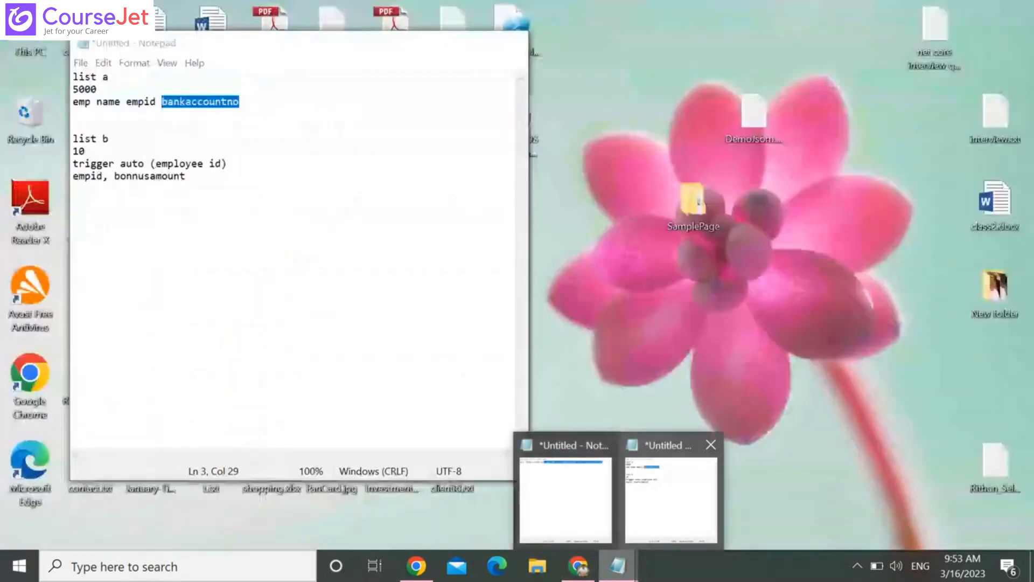
pyautogui.click(673, 474)
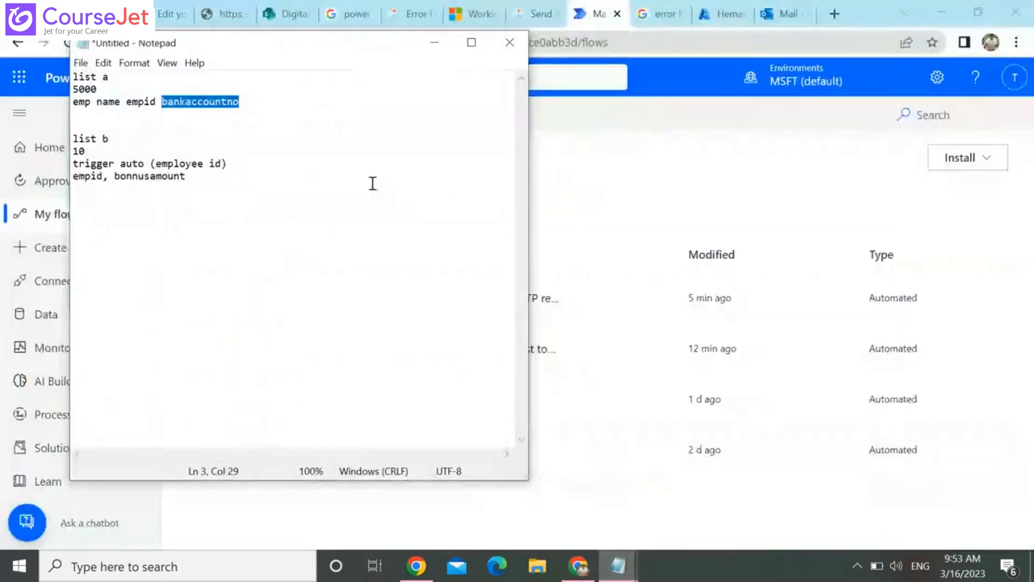
pyautogui.click(284, 185)
pyautogui.press('Return')
pyautogui.press('Return')
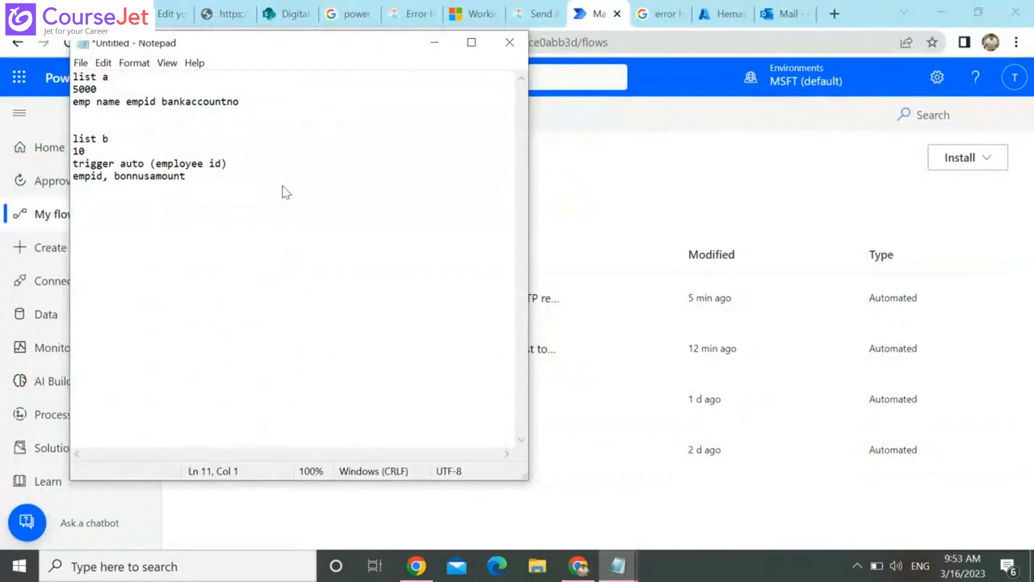
pyautogui.write('list')
pyautogui.press('Return')
pyautogui.click(126, 205)
pyautogui.write('(update e')
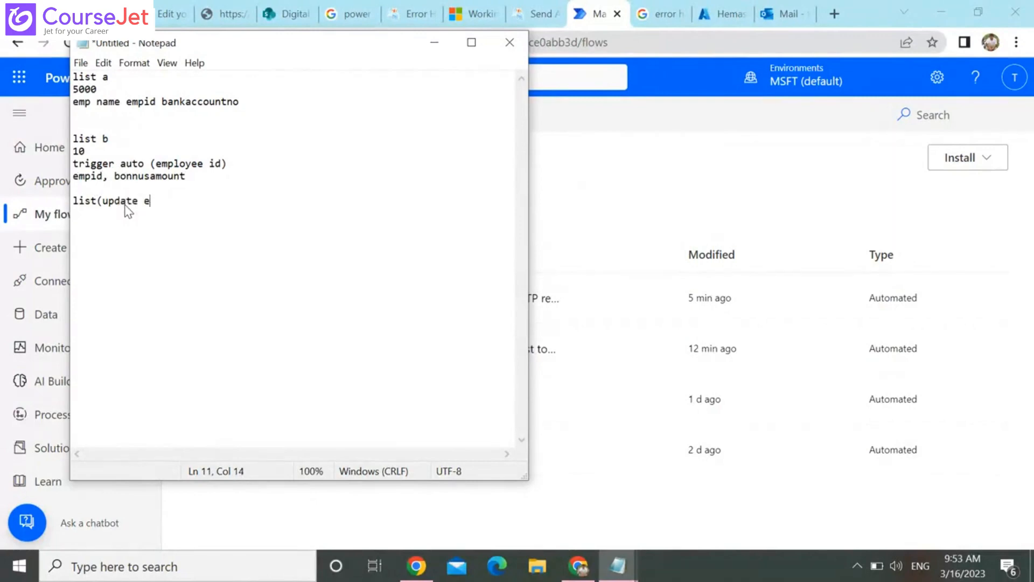
pyautogui.write('vet)')
# Add the column line "student, sub1,sub2,sub3,total" under the new list heading
pyautogui.press('Return')
pyautogui.write('student, sub1,s')
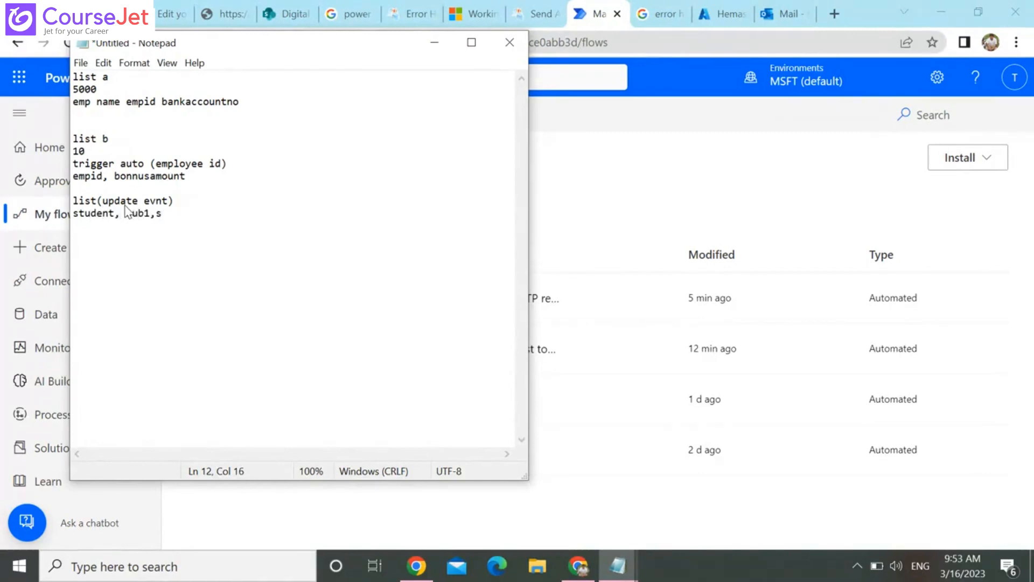
pyautogui.write('ub2,sub3,total')
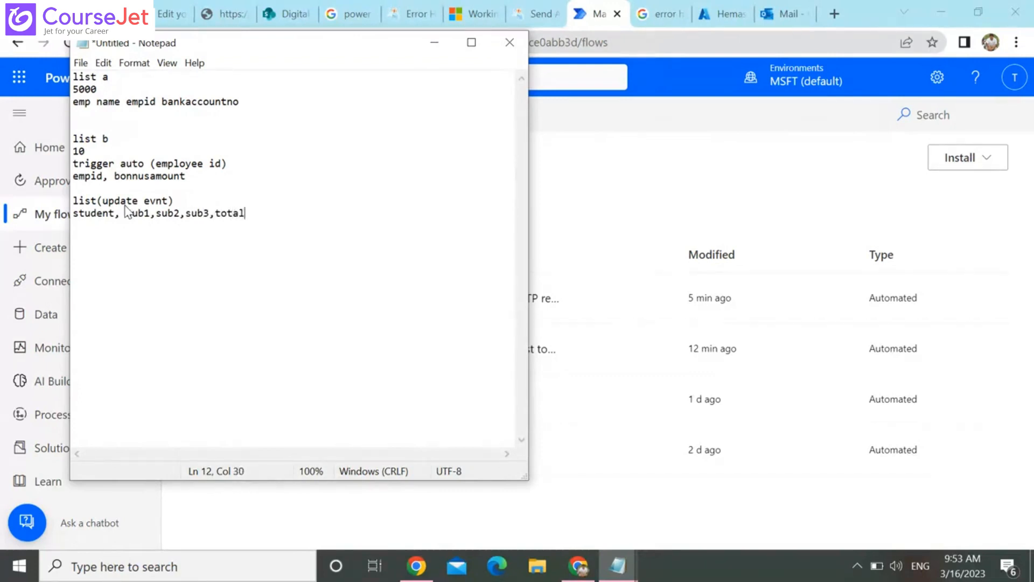
# Add a first example row for student 1 with mark 60 and total 60, written as "1,60 -->60"
pyautogui.press('Return')
pyautogui.write('1')
pyautogui.write(',60')
pyautogui.press('BackSpace')
pyautogui.write('-->60')
# Add a second example row for student 2 with marks 60 and 70 and total 130, written as "2,60 70 -->130"
pyautogui.press('Return')
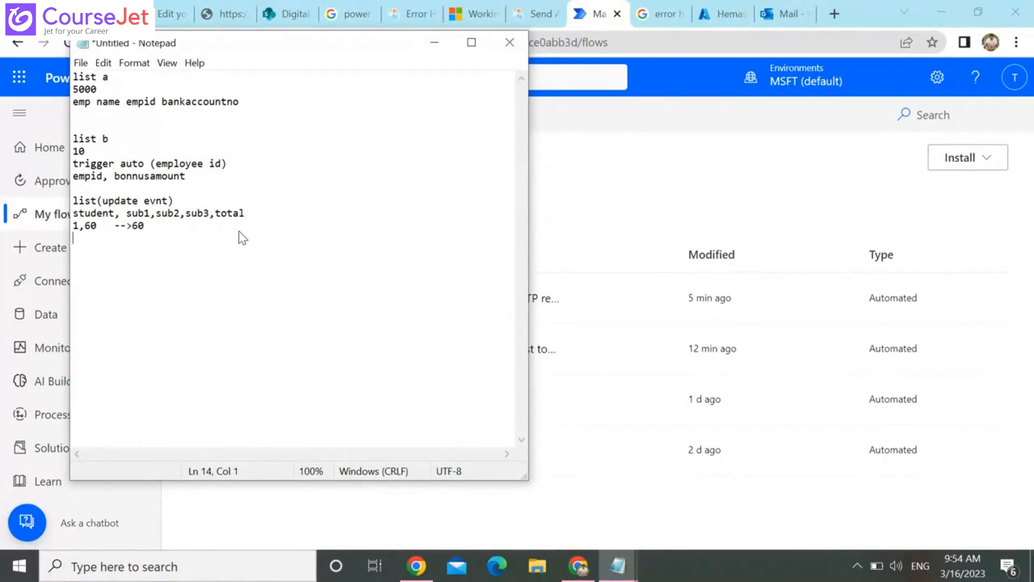
pyautogui.write('2,')
pyautogui.press('BackSpace')
pyautogui.write('60 70 -->130')
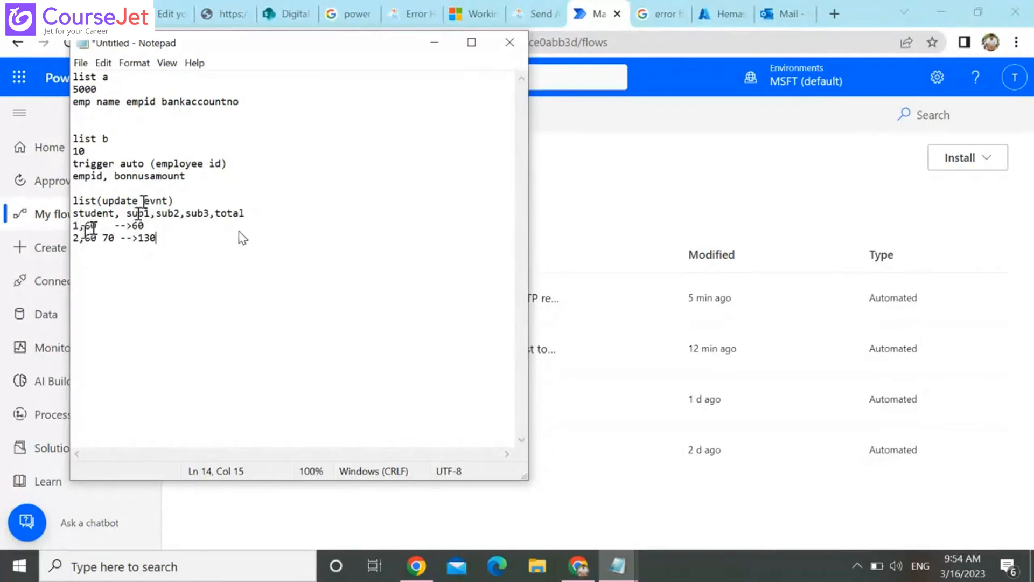
# Add spacing around the arrow in the student 1 row so its total is set apart
pyautogui.doubleClick(89, 227)
pyautogui.click(89, 227)
pyautogui.click(143, 225)
pyautogui.click(139, 226)
pyautogui.press('Left')
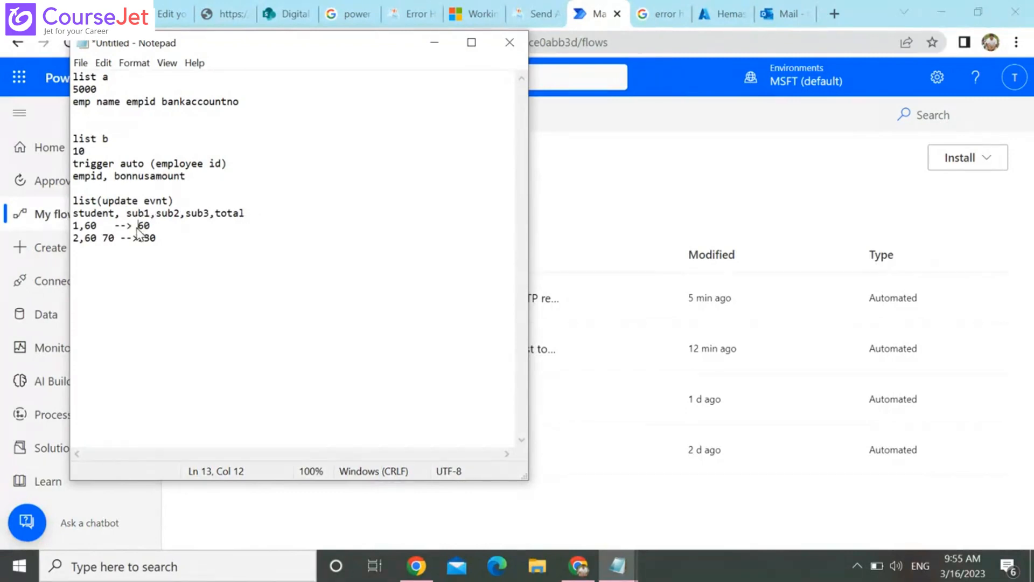
pyautogui.click(108, 229)
pyautogui.press('Right')
pyautogui.press('Down')
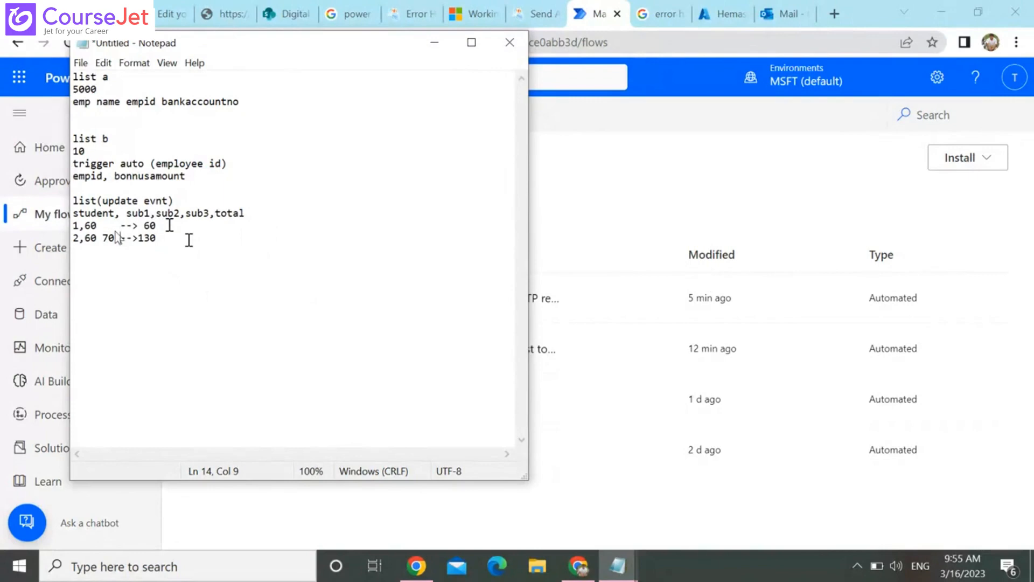
# Append ",statusfield" as a further column after total in the column line
pyautogui.click(259, 214)
pyautogui.write(',status f')
pyautogui.press('BackSpace')
pyautogui.press('BackSpace')
pyautogui.write('field')
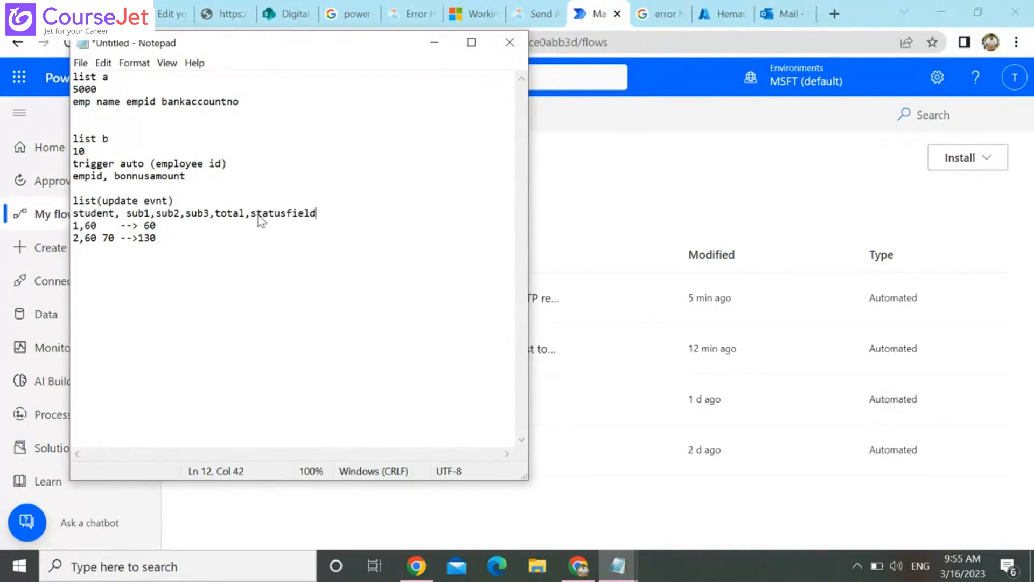
# Append the status ", com" to the end of the student 1 row
pyautogui.press('Down')
pyautogui.write(', com')
pyautogui.click(260, 239)
# Switch to the try/catch flow's editor in Power Automate and open the settings of the "When an item is created" trigger
pyautogui.click(691, 8)
pyautogui.click(696, 10)
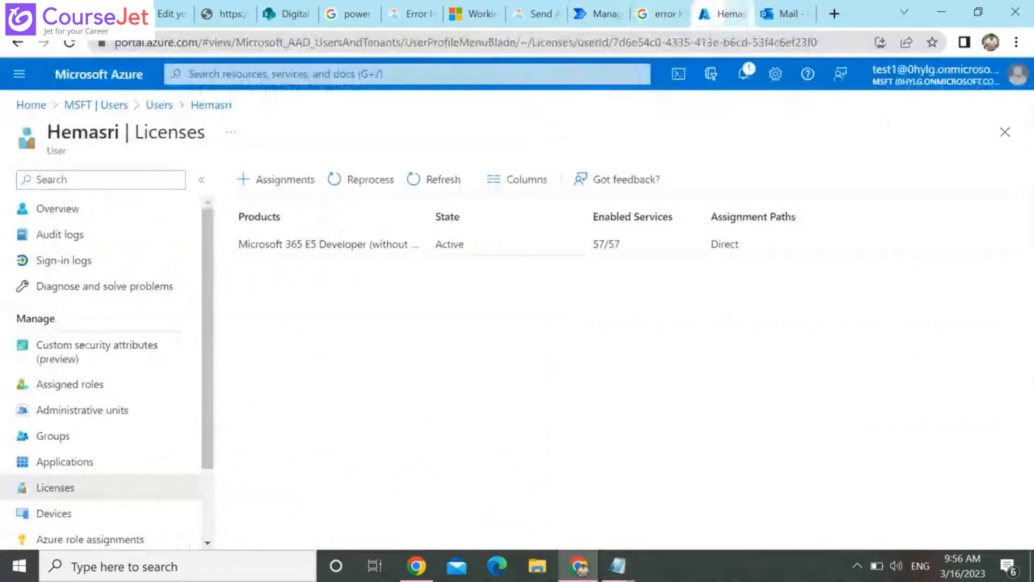
pyautogui.click(172, 11)
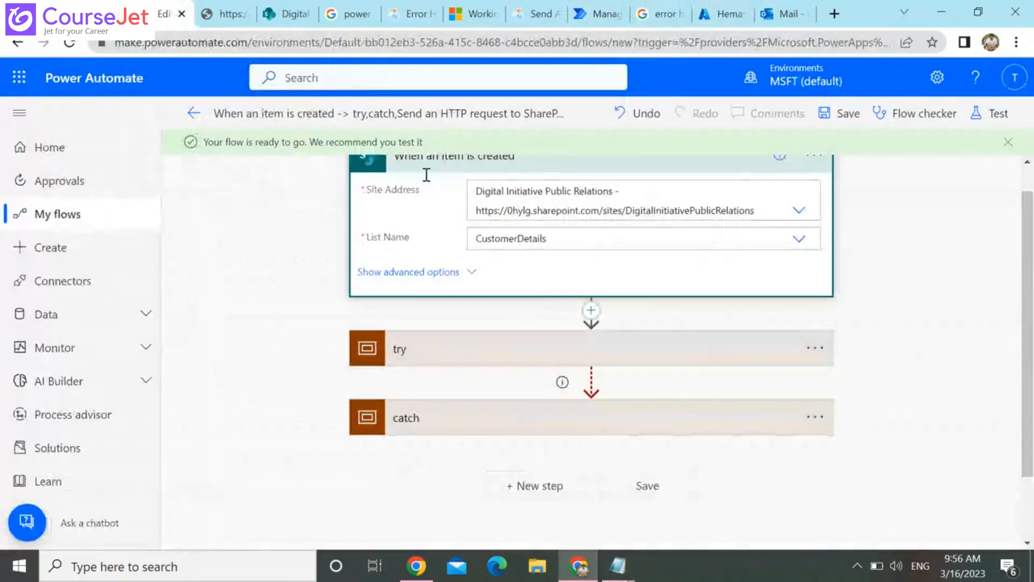
pyautogui.scroll(1, 426, 175)
pyautogui.click(812, 191)
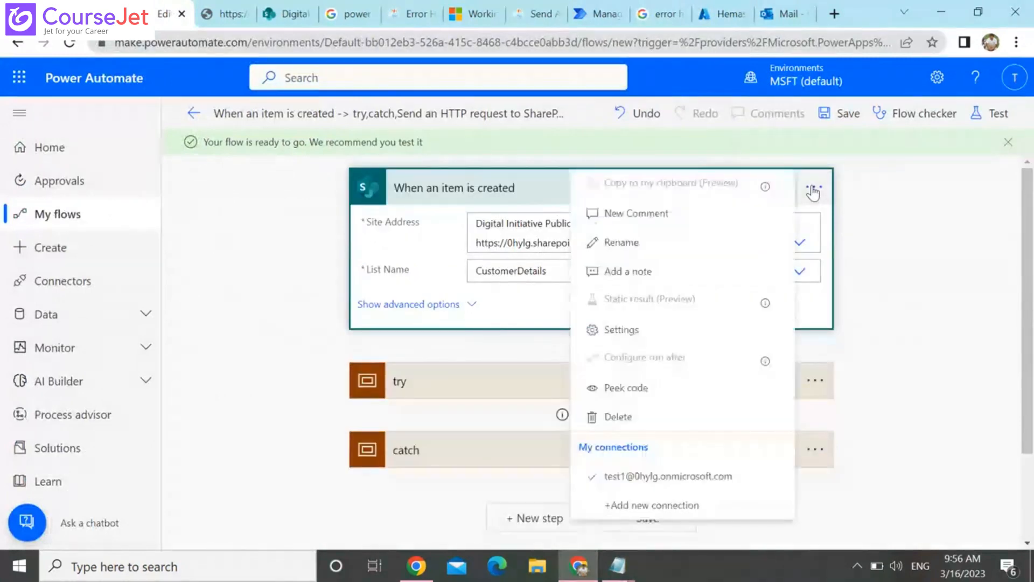
pyautogui.click(684, 324)
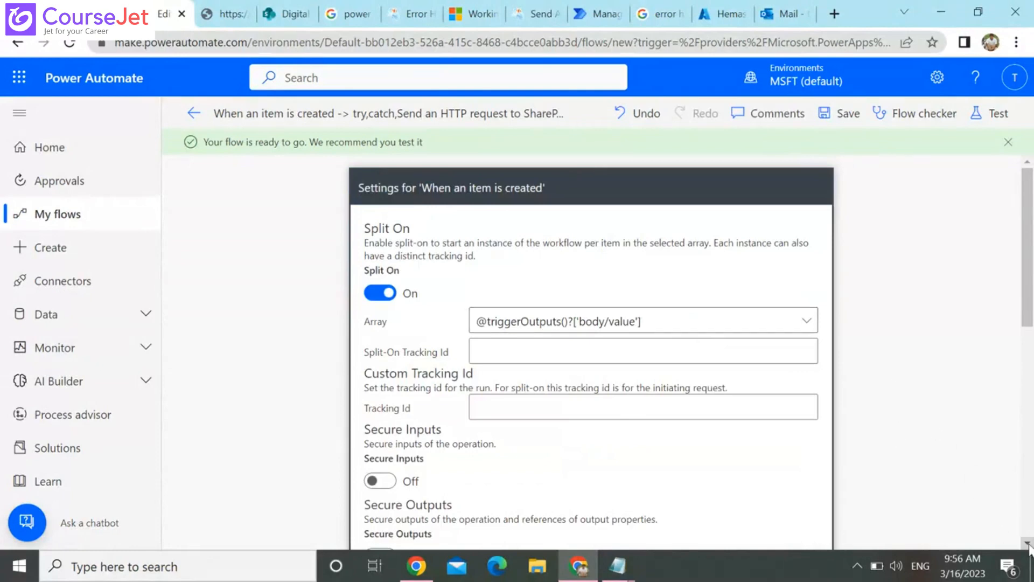
# Try the Fixed Interval retry policy type in the trigger's settings, review the remaining settings, and cancel the changes
pyautogui.scroll(-4, 1028, 544)
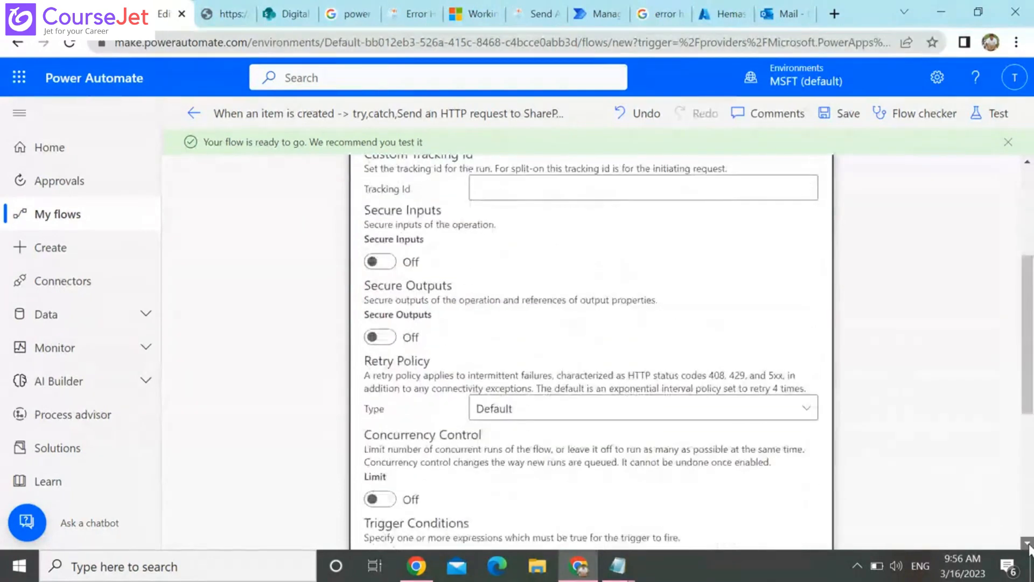
pyautogui.scroll(-2, 1029, 545)
pyautogui.scroll(-1, 1029, 545)
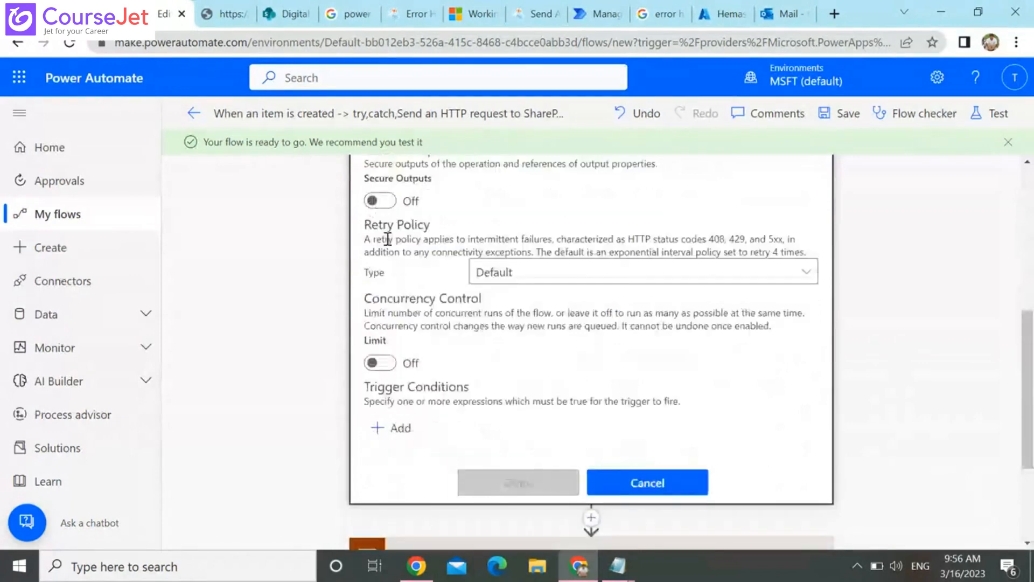
pyautogui.tripleClick(408, 227)
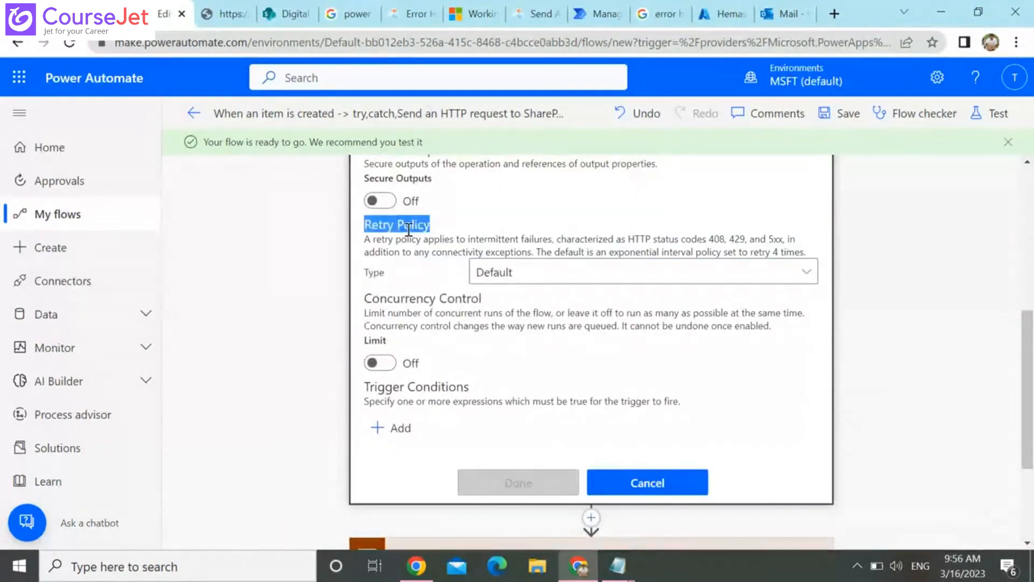
pyautogui.click(644, 274)
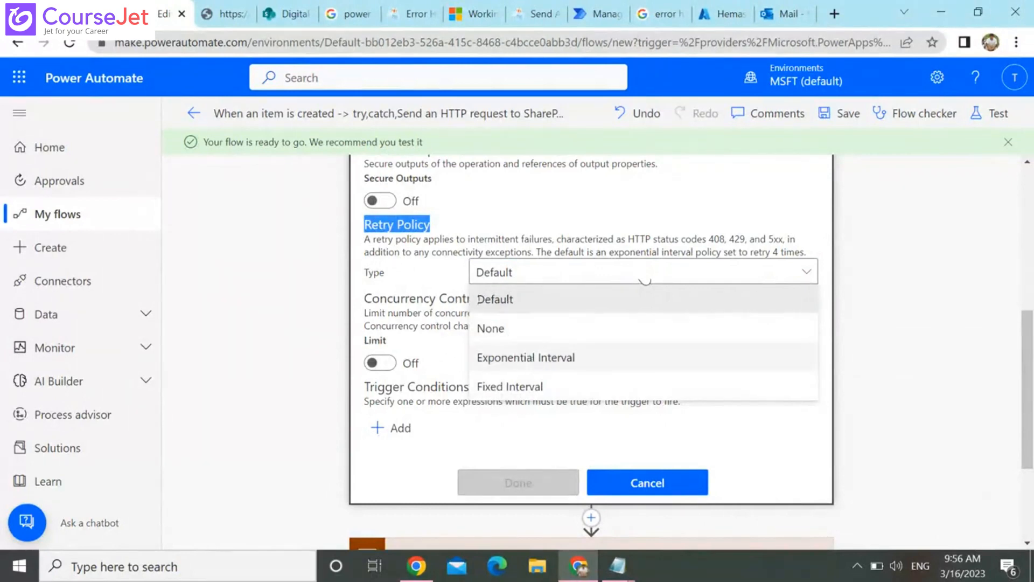
pyautogui.click(538, 387)
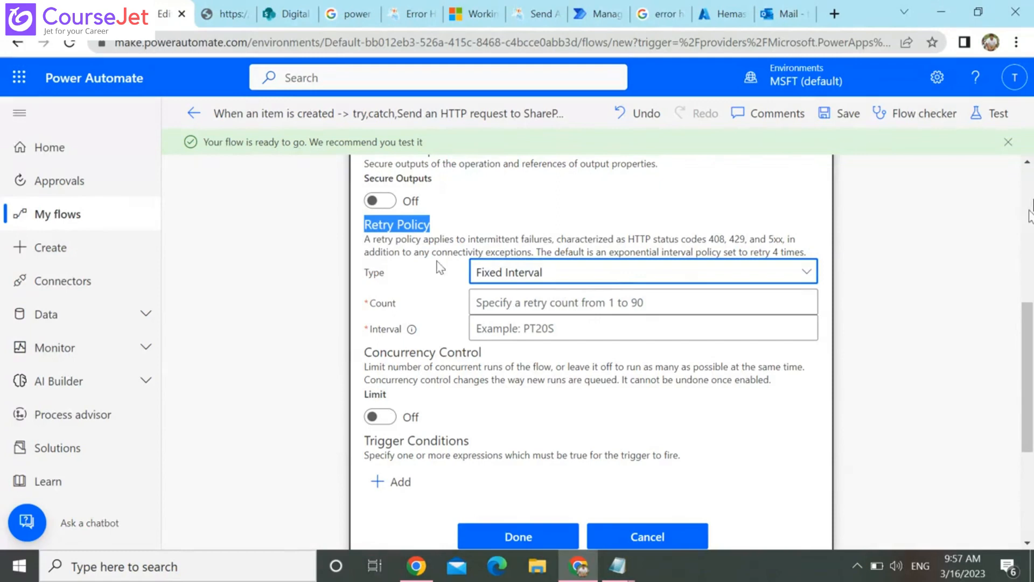
pyautogui.click(1032, 197)
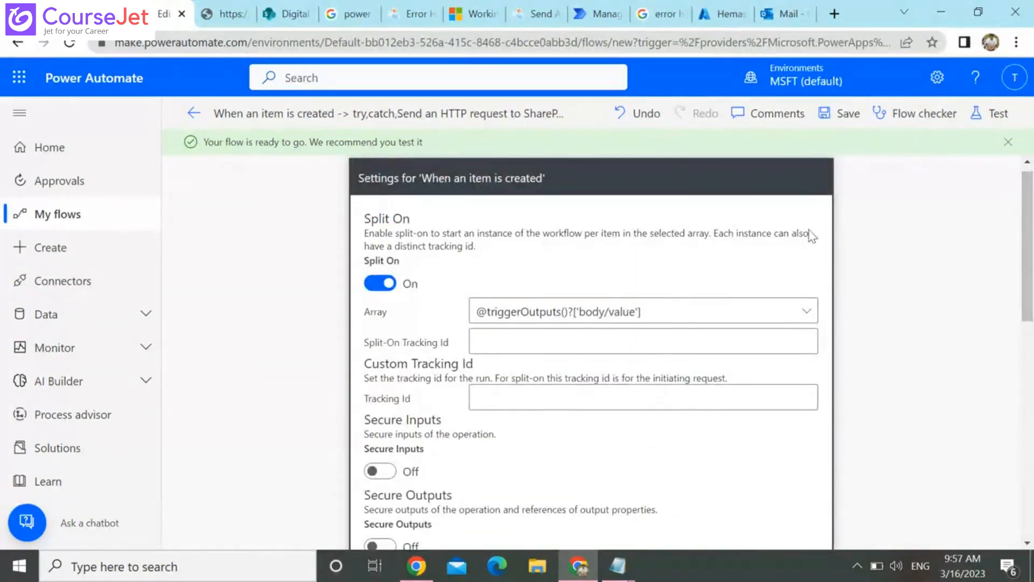
pyautogui.click(1030, 487)
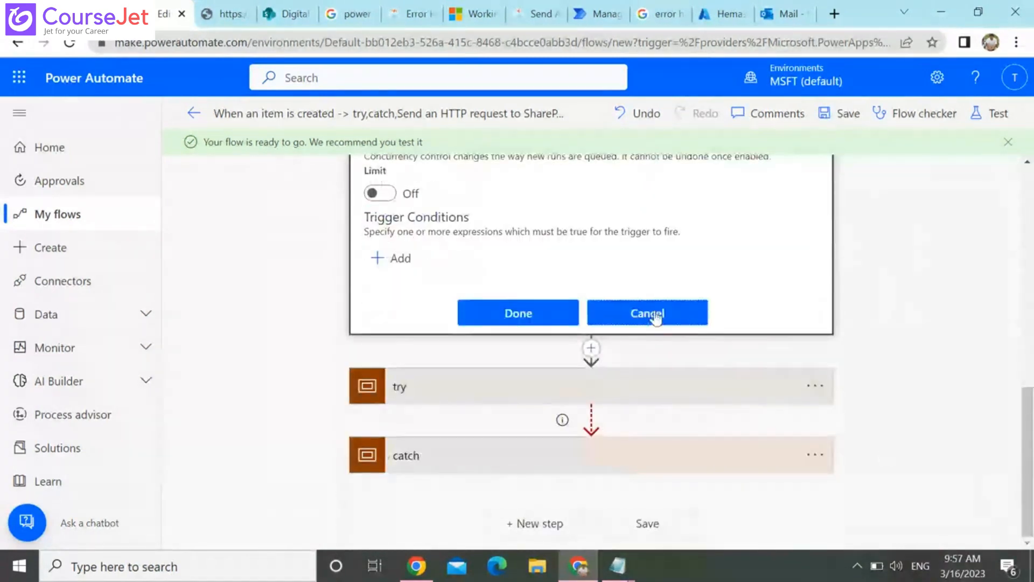
pyautogui.click(651, 318)
# Expand the try scope and open the settings of its "Send an HTTP request to SharePoint" action to view the retry policy
pyautogui.click(815, 266)
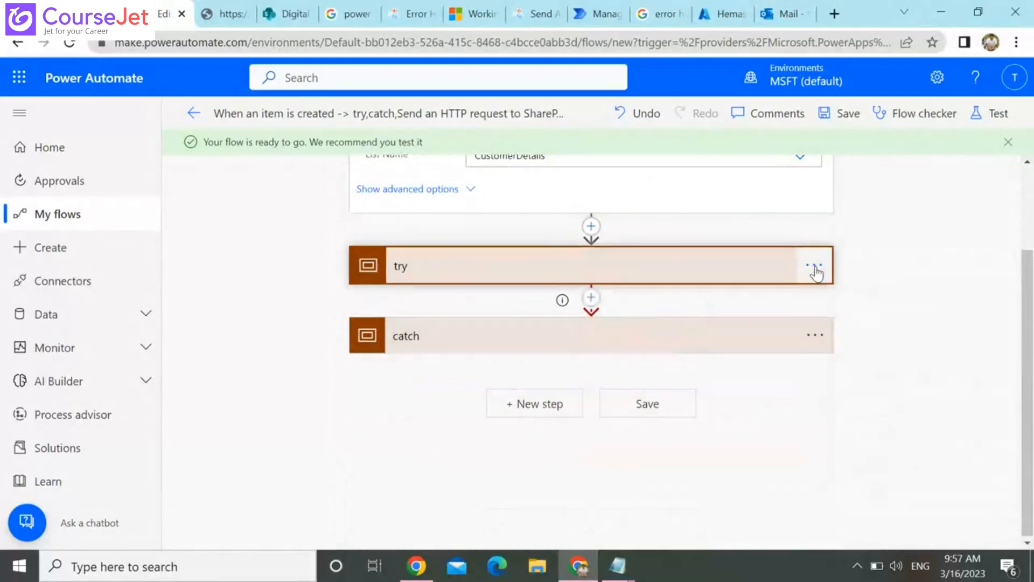
pyautogui.click(815, 267)
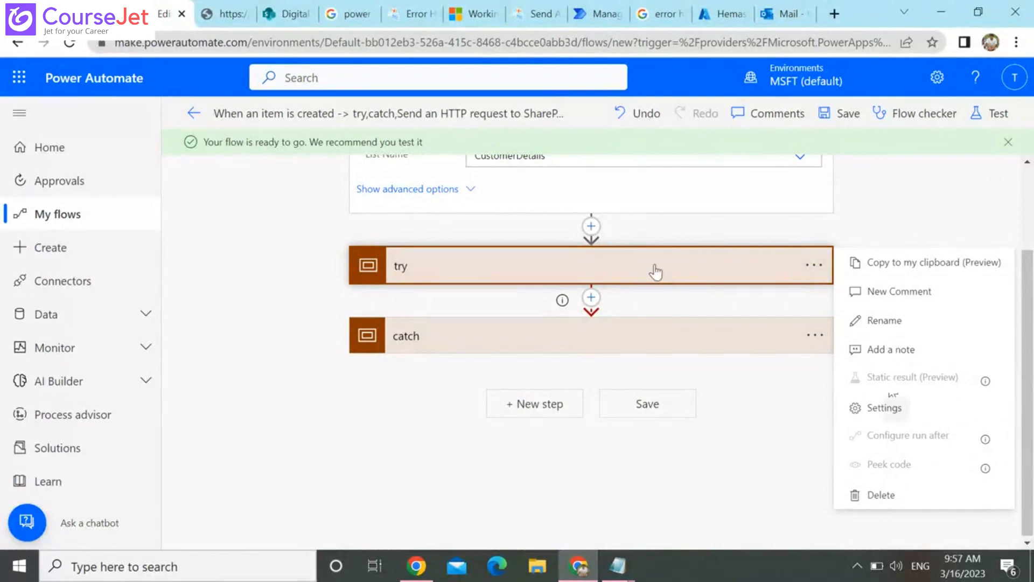
pyautogui.click(586, 264)
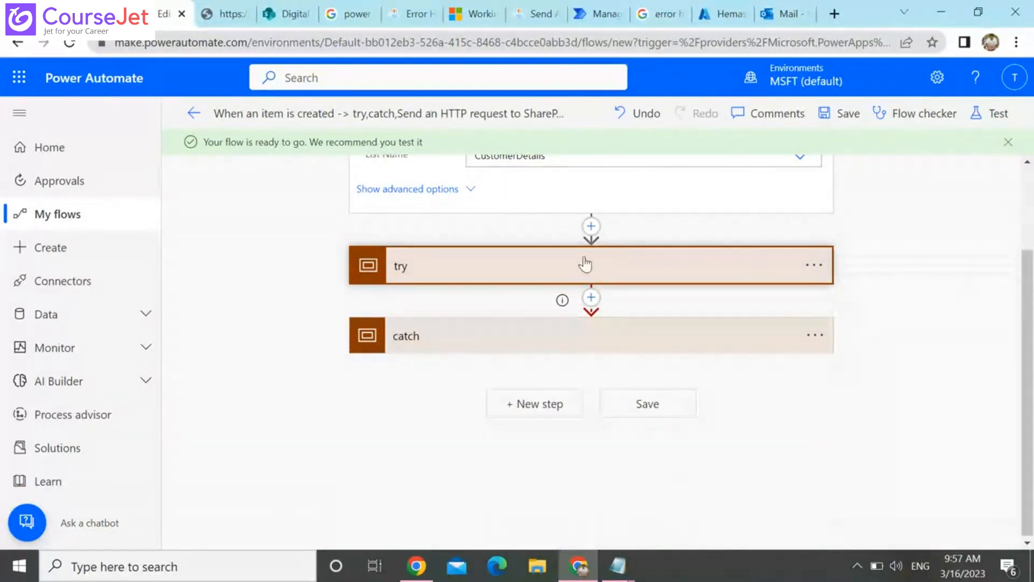
pyautogui.click(814, 265)
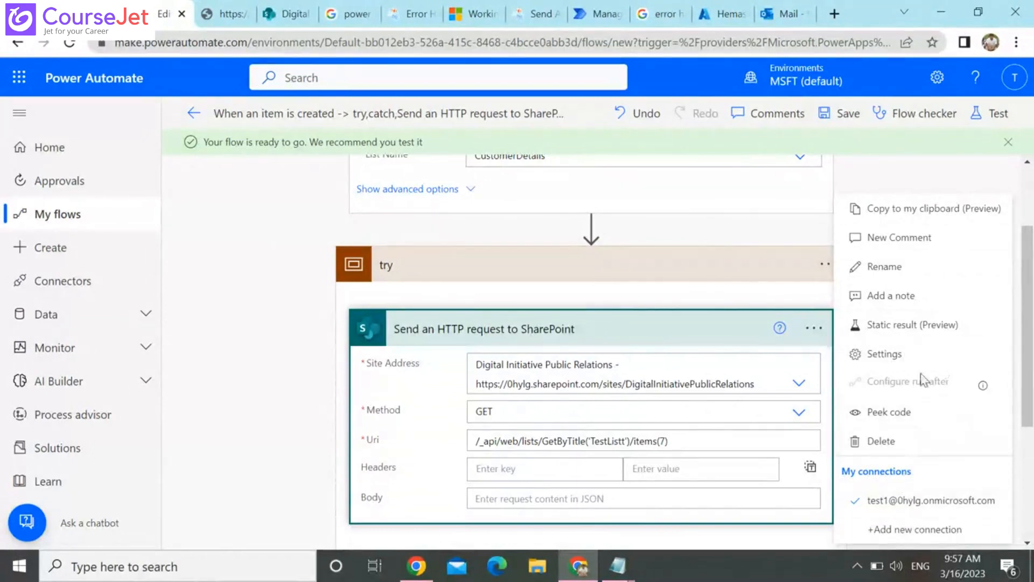
pyautogui.click(882, 353)
pyautogui.scroll(-5, 1029, 520)
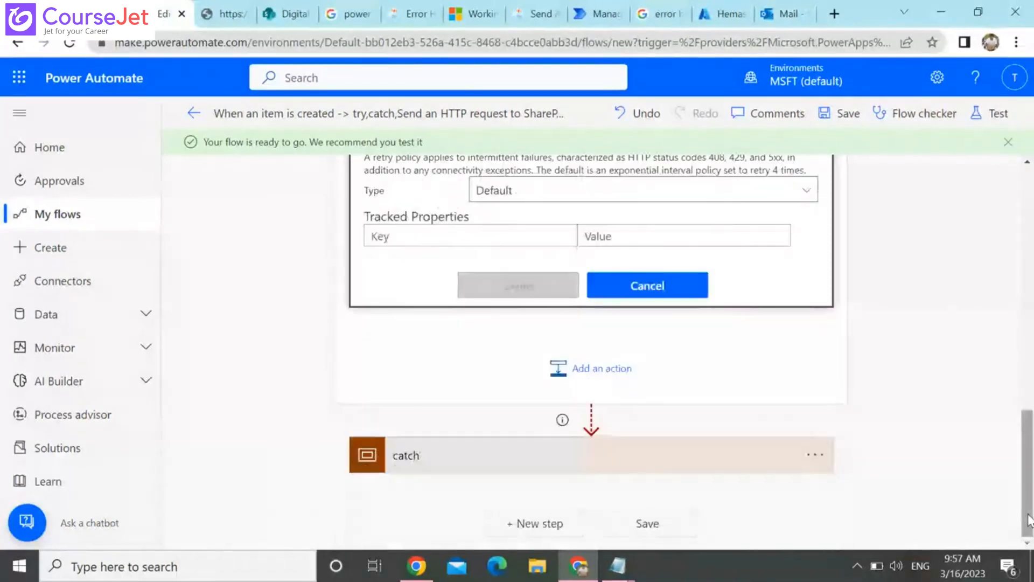
# Expand the catch scope to view its "Send an email (V2)" action, and switch to the C# Corner SharePoint REST API article
pyautogui.click(557, 470)
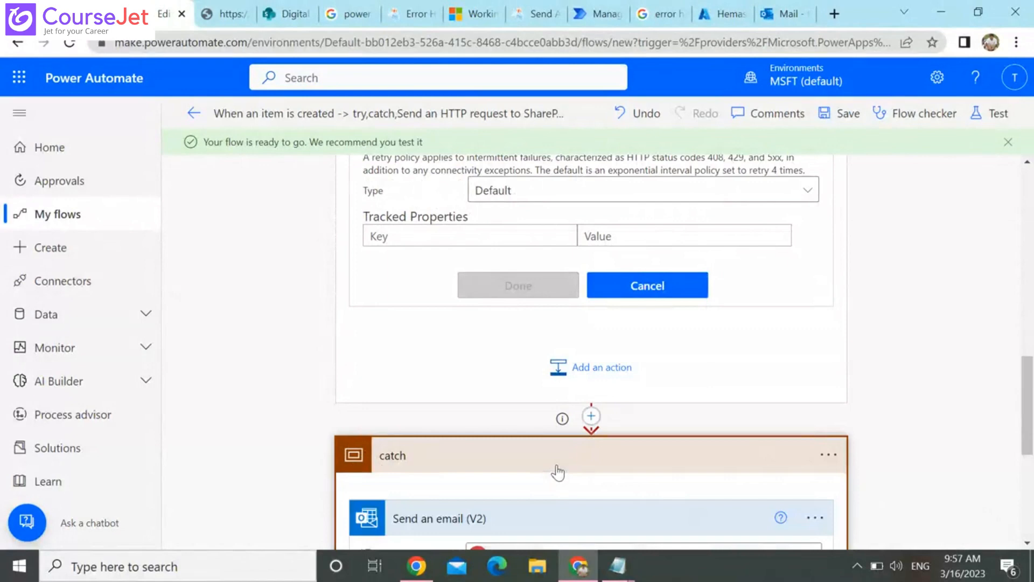
pyautogui.scroll(-5, 1028, 512)
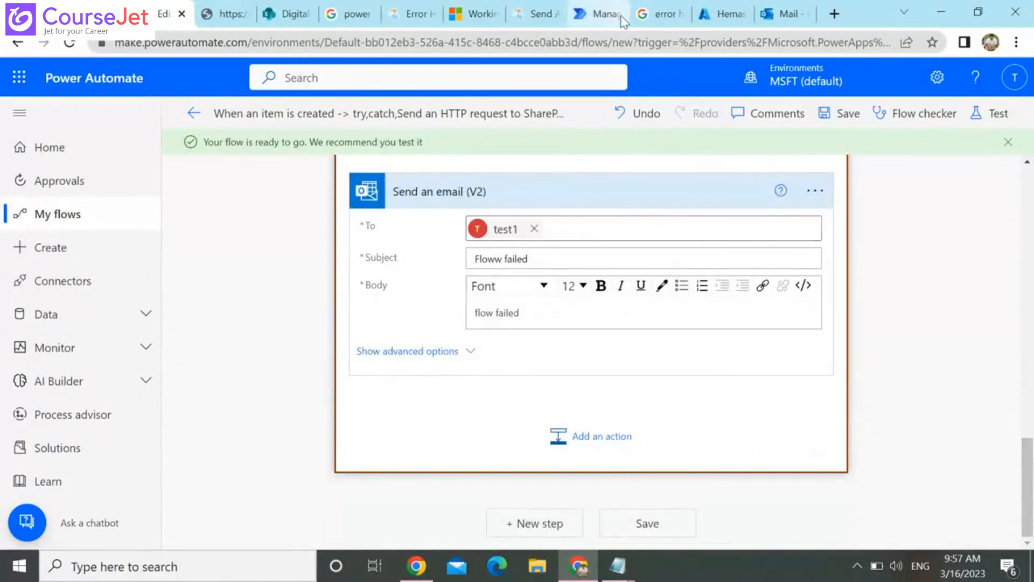
pyautogui.click(528, 8)
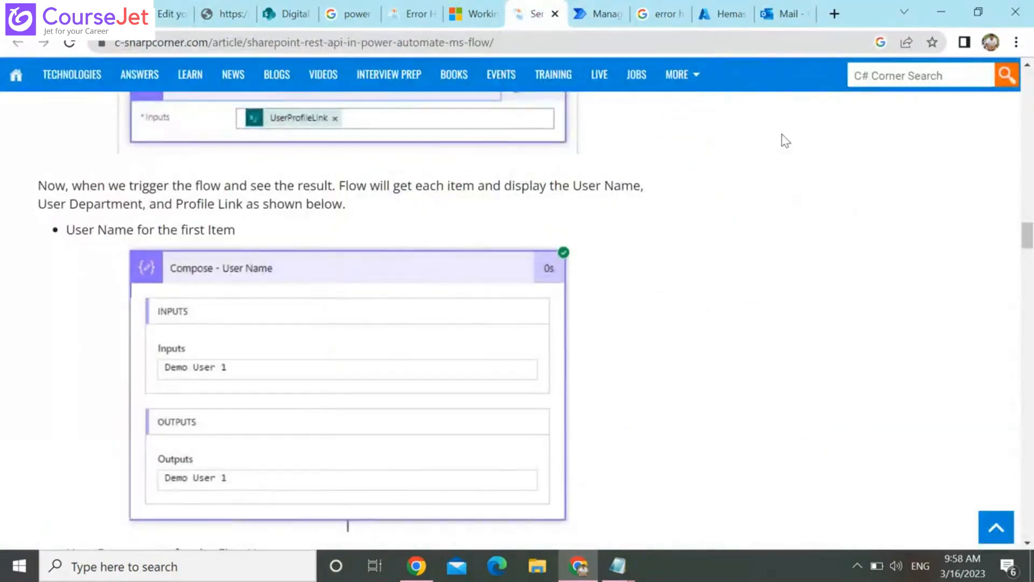
# Review the SharePoint REST API article from its prerequisites through the GET, POST, PATCH and DELETE method examples to the conclusion
pyautogui.scroll(7, 783, 136)
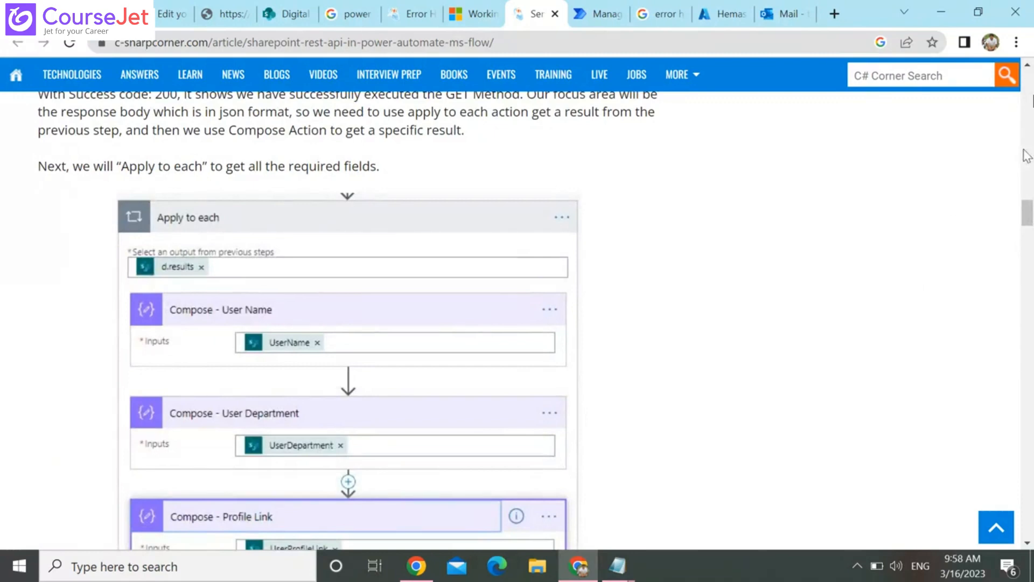
pyautogui.scroll(10, 1017, 117)
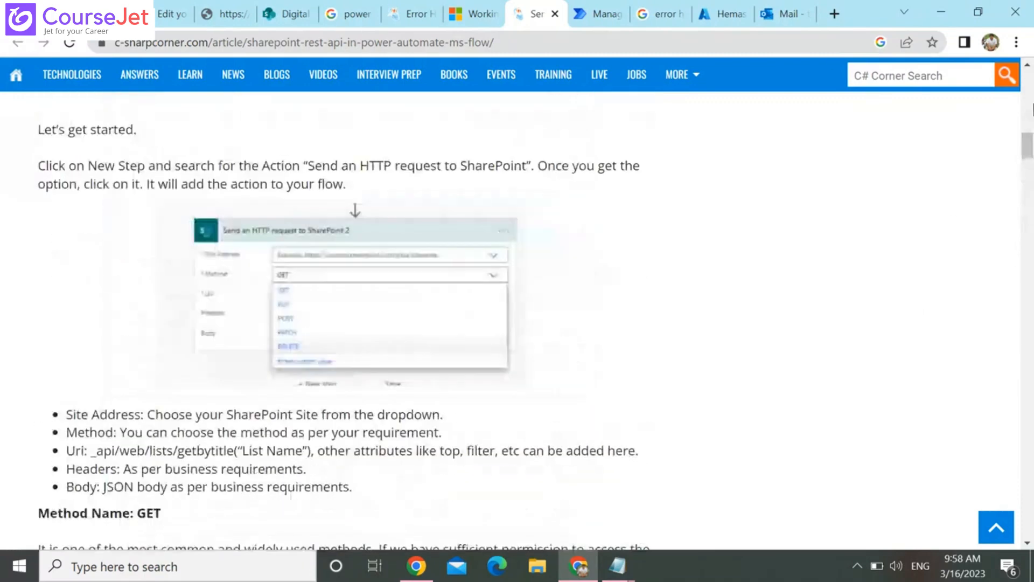
pyautogui.scroll(10, 1032, 111)
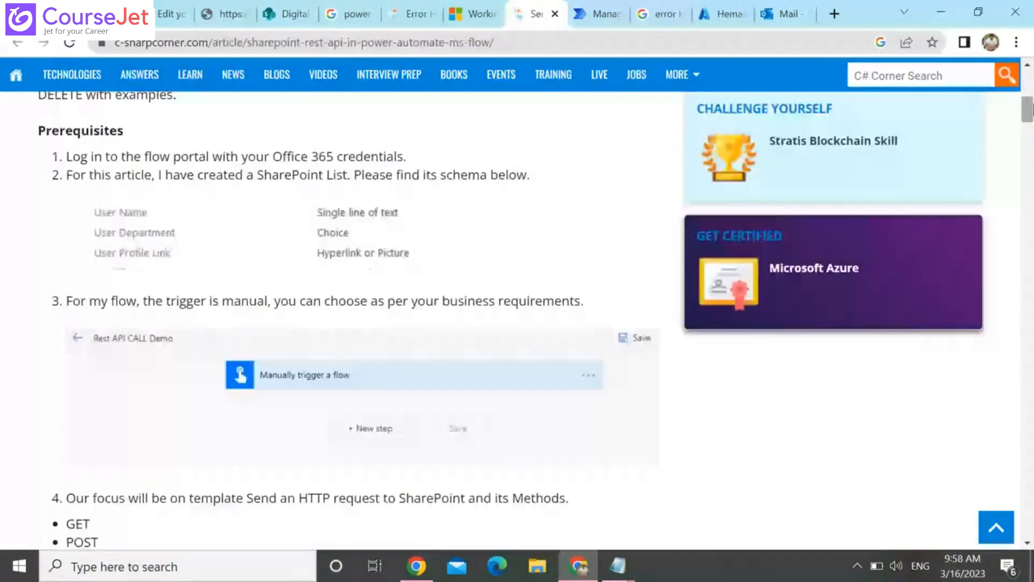
pyautogui.scroll(-20, 1032, 110)
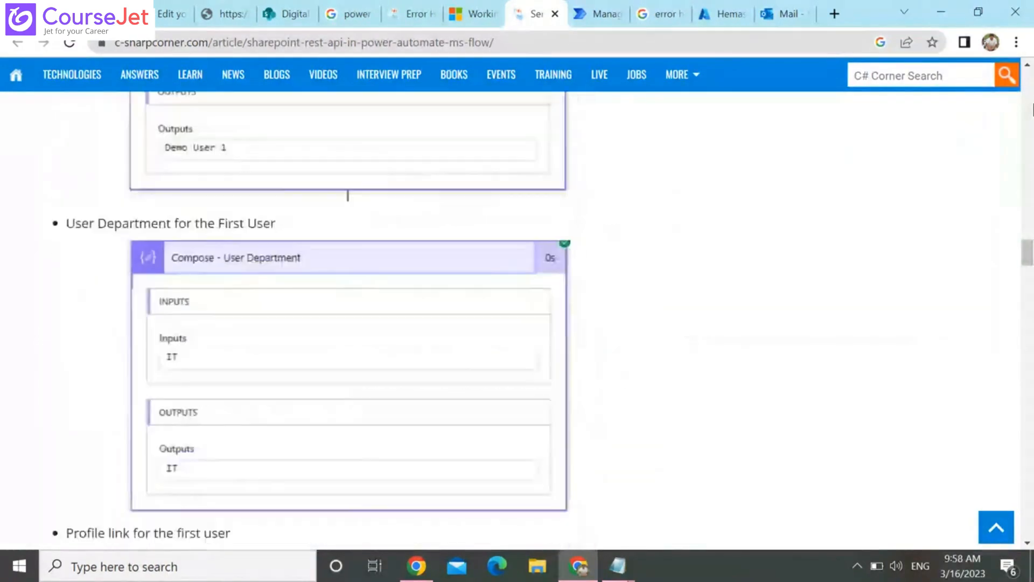
pyautogui.scroll(-20, 1032, 110)
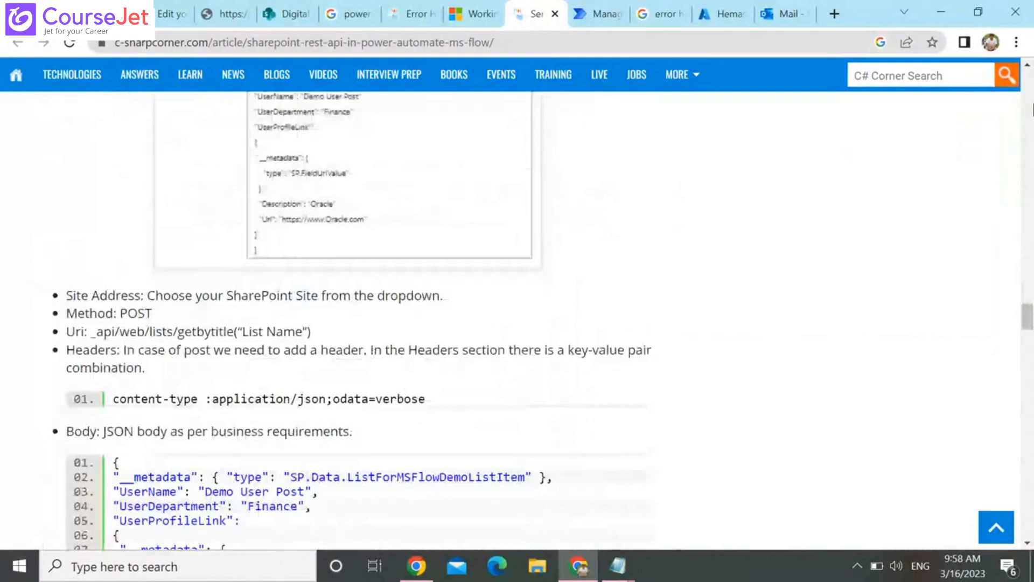
pyautogui.scroll(-8, 1032, 111)
pyautogui.scroll(-12, 1032, 110)
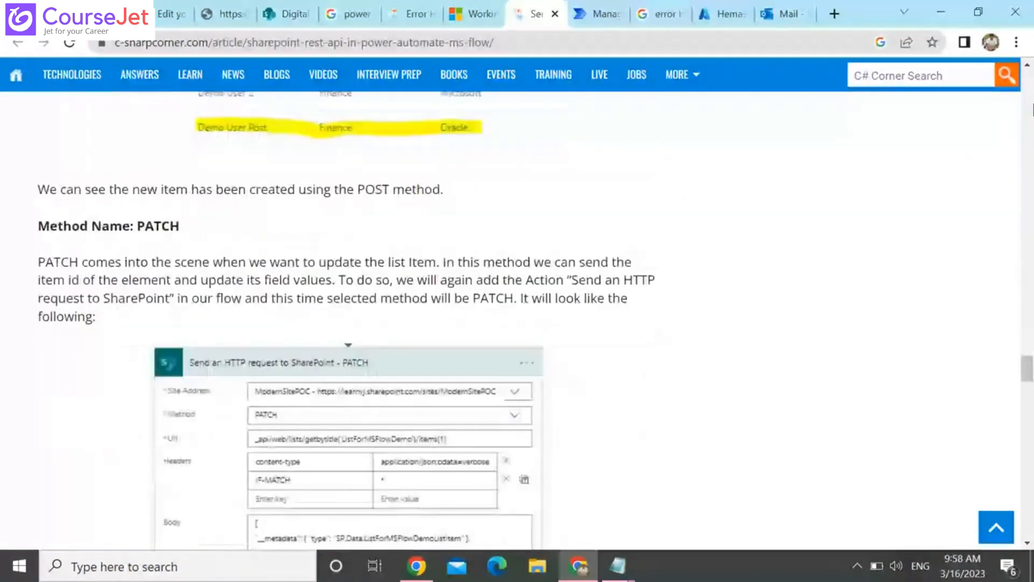
pyautogui.scroll(-8, 1032, 110)
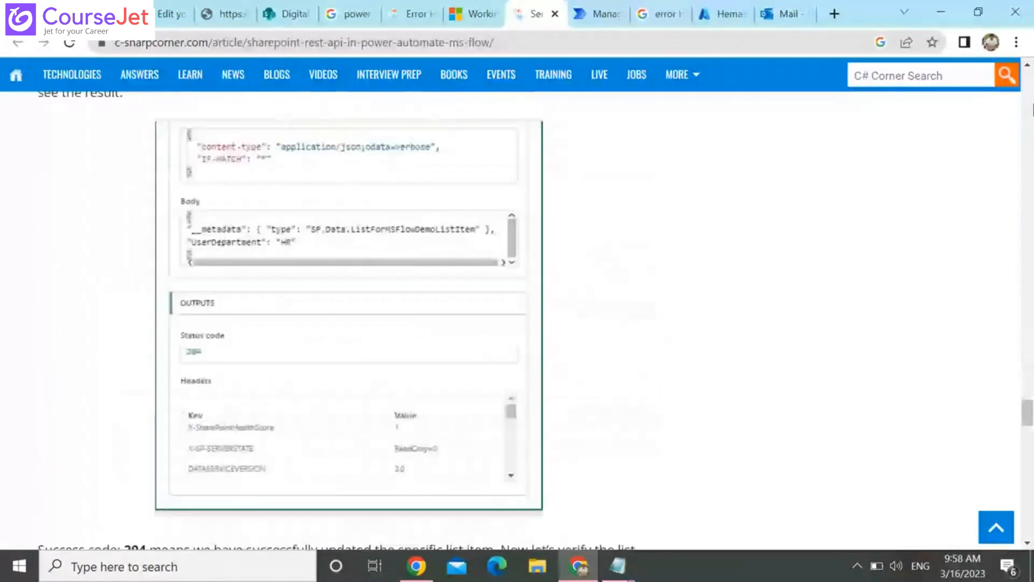
pyautogui.scroll(-10, 1032, 110)
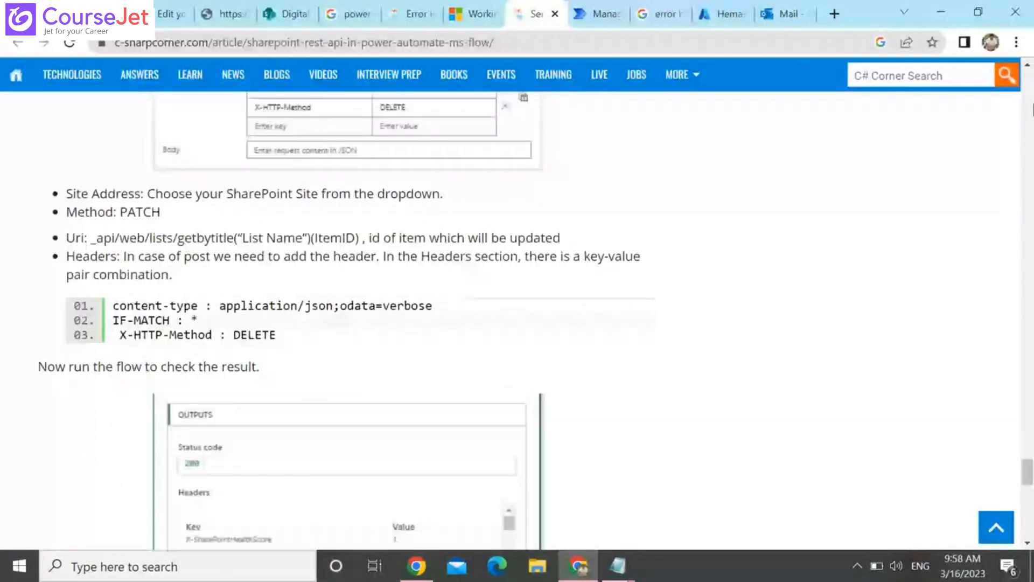
pyautogui.scroll(-8, 1032, 110)
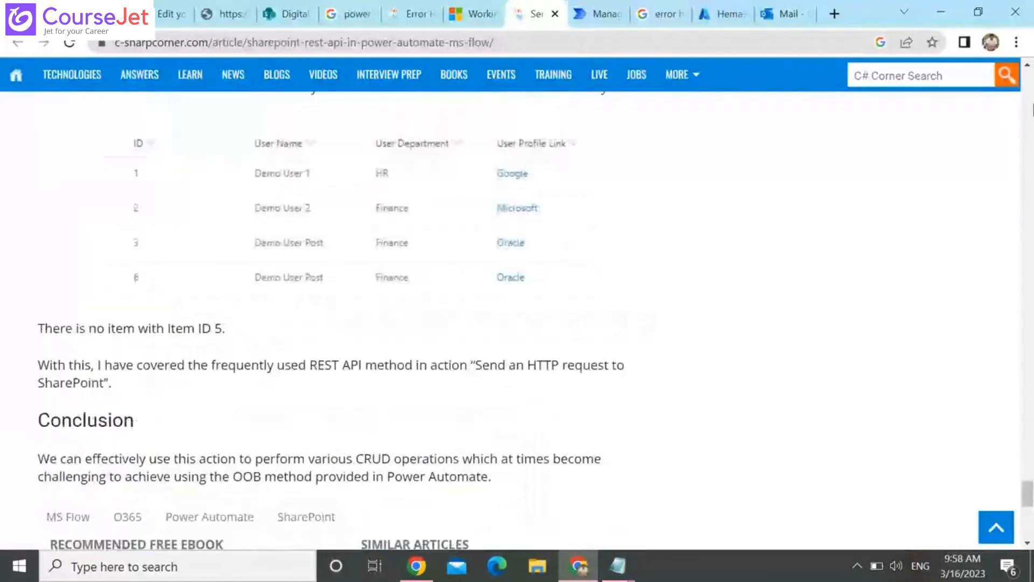
pyautogui.scroll(-5, 1032, 111)
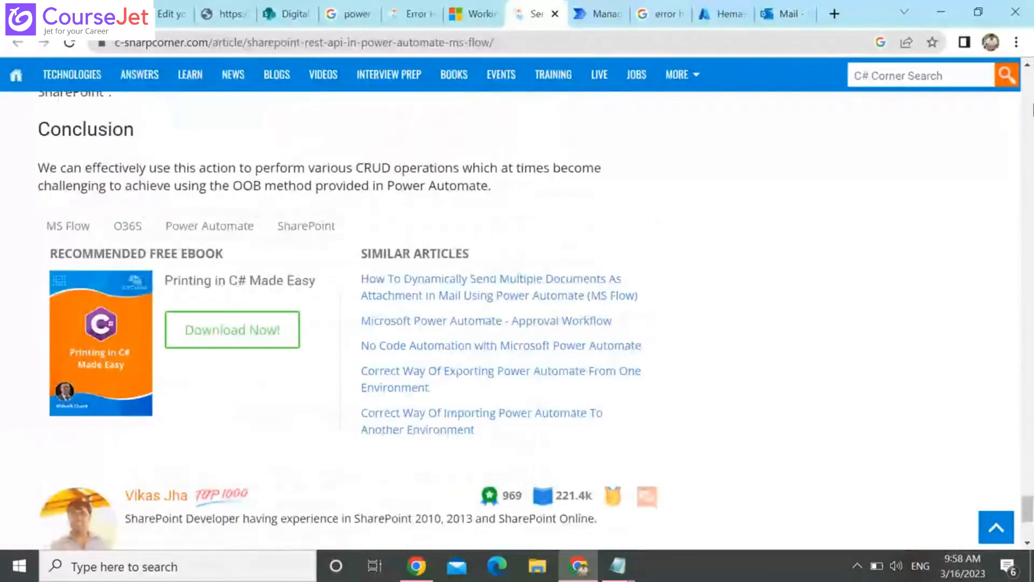